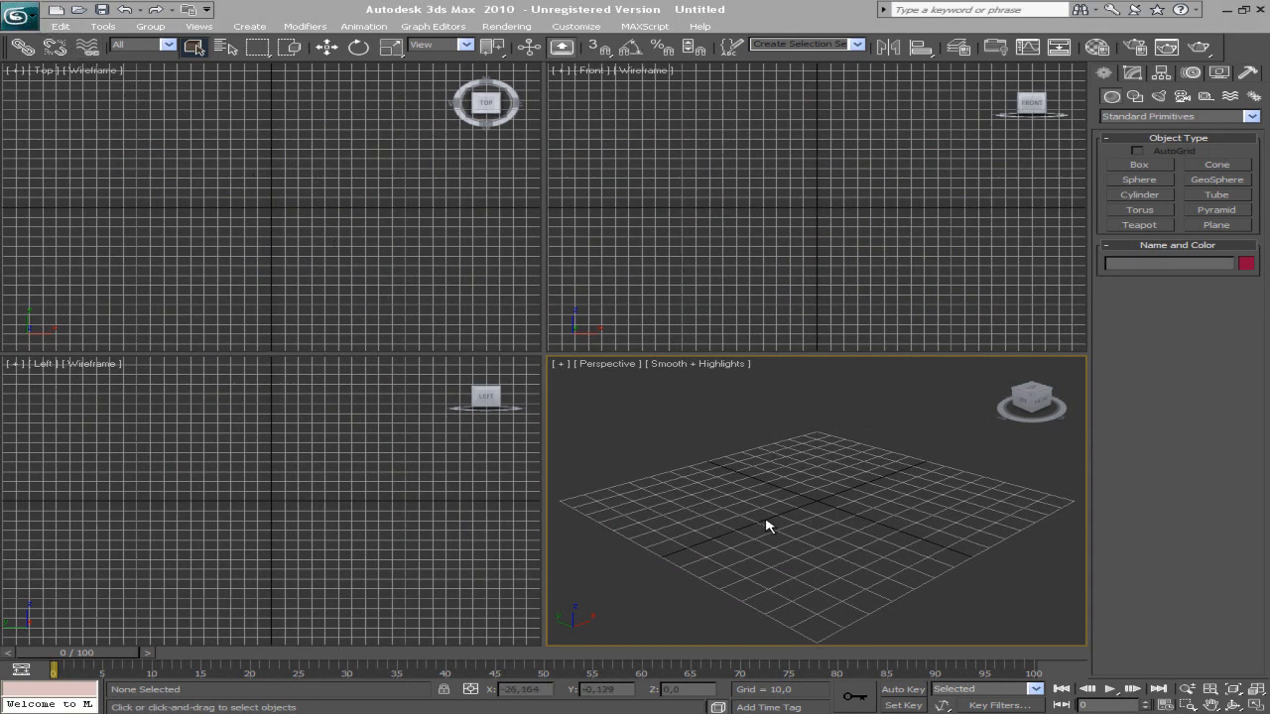
Open the recent scene Aula1-Conceito basido de mapeamento.max from the application menu.
left_click(20, 15)
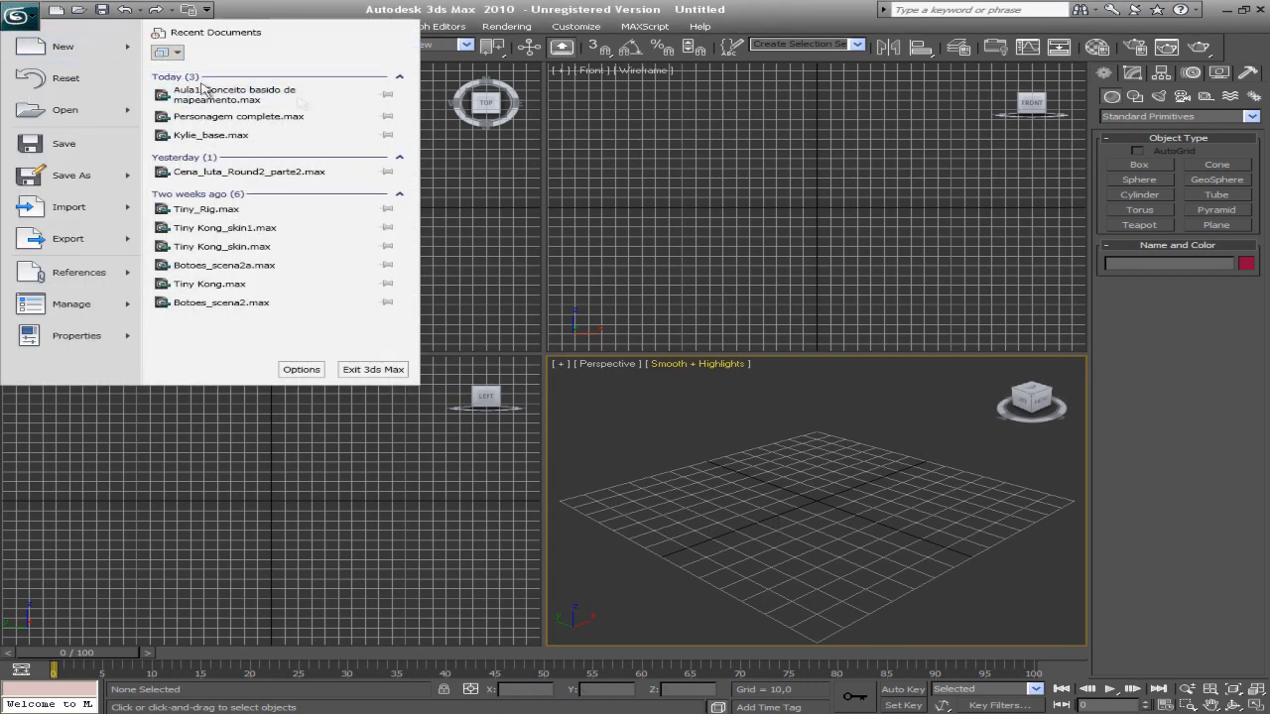
left_click(298, 99)
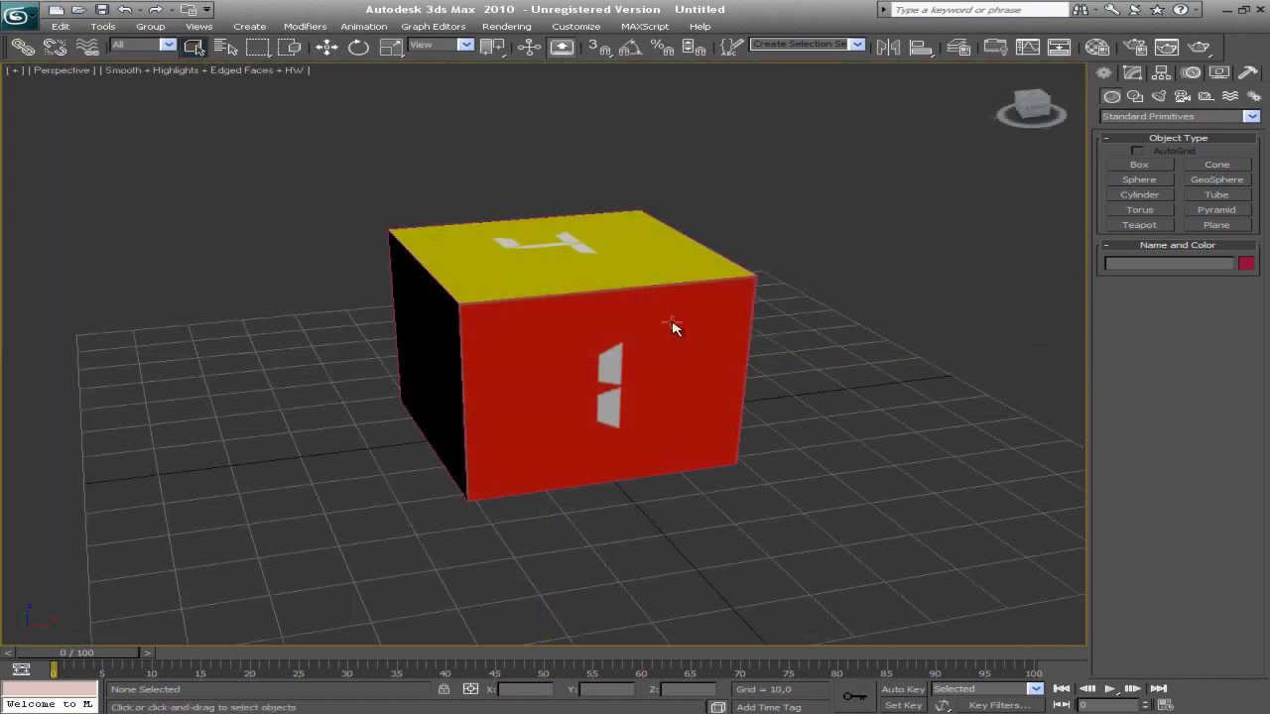
Pan, zoom and orbit the perspective view down toward eye level around the cube.
middle_click_drag(652, 308, 658, 320)
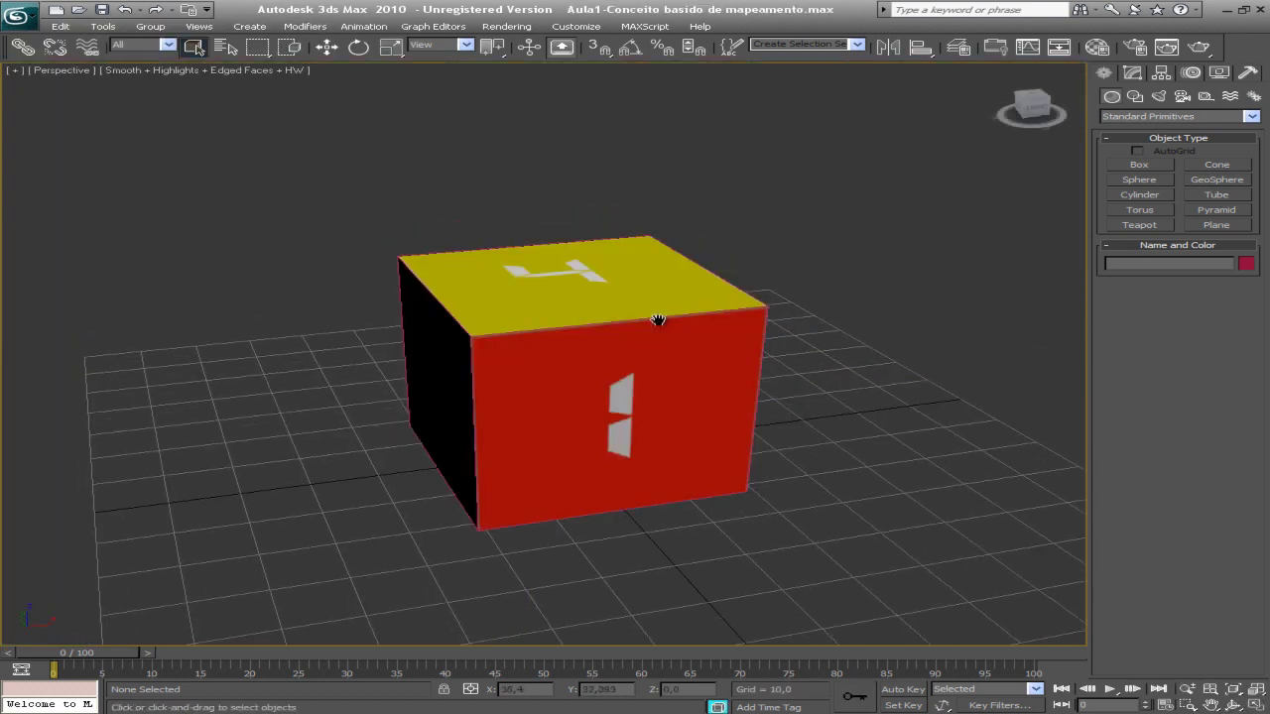
scroll(660, 317, "down", 3)
left_click(1233, 705)
mouse_move(562, 359)
left_mouse_down()
mouse_move(572, 331)
mouse_move(393, 331)
mouse_move(565, 340)
mouse_move(548, 415)
mouse_move(581, 321)
mouse_move(596, 383)
mouse_move(538, 425)
mouse_move(699, 346)
mouse_move(454, 348)
mouse_move(545, 355)
left_mouse_up()
key("Escape")
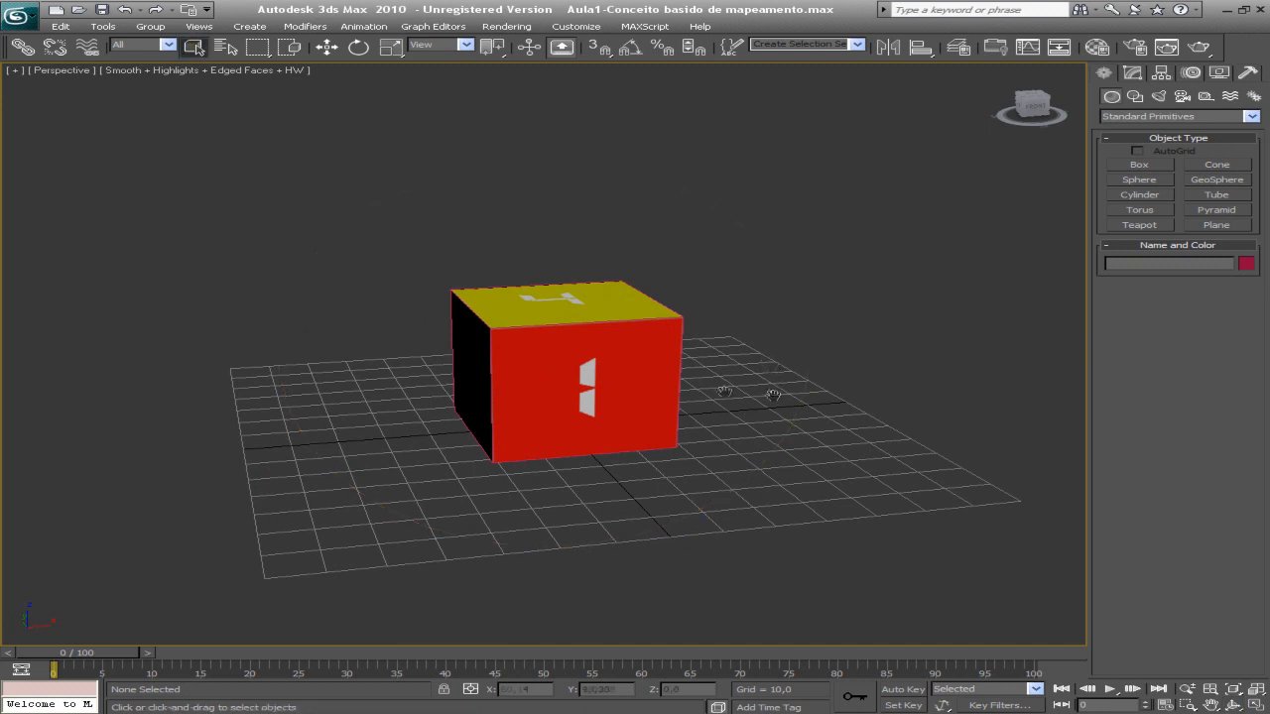
Select Box01 and show its Unwrap UVW modifier in the Modify panel.
middle_click_drag(620, 362, 672, 388)
left_click(676, 387)
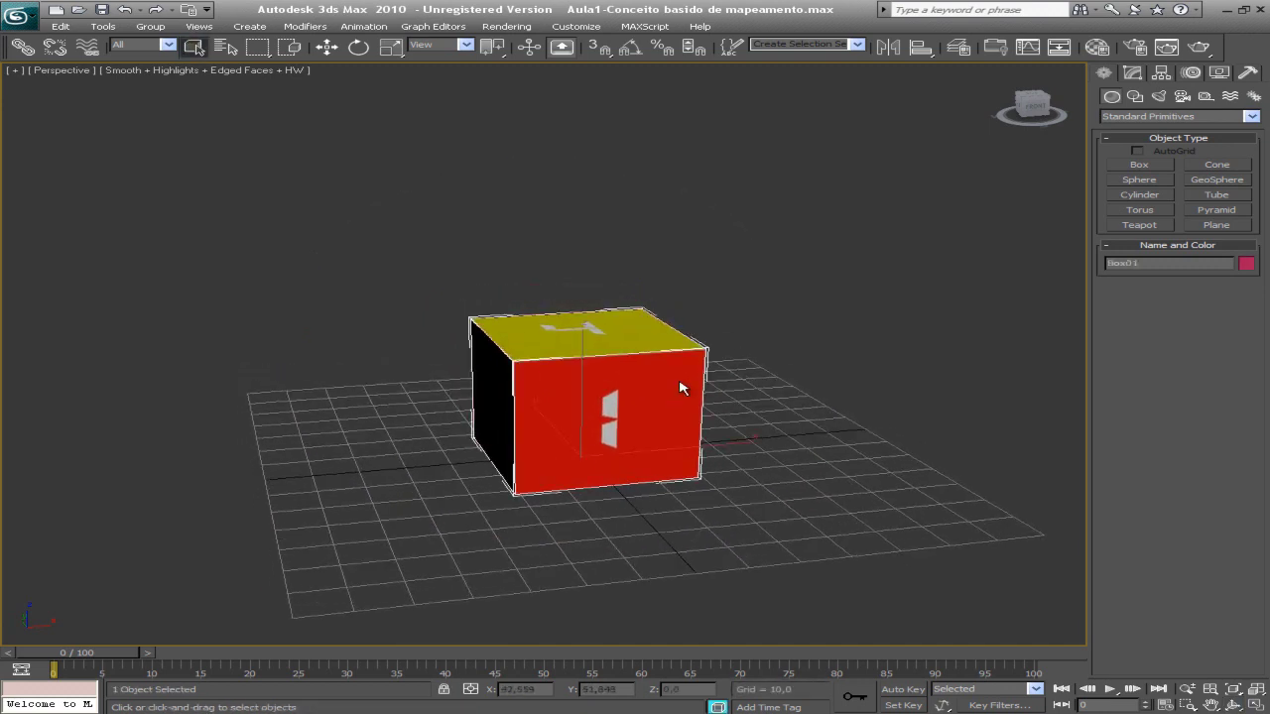
left_click(1131, 72)
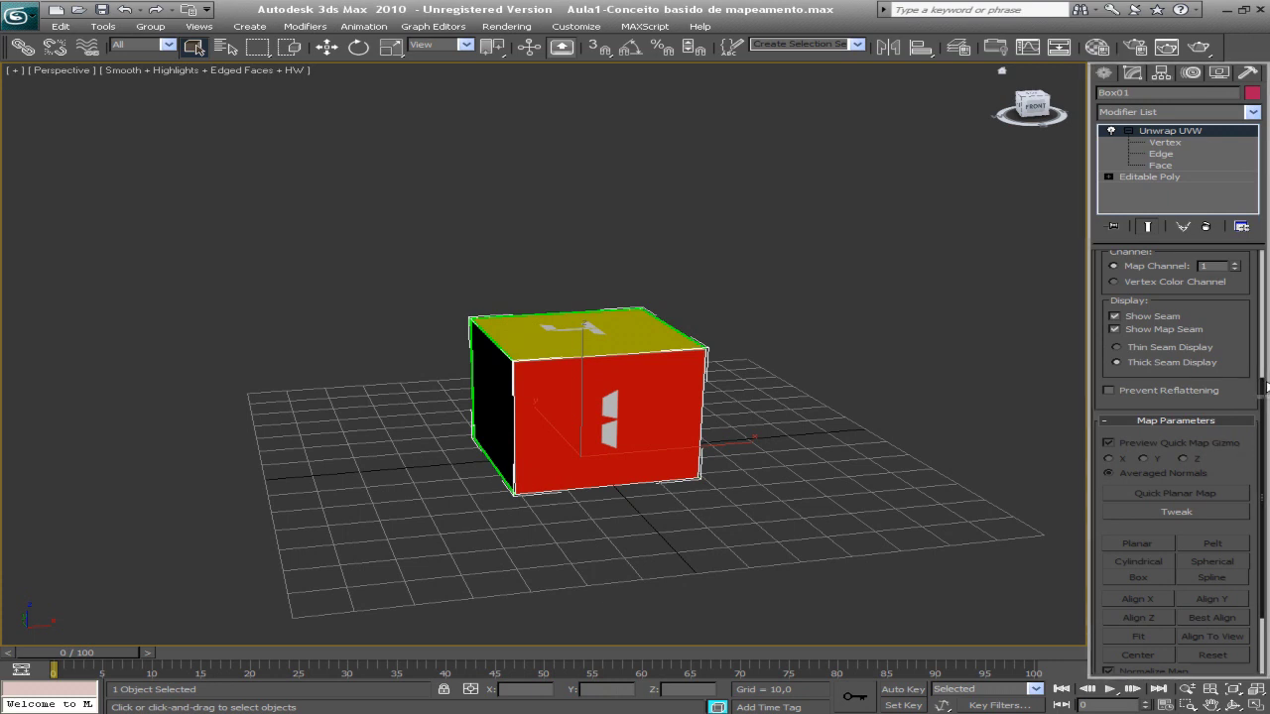
Open Box01's Edit UVWs editor with the cube visible beside it, then maximize the editor.
left_click_drag(1262, 386, 1248, 308)
left_click(1170, 377)
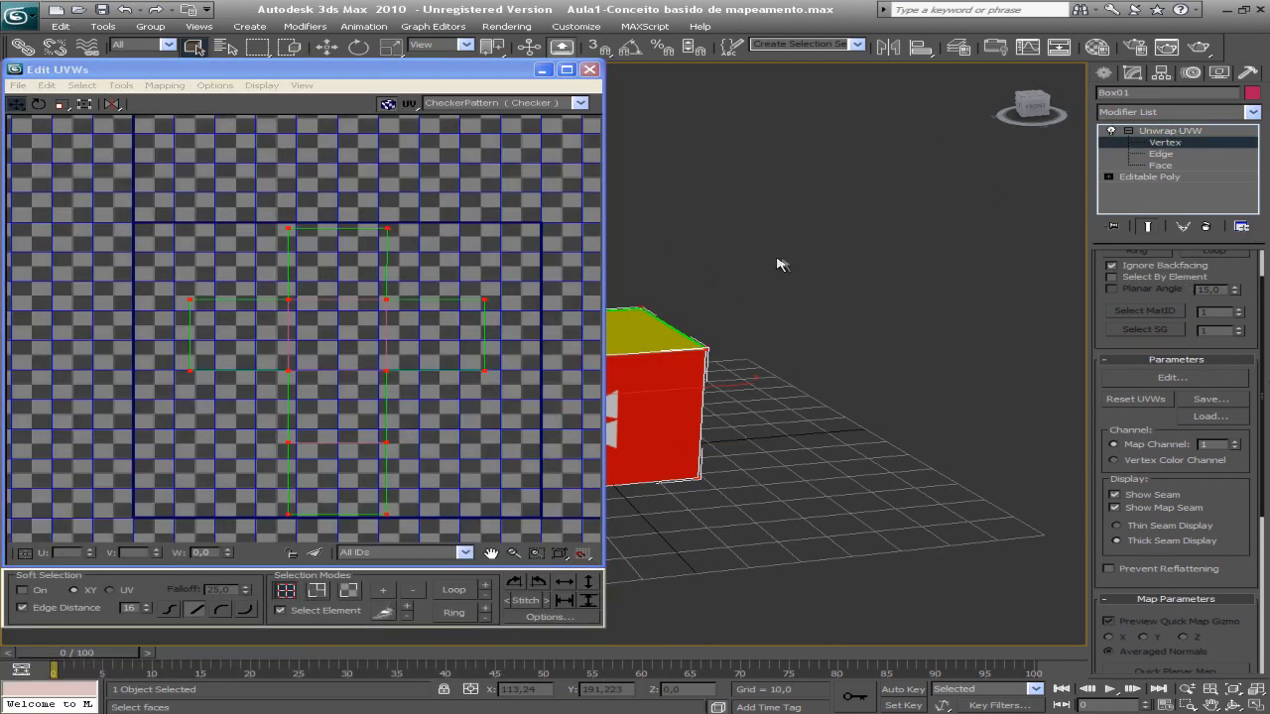
middle_click_drag(773, 264, 842, 295)
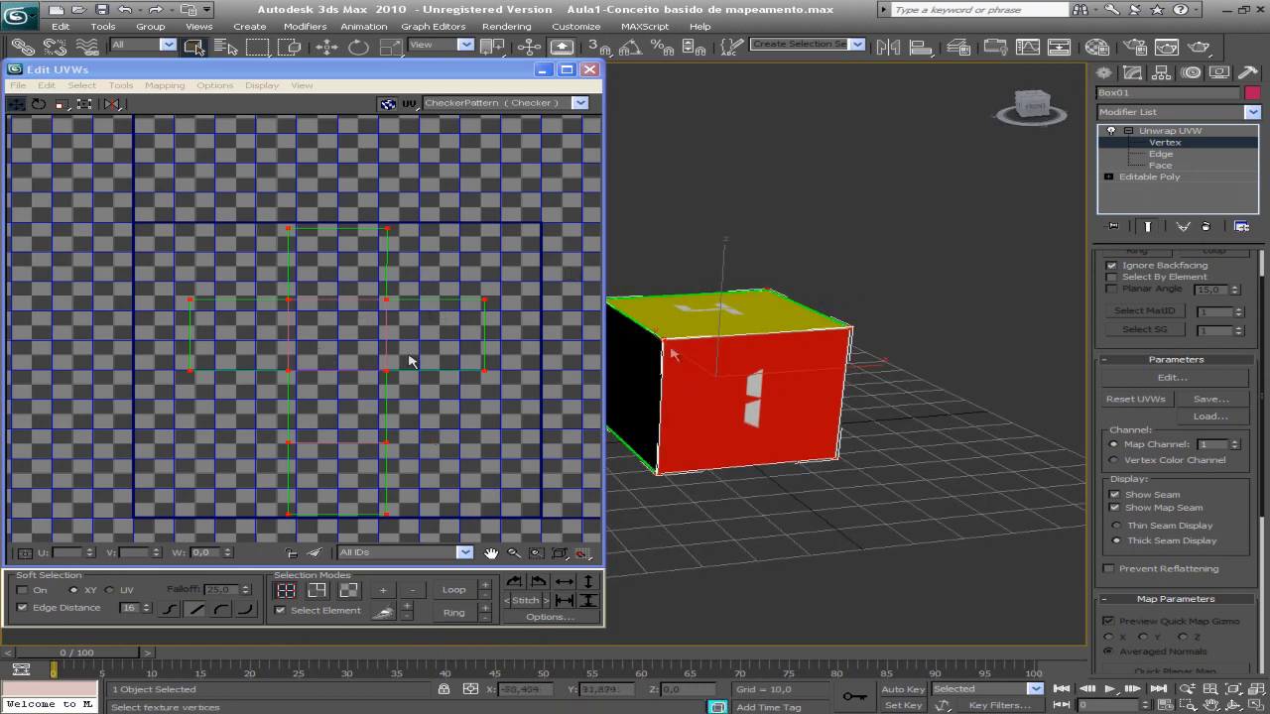
left_click(565, 69)
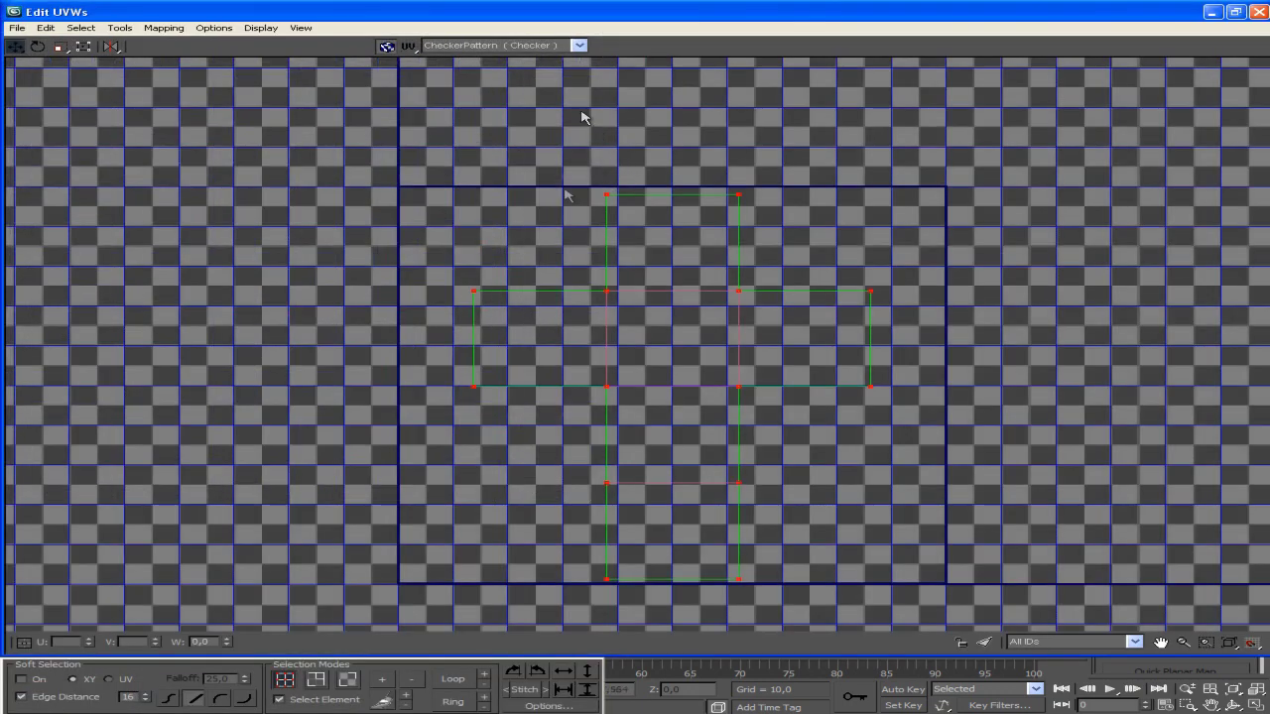
Select the whole UV cross in Face mode, restore the editor window, and uncheck Select Element.
left_click(347, 679)
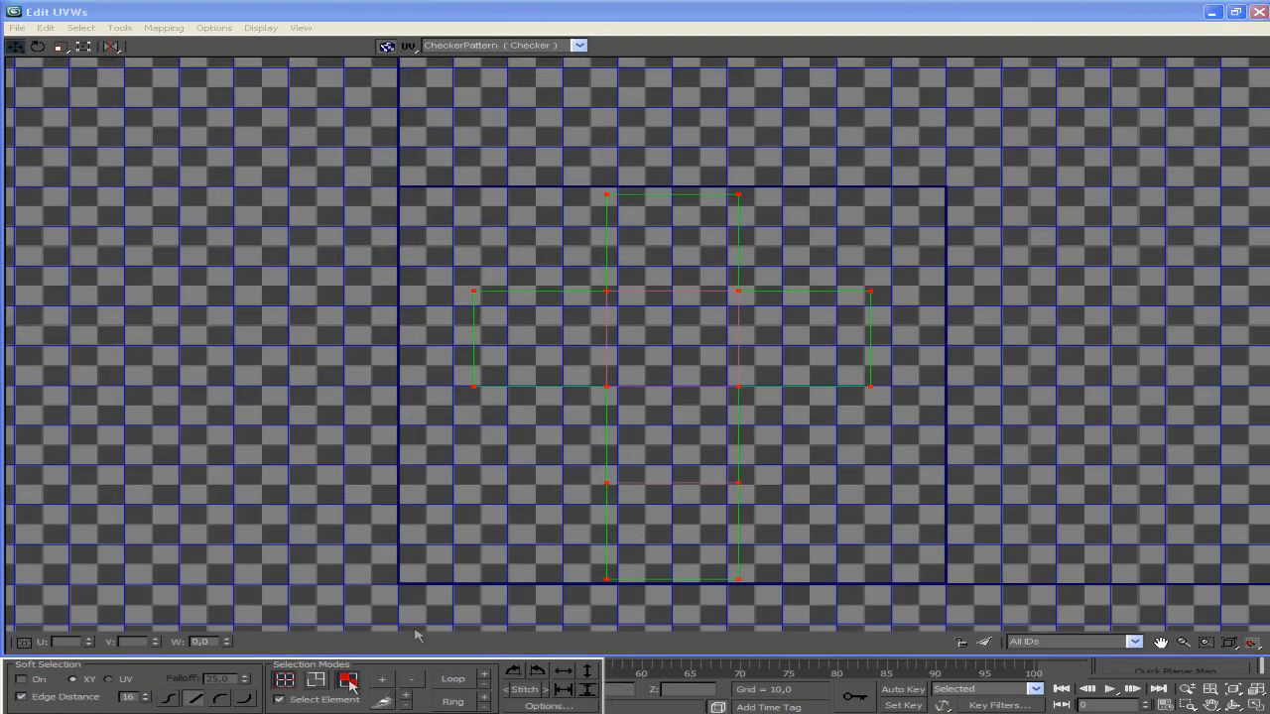
left_click(647, 369)
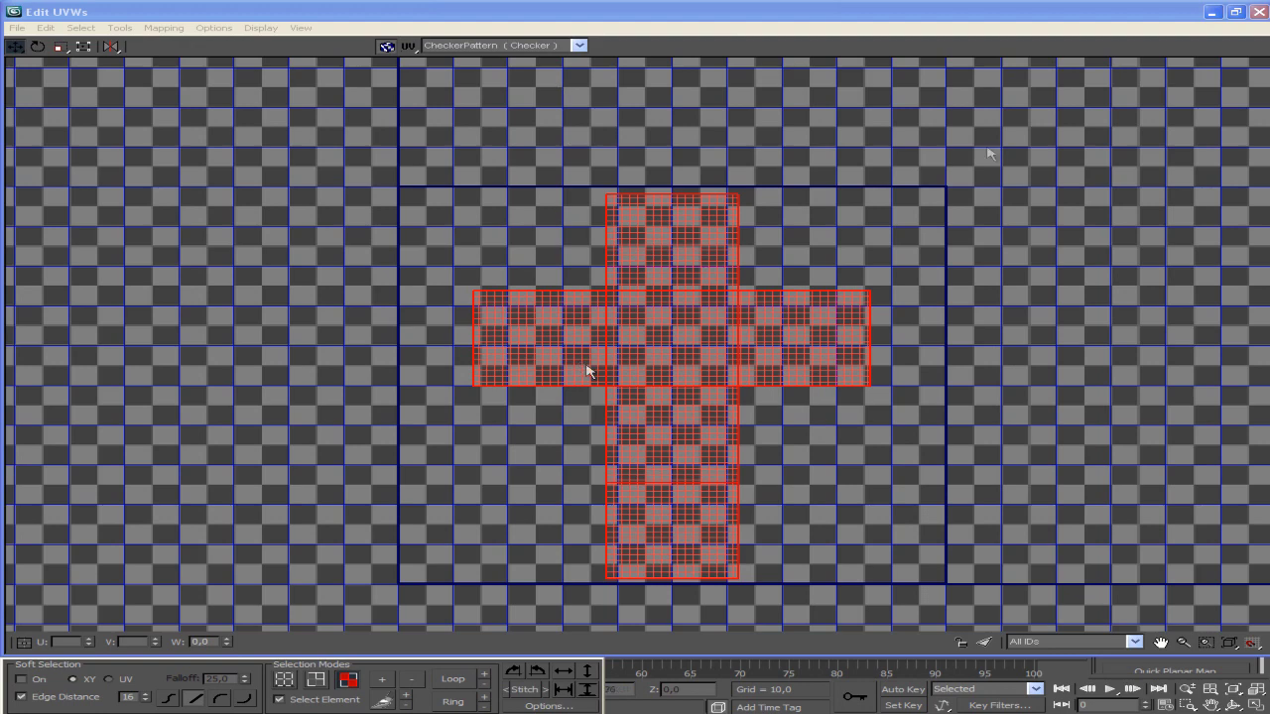
left_click(1234, 12)
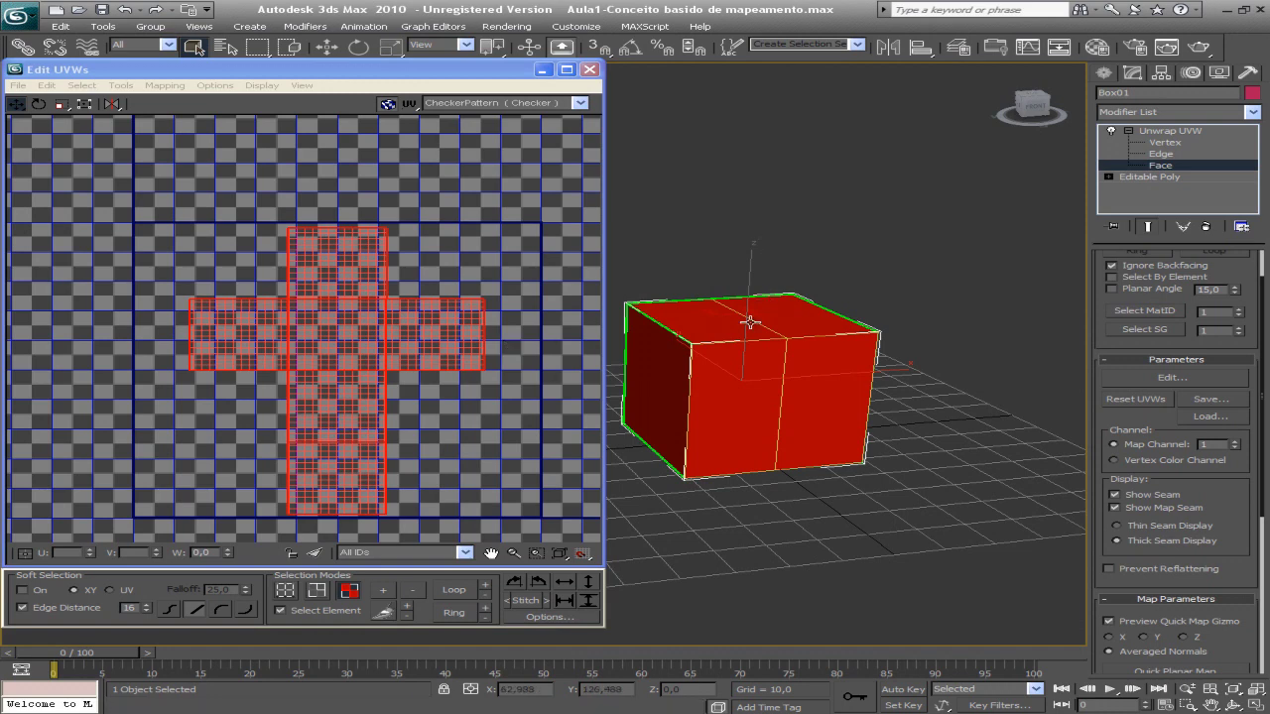
left_click(340, 609)
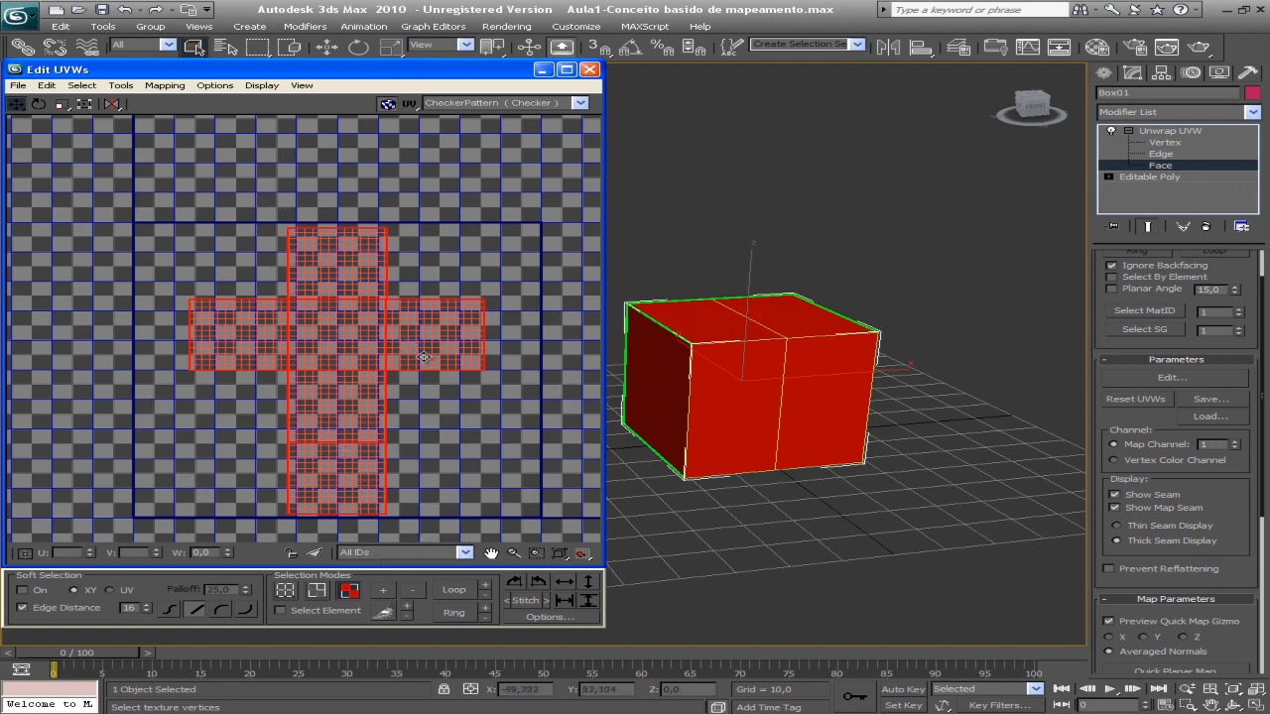
Select the centre, top, left, right and bottom UV squares to see their cube faces.
left_click(780, 365)
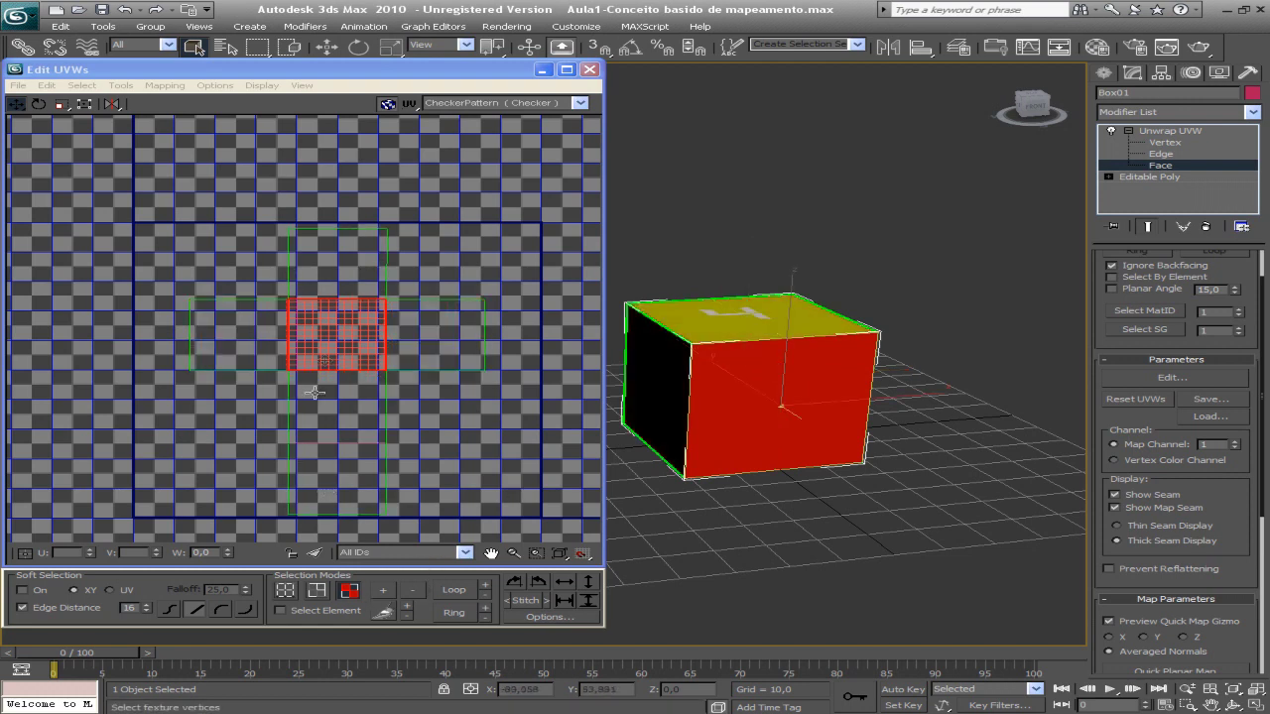
left_click(751, 368)
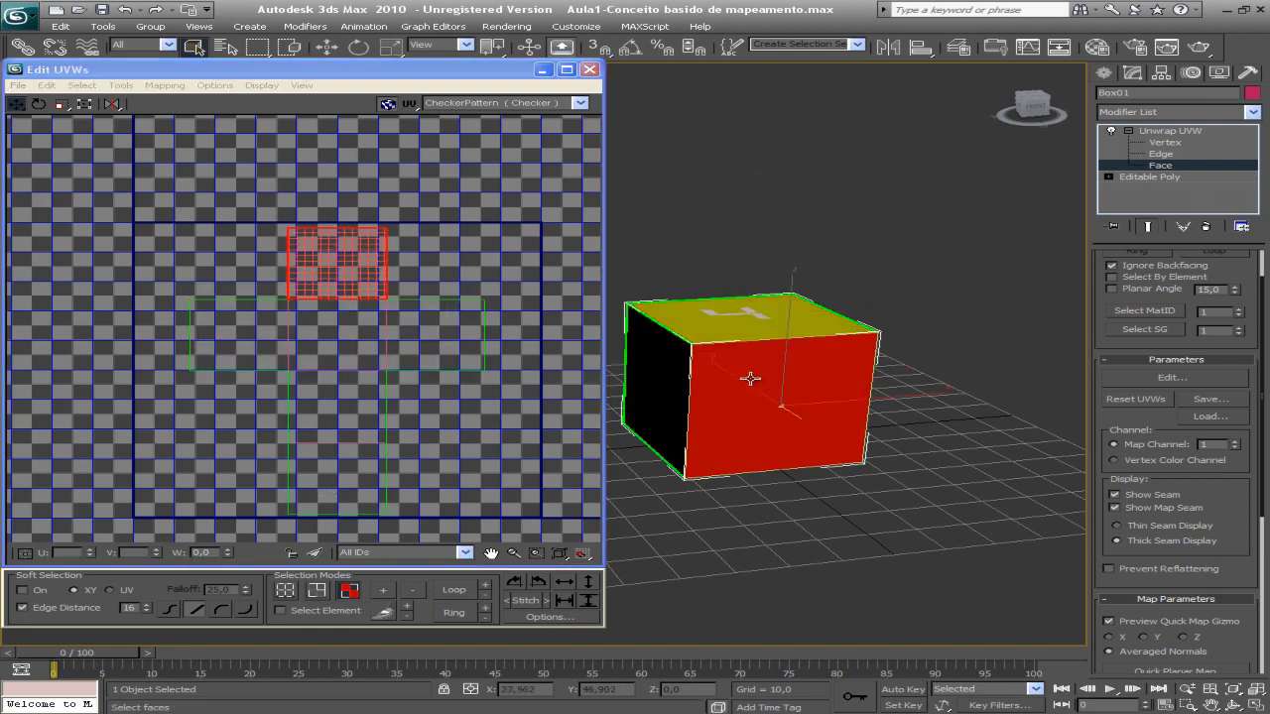
left_click(674, 378)
left_click(494, 340, "ctrl")
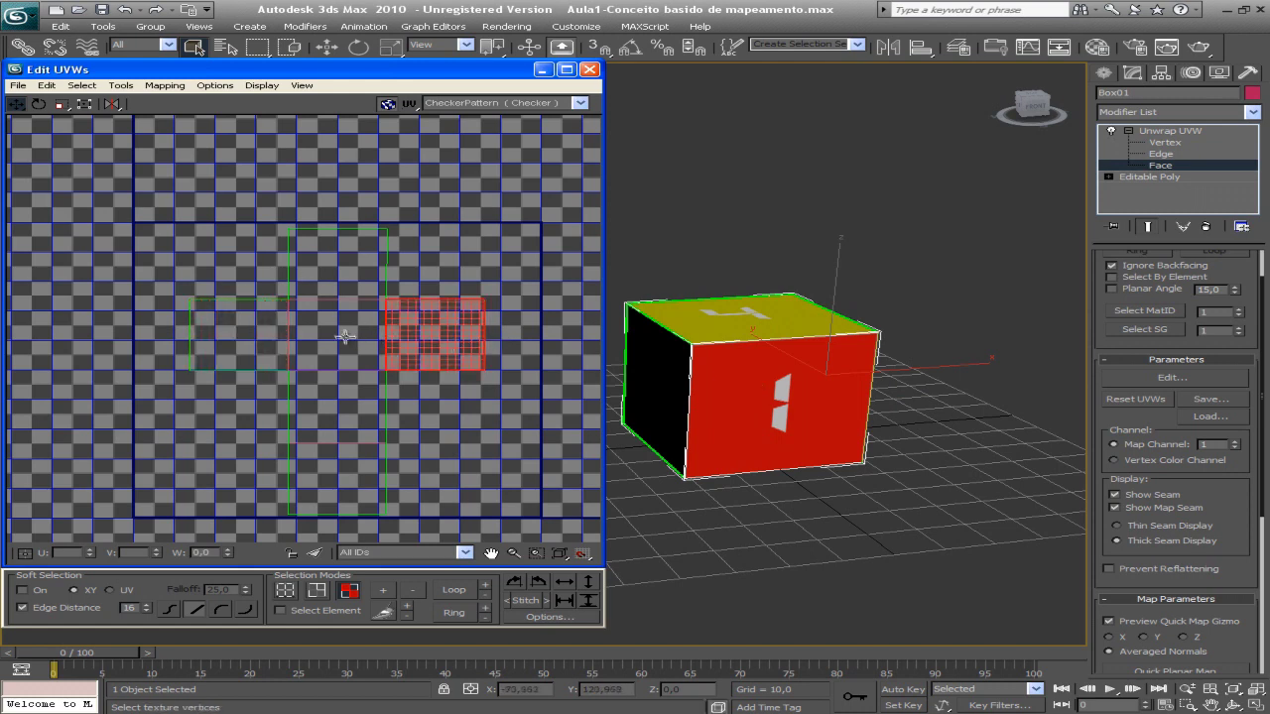
left_click(329, 335)
left_click_drag(346, 404, 353, 496)
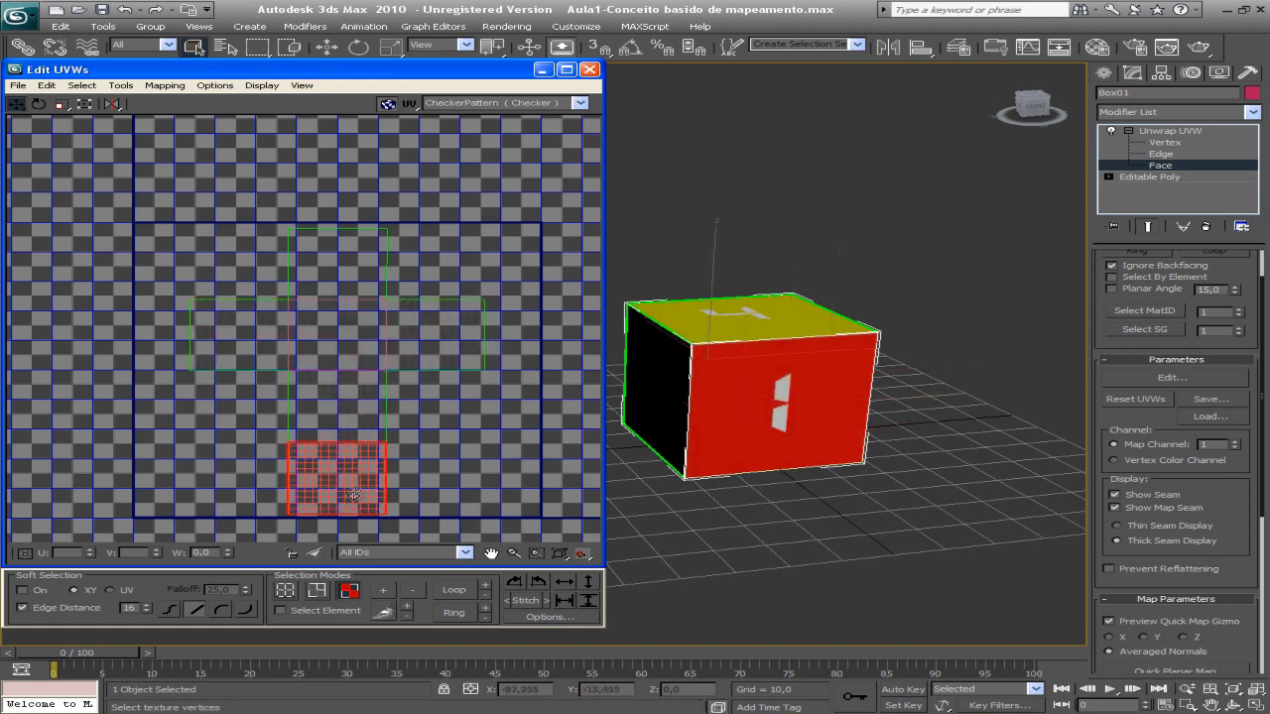
Recheck the left, right, top and bottom squares, then close the Edit UVWs editor.
left_click(222, 341)
left_click(466, 342)
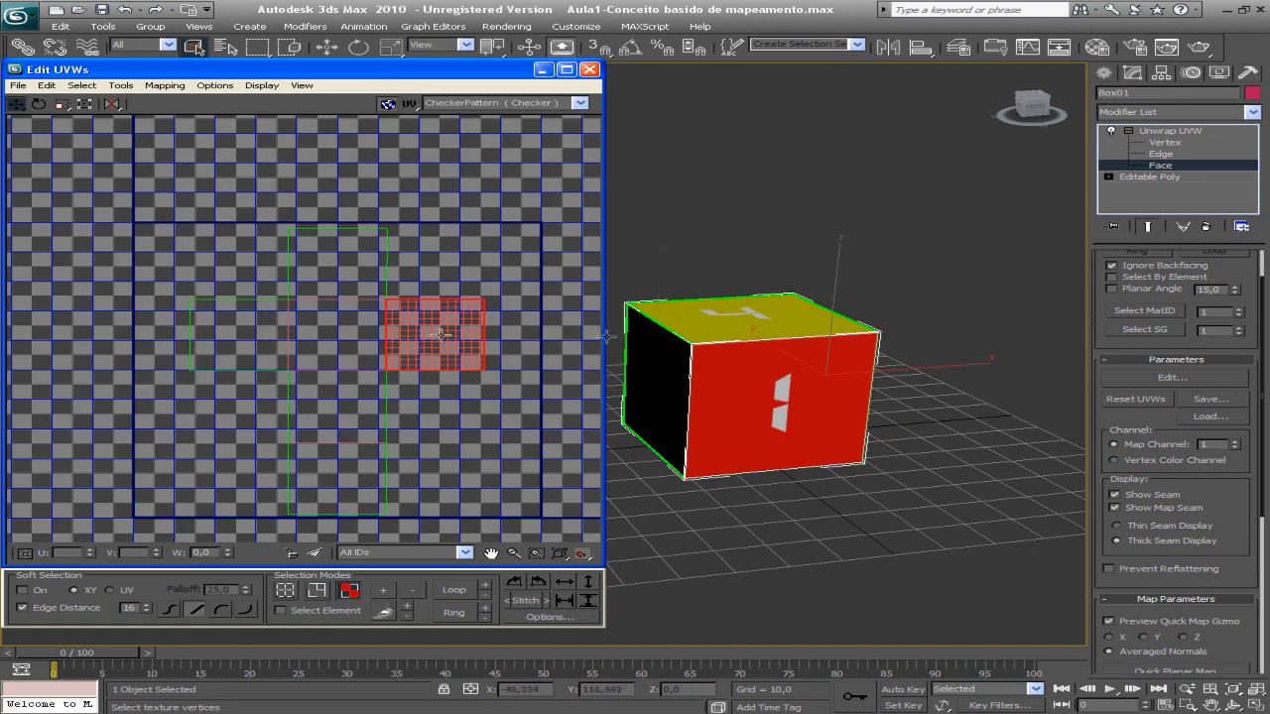
left_click(329, 255)
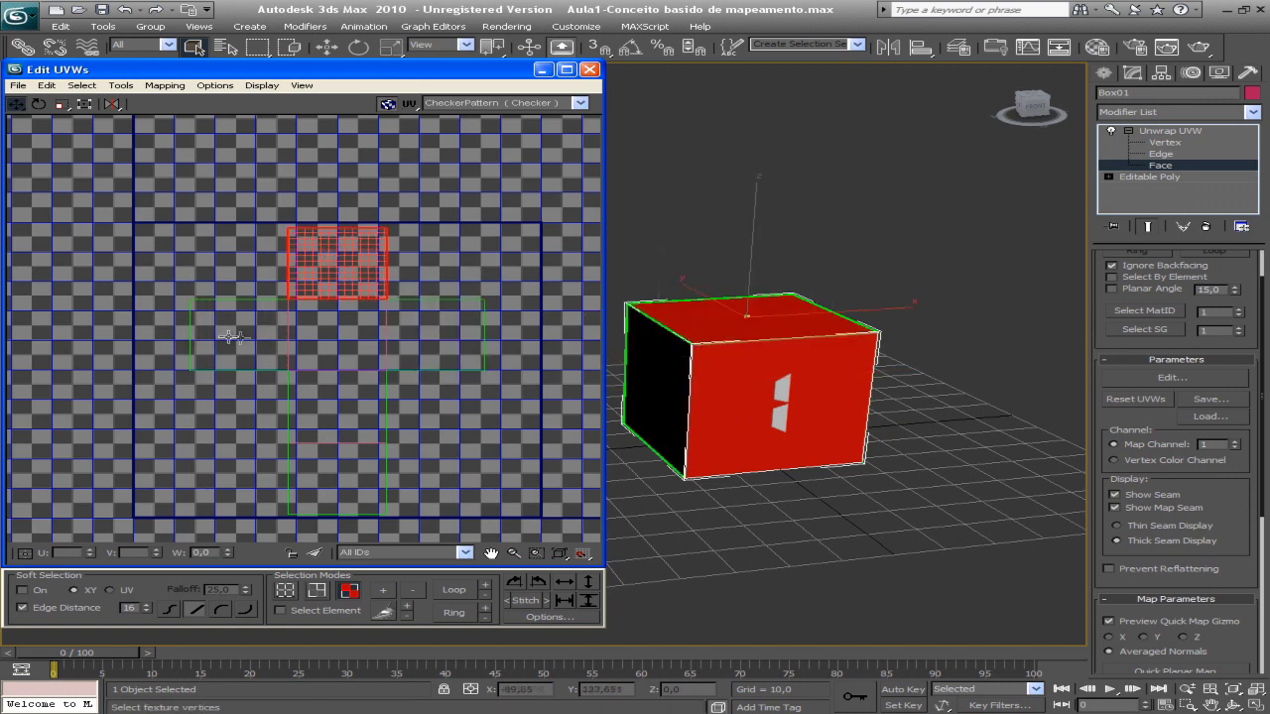
left_click_drag(329, 256, 344, 468)
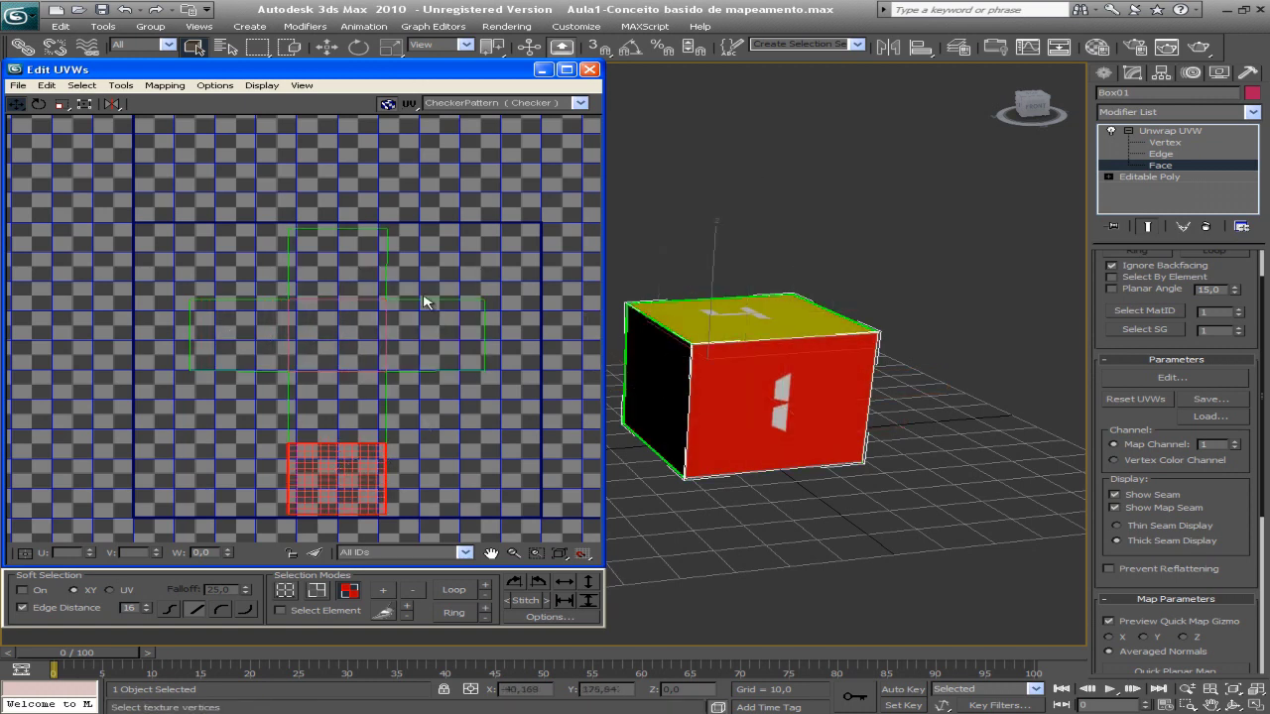
left_click(435, 329)
left_click_drag(430, 370, 432, 349)
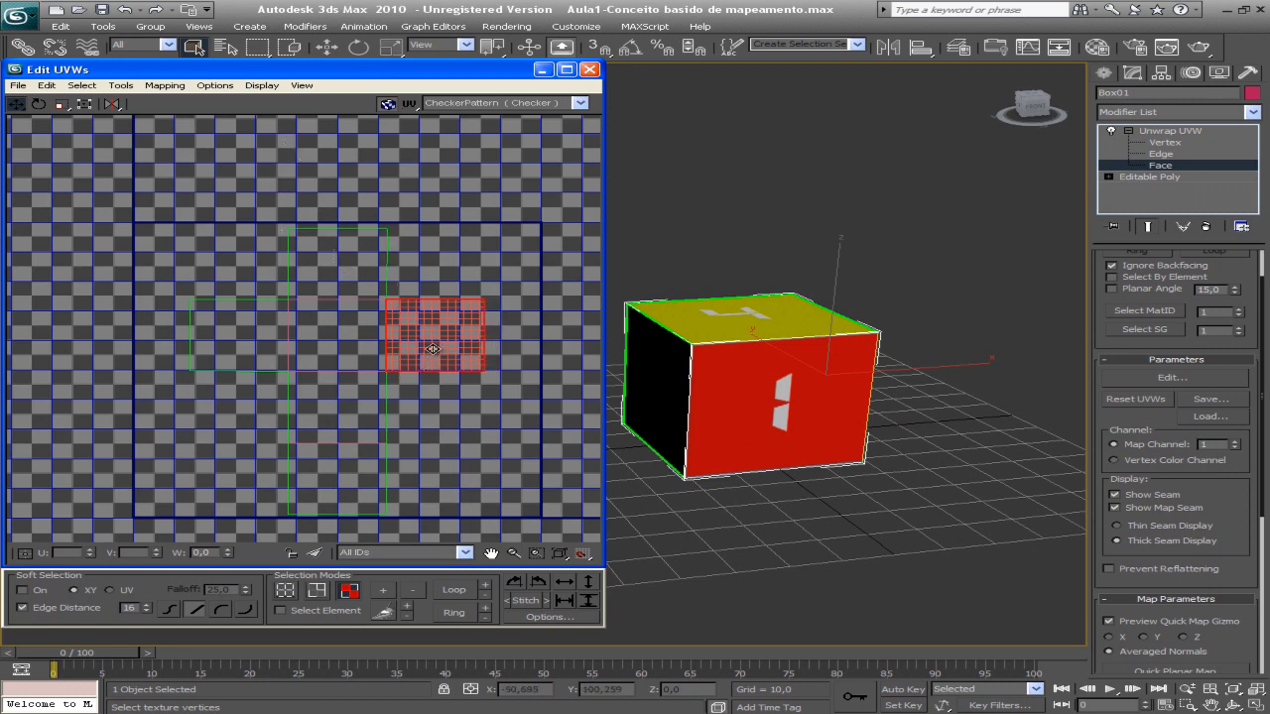
left_click(589, 69)
middle_click_drag(805, 389, 711, 427)
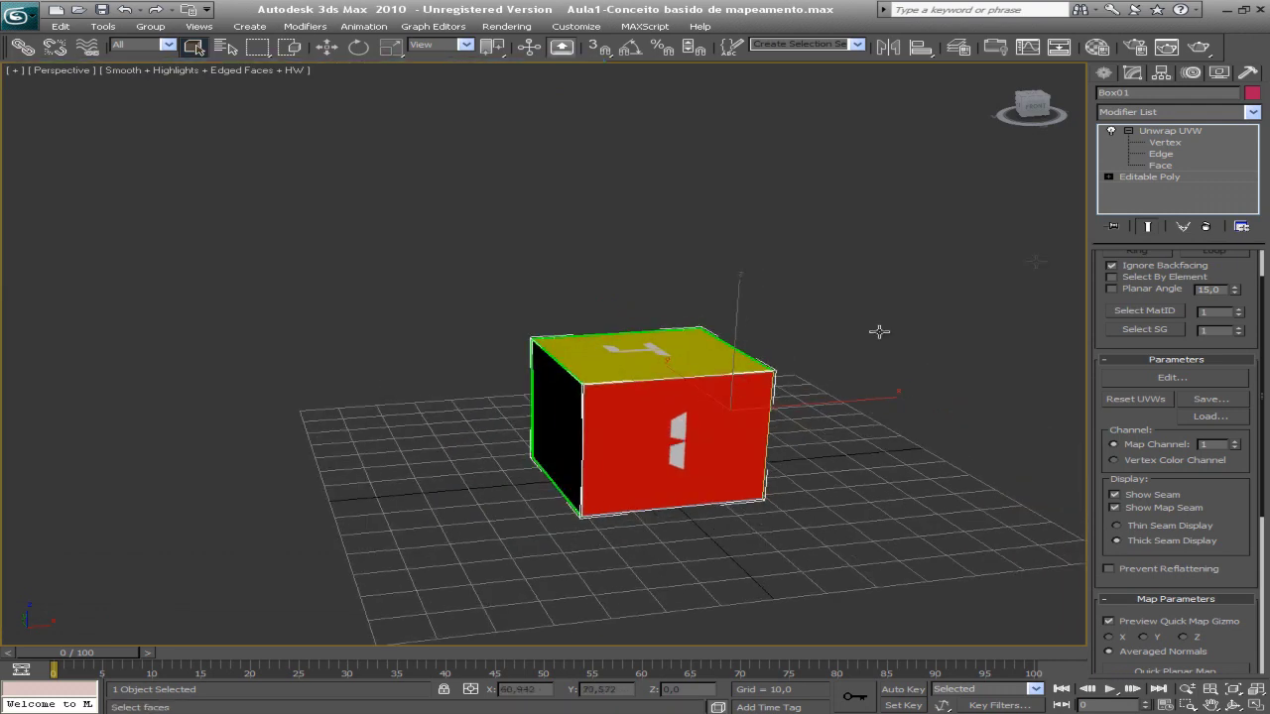
Reset 3ds Max to an empty Untitled scene, answering the save prompt and confirming the reset.
key("3")
scroll(675, 459, "up", 1)
scroll(672, 446, "up", 1)
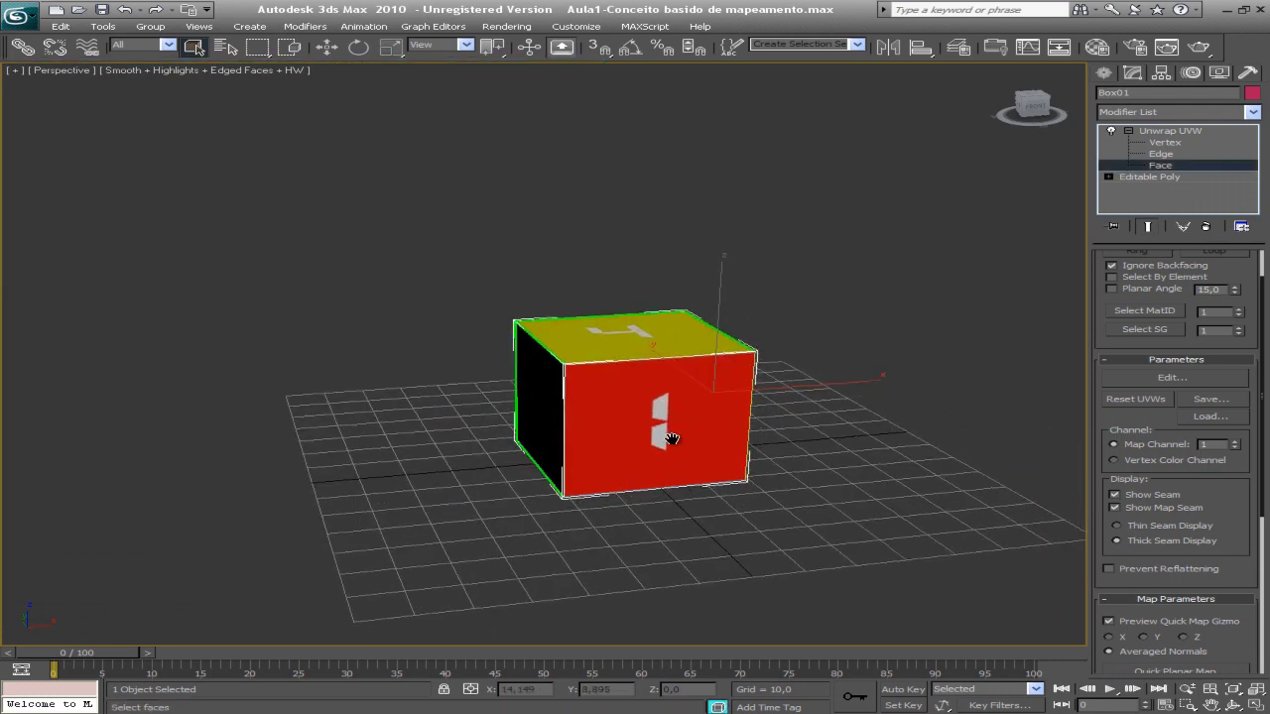
scroll(669, 437, "up", 2)
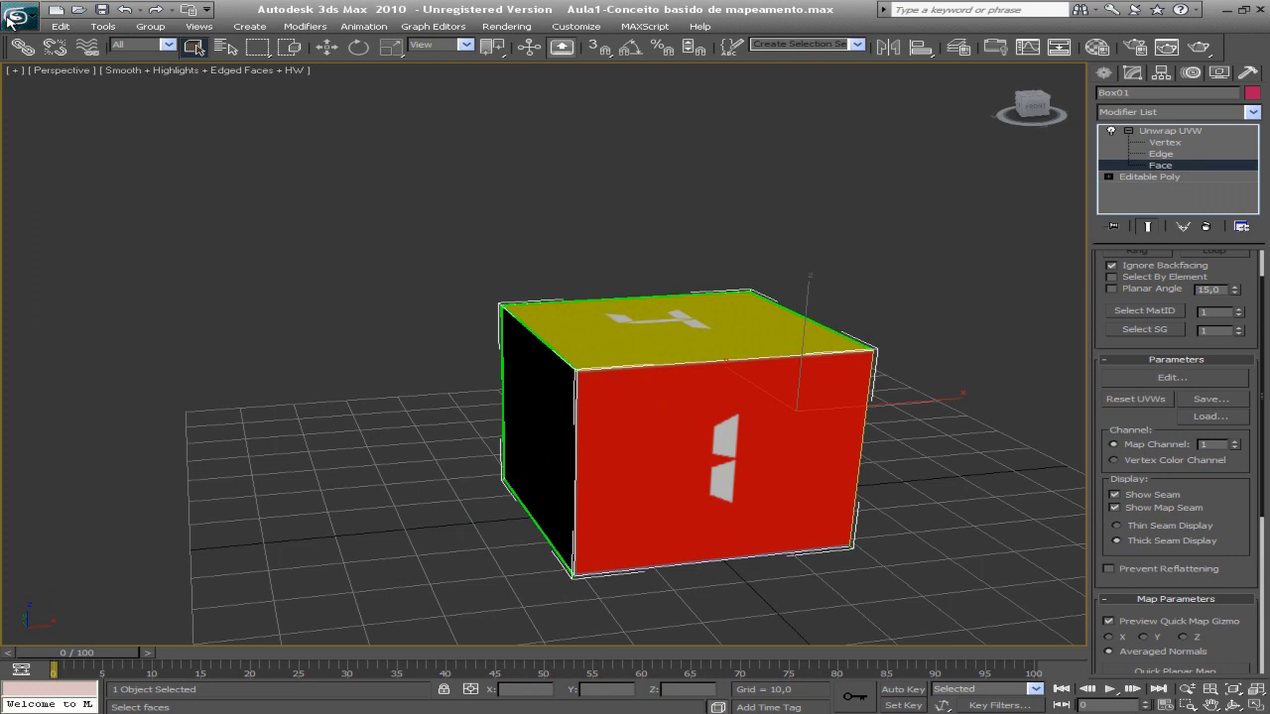
left_click(19, 16)
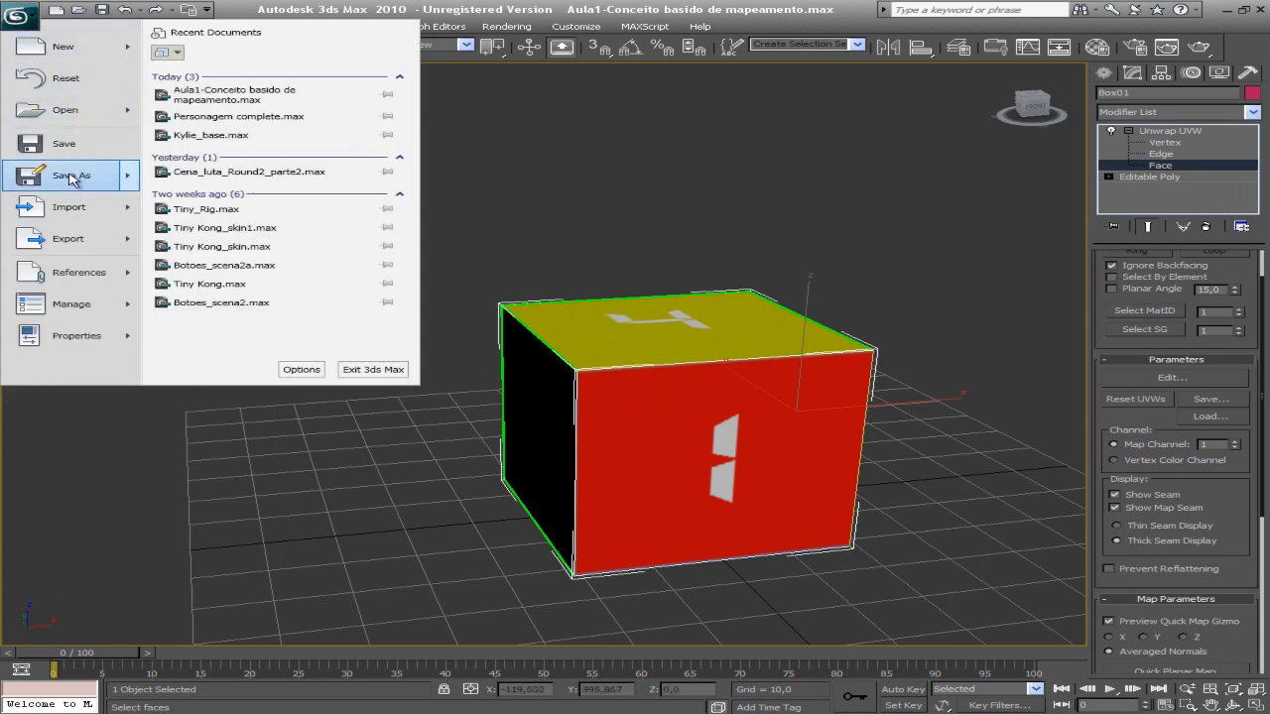
left_click(59, 88)
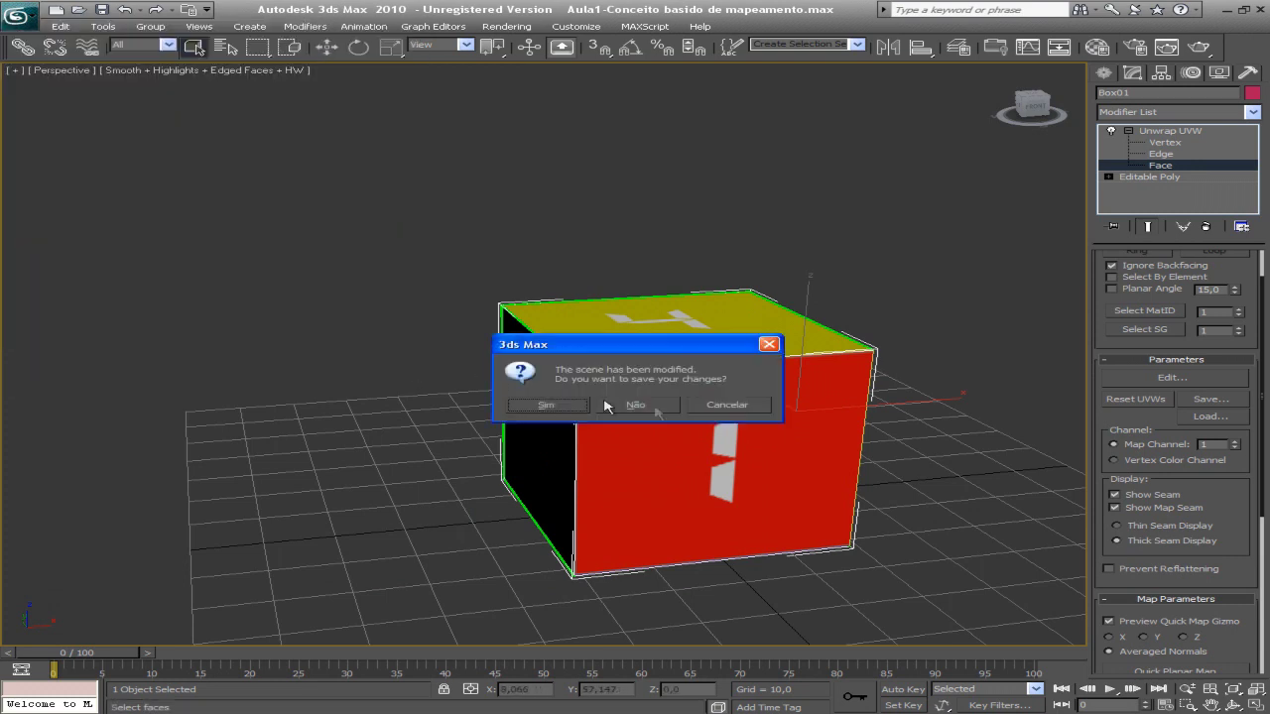
left_click(640, 407)
left_click(586, 392)
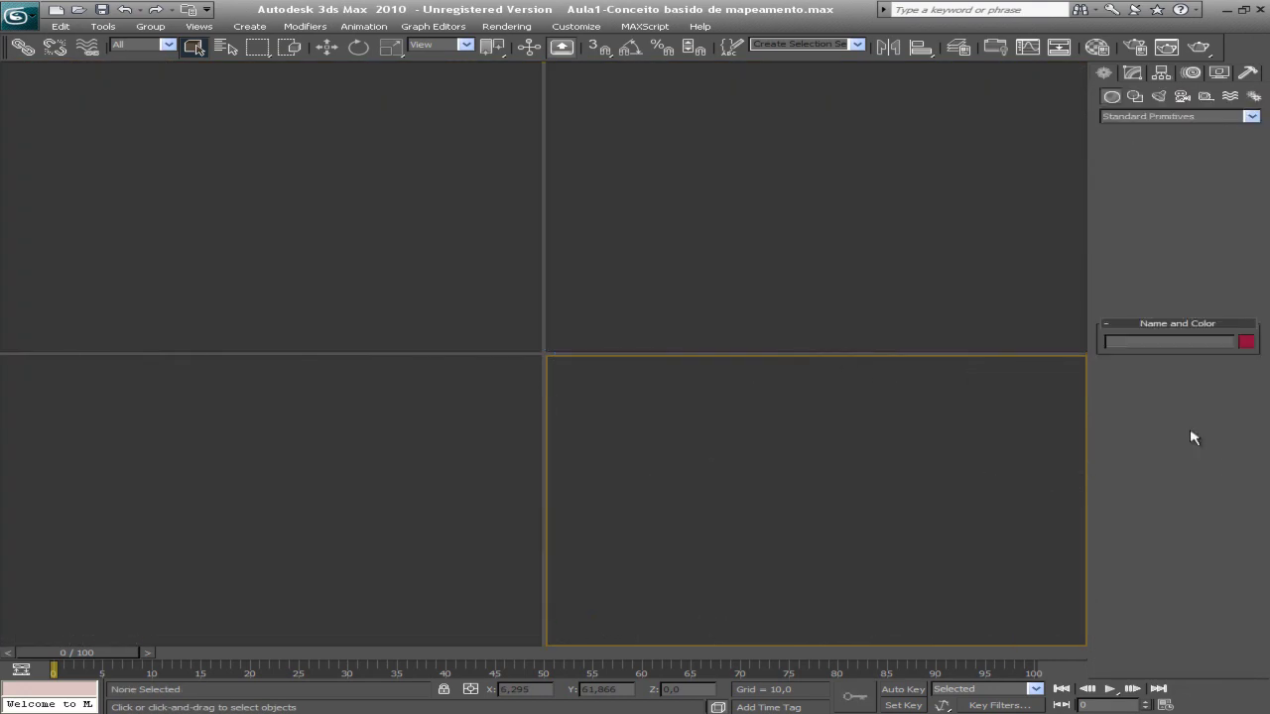
left_click(1138, 167)
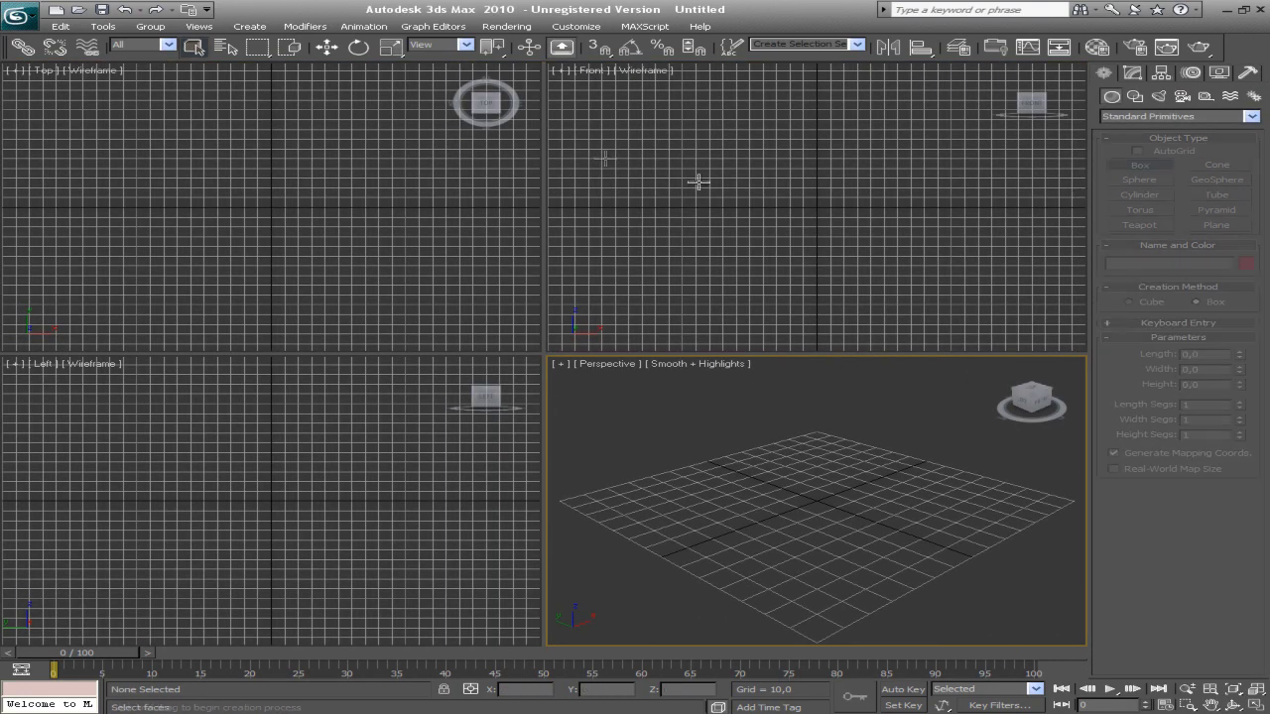
Draw a box and set its Length, Width and Height to 40.
left_click_drag(219, 157, 330, 235)
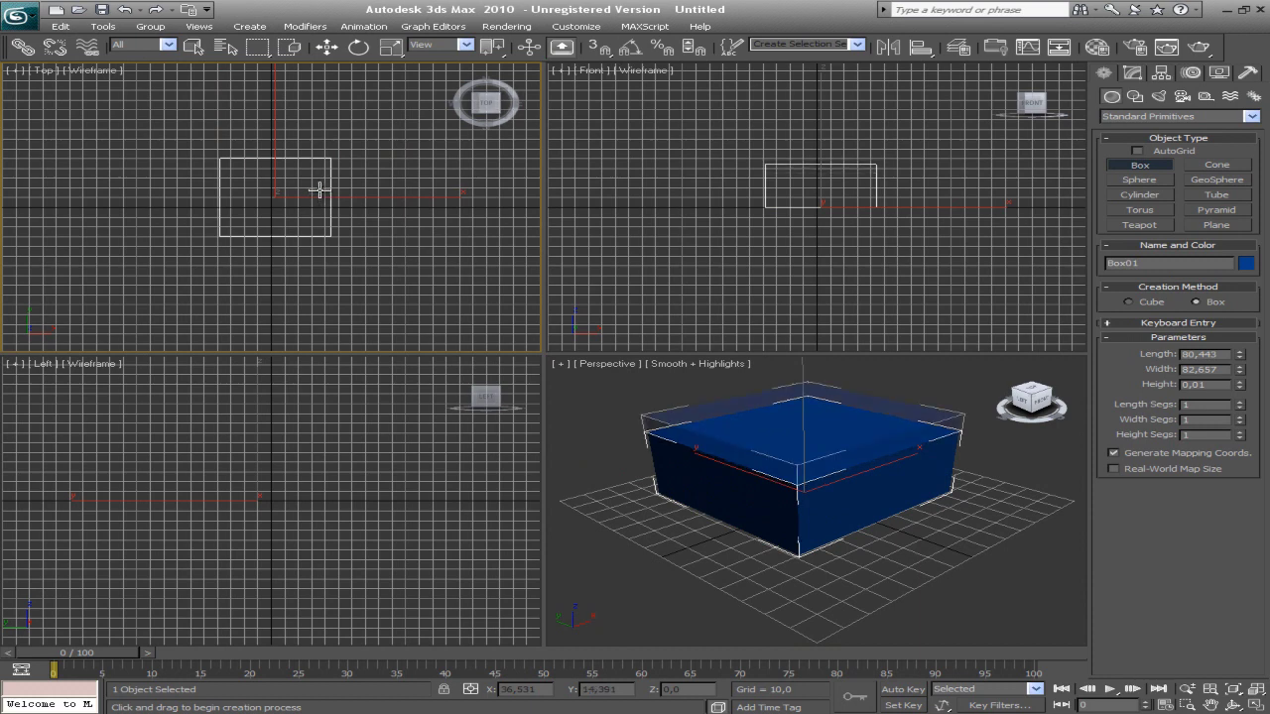
left_click(320, 189)
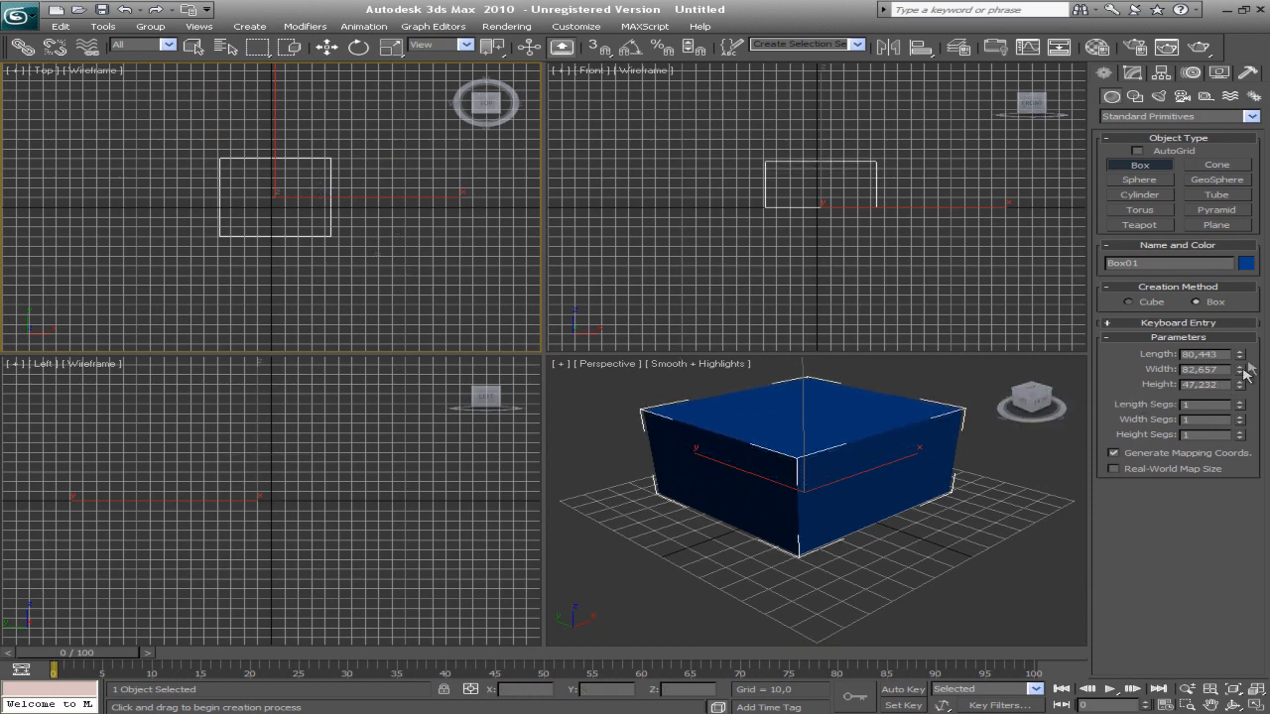
left_click(1049, 463)
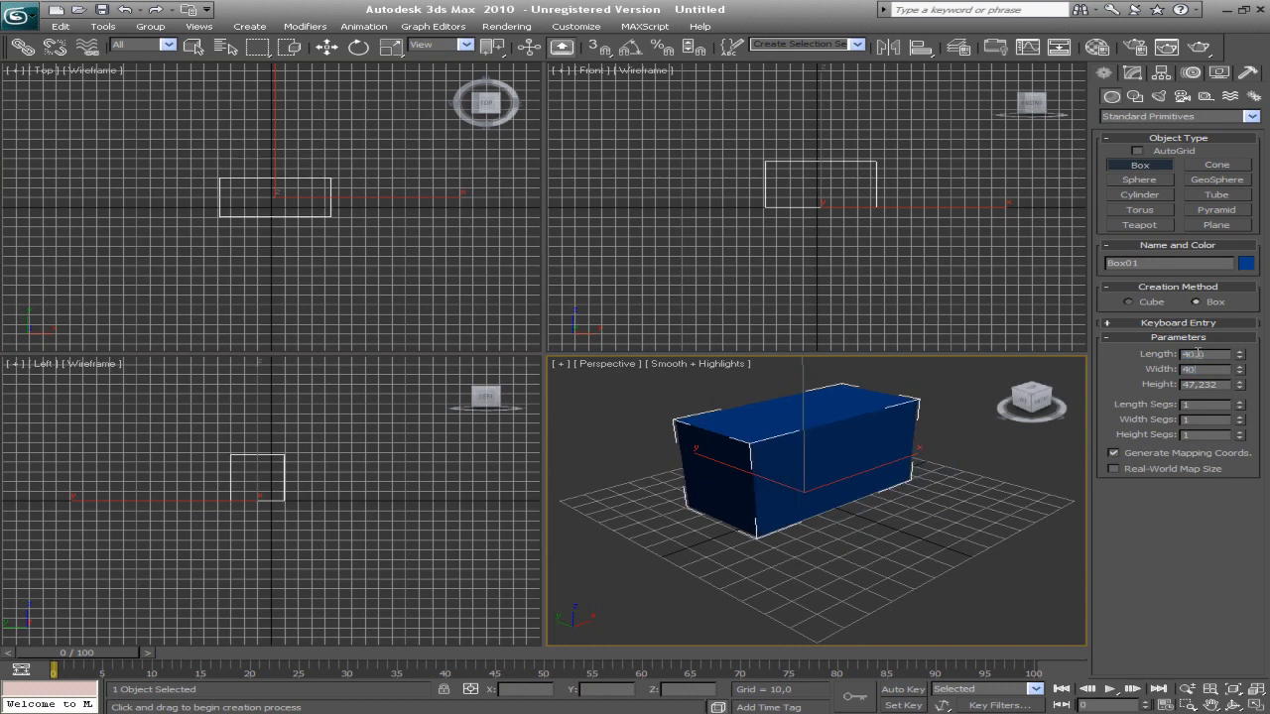
key("Tab")
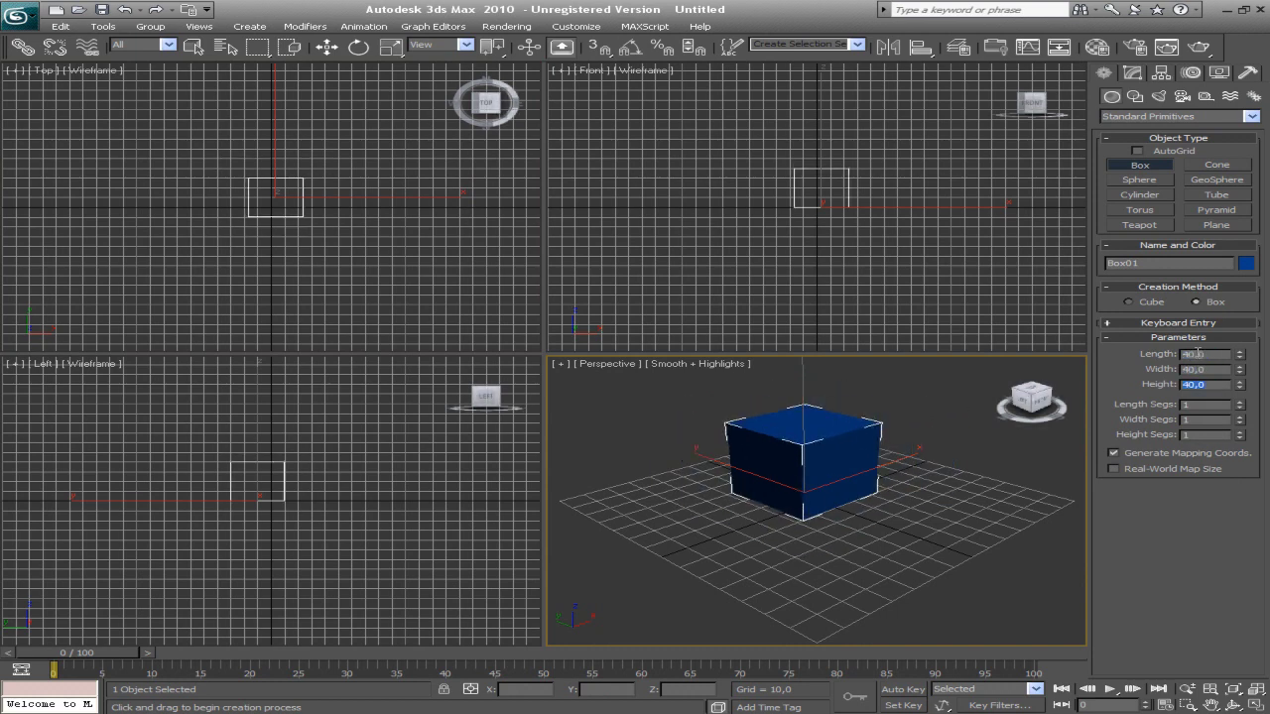
type("10")
left_click(319, 179)
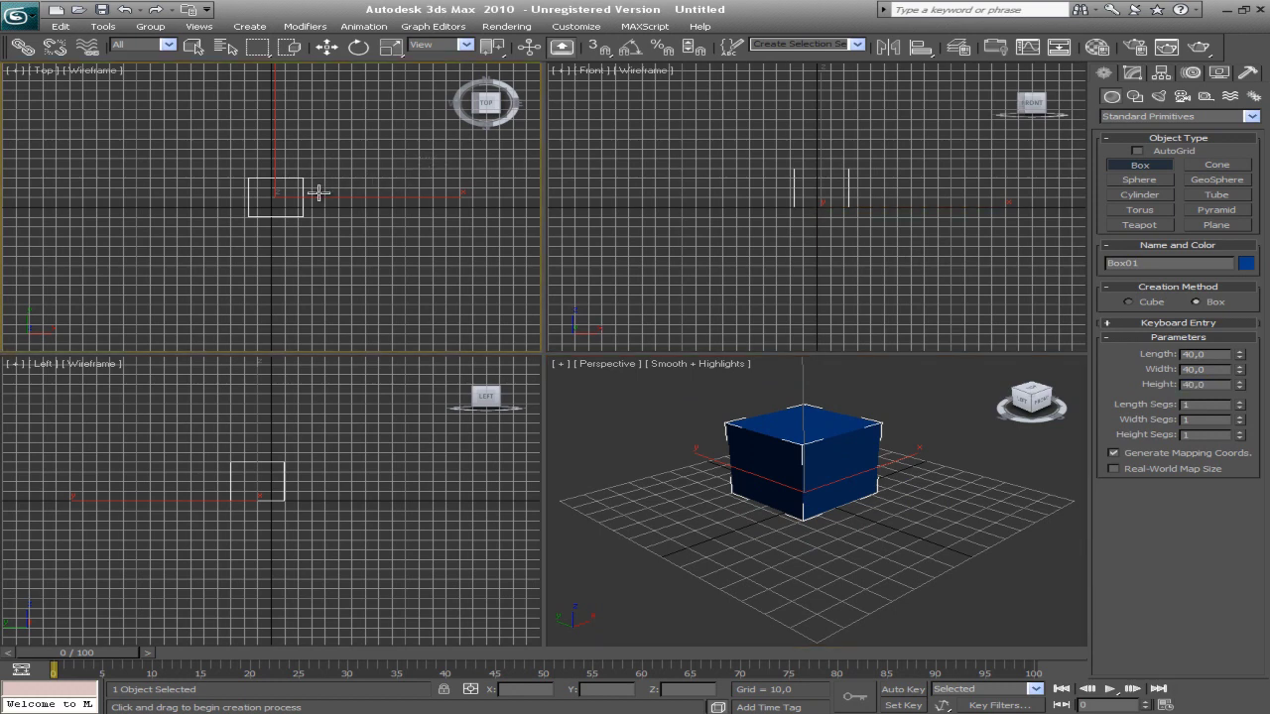
right_click(320, 187)
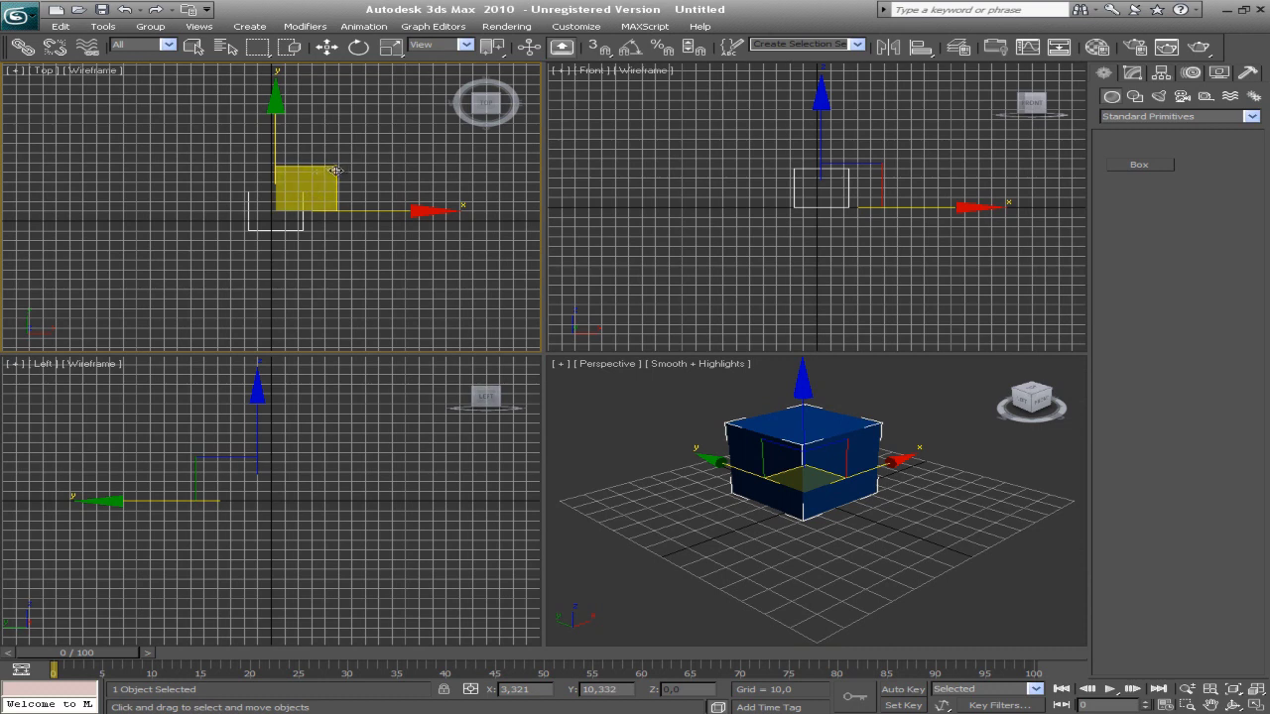
Nudge the cube slightly in the top view and maximize the Perspective viewport.
left_click(338, 170)
left_click_drag(337, 169, 332, 172)
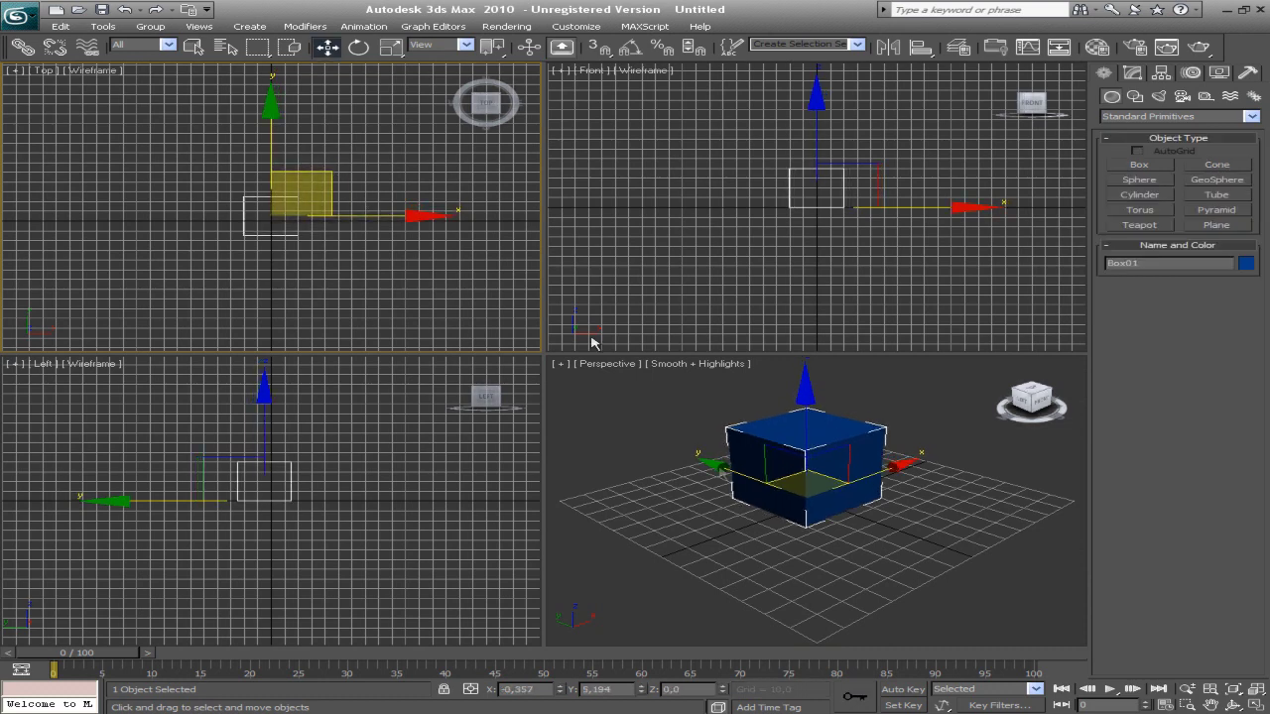
right_click(838, 546)
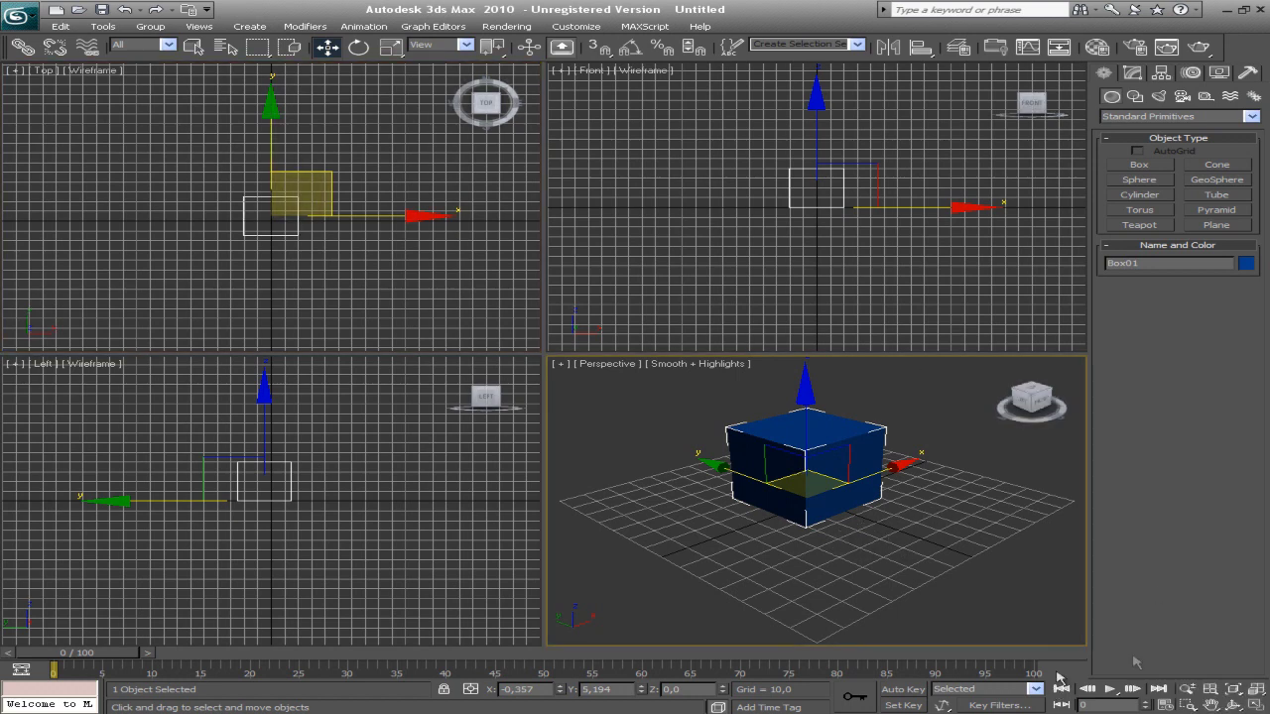
left_click(1255, 705)
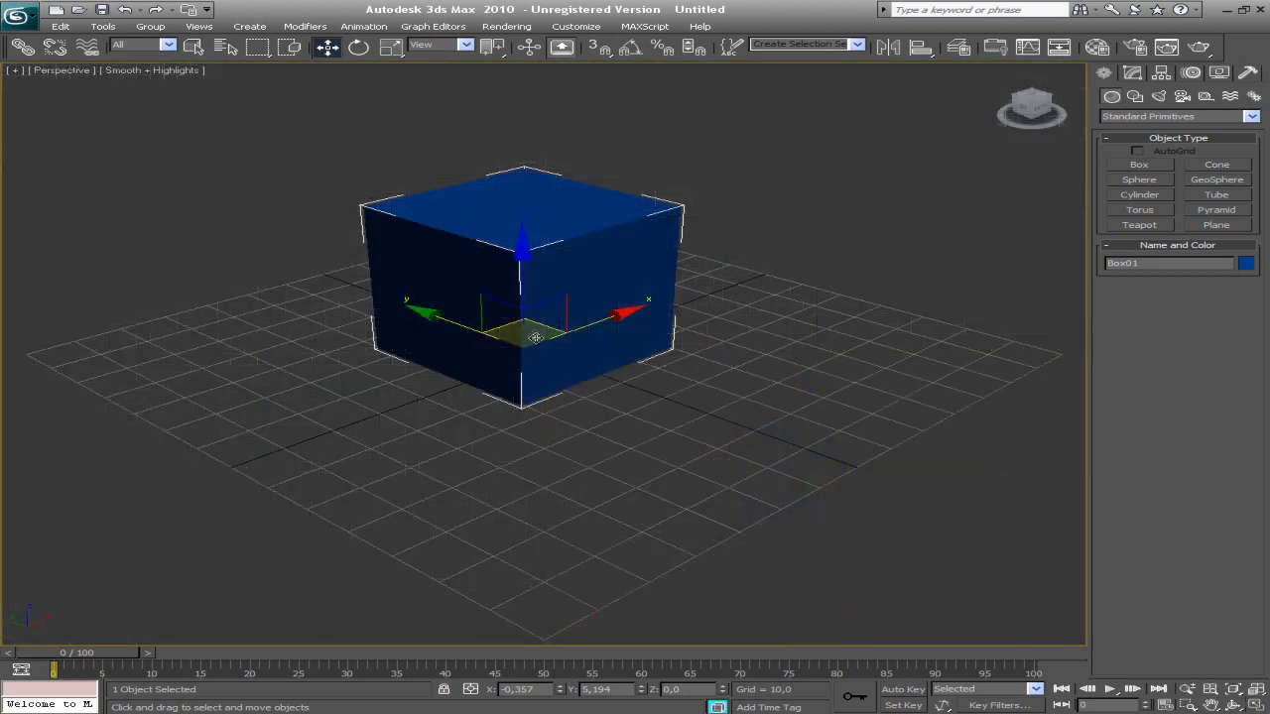
middle_click_drag(542, 365, 551, 393)
Recentre the cube and show its 40-unit Box parameters in the Modify panel.
key("q")
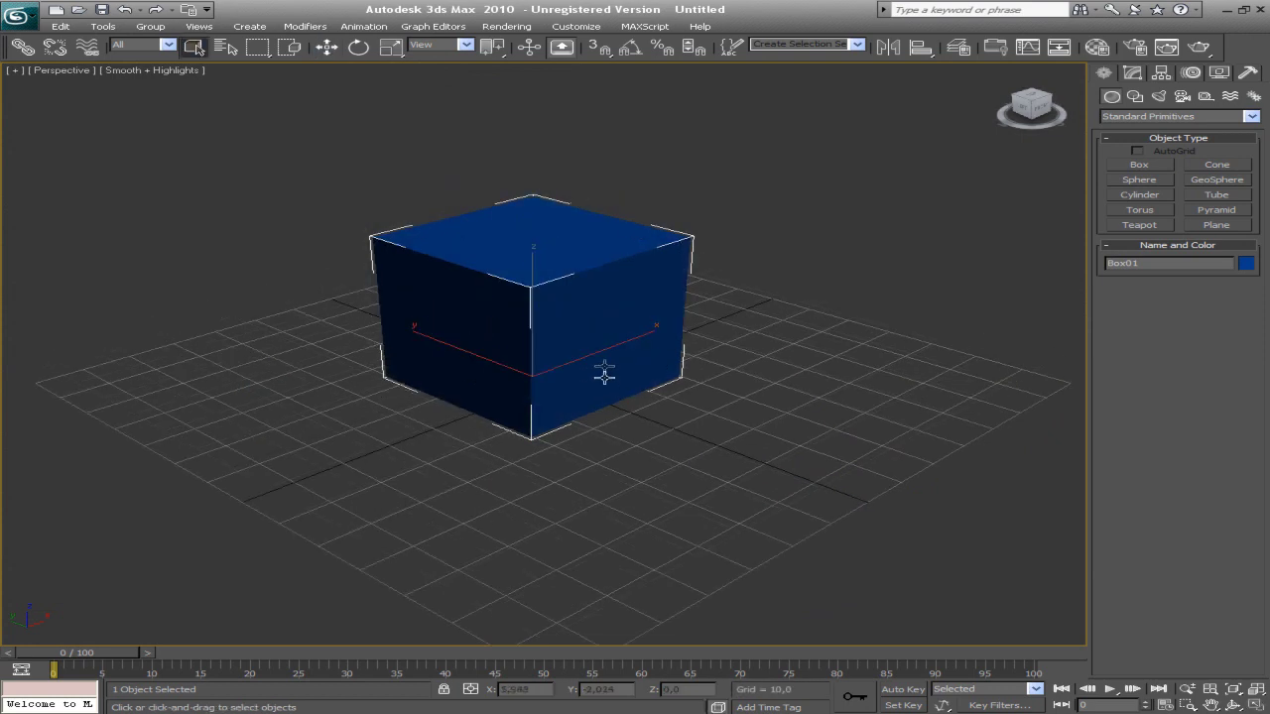
middle_click_drag(603, 340, 624, 348)
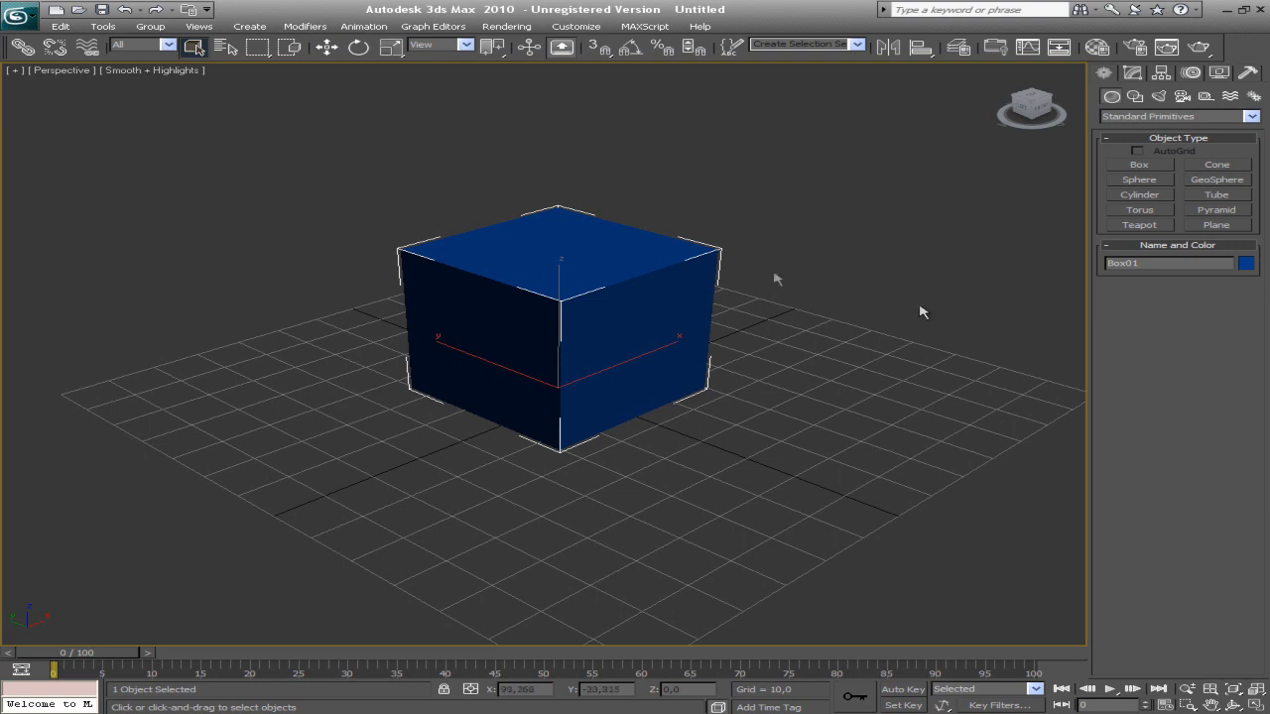
left_click(1137, 78)
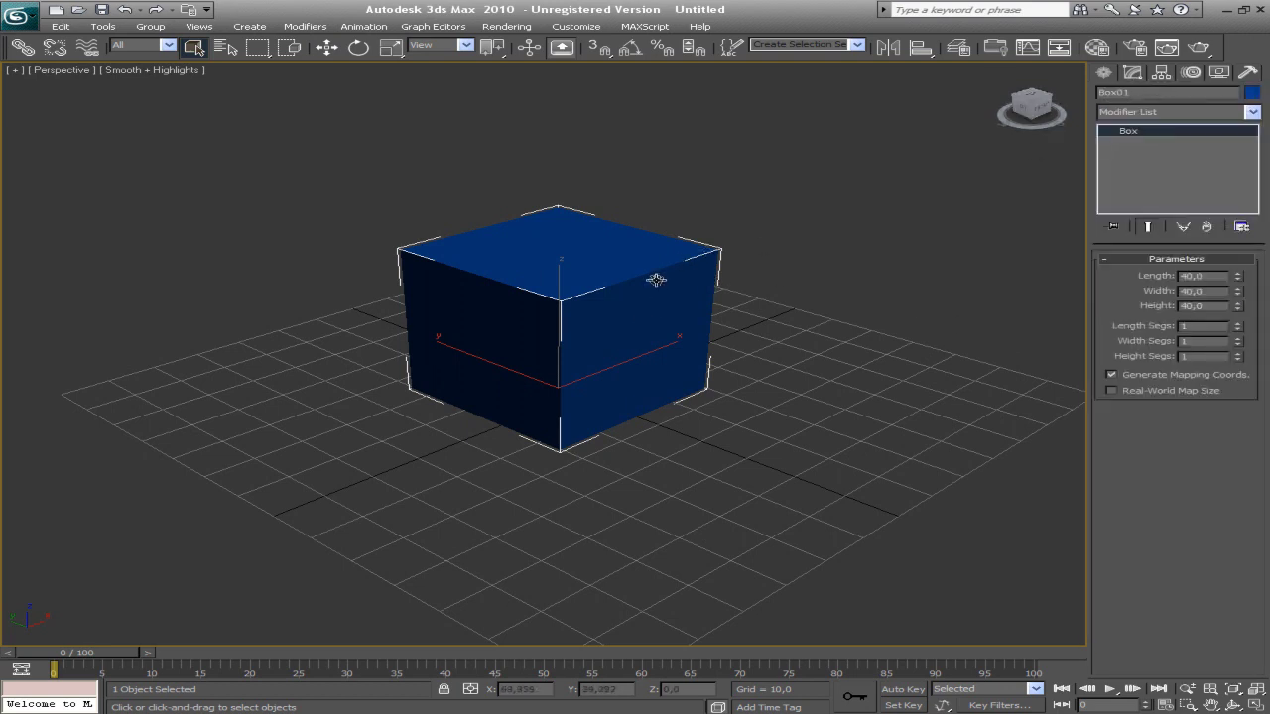
middle_click_drag(655, 280, 664, 289)
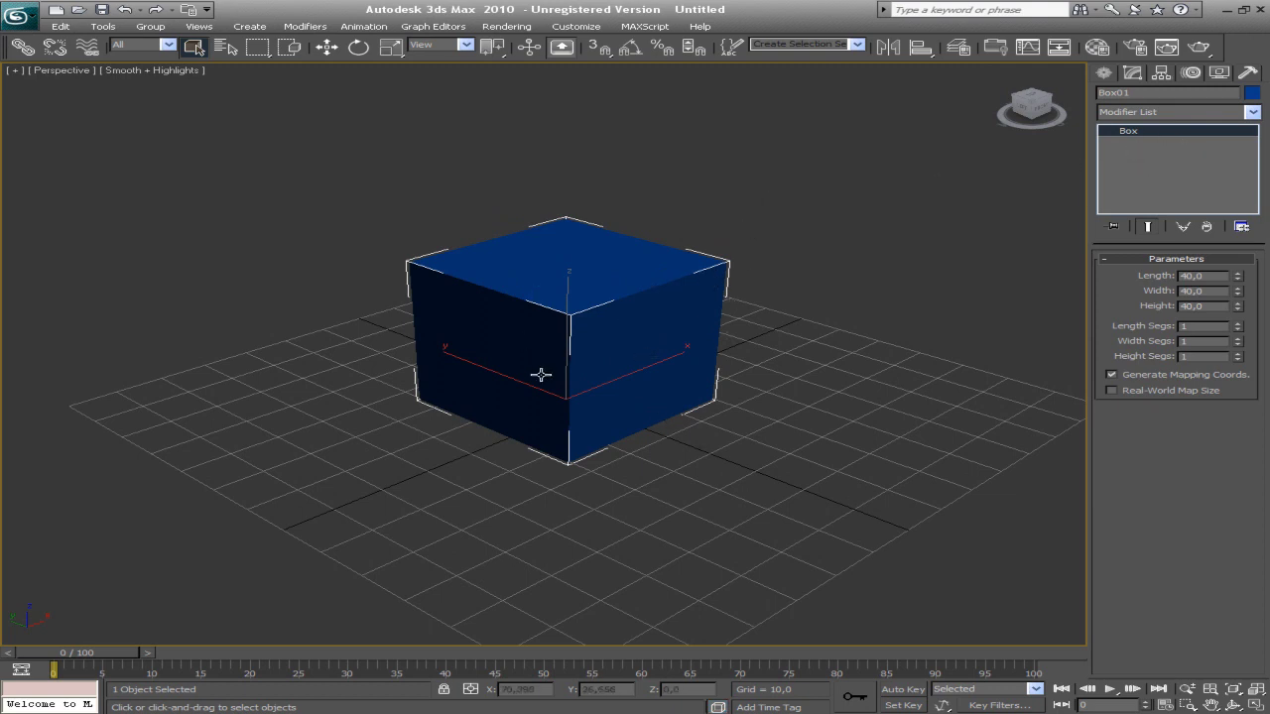
right_click(639, 317)
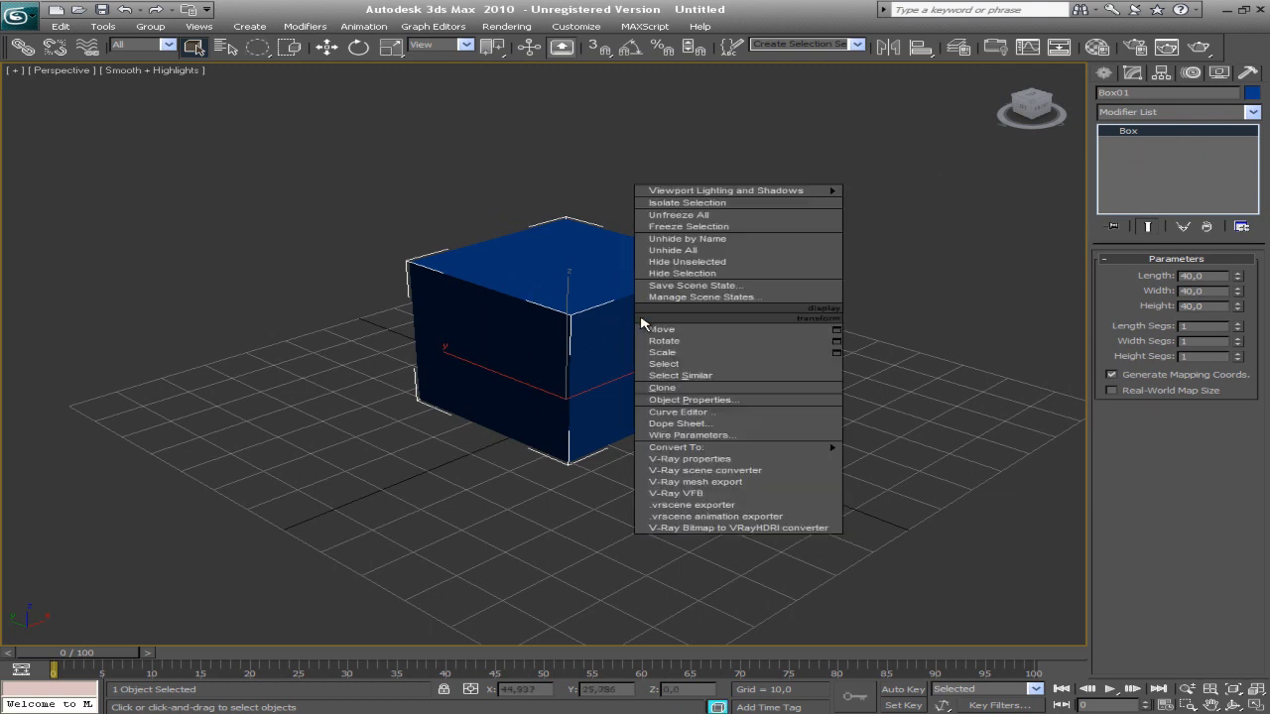
mouse_move(695, 447)
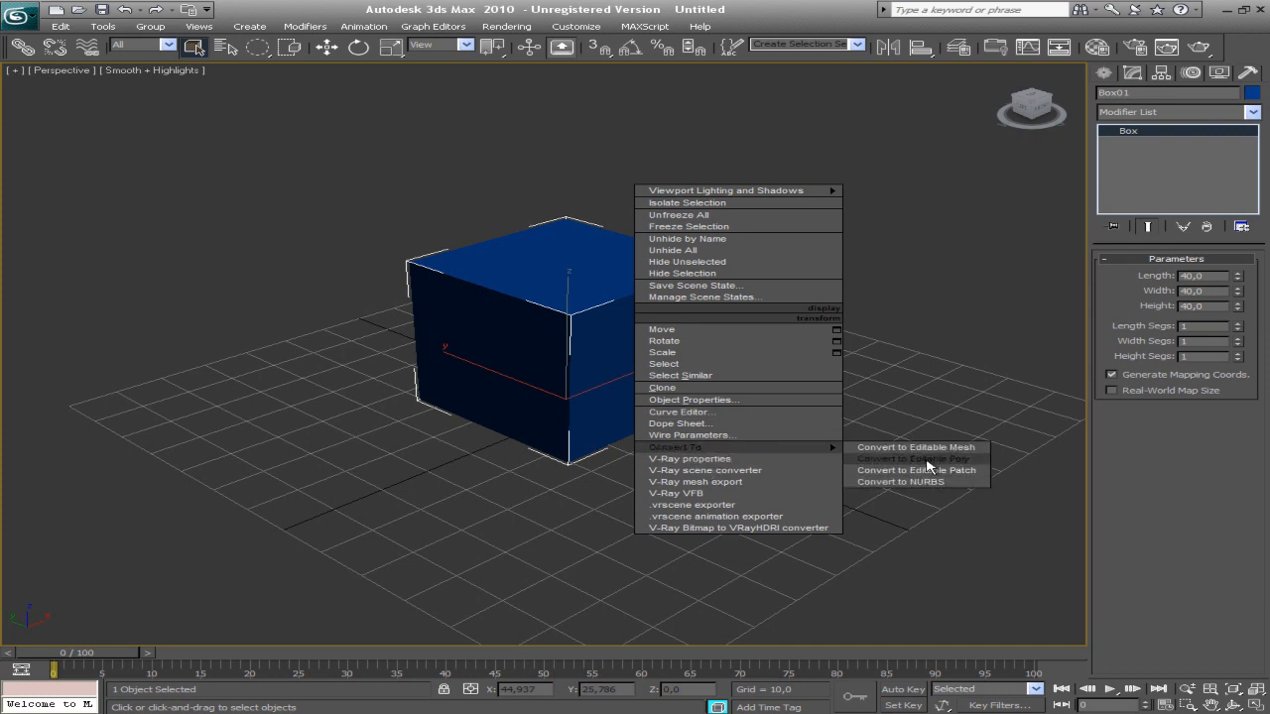
Convert Box01 to an Editable Poly and open the Modifier List.
left_click(929, 465)
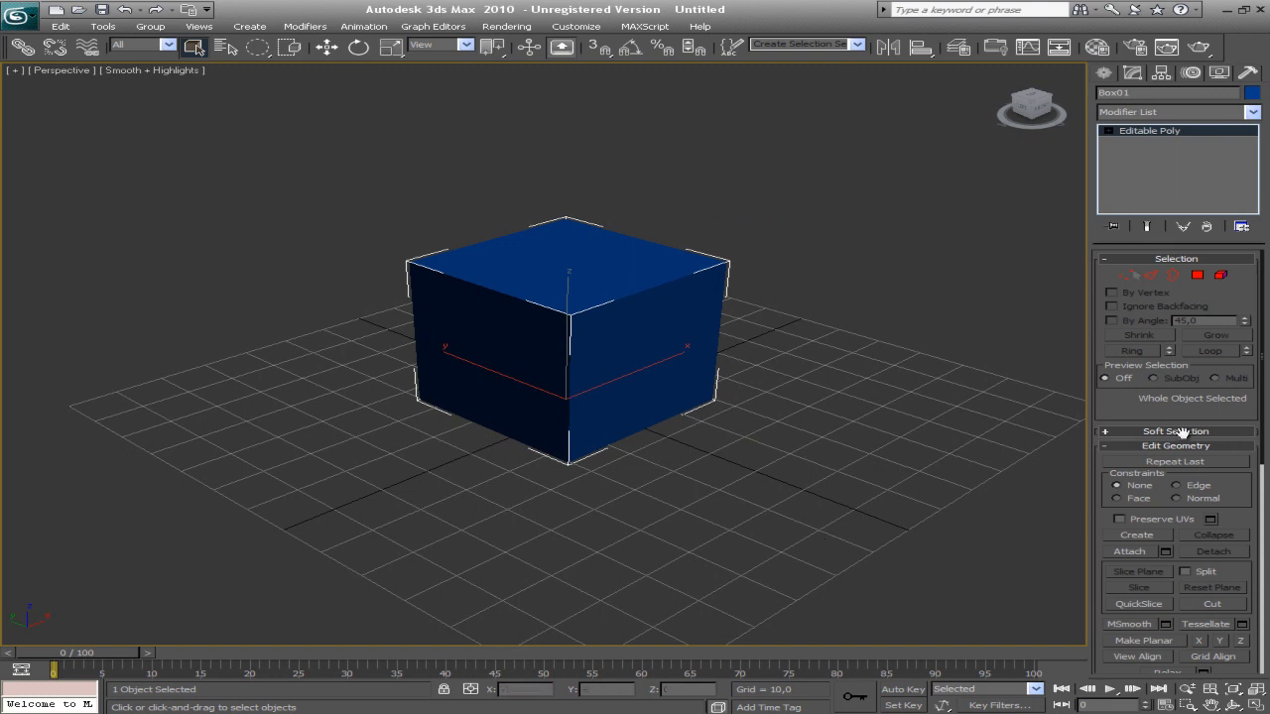
left_click(1148, 112)
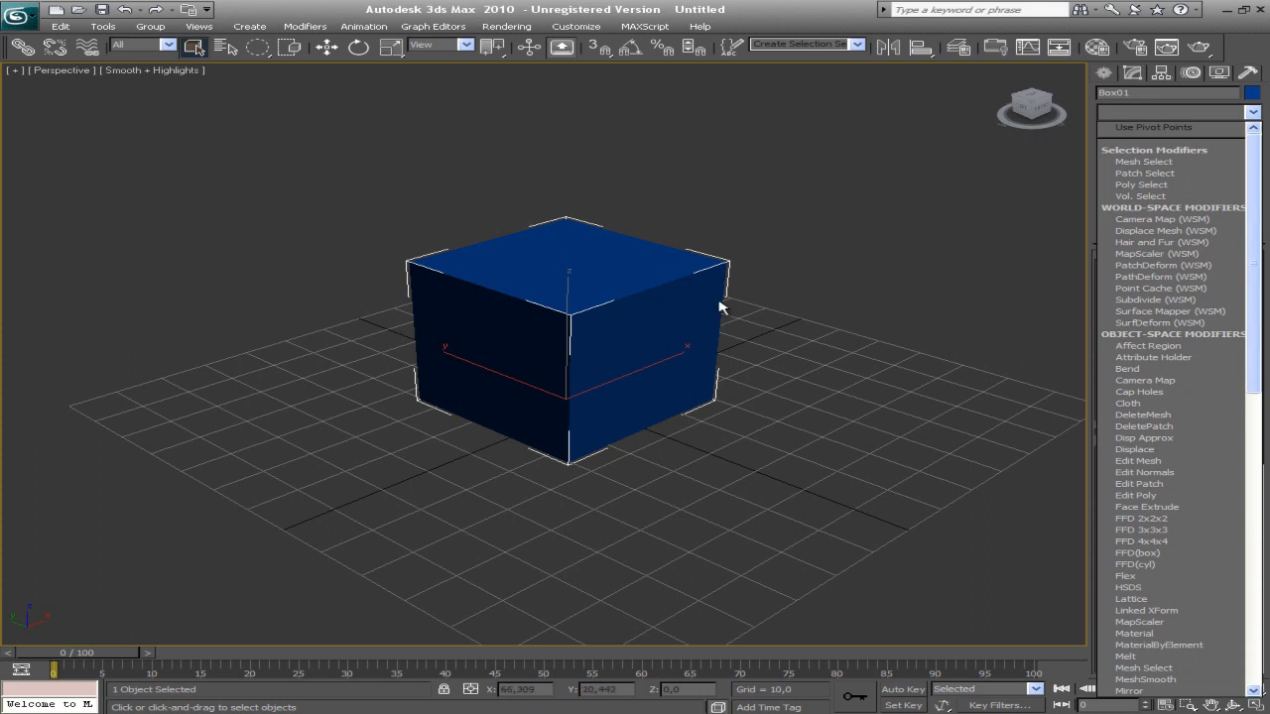
Apply Unwrap UVW to Box01 from the Modifier List and expand it in the stack.
left_click(1171, 112)
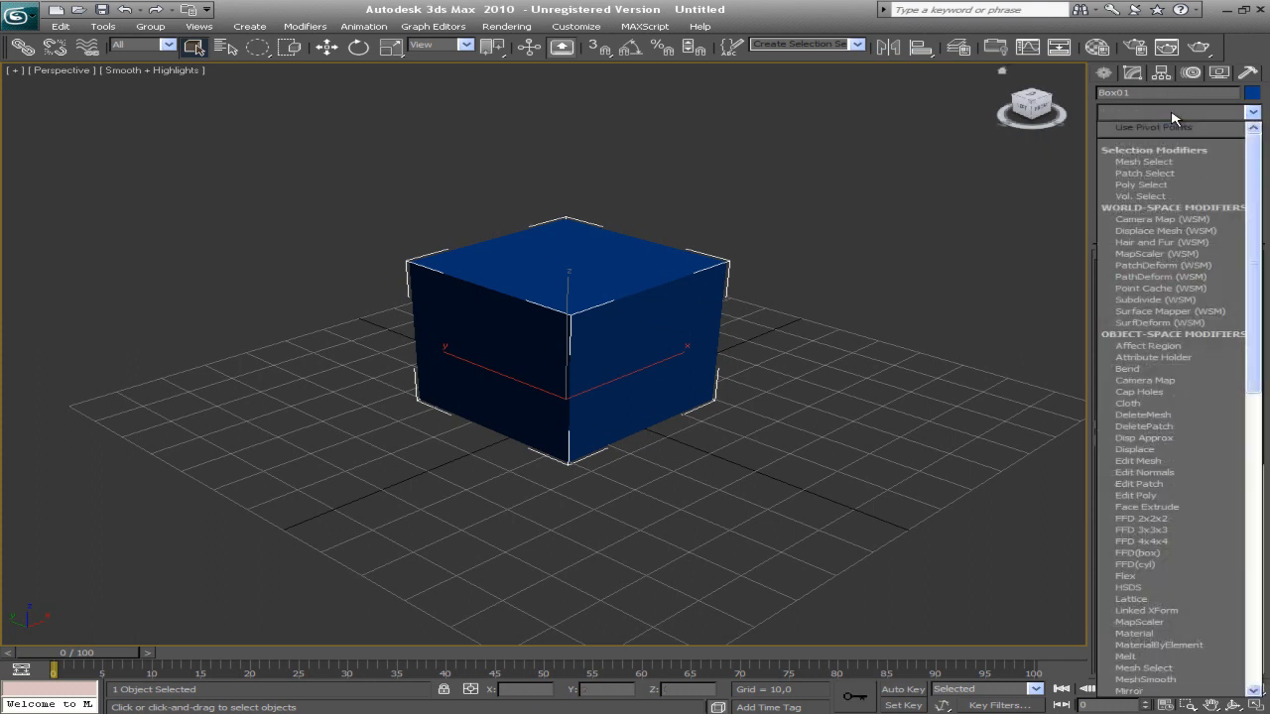
key("u")
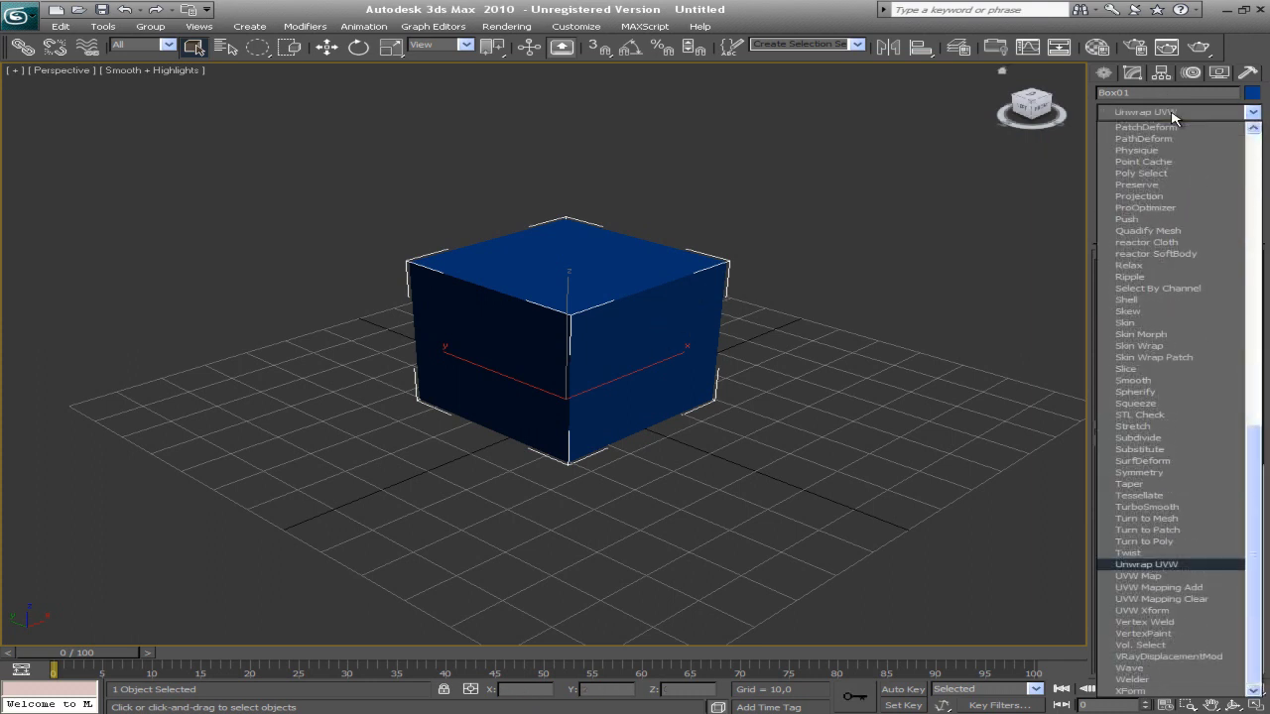
left_click(1125, 563)
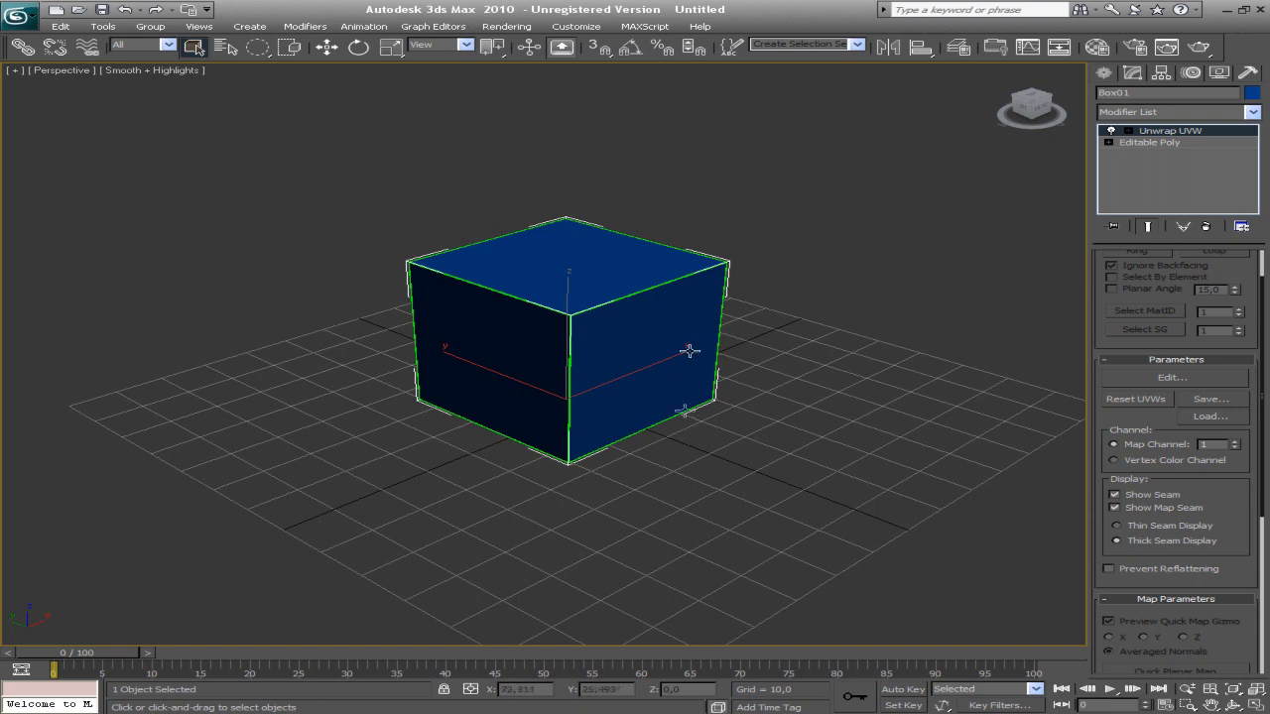
left_click(1127, 132)
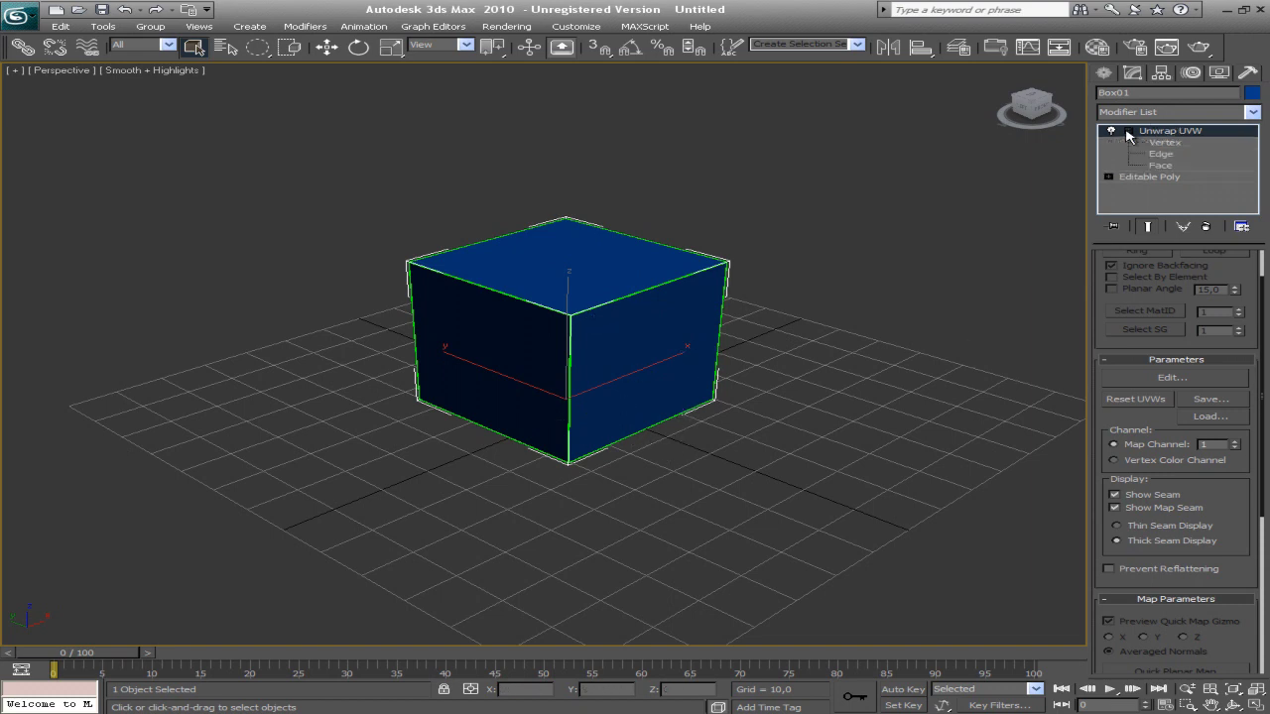
Switch Unwrap UVW to Face level, open the Edit UVWs editor and enable Select Element.
left_click(1160, 166)
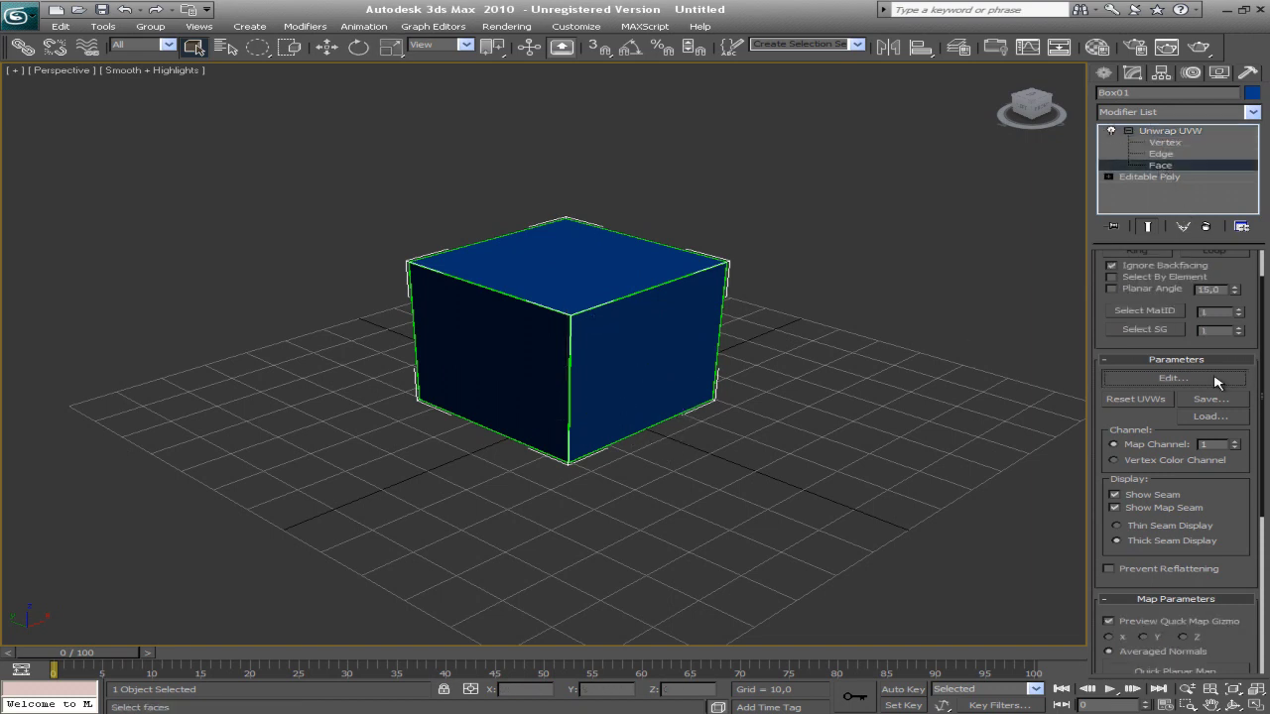
left_click(1171, 376)
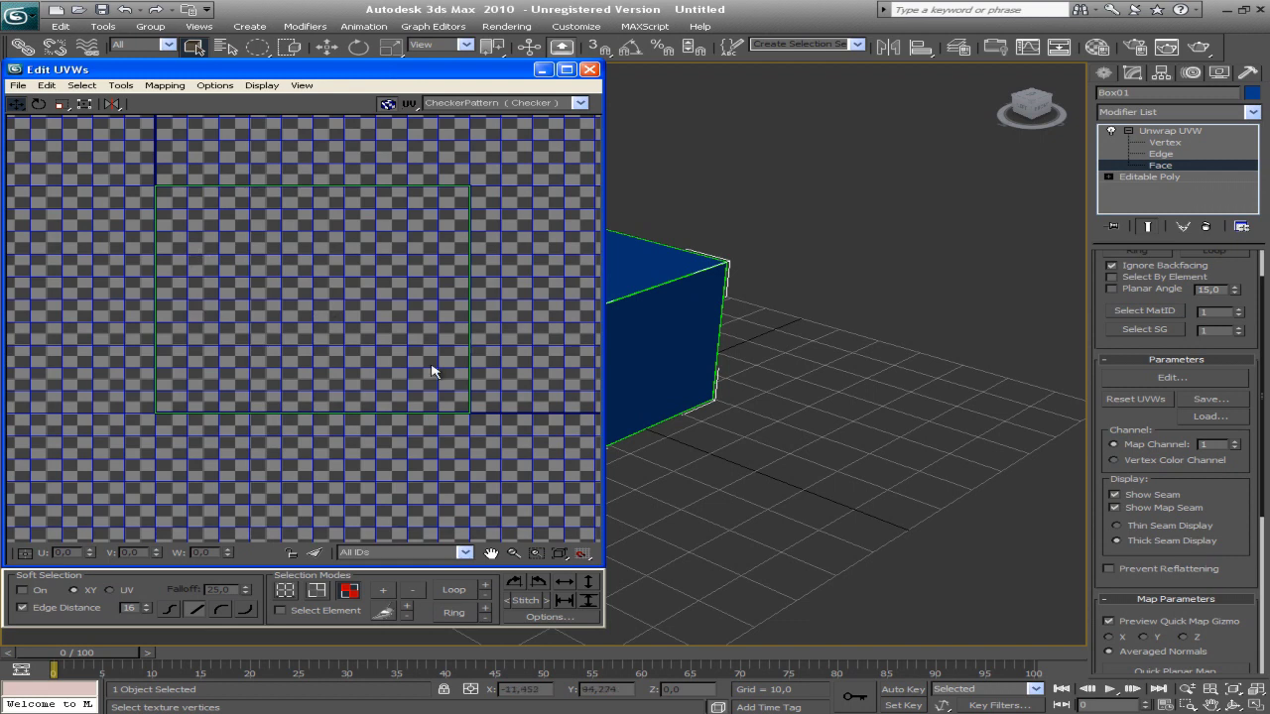
left_click(296, 613)
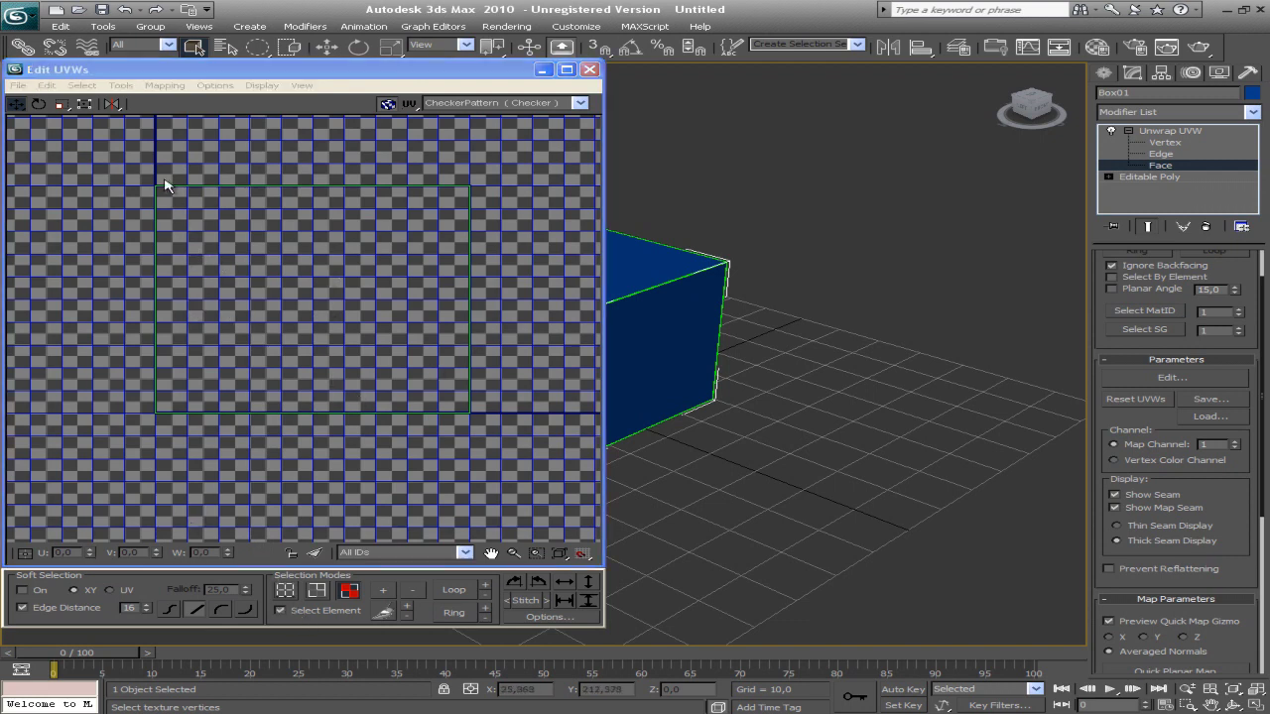
Test-move the top and another UV face, then undo the moves and clear the selection.
left_click(198, 230)
left_click_drag(203, 230, 177, 281)
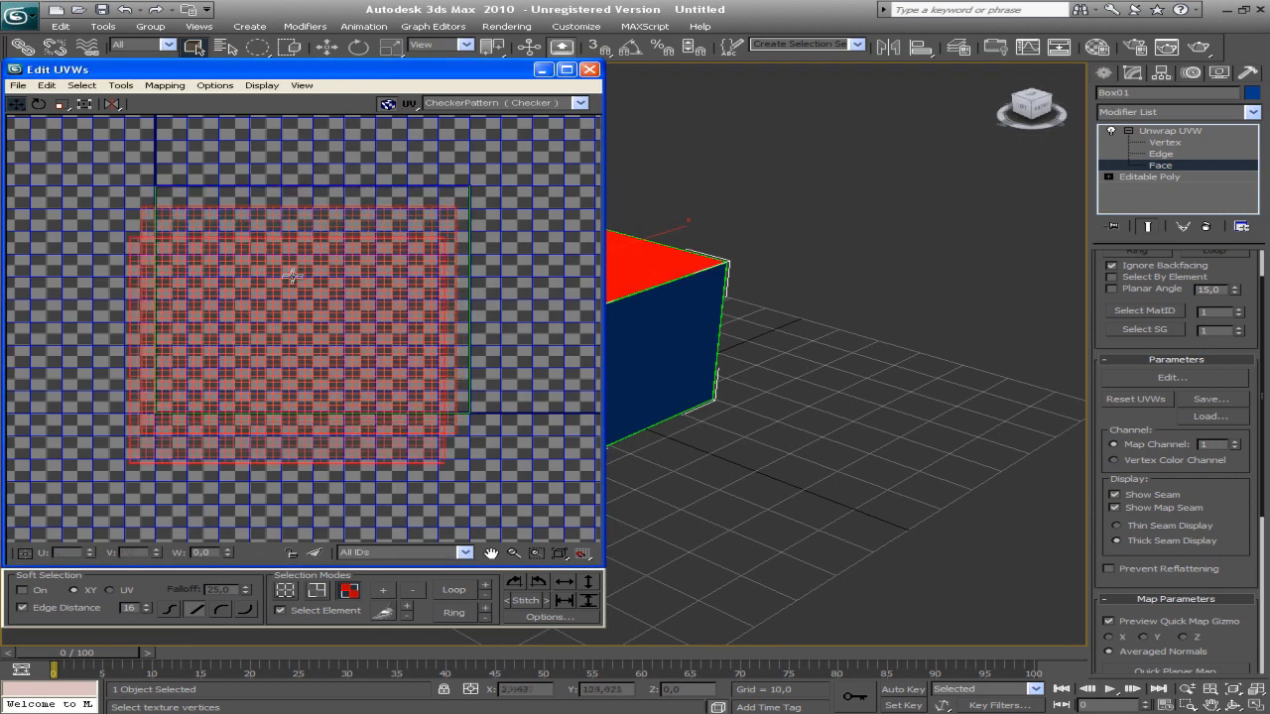
left_click(335, 195)
left_click_drag(335, 194, 400, 210)
right_click(201, 197)
left_click_drag(201, 196, 224, 156)
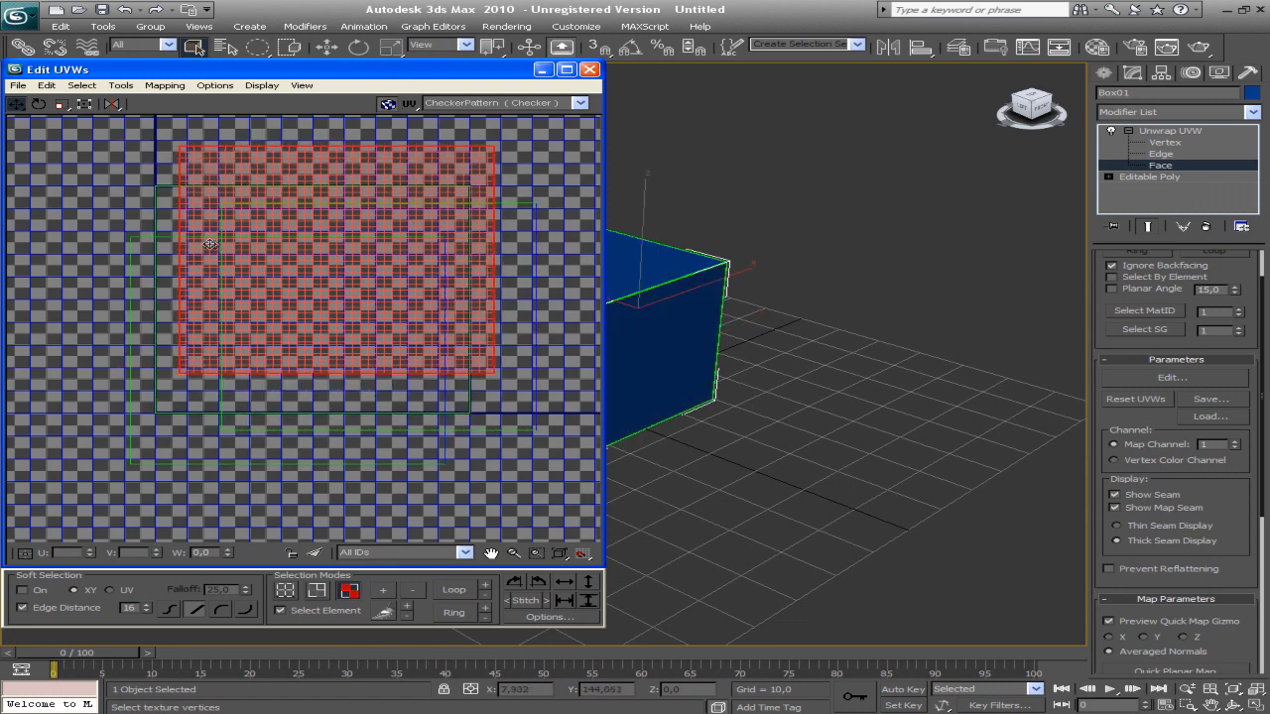
key("ctrl+z")
key("ctrl+z")
key("ctrl+z")
key("ctrl+z")
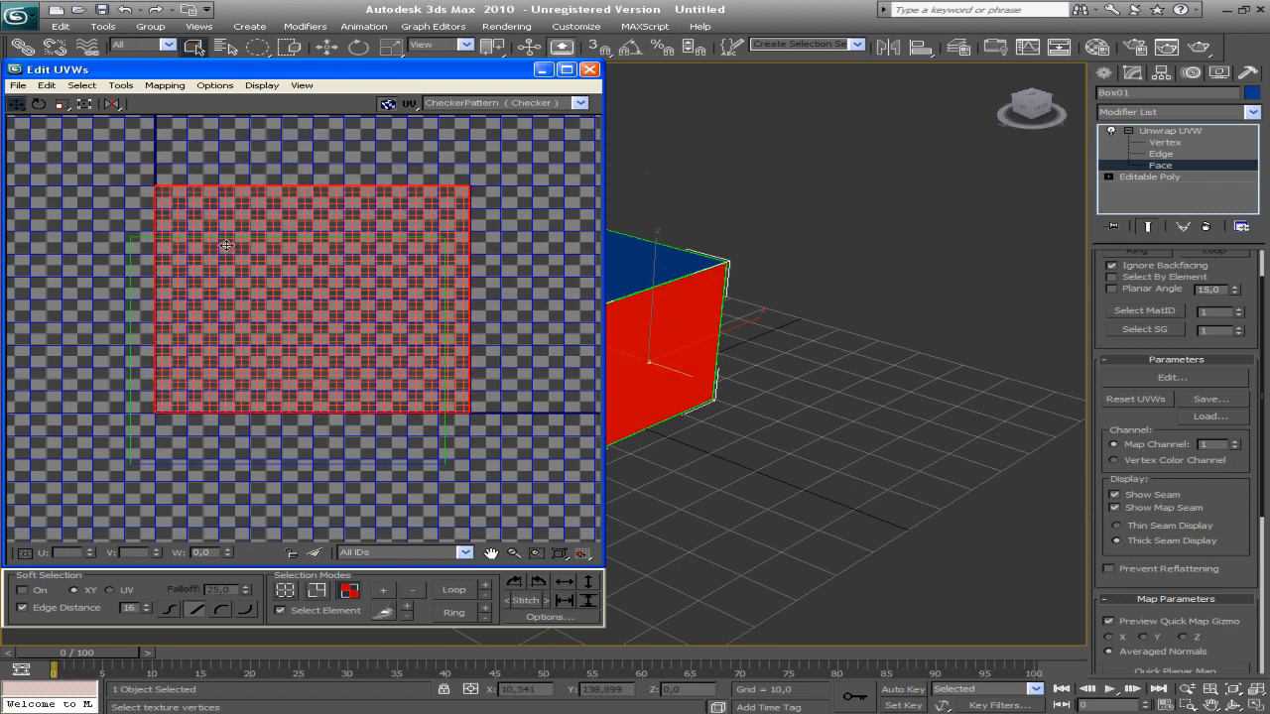
key("ctrl+z")
key("ctrl+z")
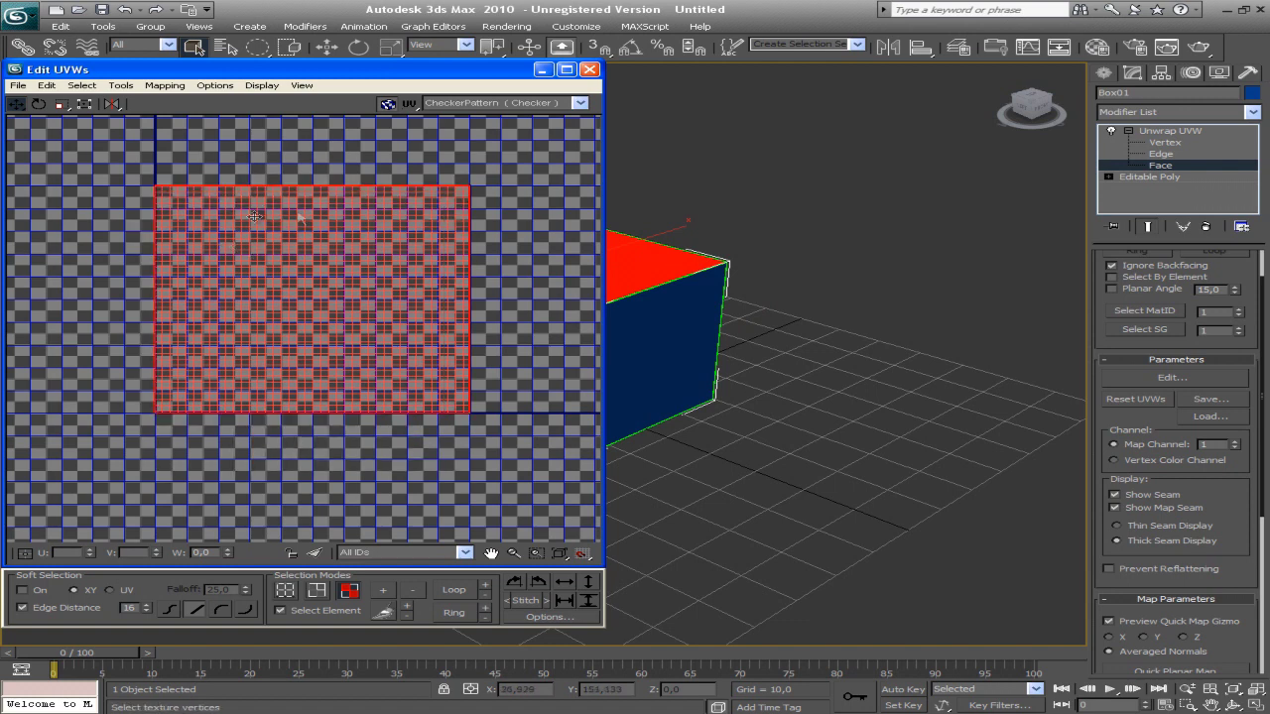
left_click(524, 264)
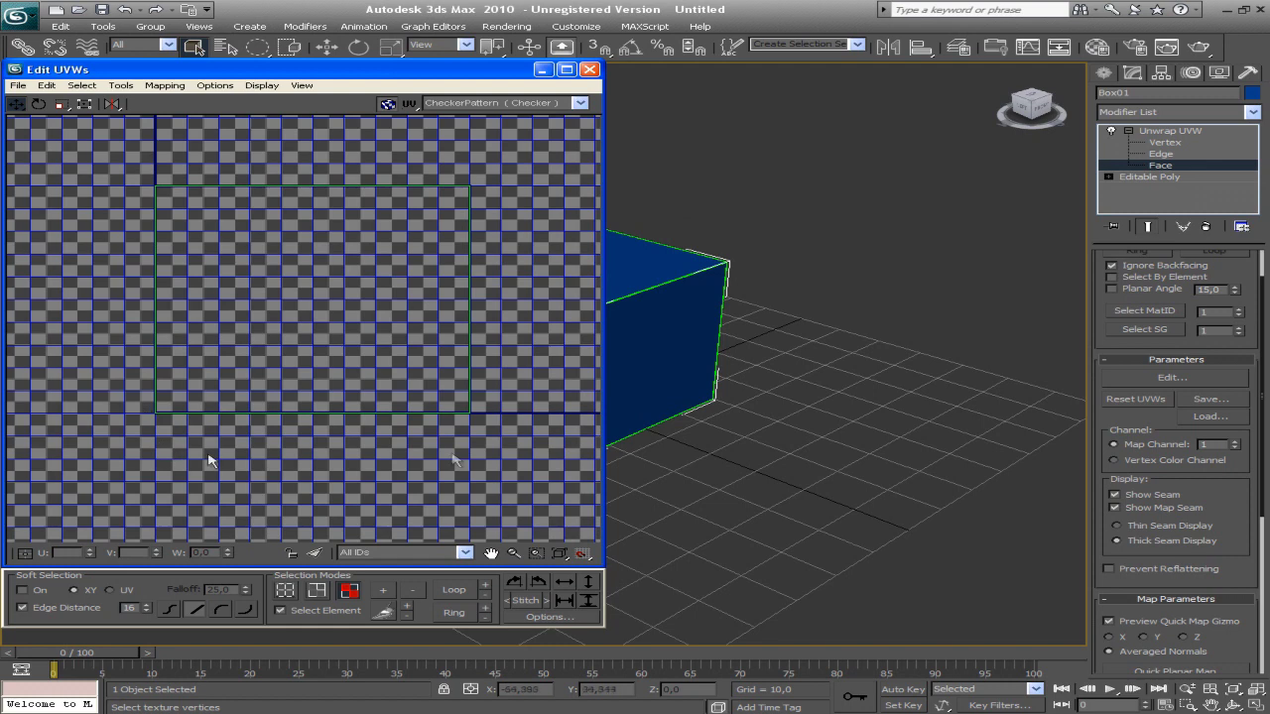
Marquee-select all of the cube's stacked UV faces in the editor.
mouse_move(691, 337)
middle_mouse_down("alt")
mouse_move(764, 402)
mouse_move(745, 320)
middle_mouse_up("alt")
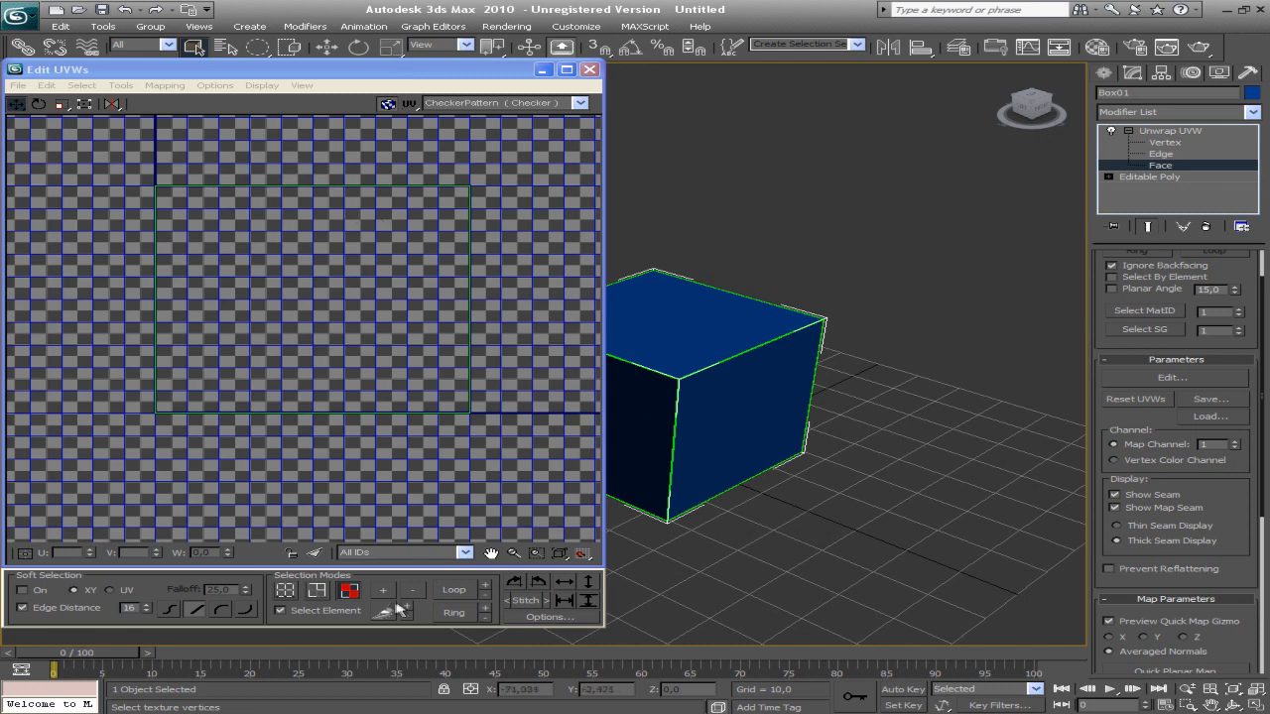
left_click_drag(82, 144, 108, 175)
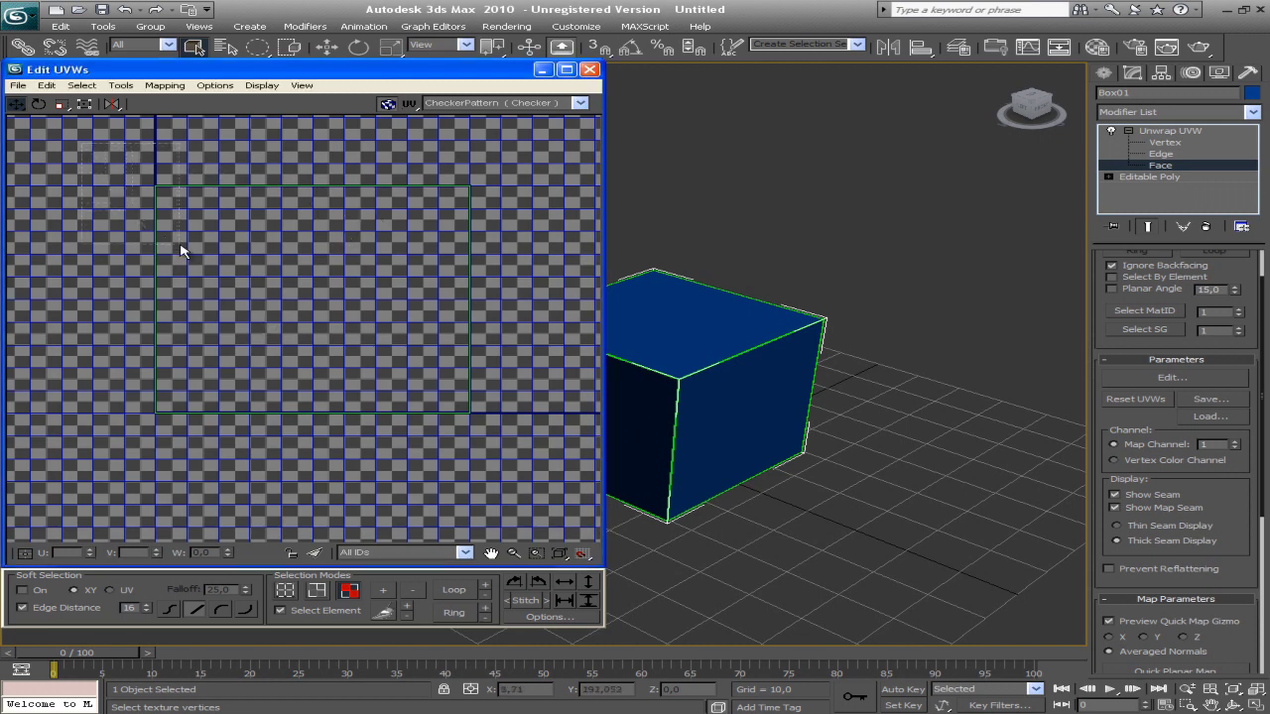
left_click_drag(181, 234, 184, 236)
middle_click_drag(813, 327, 890, 303, "alt")
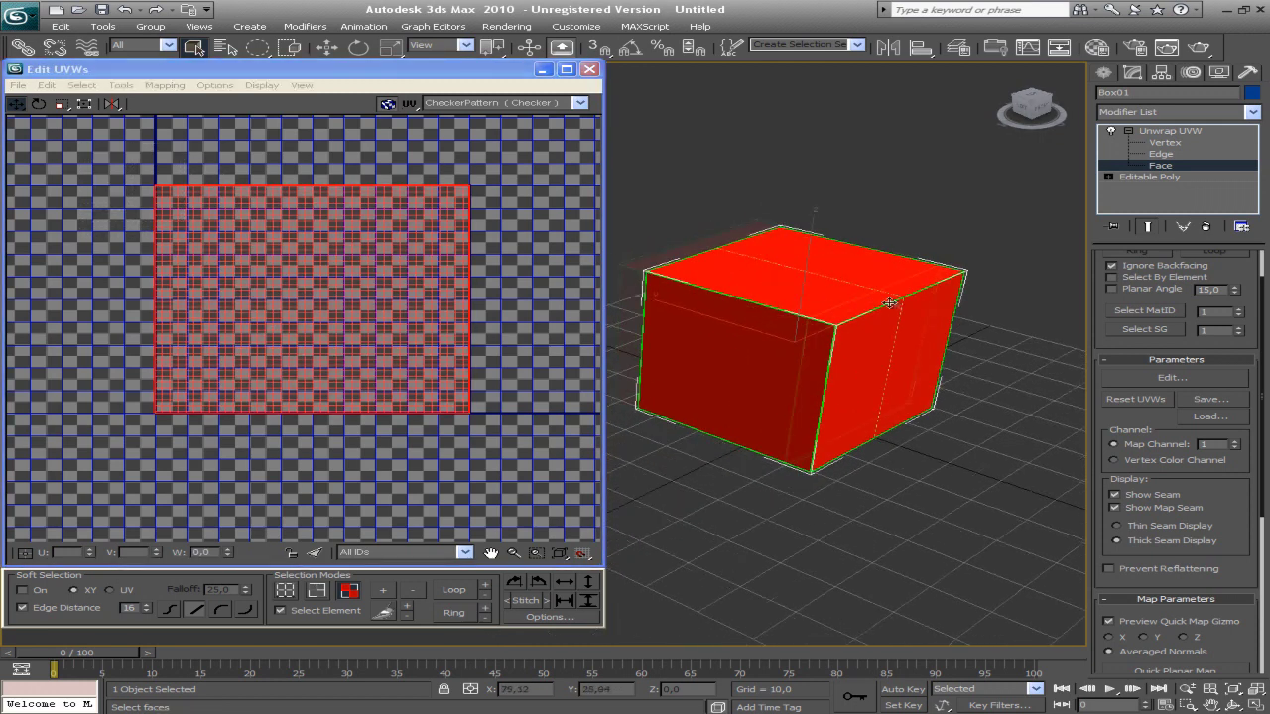
Cycle through the Vertex, Edge and Face sub-object levels, ending back on Vertex.
left_click(1162, 143)
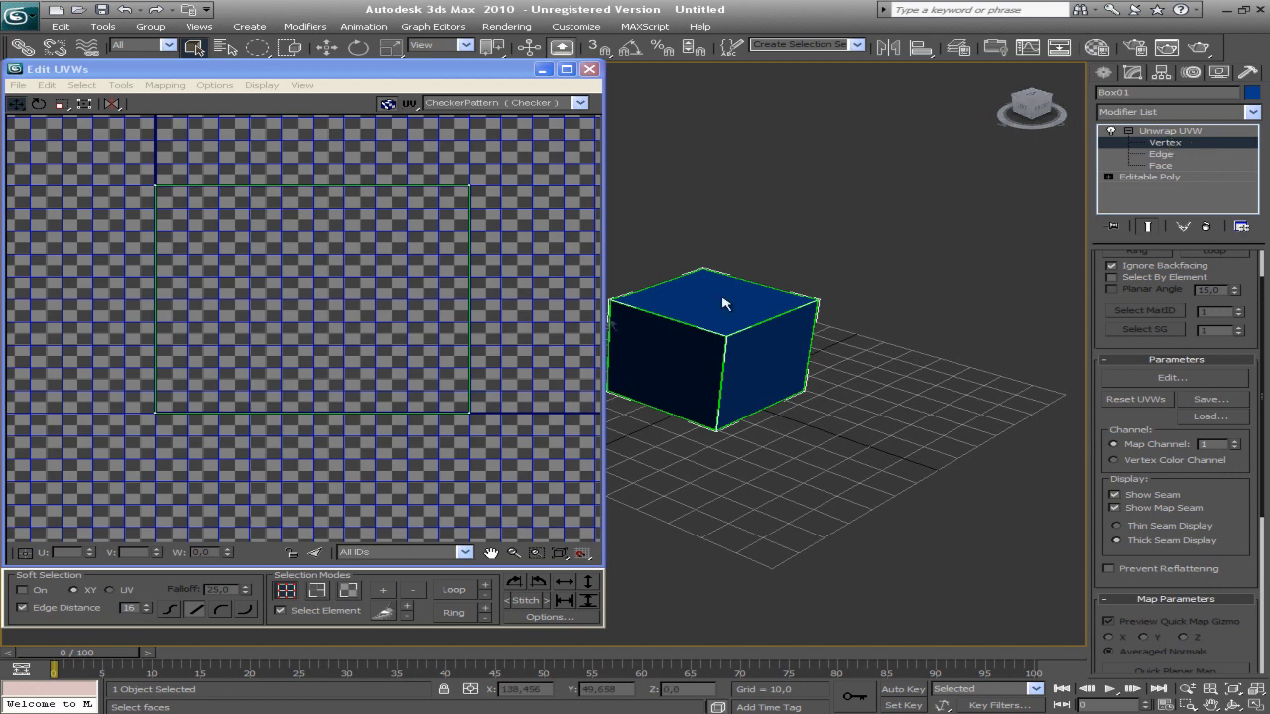
left_click(1163, 154)
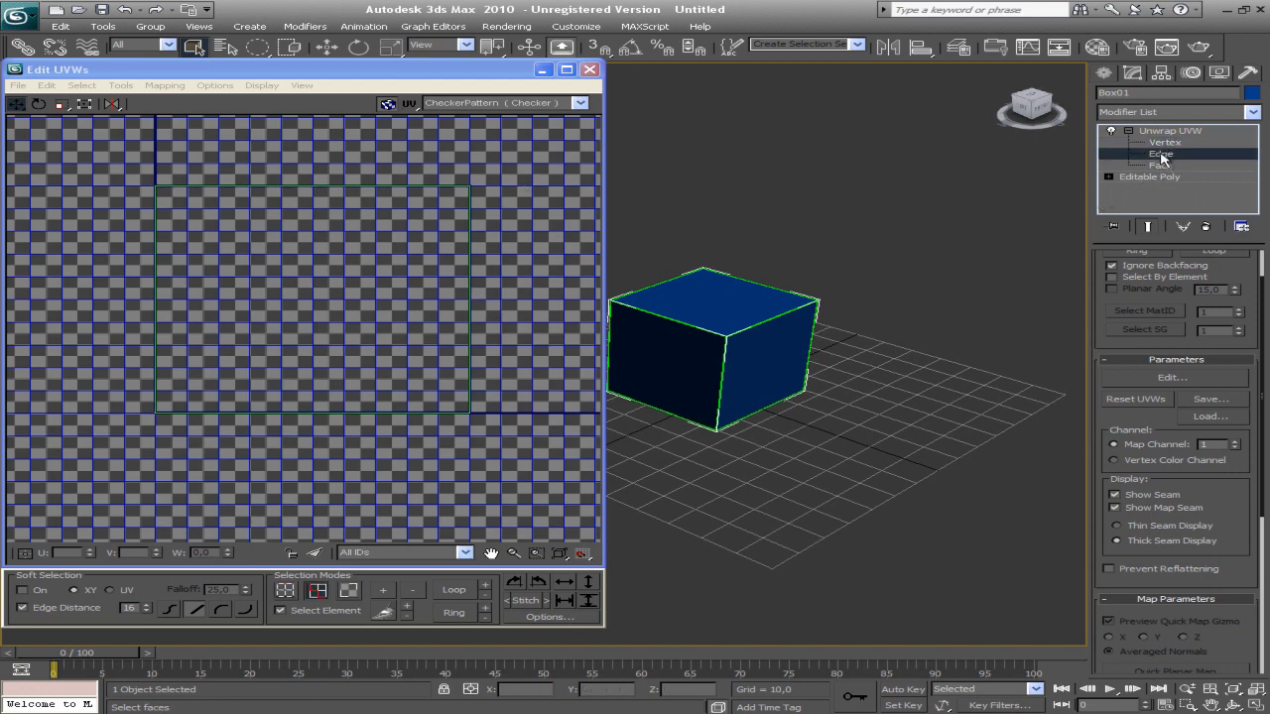
left_click(1160, 166)
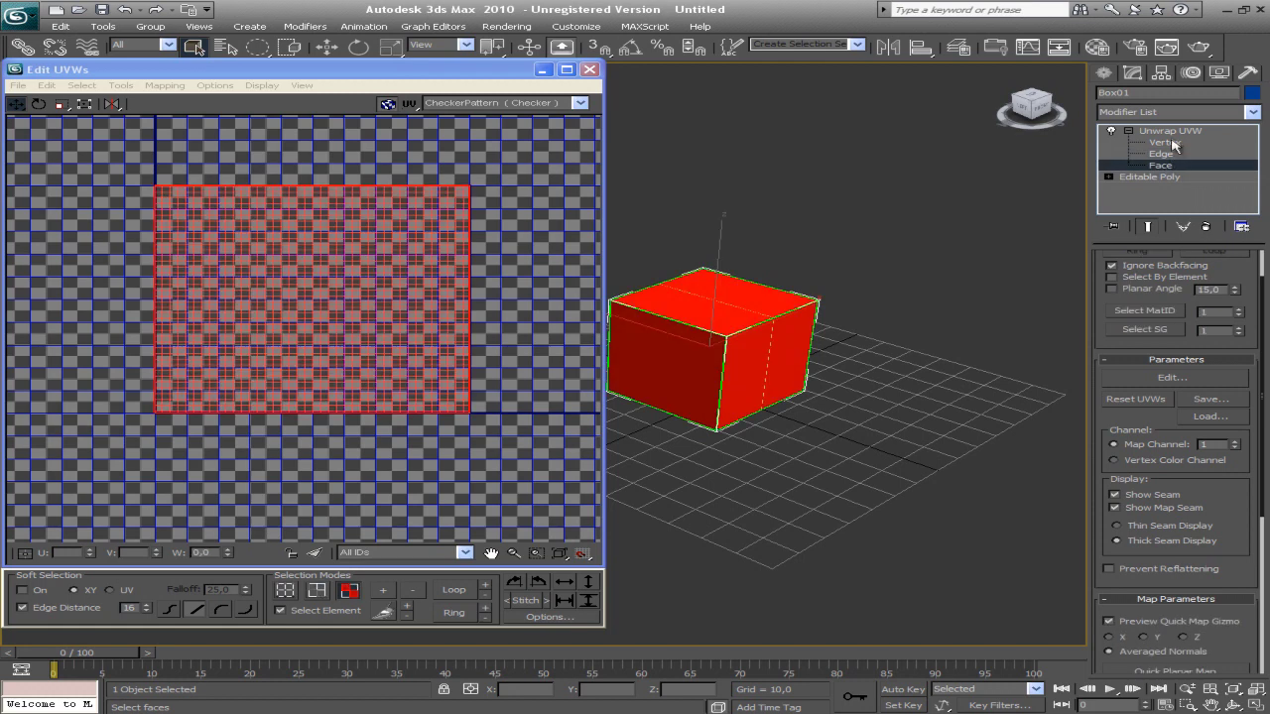
left_click(1170, 143)
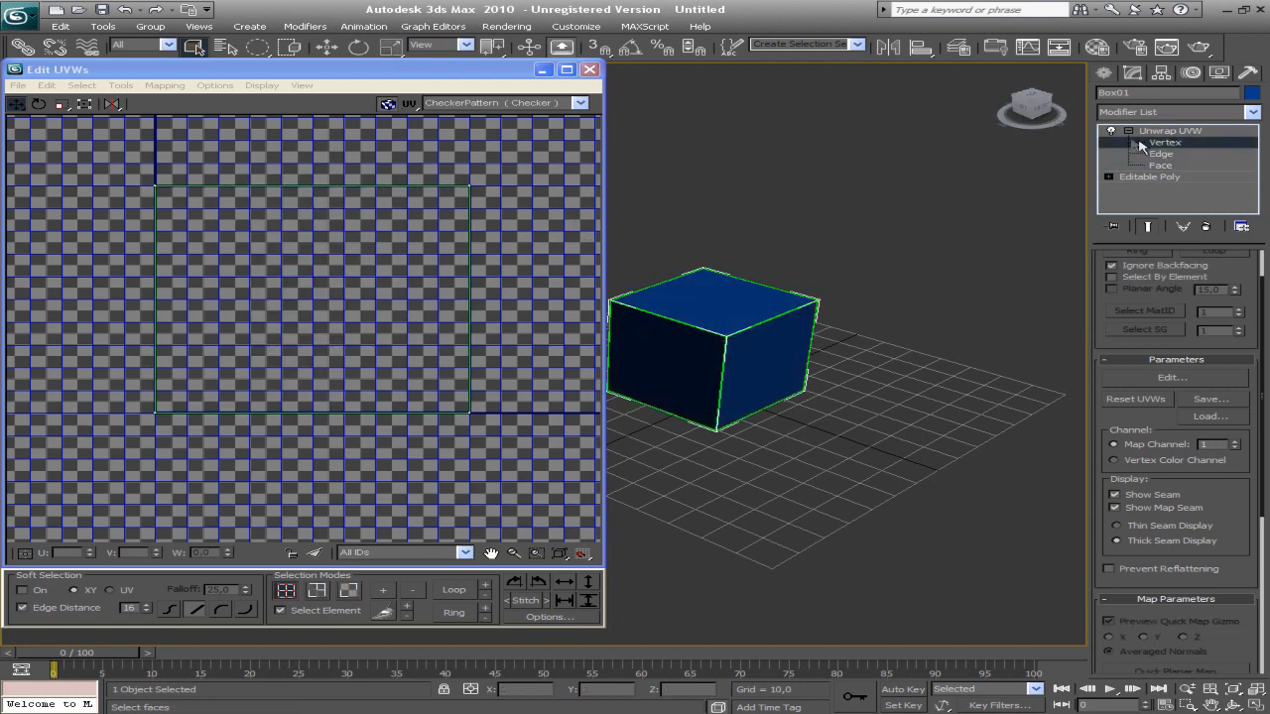
left_click(413, 141)
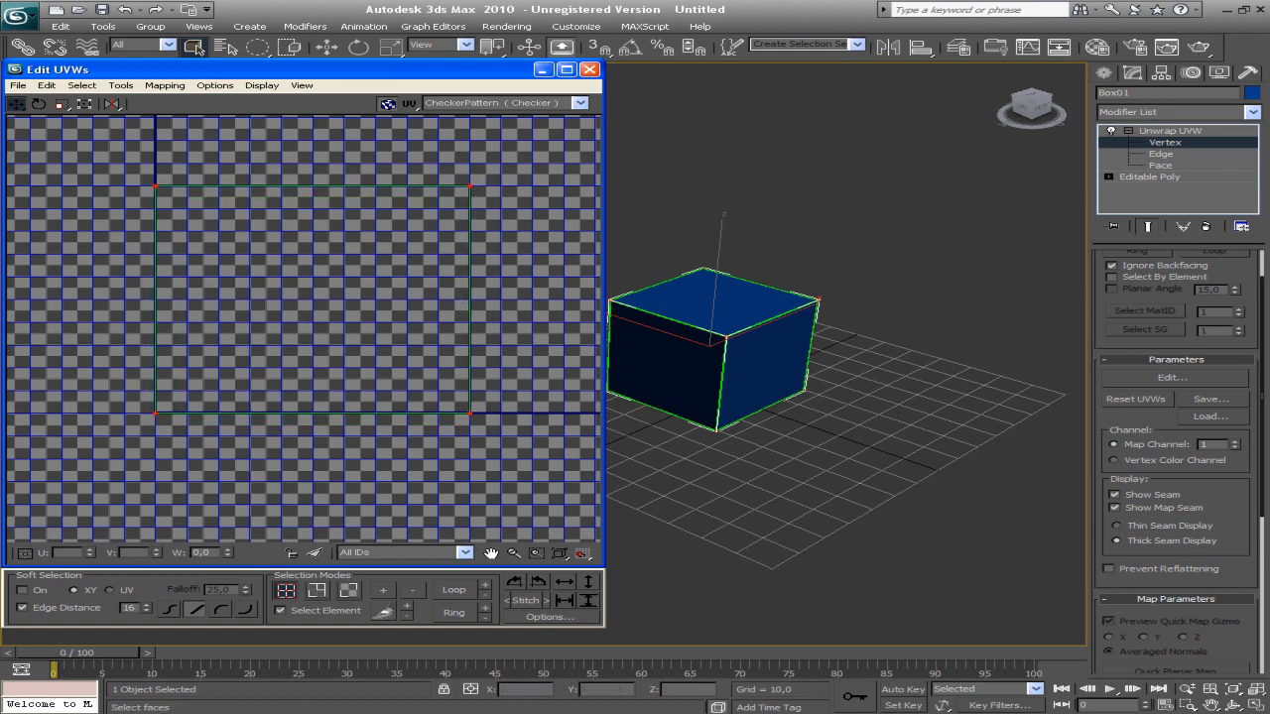
Pull the top-right UV corner vertex inward, then undo the move.
left_click(316, 612)
left_click(470, 186)
left_click_drag(466, 188, 437, 202)
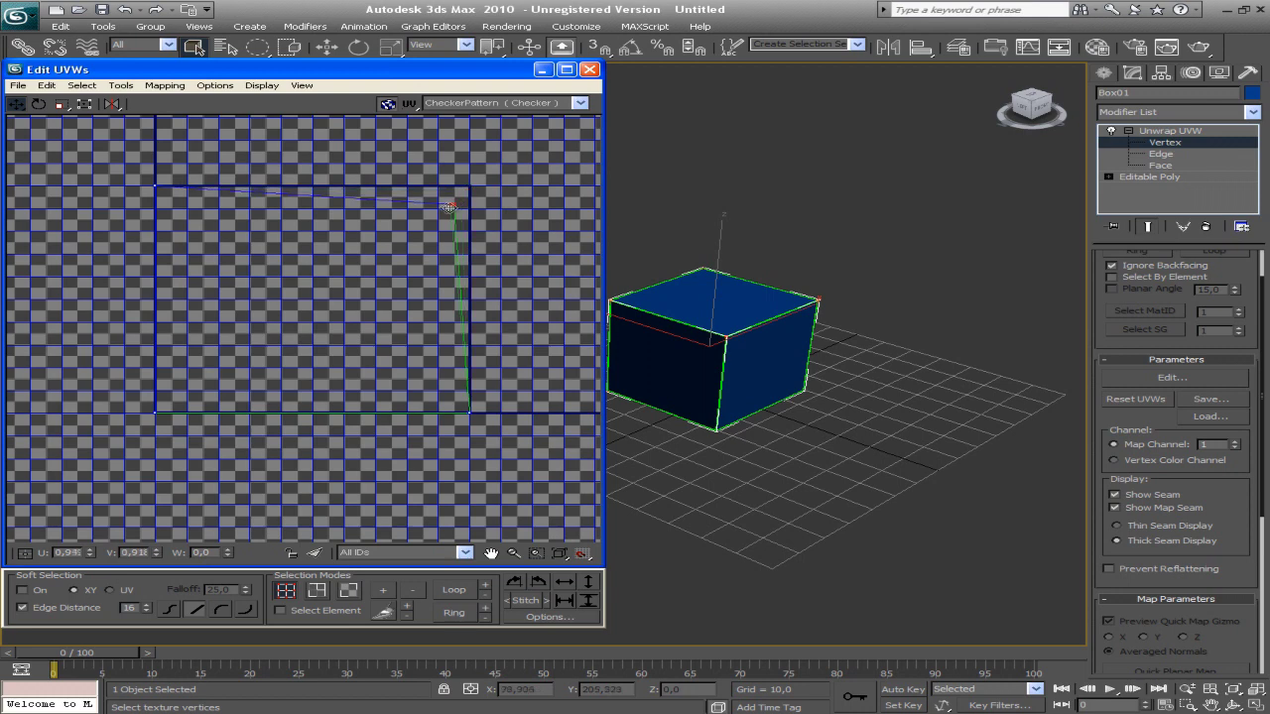
key("ctrl+z")
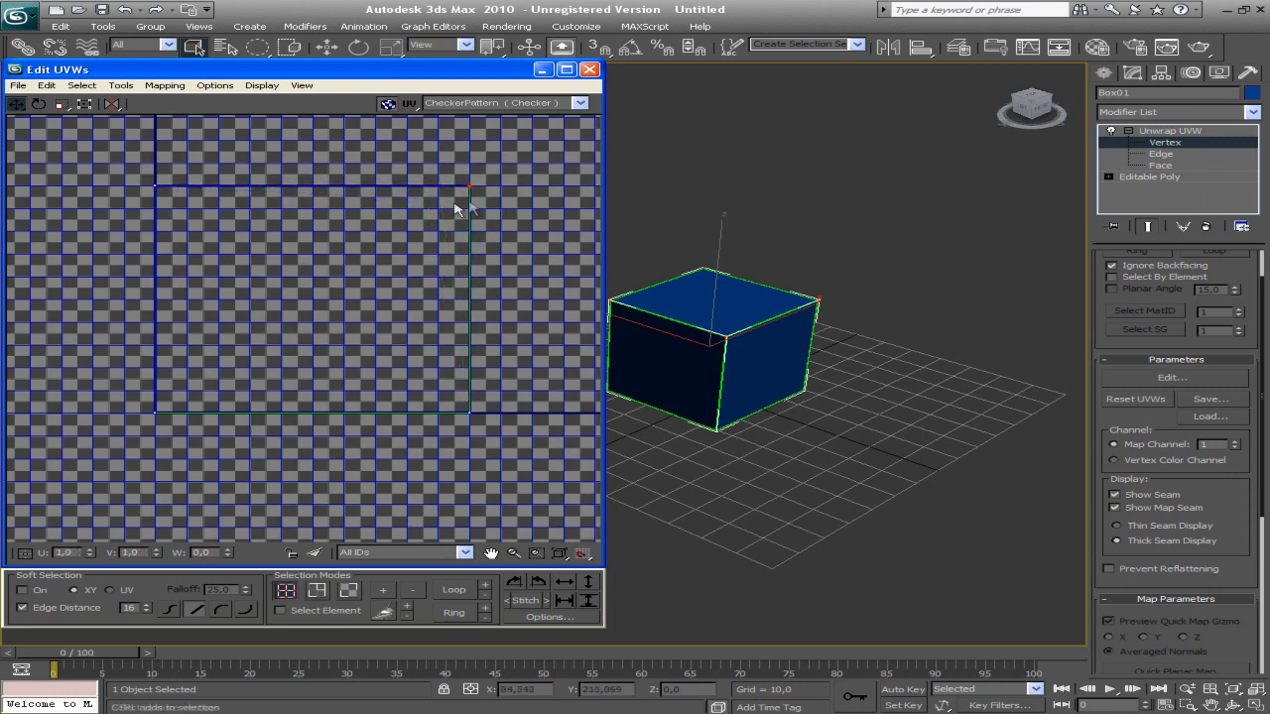
Select the right-hand UV edge, then return to Face level and shift all faces downward.
left_click(1159, 153)
left_click(474, 264)
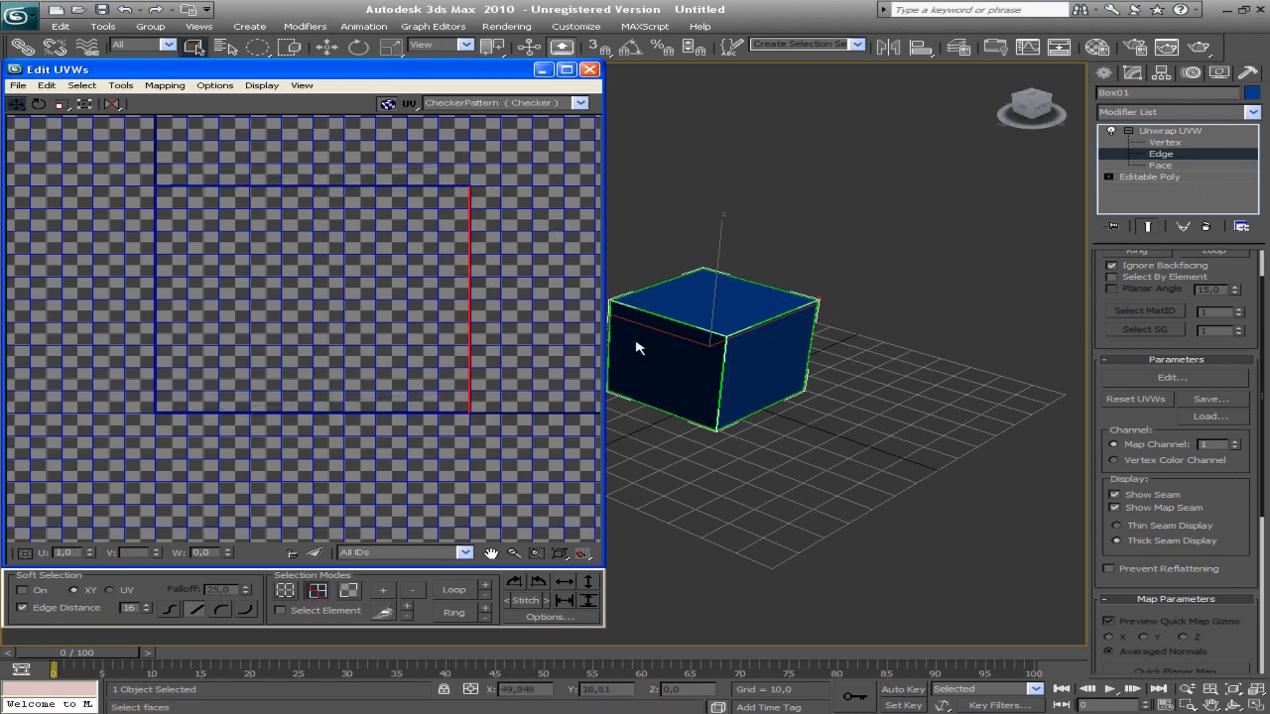
left_click(1158, 165)
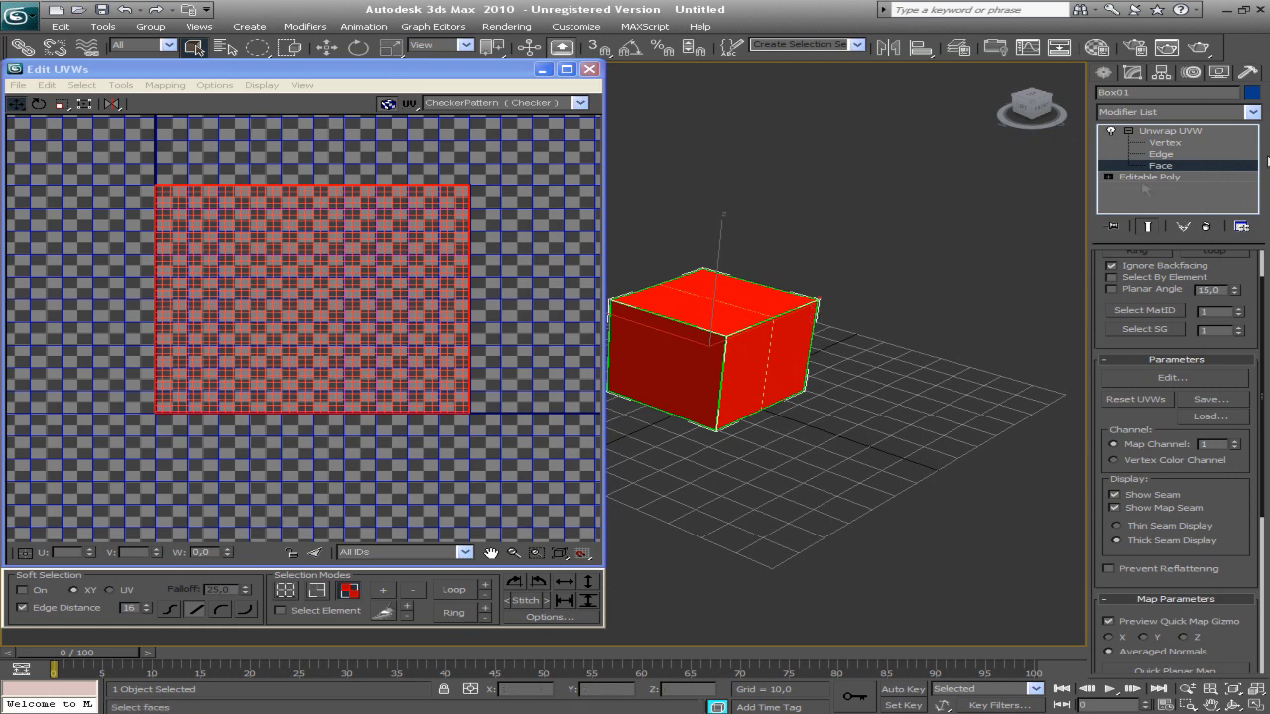
left_click_drag(415, 303, 400, 336)
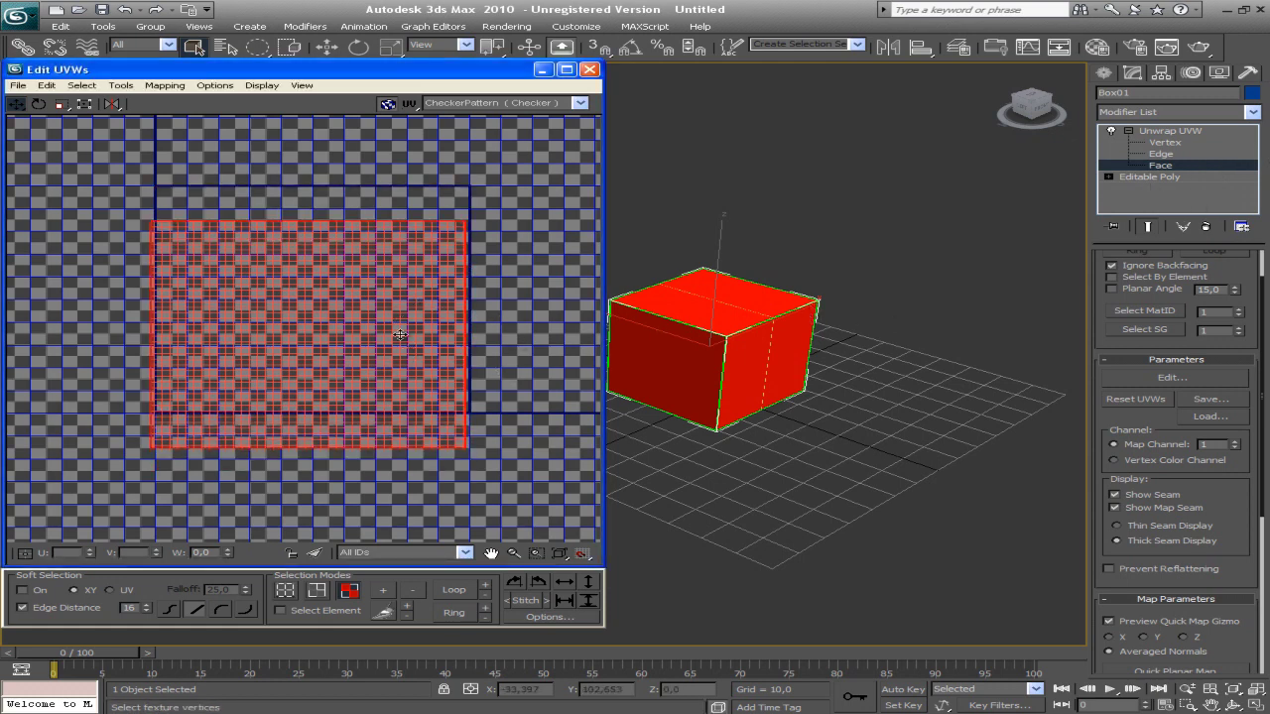
key("ctrl+z")
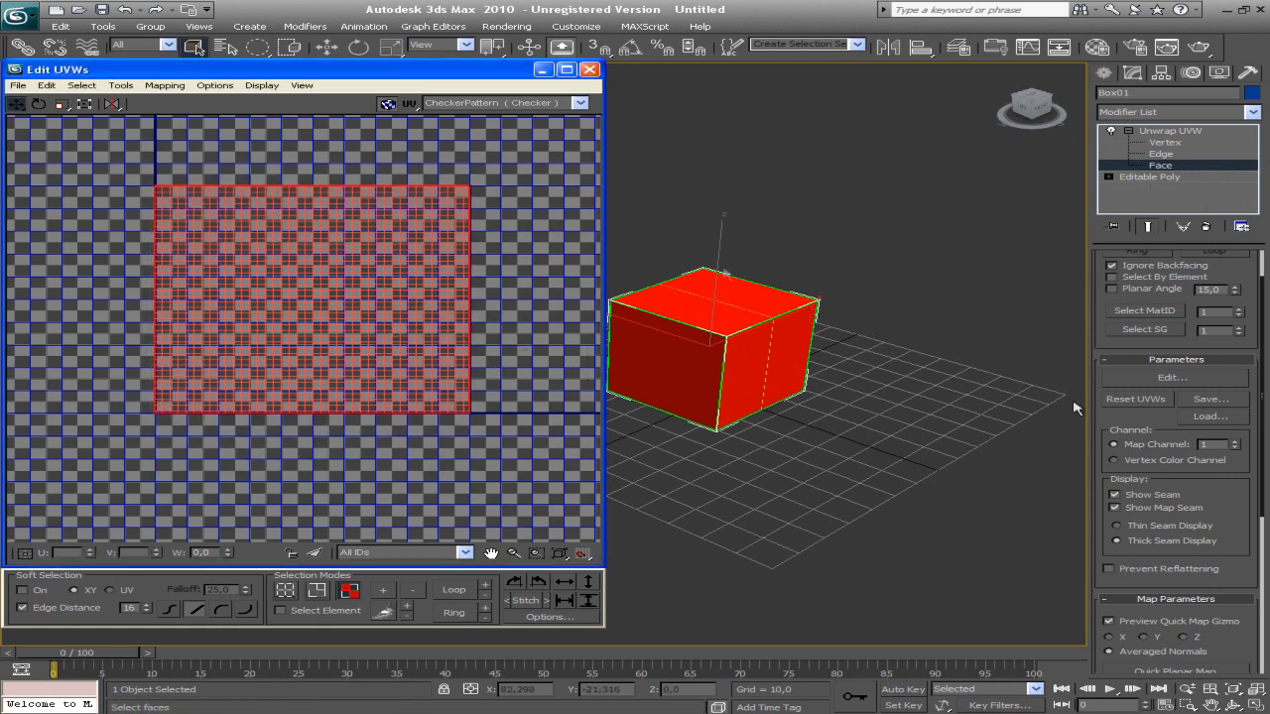
left_click(589, 70)
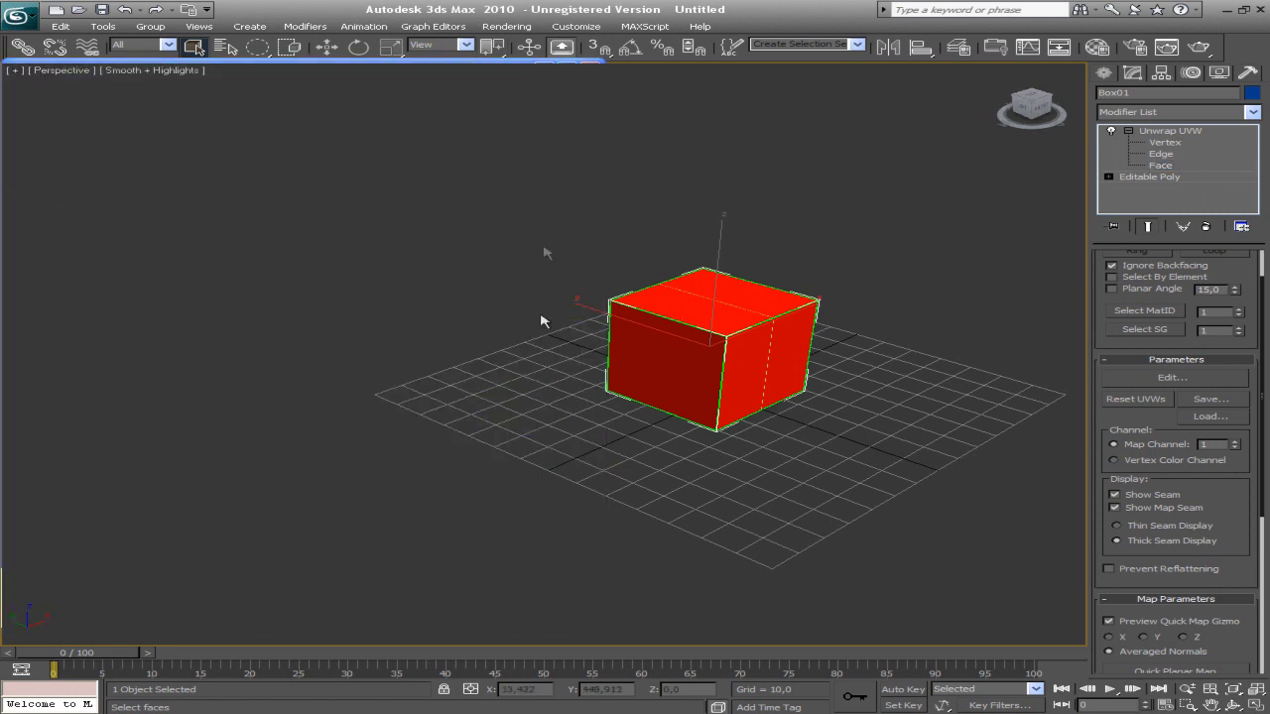
left_click(1168, 378)
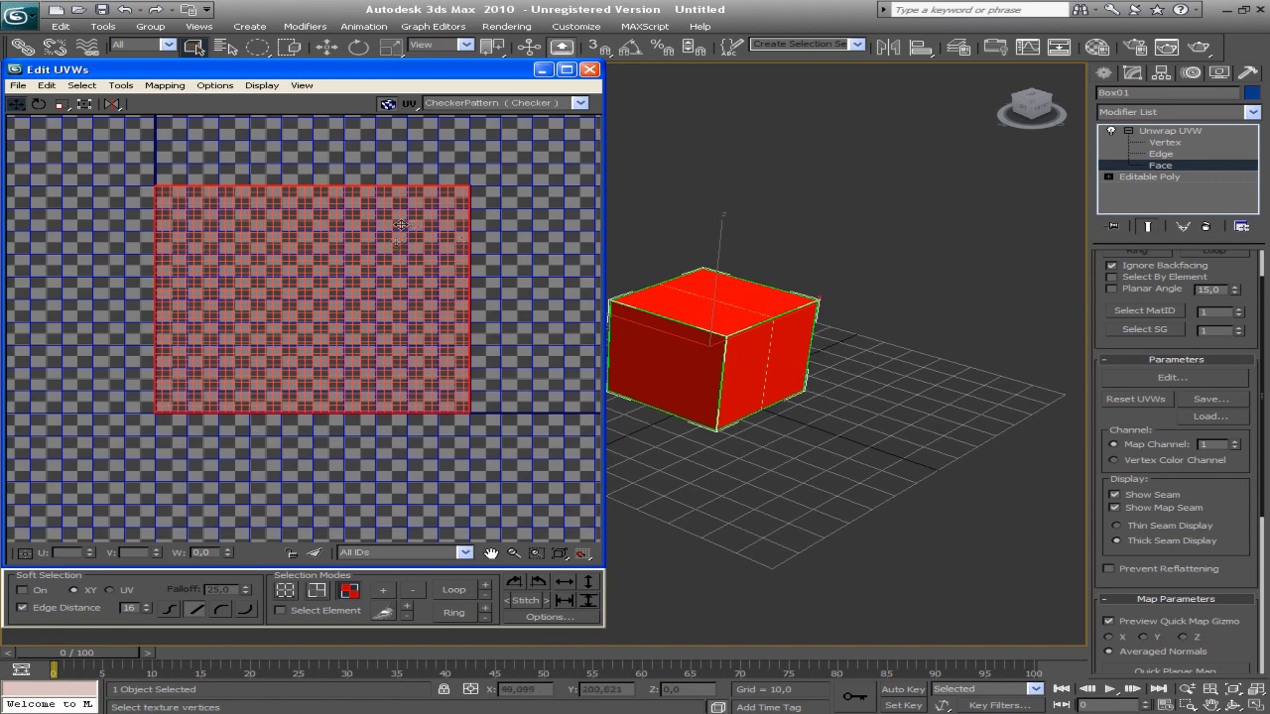
scroll(409, 275, "down", 1)
scroll(397, 272, "down", 1)
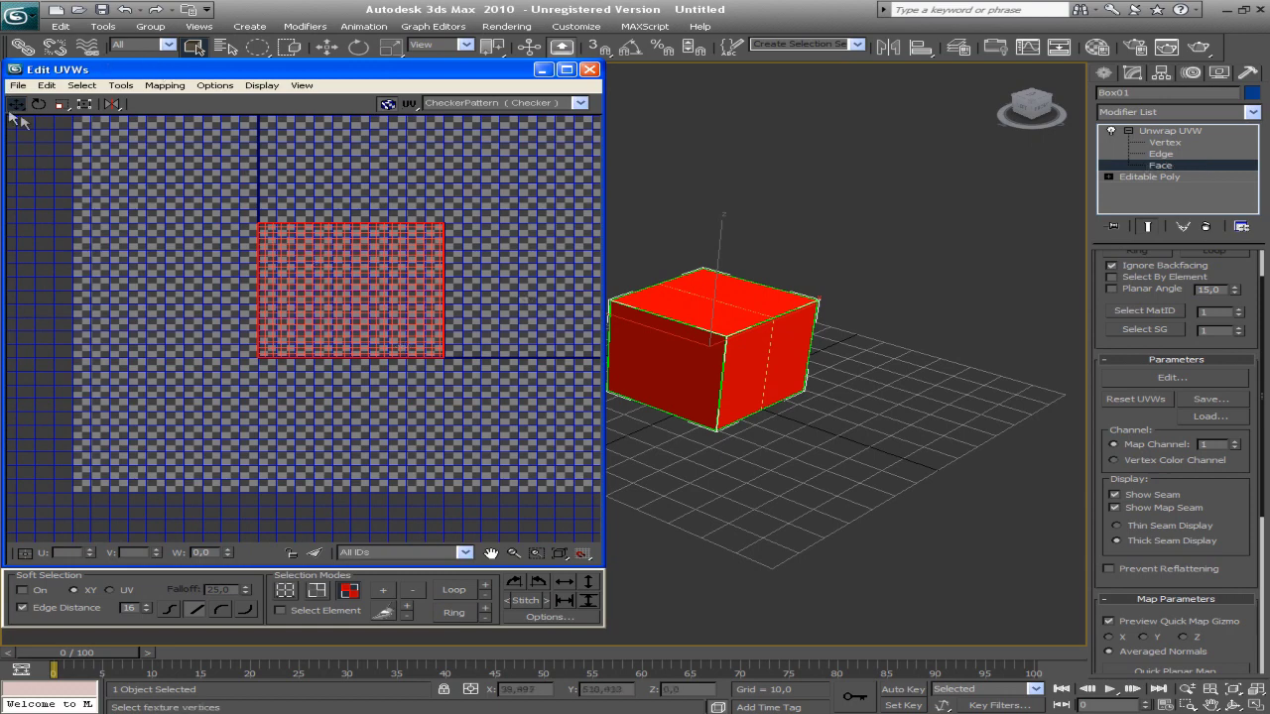
left_click_drag(109, 70, 149, 97)
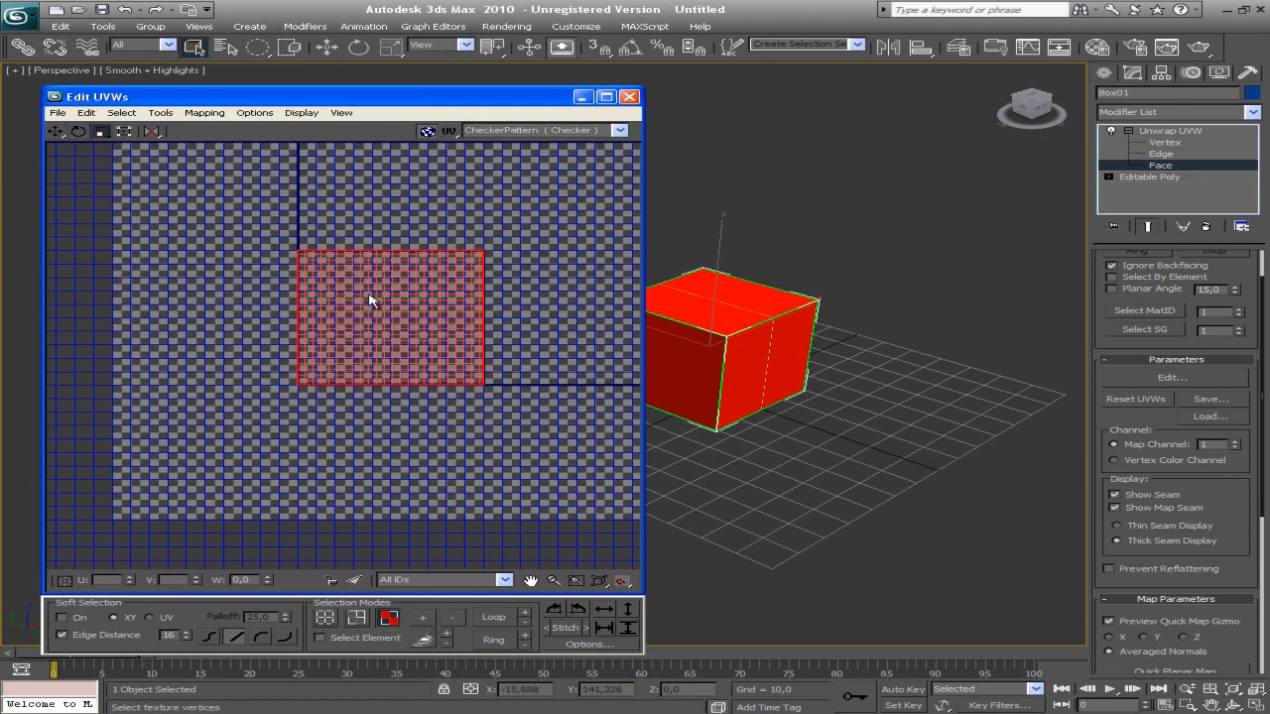
left_click(77, 131)
left_click_drag(352, 325, 358, 298)
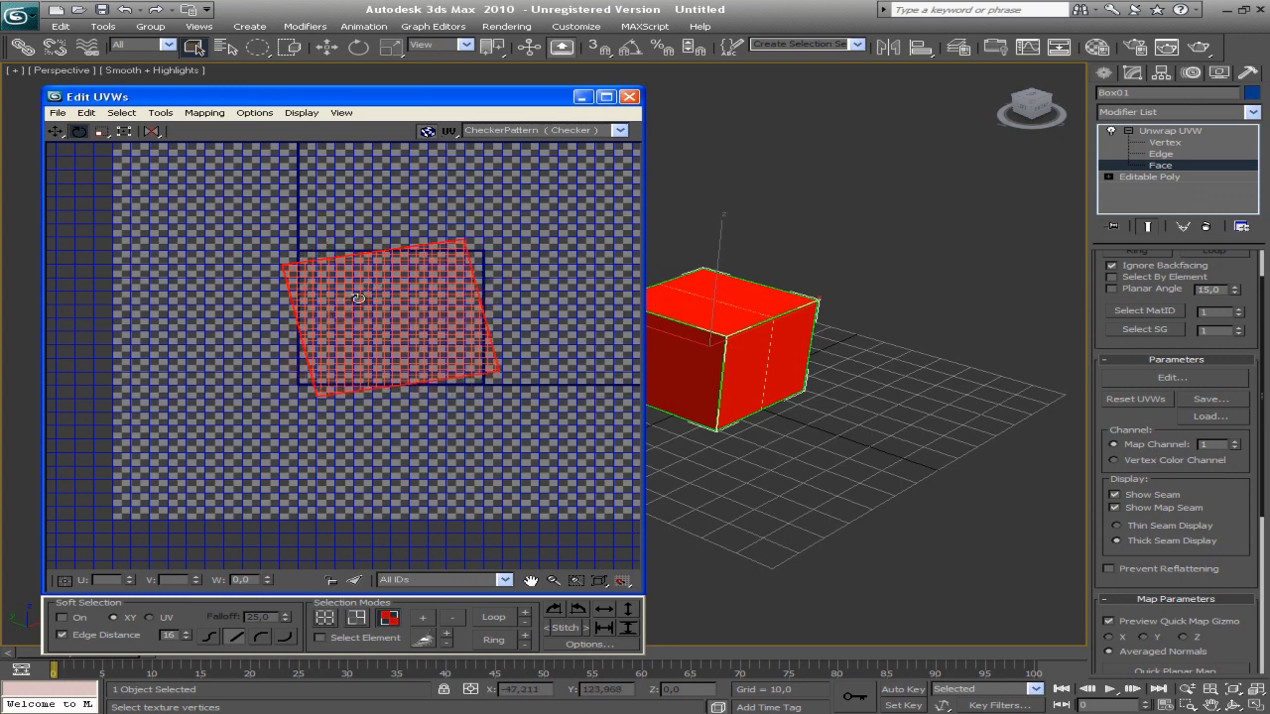
key("ctrl+z")
left_click(57, 132)
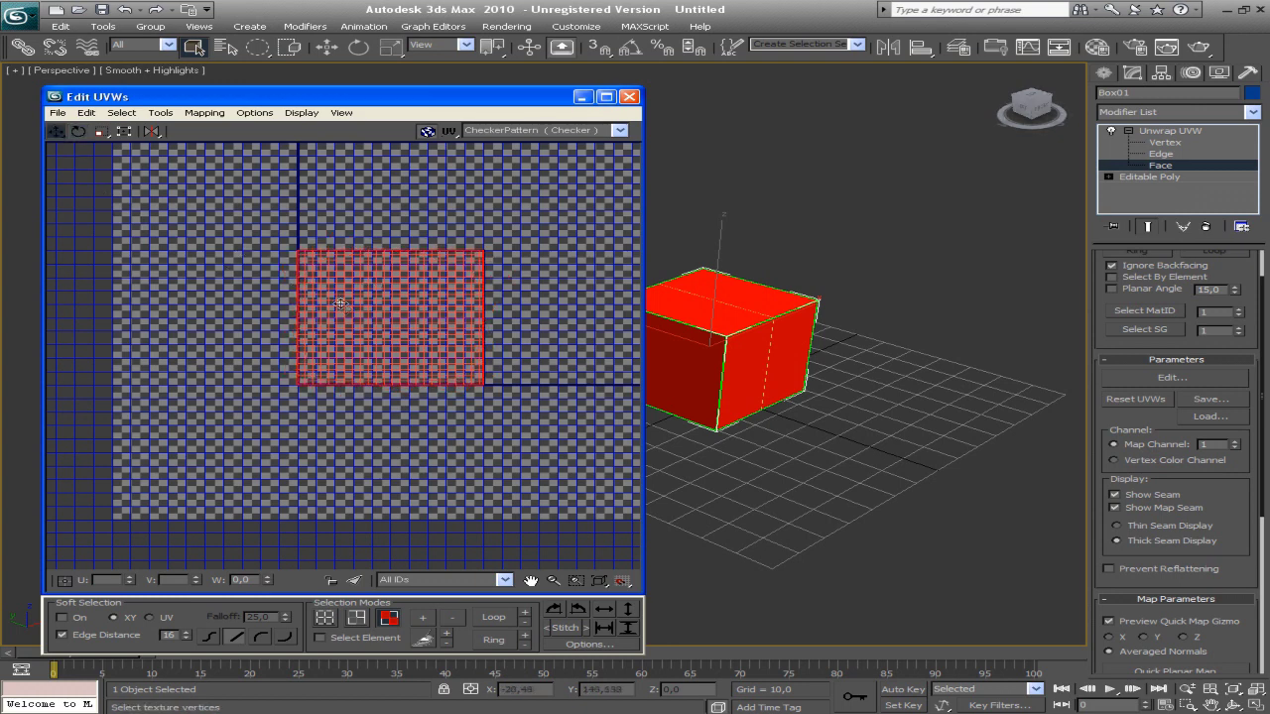
left_click_drag(338, 331, 379, 294)
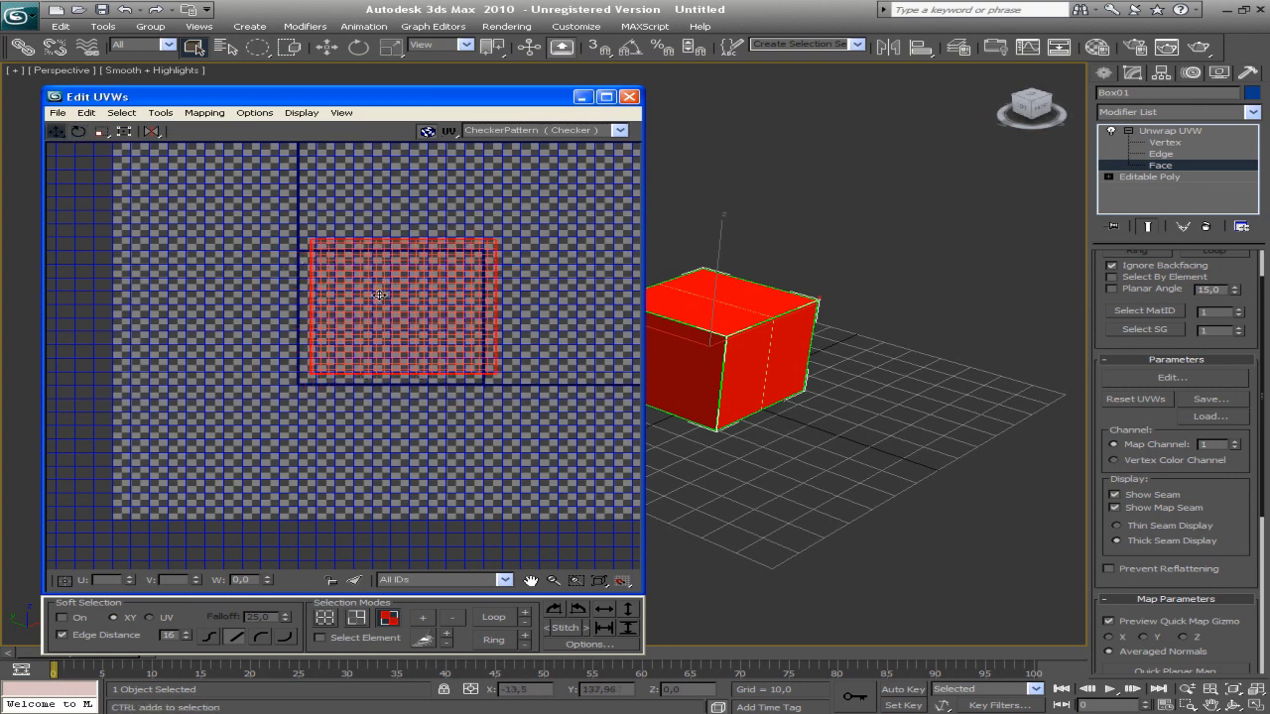
key("ctrl+z")
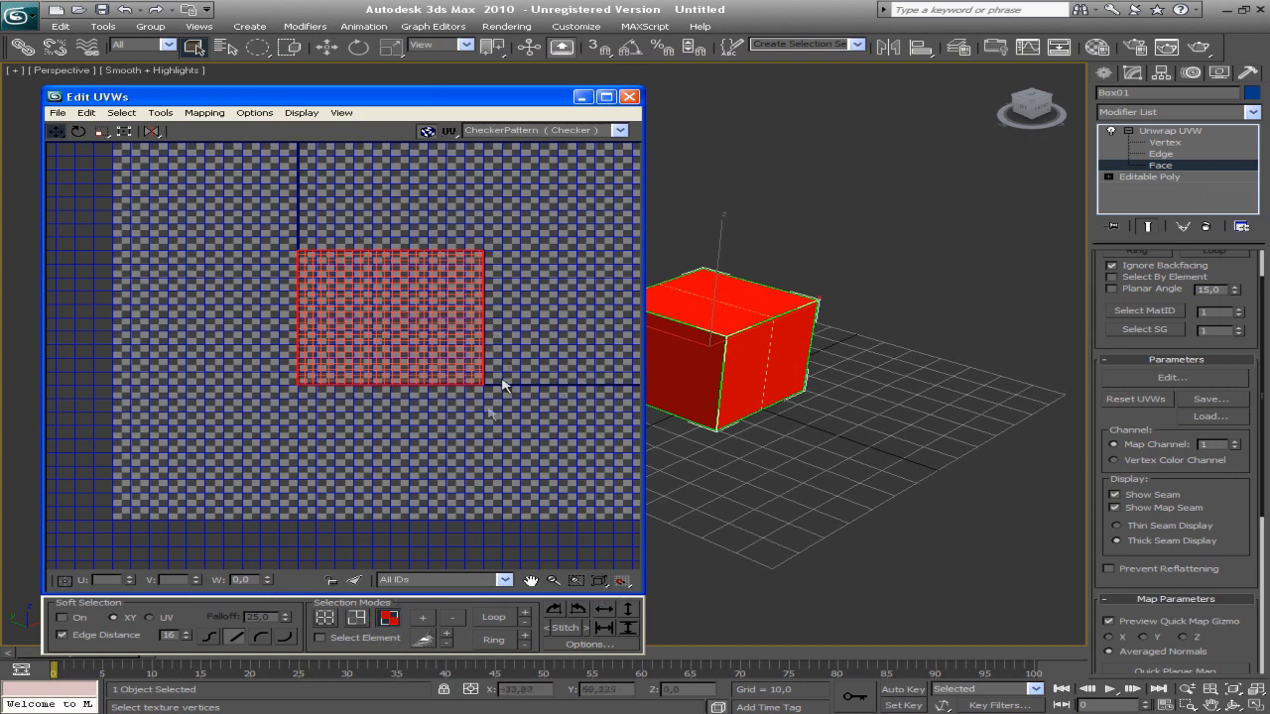
left_click(478, 449)
mouse_move(420, 329)
left_mouse_down()
mouse_move(337, 355)
mouse_move(195, 269)
left_mouse_up()
left_click(450, 340)
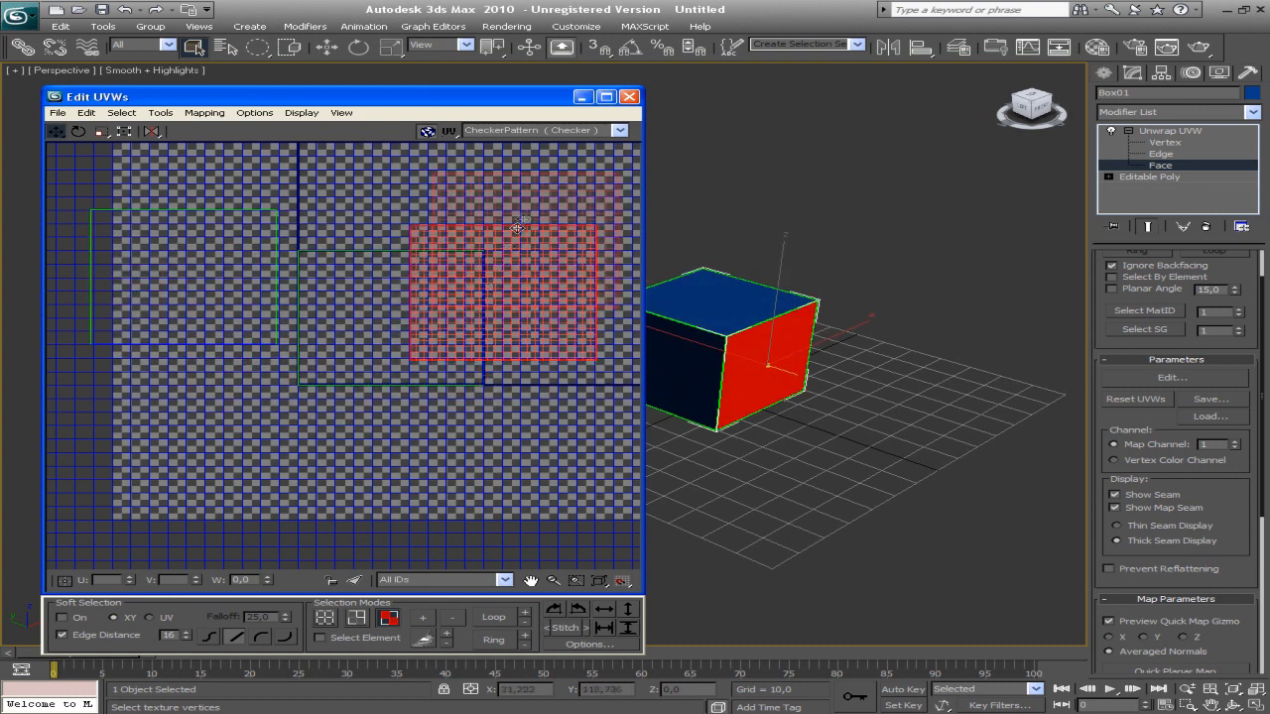
left_click_drag(451, 340, 523, 226)
left_click(367, 375)
left_click_drag(367, 374, 188, 477)
left_click(508, 454)
left_click_drag(508, 454, 617, 499)
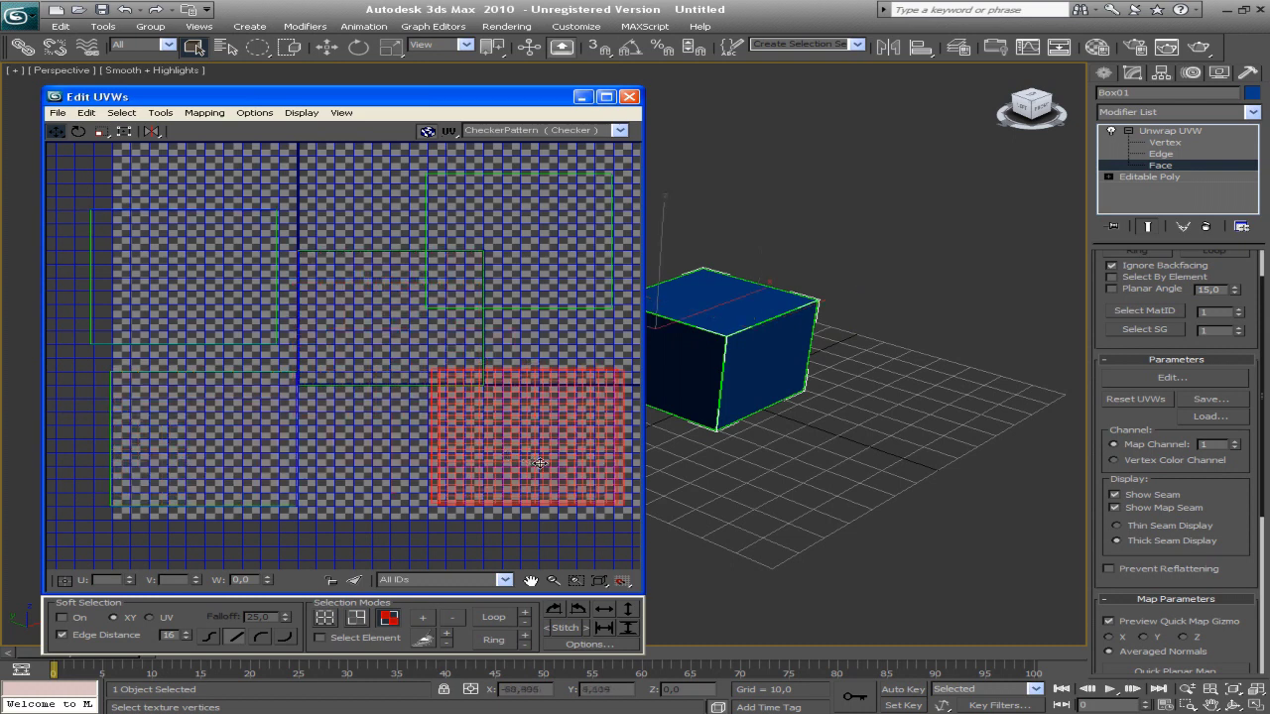
left_click(358, 308)
left_click_drag(358, 308, 256, 168)
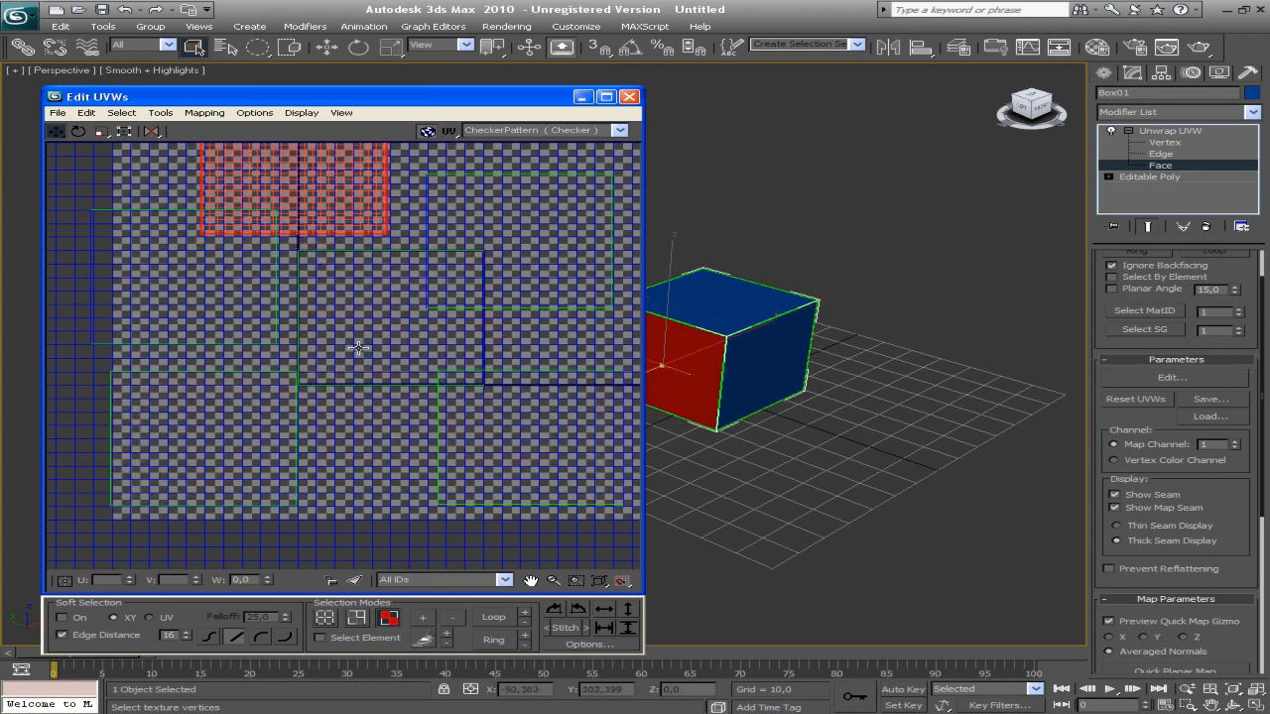
left_click(357, 347)
left_click_drag(321, 443, 245, 452)
left_click(373, 293)
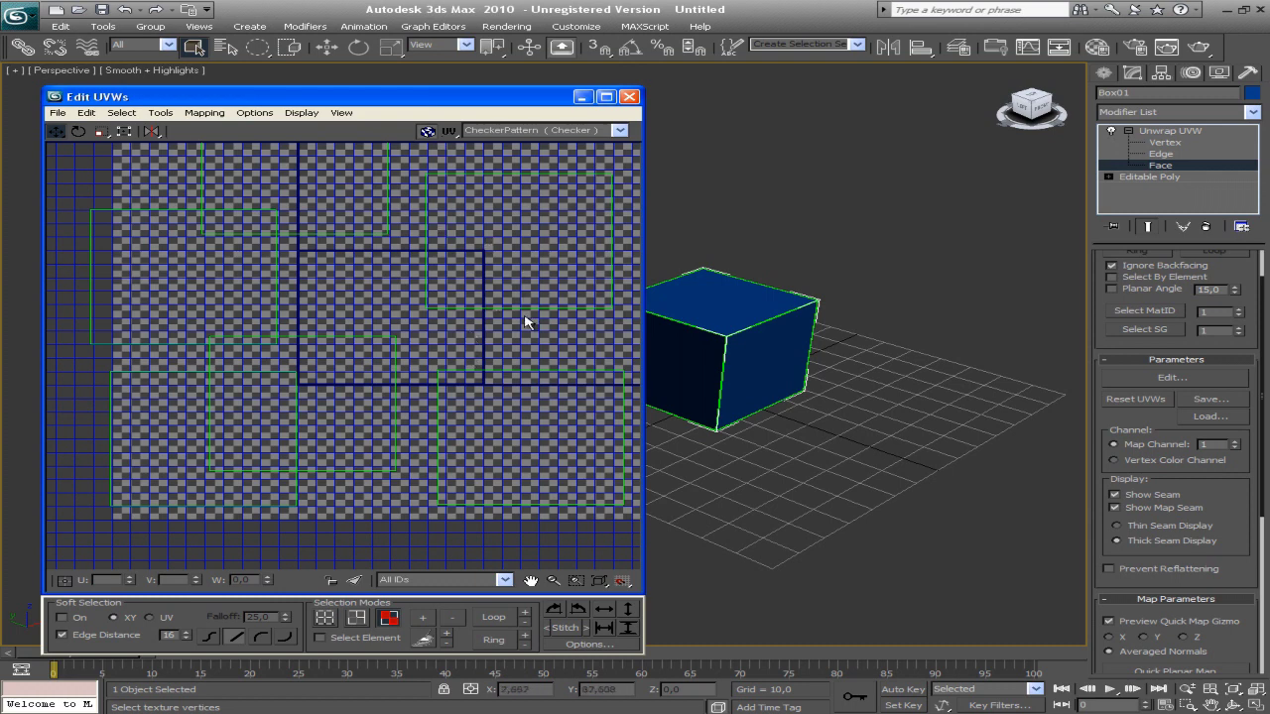
left_click(363, 373)
left_click(516, 468)
left_click(465, 213)
left_click(250, 206)
left_click(186, 229)
left_click(198, 426)
left_click(318, 406)
left_click(266, 220)
left_click(412, 214)
left_click(509, 291)
left_click(509, 290)
left_click(508, 290)
left_click(509, 290)
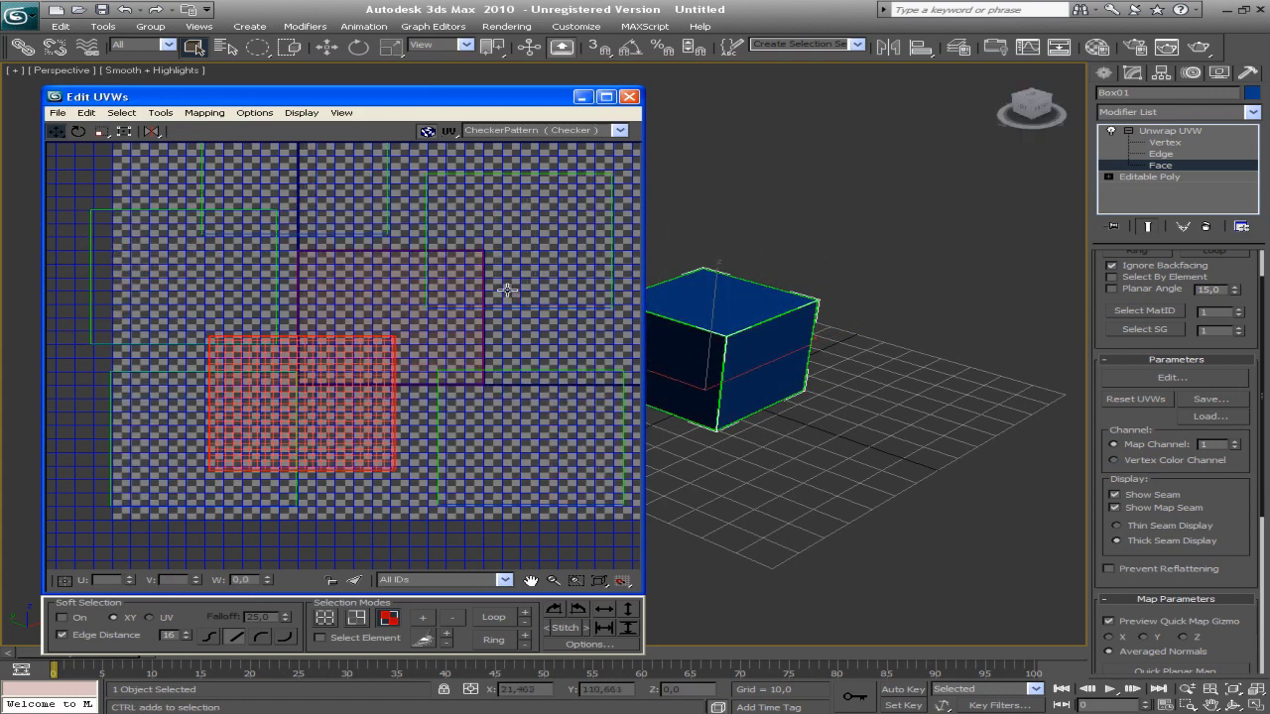
left_click(509, 290)
left_click(507, 289)
left_click(507, 290)
left_click(507, 290)
left_click(507, 289)
left_click_drag(213, 285, 412, 322)
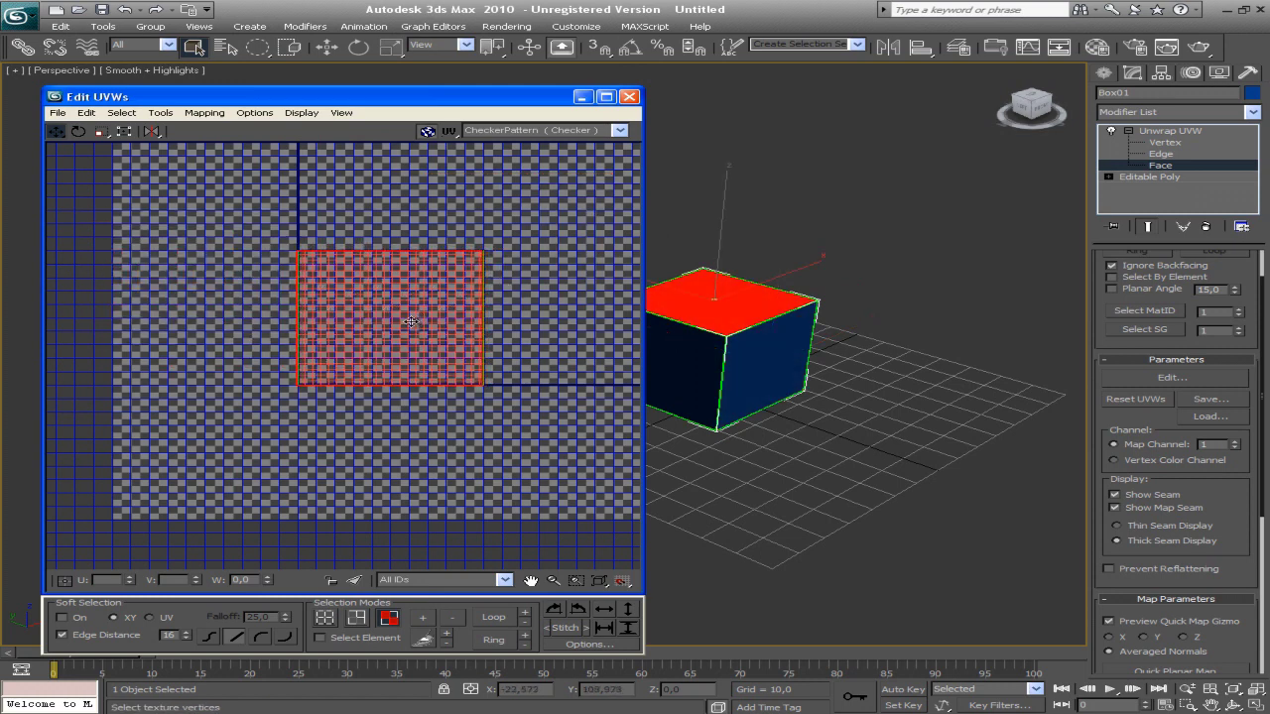
Box-select the UV faces at Face level and scale them down around their centre.
left_click(389, 619)
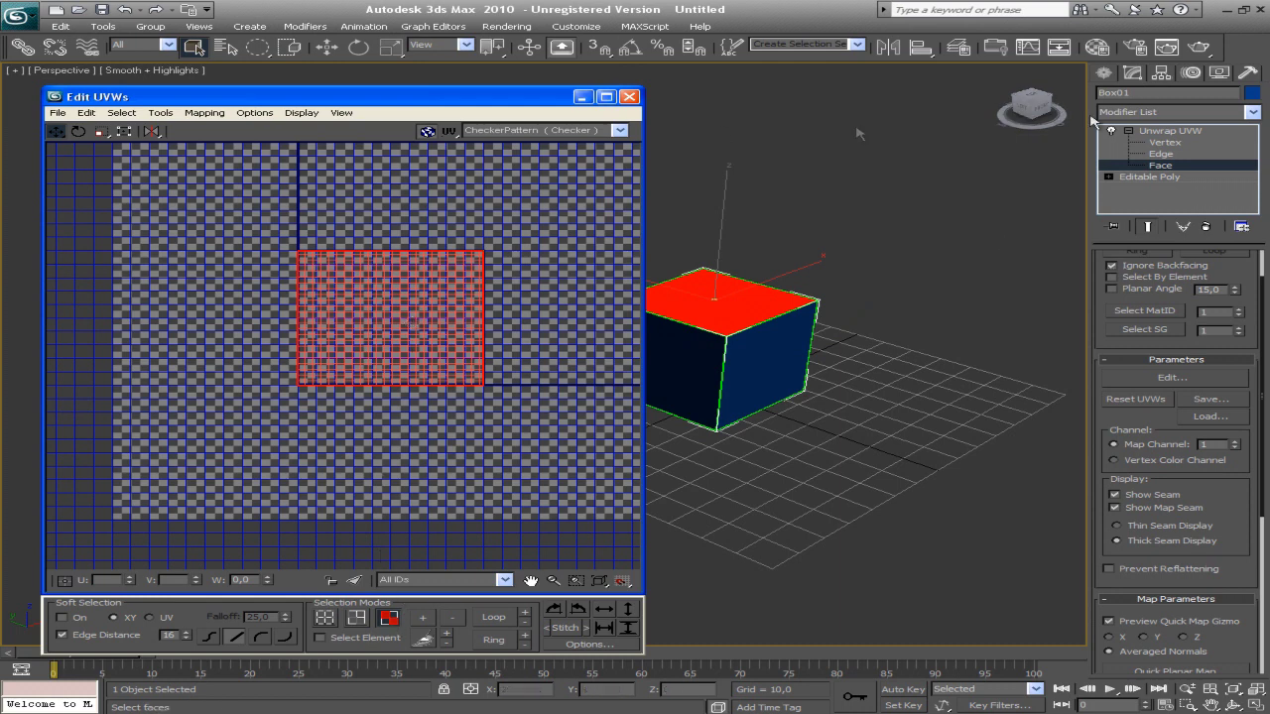
left_click(1165, 144)
left_click(1158, 167)
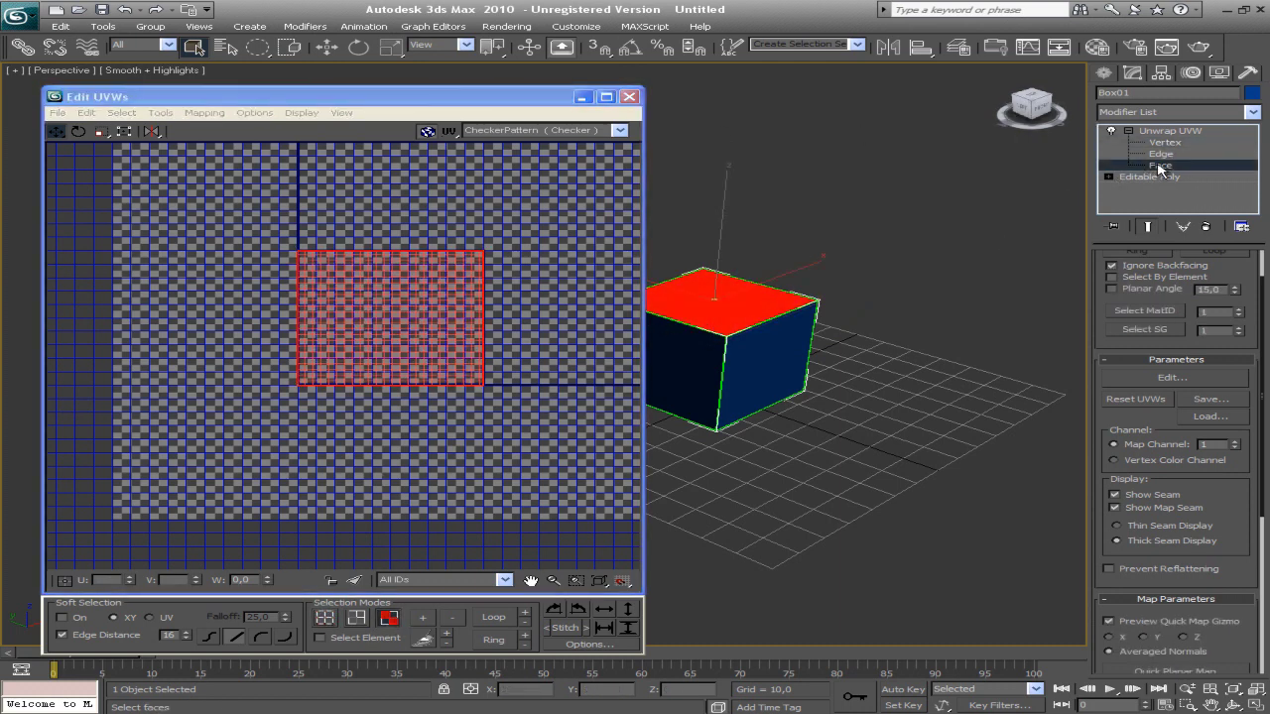
left_click_drag(226, 191, 360, 320)
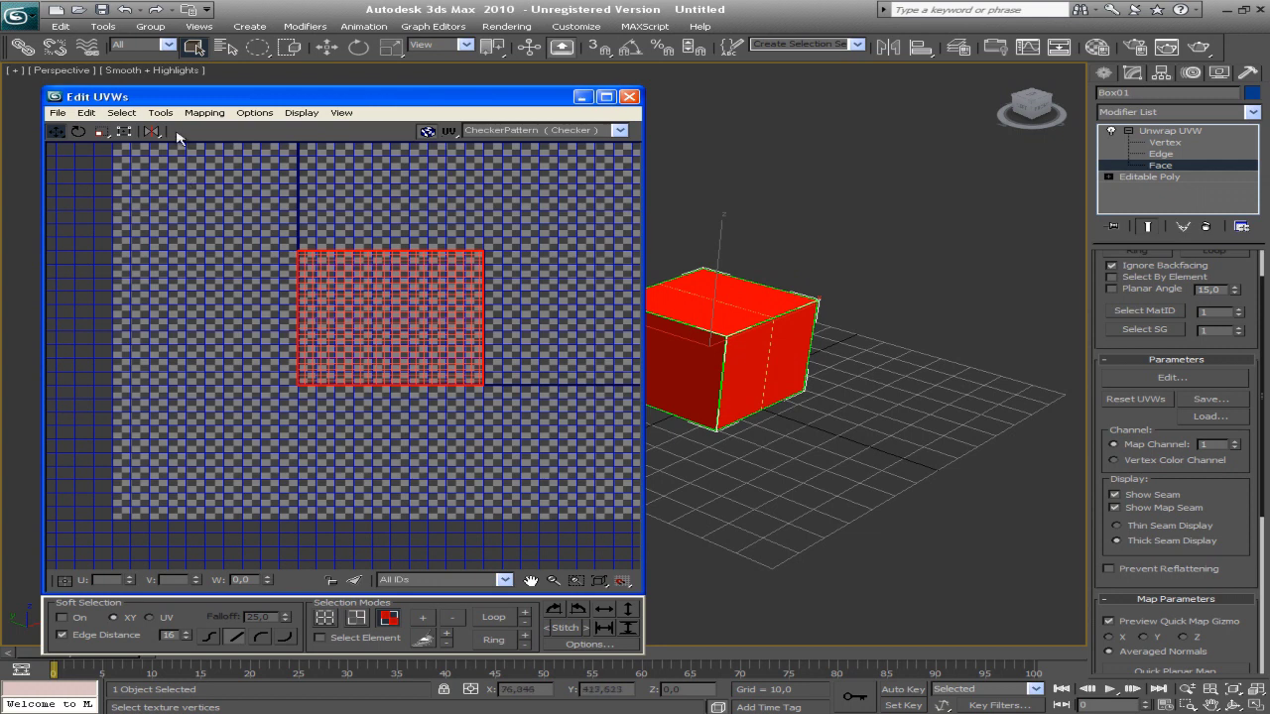
left_click(102, 131)
left_click_drag(411, 306, 354, 357)
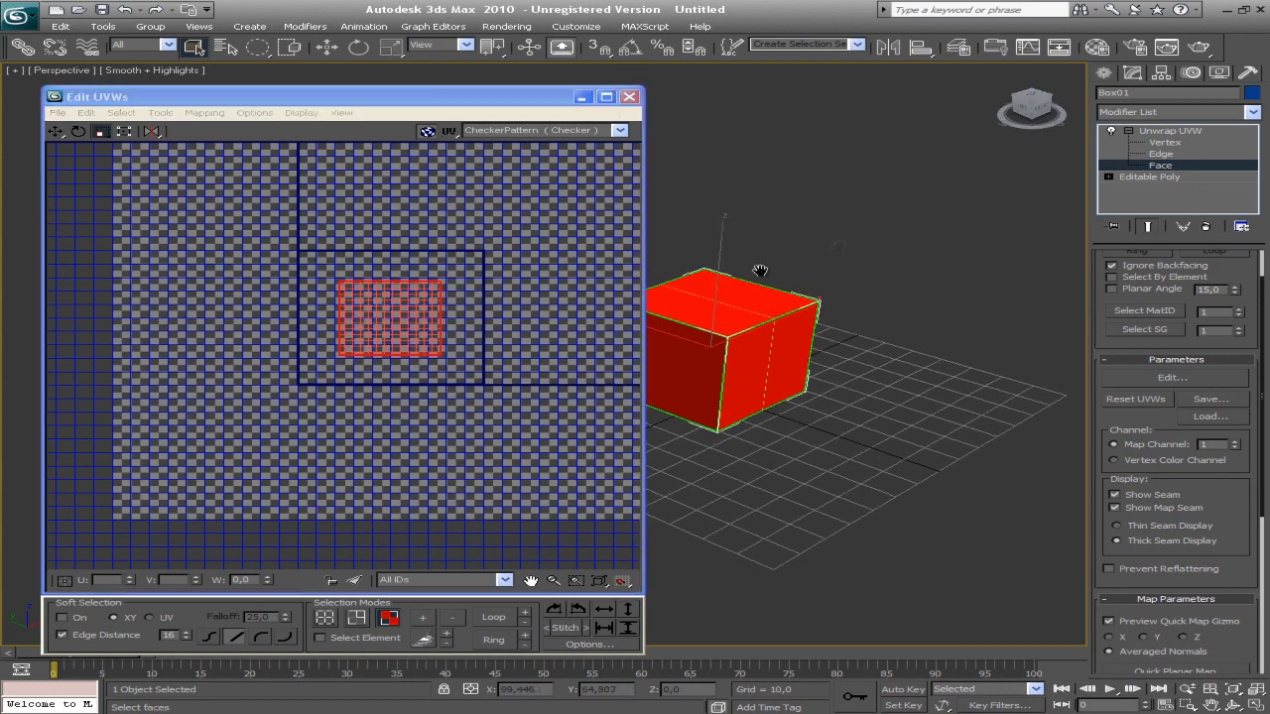
Maximize and restore the UV editor, then bring the viewport closer to the cube.
middle_click_drag(864, 241, 853, 258, "alt")
left_click(605, 99)
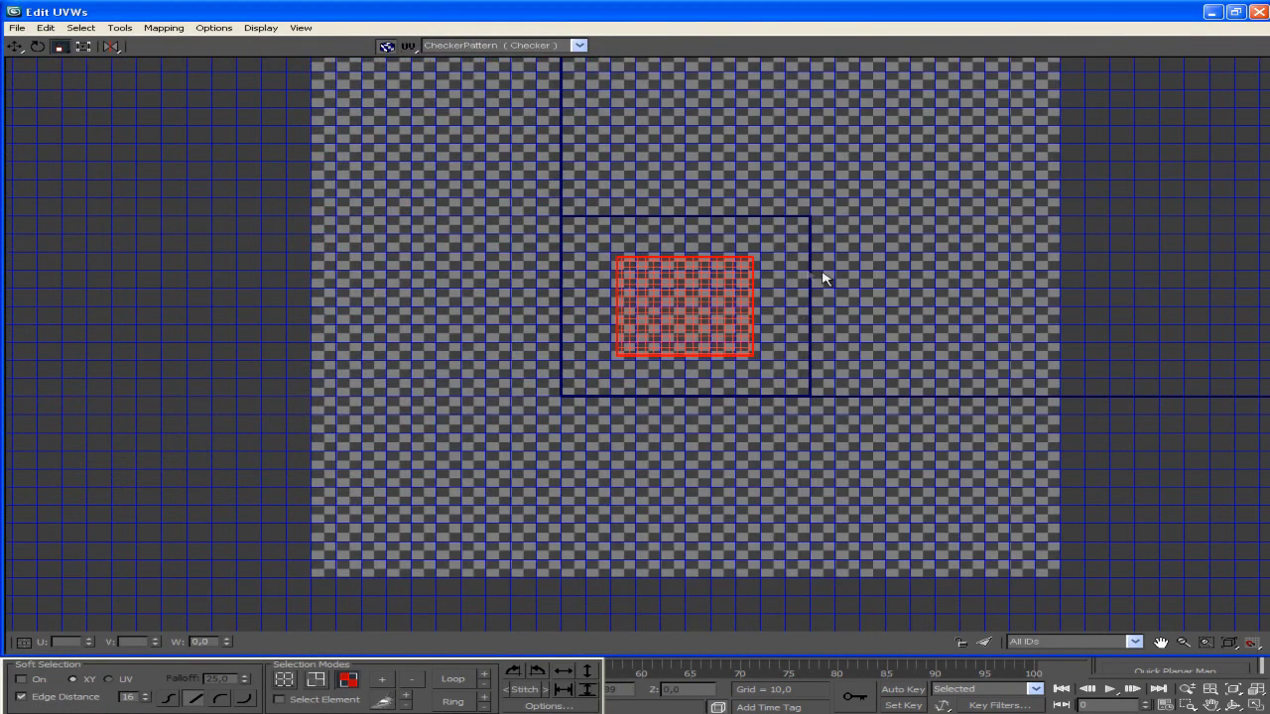
left_click(1235, 12)
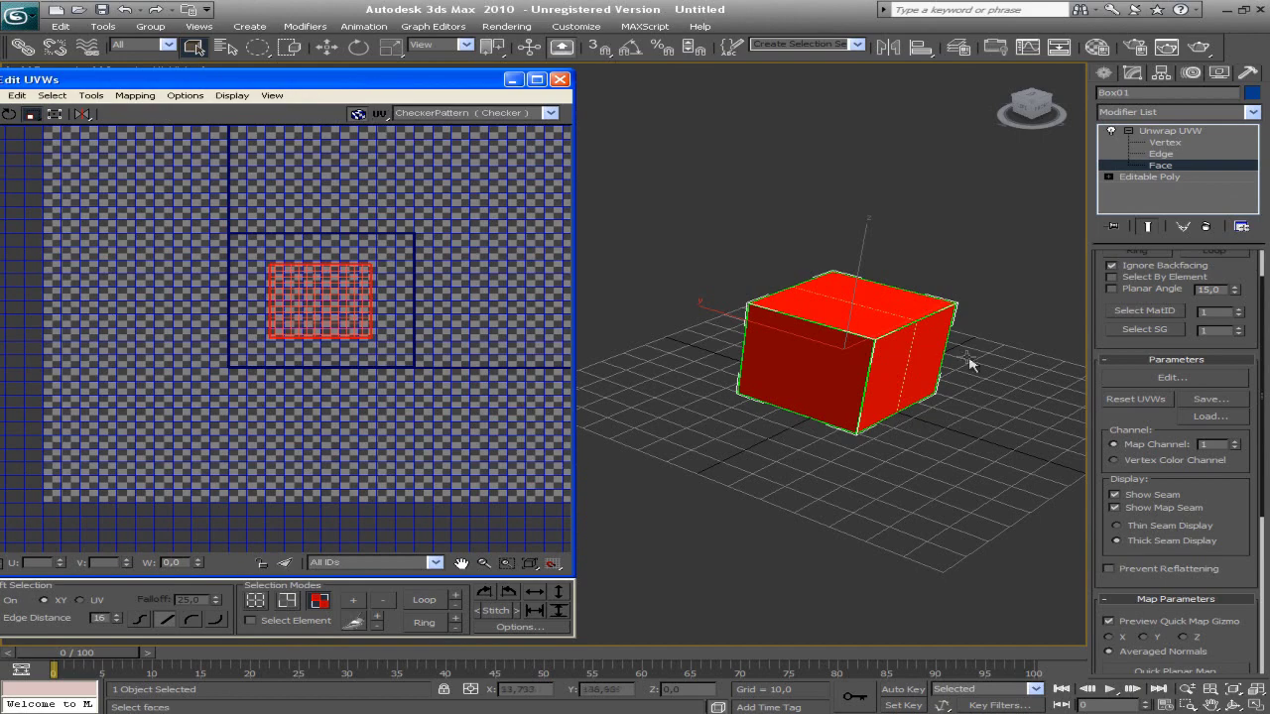
middle_click_drag(794, 301, 774, 290)
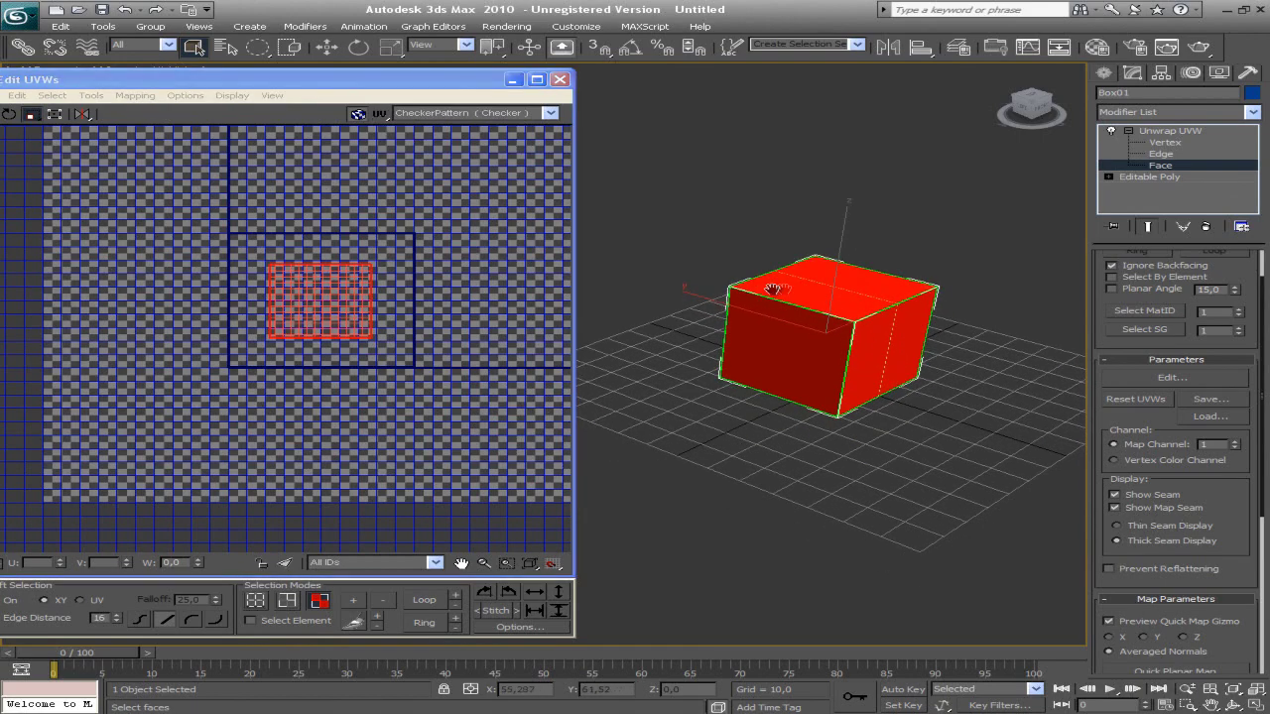
scroll(801, 286, "up", 3)
scroll(823, 257, "up", 2)
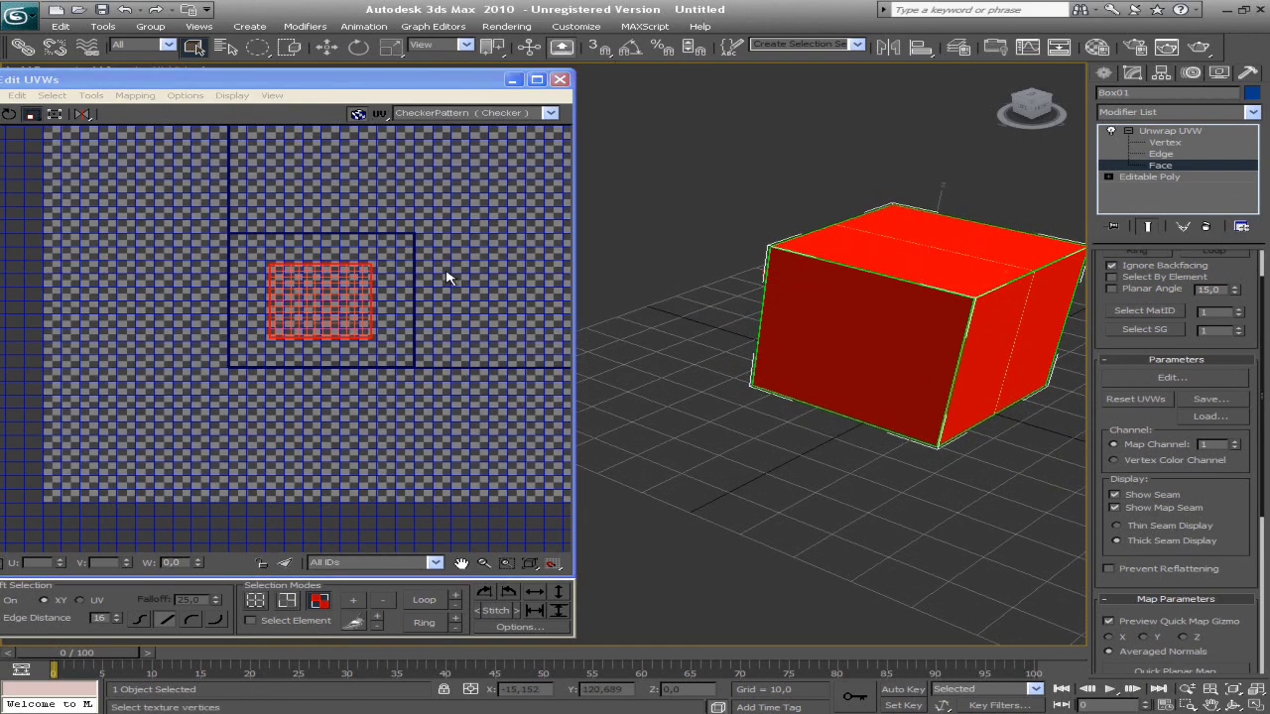
Select the cube's right face in the viewport, turning the view toward that side.
left_click(391, 315)
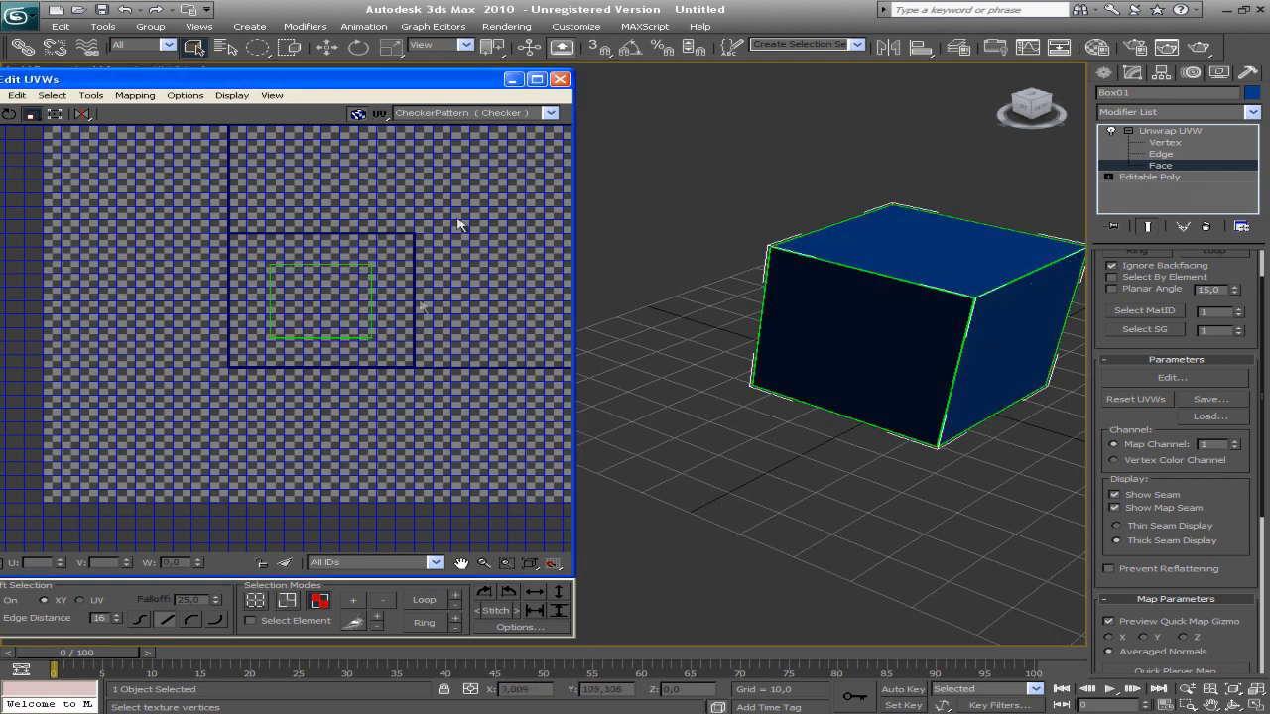
left_click(323, 297)
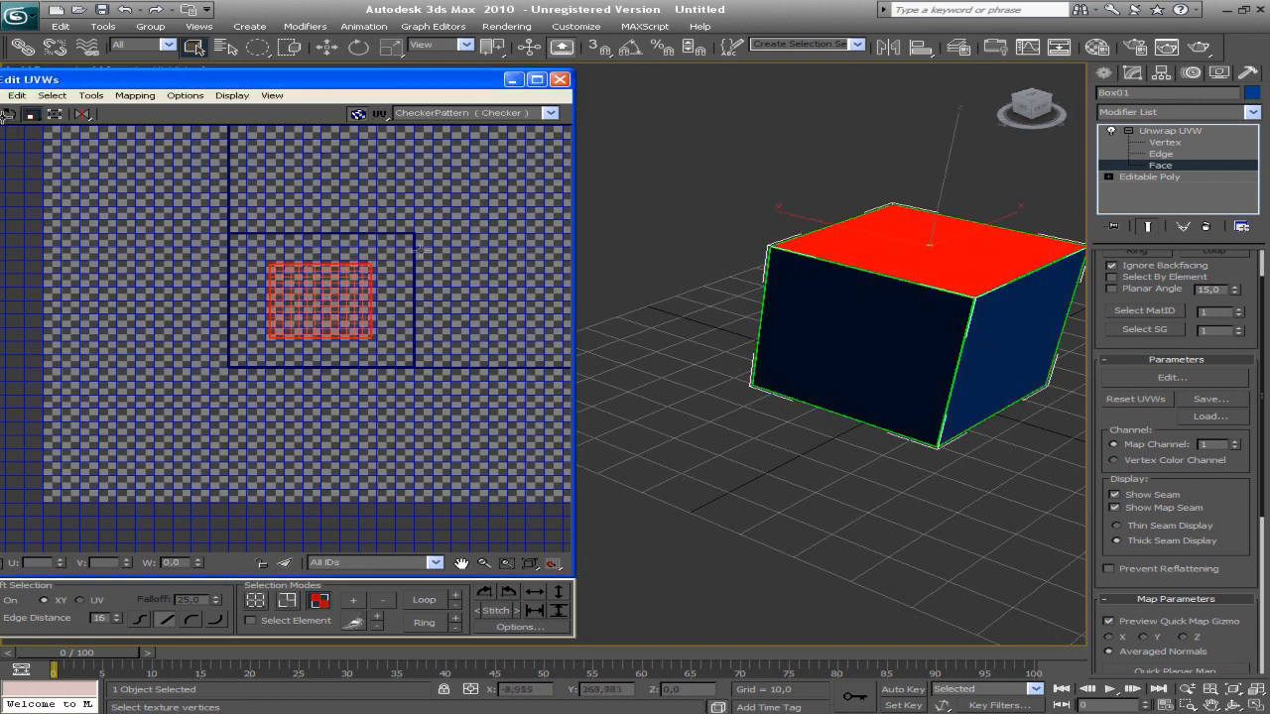
left_click(971, 325)
middle_click_drag(901, 345, 829, 332)
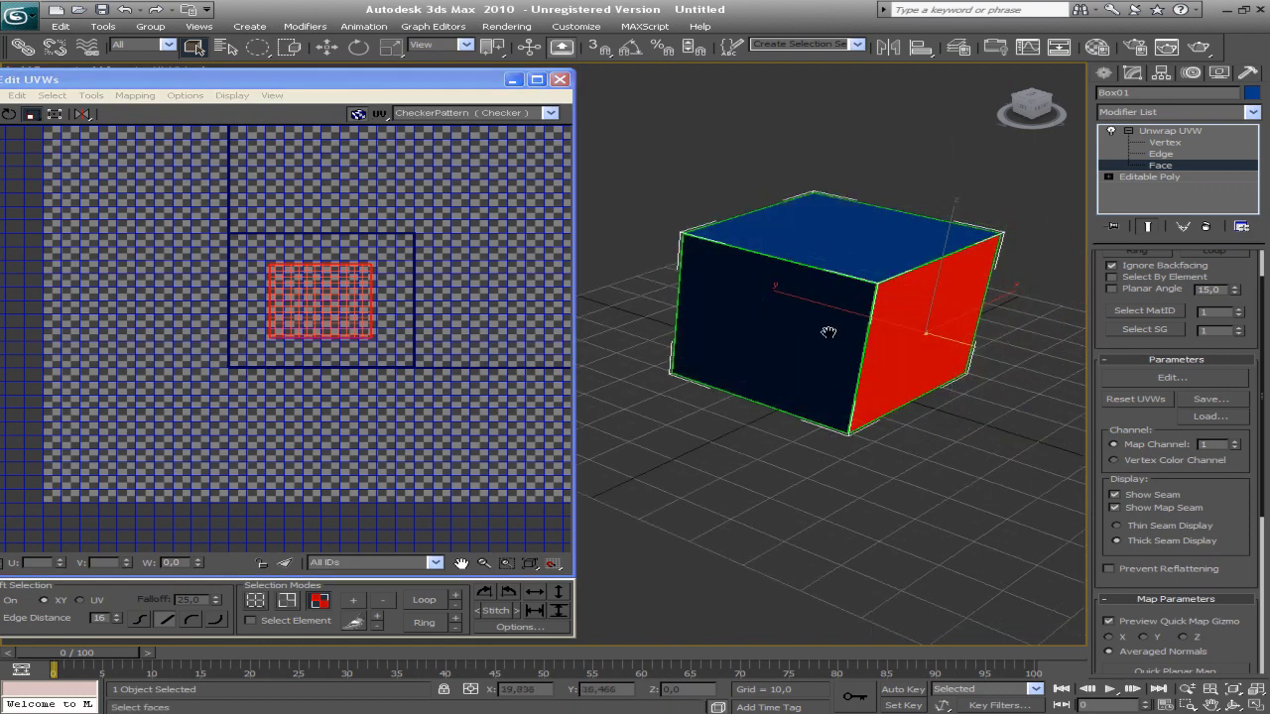
middle_click_drag(723, 348, 675, 338, "alt")
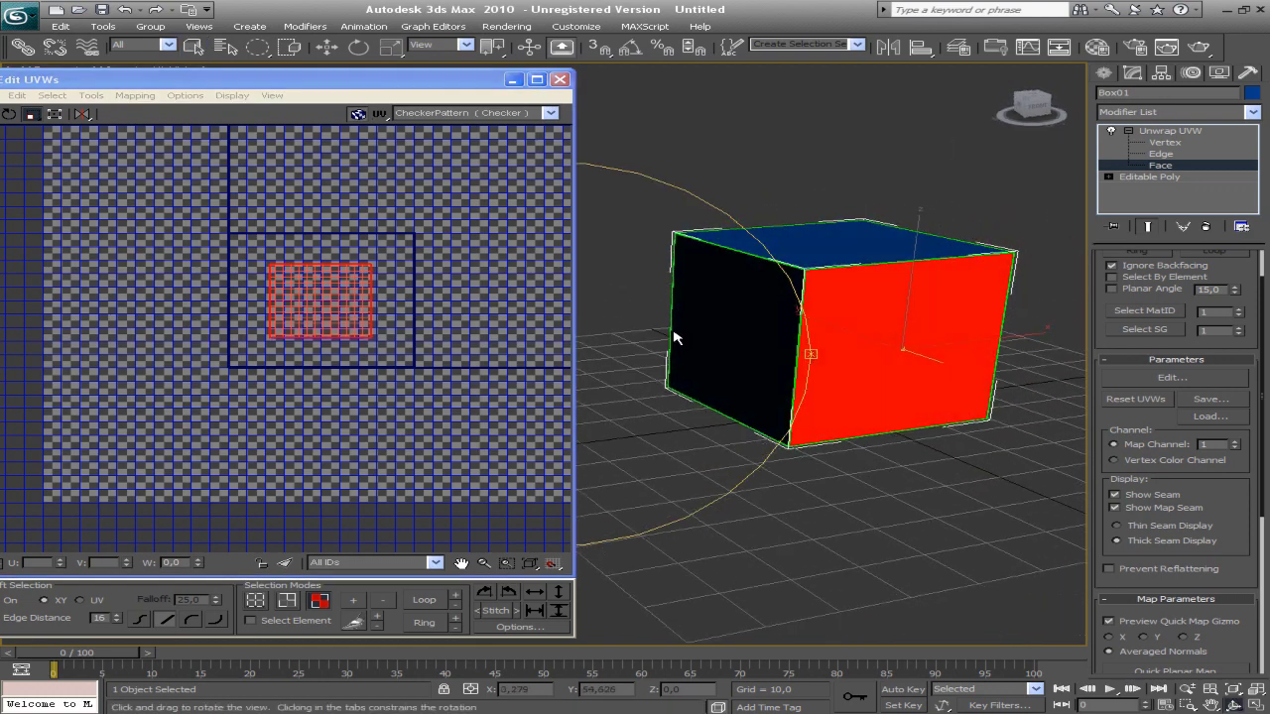
left_click_drag(106, 89, 129, 86)
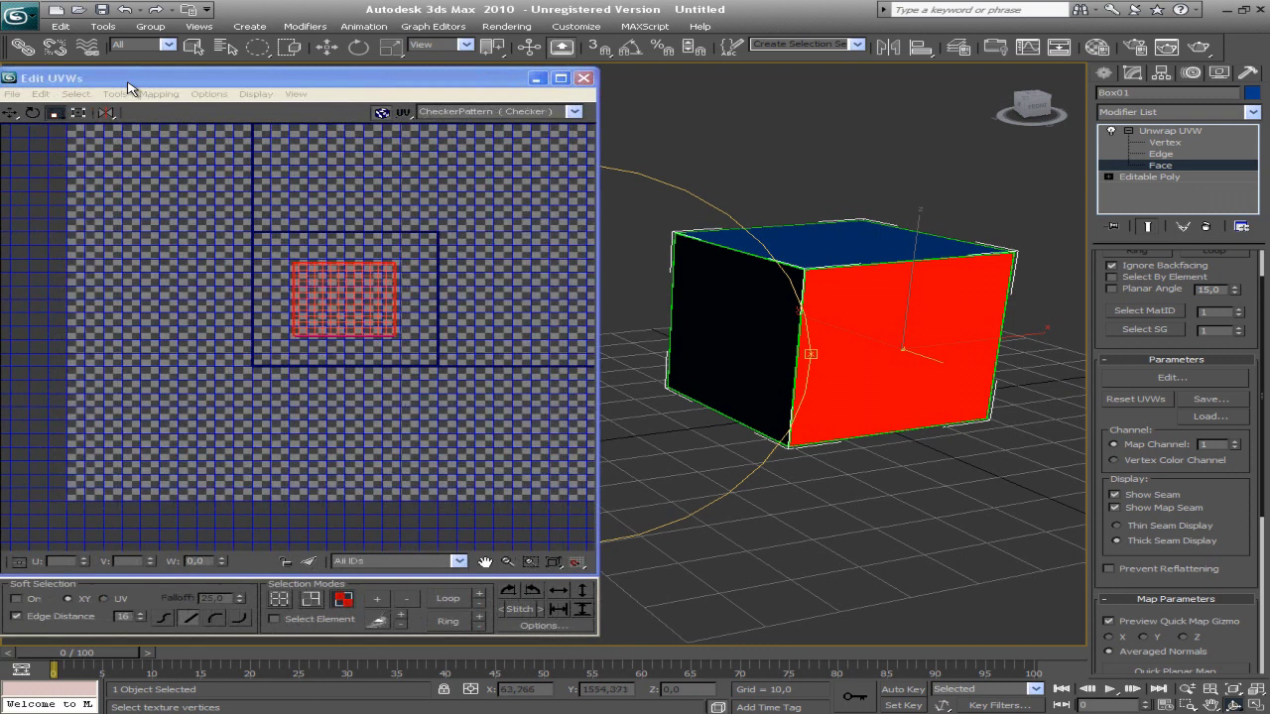
Nudge the selected face's UVs slightly upward with Move (W).
key("w")
left_click_drag(326, 312, 327, 299)
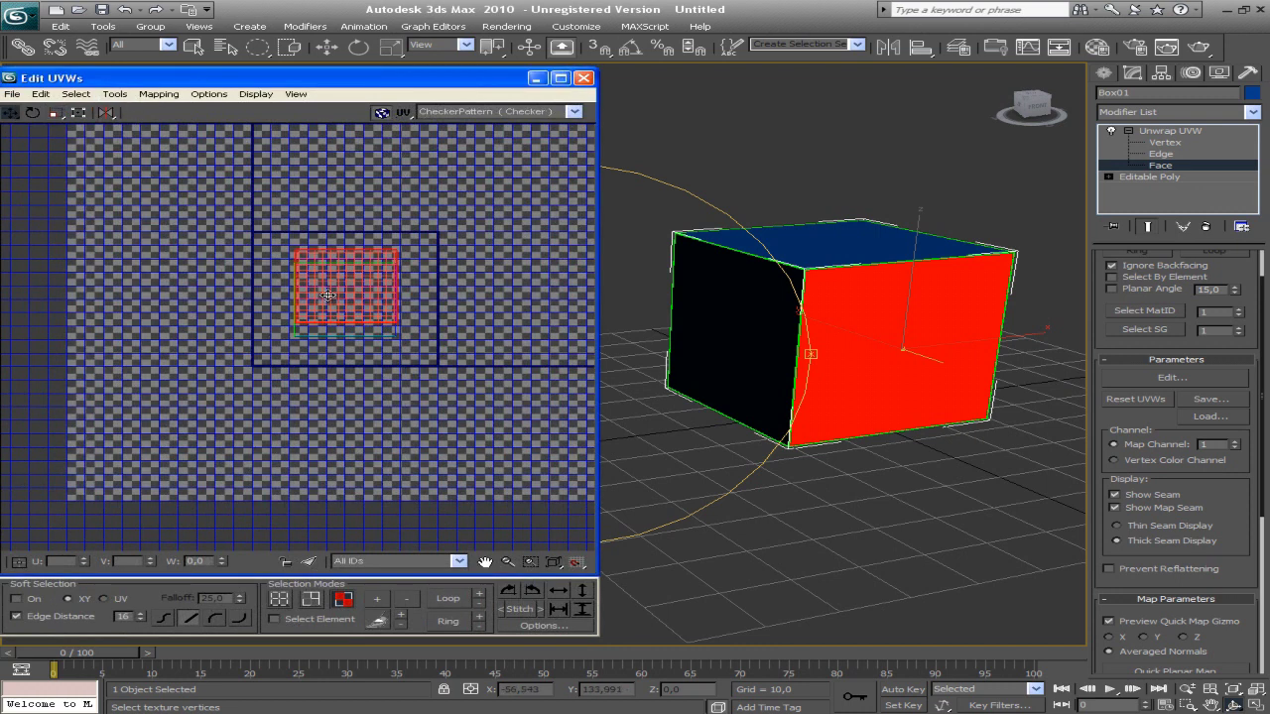
left_click_drag(327, 296, 326, 292)
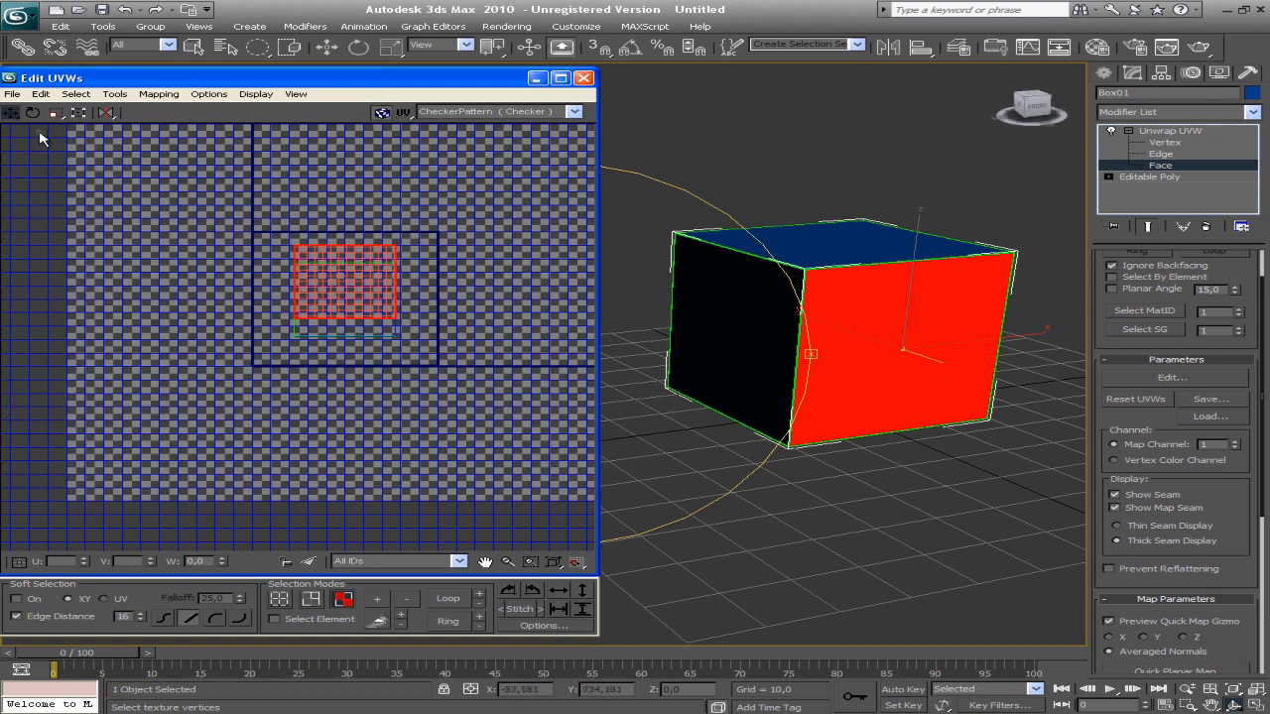
Try the Scale and Rotate tools, then view the cube from below and select its bottom face.
key("r")
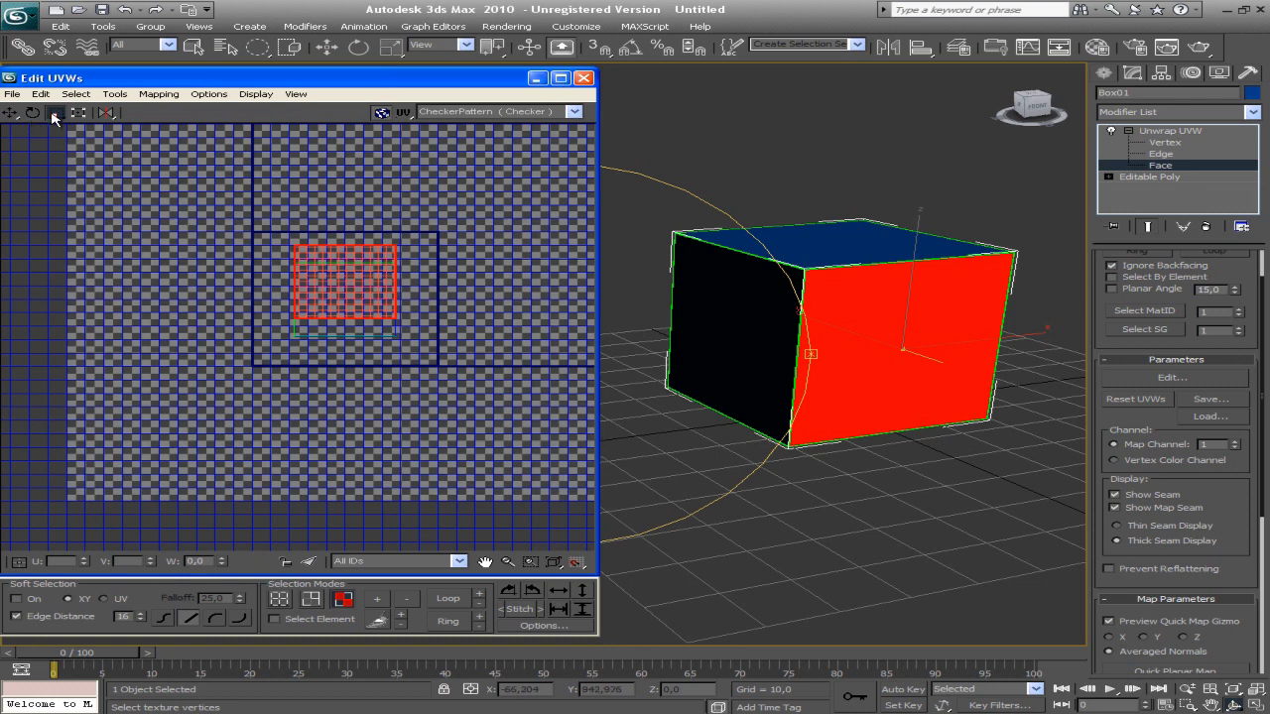
left_click(33, 113)
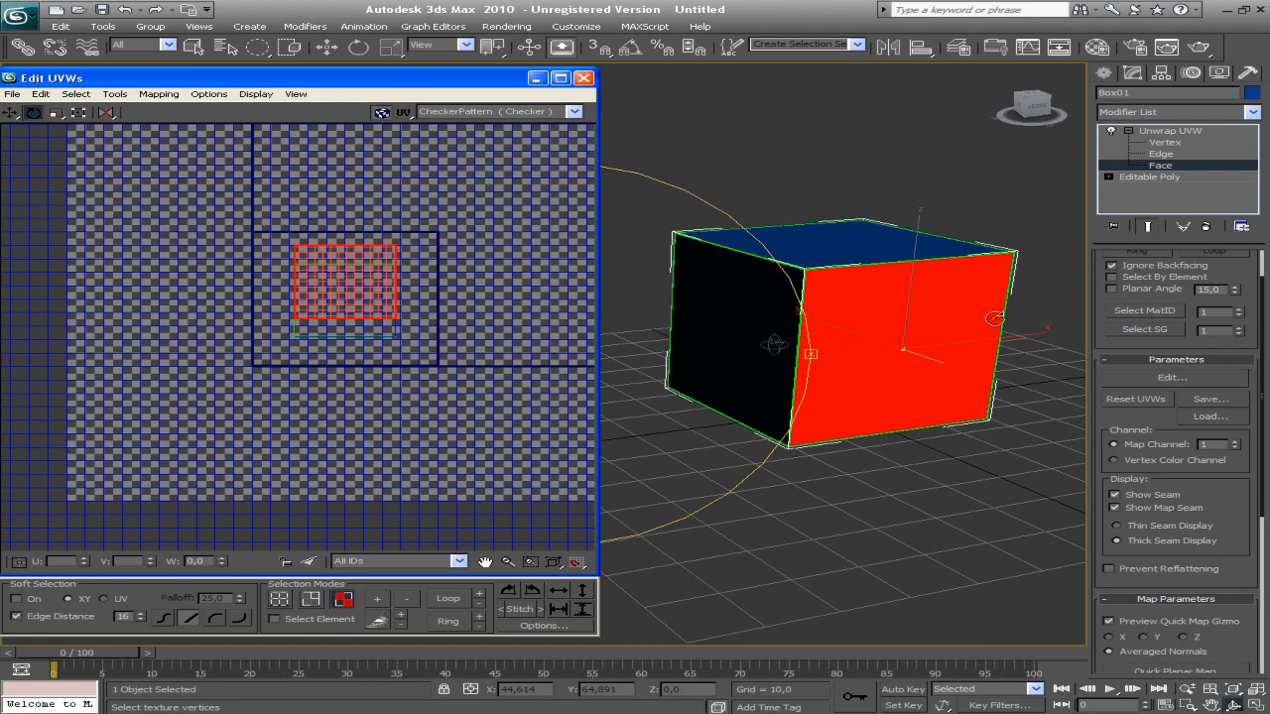
middle_click_drag(717, 368, 755, 328, "alt")
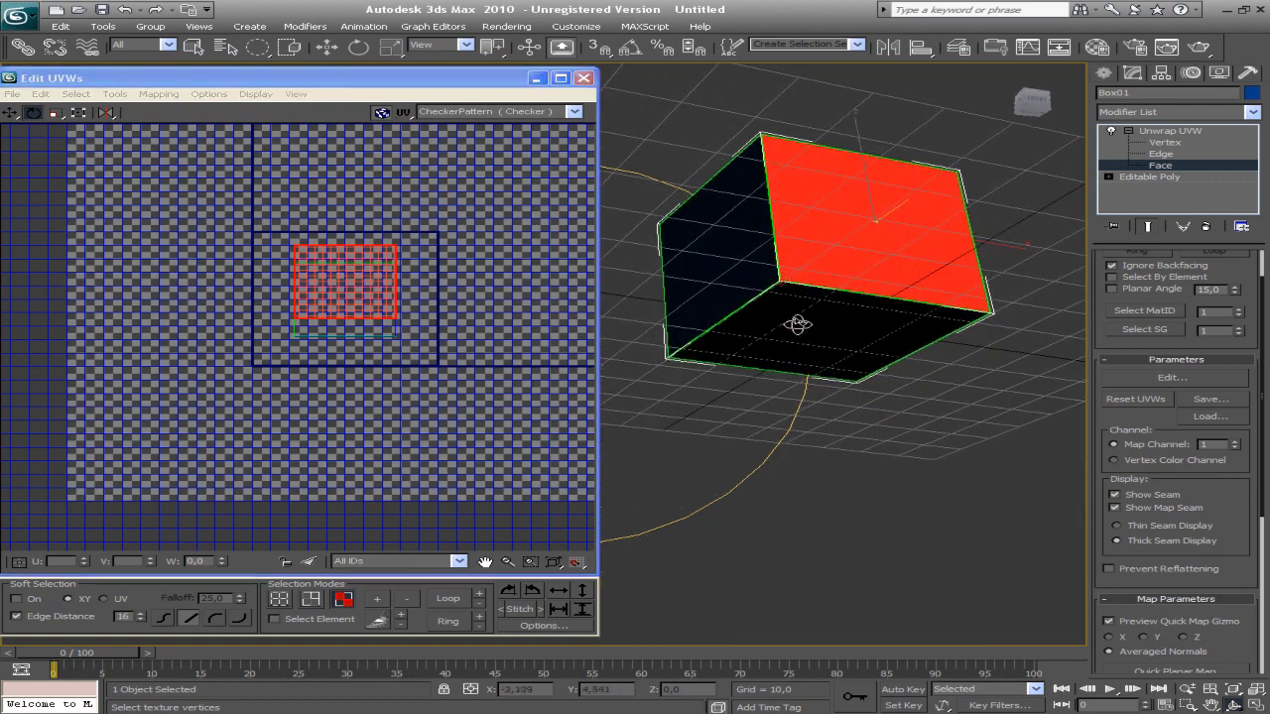
left_click(736, 347)
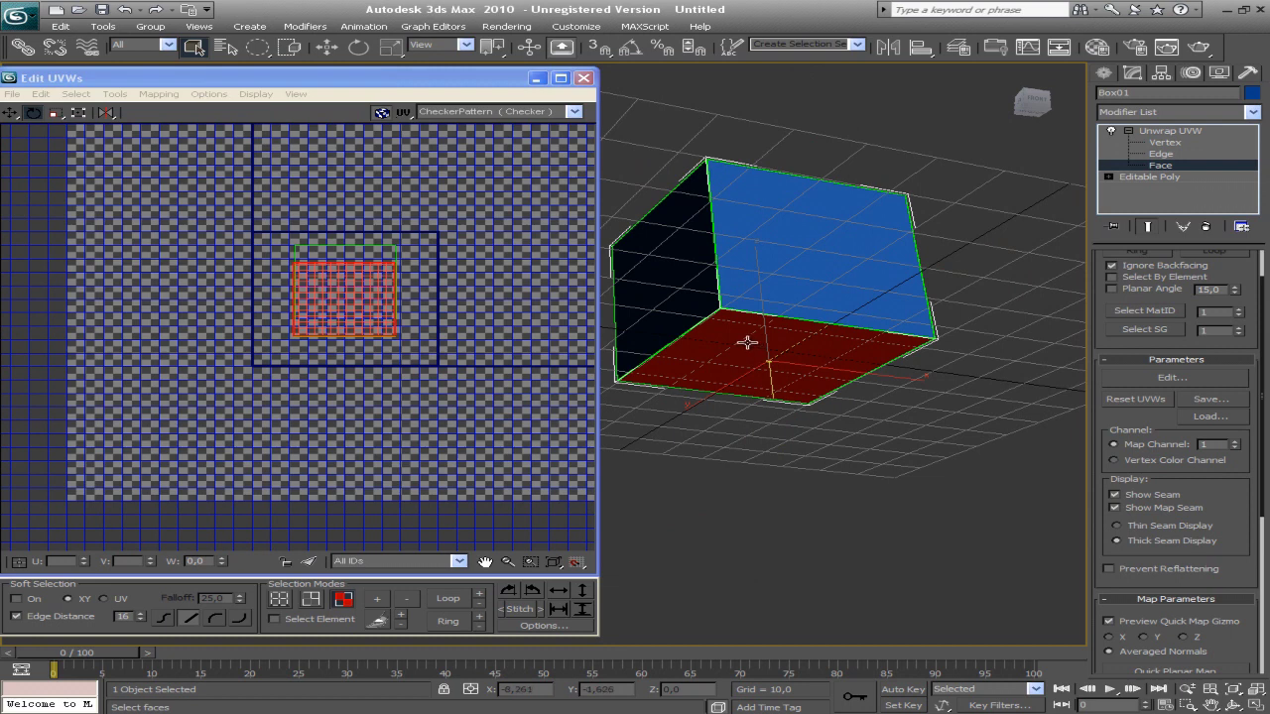
Select only the cube's bottom face and move its UVs down below the stack.
left_click(801, 250)
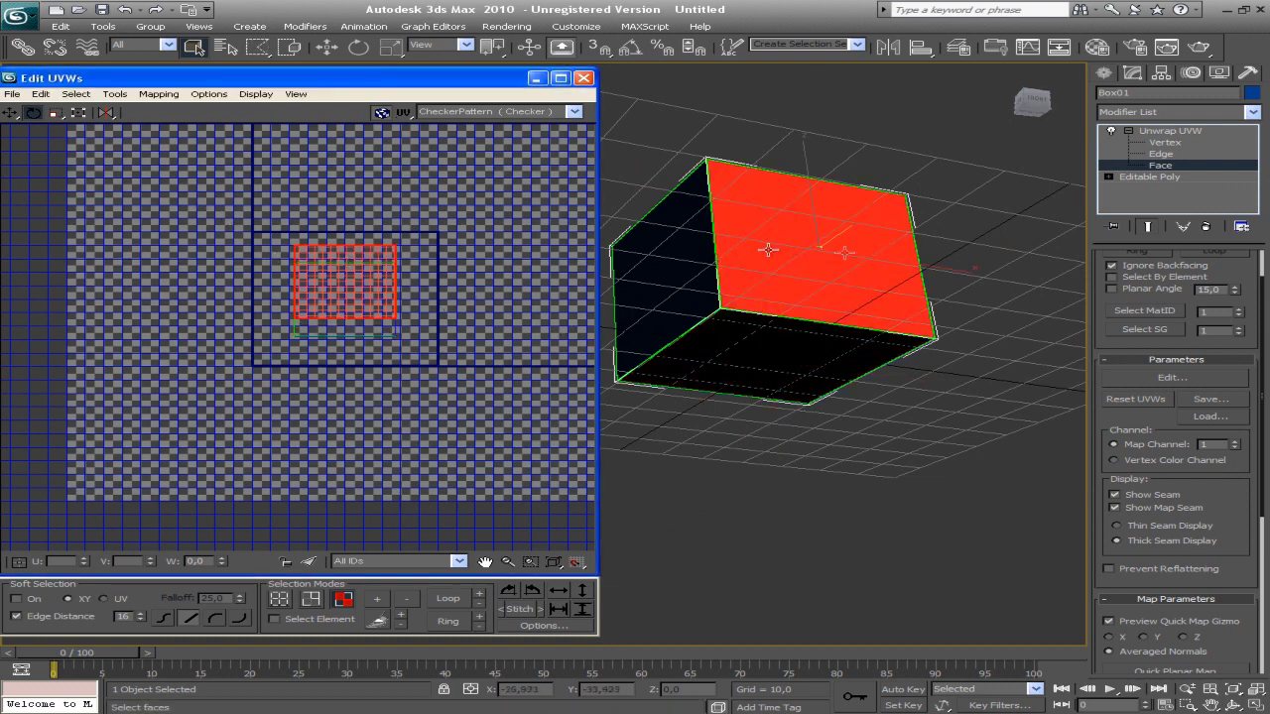
left_click(729, 352)
left_click(691, 257, "ctrl")
left_click(691, 257)
left_click(887, 258)
left_click(800, 334)
left_click_drag(303, 77, 307, 83)
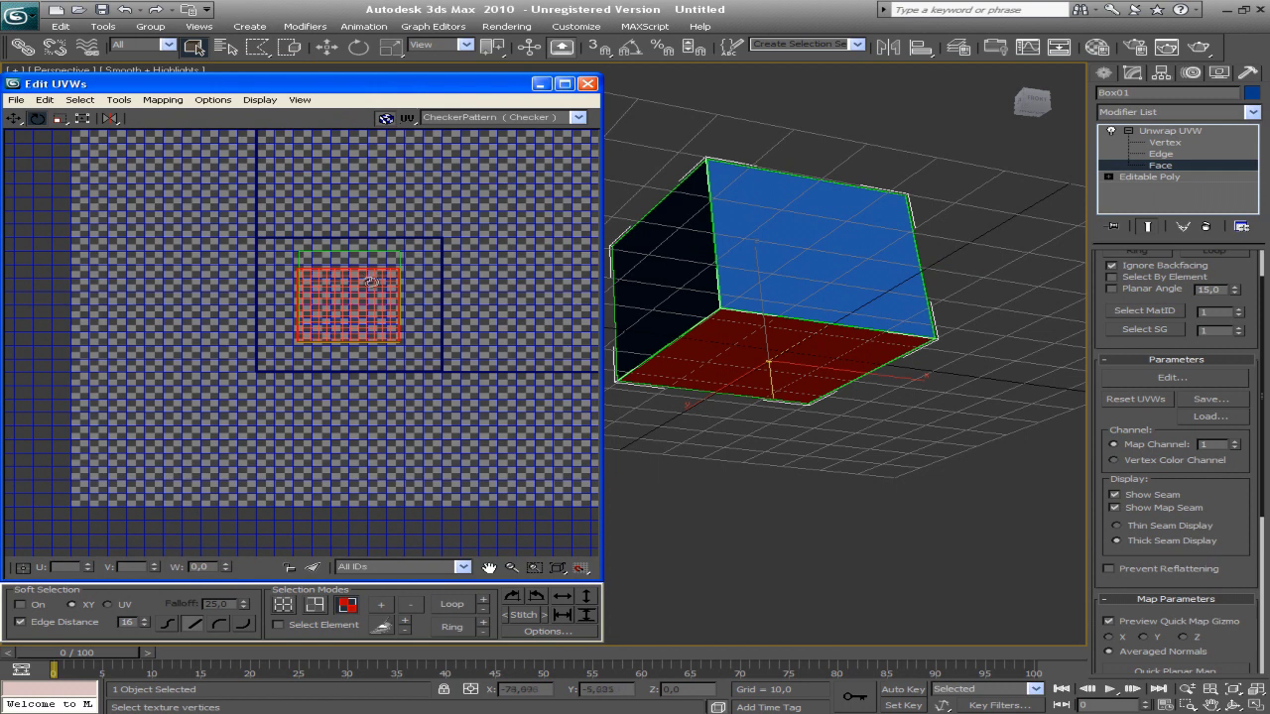
left_click(14, 118)
left_click_drag(332, 304, 332, 333)
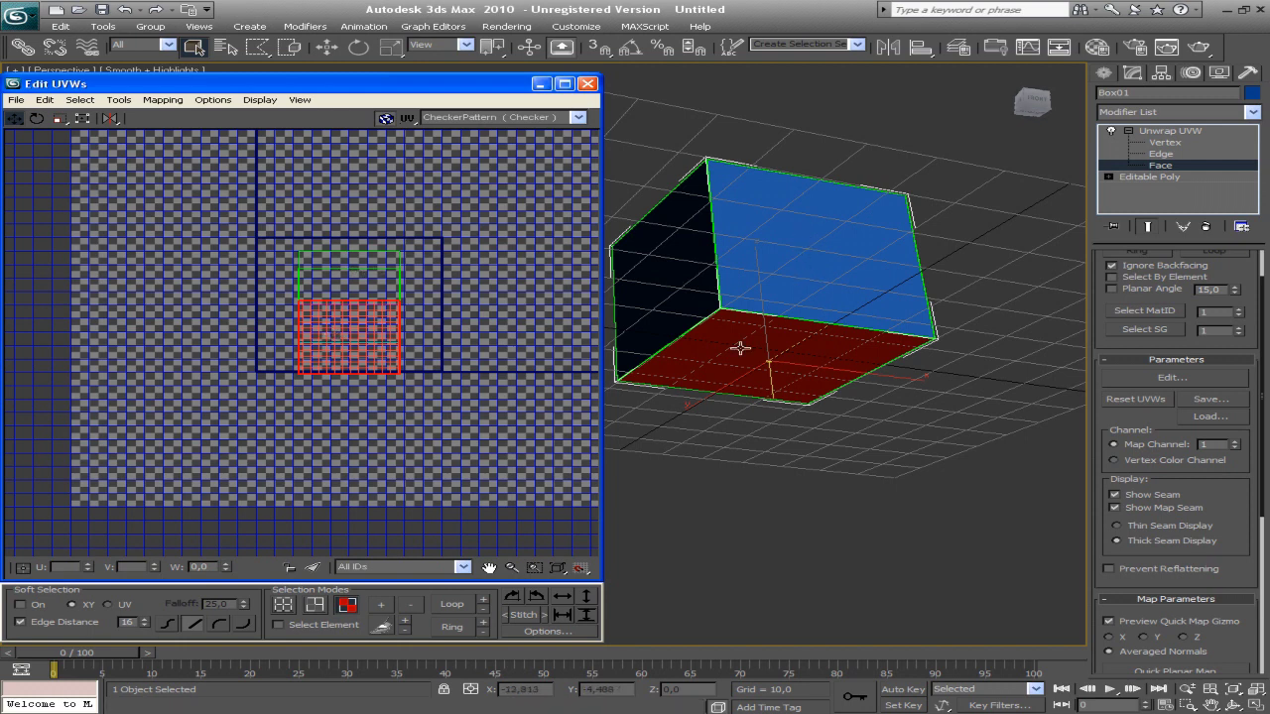
Select the cube's left face and drag its UVs below the other faces.
mouse_move(779, 337)
middle_mouse_down("alt")
mouse_move(849, 385)
mouse_move(702, 351)
mouse_move(688, 335)
mouse_move(743, 274)
mouse_move(737, 307)
middle_mouse_up("alt")
left_click(645, 362)
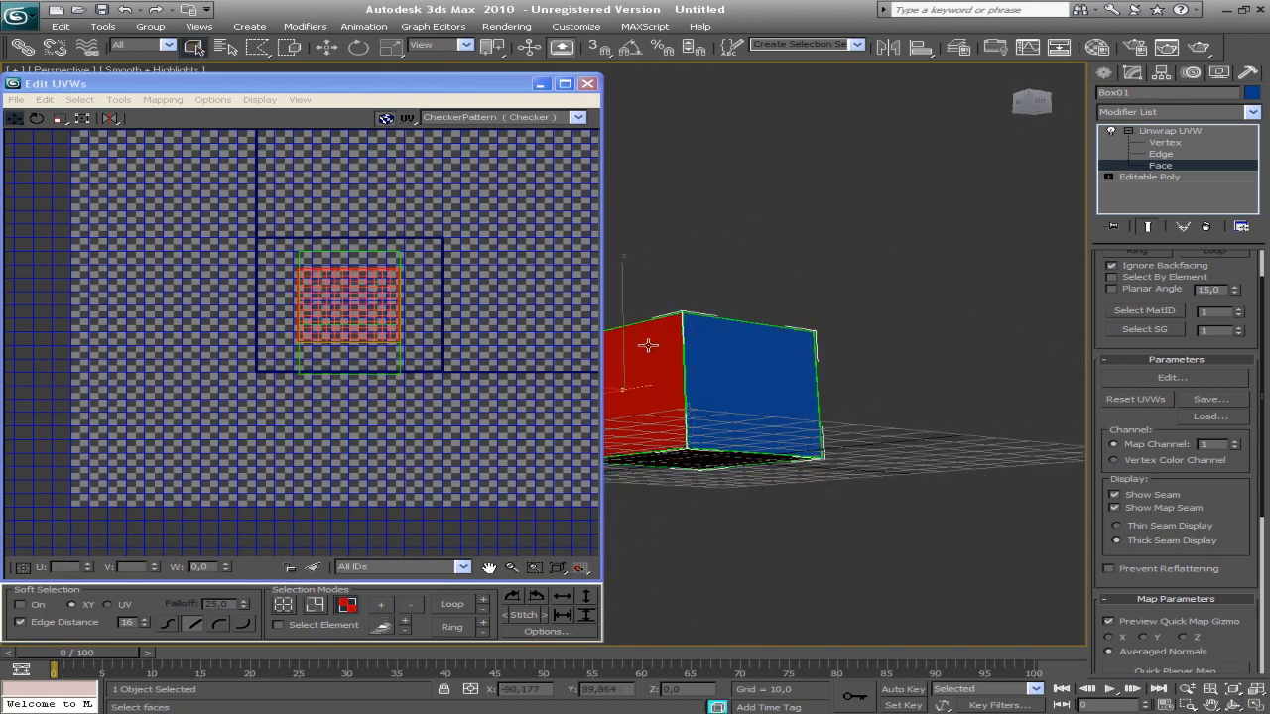
left_click(708, 456)
left_click(651, 402)
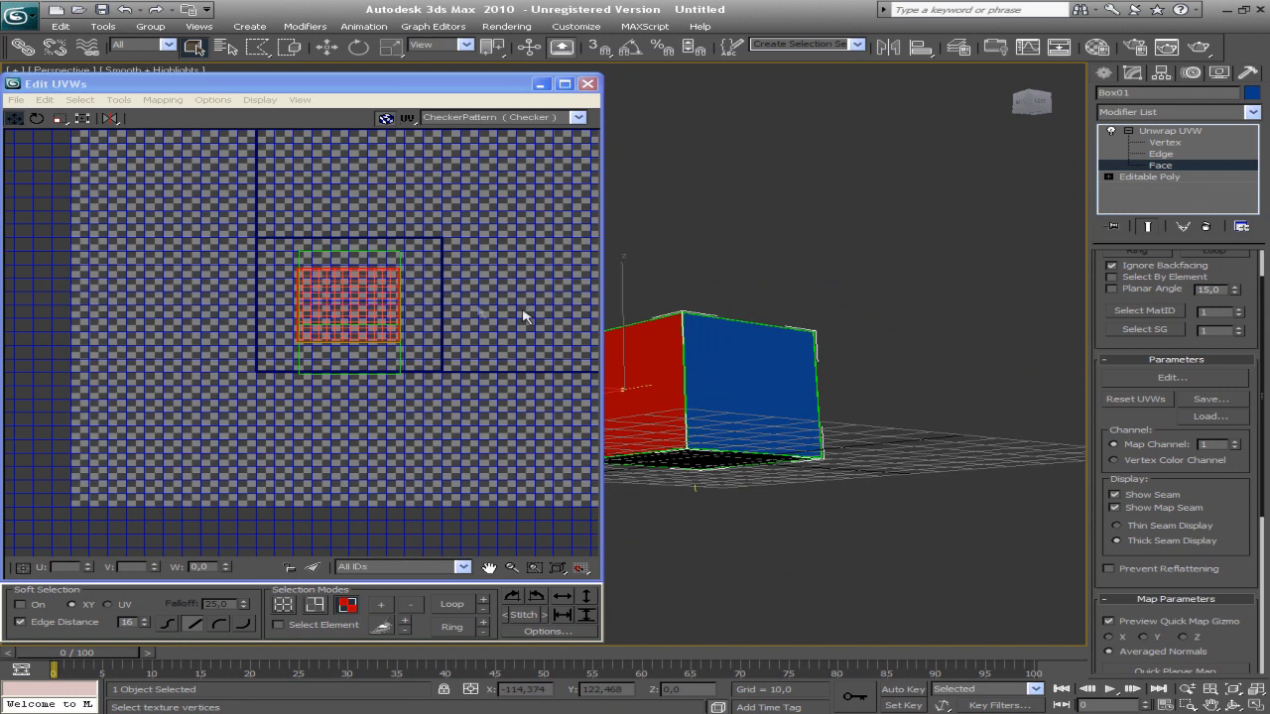
left_click_drag(363, 297, 365, 402)
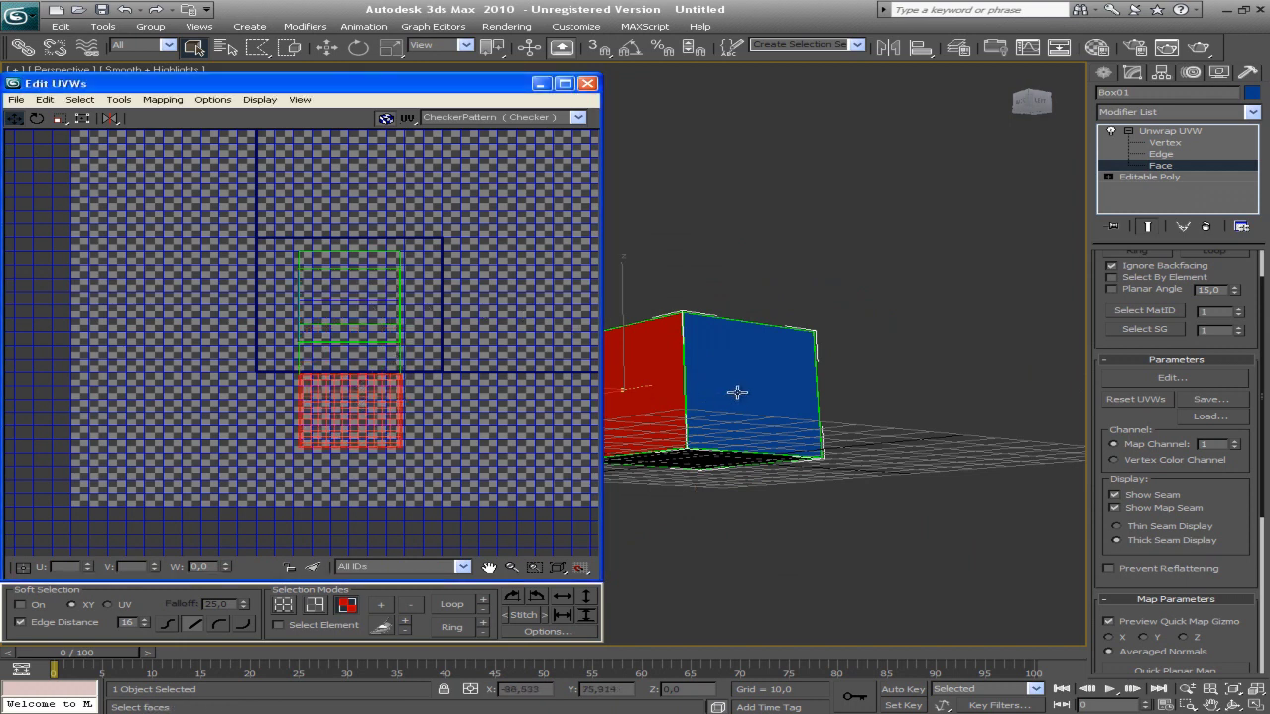
Select the front face and shift its UVs to the left of the stack.
left_click(738, 389)
mouse_move(360, 300)
left_mouse_down()
mouse_move(346, 284)
mouse_move(358, 286)
left_mouse_up()
middle_click_drag(694, 395, 511, 400, "alt")
mouse_move(655, 408)
middle_mouse_down("alt")
mouse_move(694, 392)
mouse_move(666, 391)
middle_mouse_up("alt")
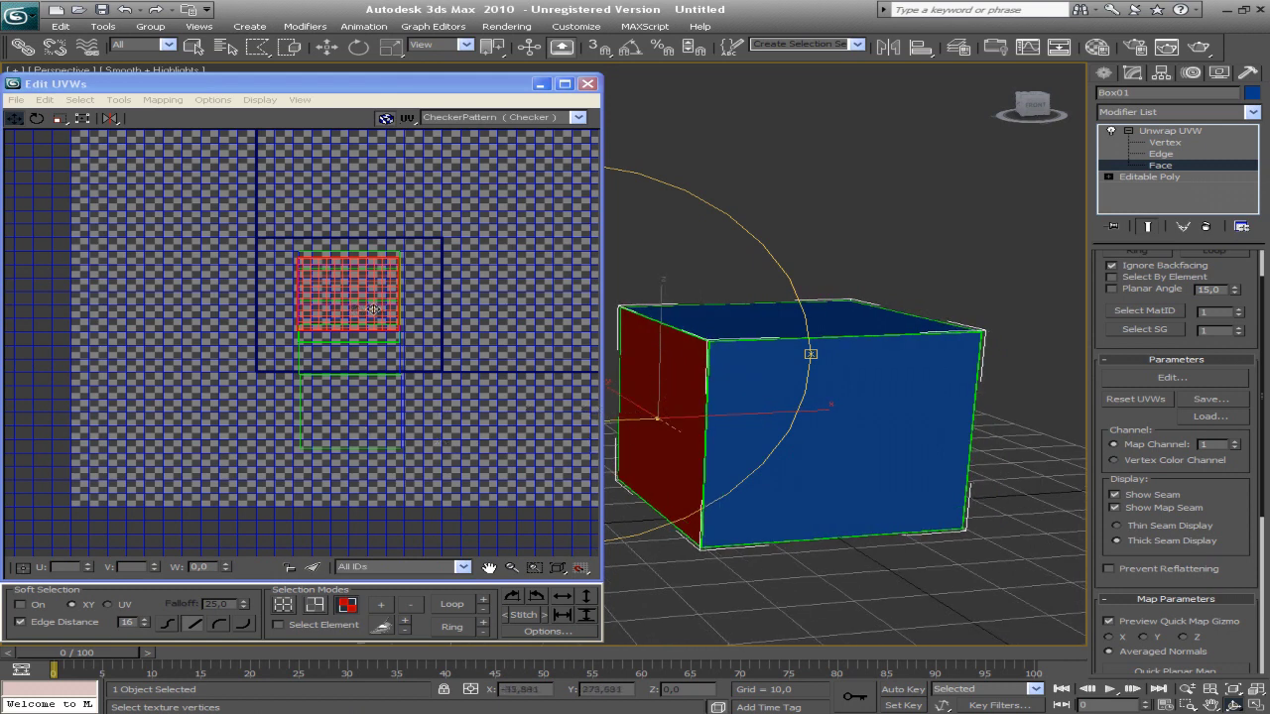
left_click_drag(347, 291, 254, 285)
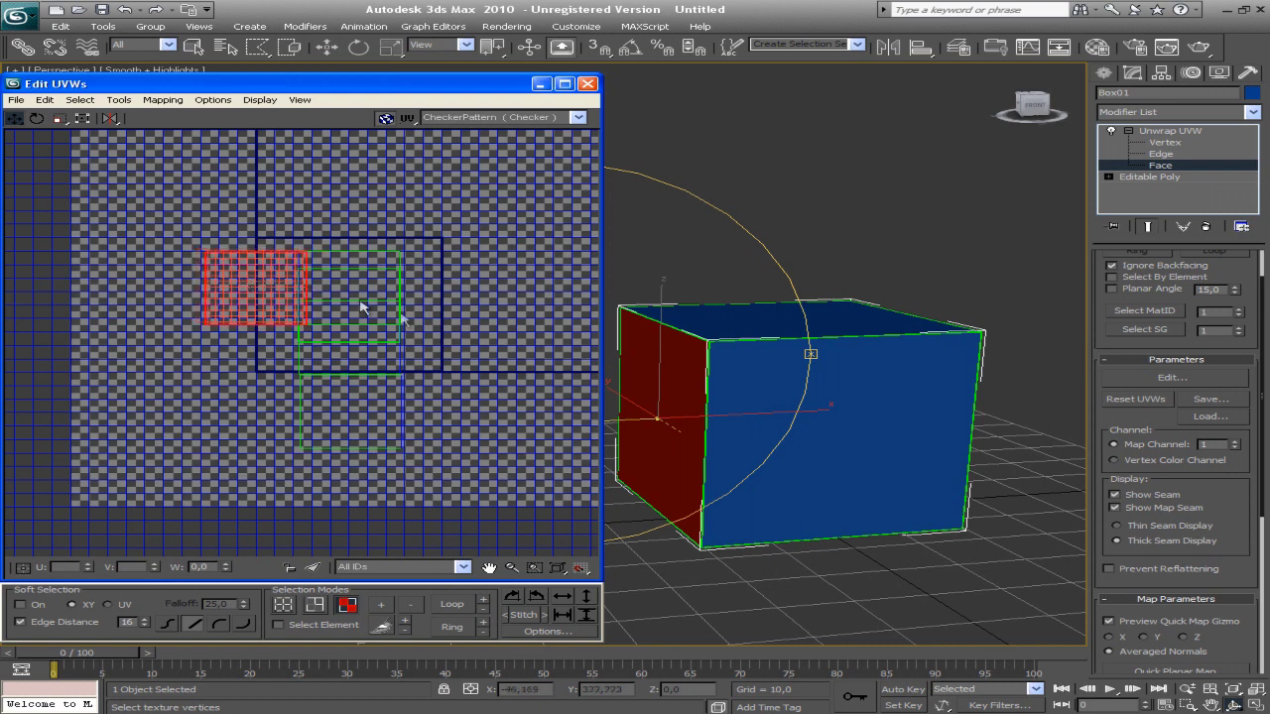
Move the right face's UVs out to the right and the top face's UVs upward.
mouse_move(702, 344)
left_mouse_down()
mouse_move(668, 360)
mouse_move(880, 330)
left_mouse_up()
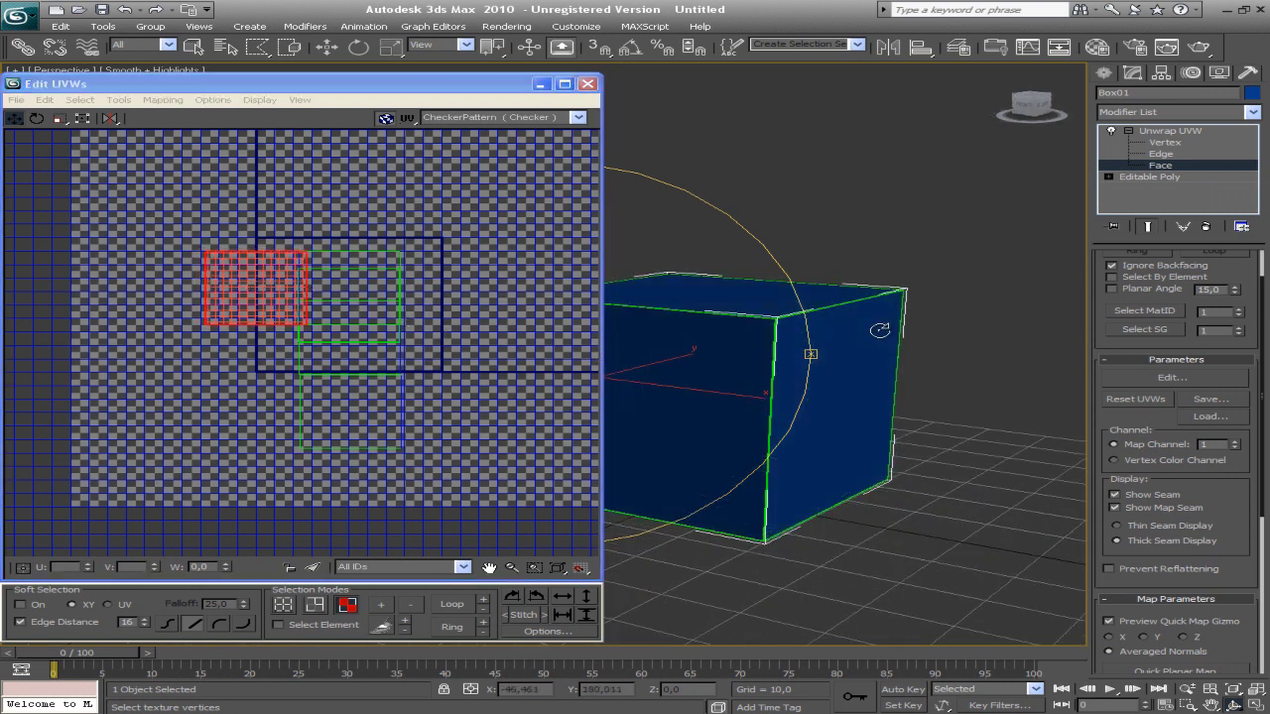
left_click(823, 374)
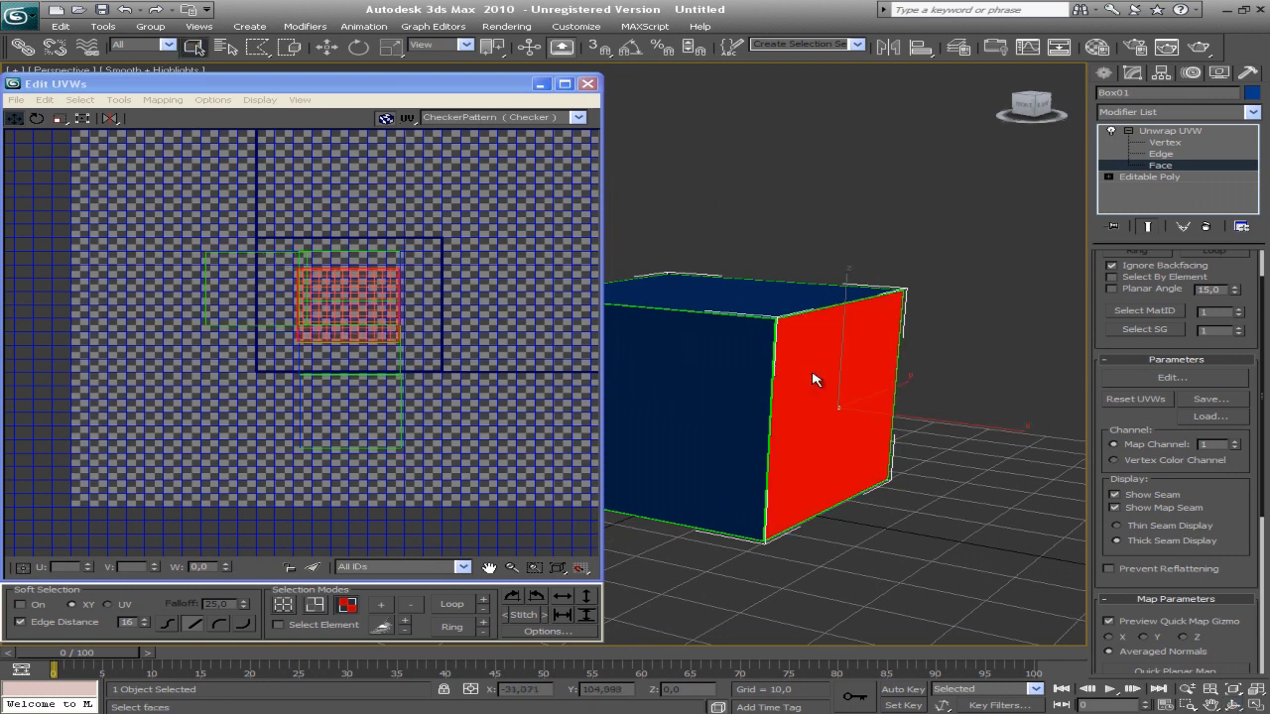
left_click_drag(317, 289, 421, 274)
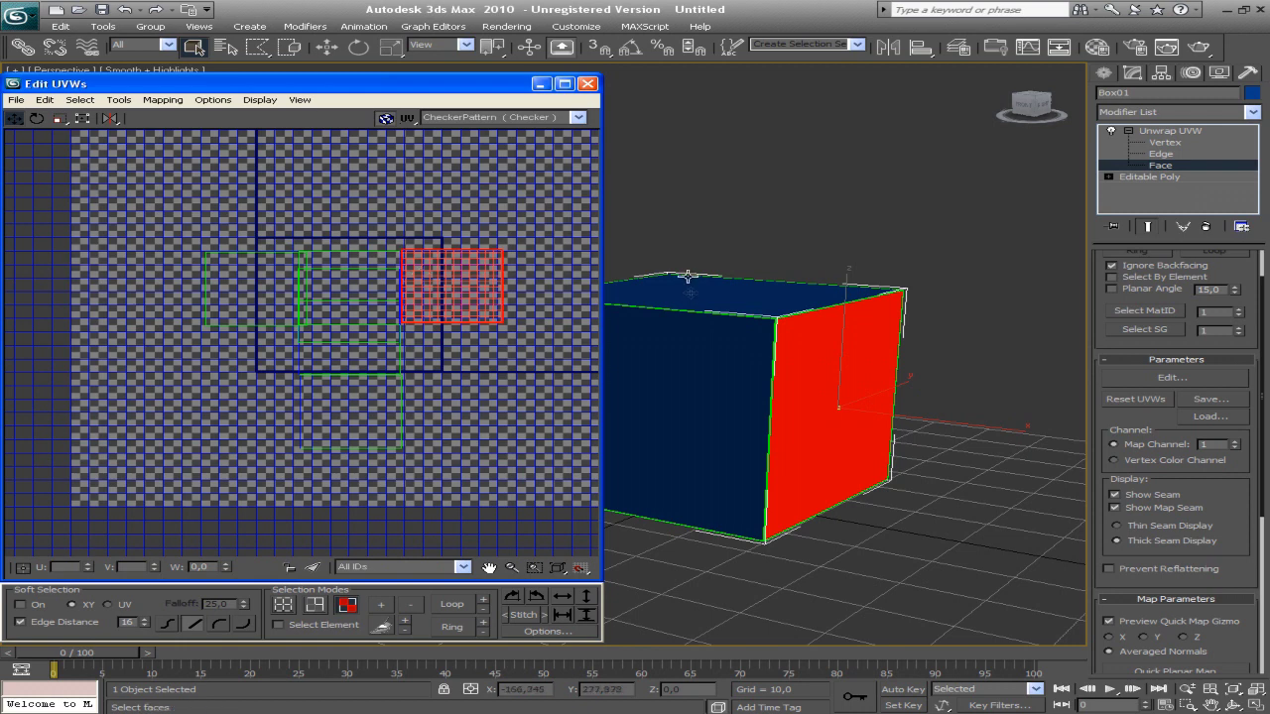
left_click(615, 300)
left_click_drag(365, 300, 369, 210)
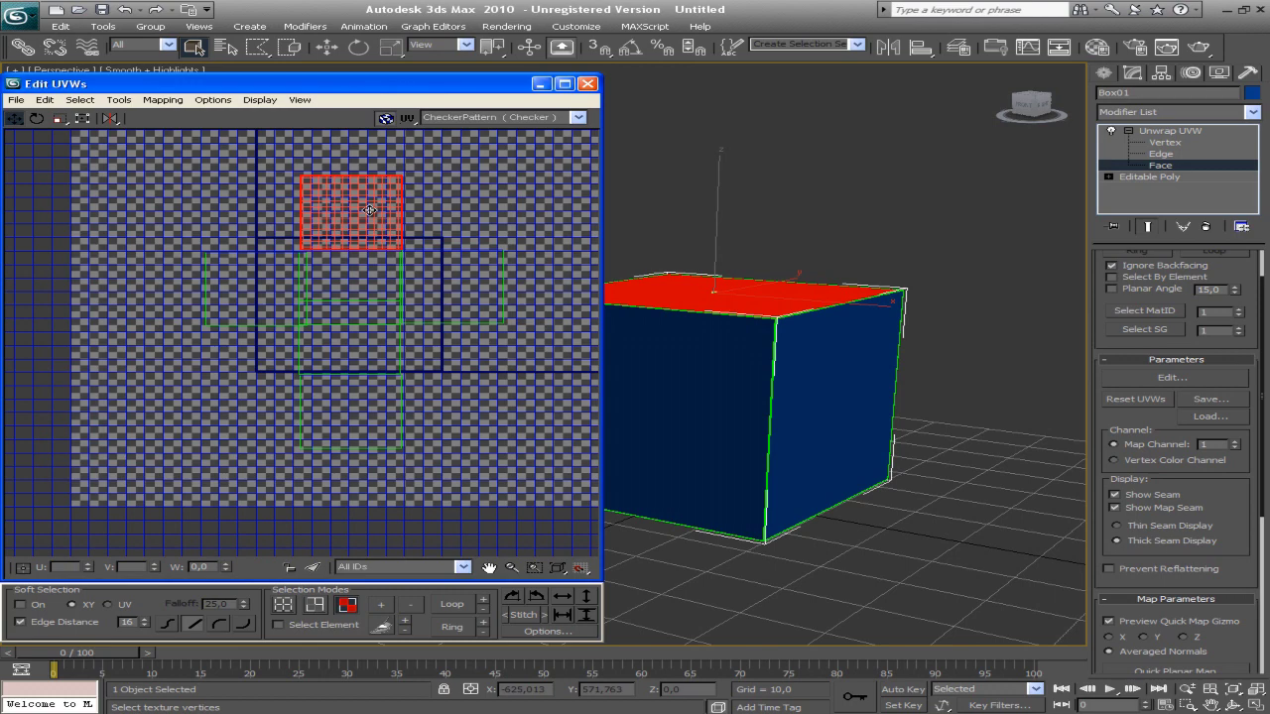
Nudge the front face's UVs slightly higher and maximize the Edit UVWs window.
scroll(386, 351, "up", 1)
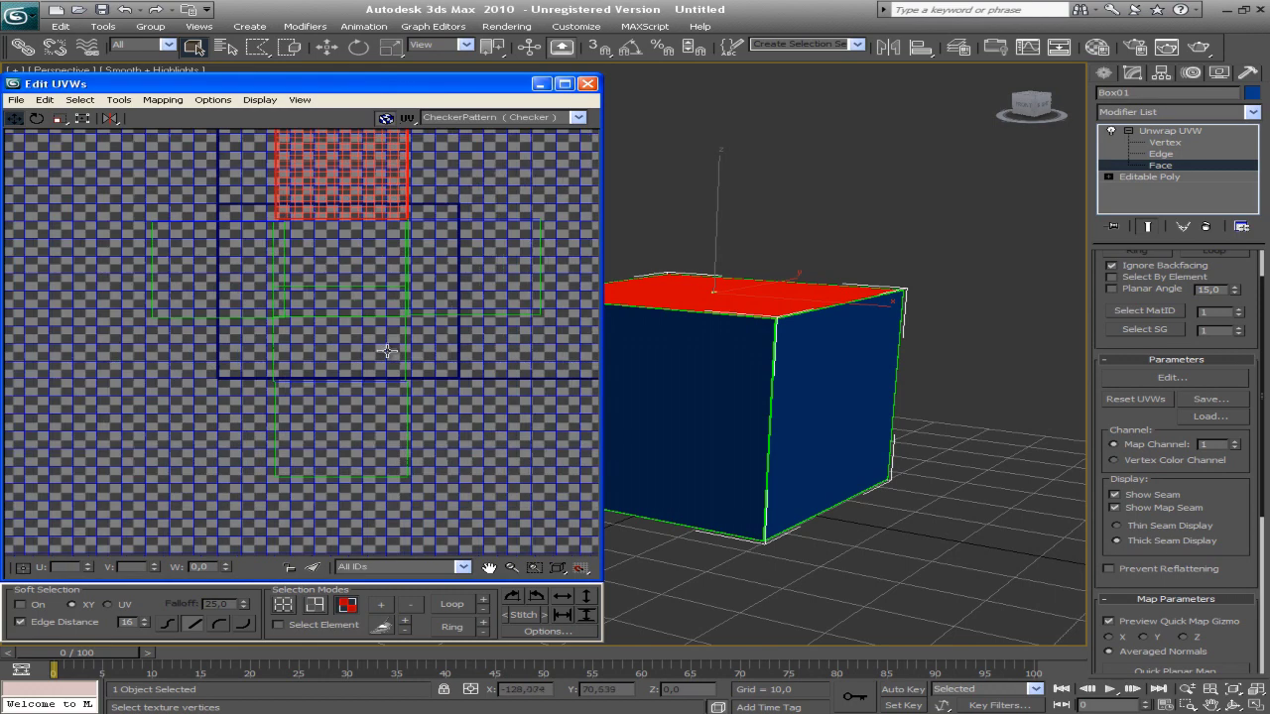
scroll(385, 338, "up", 2)
left_click(300, 260)
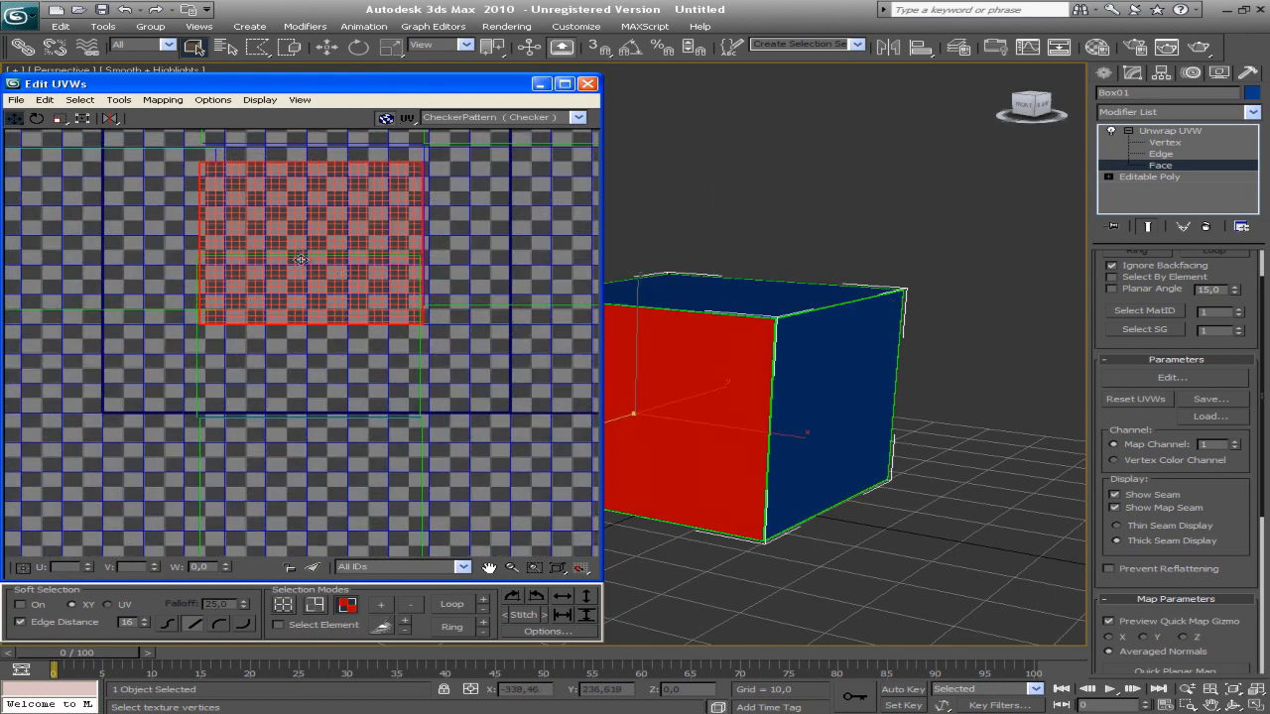
left_click_drag(301, 260, 298, 244)
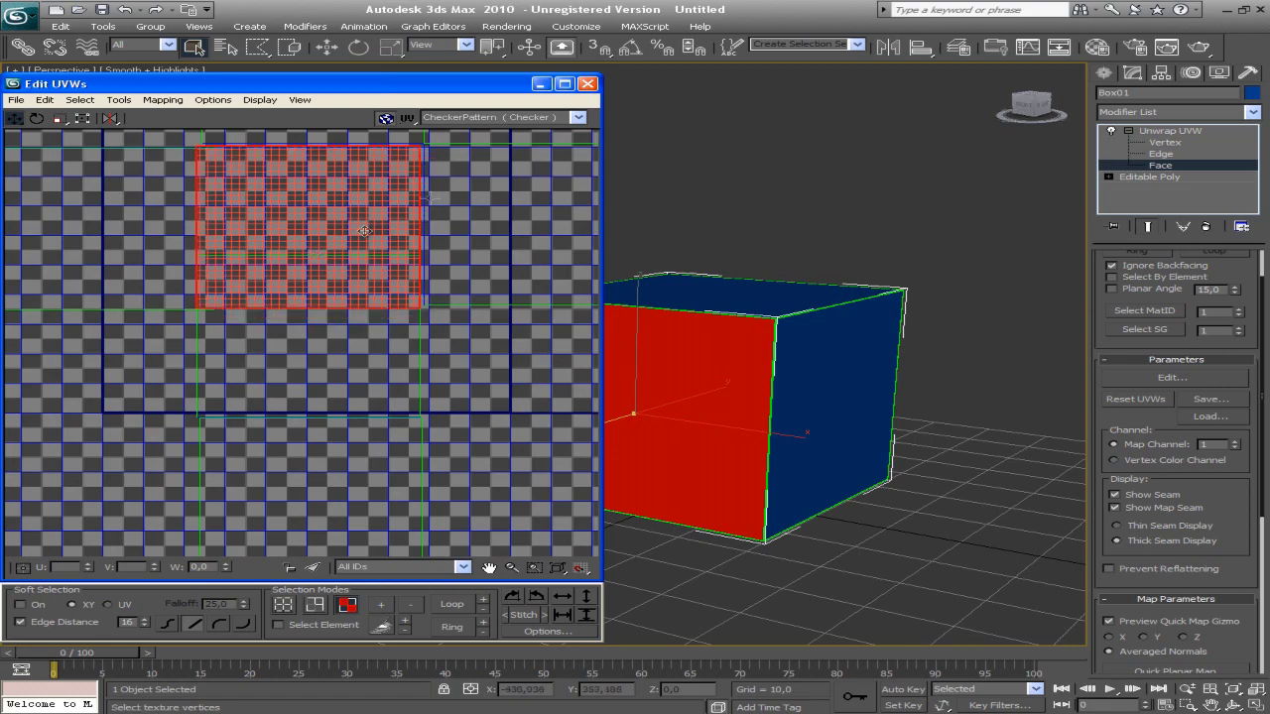
left_click(567, 83)
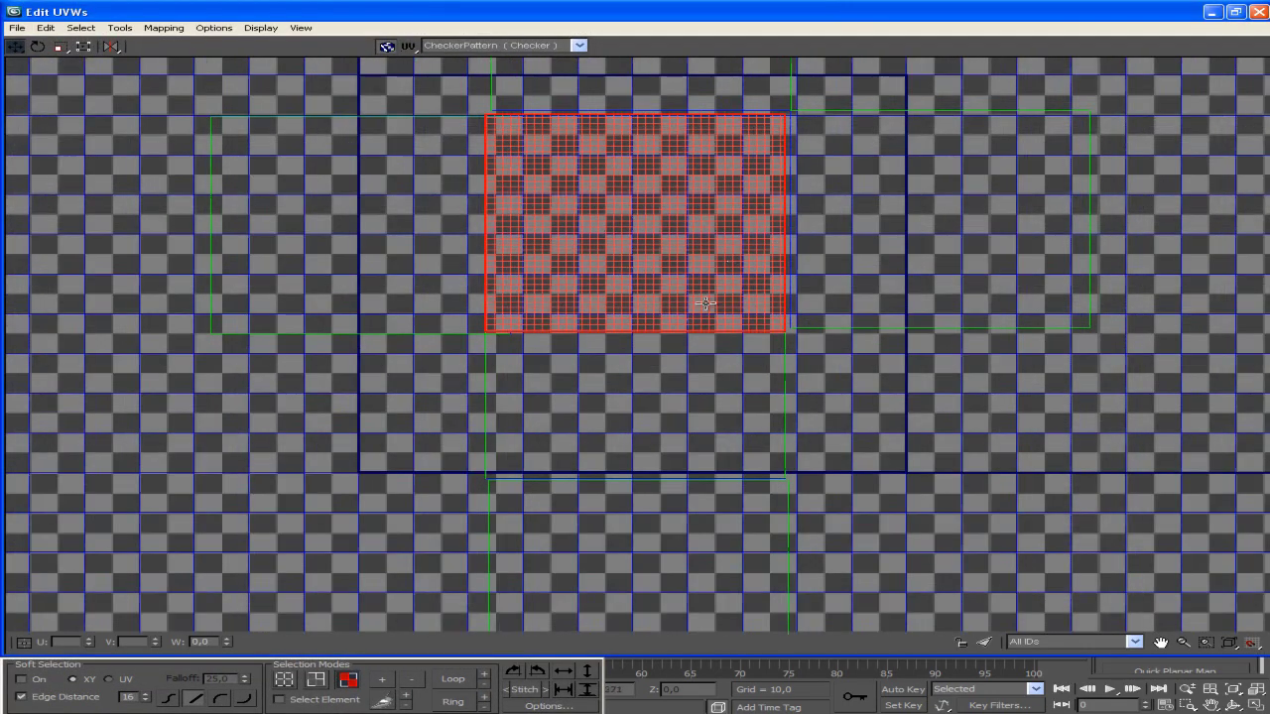
Try several left and right positions for the face block beside the central square, undoing with Ctrl+Z.
scroll(827, 258, "down", 2)
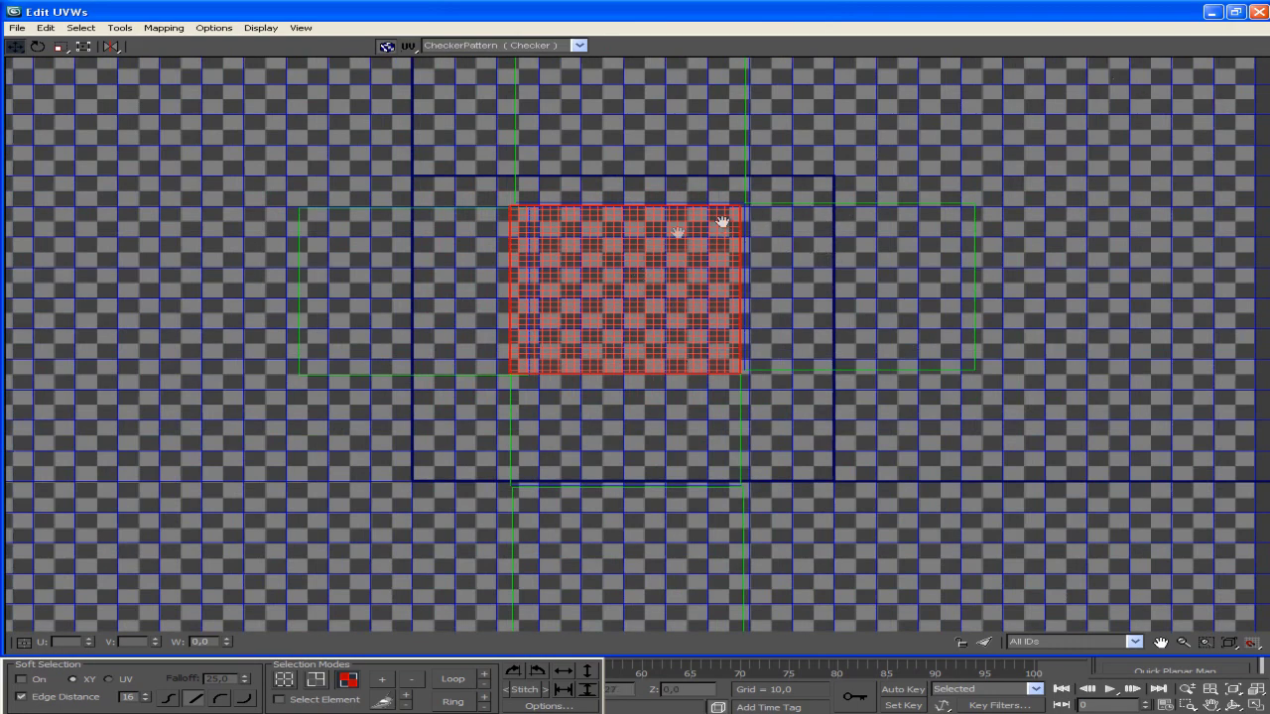
middle_click_drag(723, 218, 621, 291)
scroll(621, 291, "up", 2)
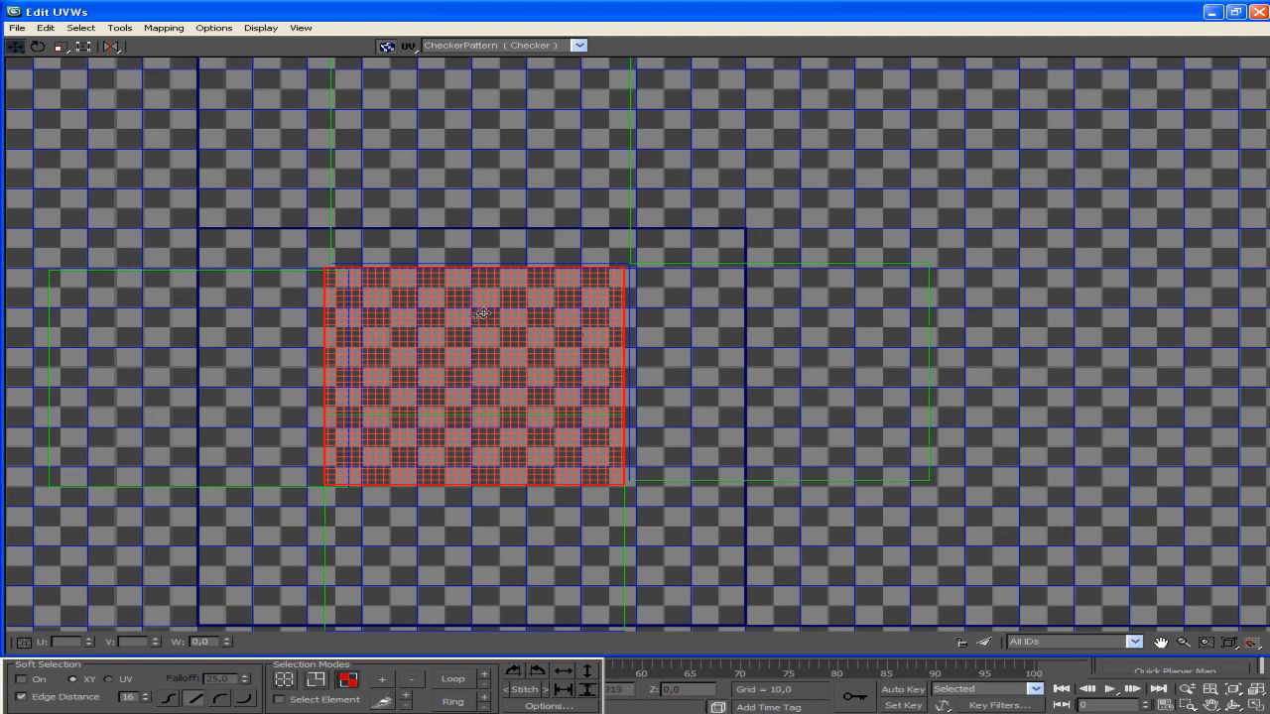
left_click_drag(488, 356, 758, 345)
key("ctrl+z")
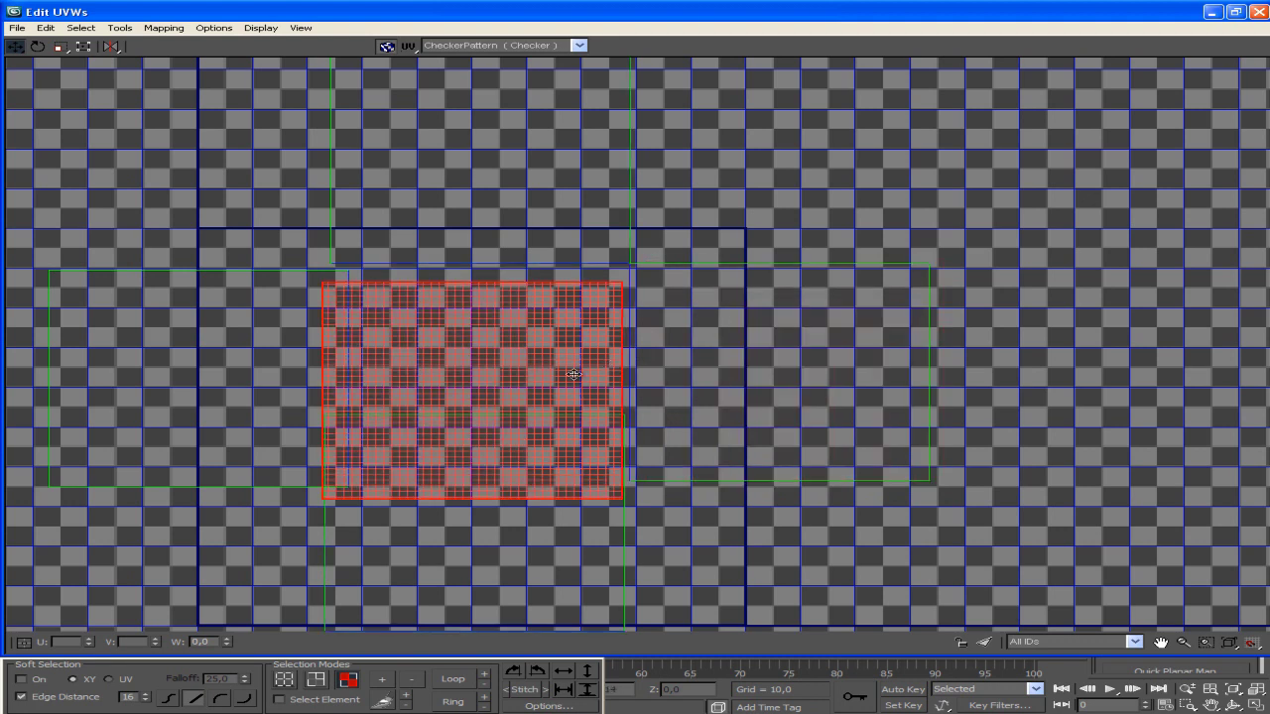
left_click_drag(483, 362, 489, 340)
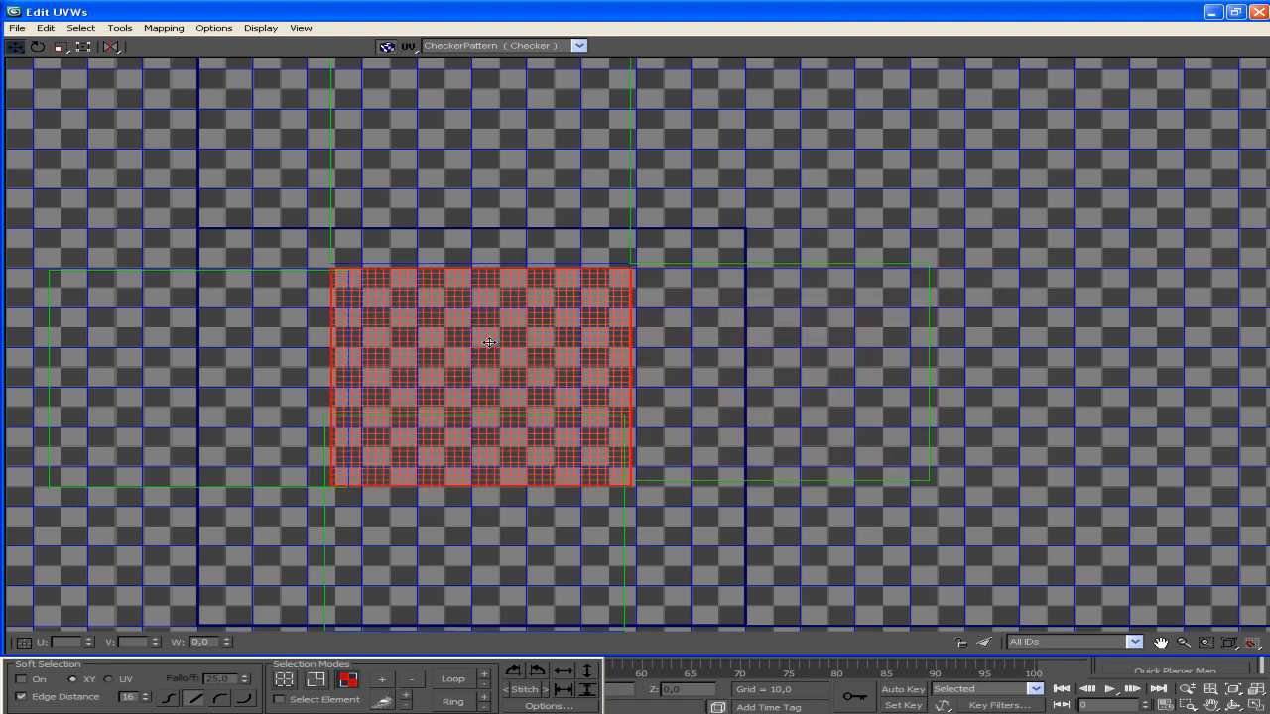
left_click_drag(489, 340, 487, 340)
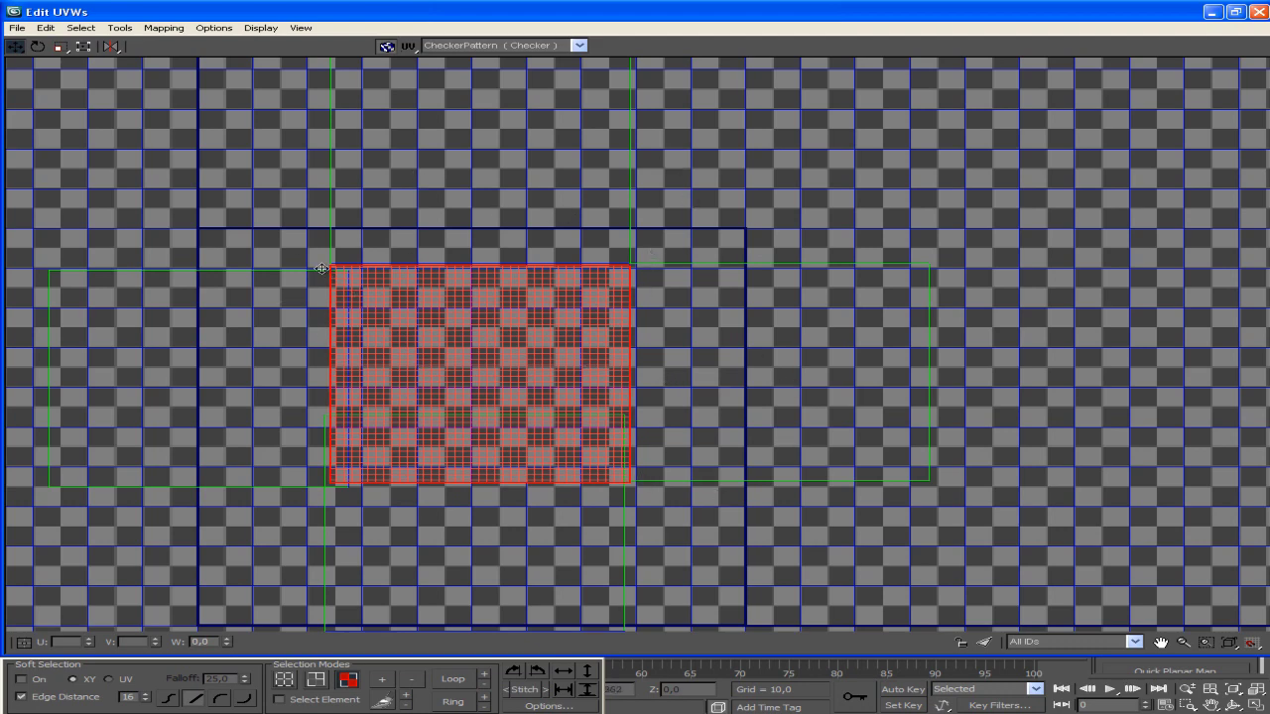
middle_click_drag(320, 268, 496, 283)
left_click_drag(359, 335, 337, 336)
key("ctrl+z")
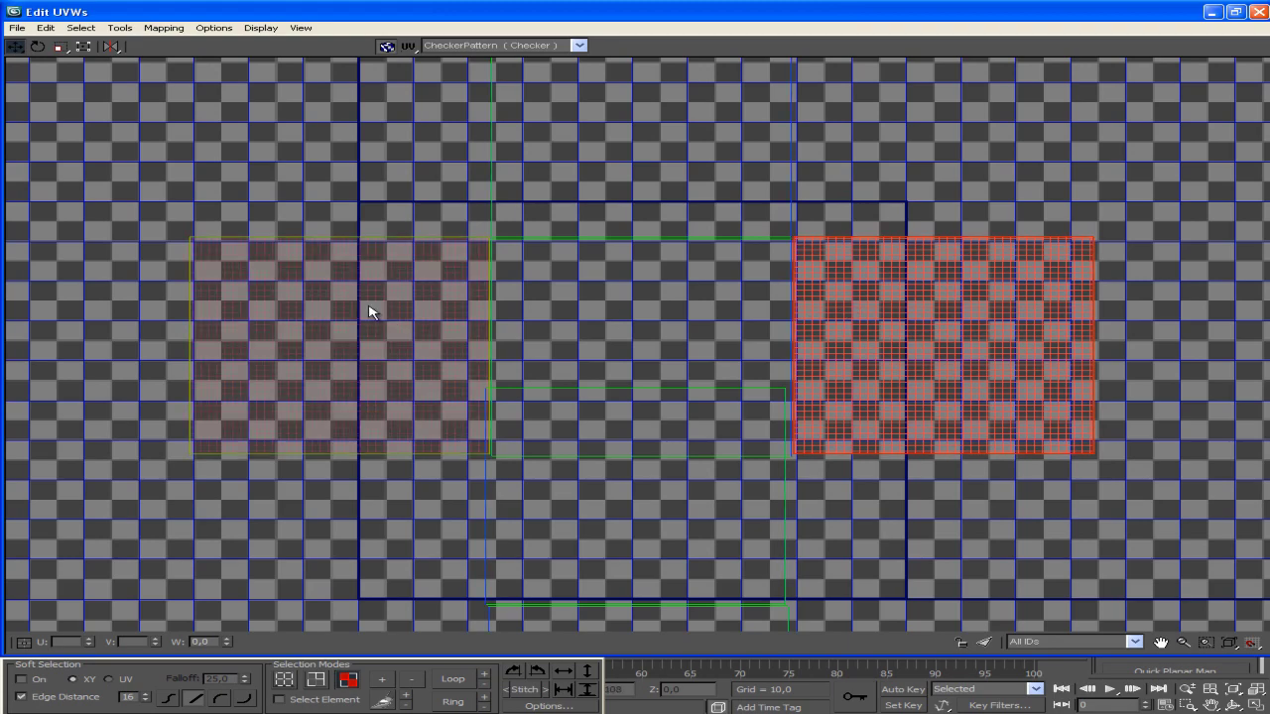
Redo the block's last position, then drag it into the central column directly beneath the central square.
key("ctrl+y")
middle_click_drag(703, 372, 703, 142)
scroll(640, 332, "down", 2)
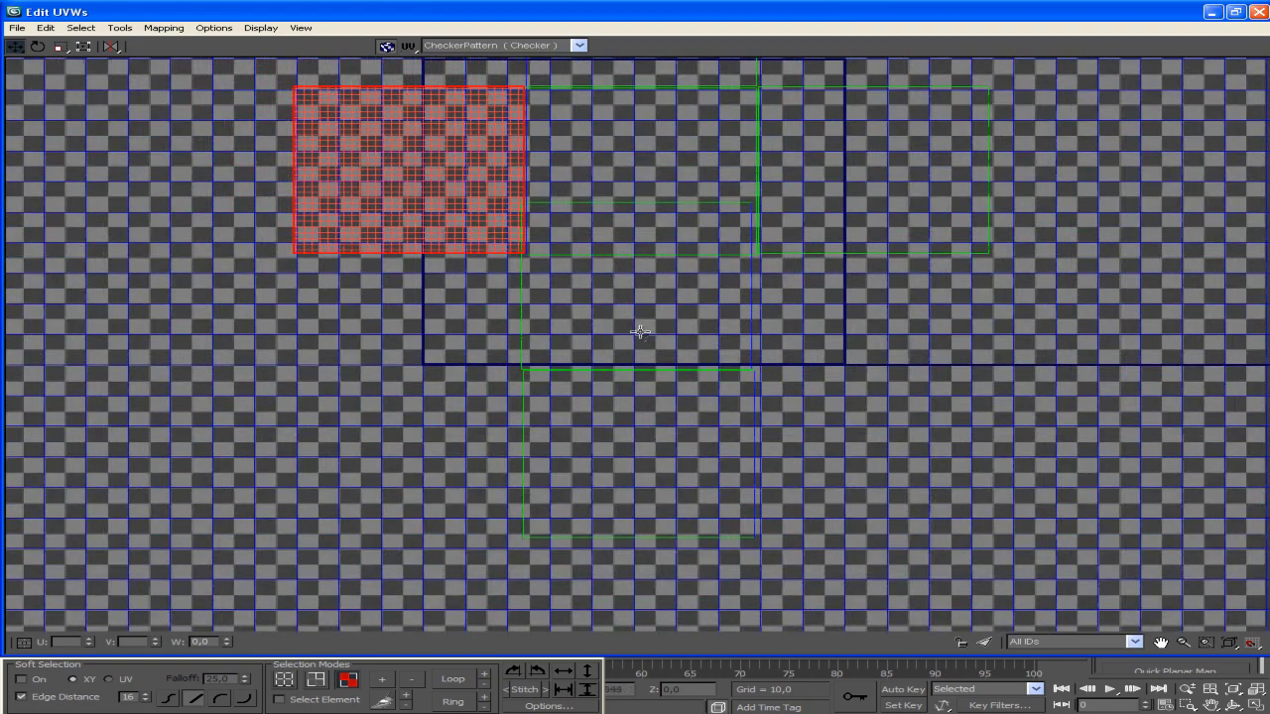
middle_click_drag(658, 304, 686, 188)
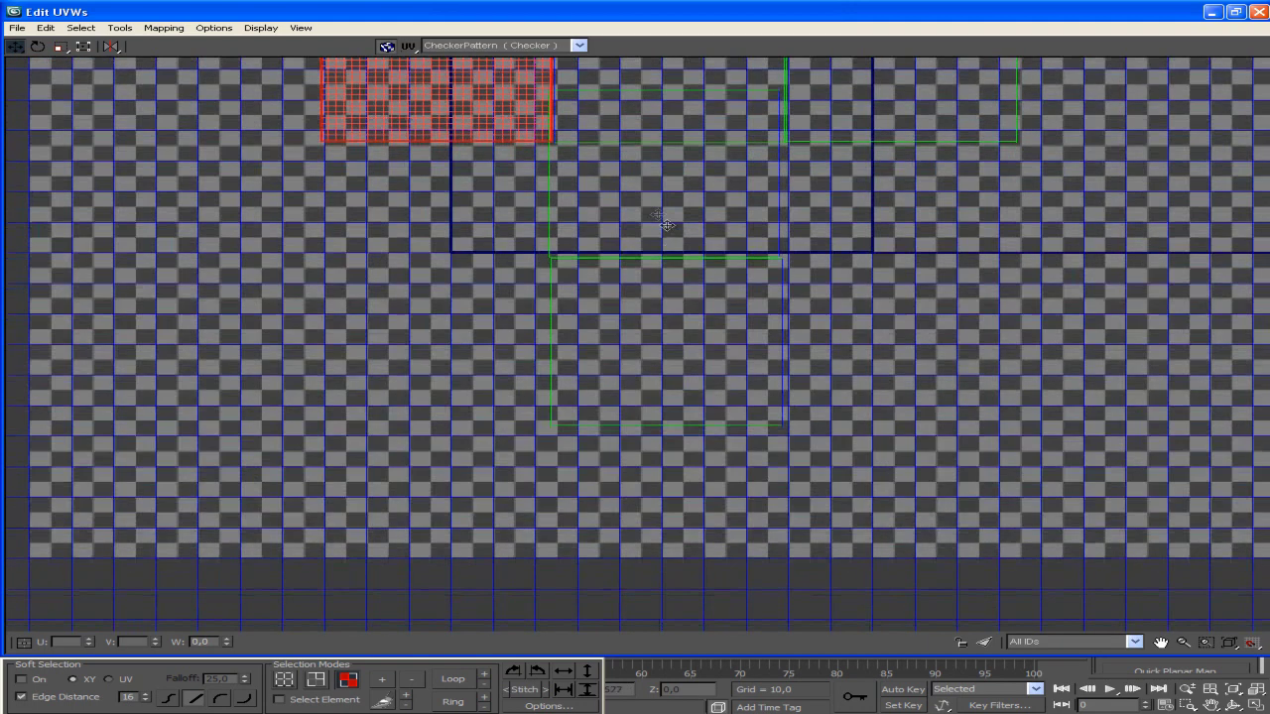
mouse_move(424, 78)
left_mouse_down()
mouse_move(657, 226)
mouse_move(654, 243)
left_mouse_up()
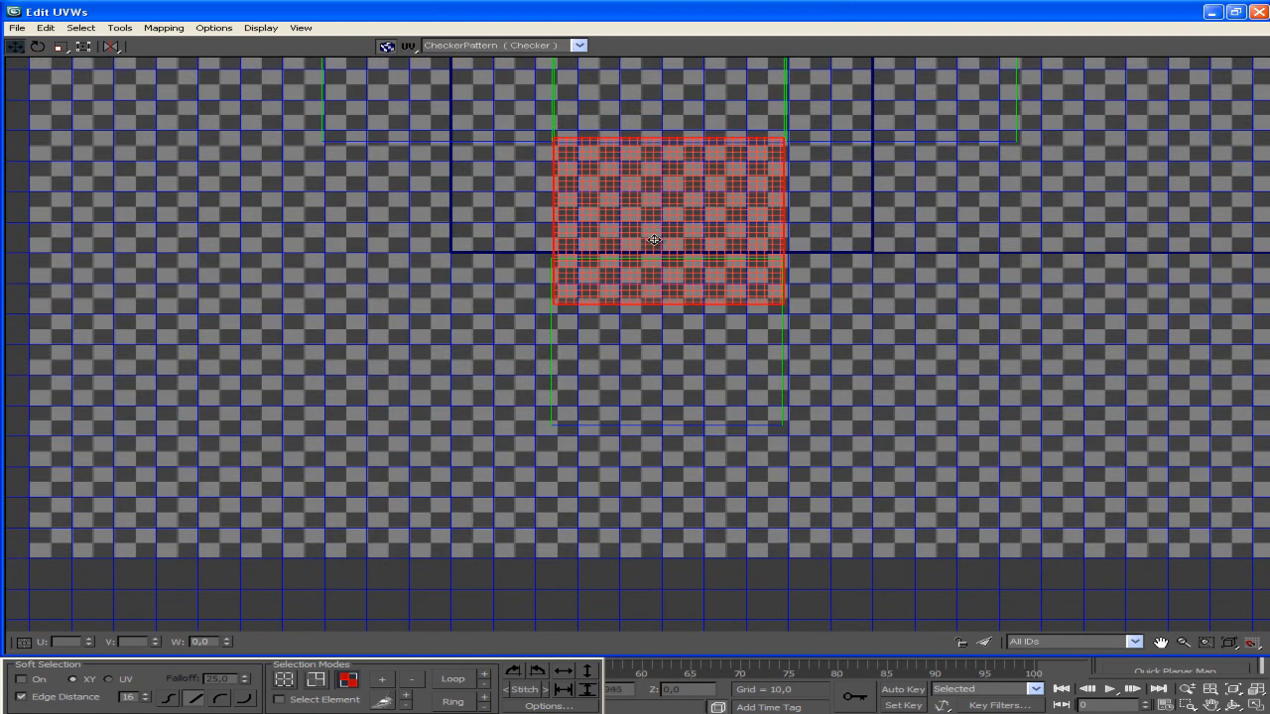
left_click_drag(655, 243, 658, 239)
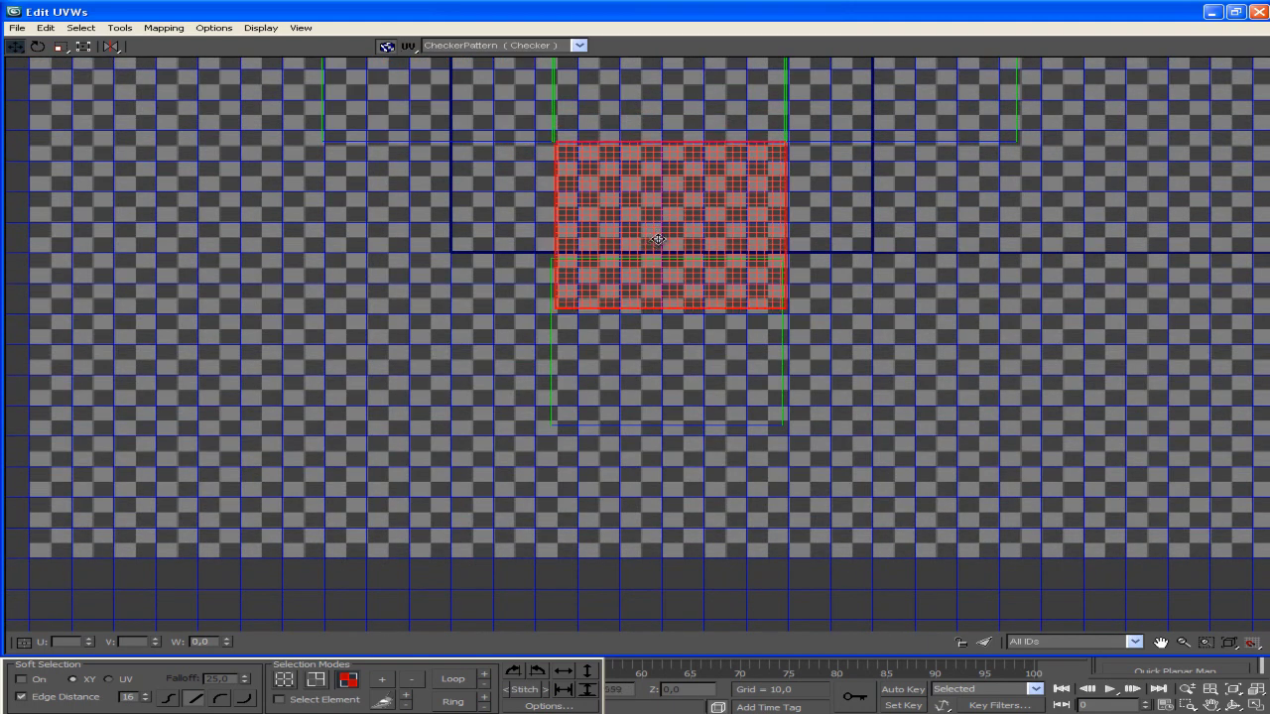
left_click_drag(640, 347, 639, 406)
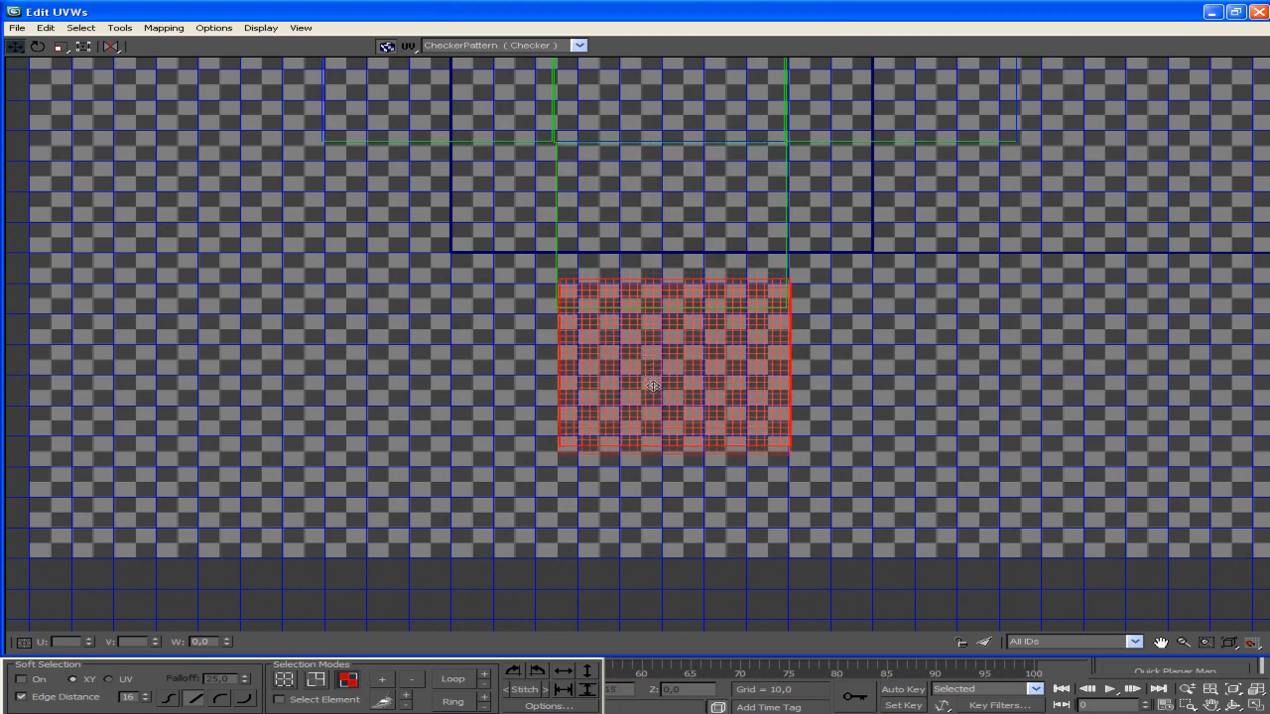
left_click_drag(638, 406, 651, 407)
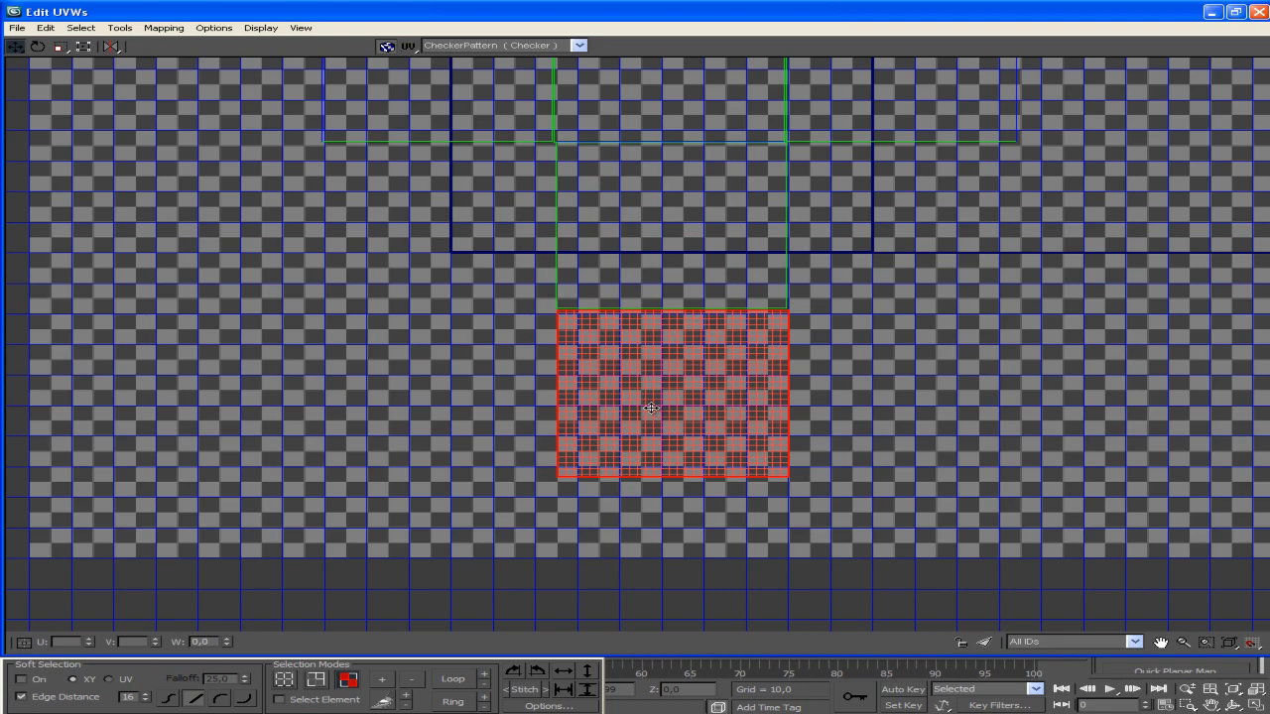
mouse_move(677, 190)
middle_mouse_down()
mouse_move(603, 365)
mouse_move(615, 304)
middle_mouse_up()
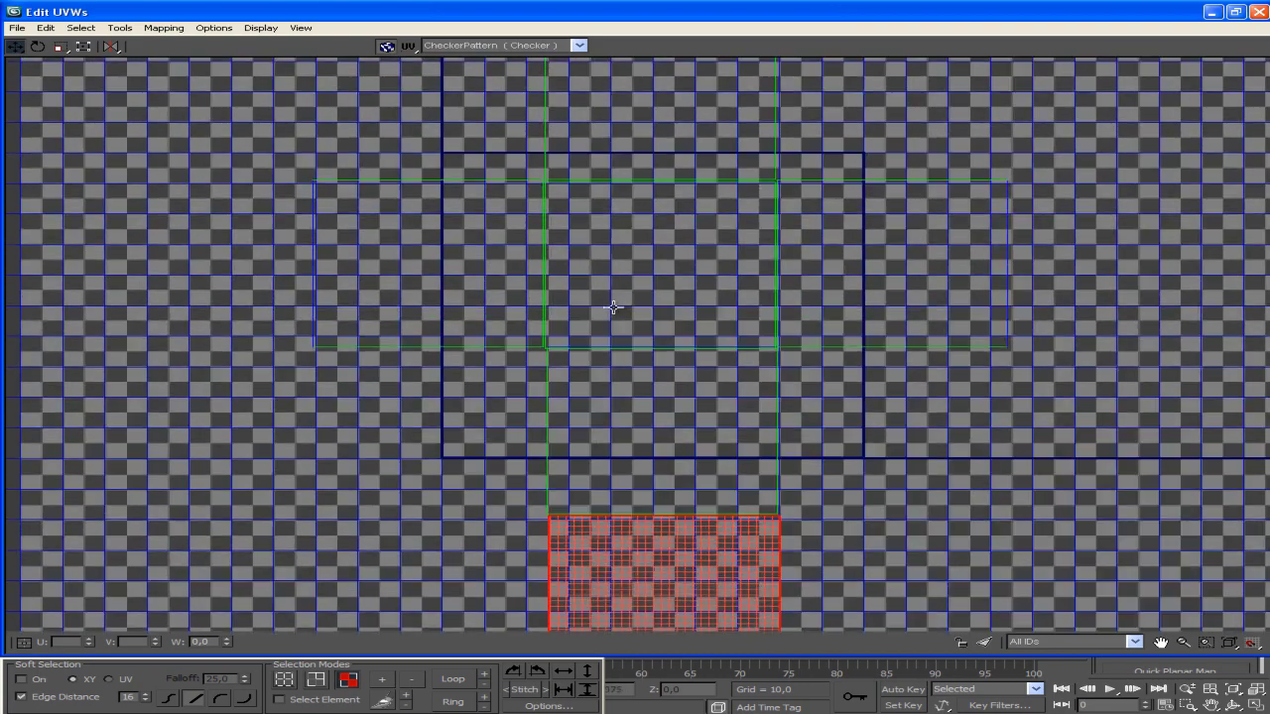
Zoom in on the layout edges and select the lower-right face's UV block.
scroll(626, 294, "up", 5)
scroll(624, 297, "up", 4)
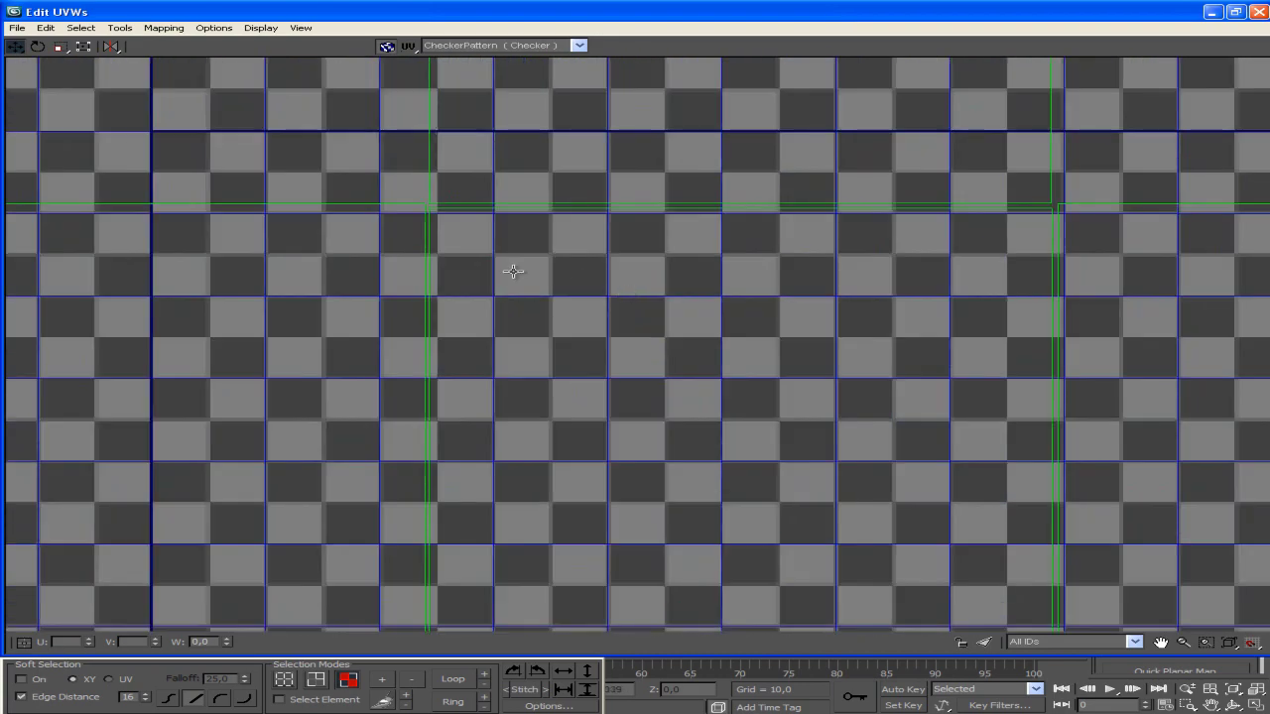
middle_click_drag(453, 248, 484, 226)
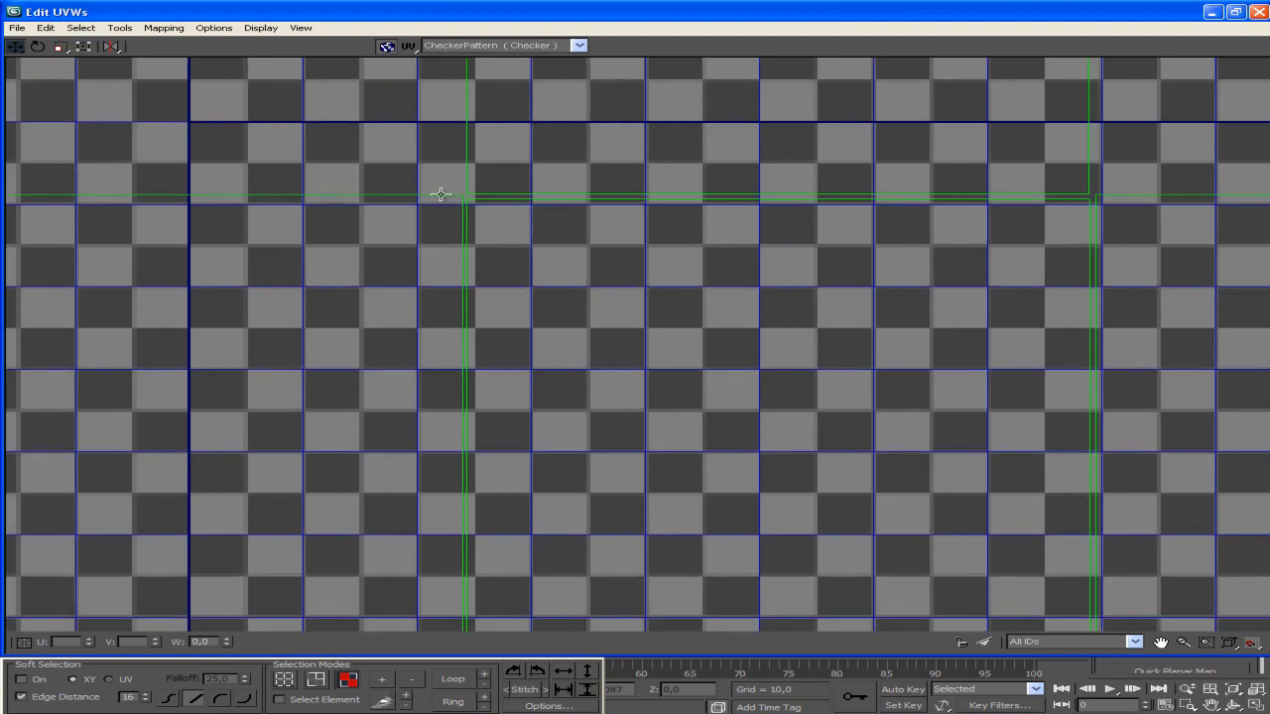
mouse_move(497, 480)
middle_mouse_down()
mouse_move(516, 298)
mouse_move(397, 459)
middle_mouse_up()
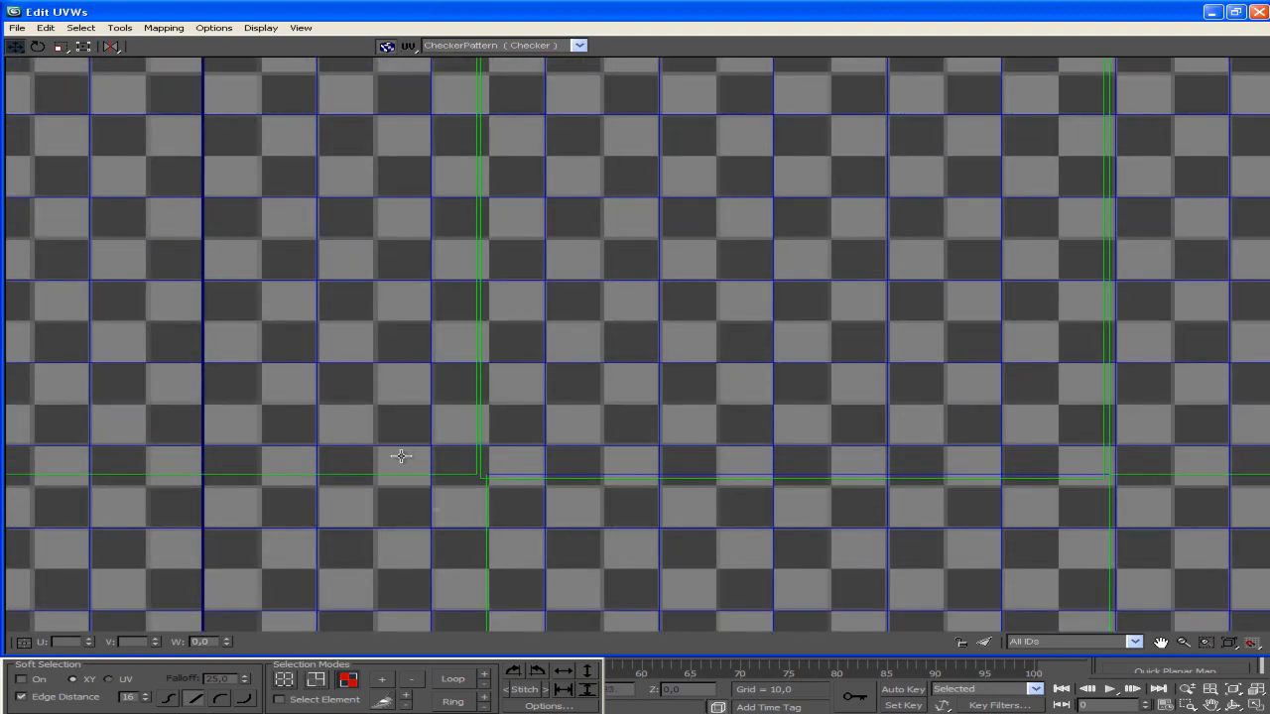
middle_click_drag(576, 472, 615, 419)
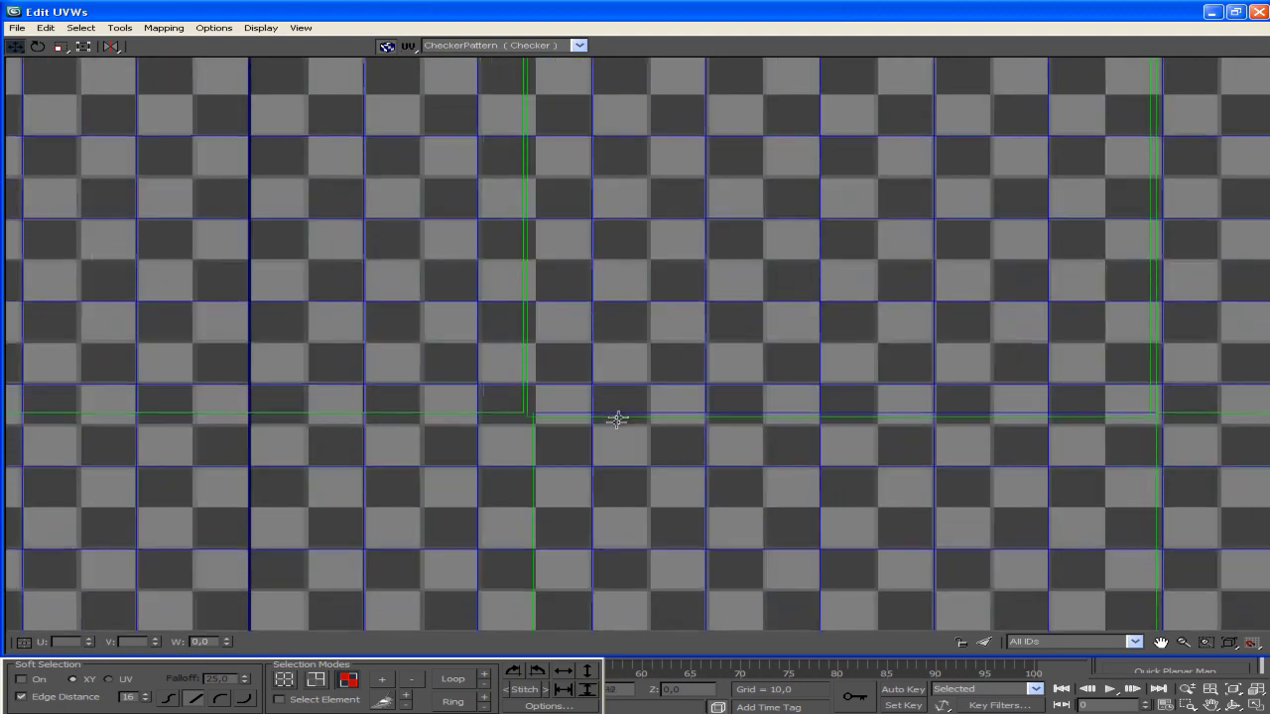
left_click(603, 489)
left_click_drag(600, 490, 601, 491)
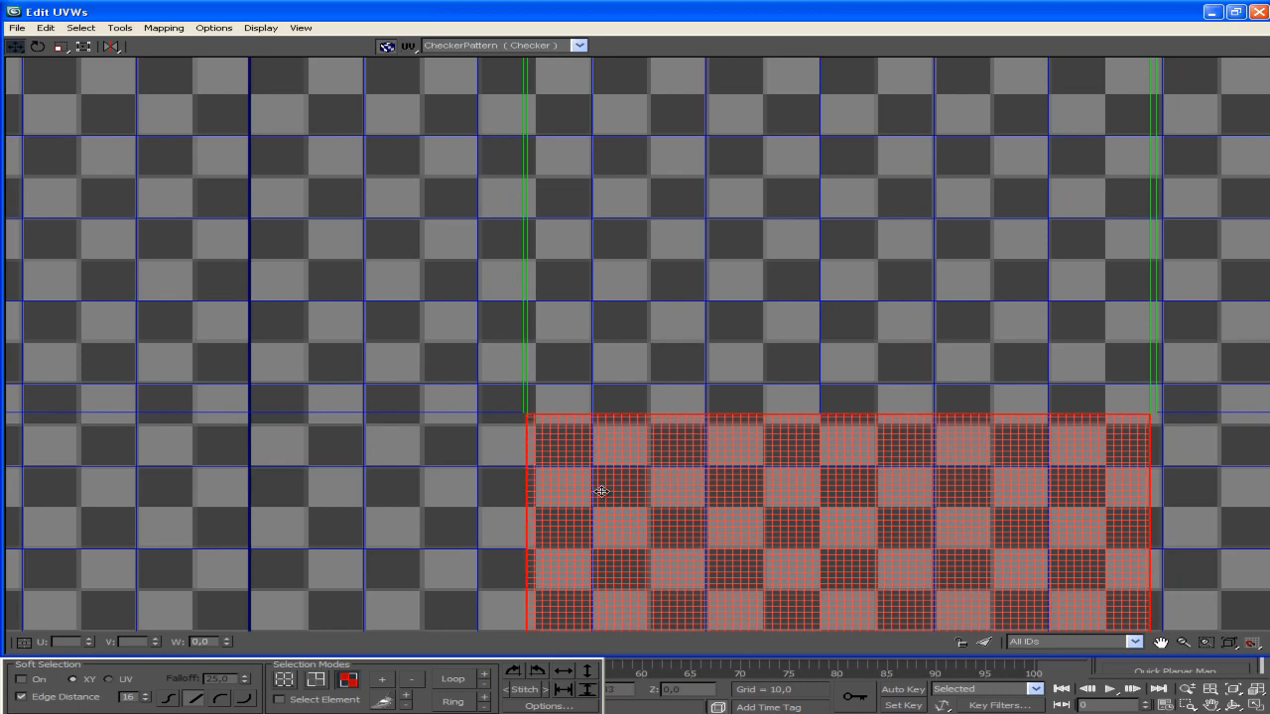
Drag the block down flush beneath the central square, aligned with its column.
scroll(754, 400, "down", 1)
scroll(751, 396, "down", 1)
middle_click_drag(629, 508, 610, 212)
left_click_drag(734, 214, 728, 485)
middle_click_drag(751, 546, 731, 581)
scroll(744, 378, "up", 2)
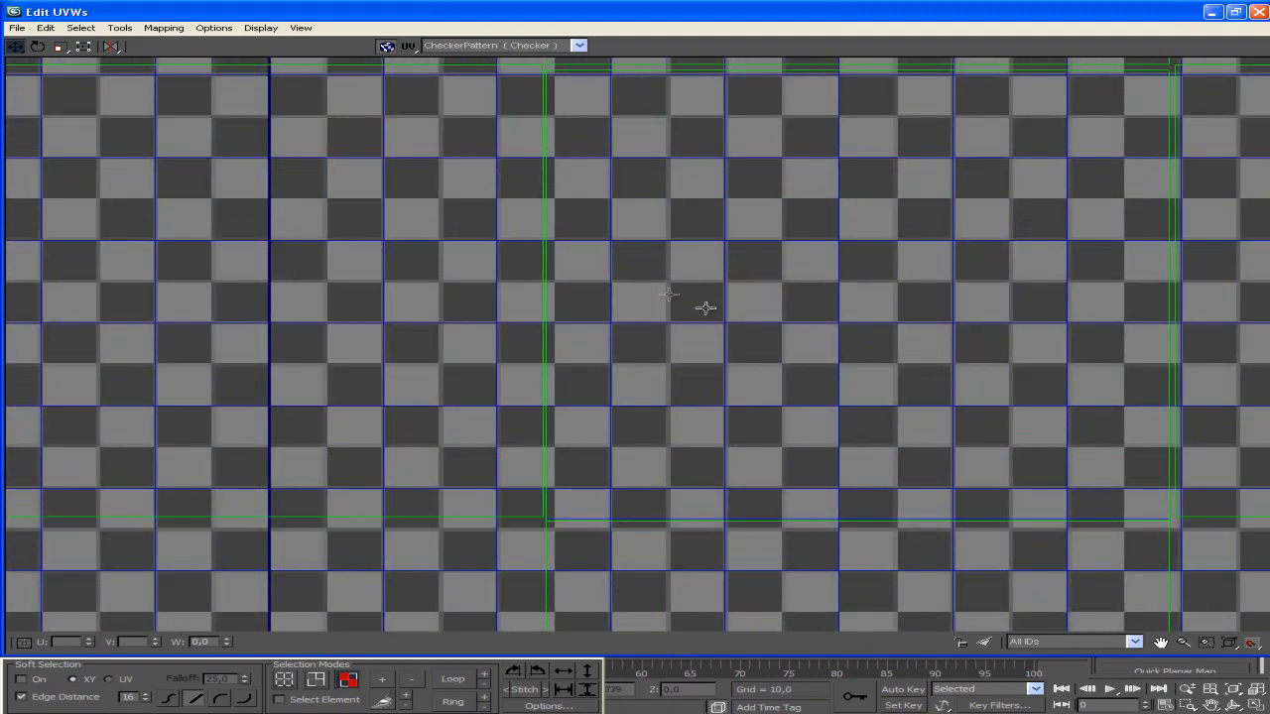
In Vertex mode, pick the corner vertex where the seam lines cross.
left_click(316, 682)
scroll(620, 310, "down", 2)
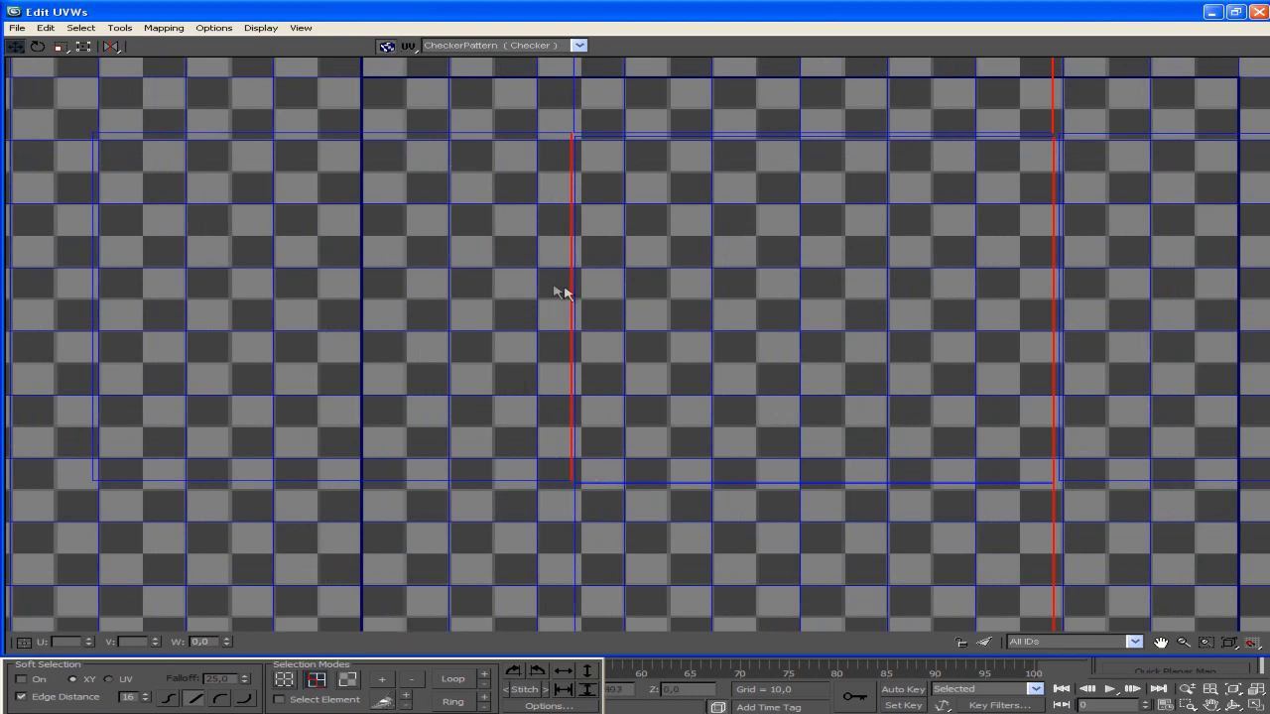
left_click(285, 683)
scroll(416, 278, "up", 3)
scroll(476, 286, "up", 1)
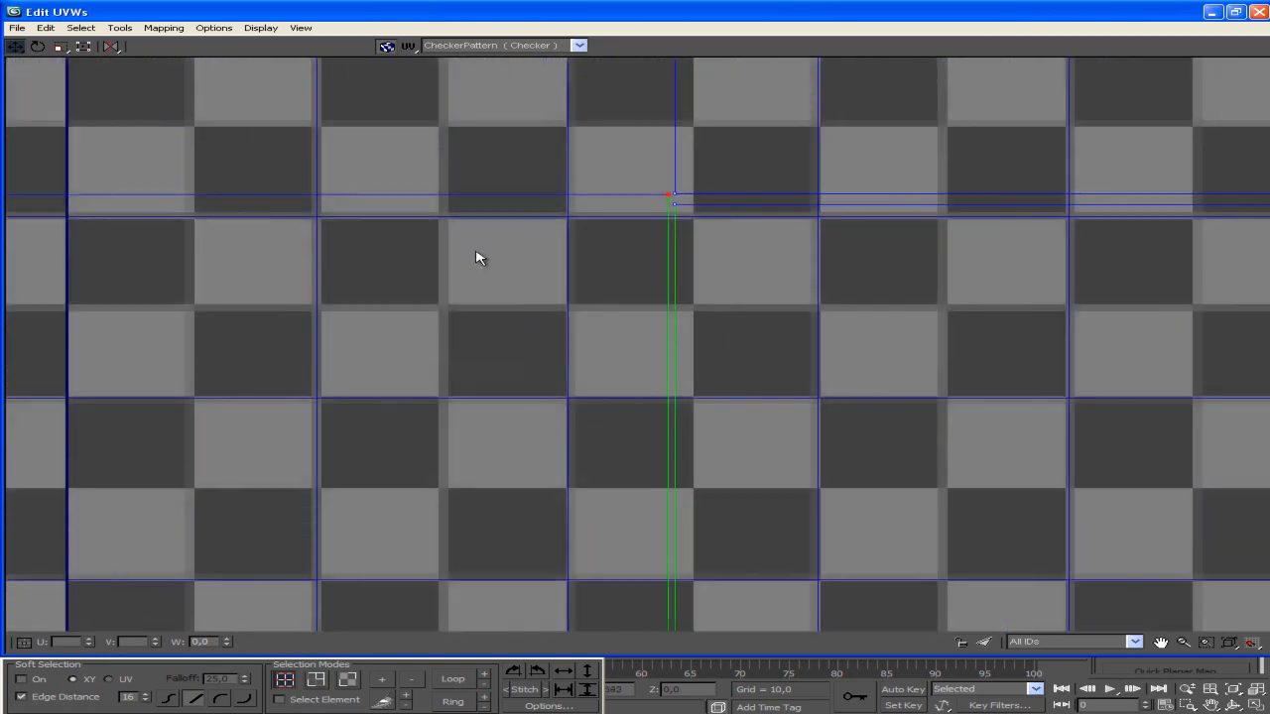
left_click_drag(674, 194, 679, 197)
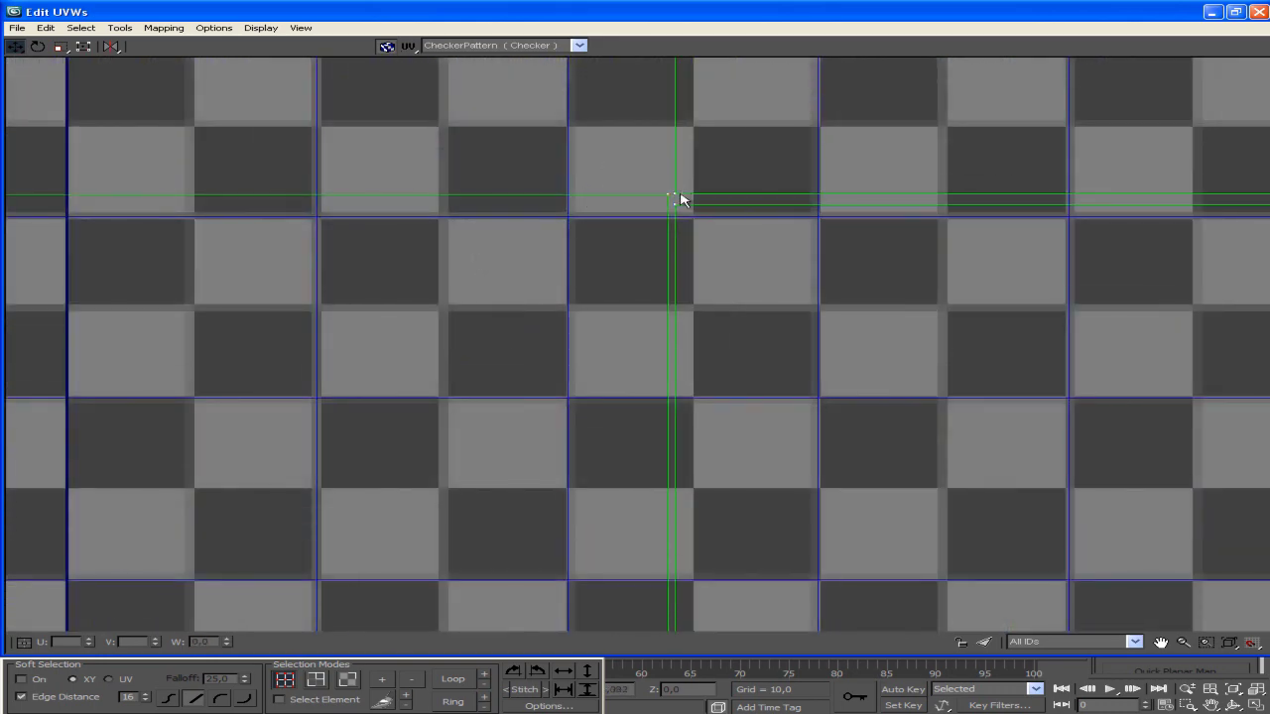
left_click(675, 204)
scroll(749, 357, "down", 2)
scroll(721, 327, "up", 3)
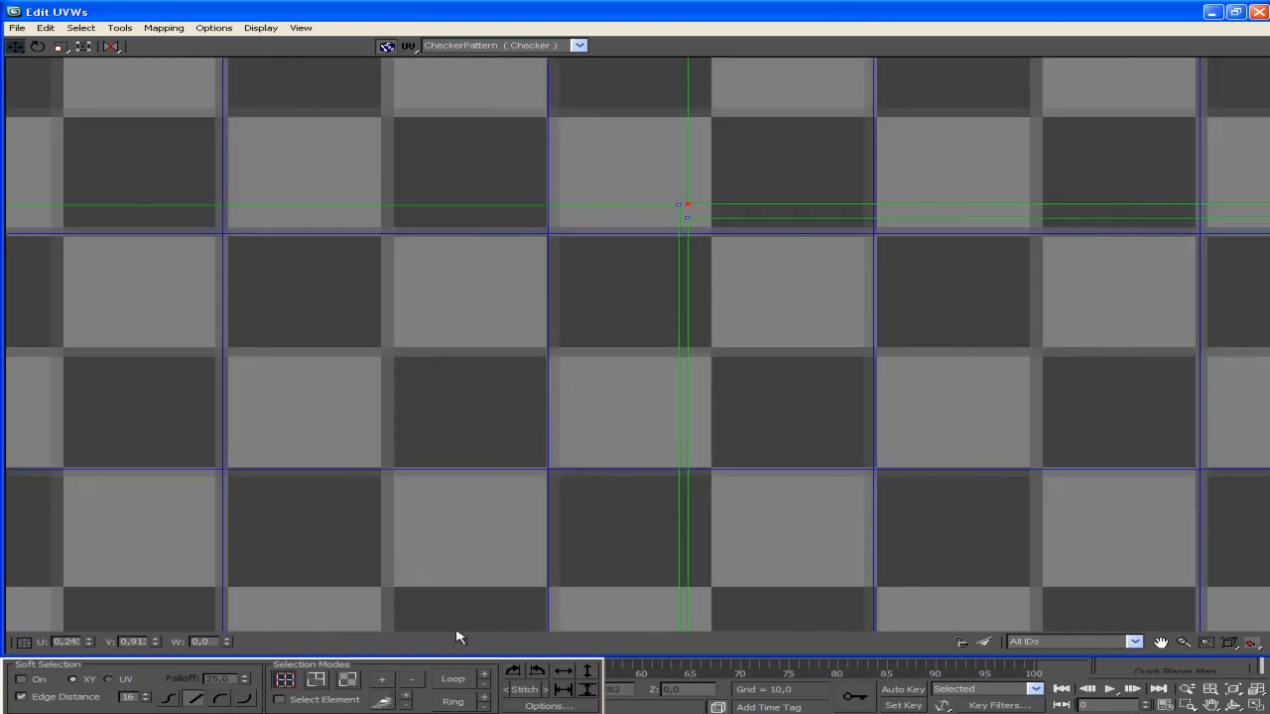
left_click(317, 680)
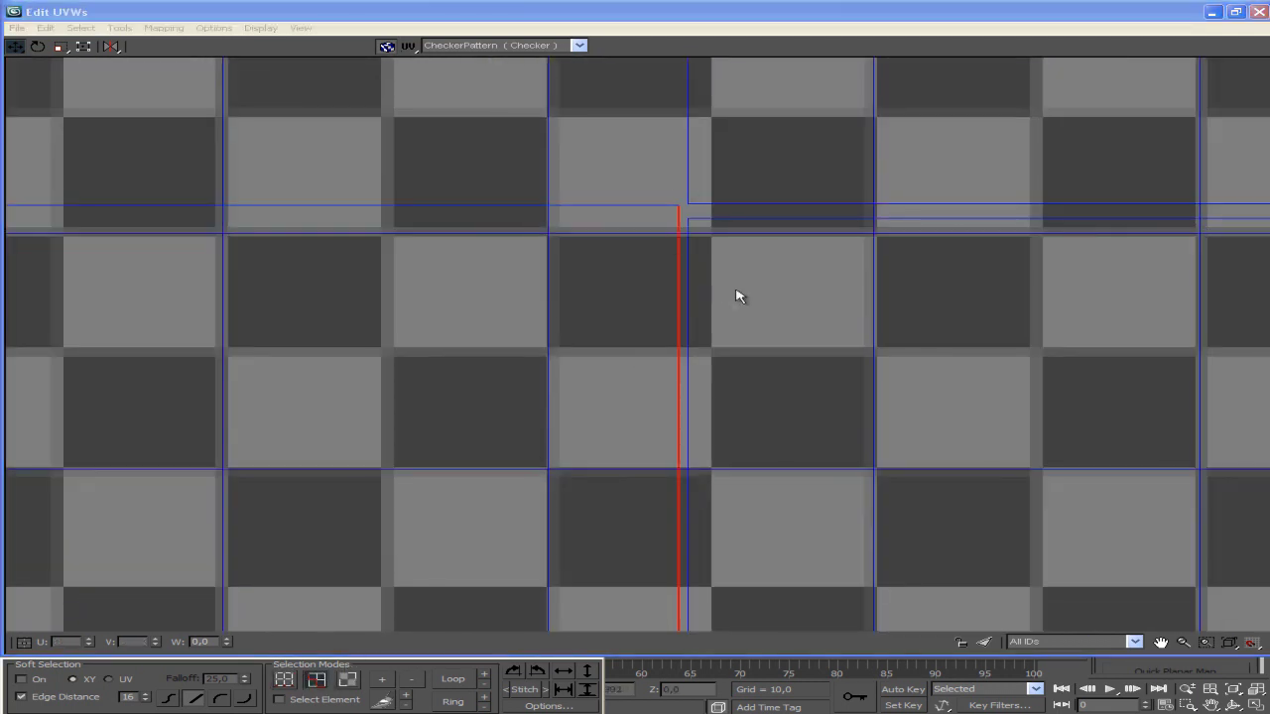
left_click(284, 680)
left_click(684, 204)
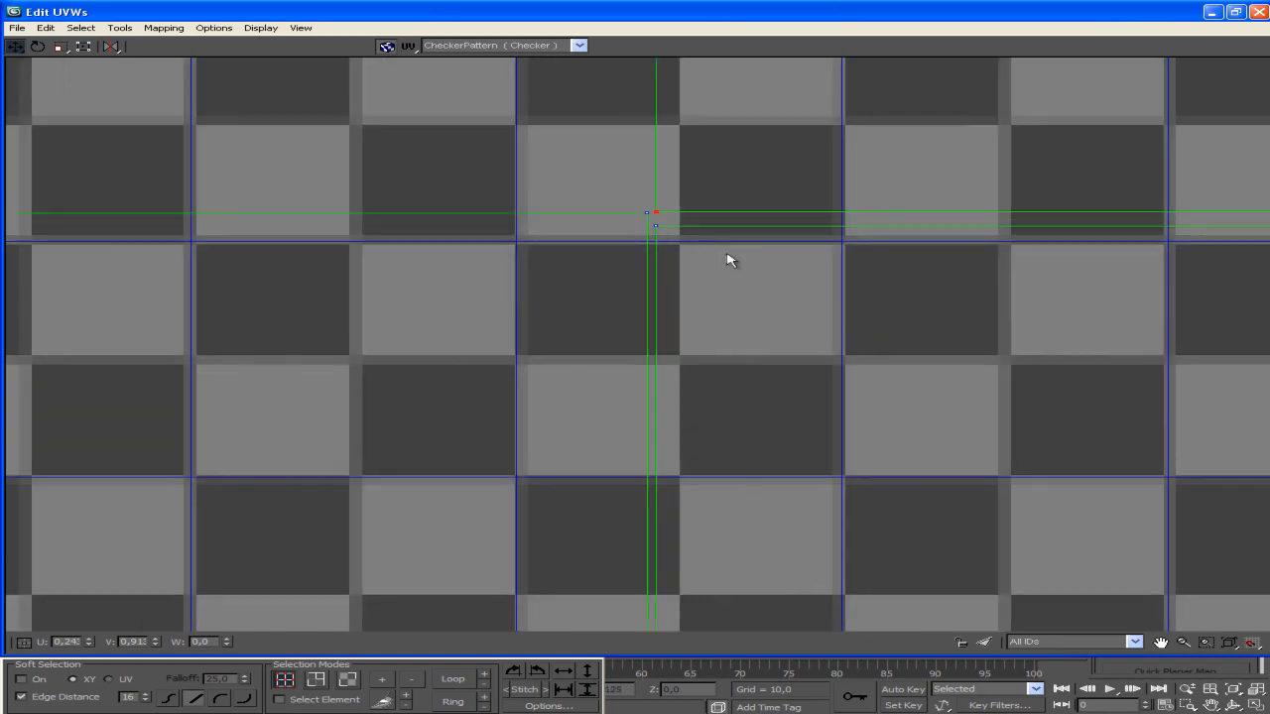
scroll(724, 238, "down", 3)
Maximize the UV editor and marquee-select both the top and bottom seam vertices.
left_click(1235, 13)
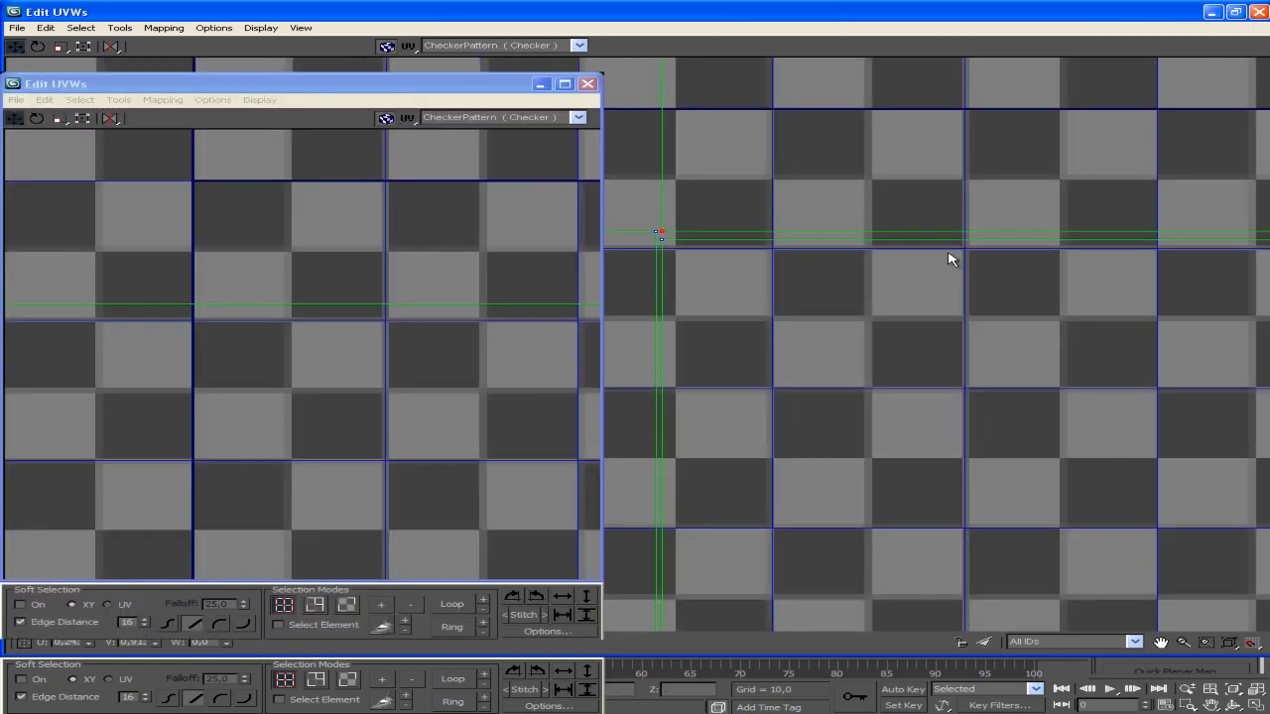
scroll(354, 261, "down", 3)
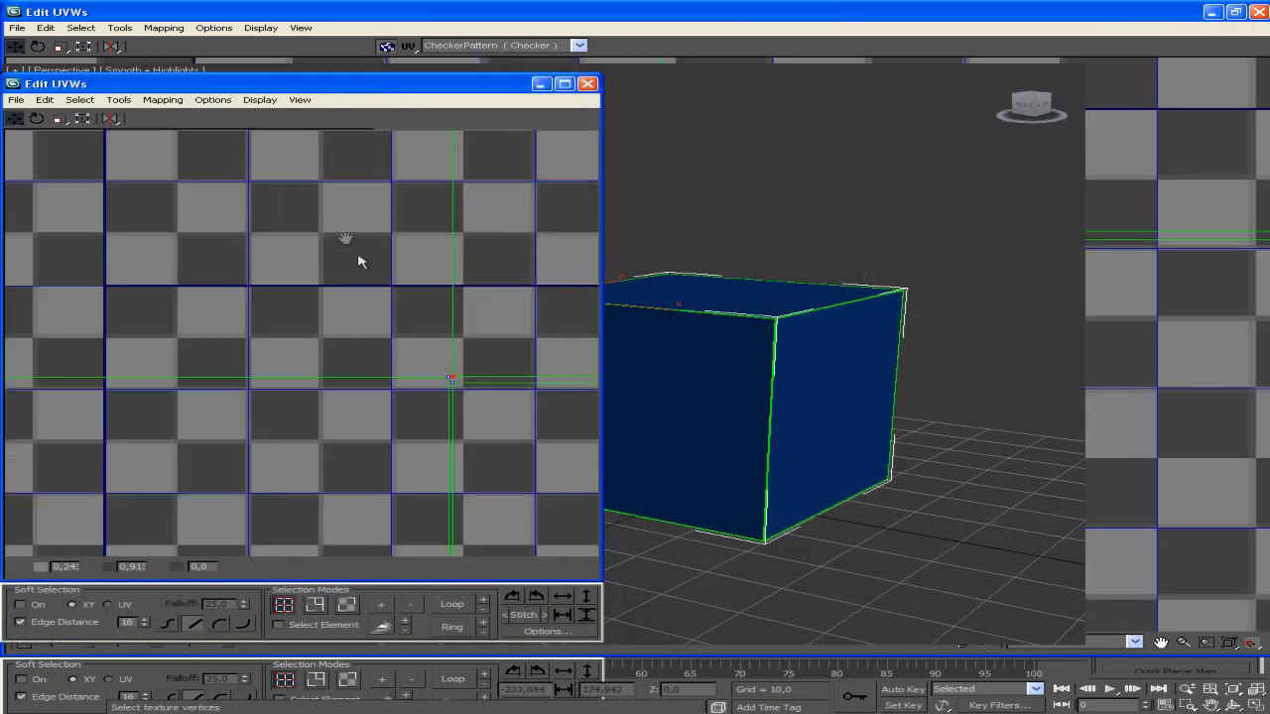
scroll(348, 248, "down", 2)
mouse_move(372, 255)
middle_mouse_down()
mouse_move(264, 212)
mouse_move(255, 286)
middle_mouse_up()
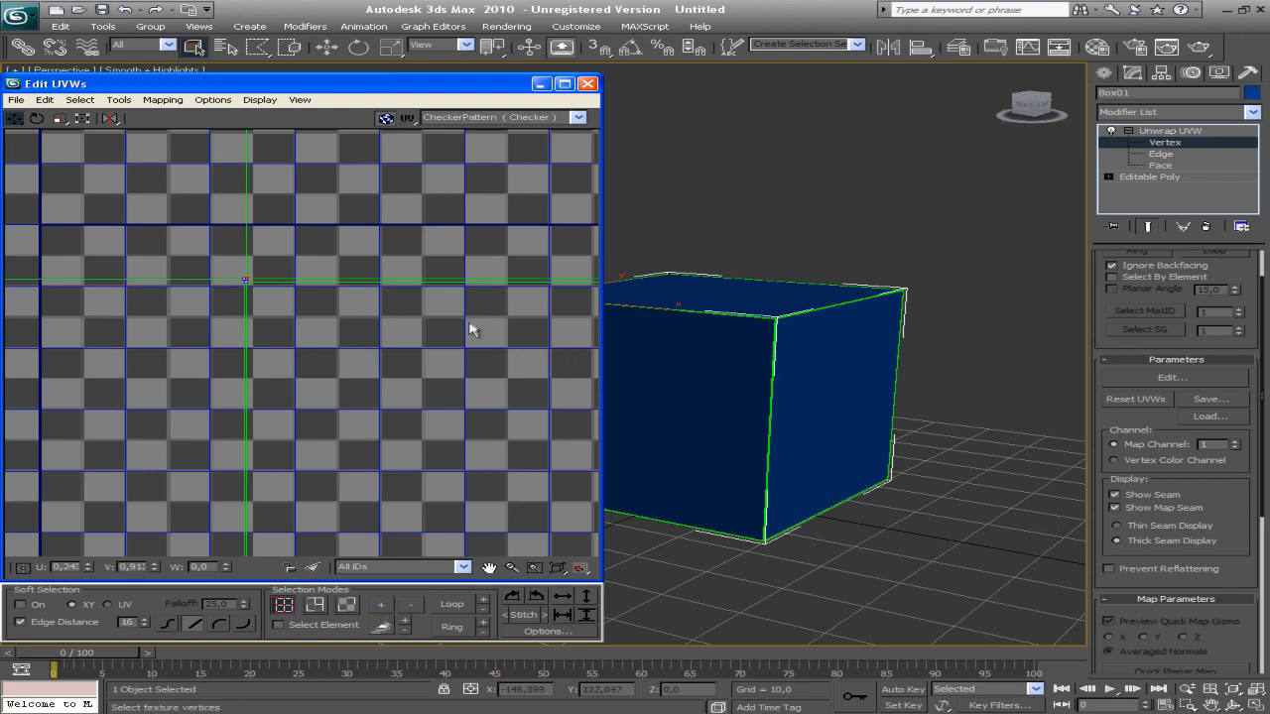
scroll(294, 236, "down", 2)
scroll(292, 241, "down", 2)
scroll(291, 241, "up", 2)
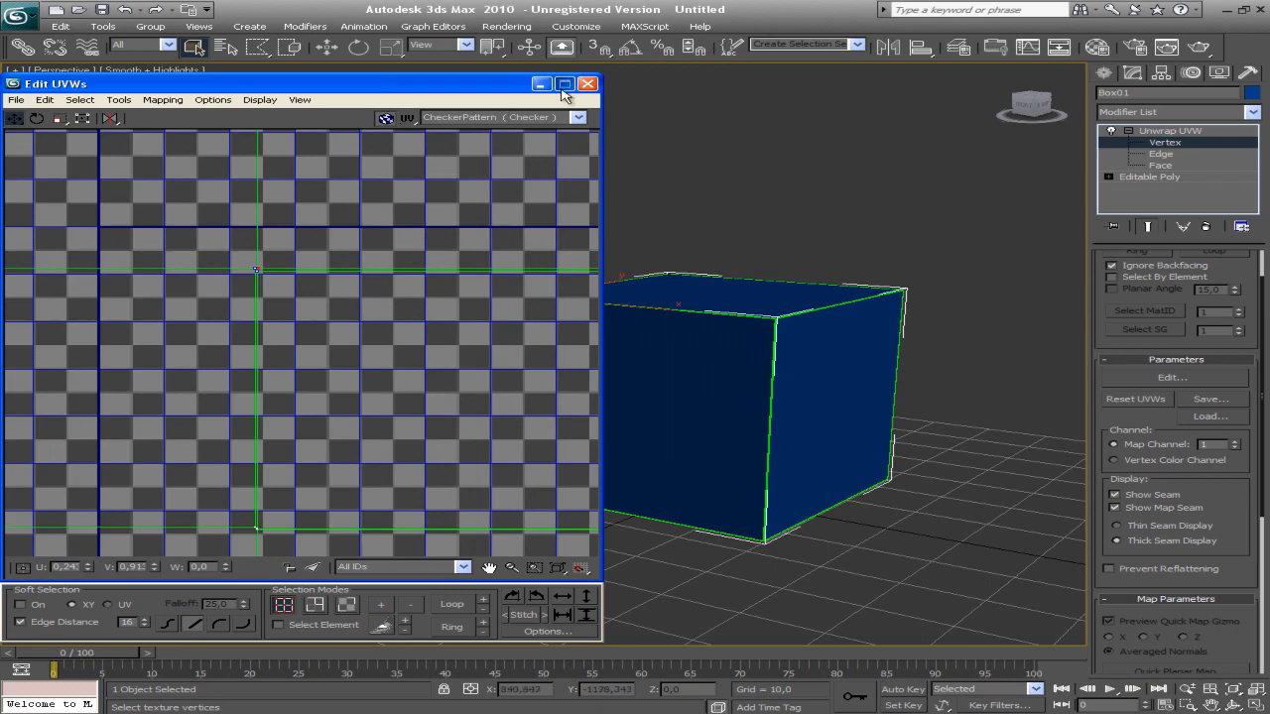
left_click(565, 83)
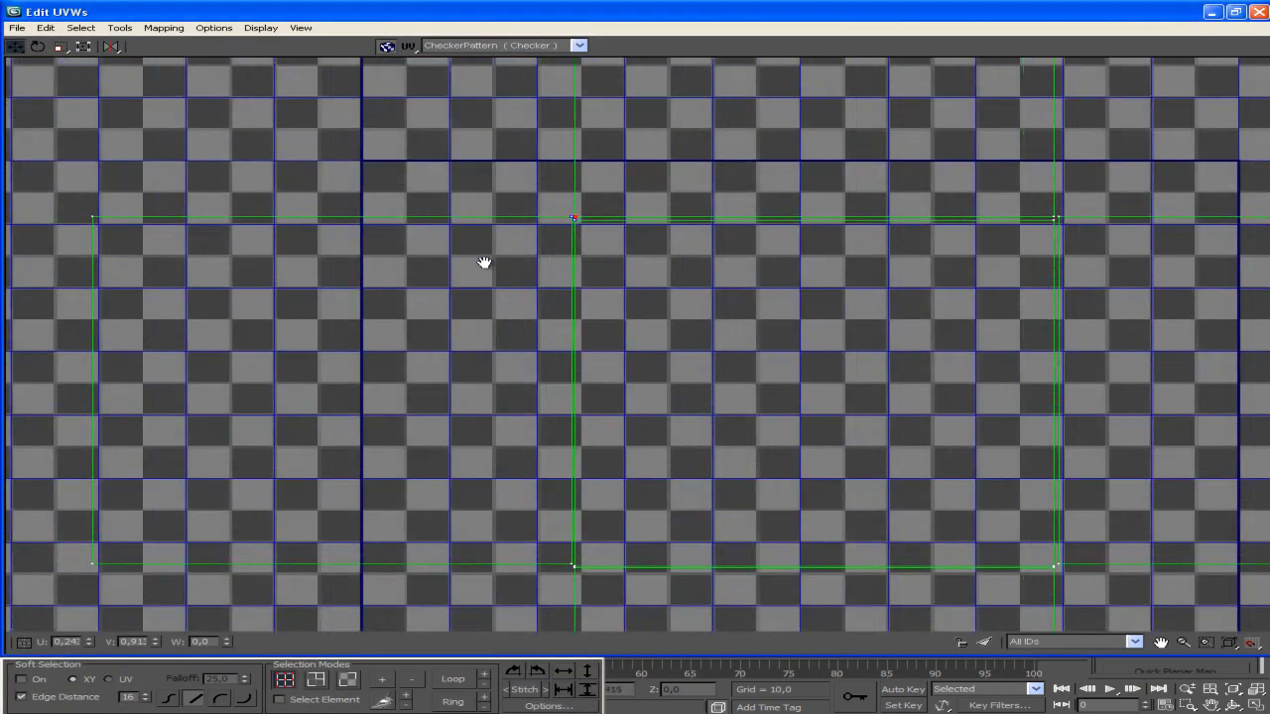
scroll(487, 264, "up", 2)
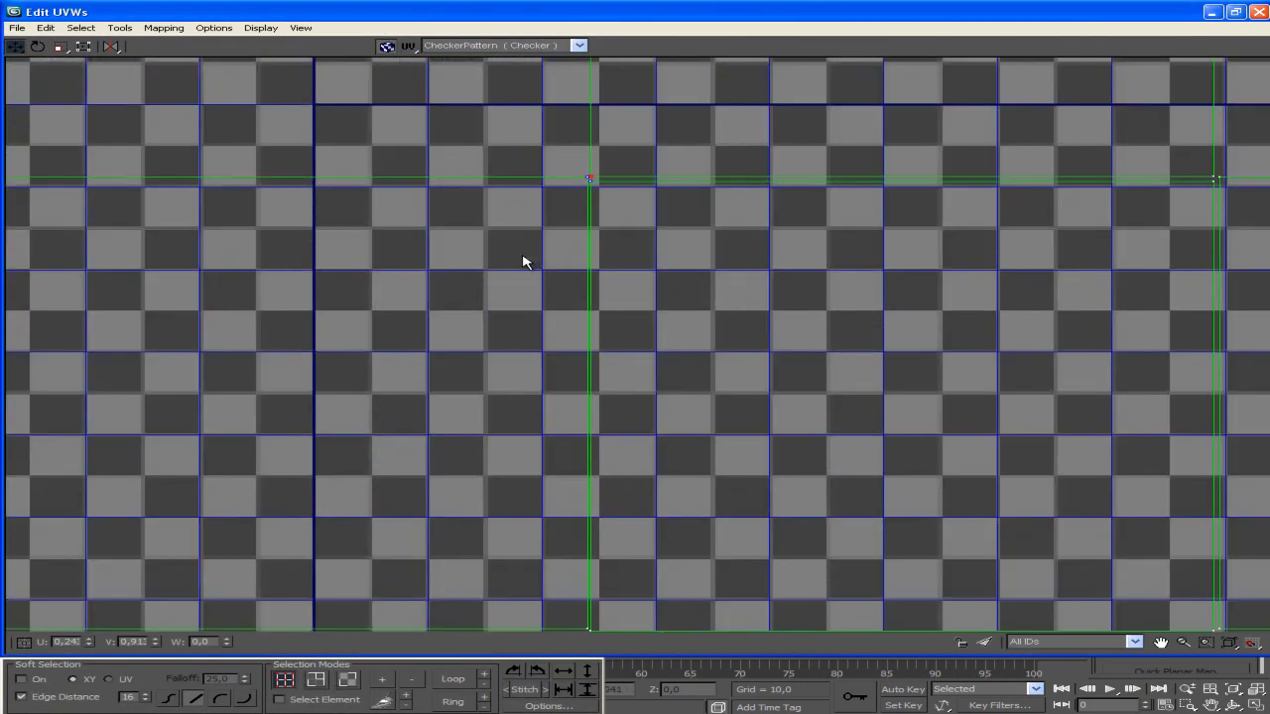
scroll(525, 262, "down", 2)
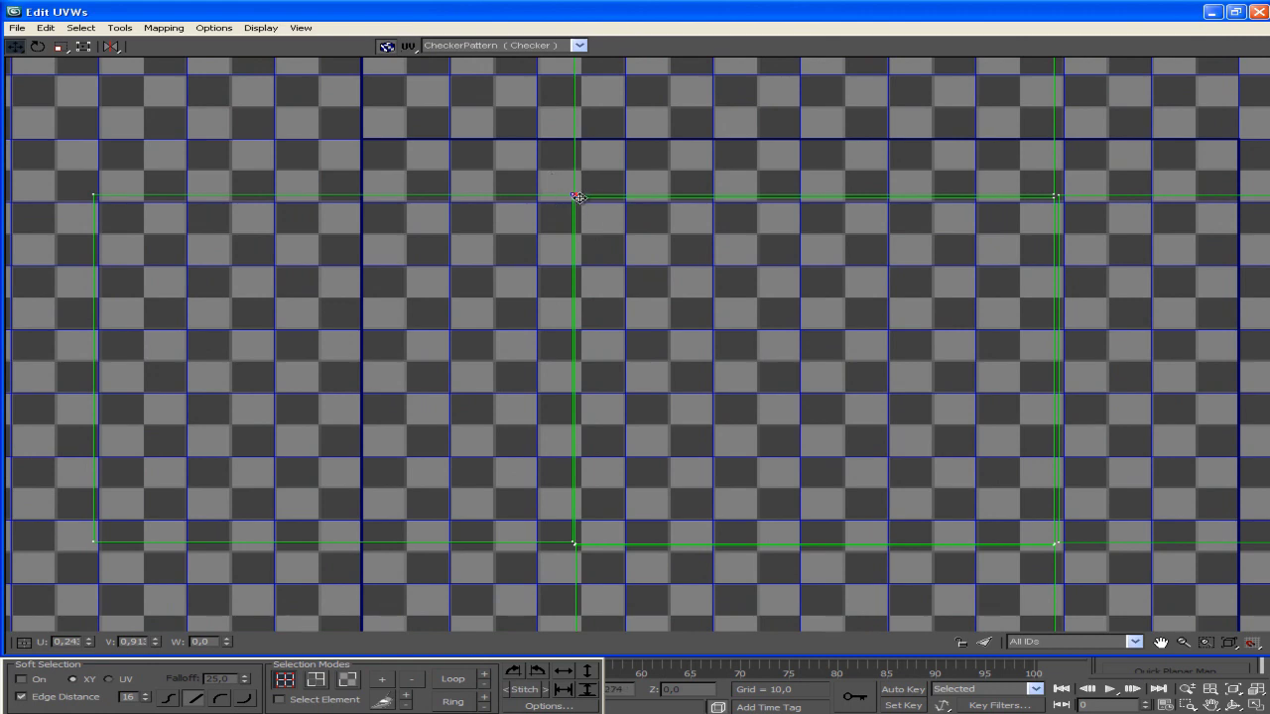
left_click_drag(554, 521, 582, 551)
left_click_drag(545, 170, 586, 225)
left_click(574, 545)
left_click_drag(534, 170, 611, 562)
right_click(573, 547)
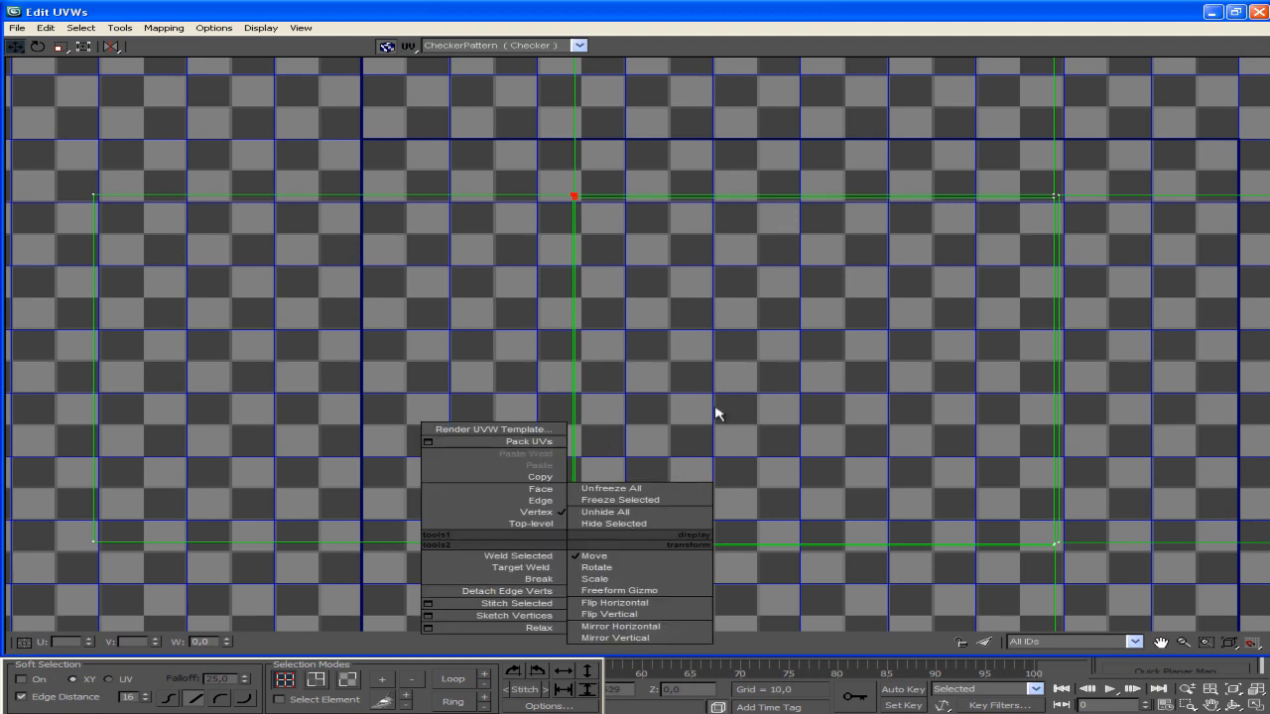
Weld the top and bottom seam vertices with Weld Selected, then clear the selection.
left_click(621, 431)
mouse_move(621, 430)
middle_mouse_down()
mouse_move(609, 414)
mouse_move(621, 377)
middle_mouse_up()
scroll(681, 394, "down", 3)
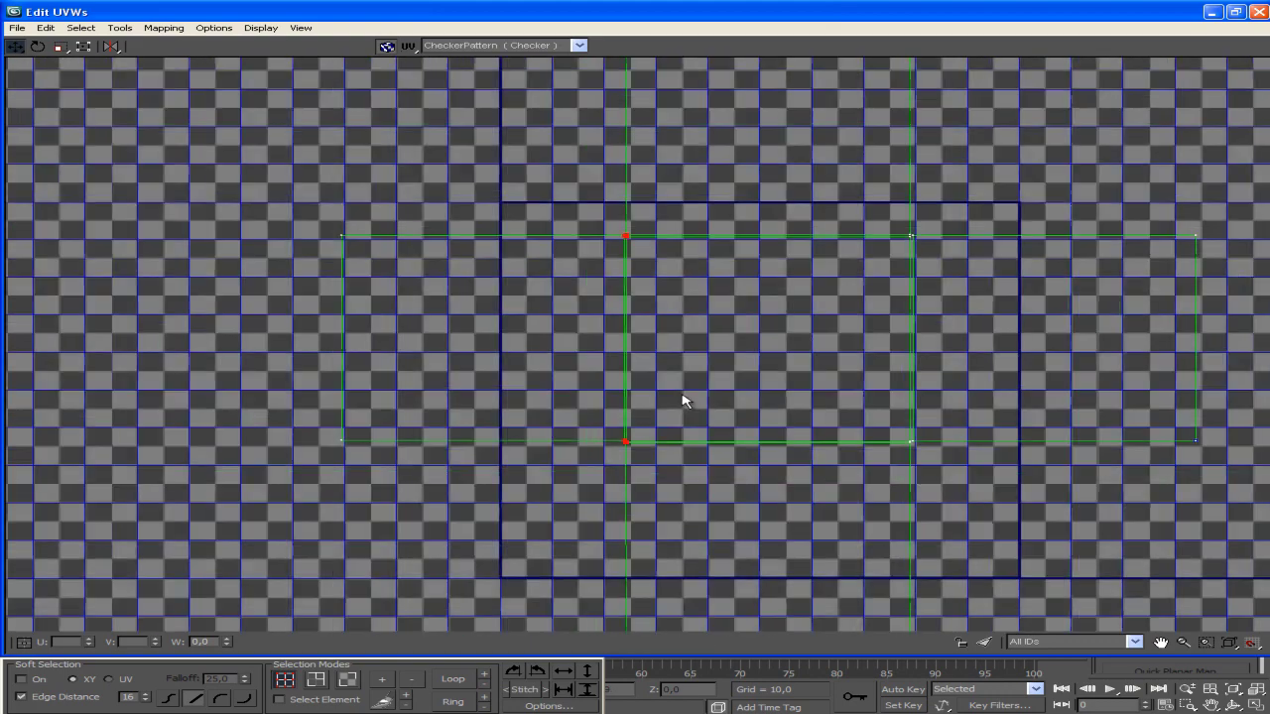
right_click(628, 447)
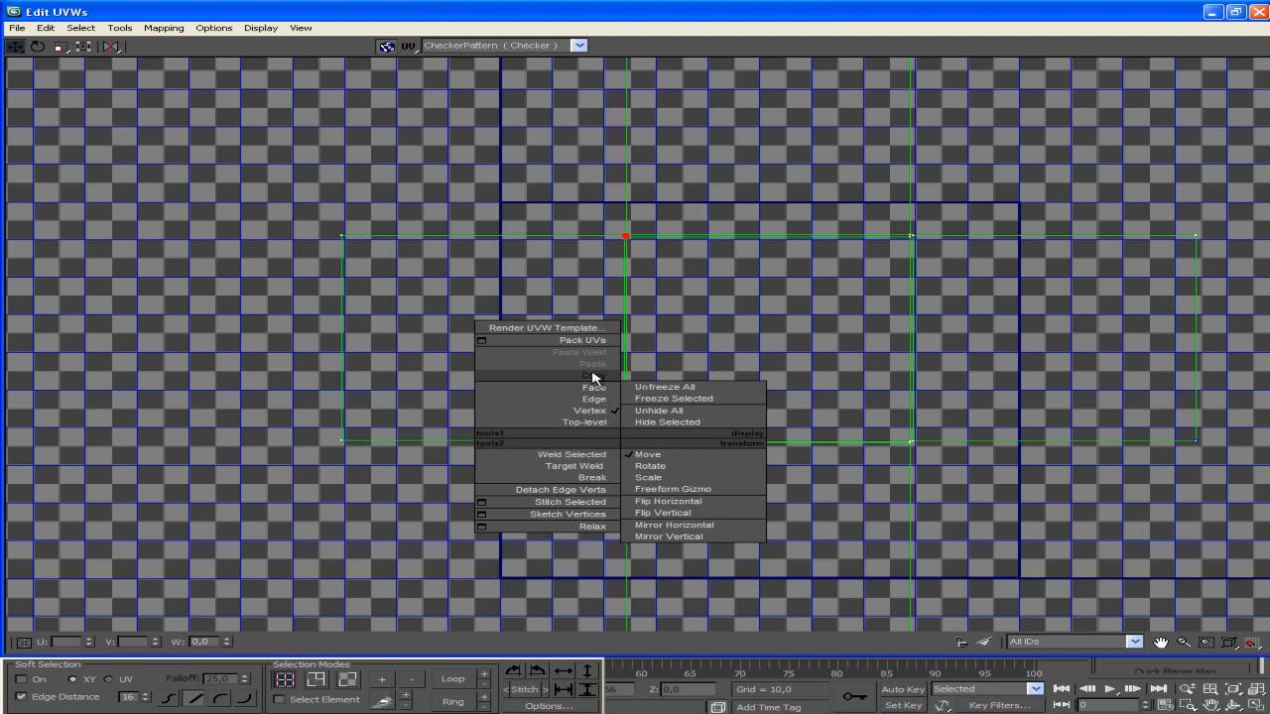
left_click(592, 457)
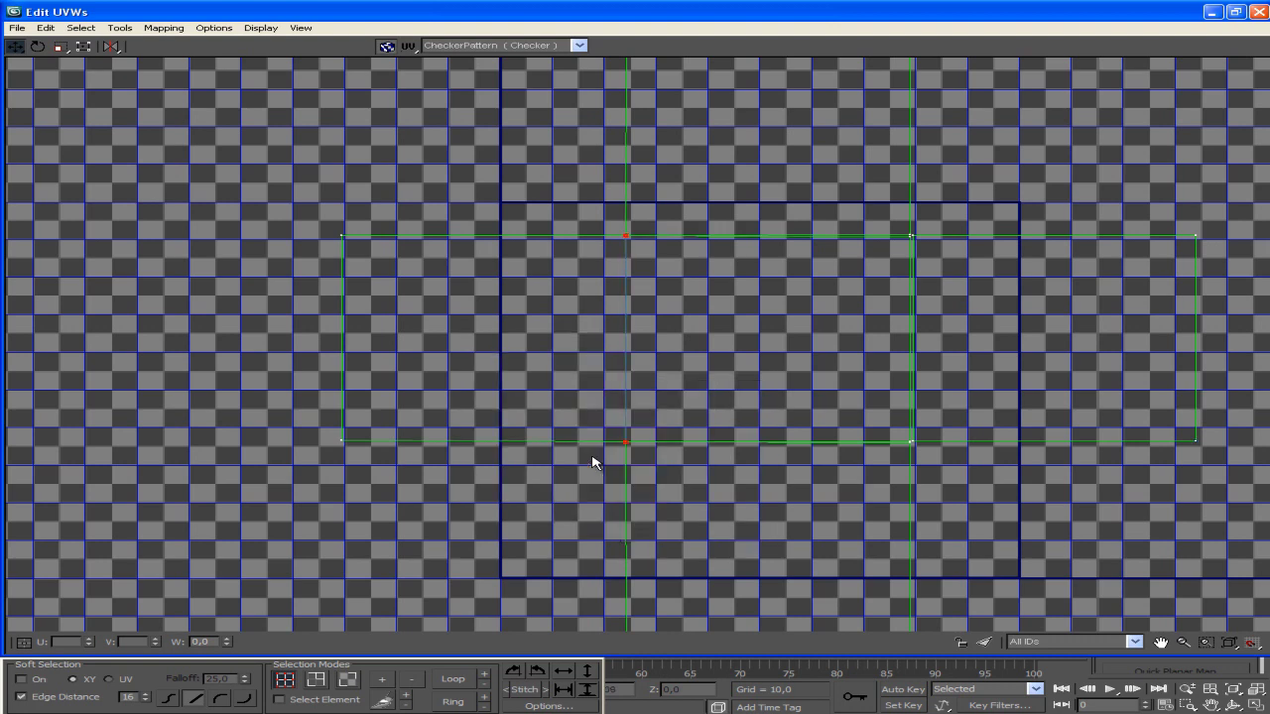
left_click(638, 377)
Zoom in on the corner gap and select one of the nearly overlapping corner vertices.
scroll(667, 343, "up", 1)
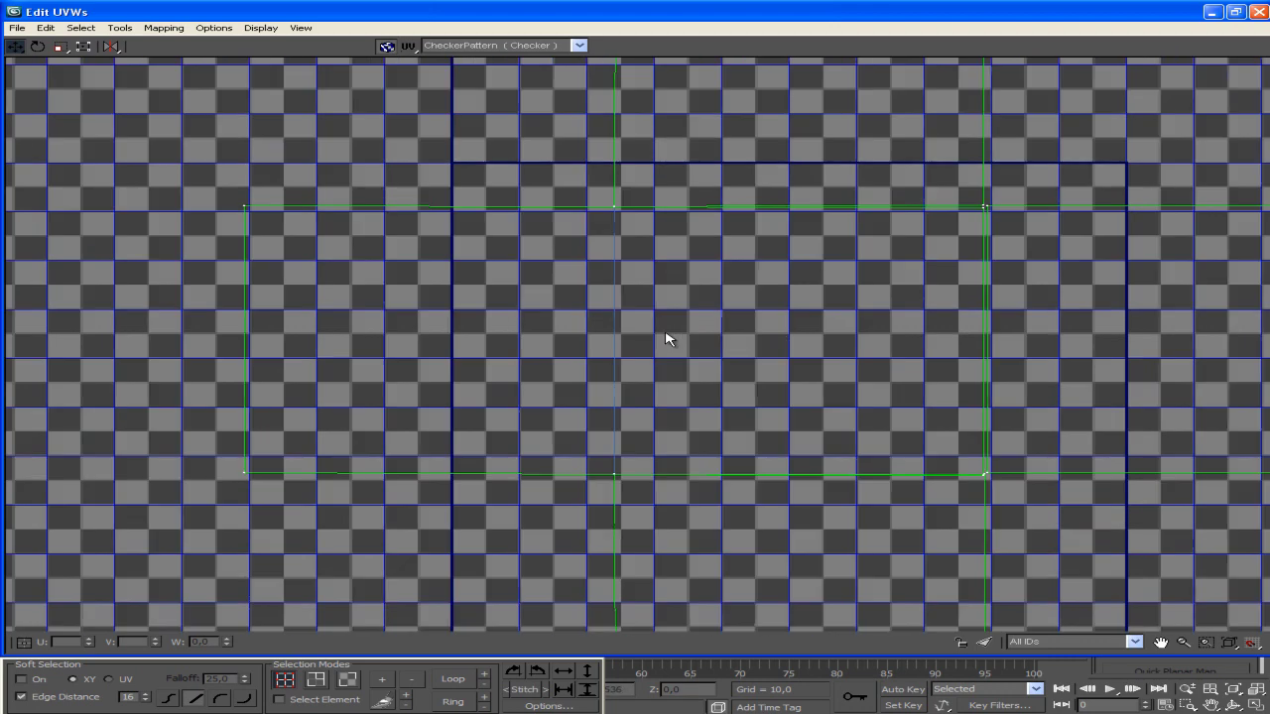
scroll(637, 308, "down", 1)
scroll(635, 297, "down", 1)
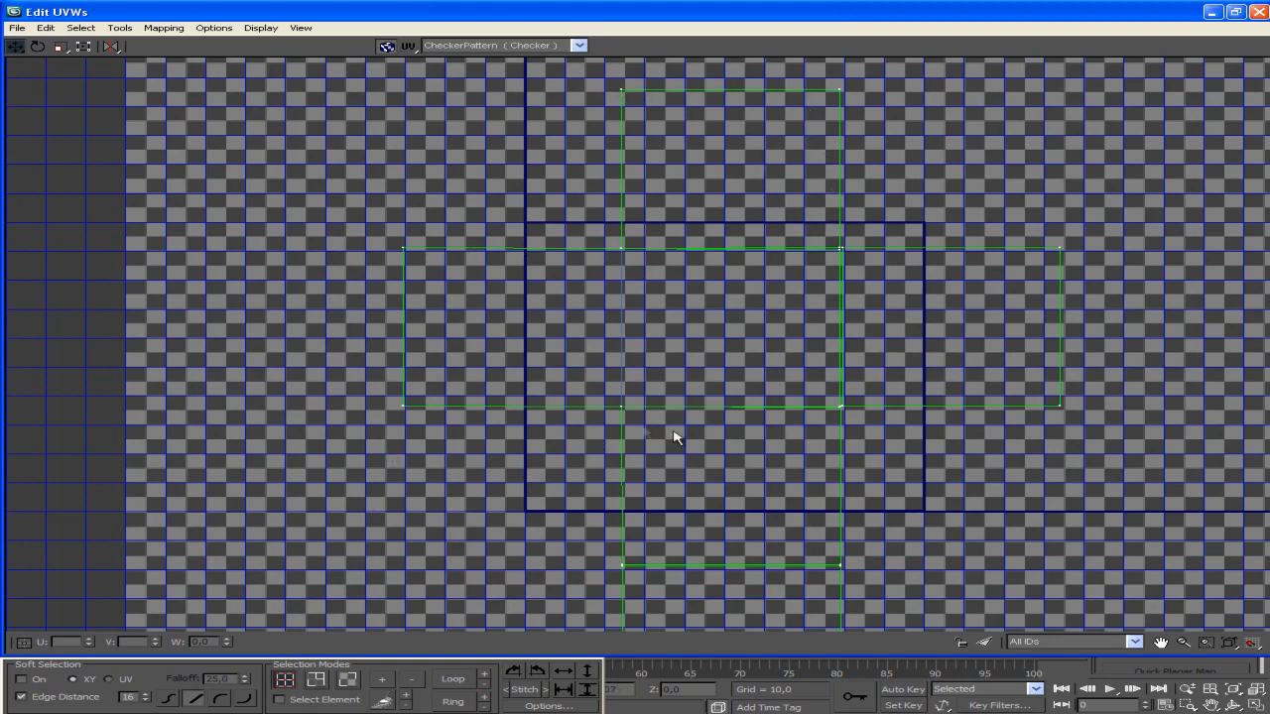
scroll(651, 332, "up", 5)
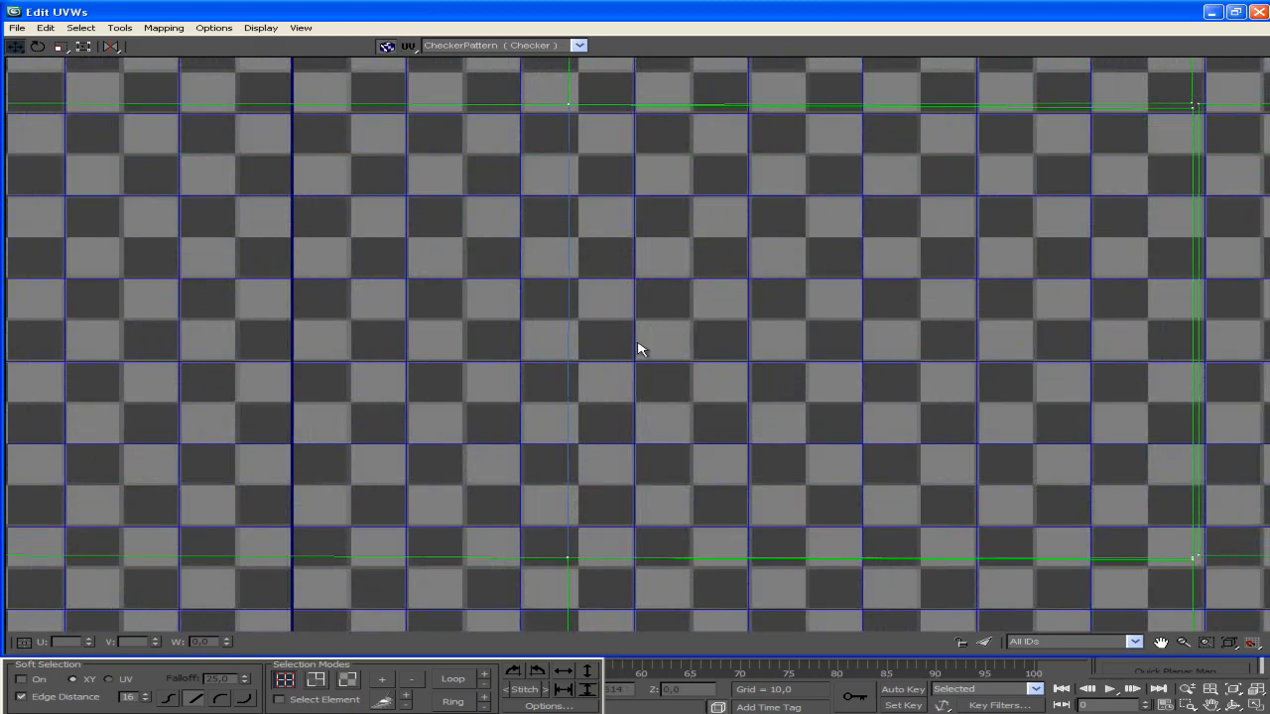
scroll(664, 345, "down", 3)
scroll(729, 283, "down", 1)
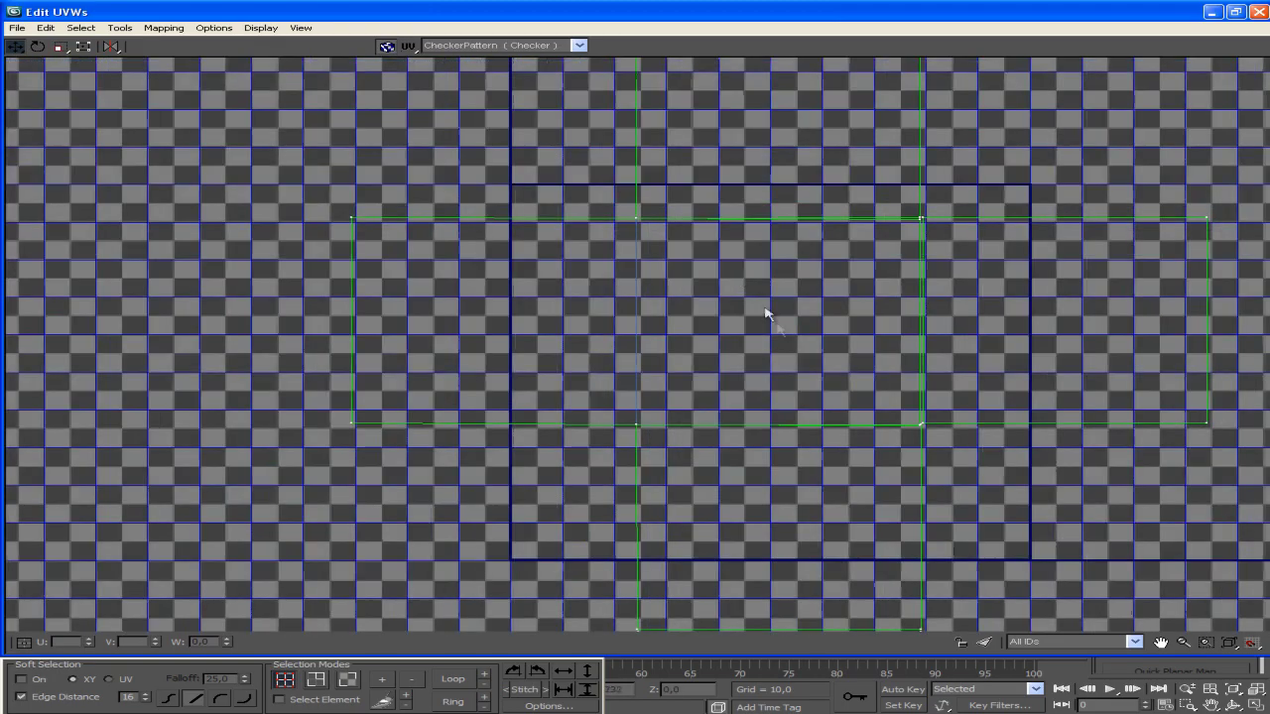
middle_click_drag(765, 314, 561, 405)
scroll(561, 404, "up", 2)
scroll(581, 335, "up", 2)
scroll(615, 314, "up", 2)
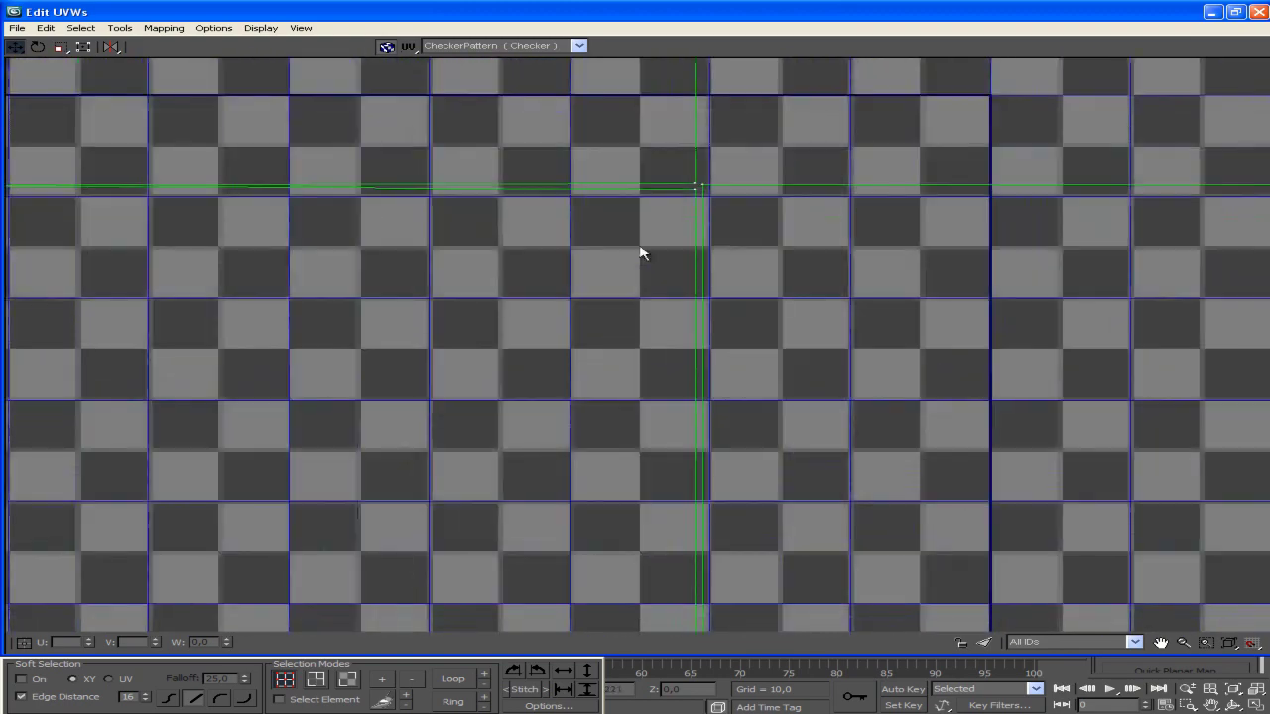
scroll(643, 251, "up", 1)
scroll(626, 269, "up", 2)
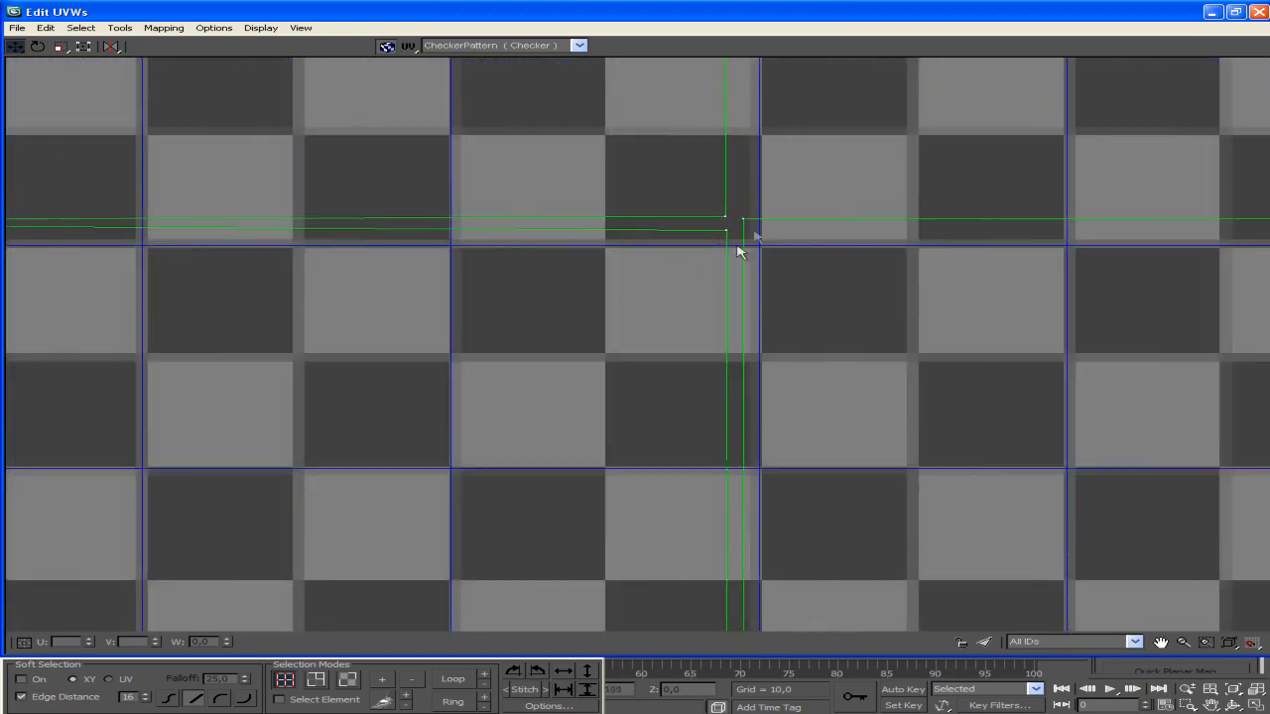
left_click(740, 220)
right_click(745, 219)
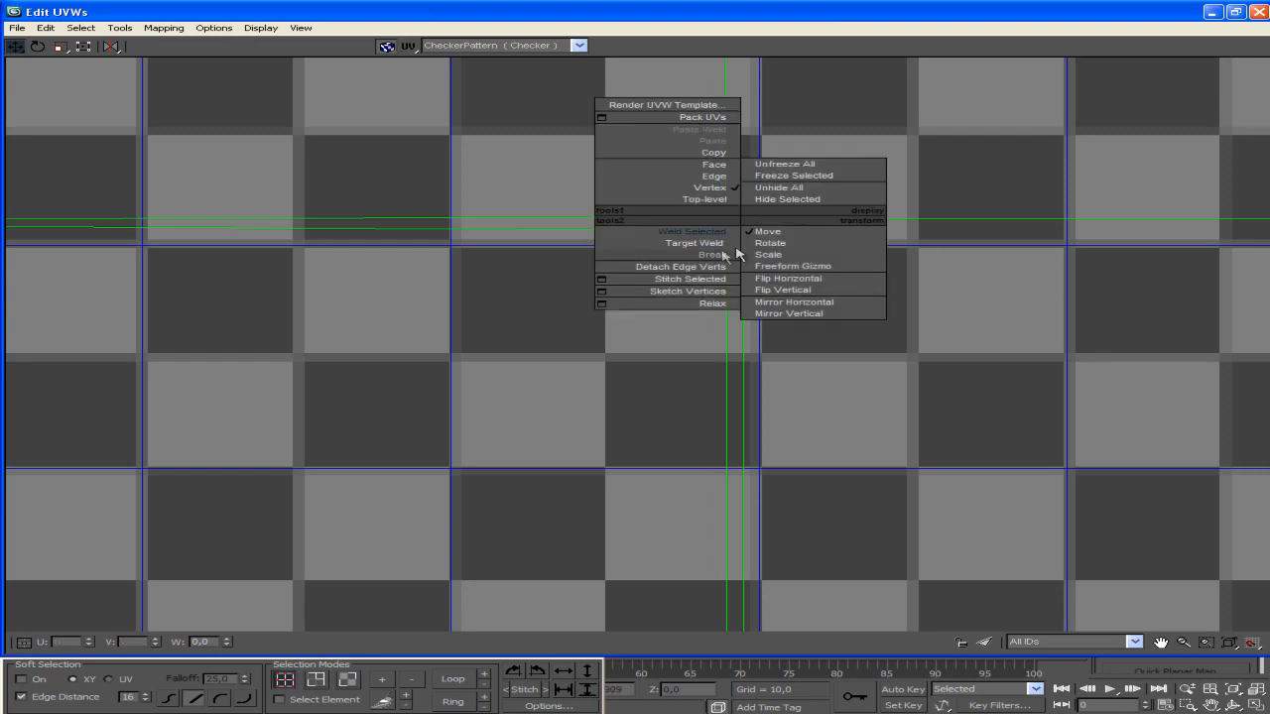
Target-weld the corner vertex onto its neighbour, then weld the overlapping corner vertex pair.
left_click(714, 240)
scroll(731, 346, "down", 2)
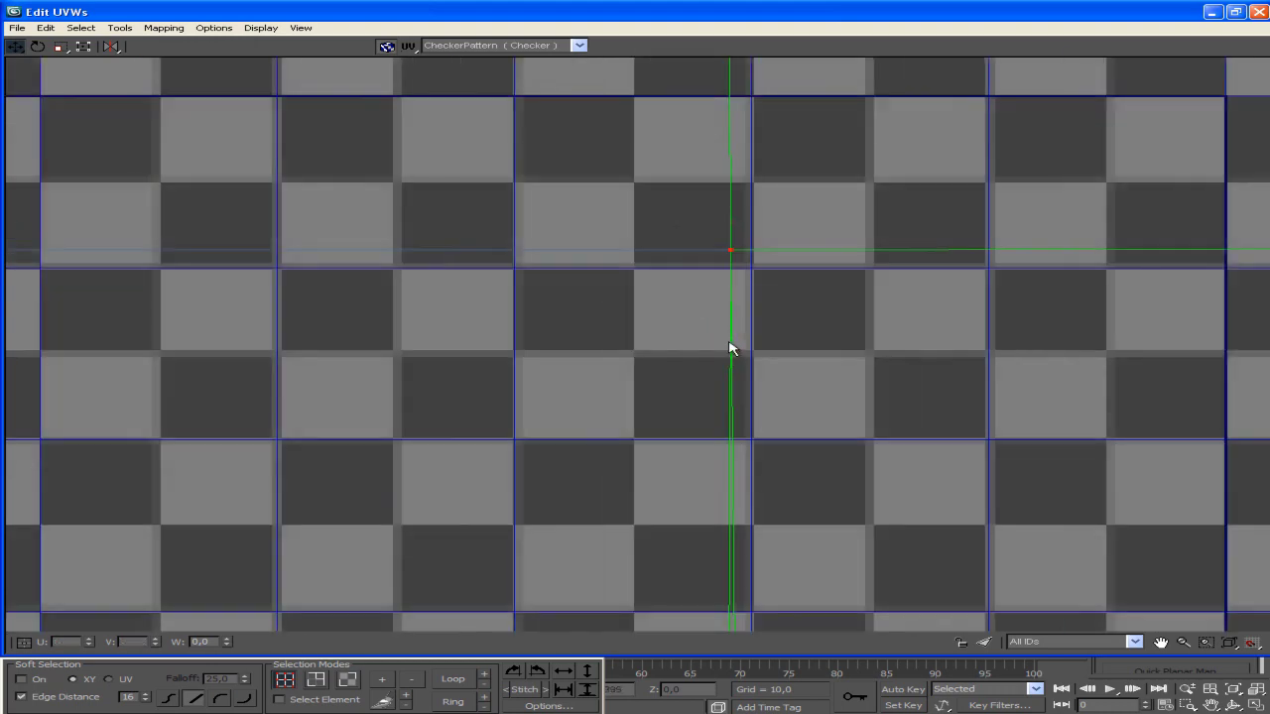
scroll(731, 274, "down", 2)
scroll(749, 193, "down", 2)
scroll(694, 340, "down", 1)
scroll(685, 351, "down", 2)
left_click_drag(681, 349, 780, 451)
right_click(749, 409)
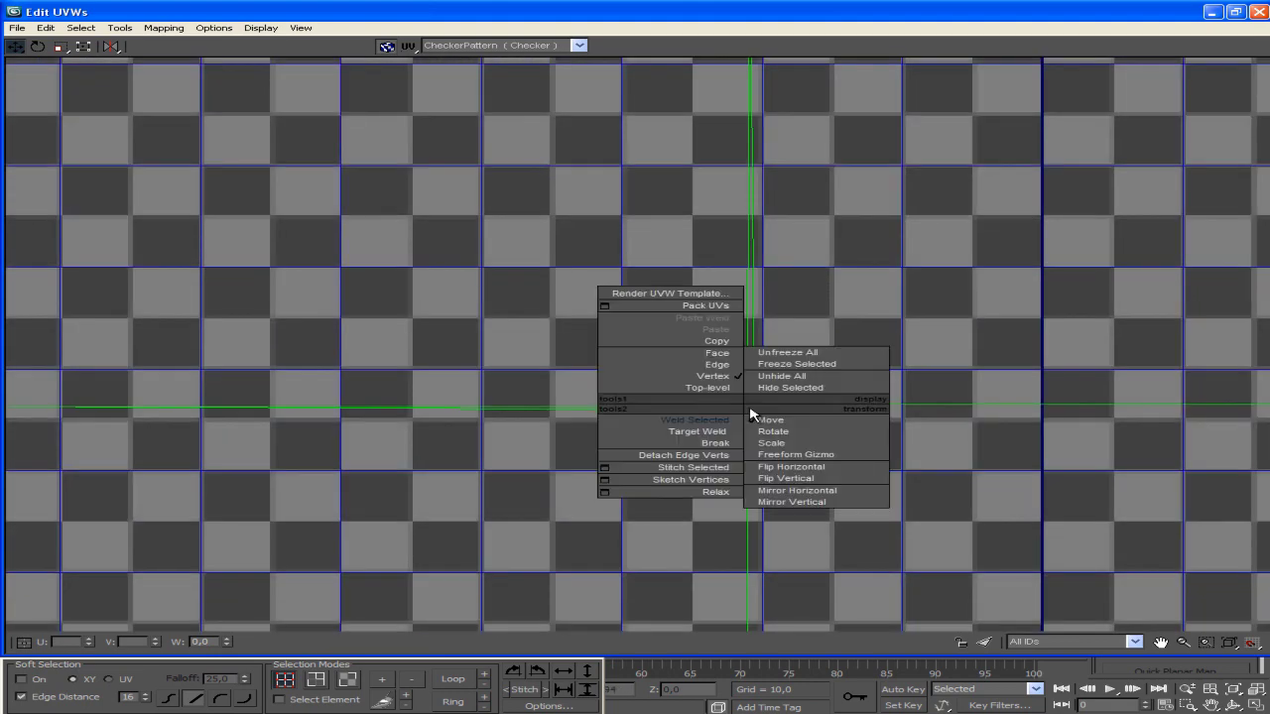
left_click(721, 423)
Weld the vertices along the lower shell's edge and zoom out to view the whole cross.
scroll(694, 397, "down", 2)
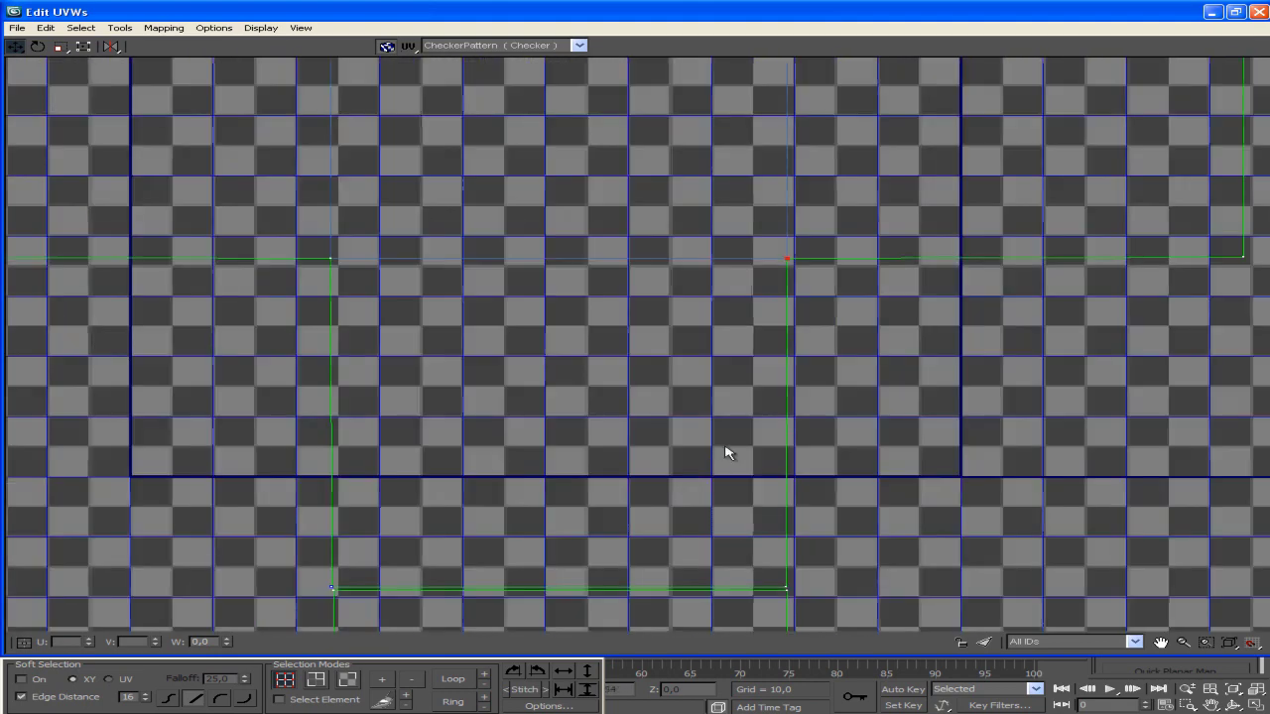
middle_click_drag(681, 496, 721, 354)
scroll(582, 388, "down", 2)
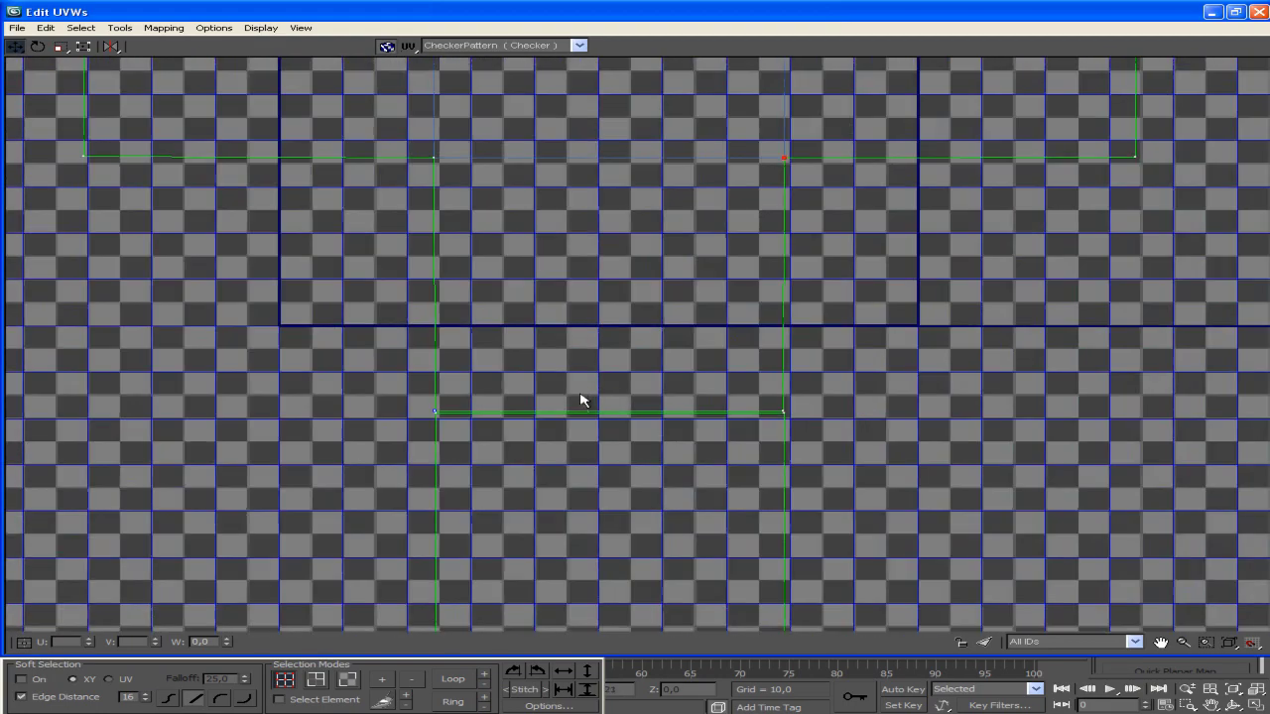
scroll(624, 397, "up", 1)
scroll(630, 391, "up", 1)
scroll(452, 403, "up", 1)
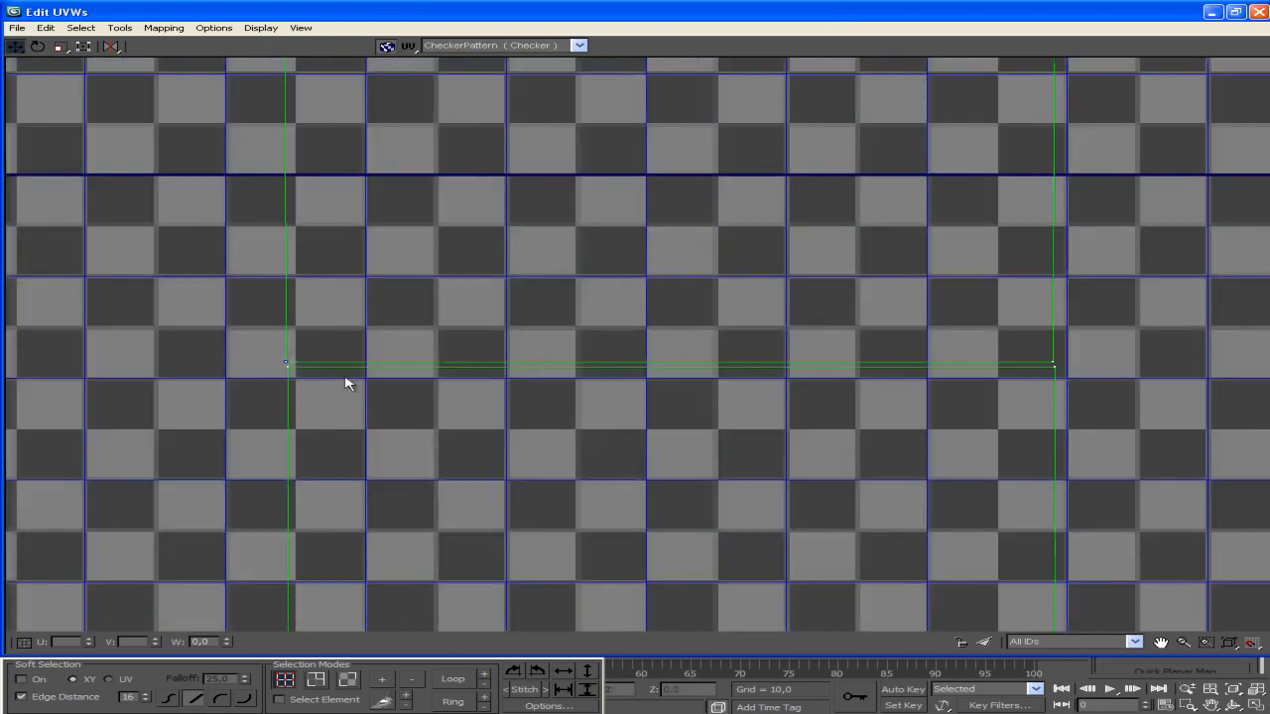
left_click(1055, 363)
left_click_drag(246, 331, 862, 399)
left_click_drag(1082, 409, 1082, 409)
right_click(284, 364)
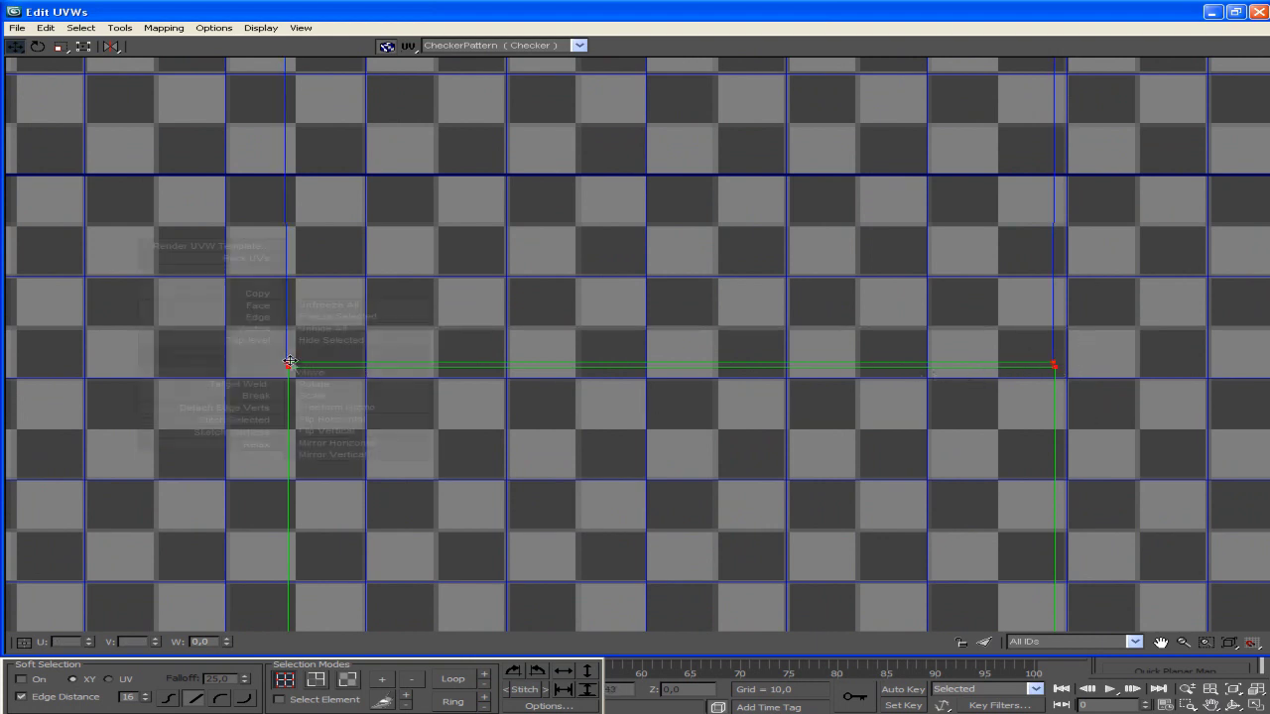
left_click(286, 372)
scroll(425, 377, "down", 4)
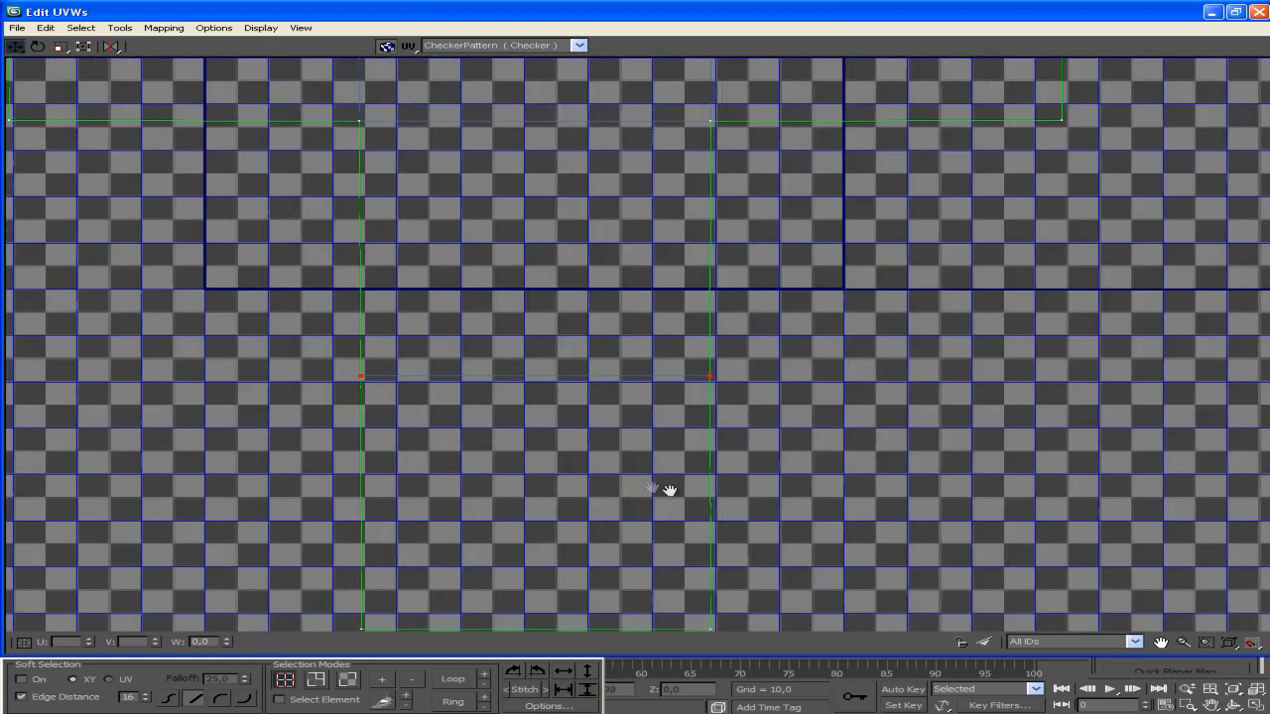
scroll(703, 256, "down", 1)
scroll(731, 275, "down", 1)
scroll(787, 487, "down", 1)
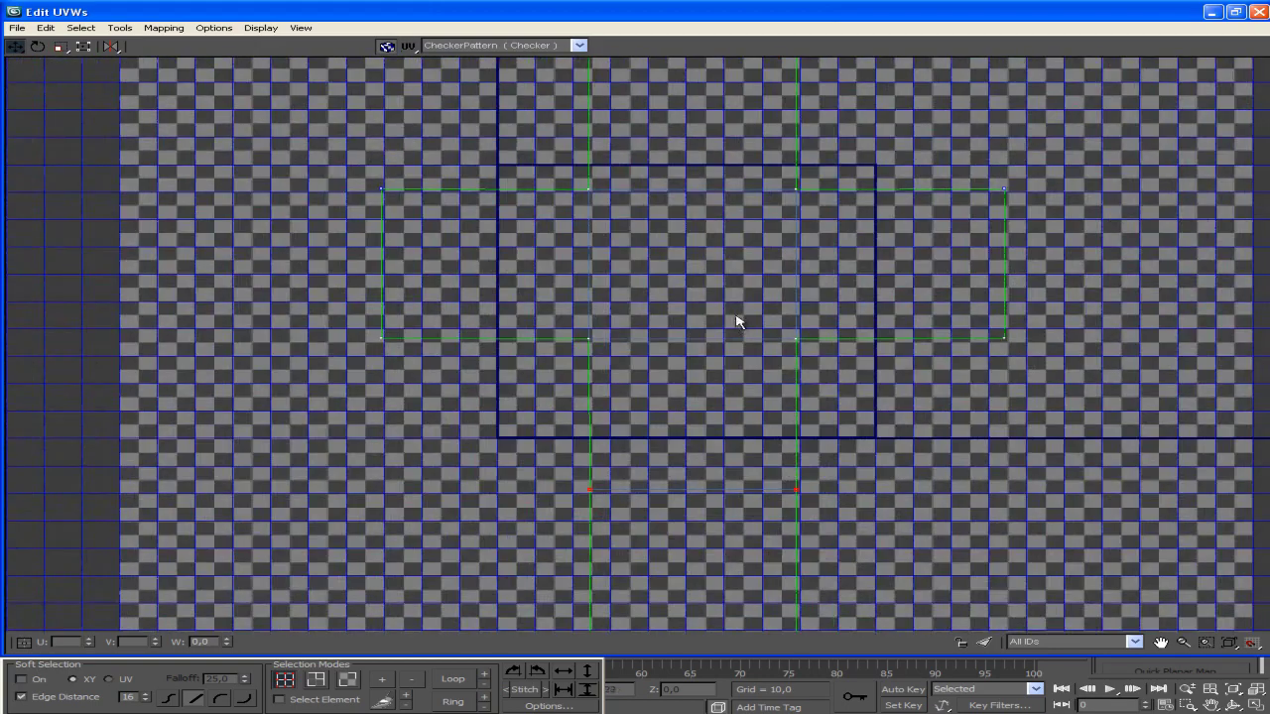
scroll(734, 317, "down", 1)
scroll(762, 349, "down", 1)
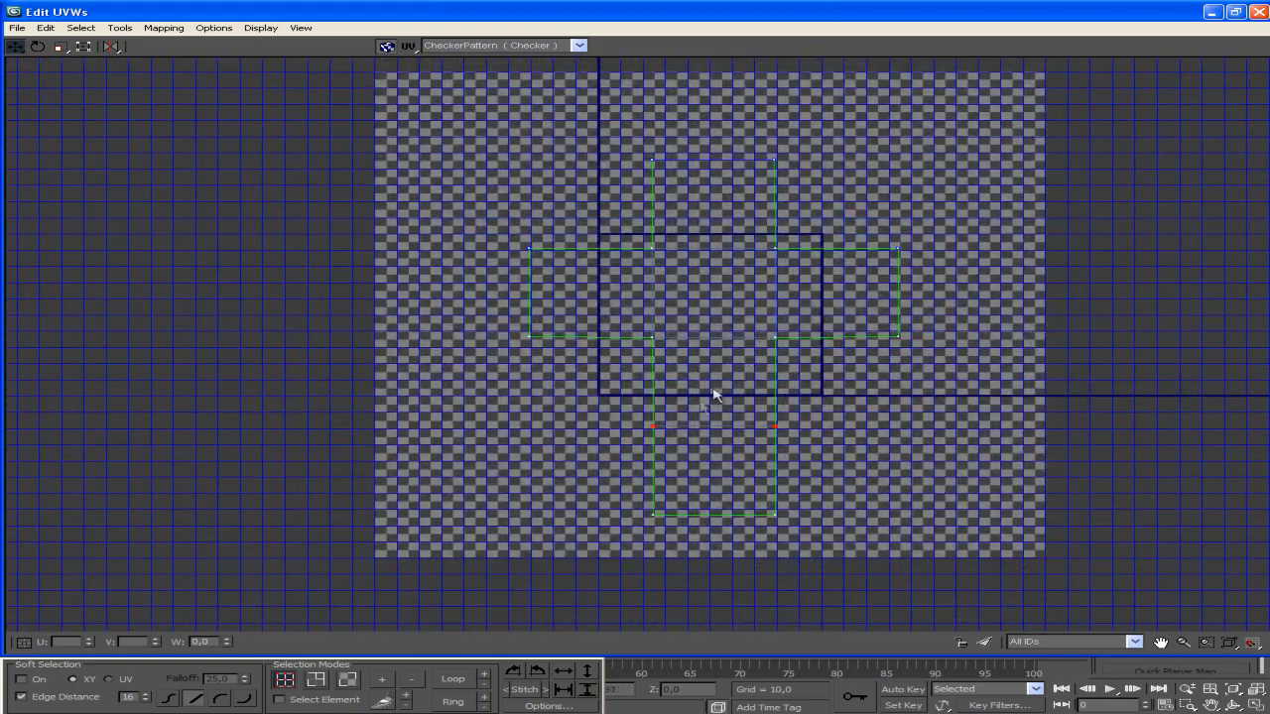
scroll(749, 252, "down", 1)
scroll(729, 278, "up", 1)
In Face mode, select every face of the connected cross element.
left_click(347, 679)
left_click(685, 309)
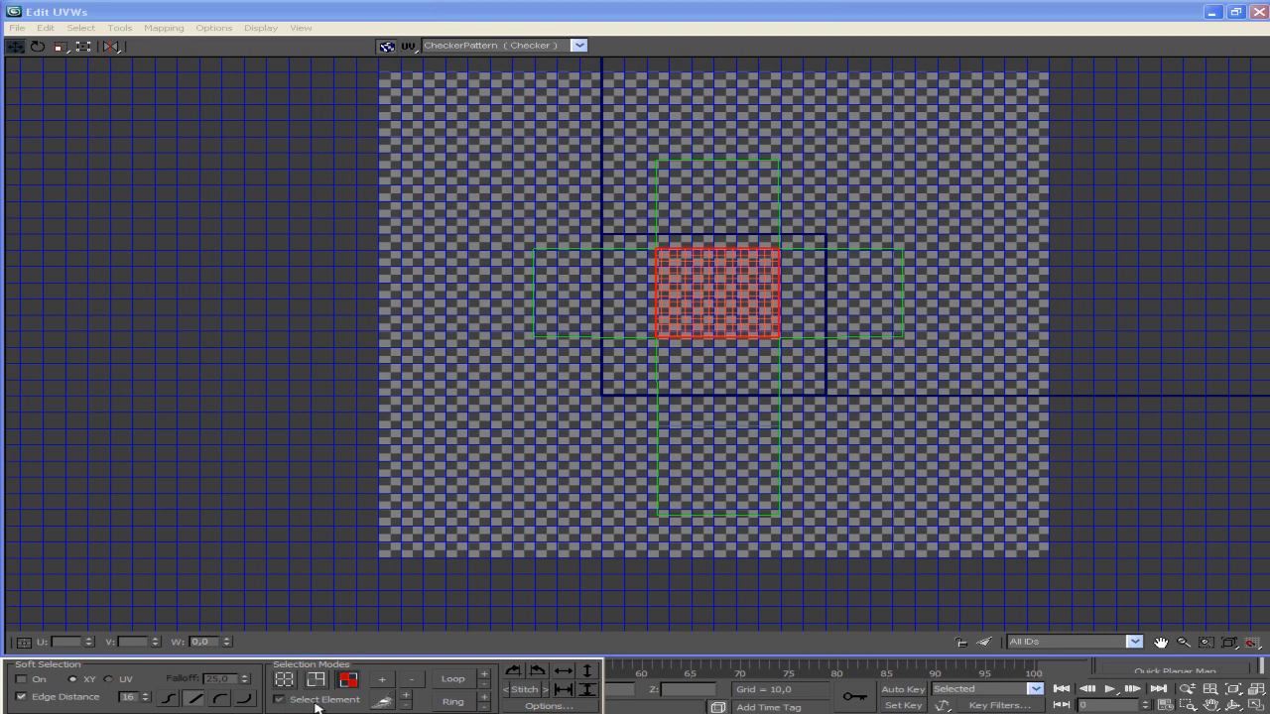
left_click(321, 683)
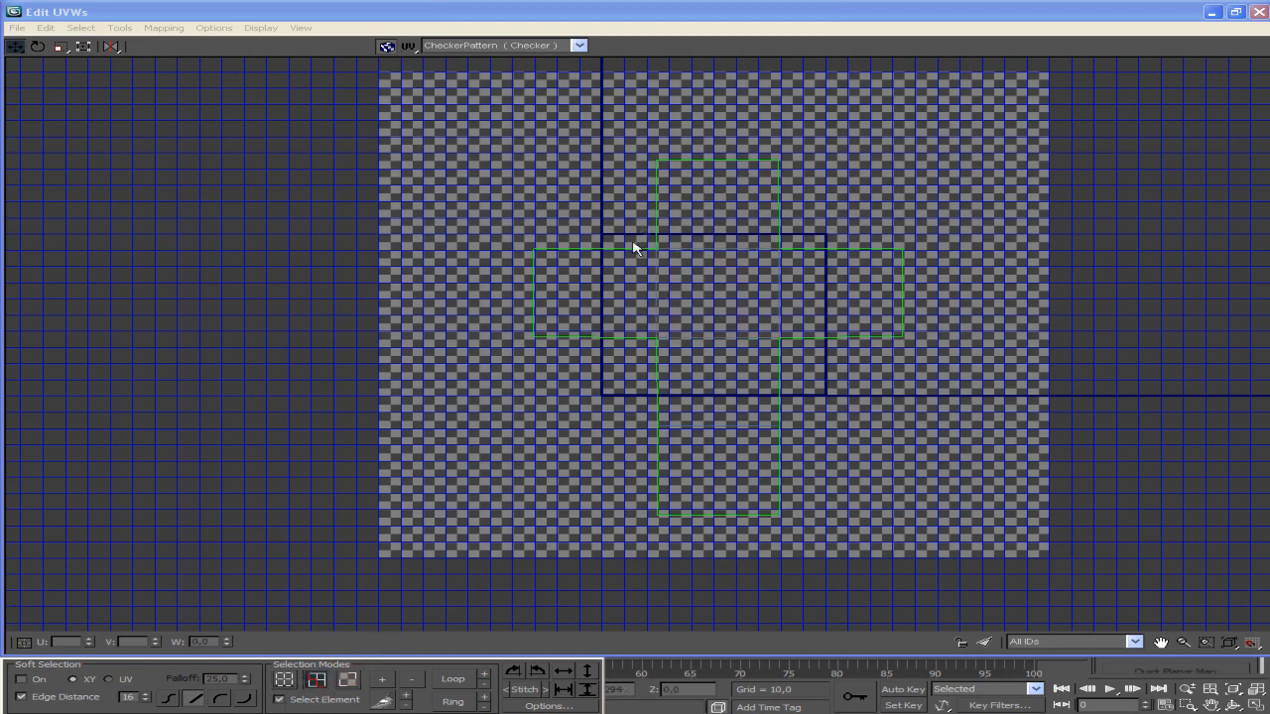
left_click(659, 306)
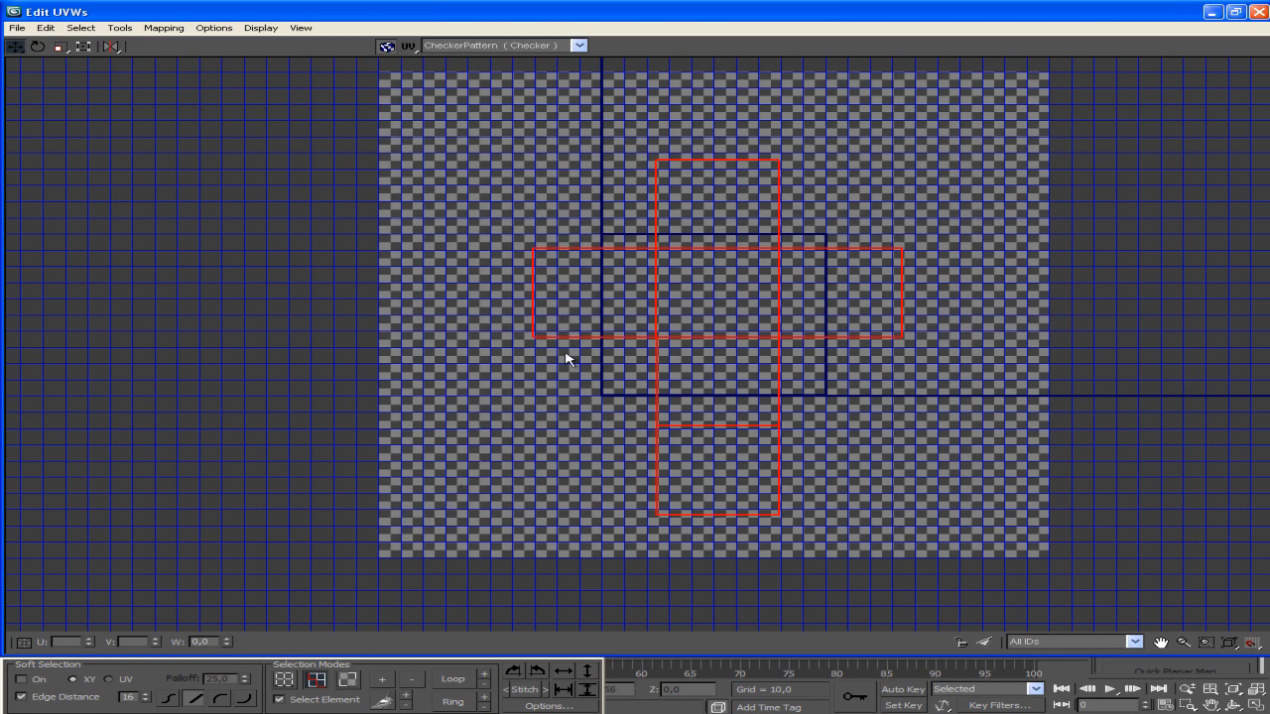
left_click(348, 680)
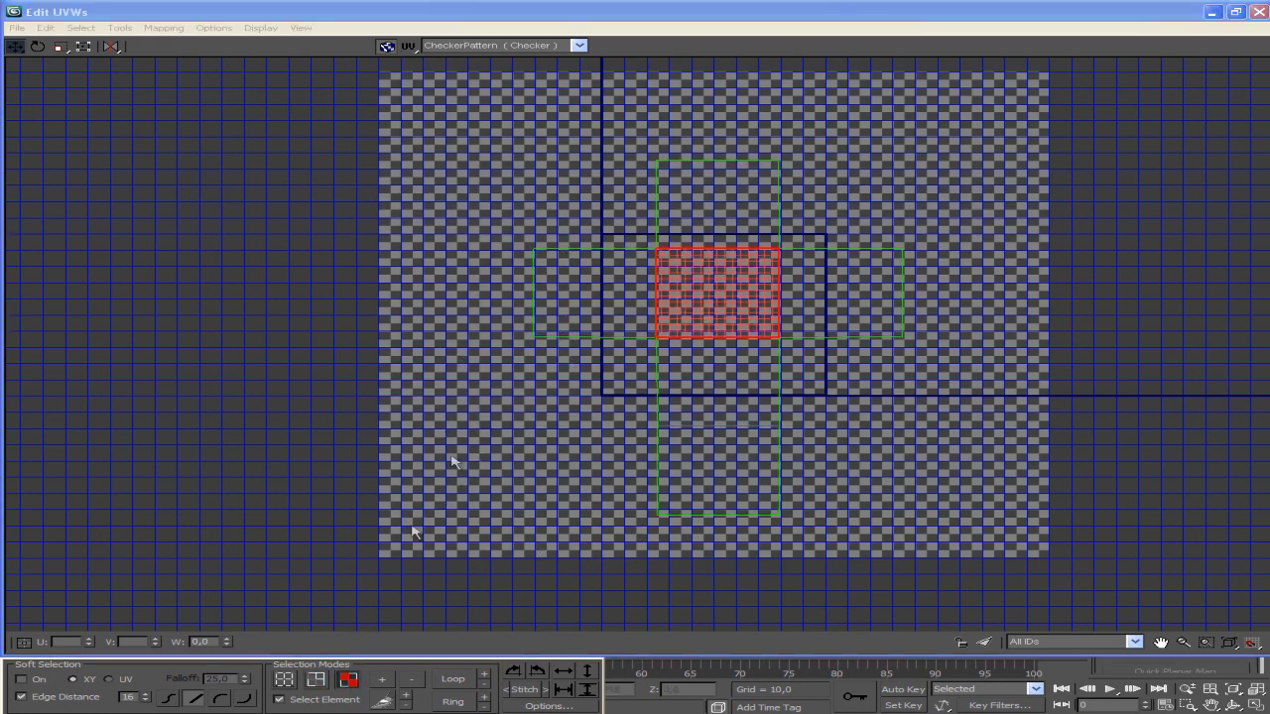
left_click(562, 251)
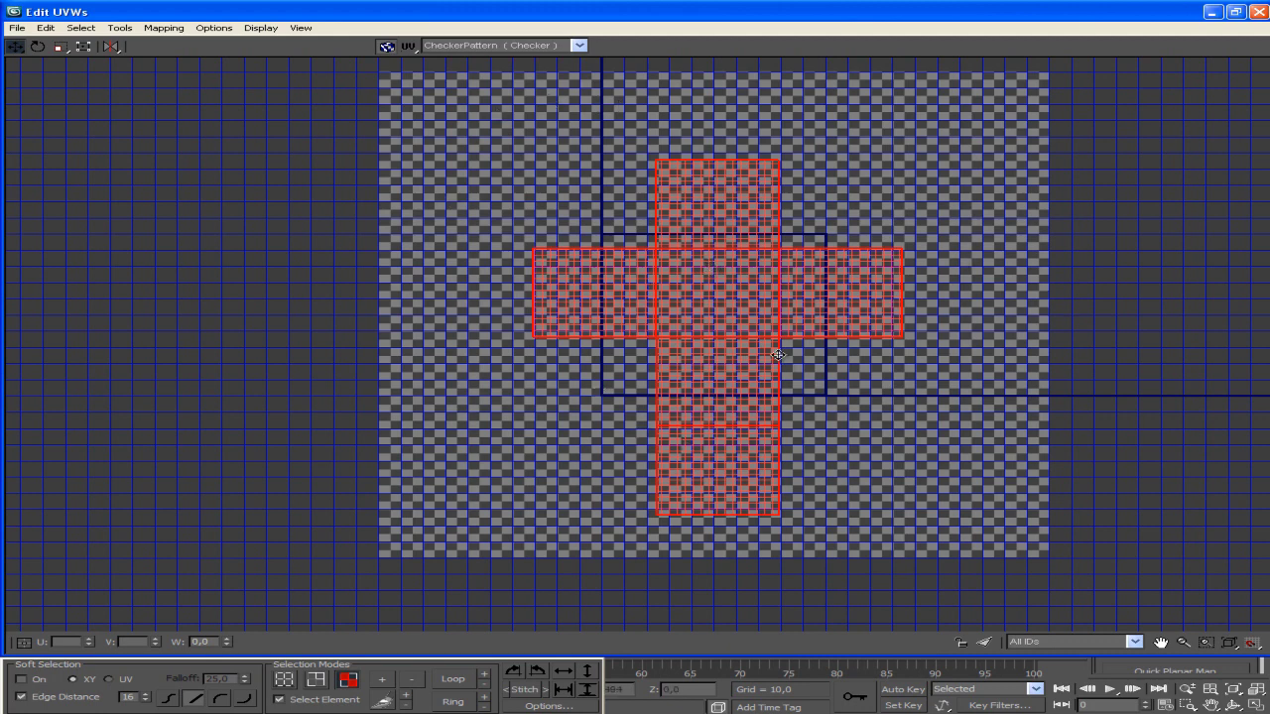
key("r")
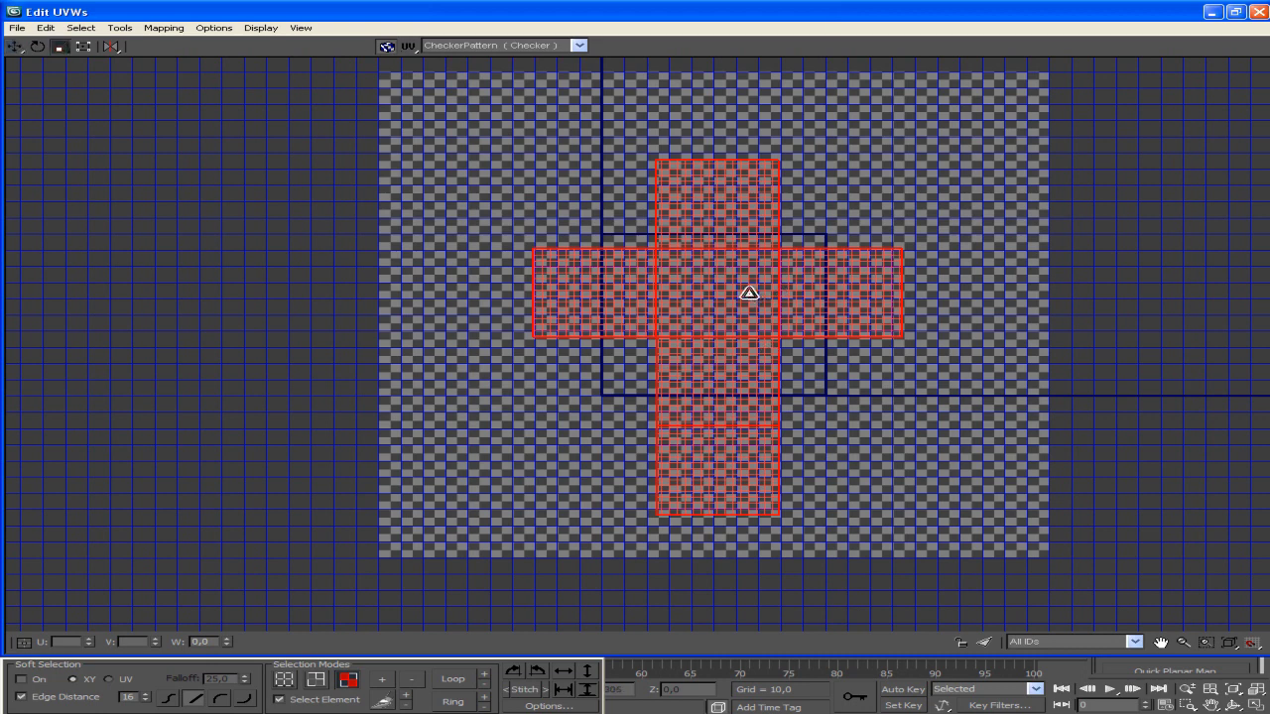
Scale the selected UV cross down slightly and move it up inside the tile.
left_click_drag(728, 274, 658, 348)
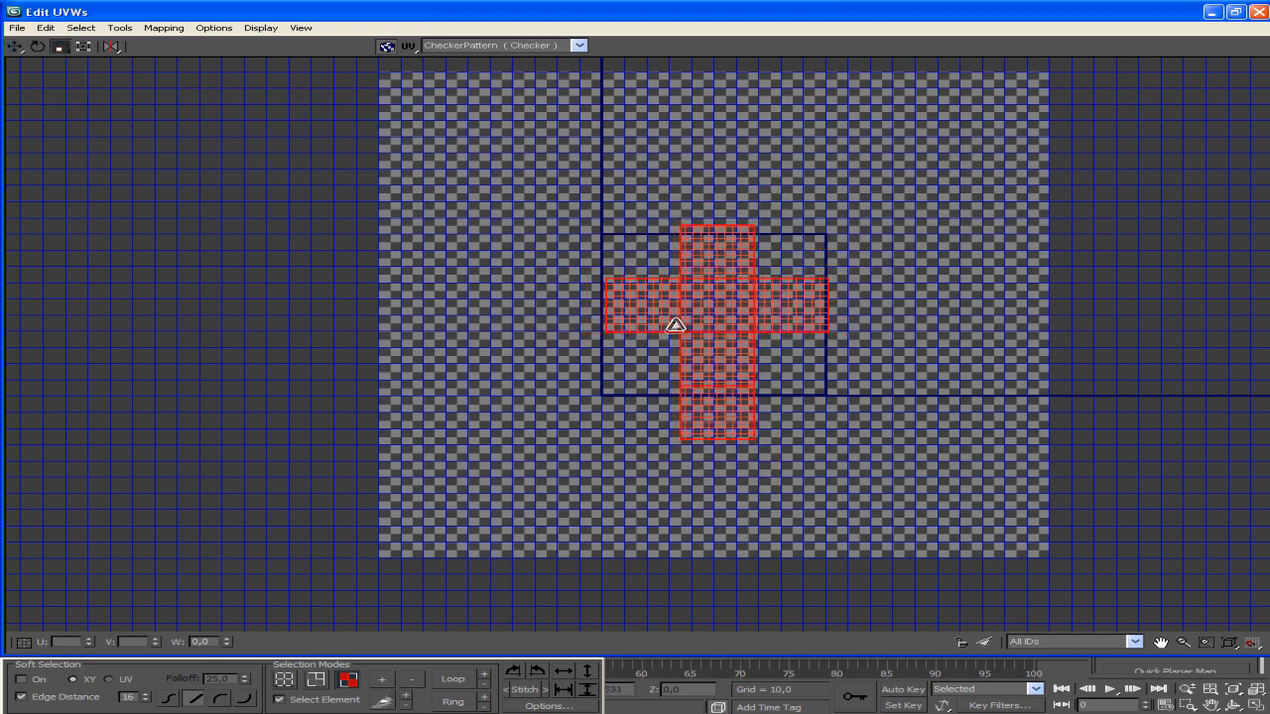
left_click_drag(658, 348, 645, 370)
key("w")
left_click_drag(723, 303, 719, 289)
Recentre the view and nudge the cross slightly right and down.
scroll(723, 294, "up", 1)
scroll(723, 295, "up", 1)
scroll(723, 294, "up", 1)
middle_click_drag(682, 289, 681, 300)
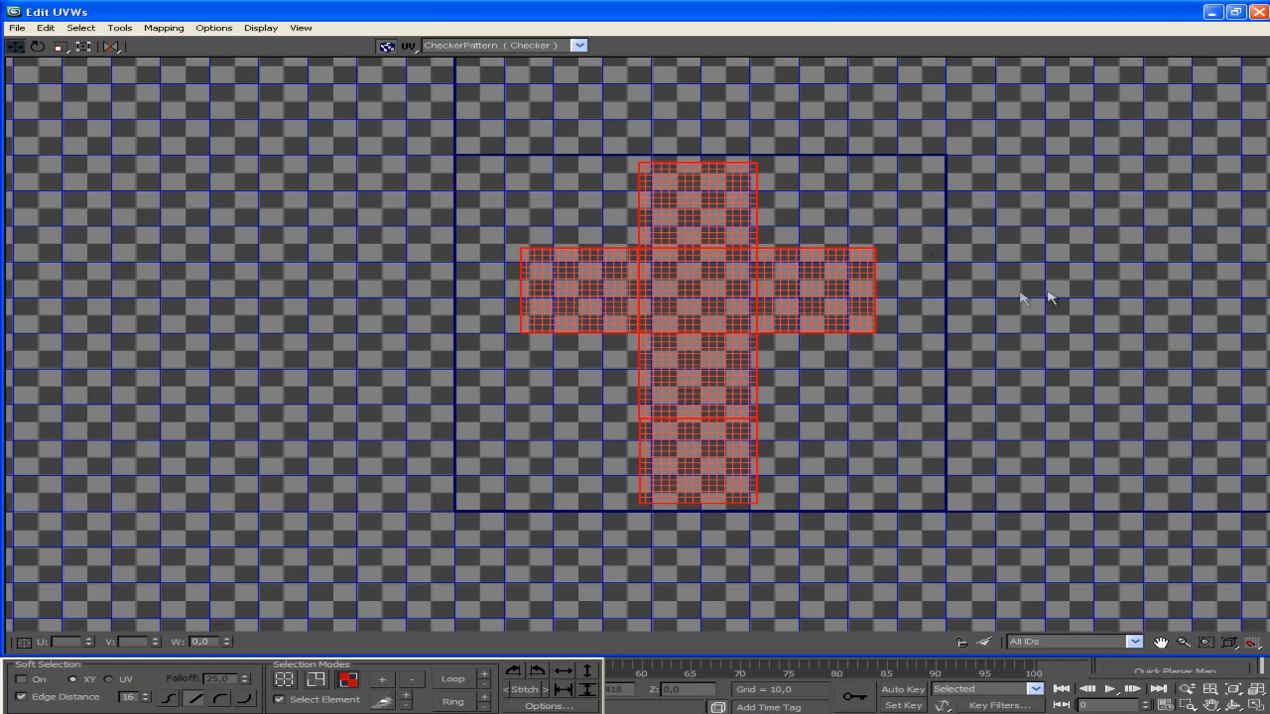
middle_click_drag(873, 269, 847, 285)
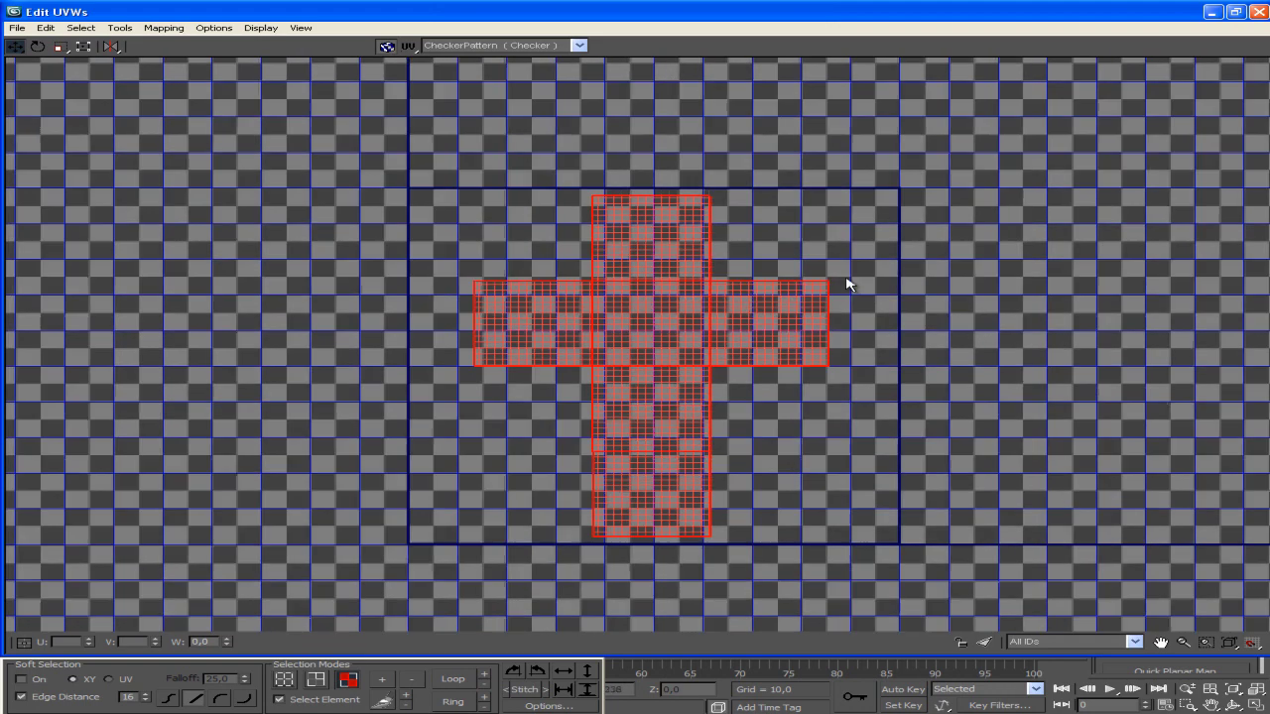
middle_click_drag(870, 204, 832, 175)
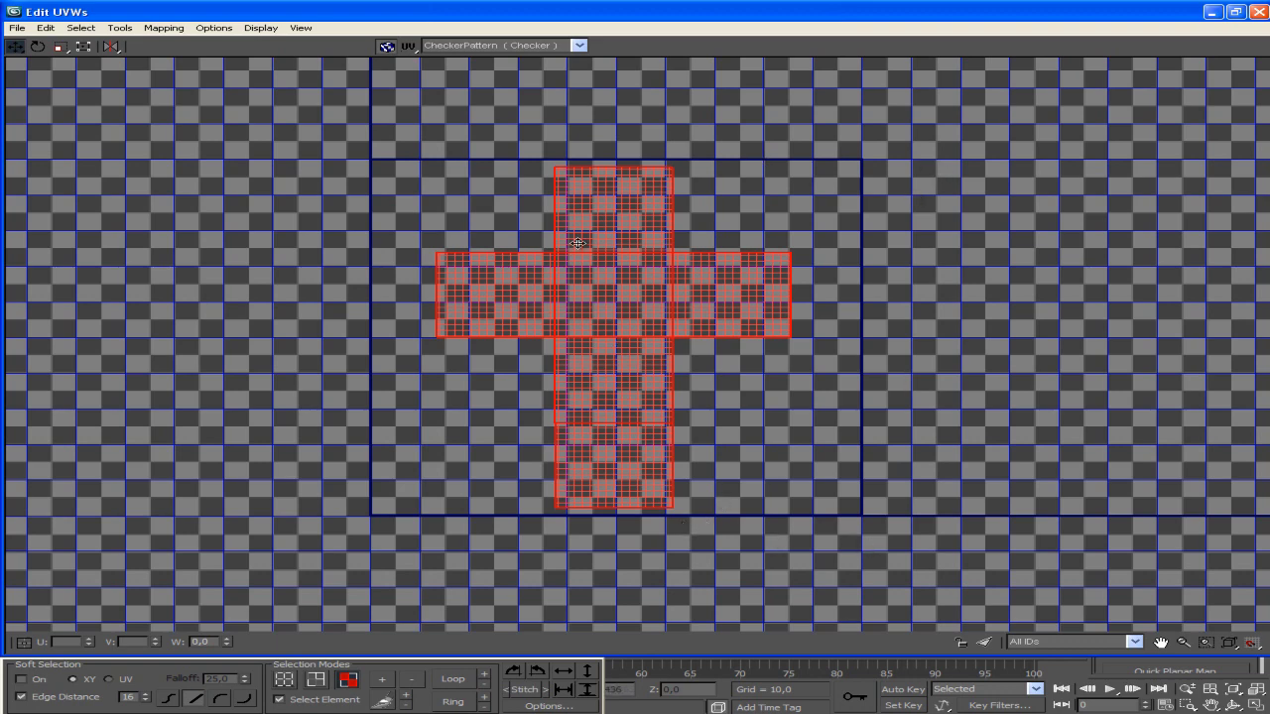
left_click_drag(598, 263, 599, 263)
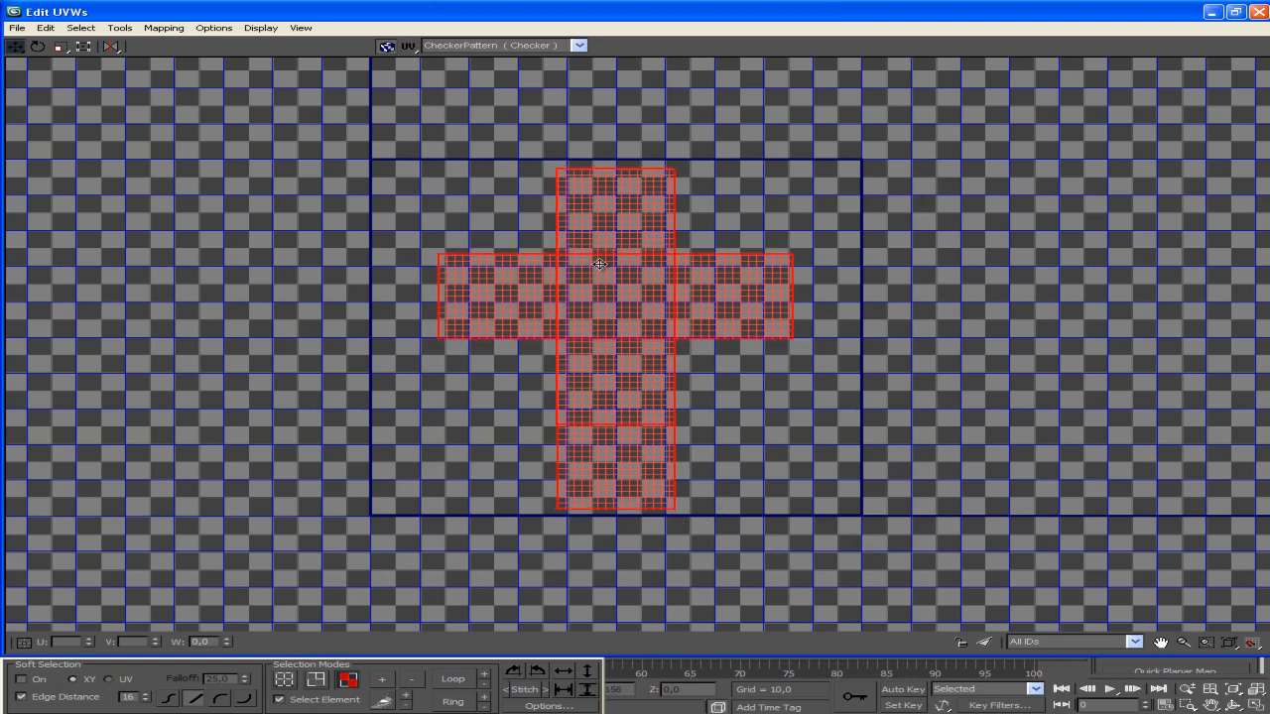
scroll(614, 264, "up", 1)
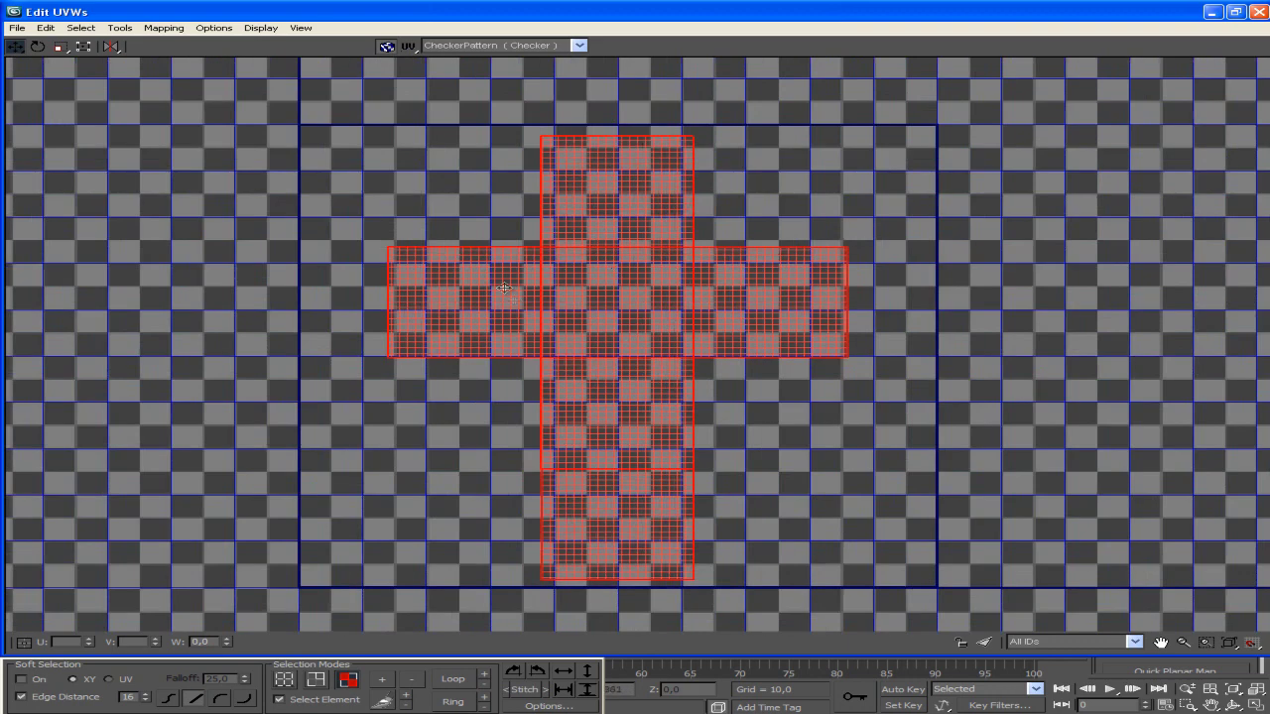
Zoom and pan the Edit UVWs view to centre the enlarged cross.
scroll(863, 181, "down", 2)
scroll(861, 182, "down", 3)
scroll(861, 181, "down", 2)
scroll(861, 181, "up", 2)
scroll(861, 182, "up", 1)
scroll(861, 181, "up", 3)
scroll(861, 182, "up", 3)
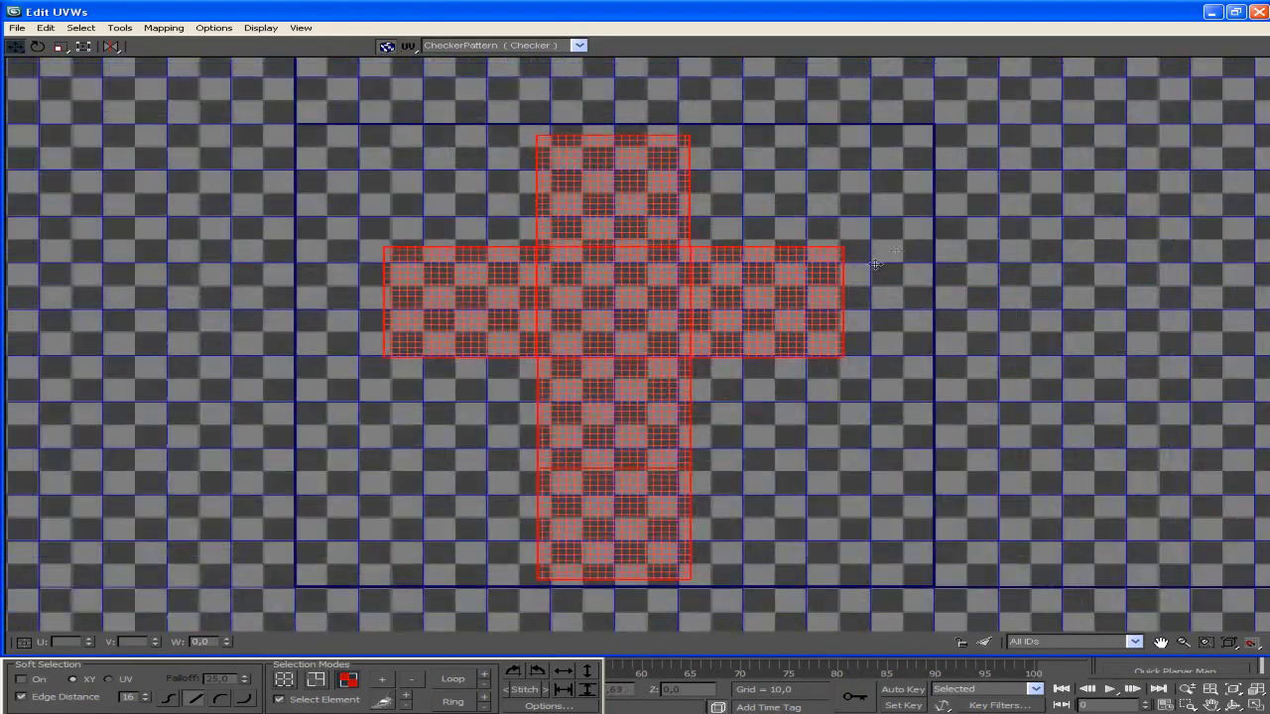
scroll(859, 248, "up", 1)
scroll(689, 350, "down", 3)
scroll(731, 335, "down", 2)
scroll(780, 326, "down", 2)
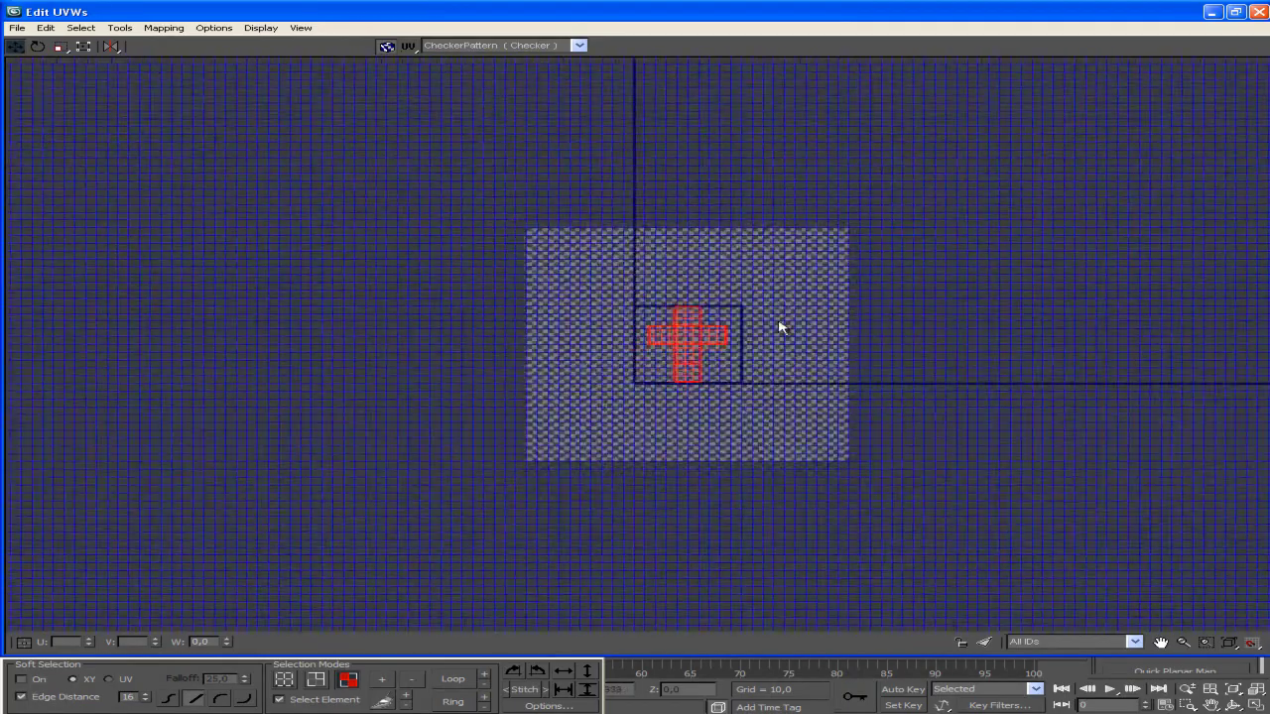
scroll(779, 327, "down", 3)
scroll(781, 329, "up", 1)
scroll(781, 328, "up", 2)
scroll(780, 331, "down", 4)
mouse_move(770, 326)
middle_mouse_down()
mouse_move(725, 312)
mouse_move(836, 247)
middle_mouse_up()
scroll(787, 284, "up", 2)
mouse_move(787, 284)
middle_mouse_down()
mouse_move(674, 249)
mouse_move(754, 218)
middle_mouse_up()
scroll(754, 218, "up", 1)
scroll(739, 238, "up", 2)
scroll(694, 213, "up", 2)
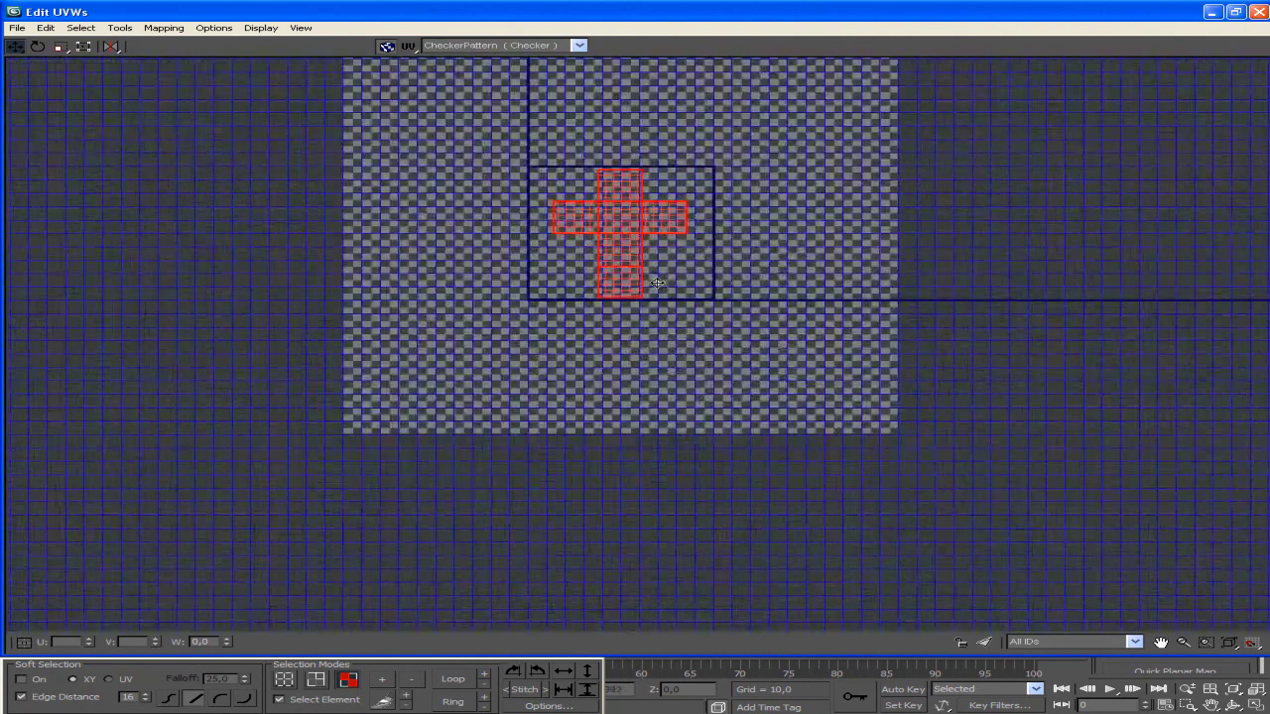
scroll(645, 166, "up", 2)
middle_click_drag(671, 303, 638, 204)
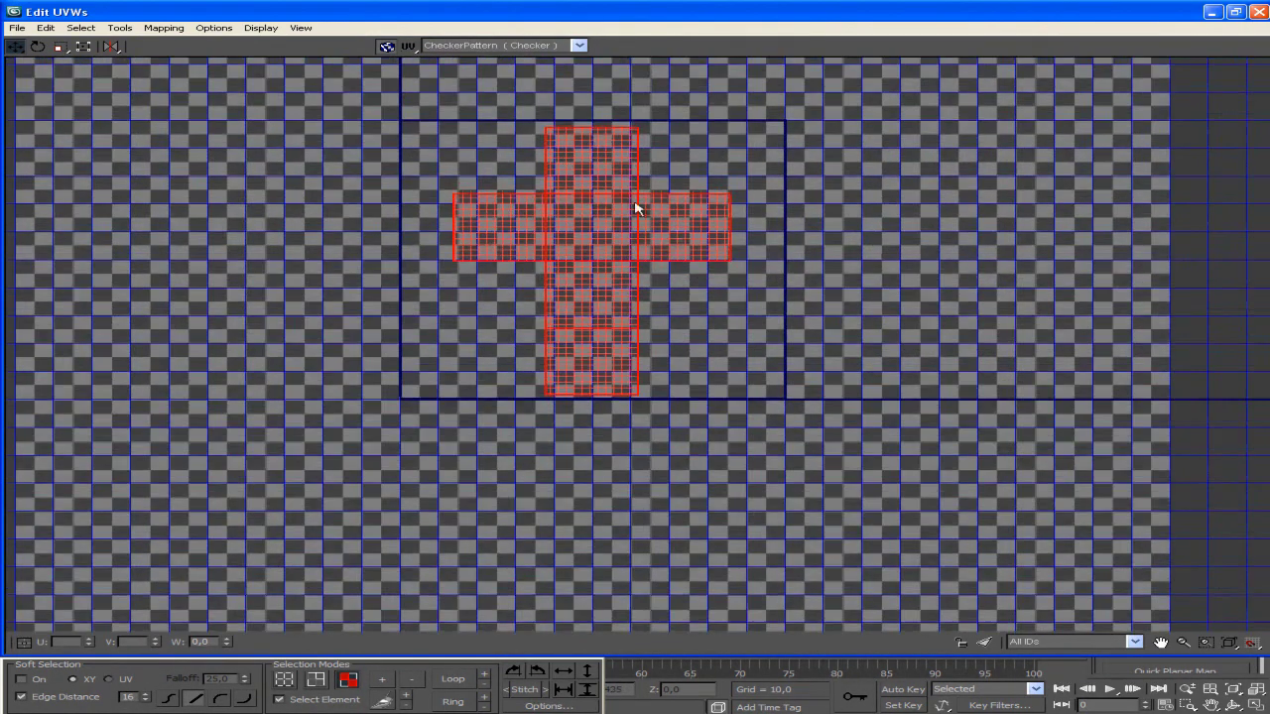
scroll(629, 366, "up", 1)
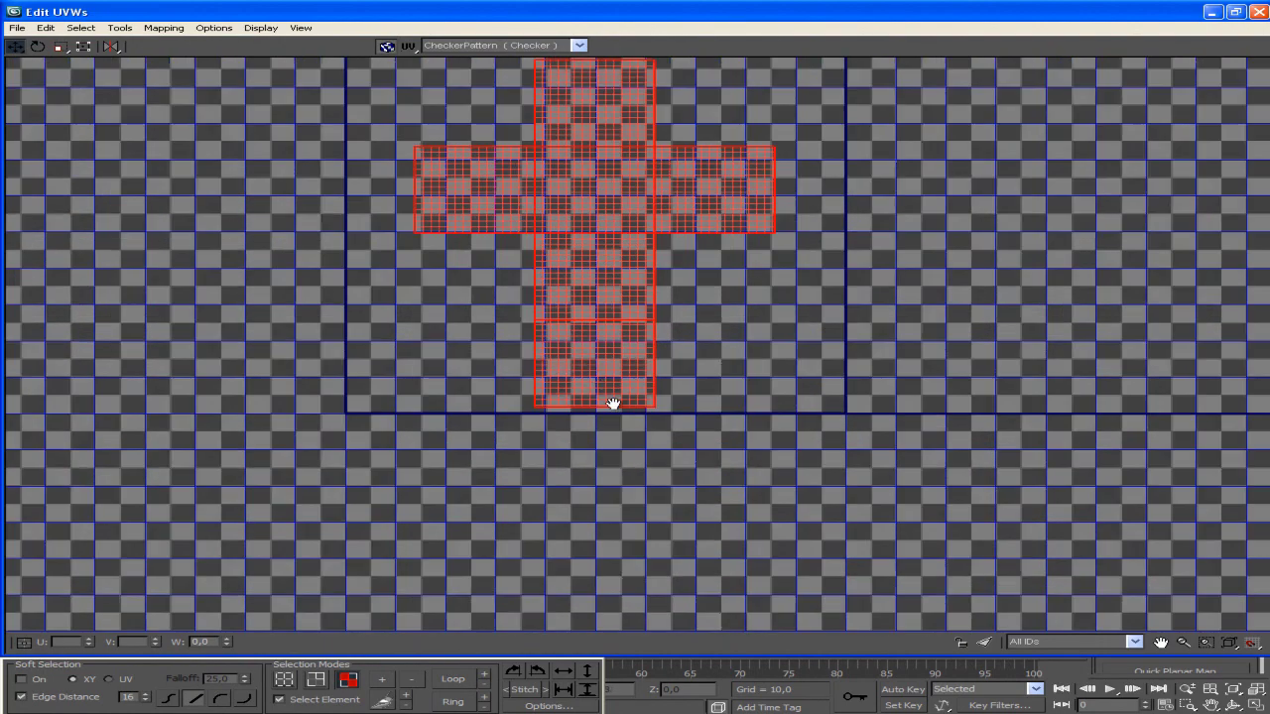
mouse_move(609, 406)
middle_mouse_down()
mouse_move(635, 315)
mouse_move(629, 330)
middle_mouse_up()
scroll(634, 310, "up", 1)
Apply a tiny scale adjustment, then move the cross UVs up slightly.
key("r")
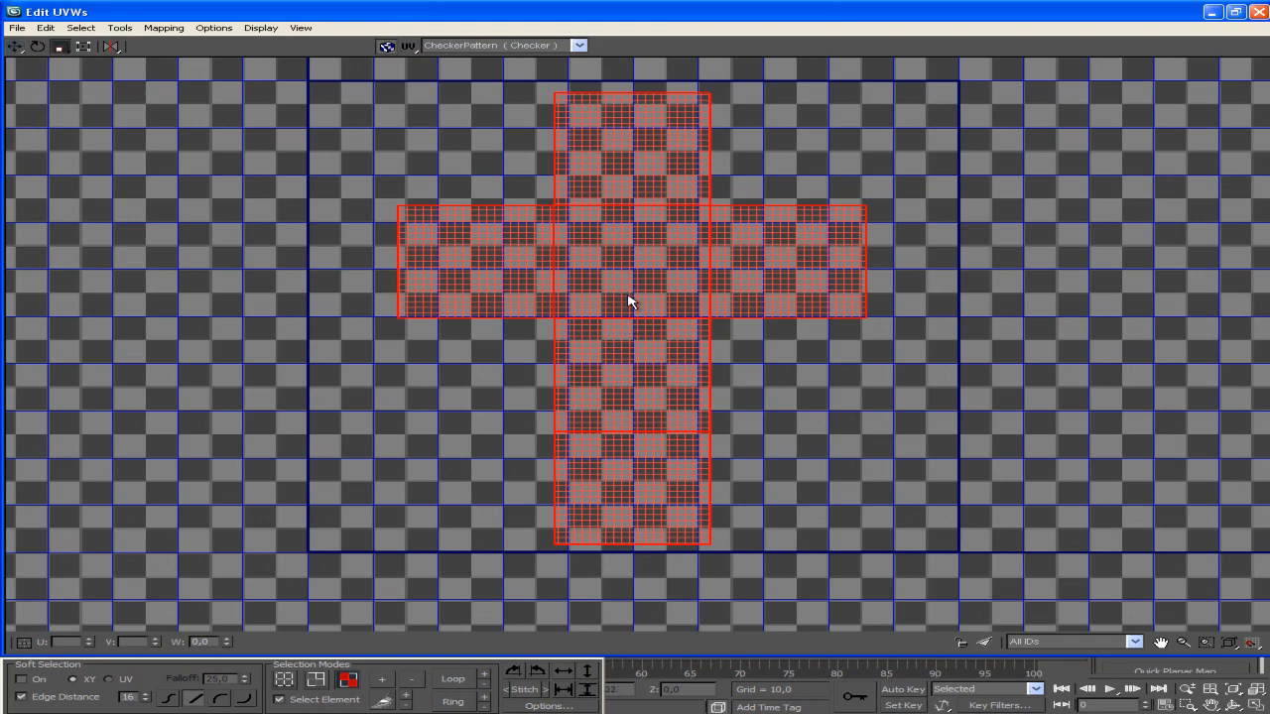
middle_click_drag(623, 303, 620, 300)
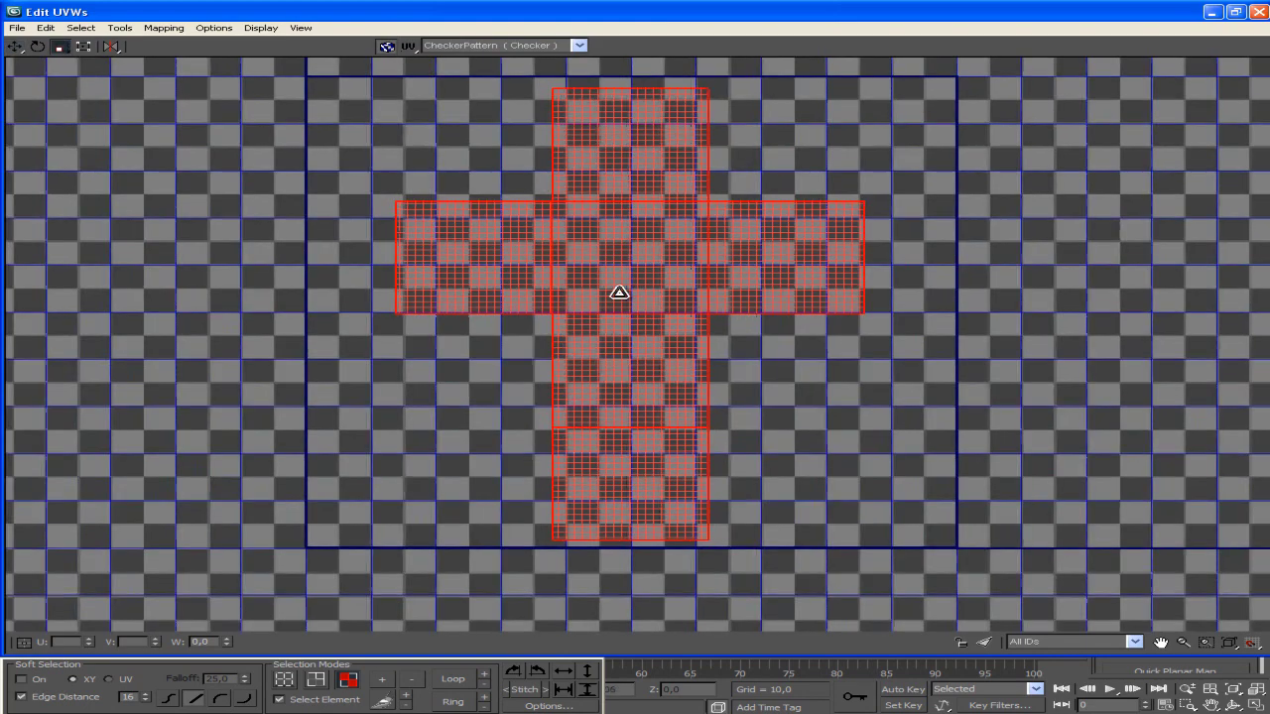
key("w")
left_click_drag(620, 294, 619, 287)
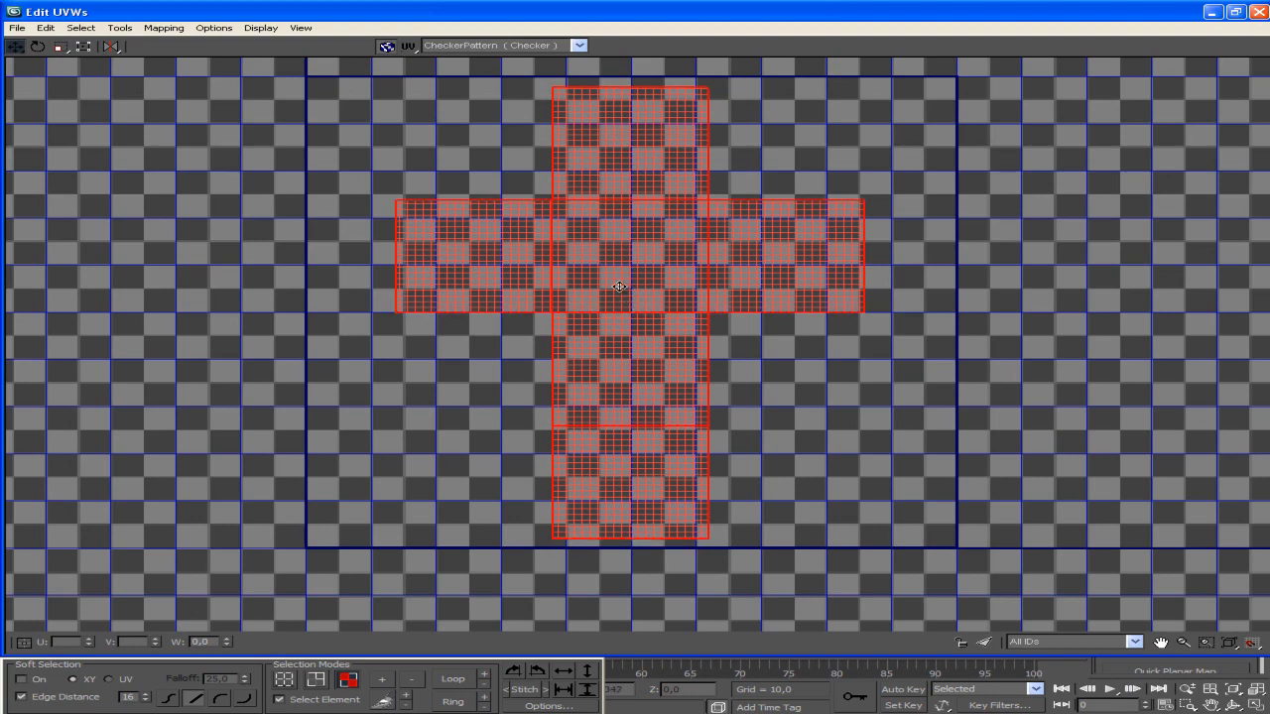
scroll(619, 286, "down", 3)
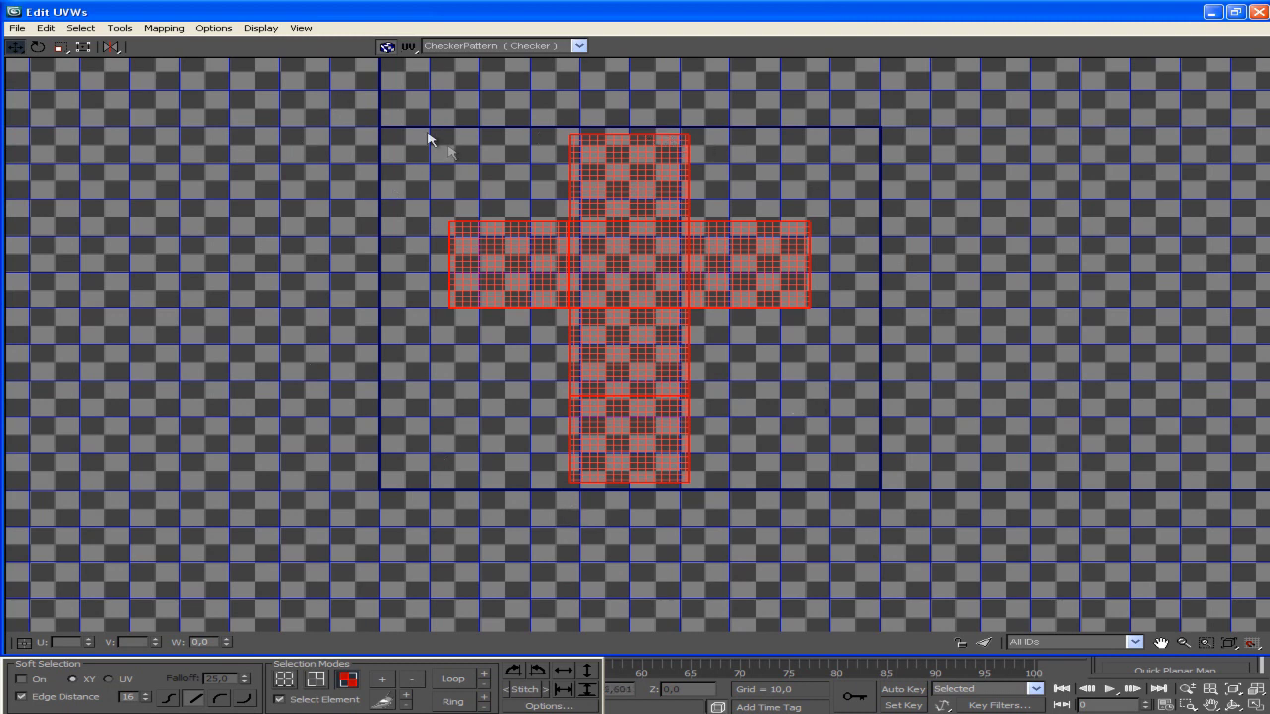
Restore the Edit UVWs window, turn off Select Element, and select each square of the UV cross.
left_click(1235, 12)
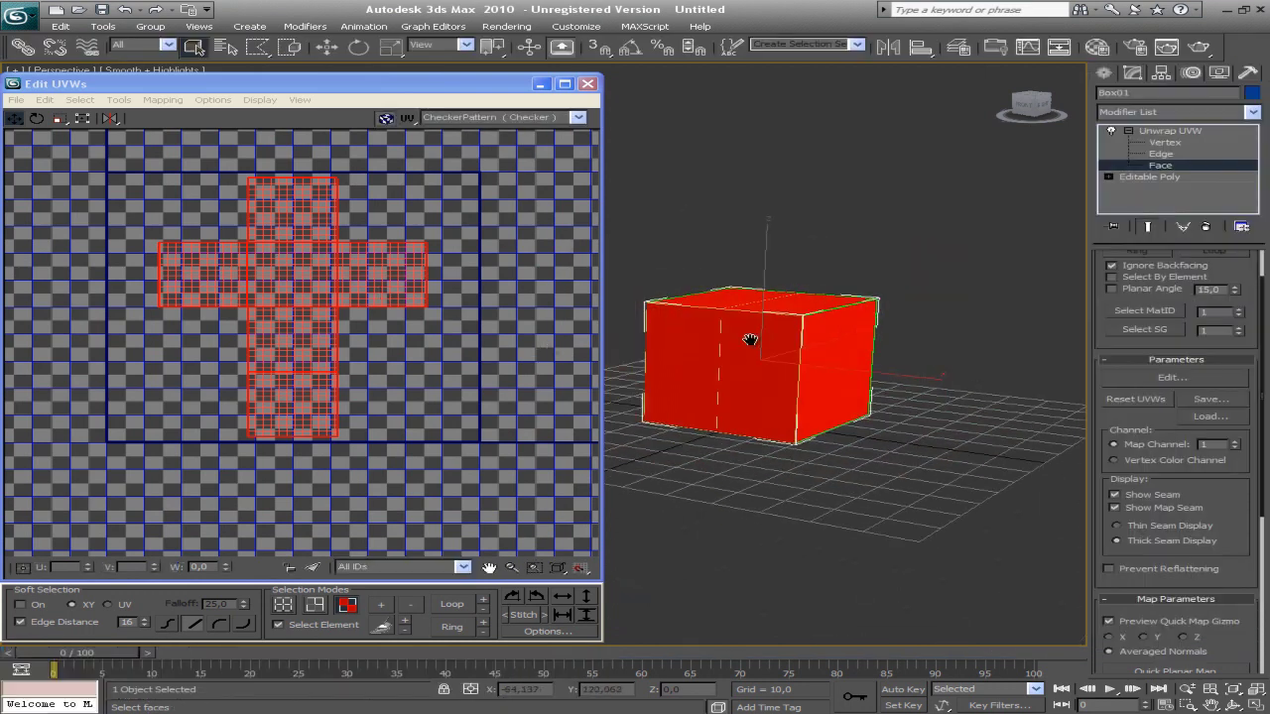
left_click(327, 627)
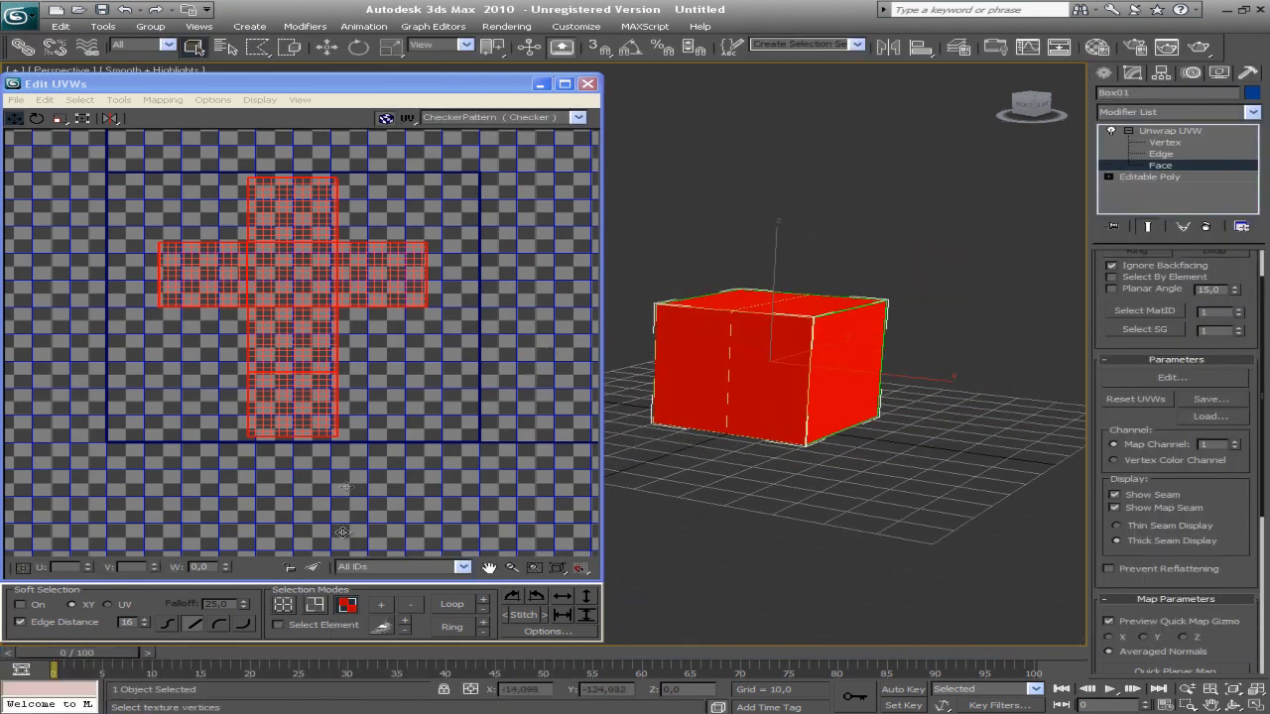
left_click(367, 292)
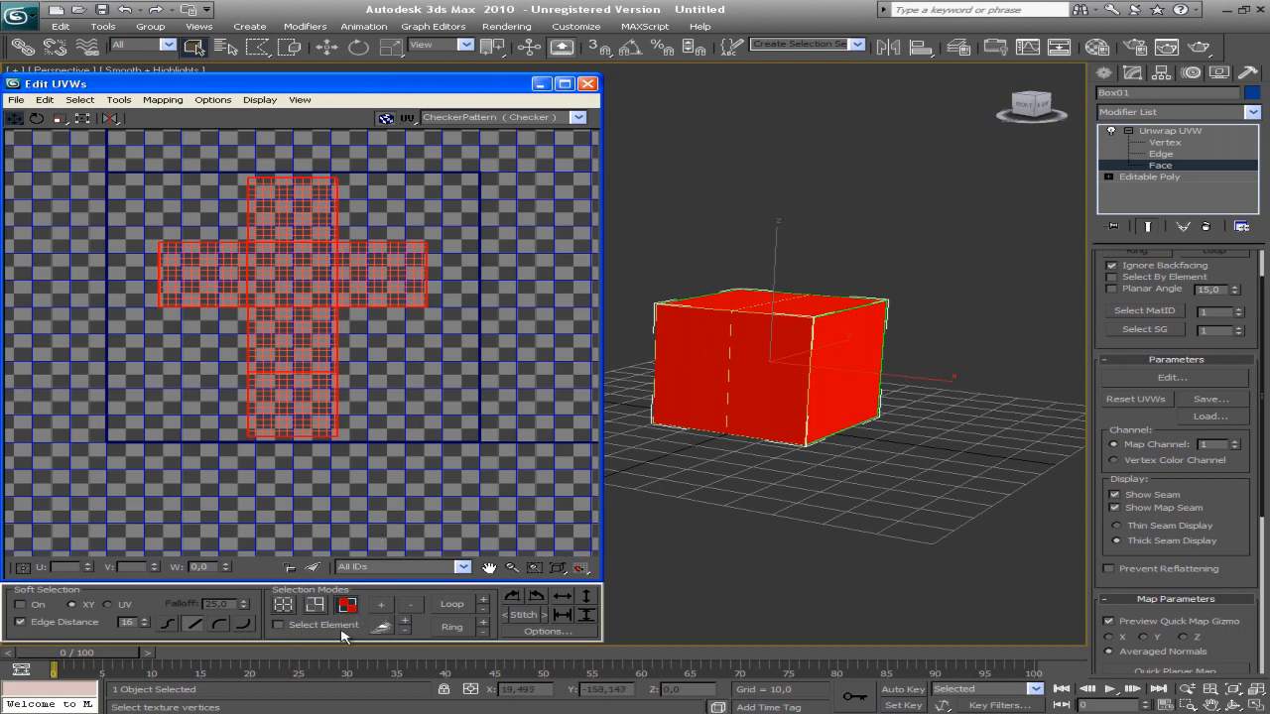
left_click(400, 364)
left_click(388, 275)
left_click(312, 287)
left_click(238, 273)
left_click(292, 337)
left_click(298, 401)
Select the cube's front, top and right faces and match them to the cross squares.
left_click(763, 343)
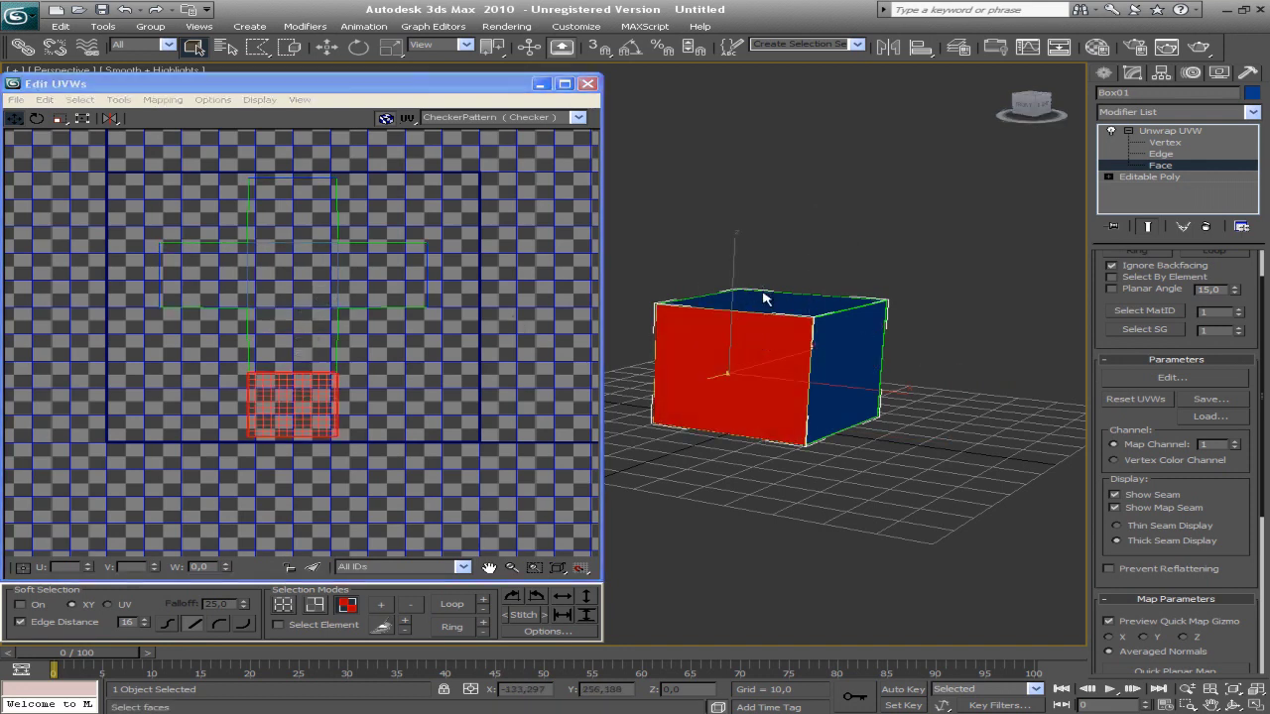
left_click(739, 306)
left_click(723, 360)
left_click(838, 357)
left_click(758, 298)
left_click(734, 337)
left_click(280, 280)
left_click(289, 337)
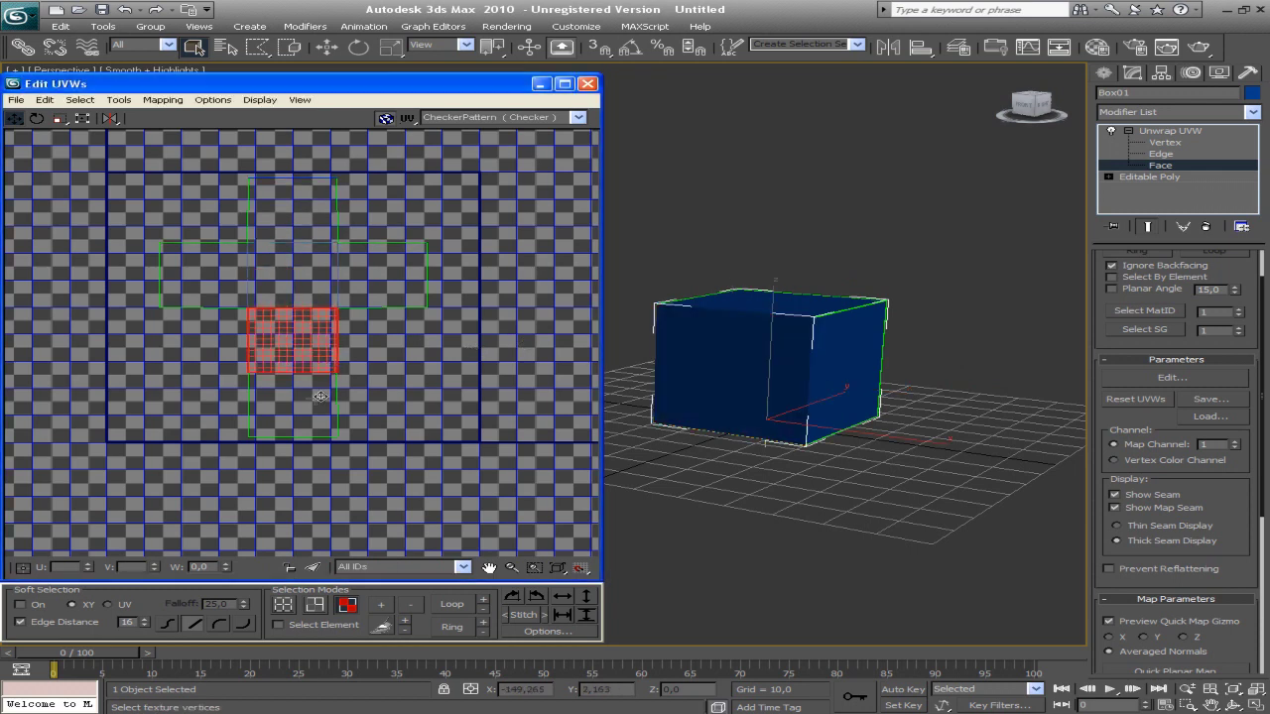
left_click(289, 402)
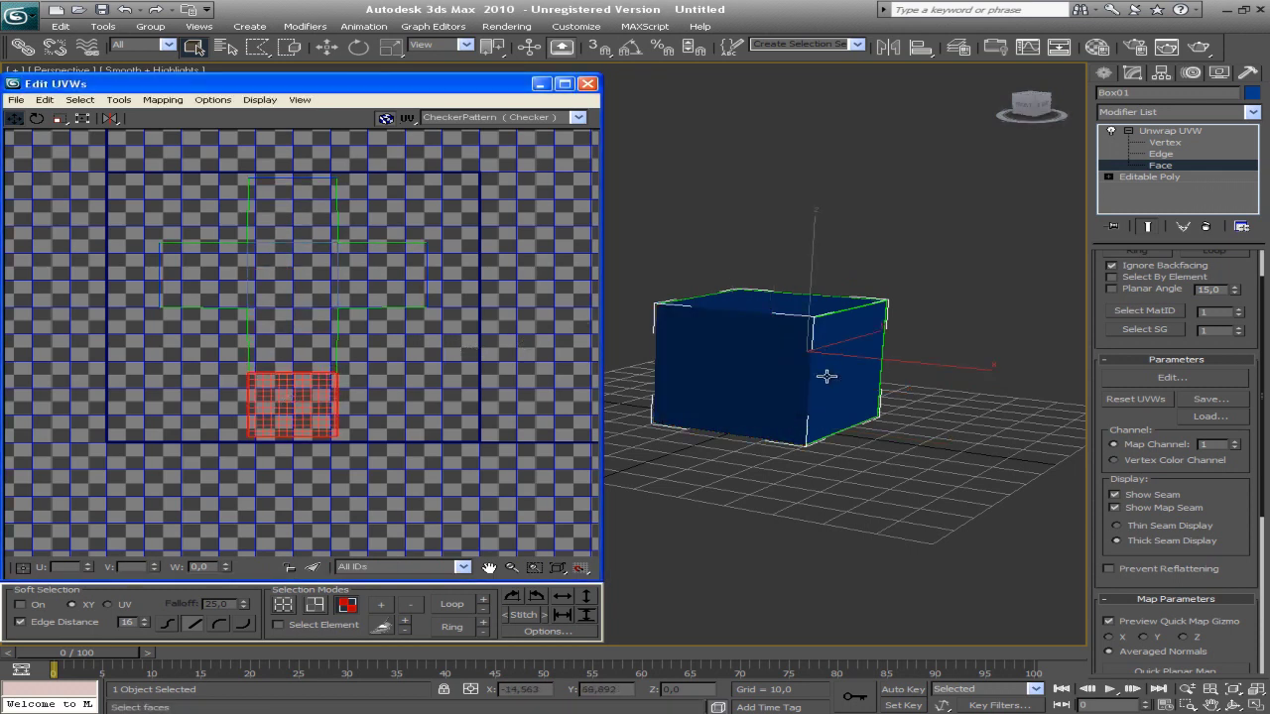
Switch the cube to wireframe with F3 and check every cross square, including the bottom face's.
key("F3")
left_click(853, 342)
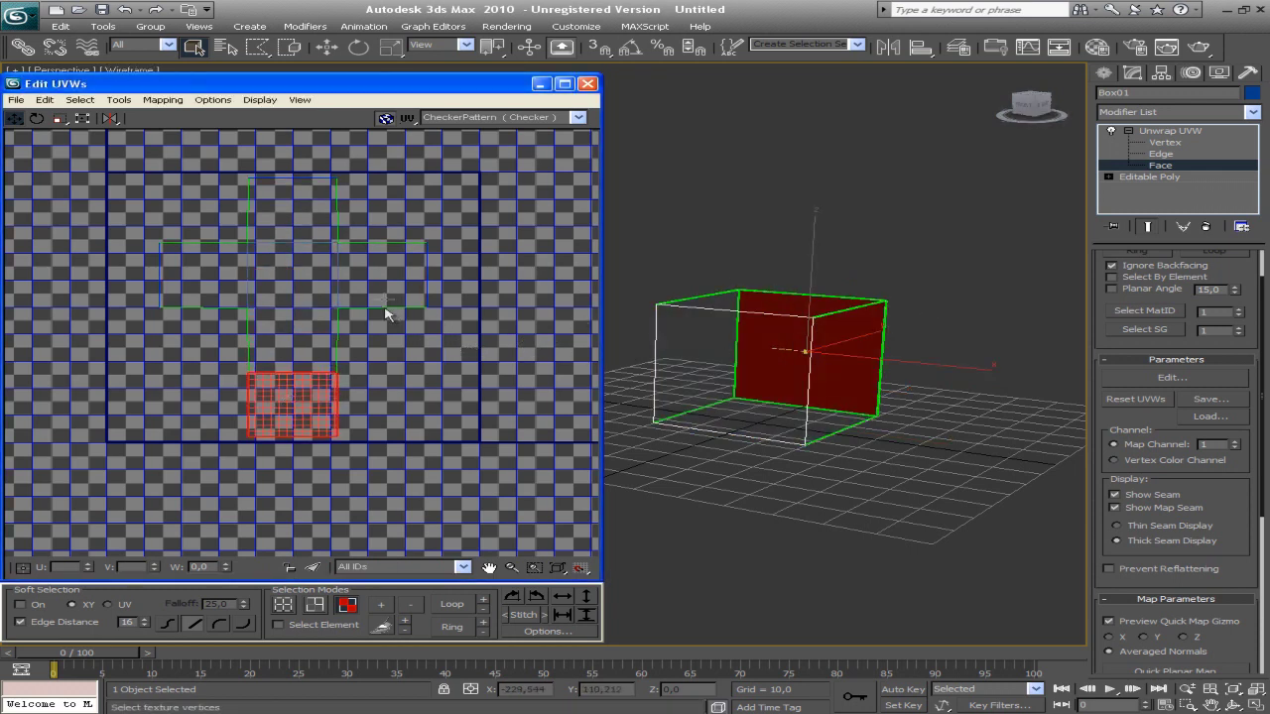
left_click(256, 260)
left_click(263, 230)
left_click(306, 336)
left_click(303, 397)
left_click(201, 280)
left_click(375, 301)
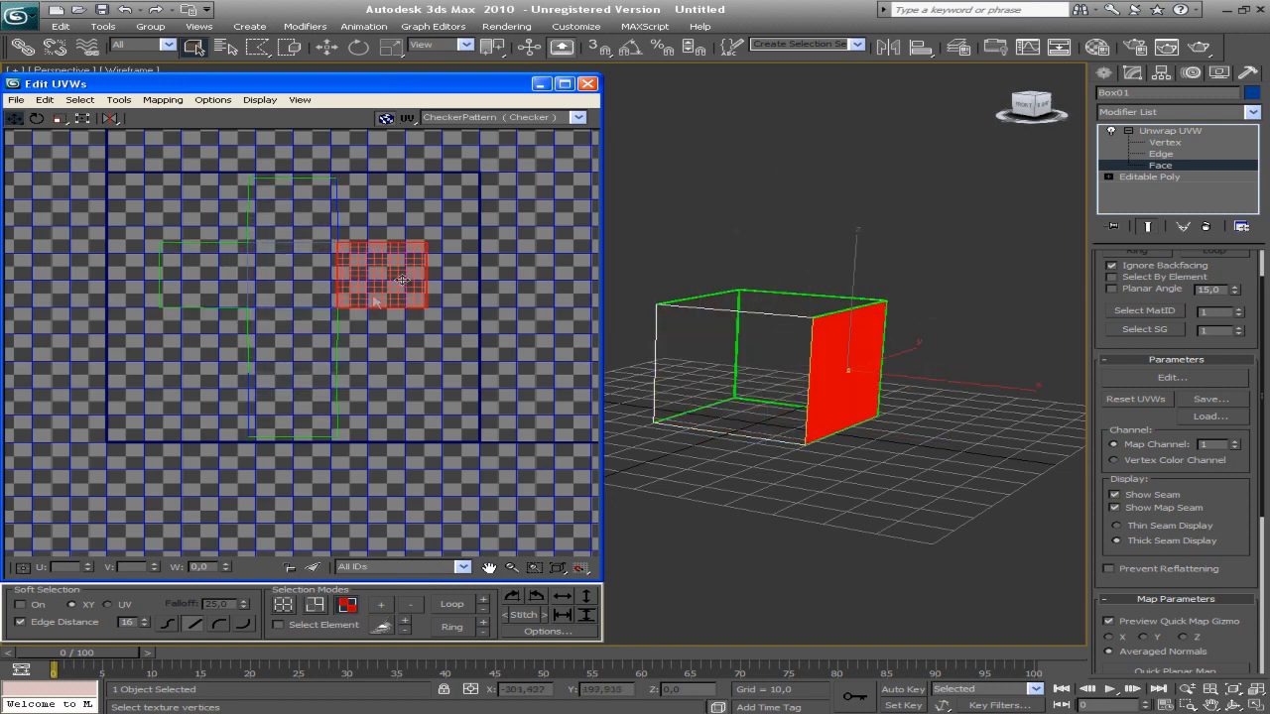
left_click(292, 323)
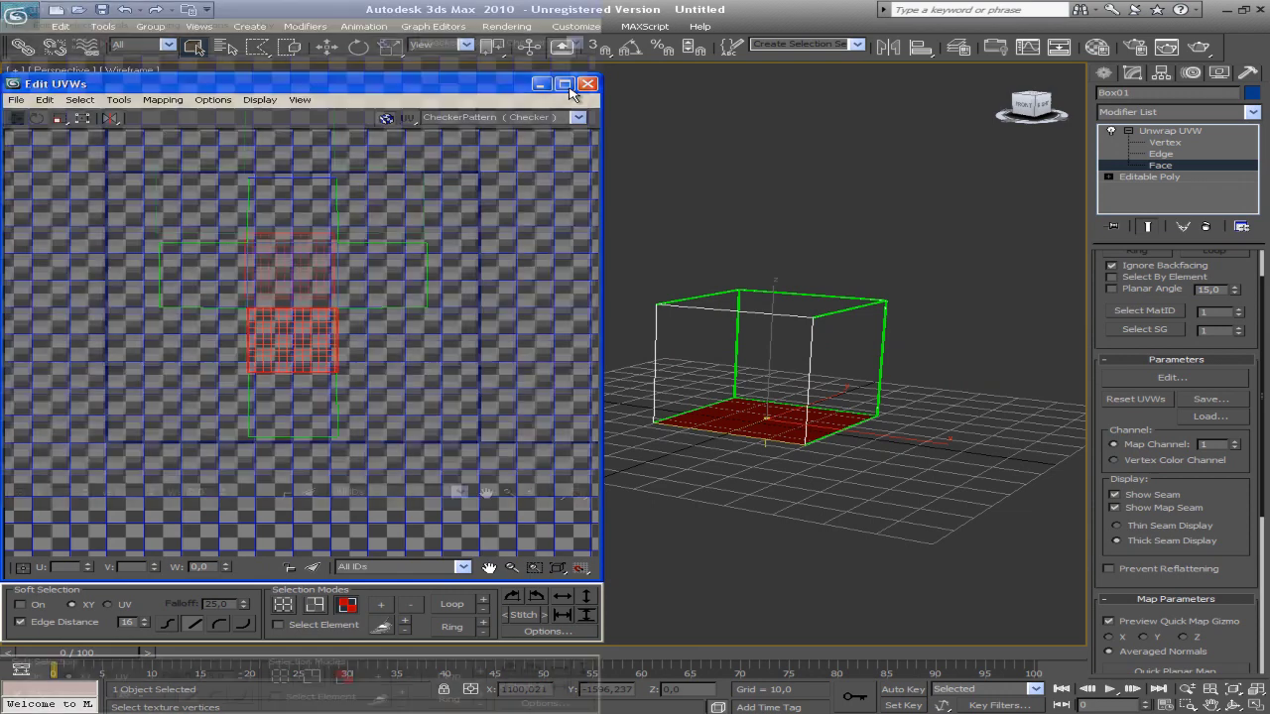
Maximize Edit UVWs and open Tools > Render UVW Template with a 1024 x 1024 output.
left_click(570, 88)
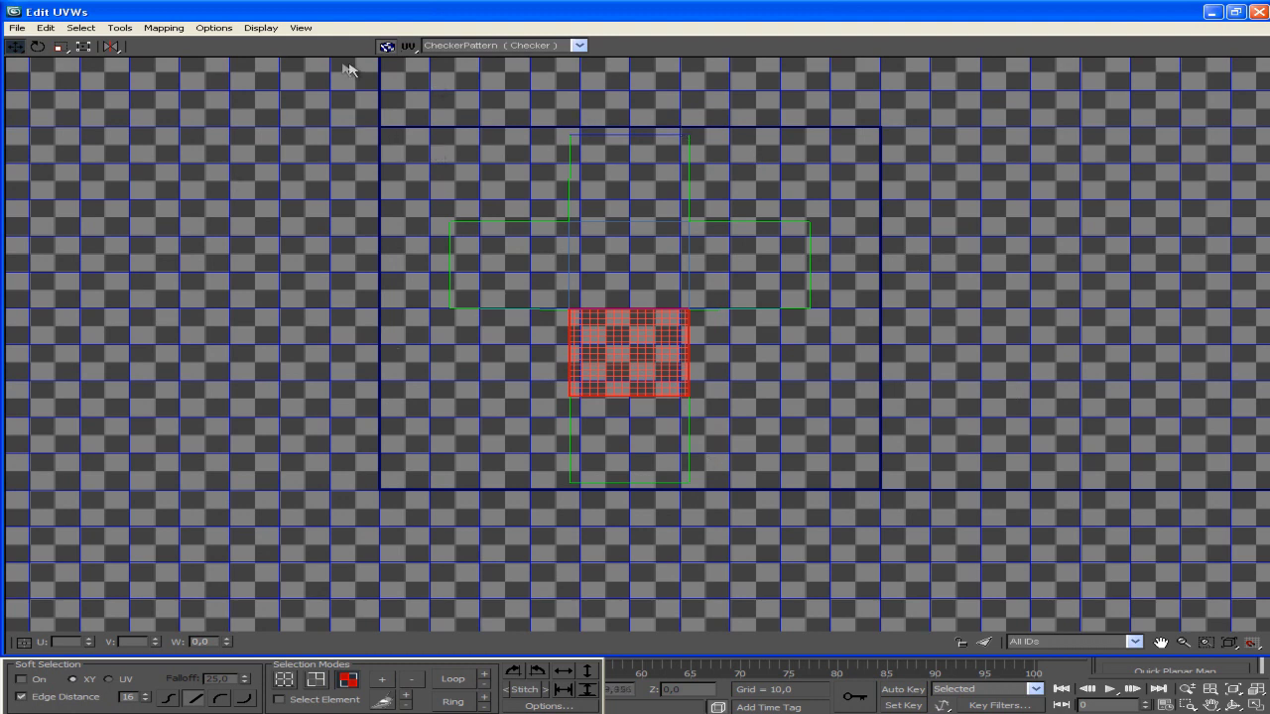
left_click(207, 29)
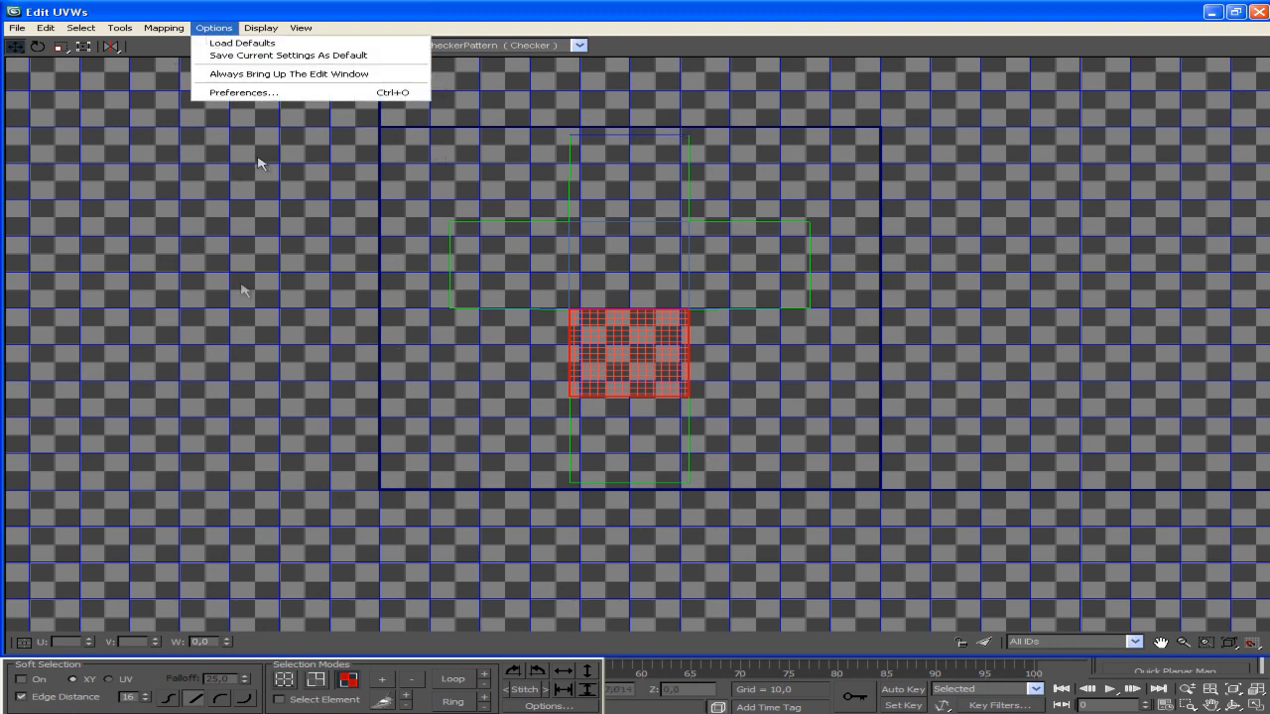
left_click(258, 164)
left_click(117, 29)
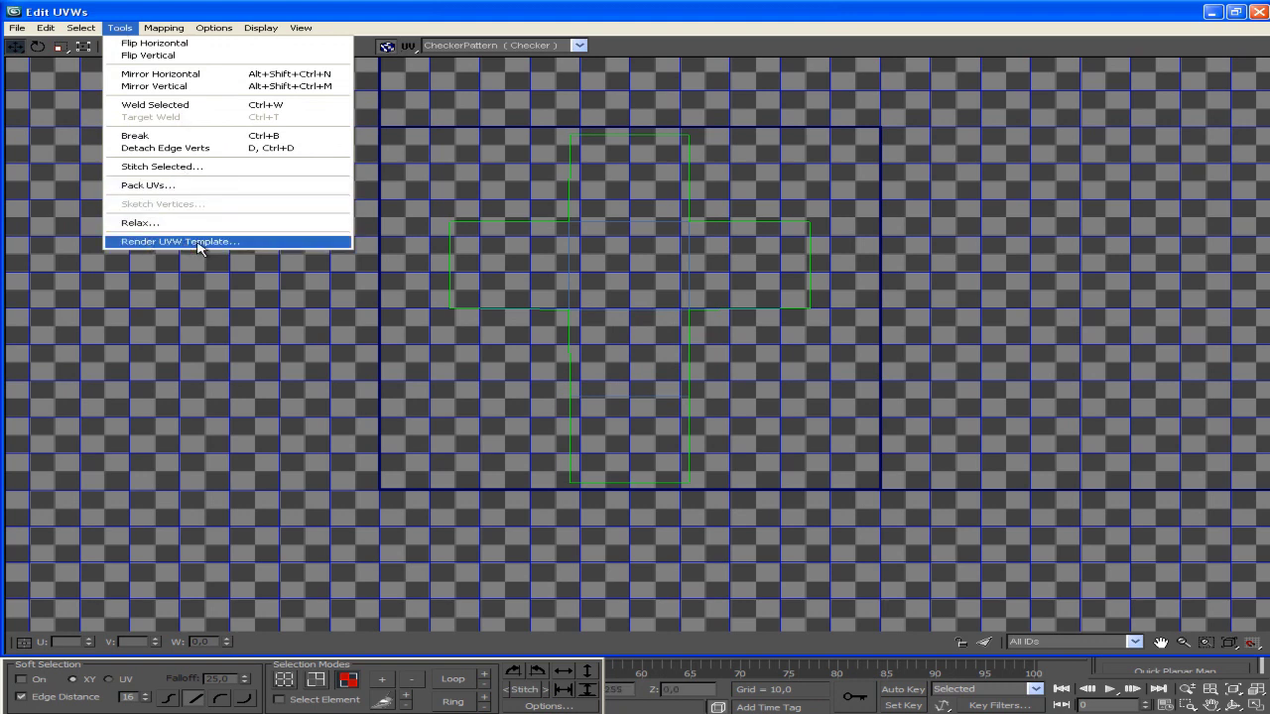
left_click(198, 244)
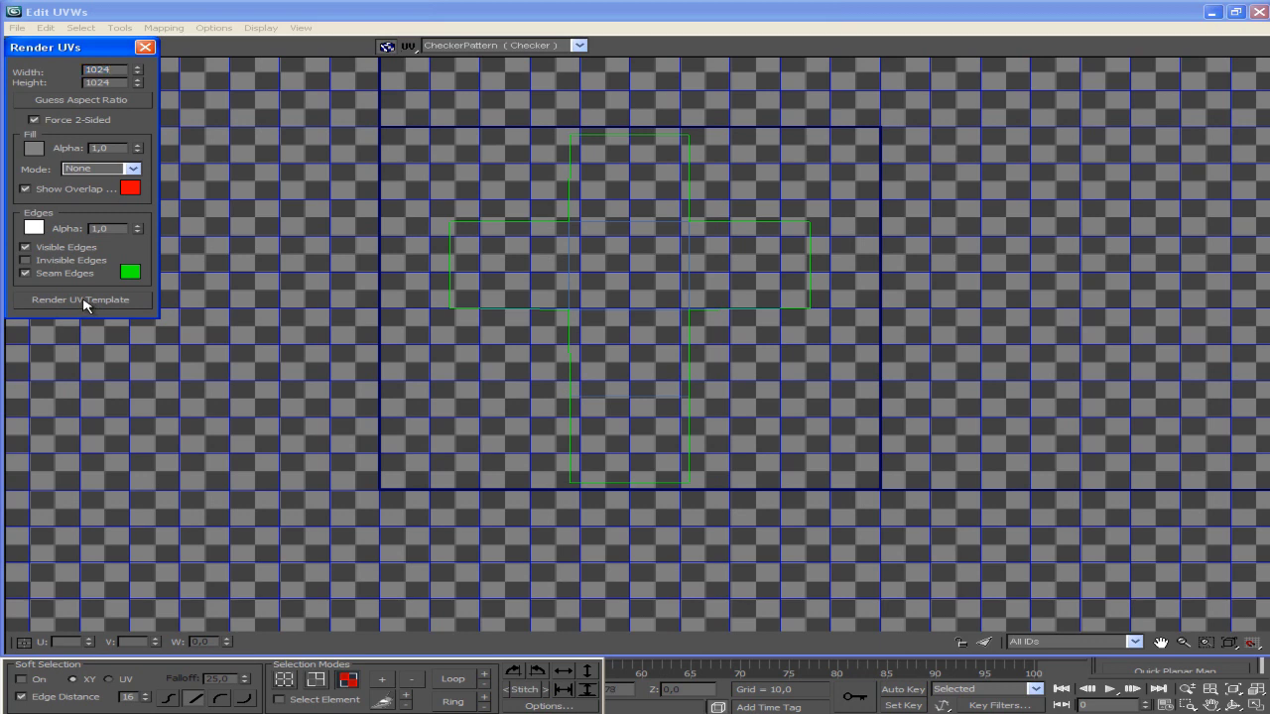
Render the UV template, then maximize the Render Map window and zoom it to 1:1.
left_click(84, 300)
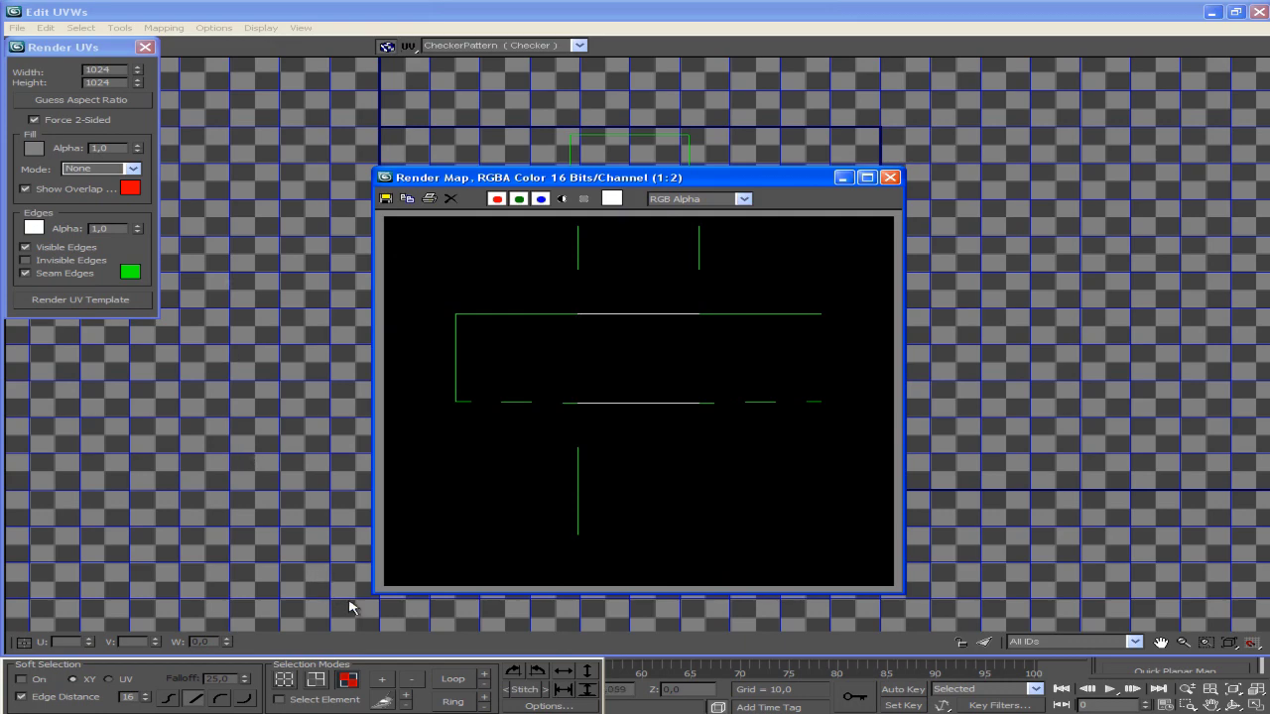
left_click_drag(635, 179, 979, 104)
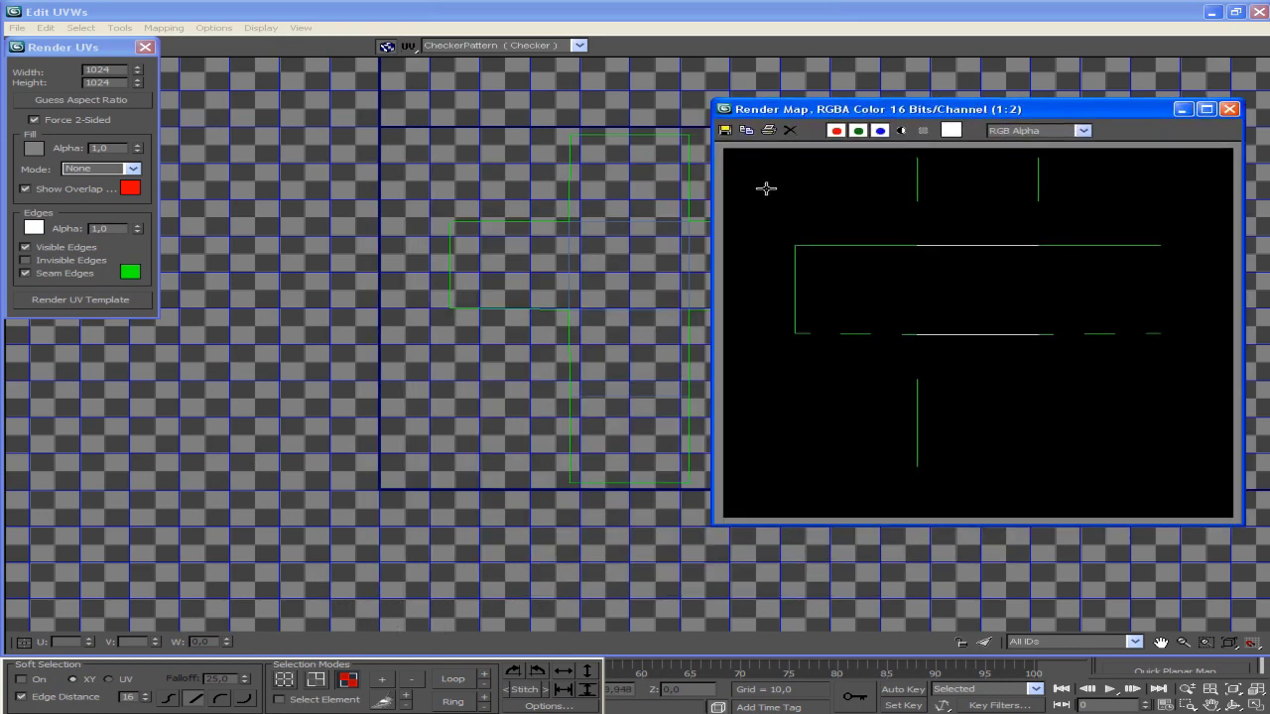
left_click(420, 251)
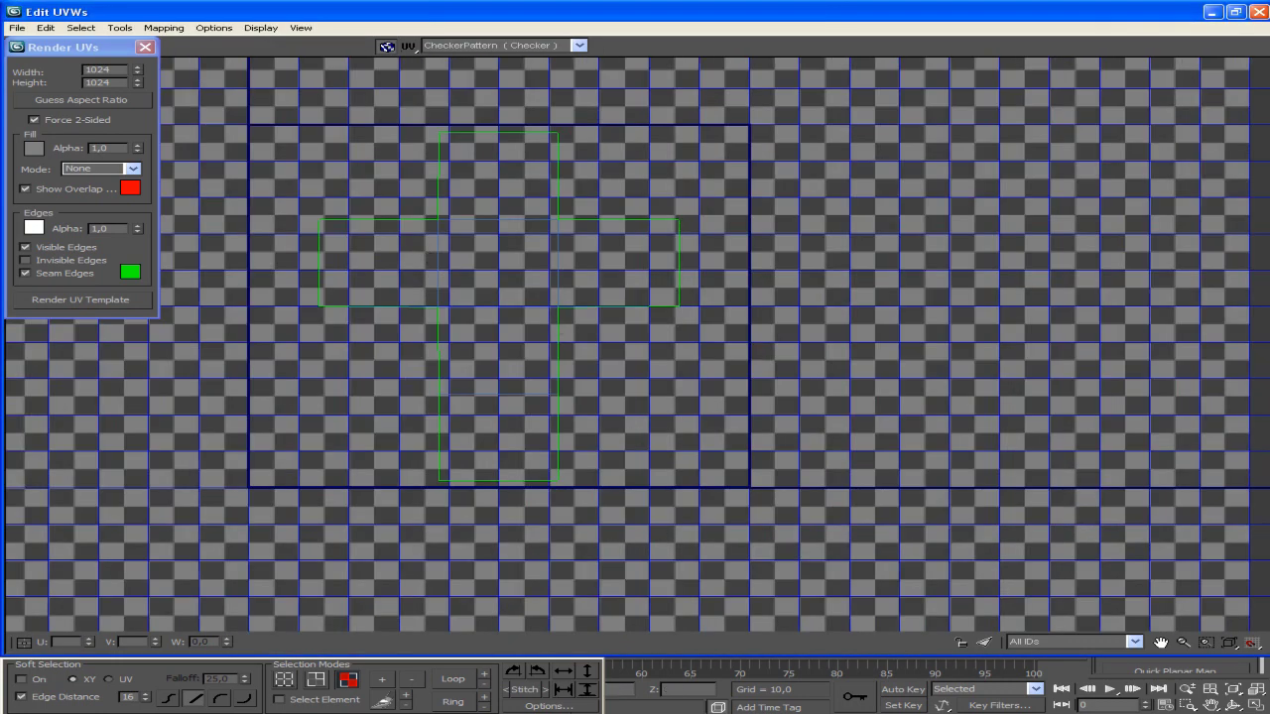
left_click(1213, 12)
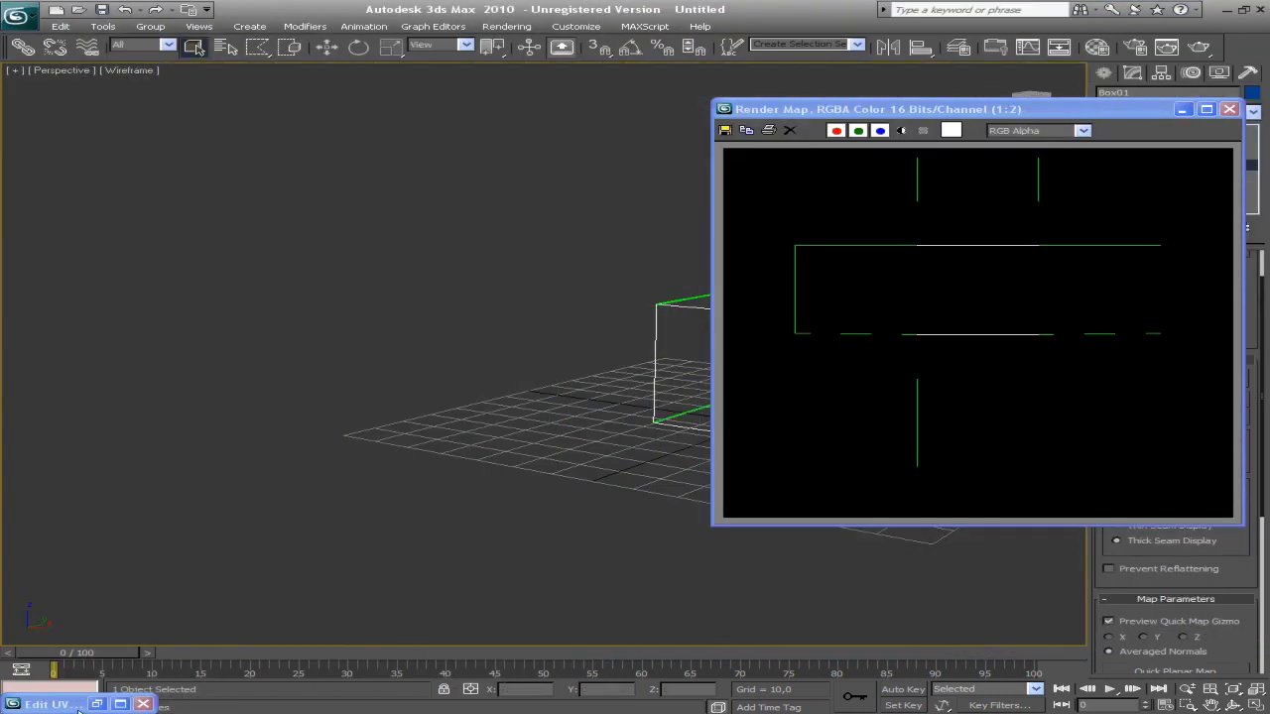
left_click(98, 704)
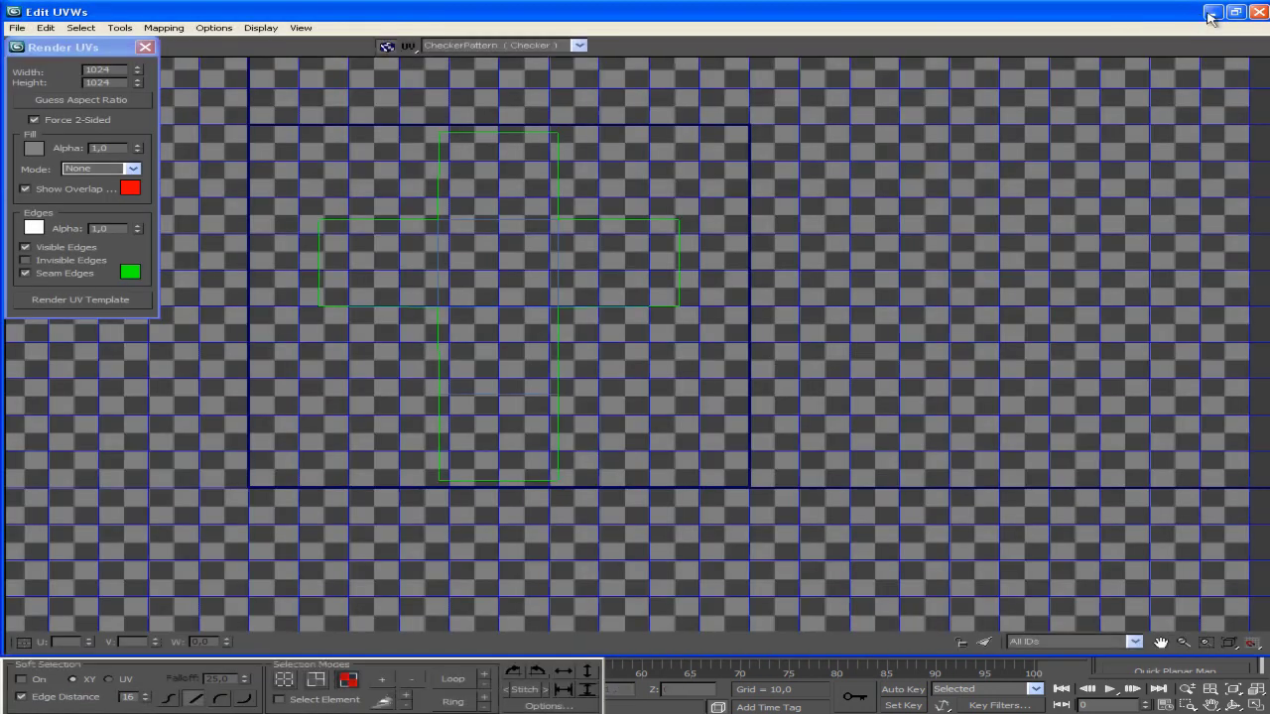
left_click(1235, 12)
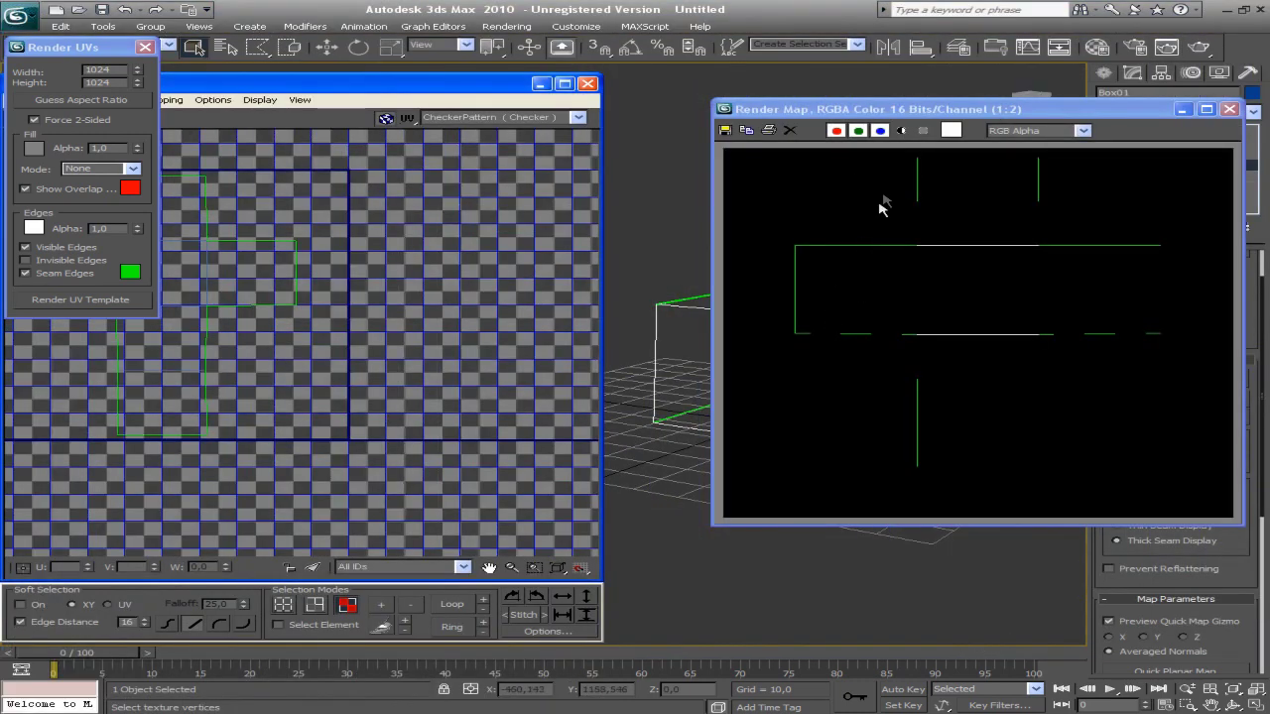
left_click(1205, 109)
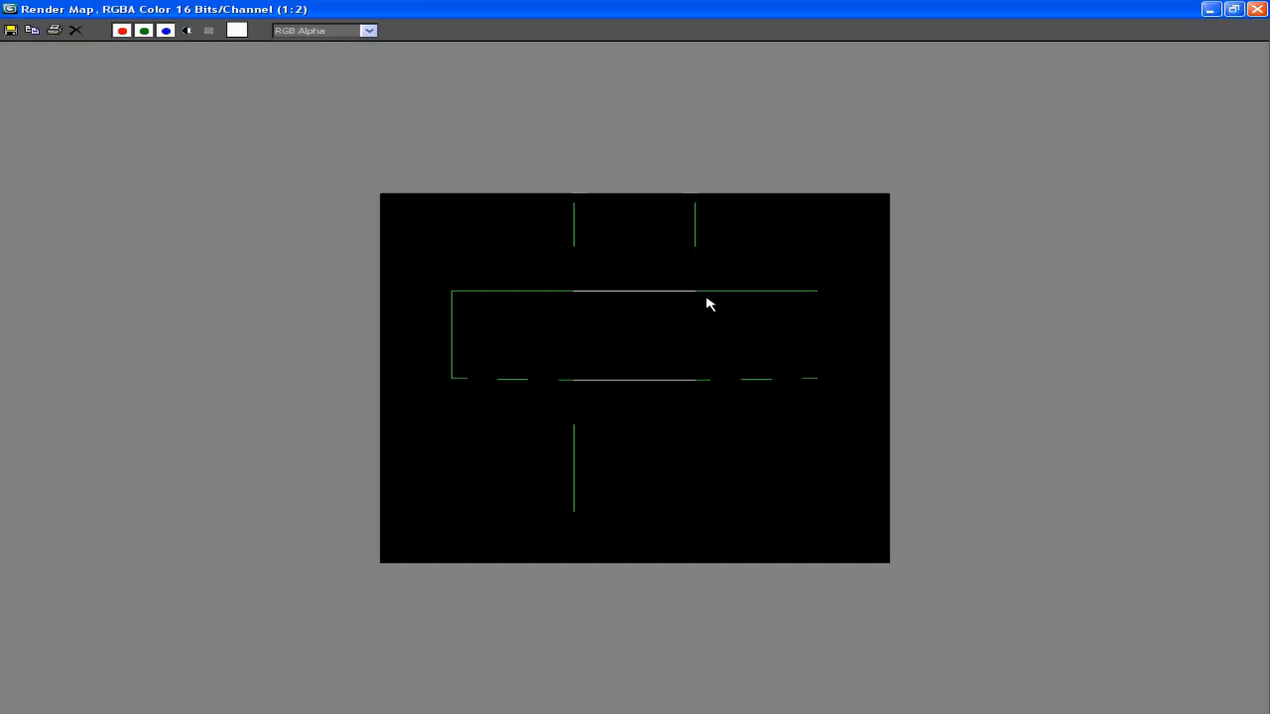
scroll(813, 383, "up", 1)
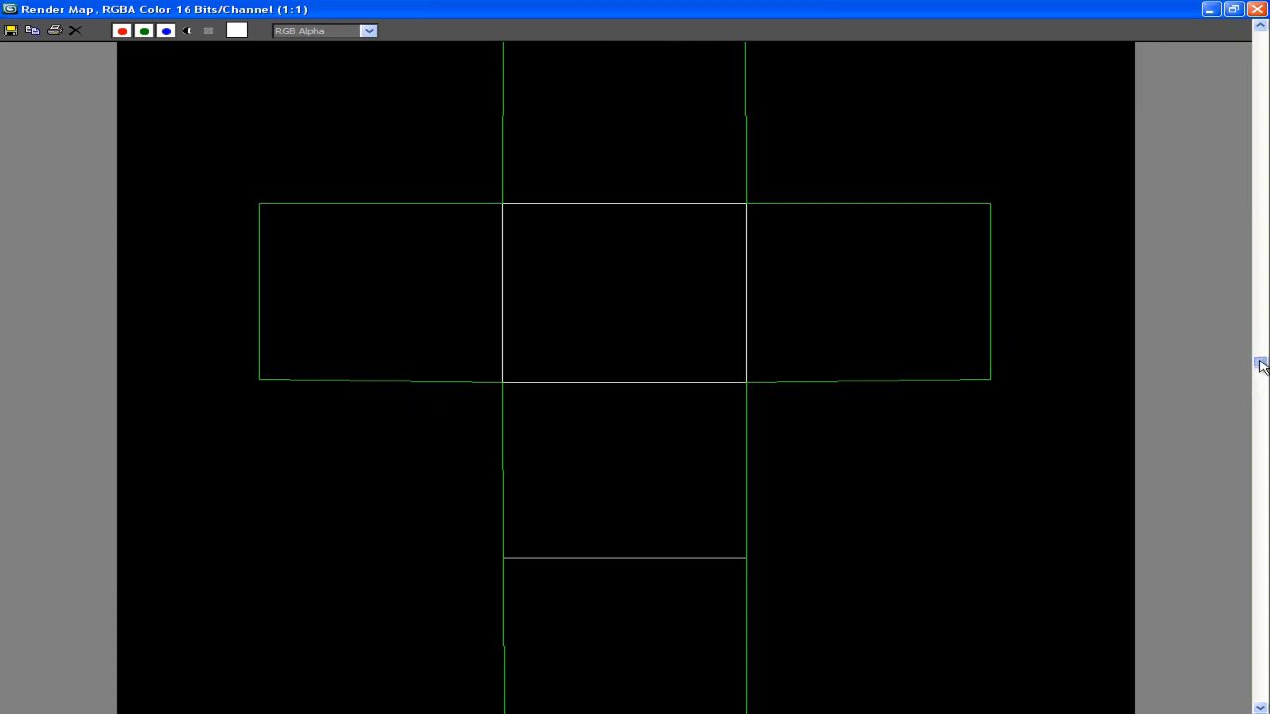
Save the rendered template as JPEG Cubo.jpg in the UV folder, overwriting it, at quality 100.
left_click(10, 30)
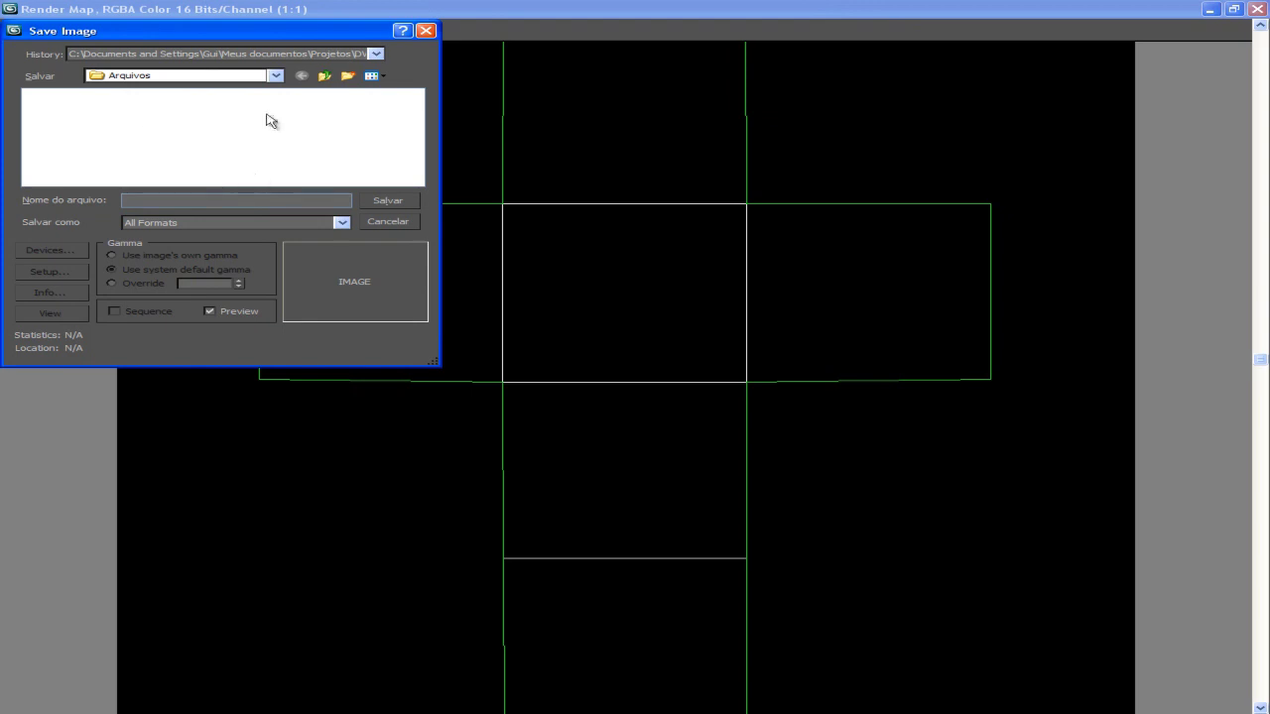
left_click(376, 54)
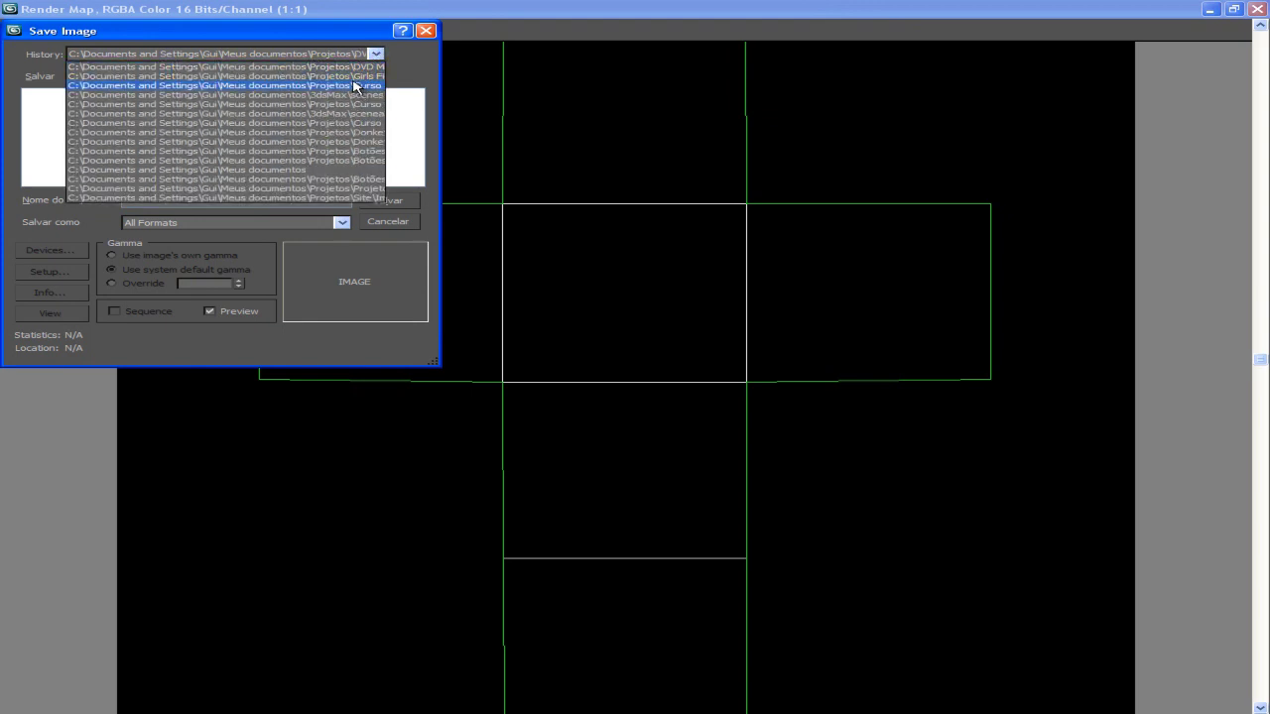
left_click(355, 86)
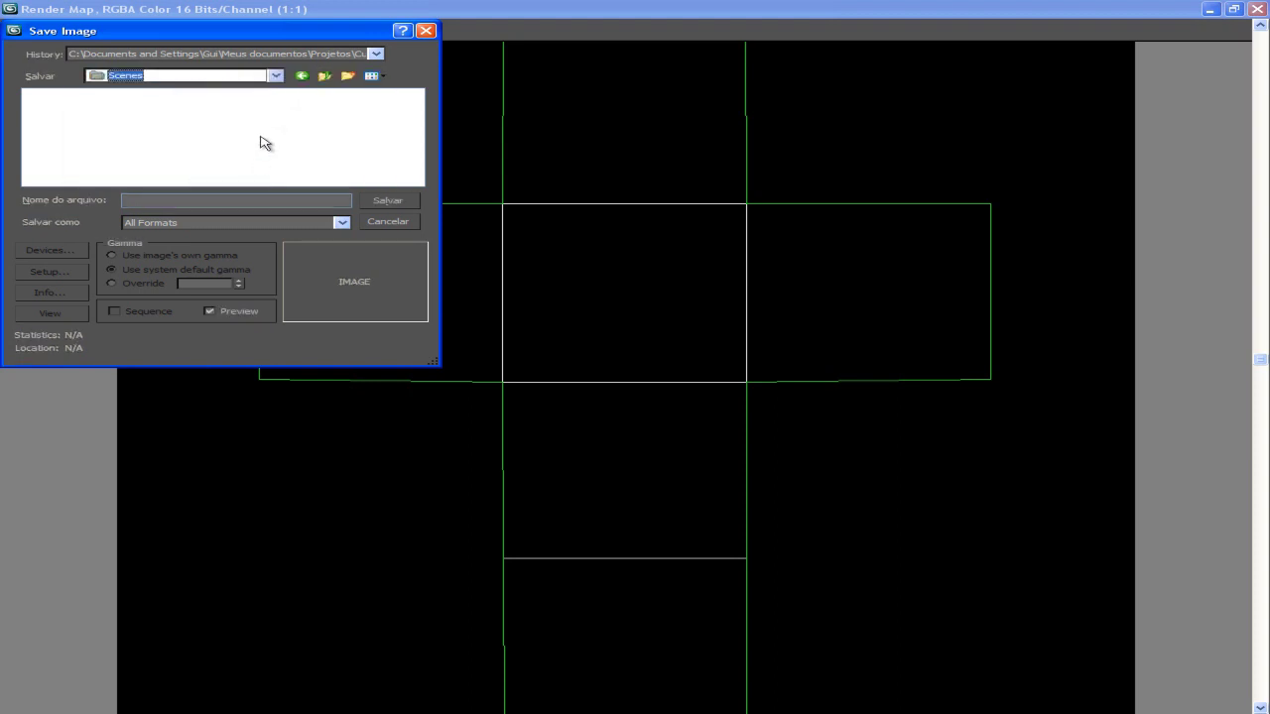
left_click(322, 79)
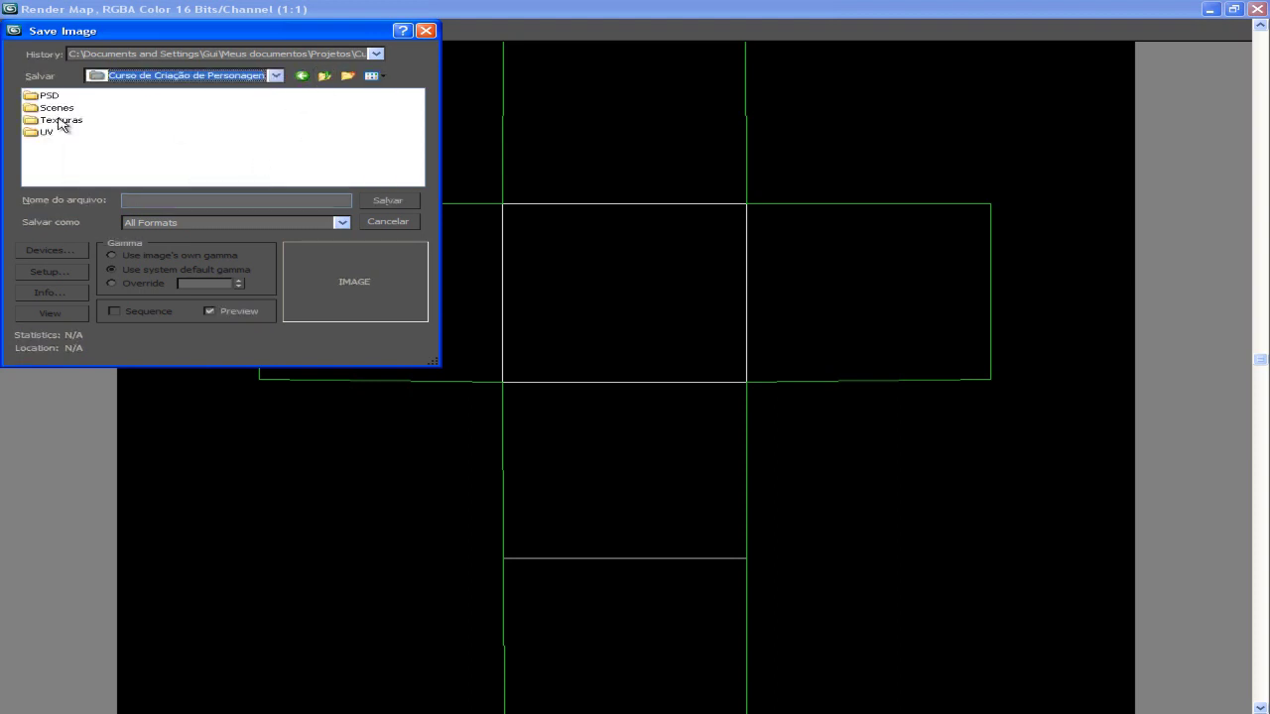
double_click(45, 132)
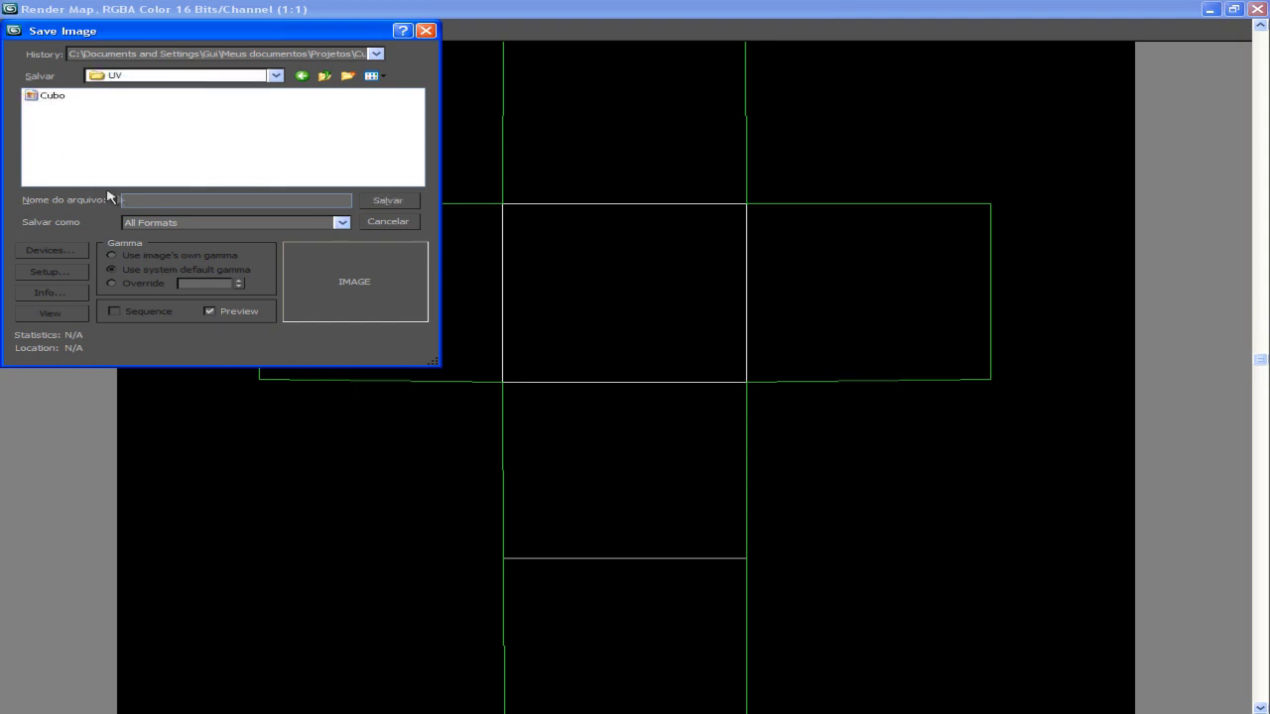
left_click(49, 98)
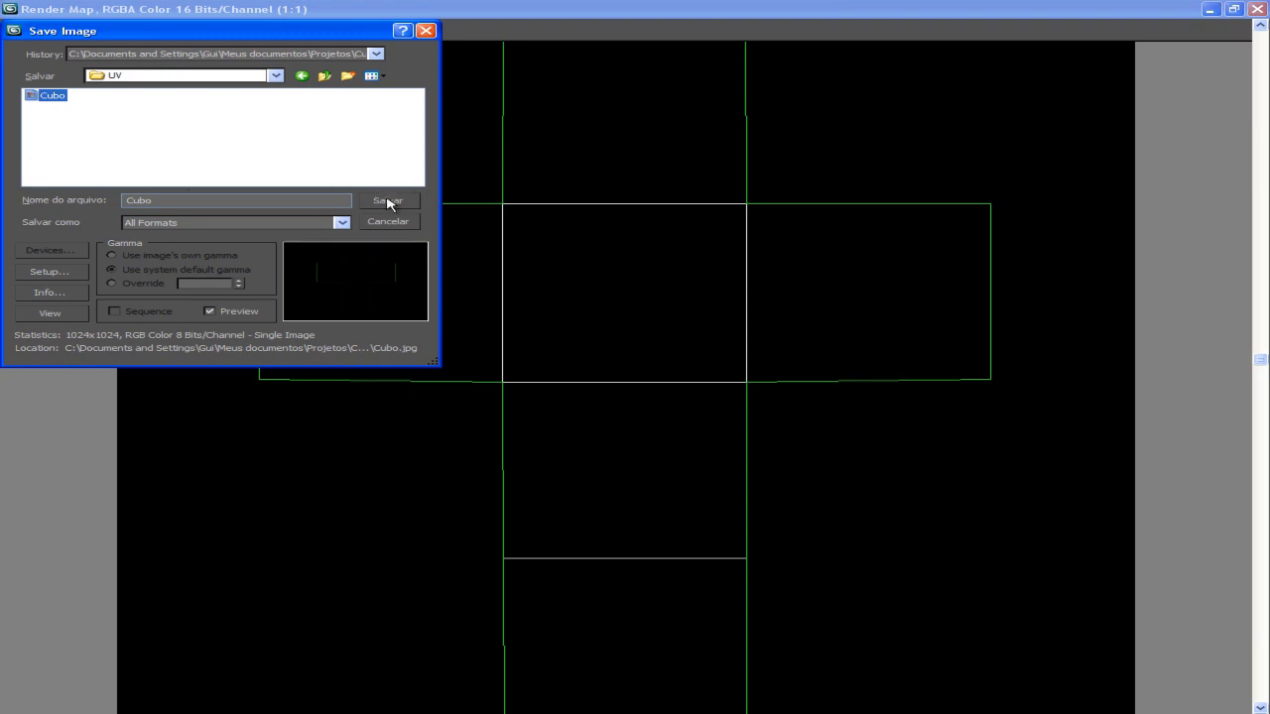
left_click(342, 222)
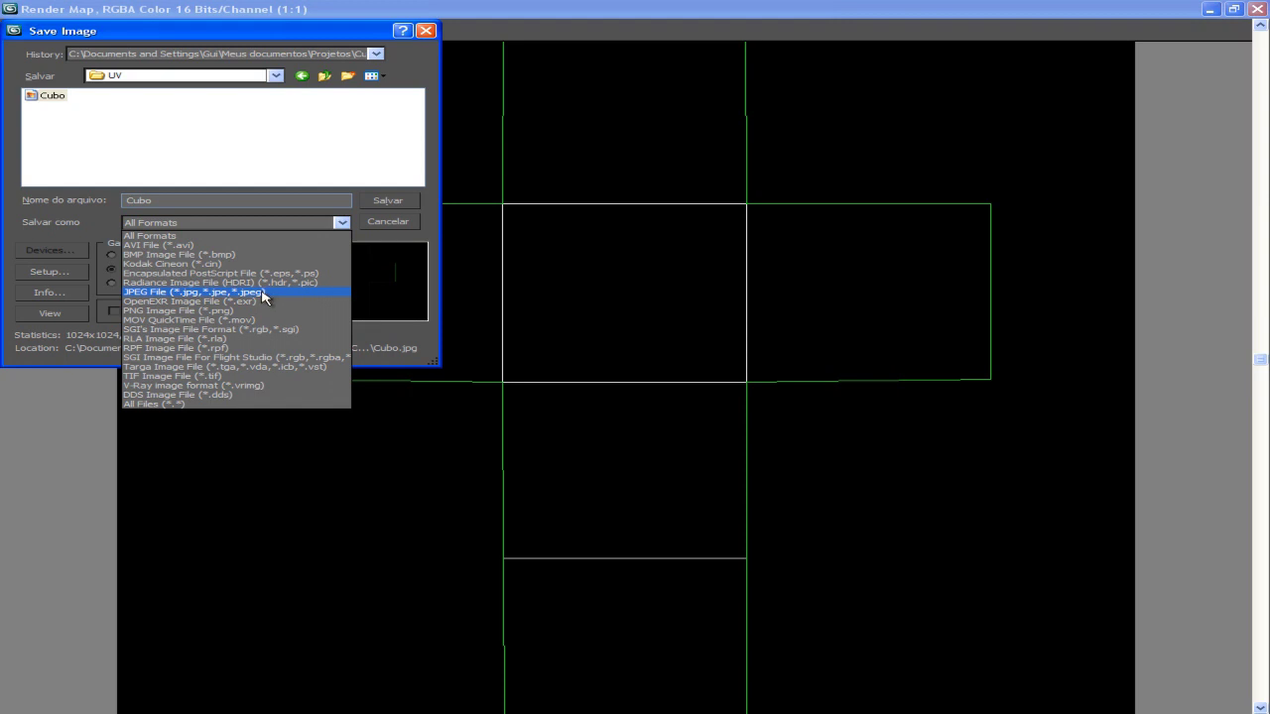
left_click(264, 292)
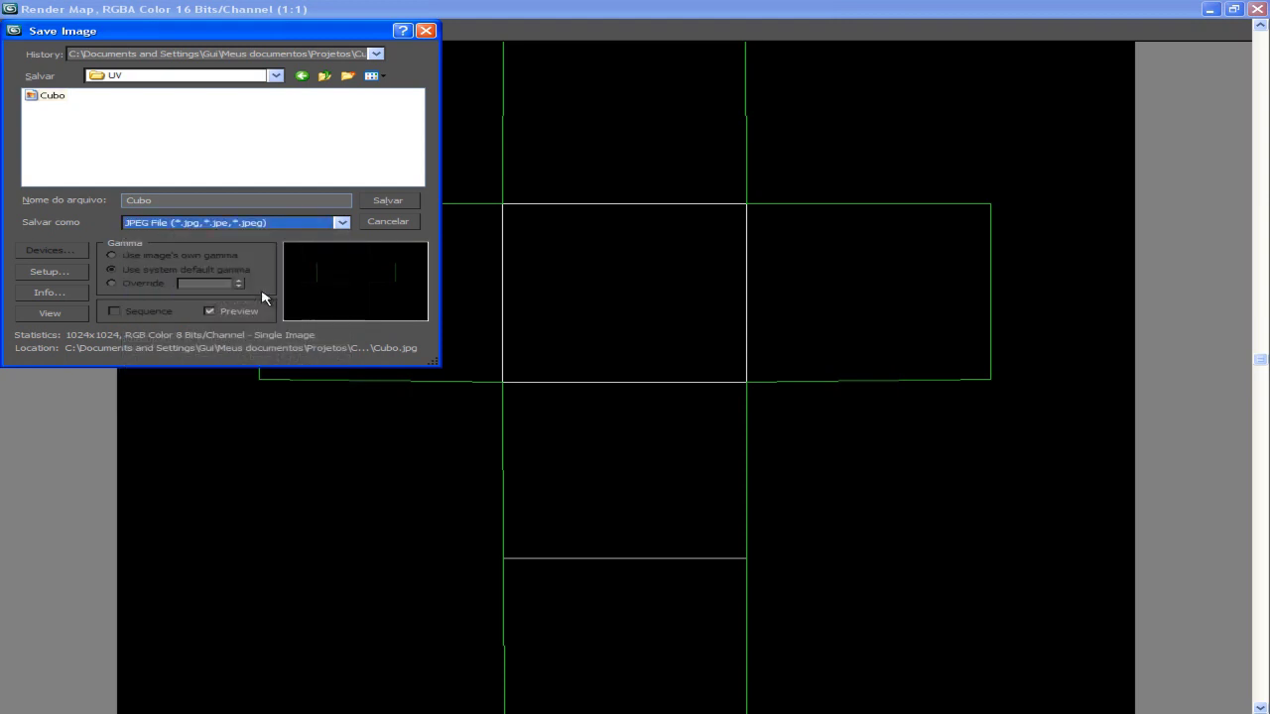
left_click(389, 203)
left_click(590, 405)
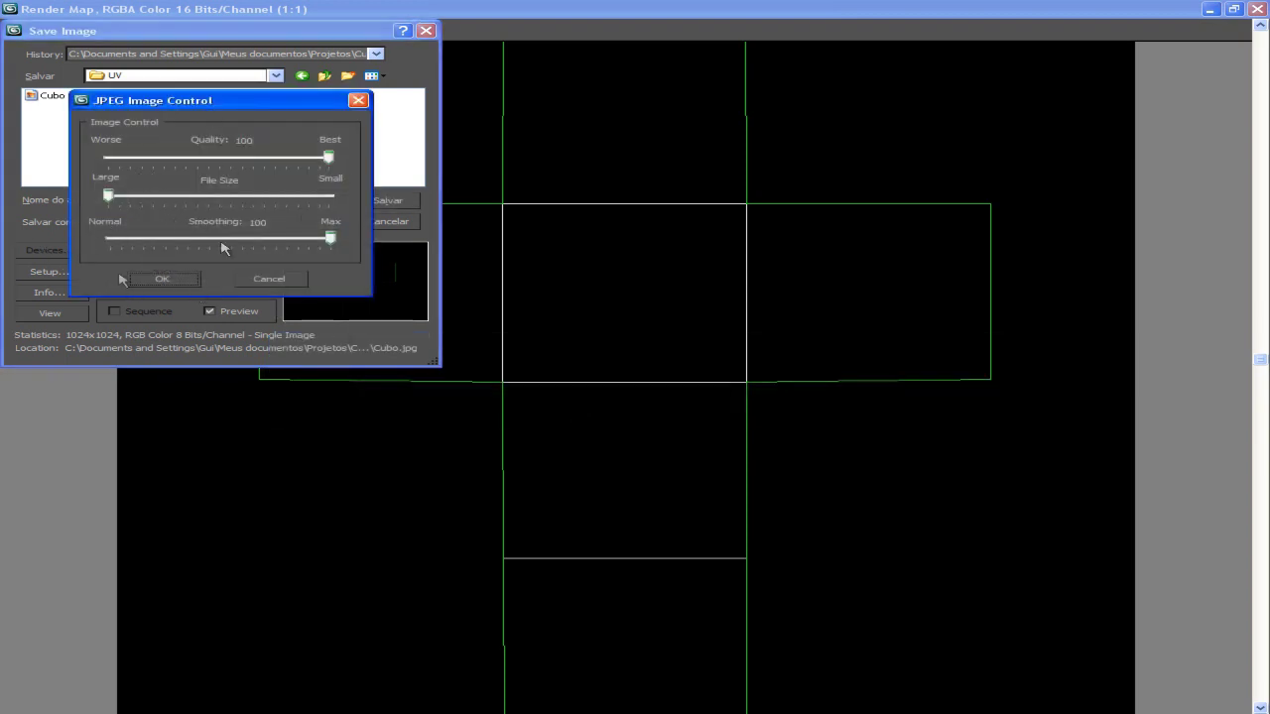
left_click(163, 280)
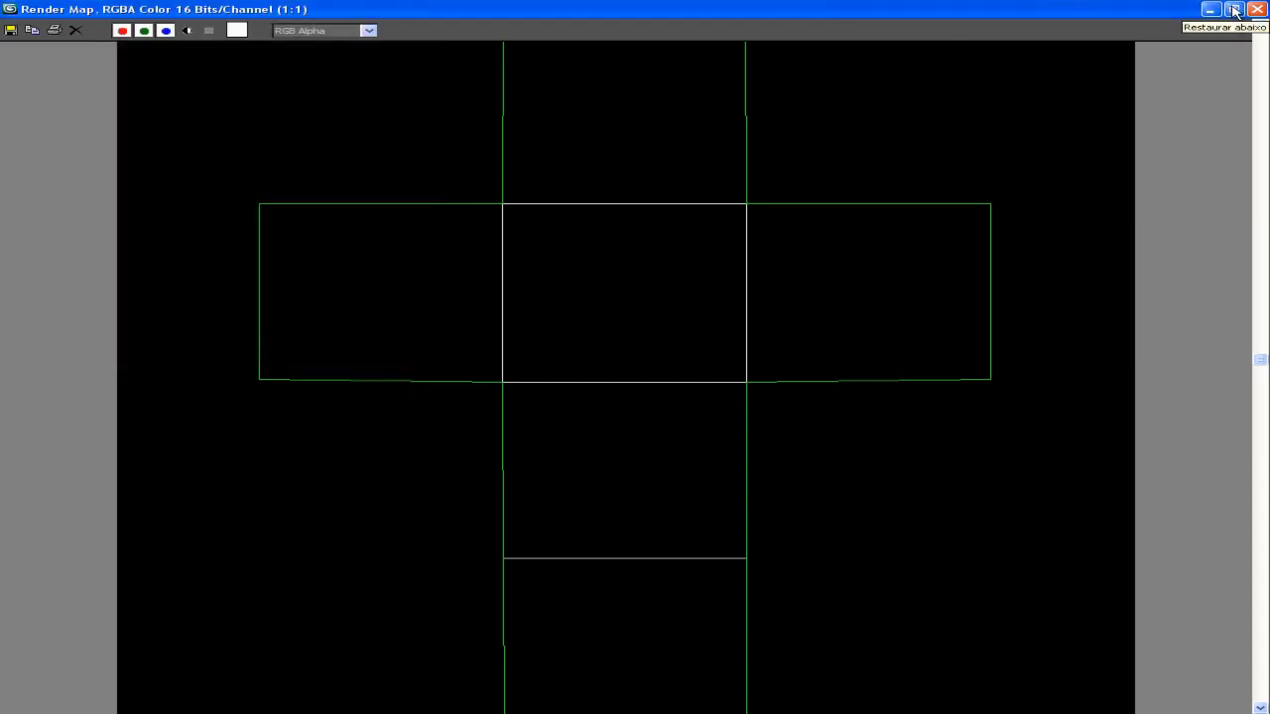
left_click(1234, 10)
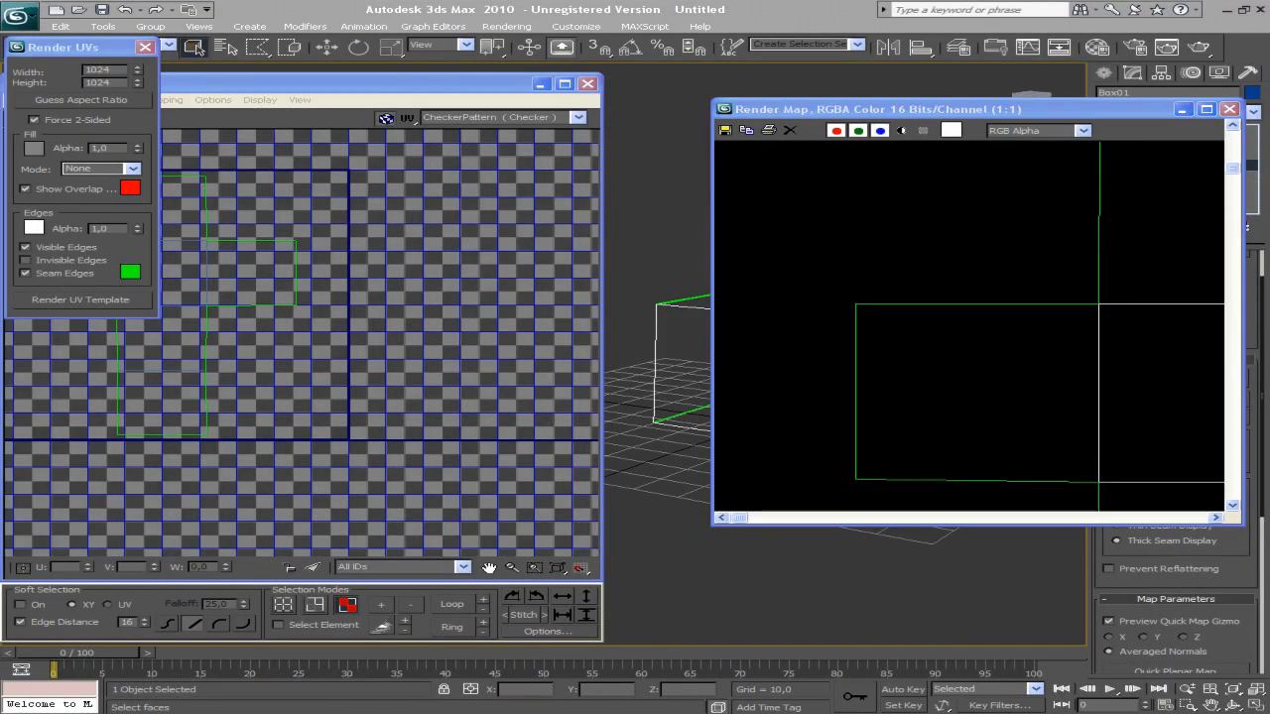
Switch to Photoshop, minimize Cubo.psd, and open Cubo.jpg from the UV folder.
key("alt+Tab")
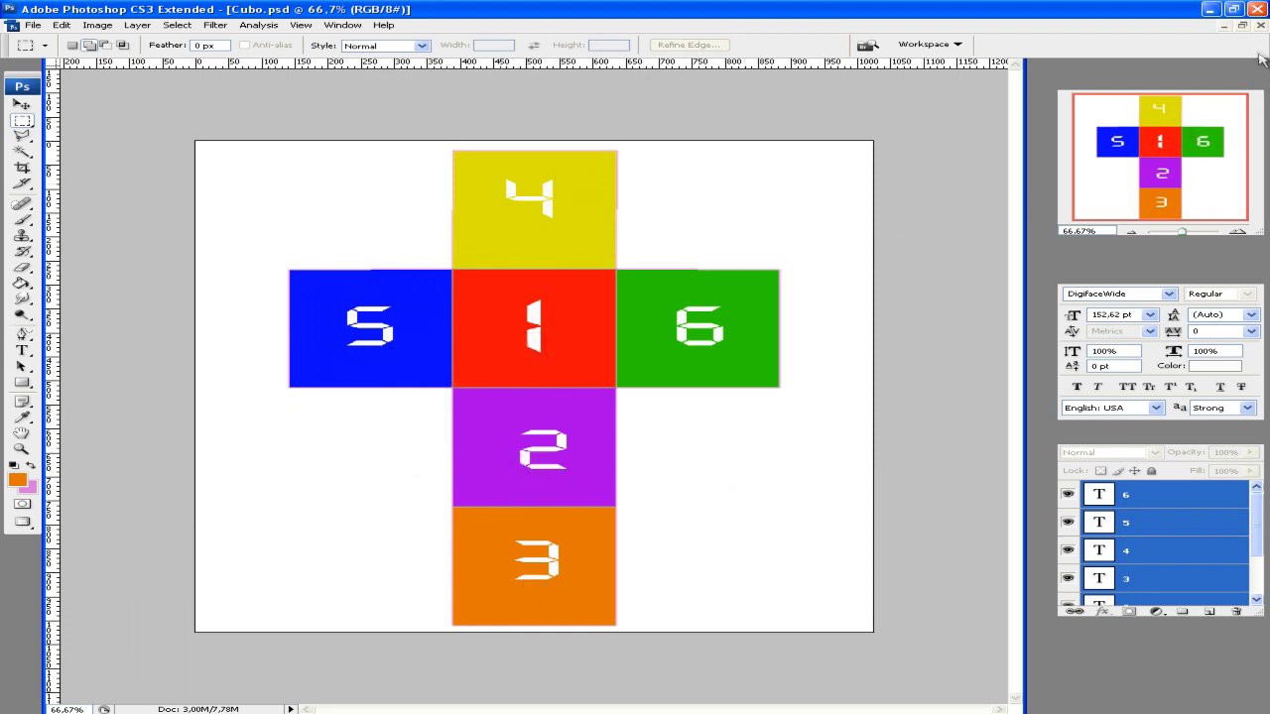
left_click(1224, 26)
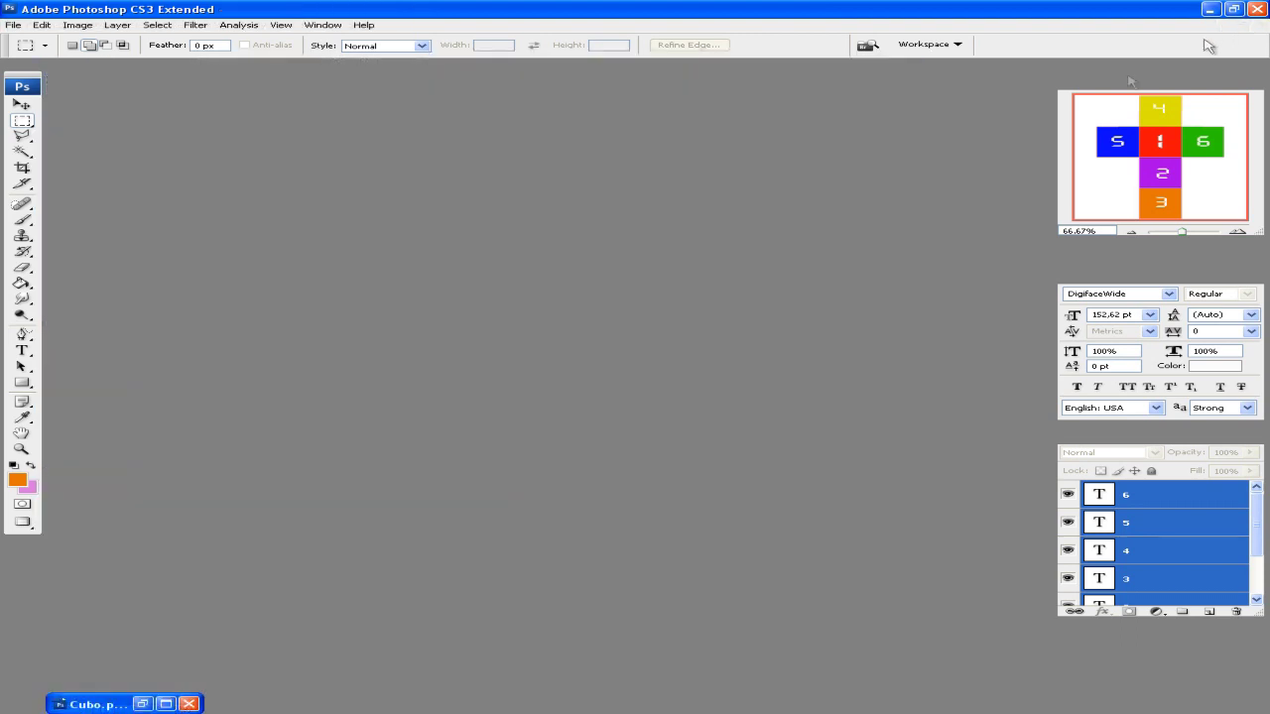
left_click(14, 25)
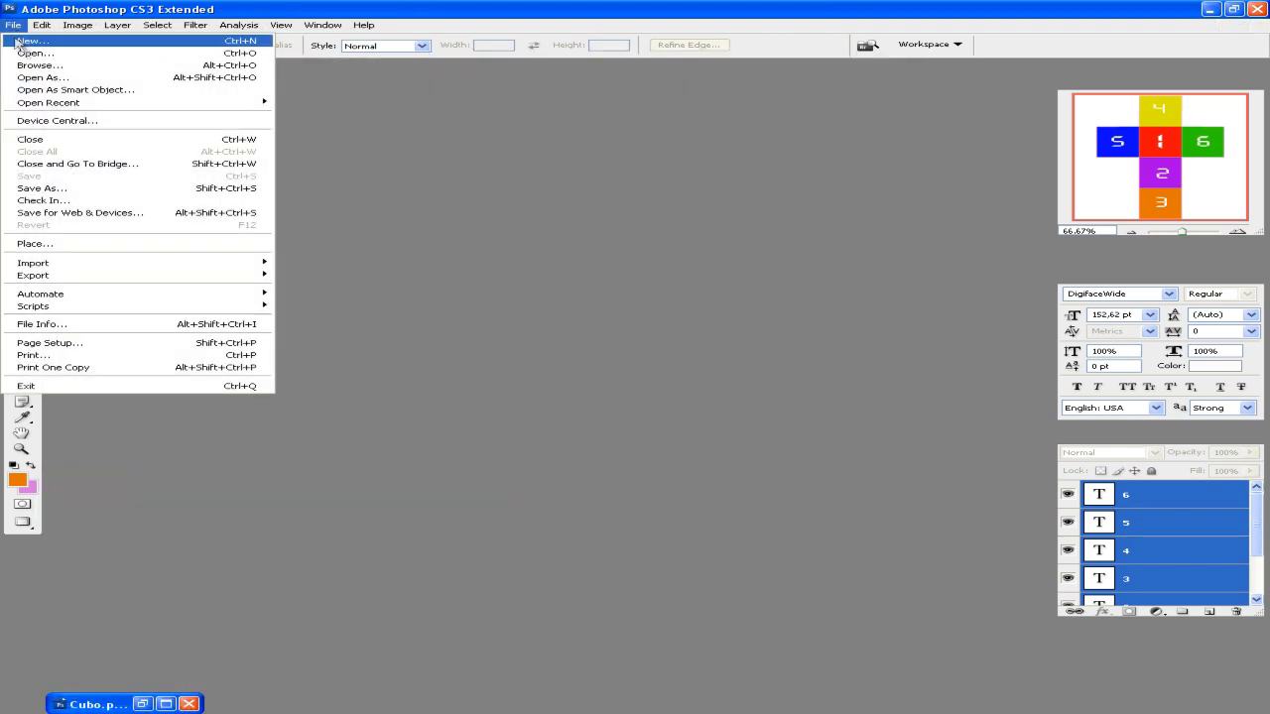
left_click(28, 42)
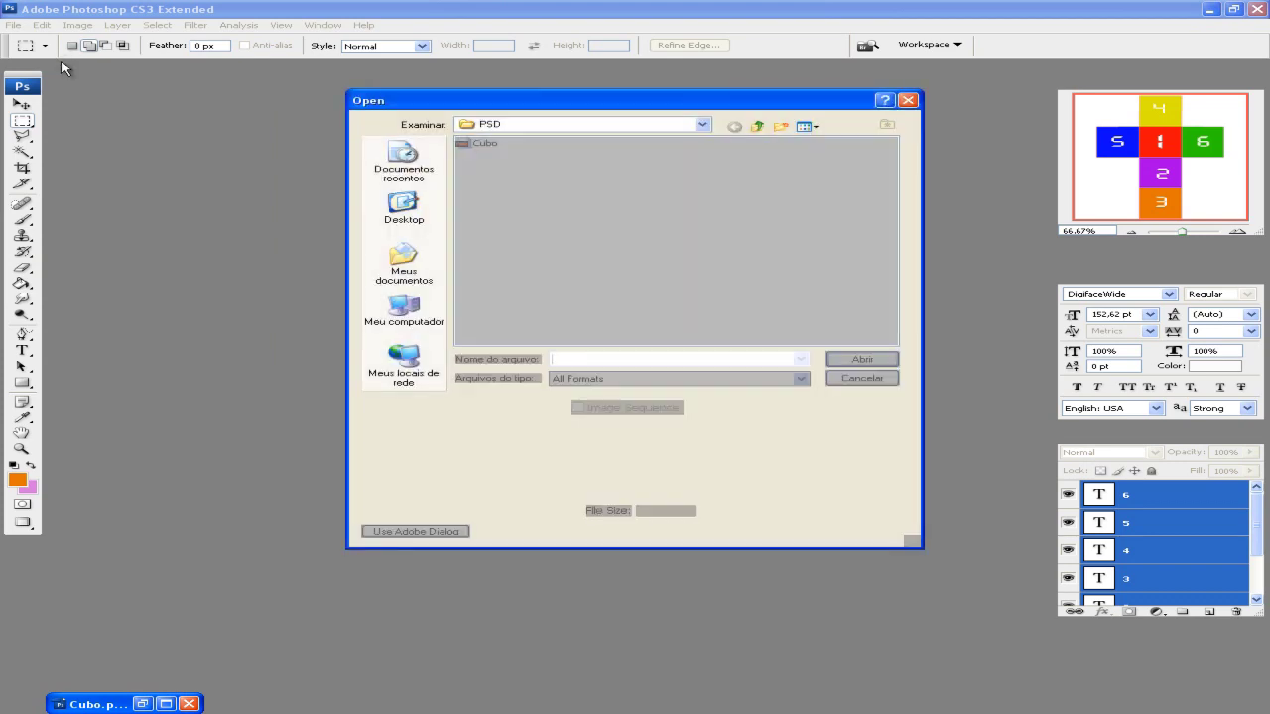
left_click(759, 127)
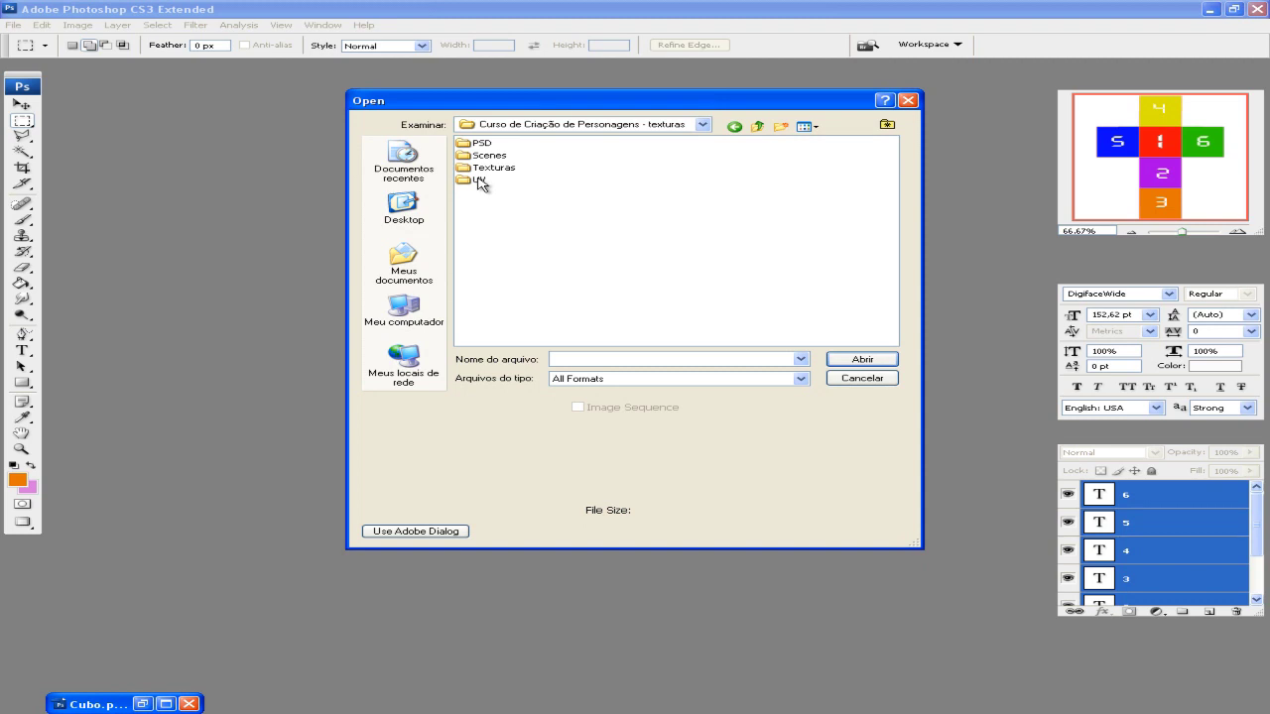
double_click(480, 181)
left_click(484, 144)
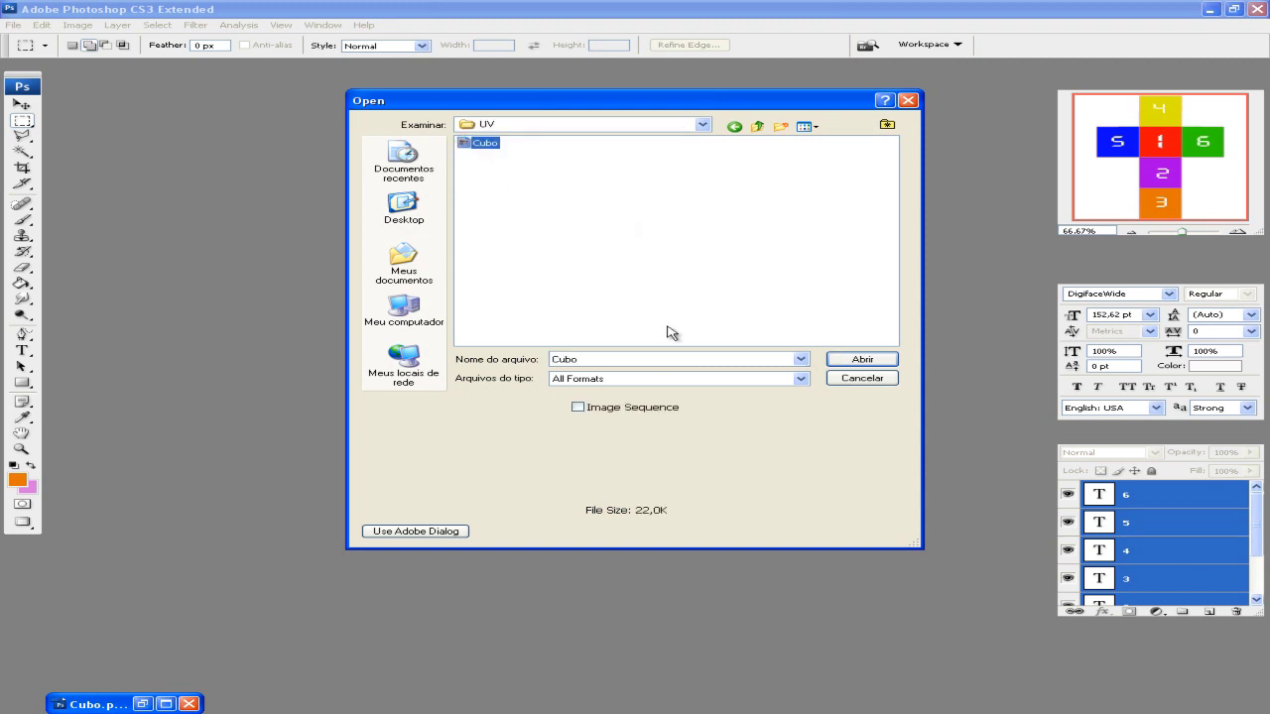
left_click(833, 362)
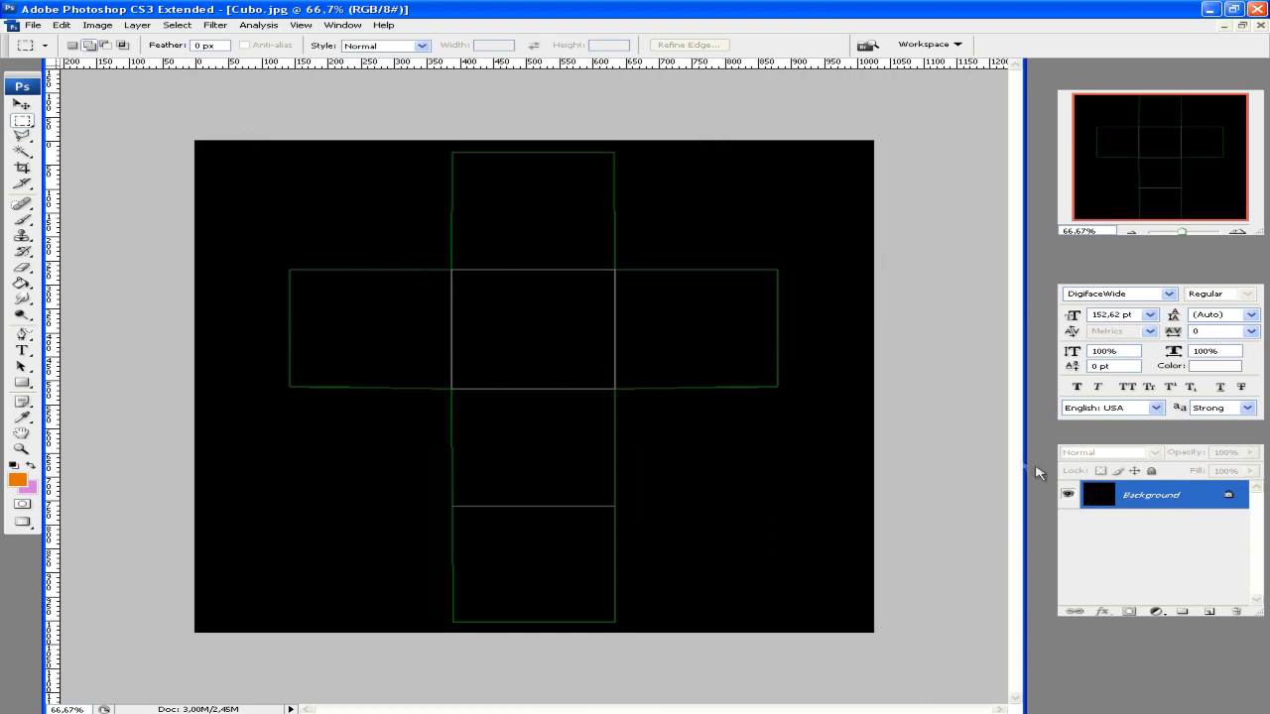
Convert the Background layer into Layer 0 using Layer From Background.
right_click(1159, 503)
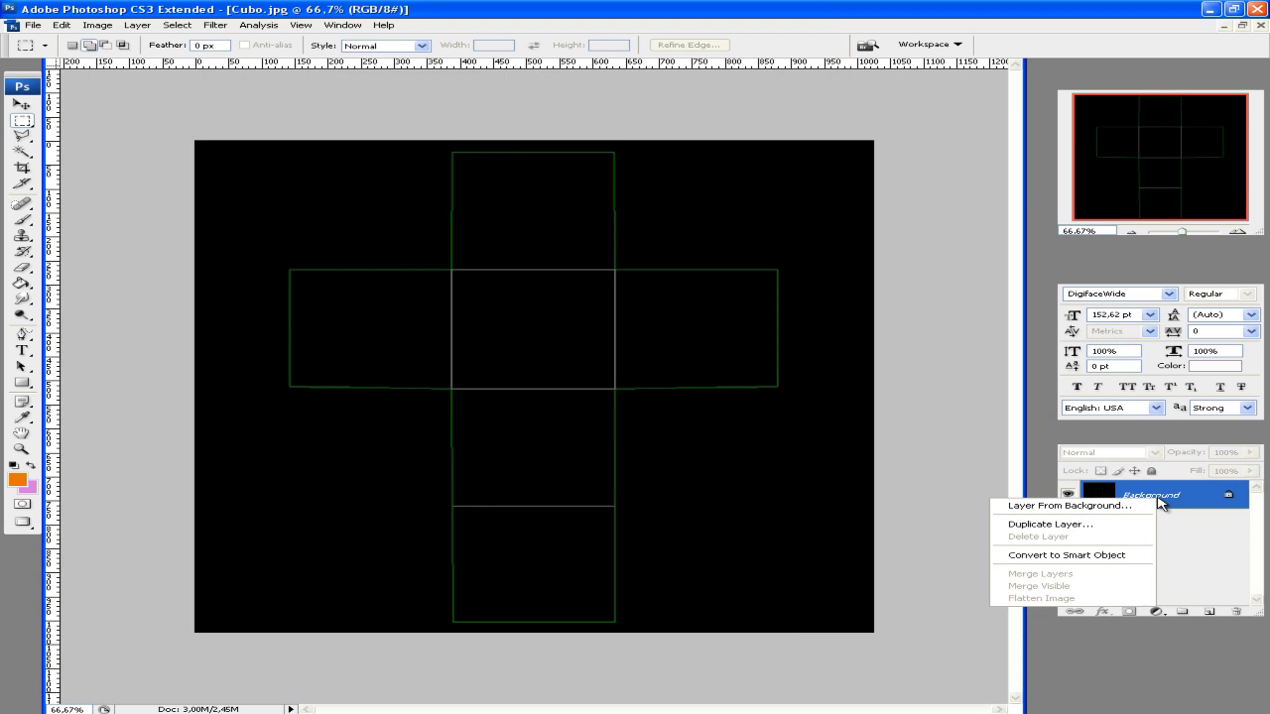
left_click(1172, 501)
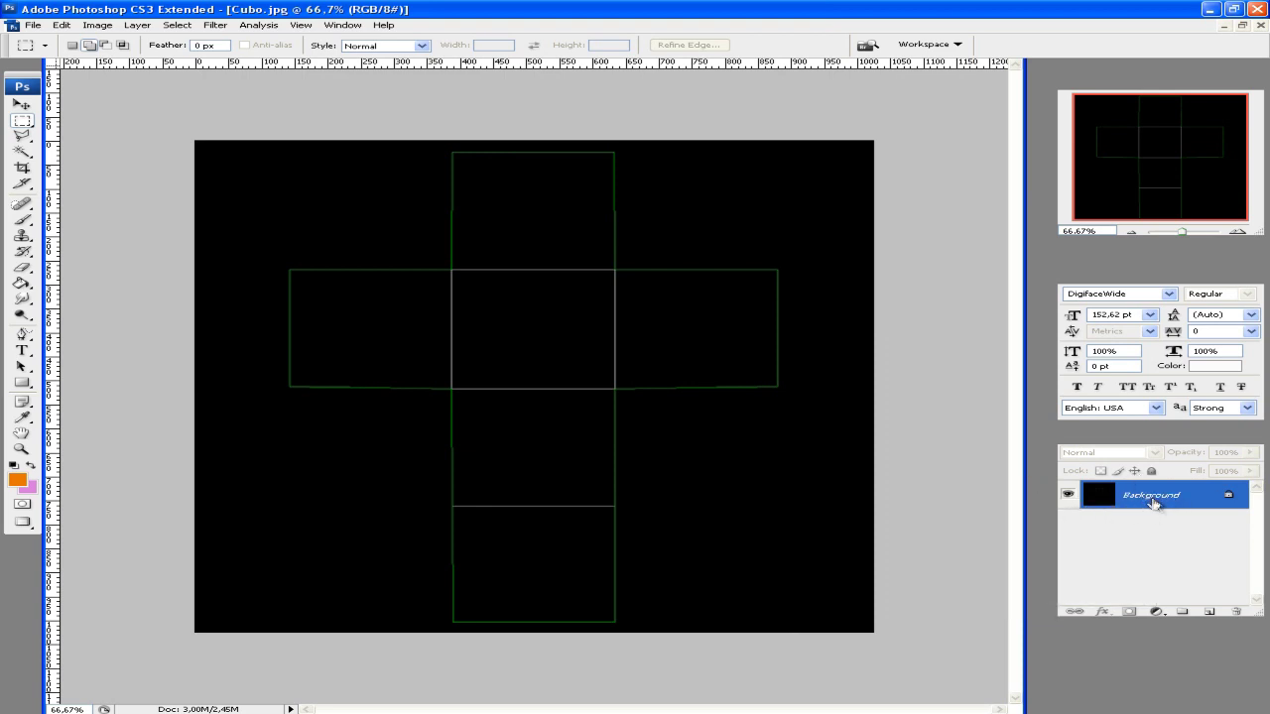
right_click(1150, 503)
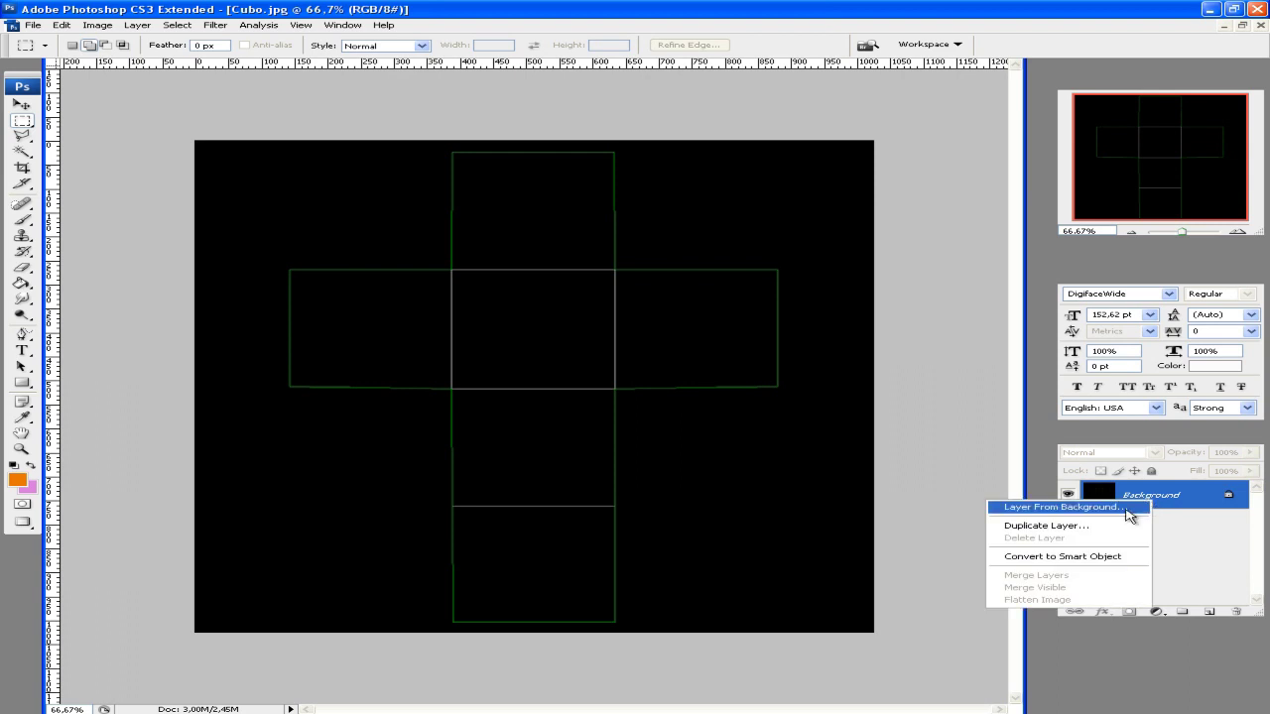
left_click(1065, 509)
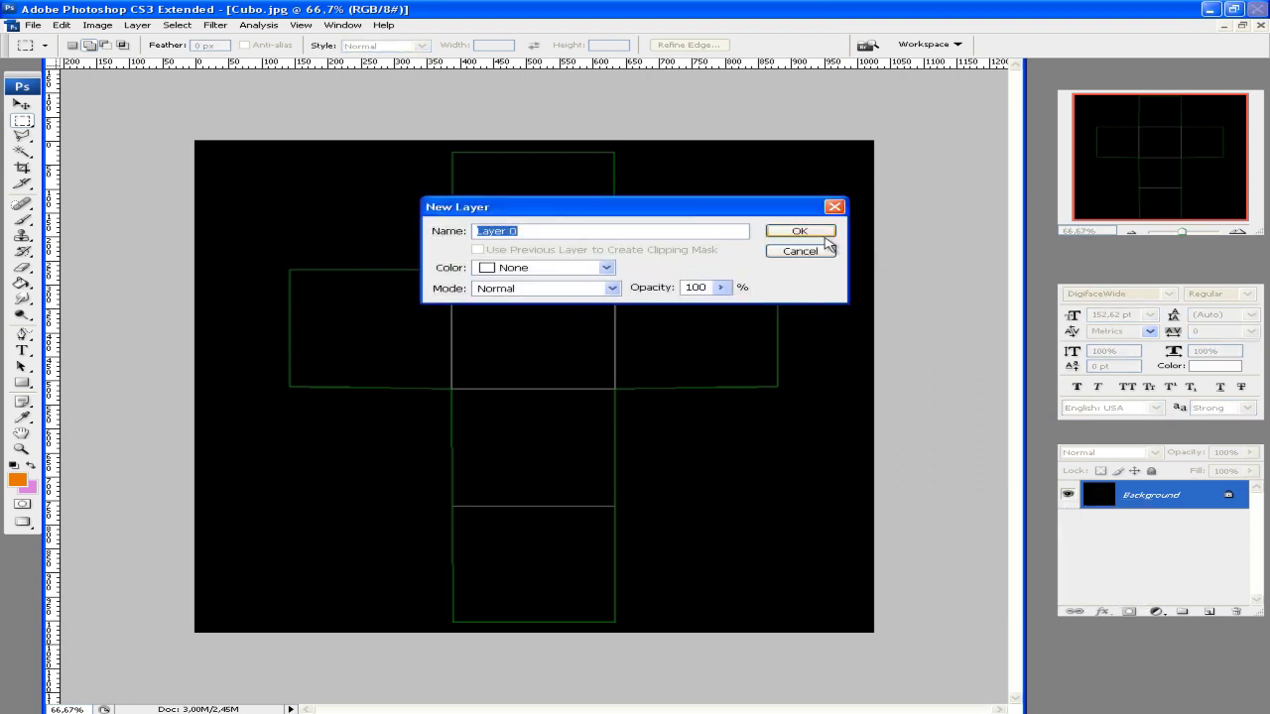
left_click(823, 235)
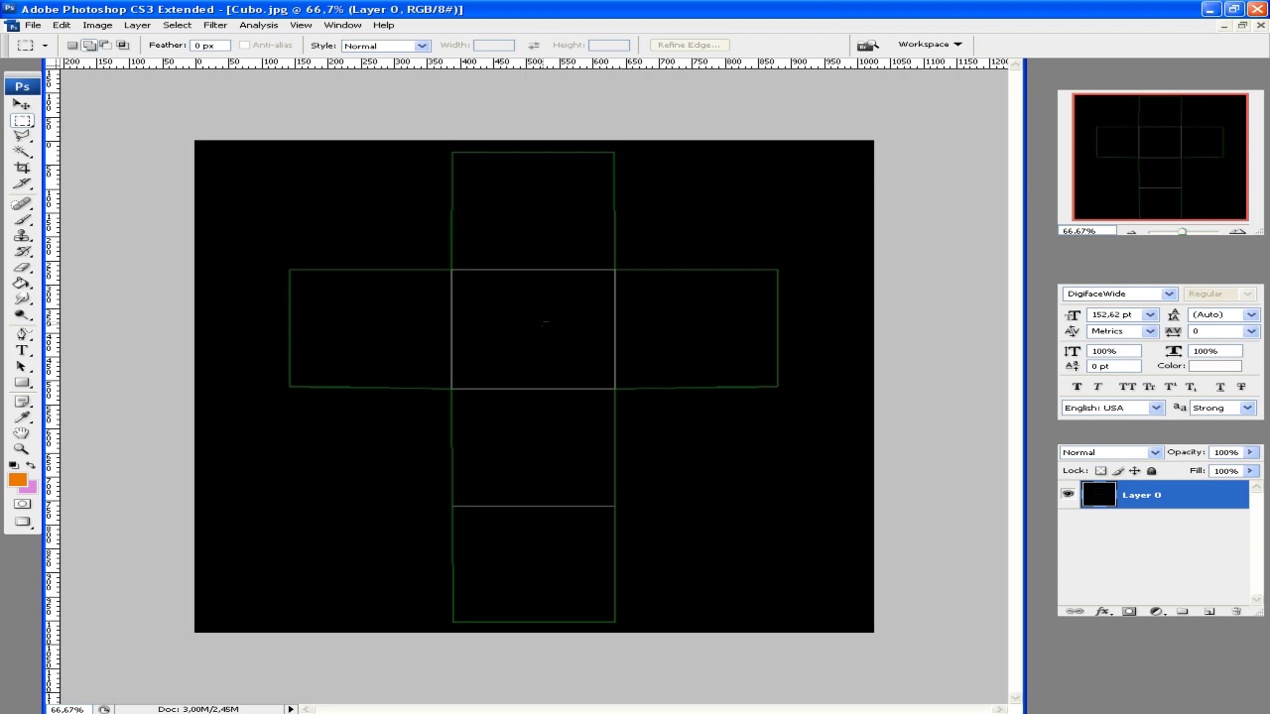
left_click(61, 26)
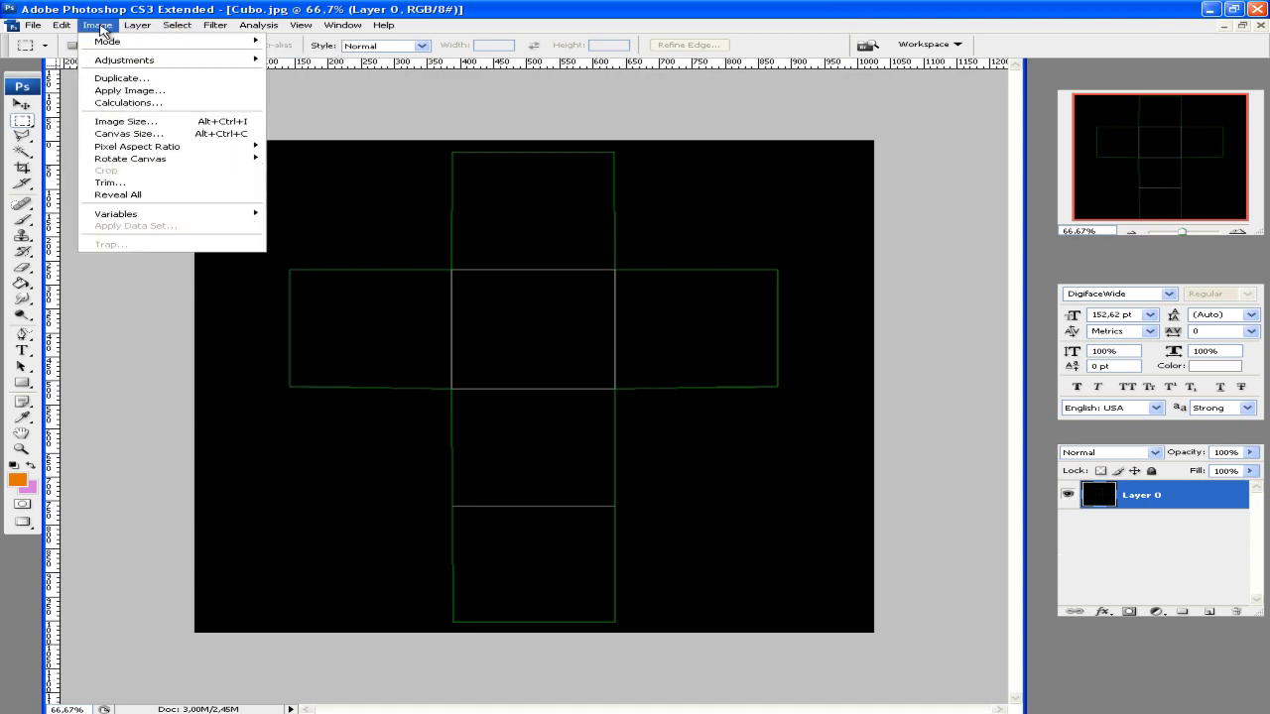
mouse_move(124, 60)
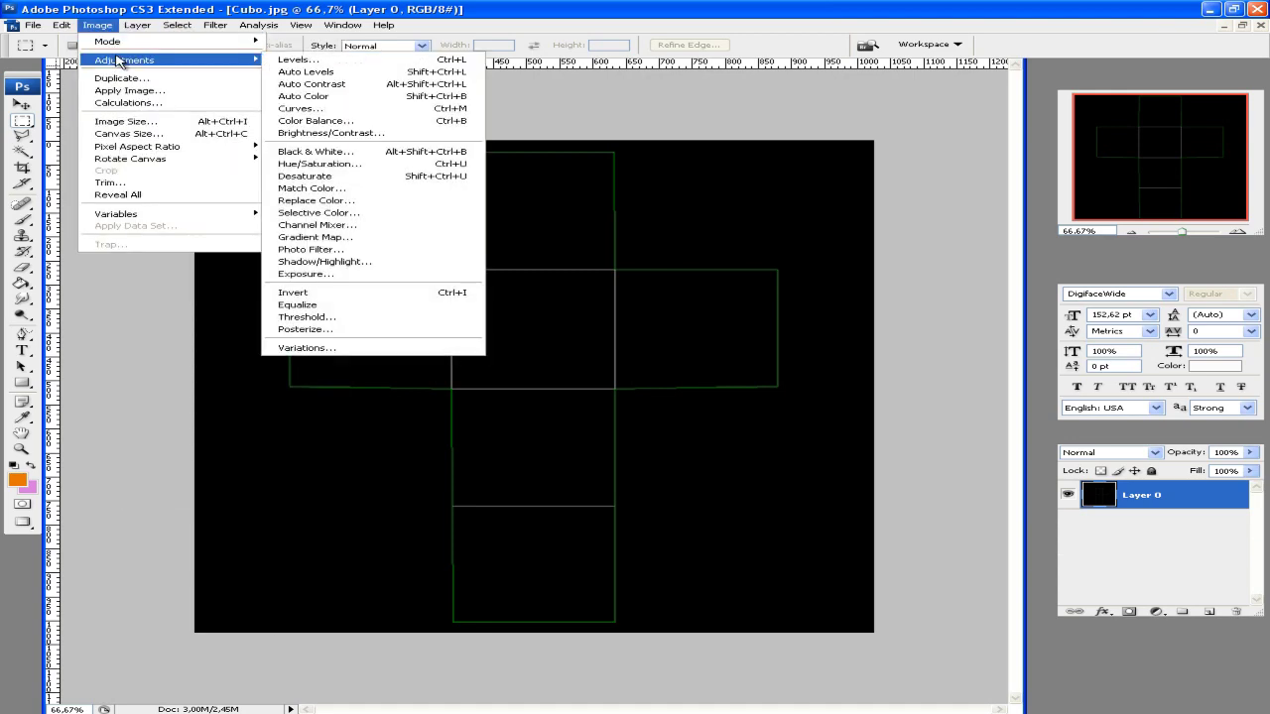
Apply Image > Adjustments > Invert so the template shows a white background.
left_click(444, 294)
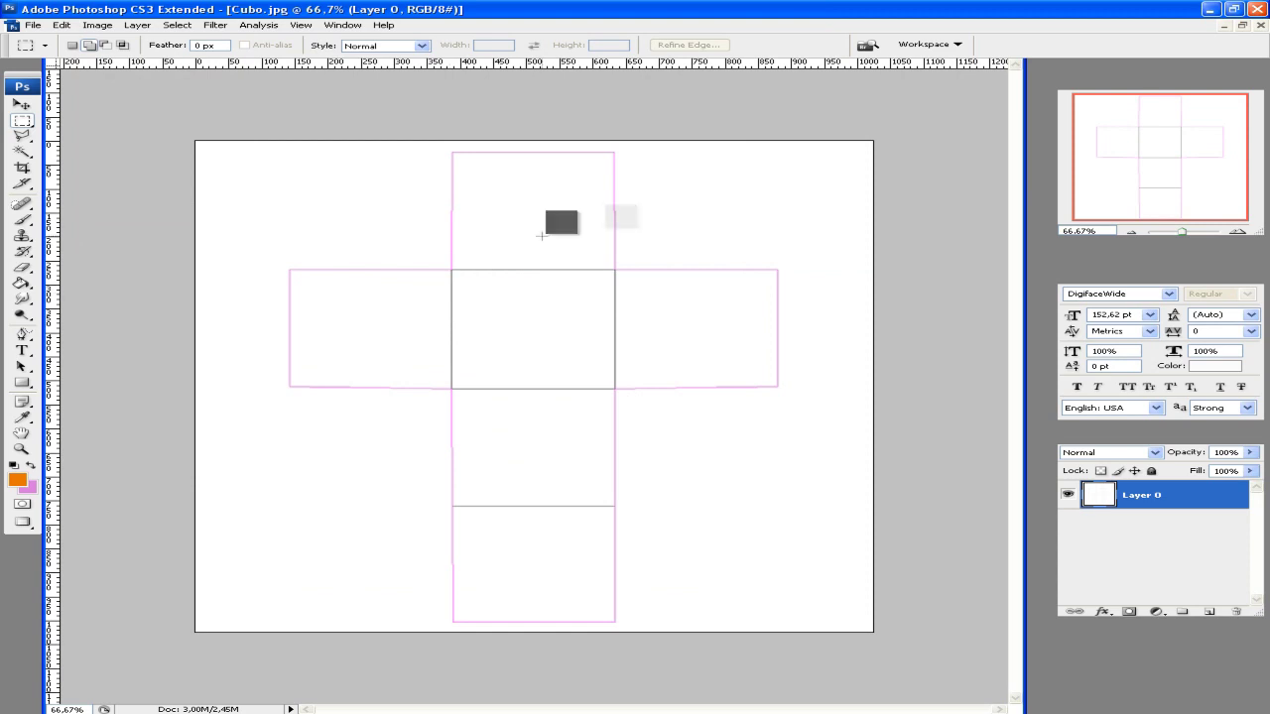
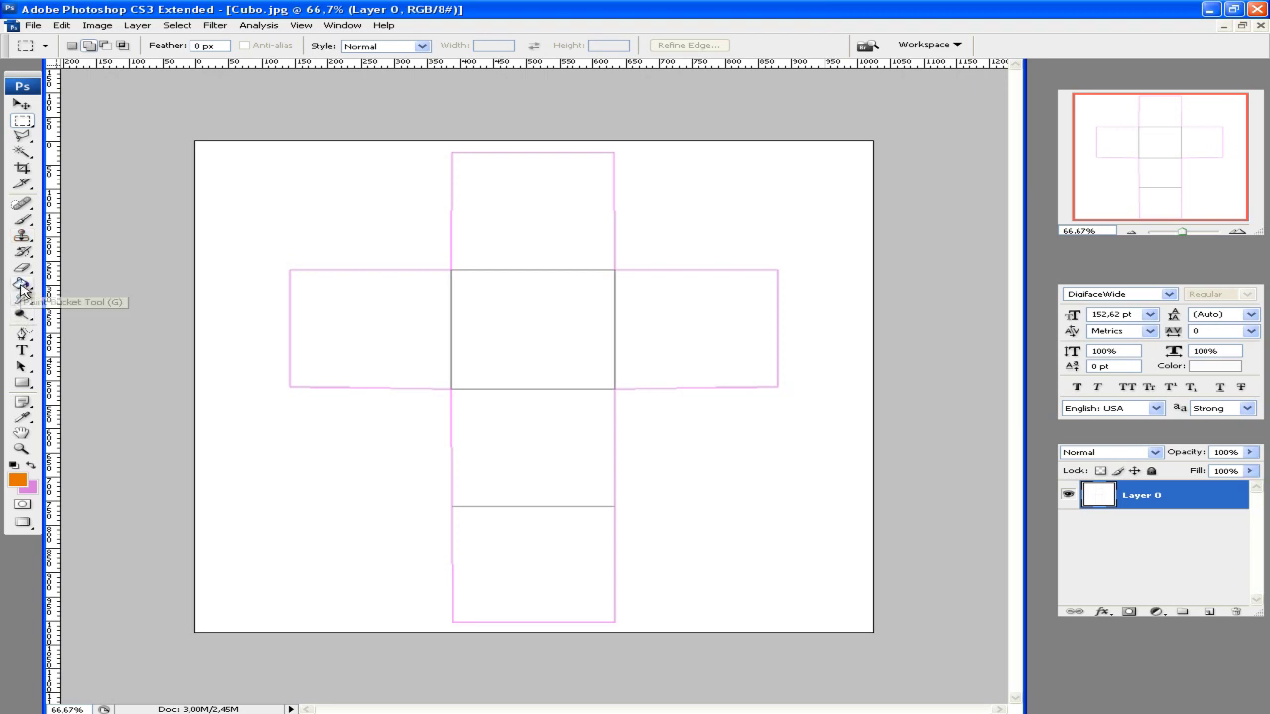
With the Paint Bucket, fill the centre square red, replacing an undone orange fill.
left_click(22, 283)
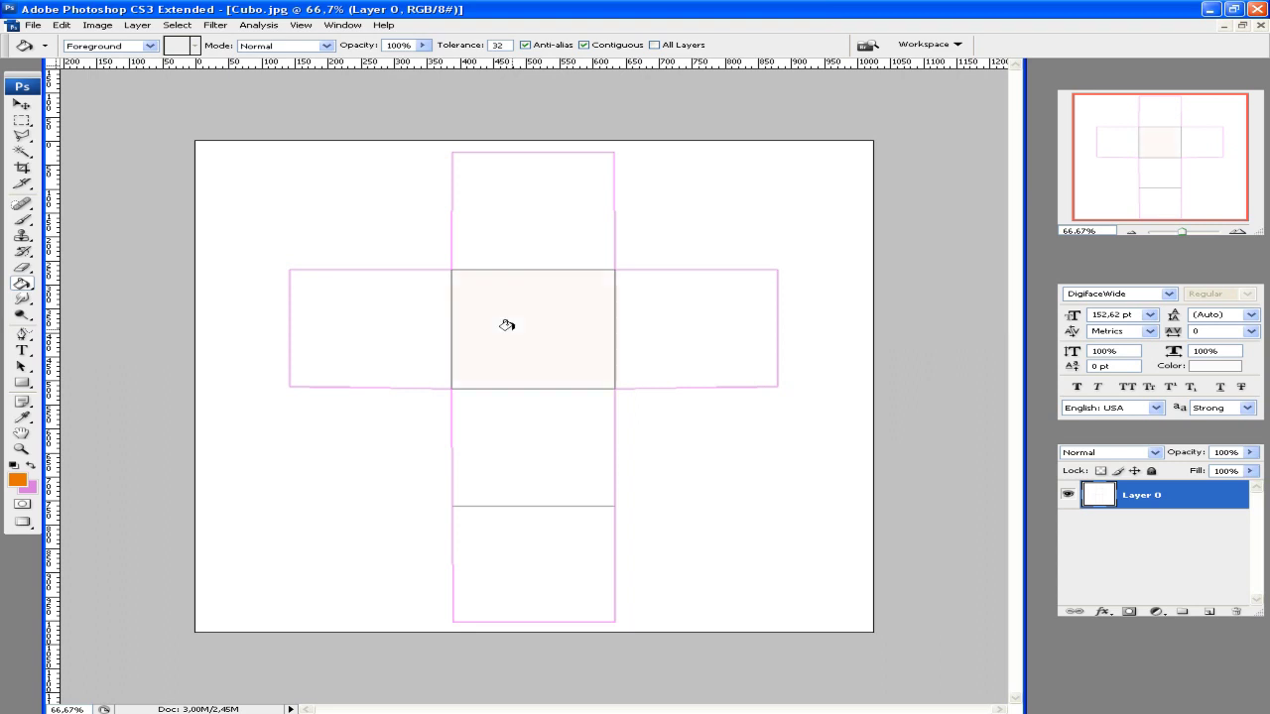
left_click(506, 325)
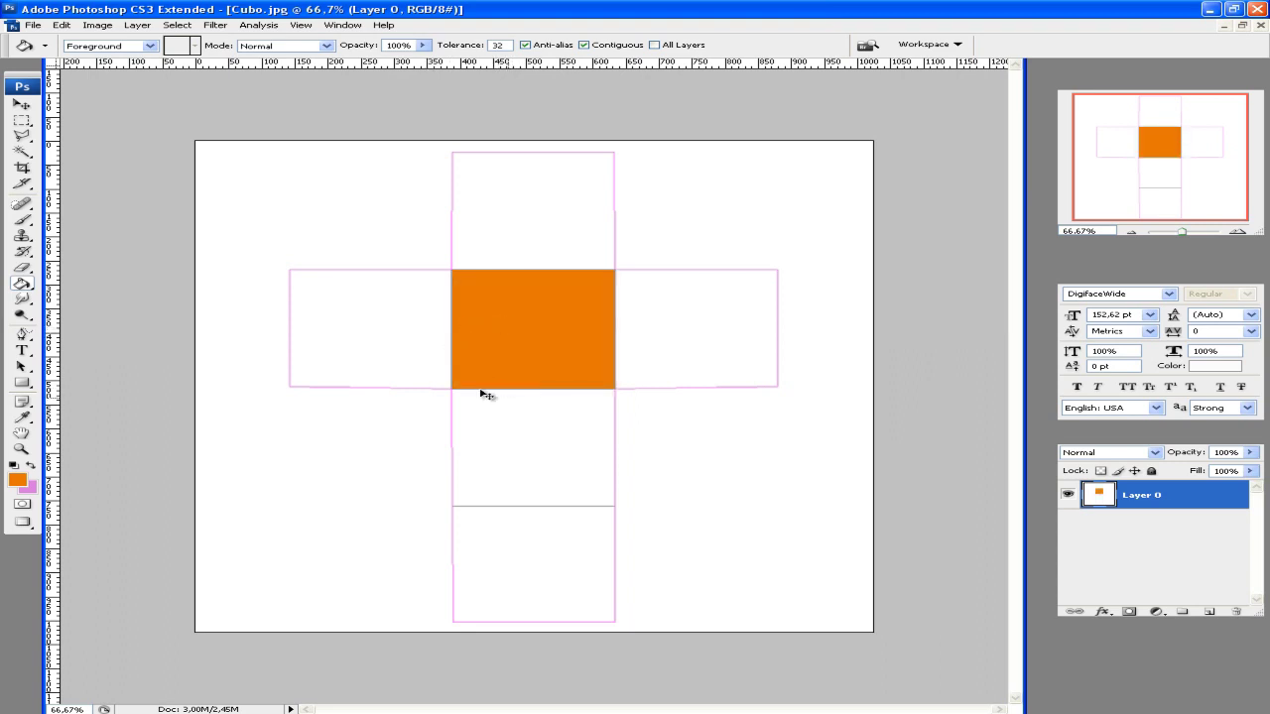
key("ctrl+z")
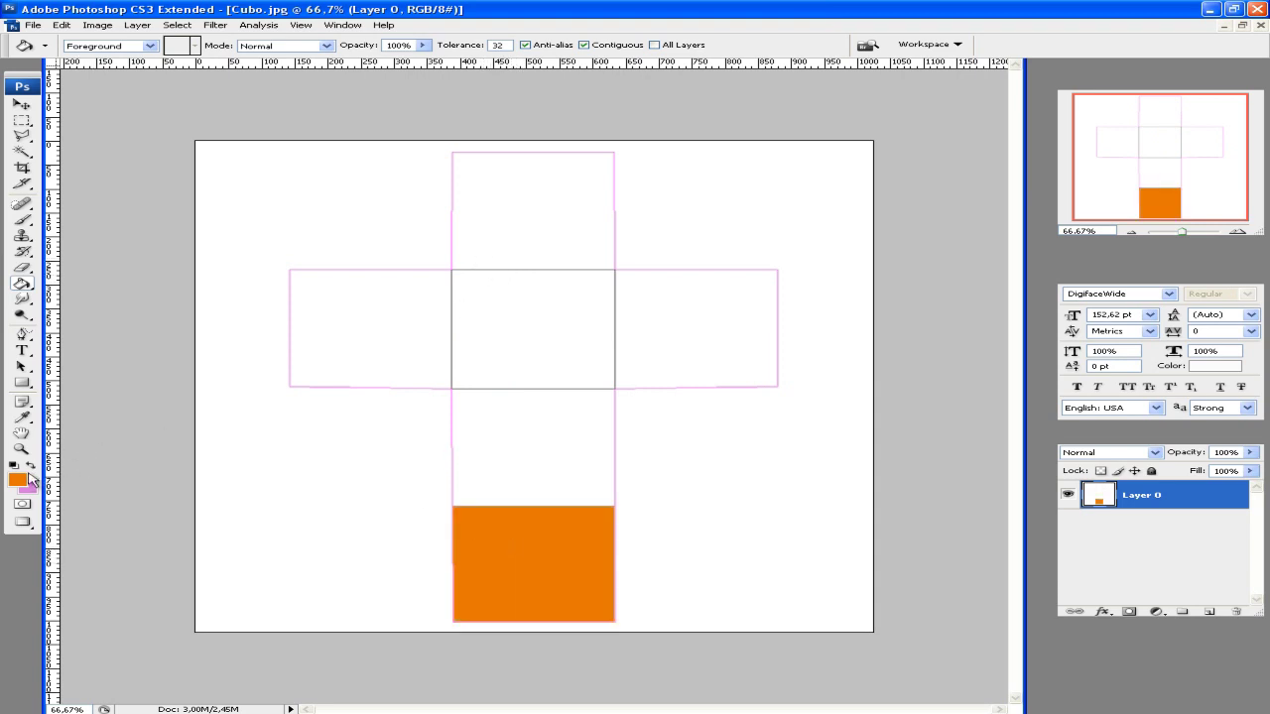
left_click(19, 478)
left_click_drag(865, 65, 870, 59)
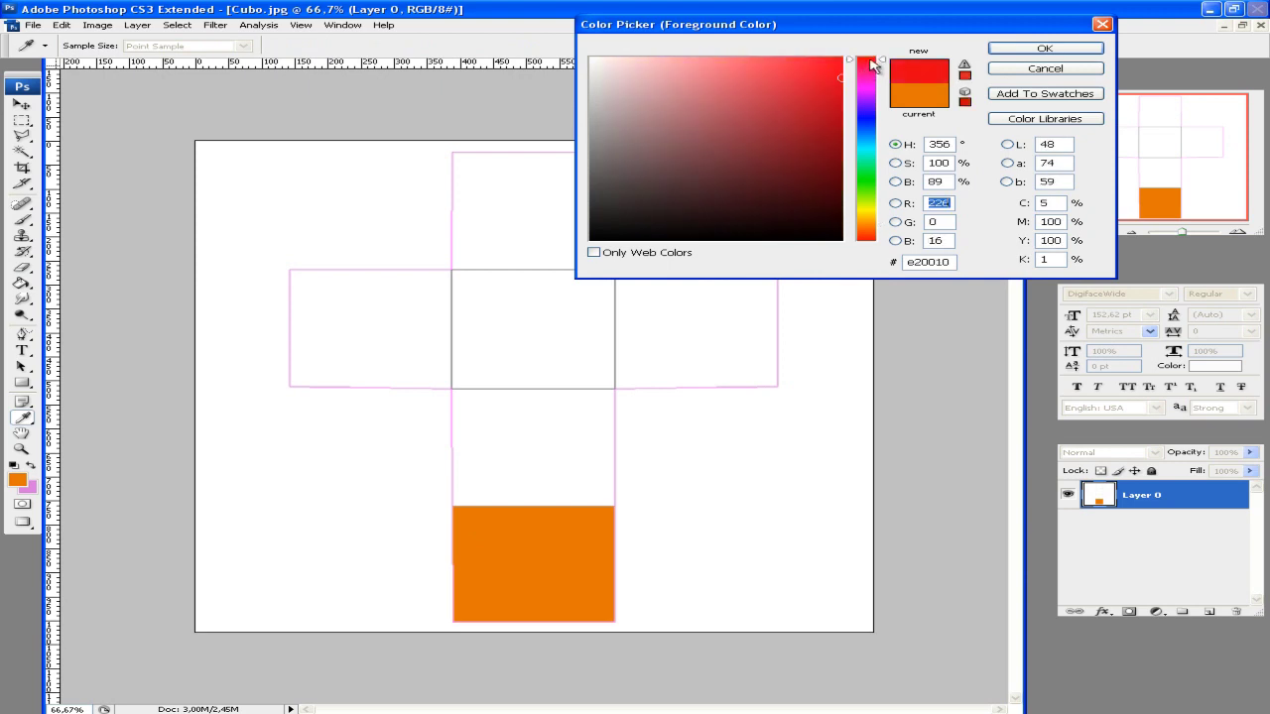
left_click(1055, 54)
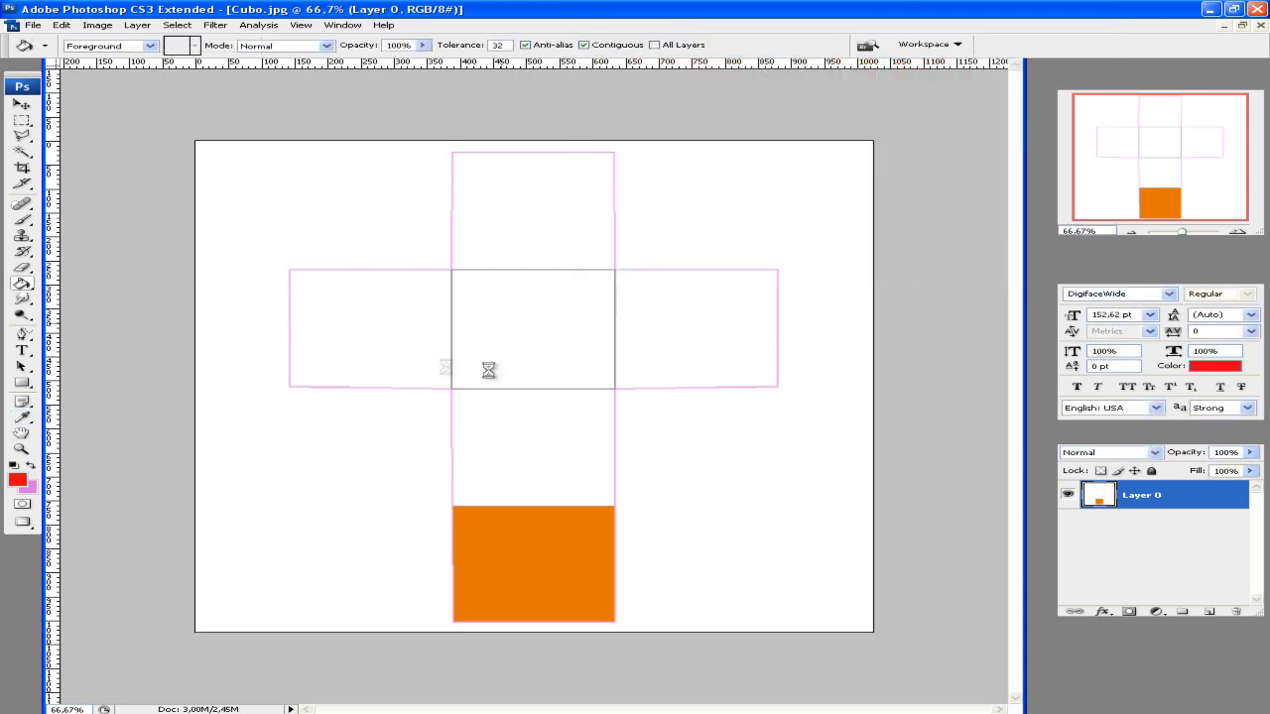
left_click(488, 370)
Fill the square just below the red centre with blue.
left_click(20, 479)
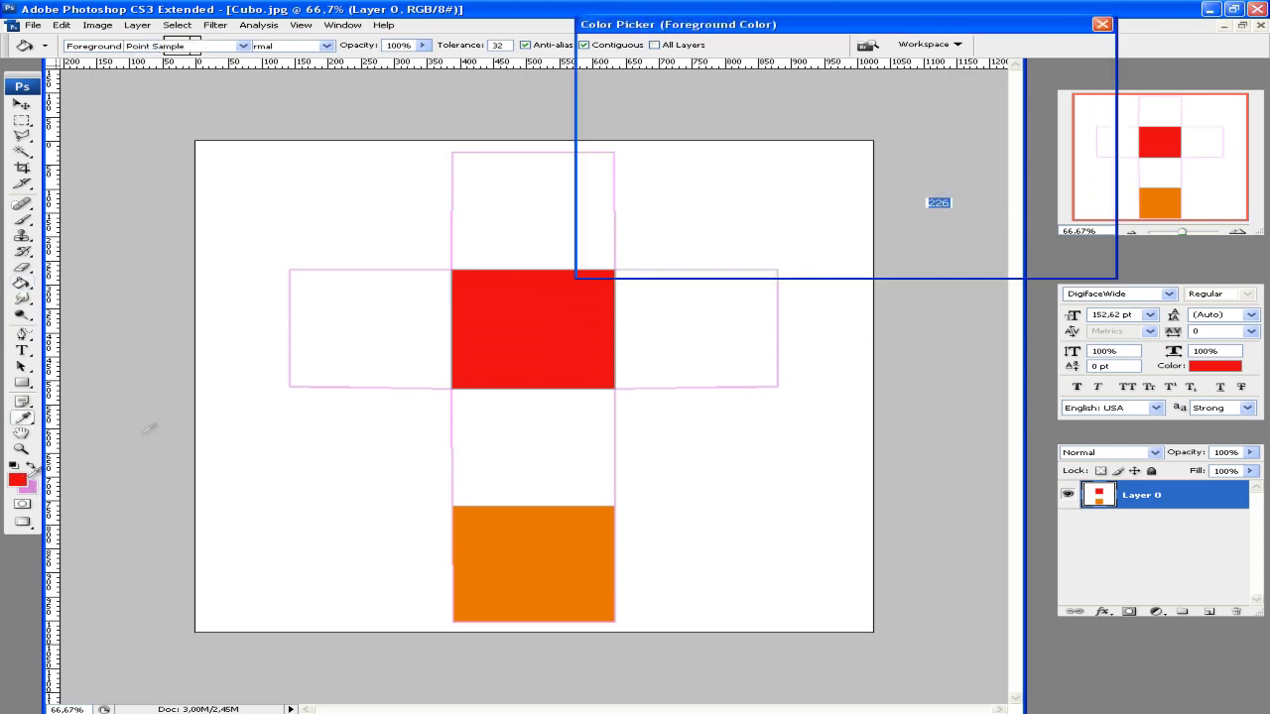
left_click_drag(867, 139, 869, 126)
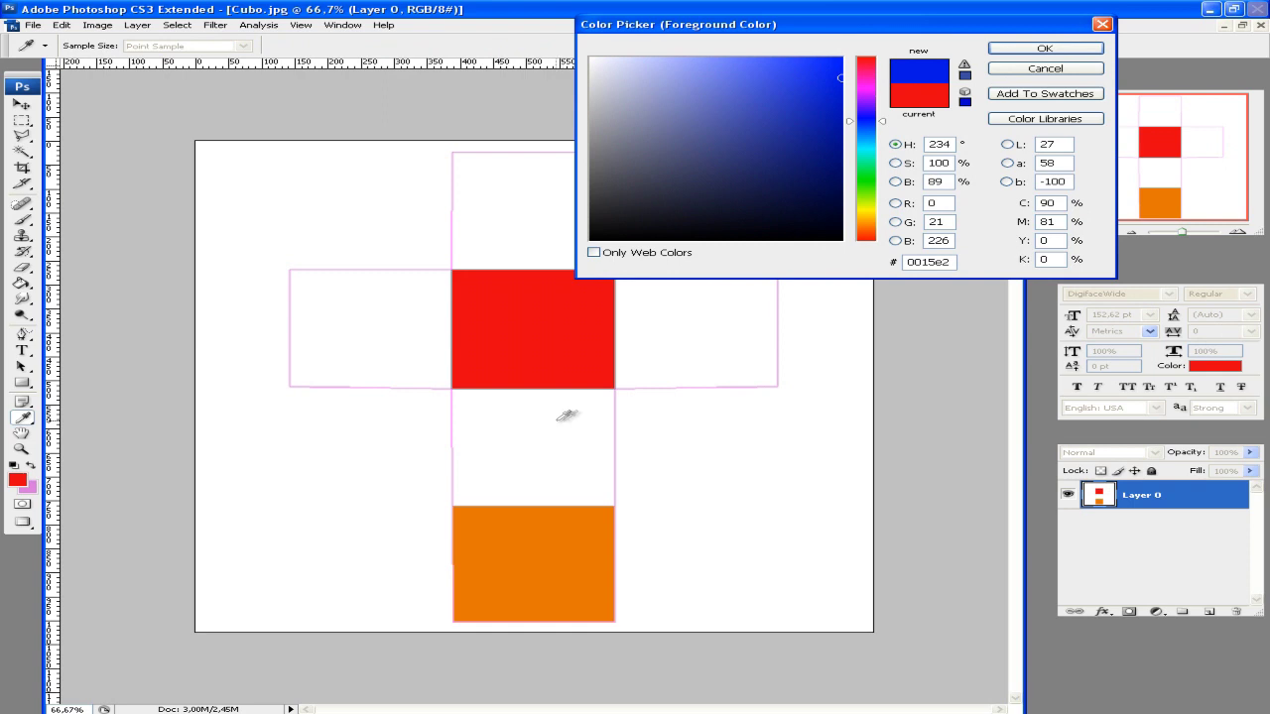
left_click(1044, 48)
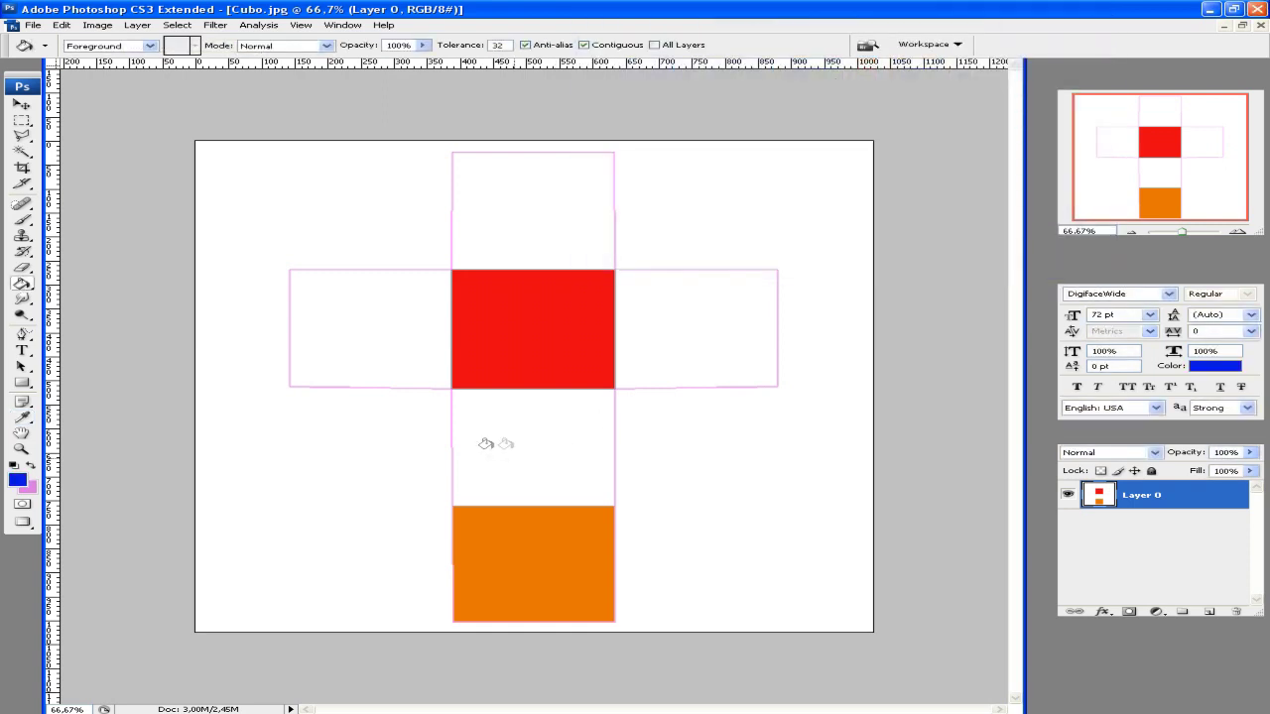
left_click(498, 440)
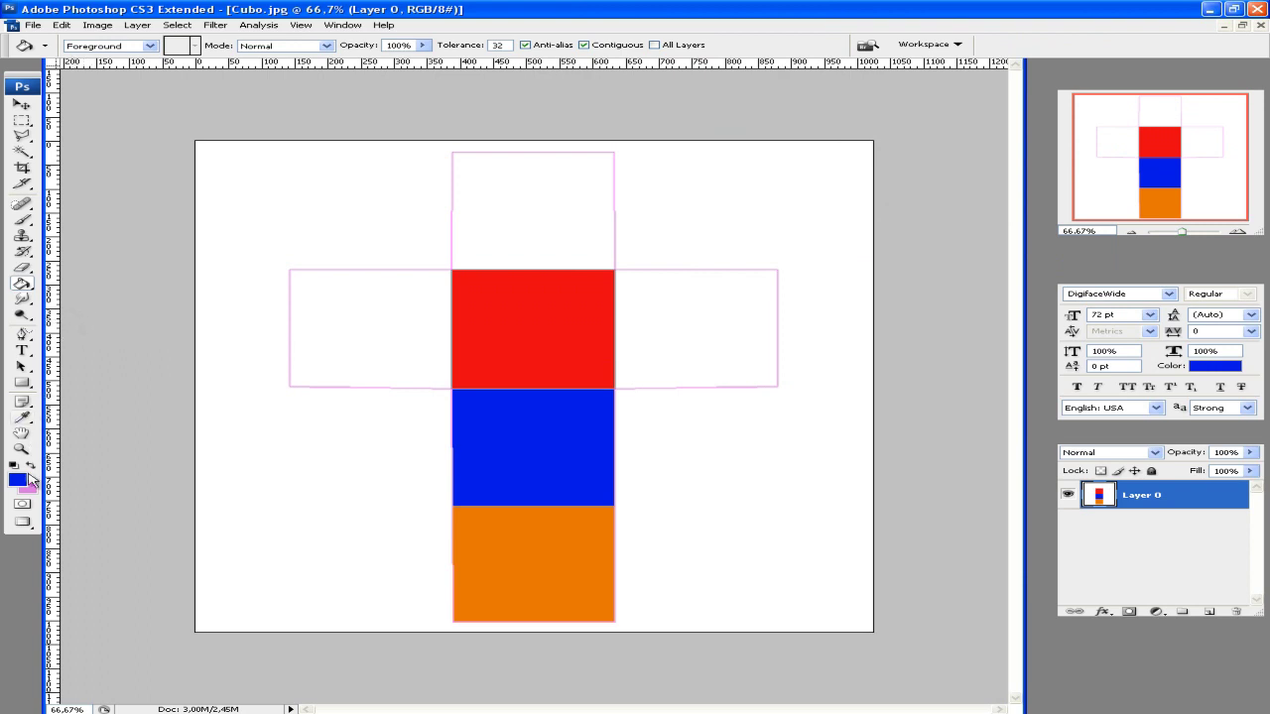
left_click(22, 476)
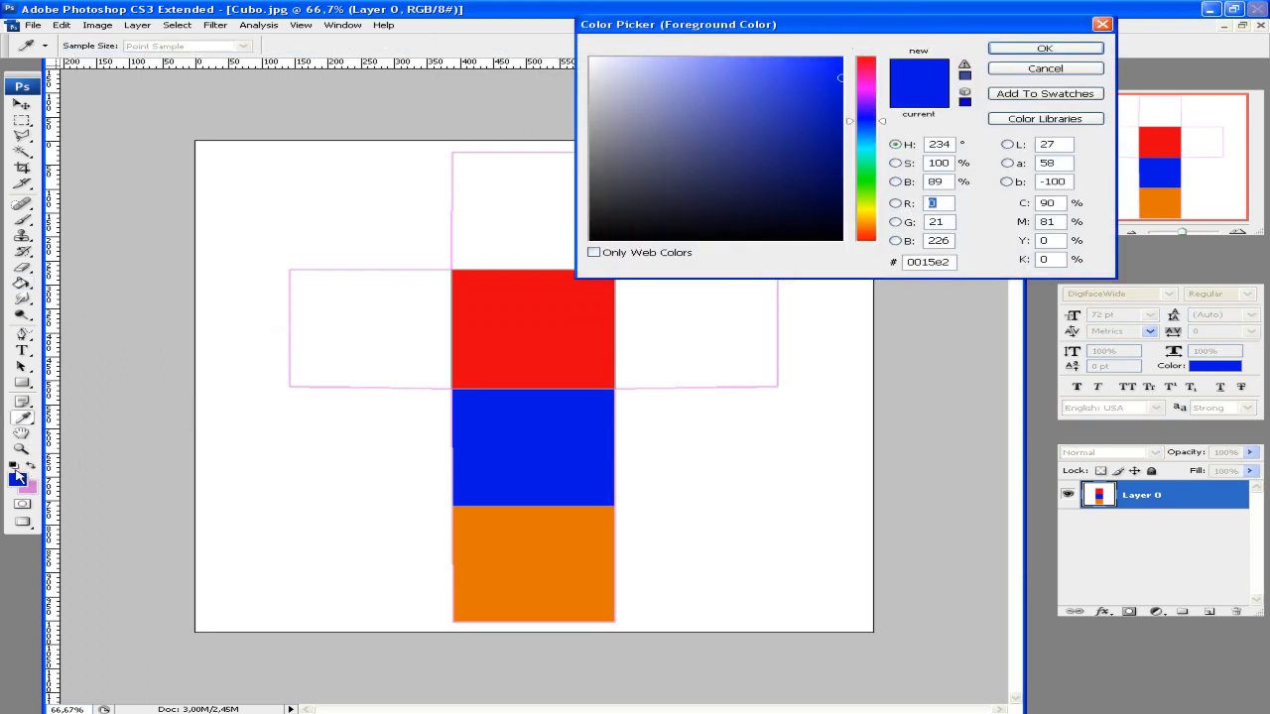
Pick a slightly darkened green and fill the top square with it.
left_click(871, 189)
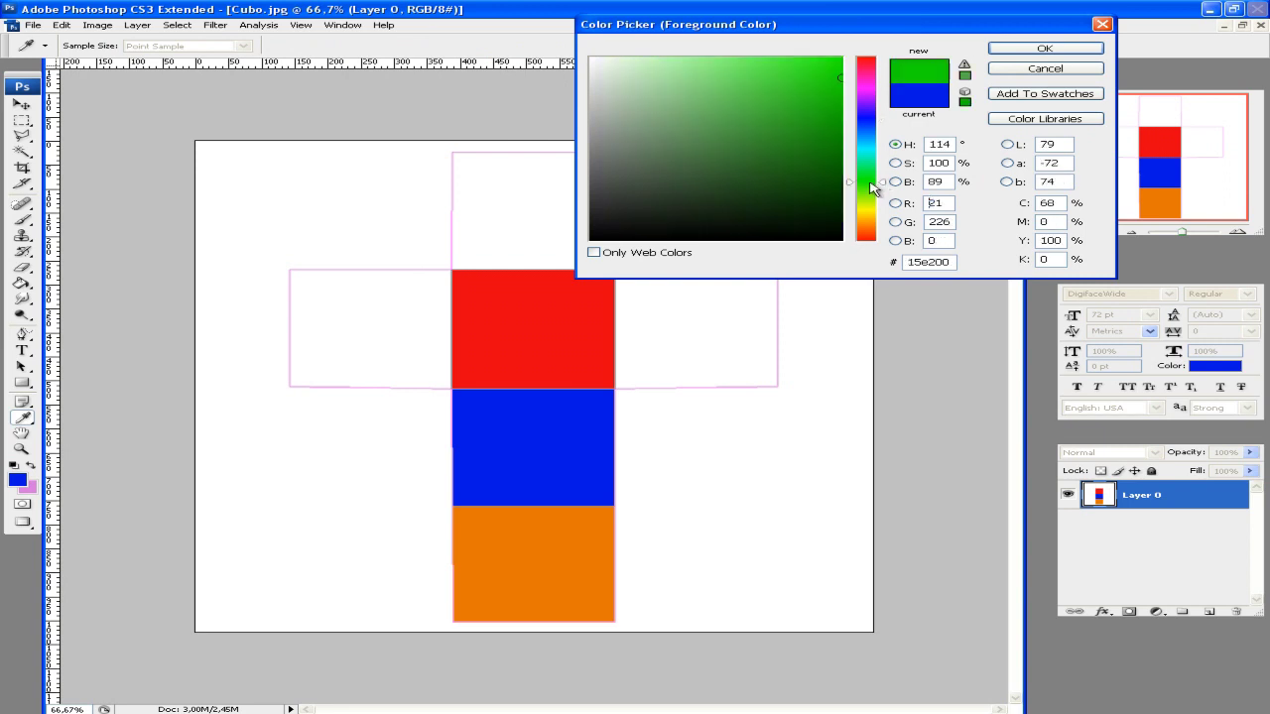
left_click_drag(869, 183, 870, 187)
left_click(839, 83)
left_click_drag(839, 82, 838, 89)
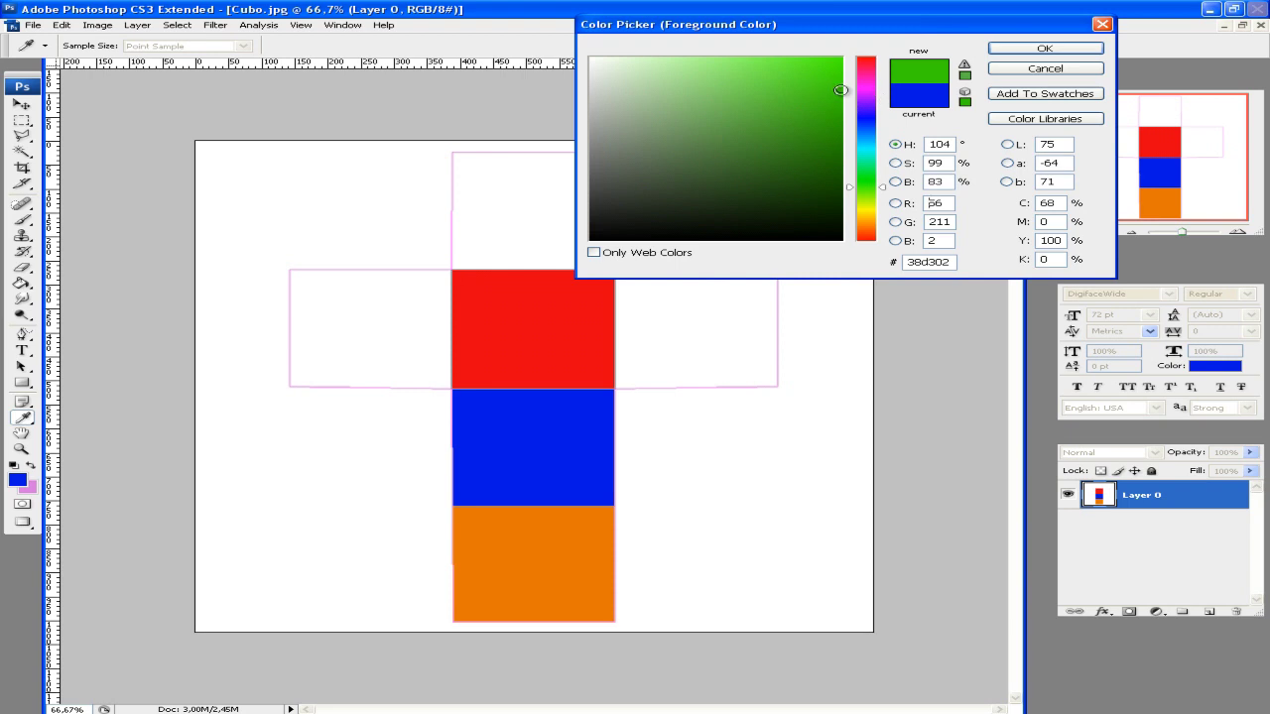
left_click_drag(840, 91, 842, 108)
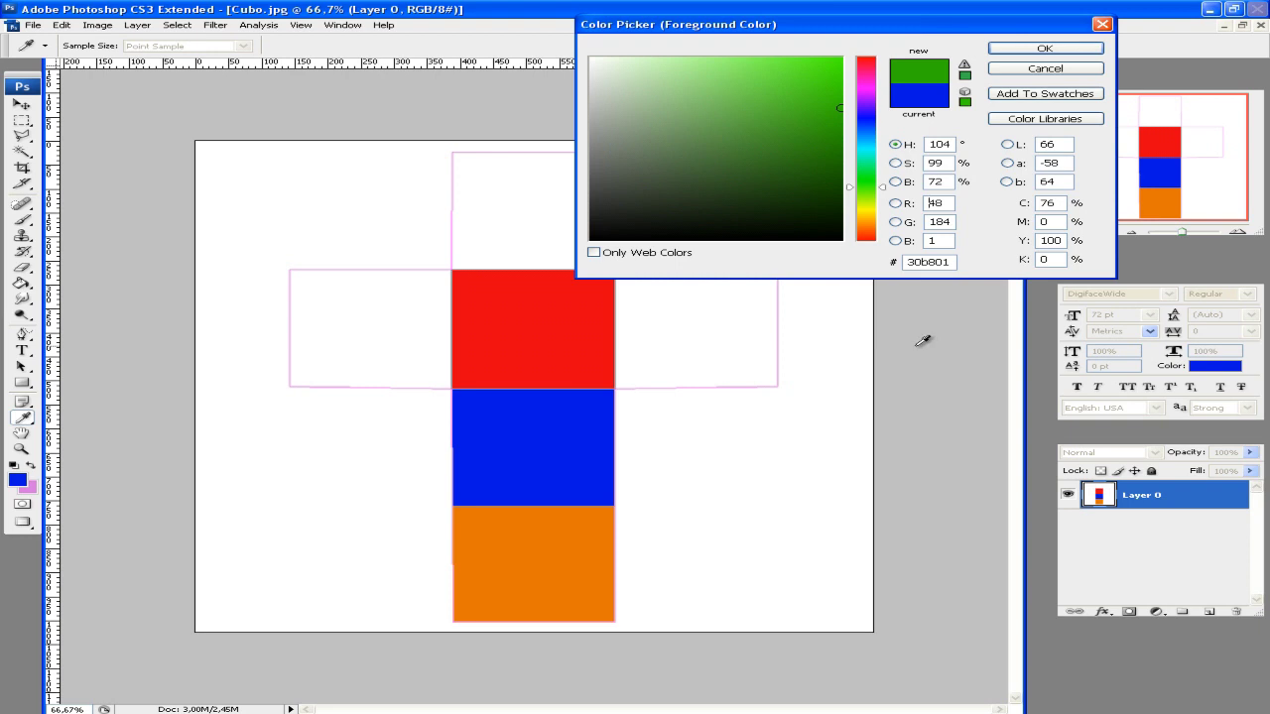
left_click(1036, 47)
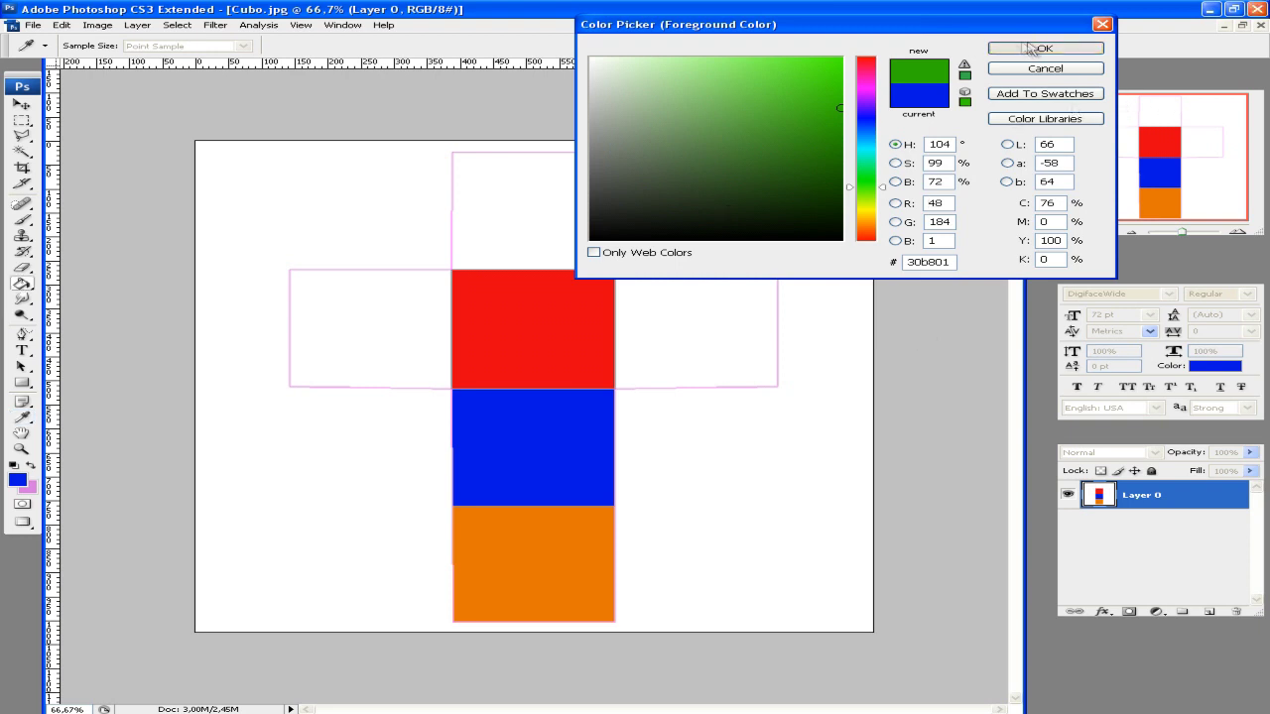
key("g")
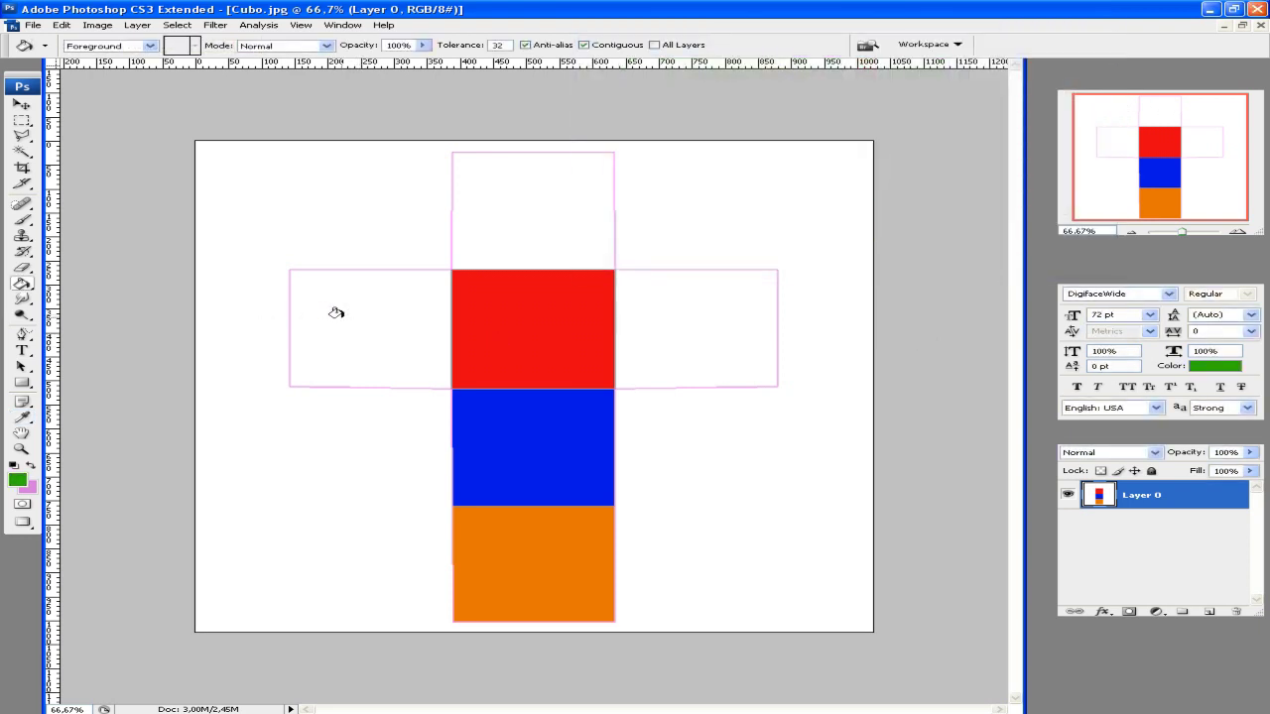
left_click(501, 218)
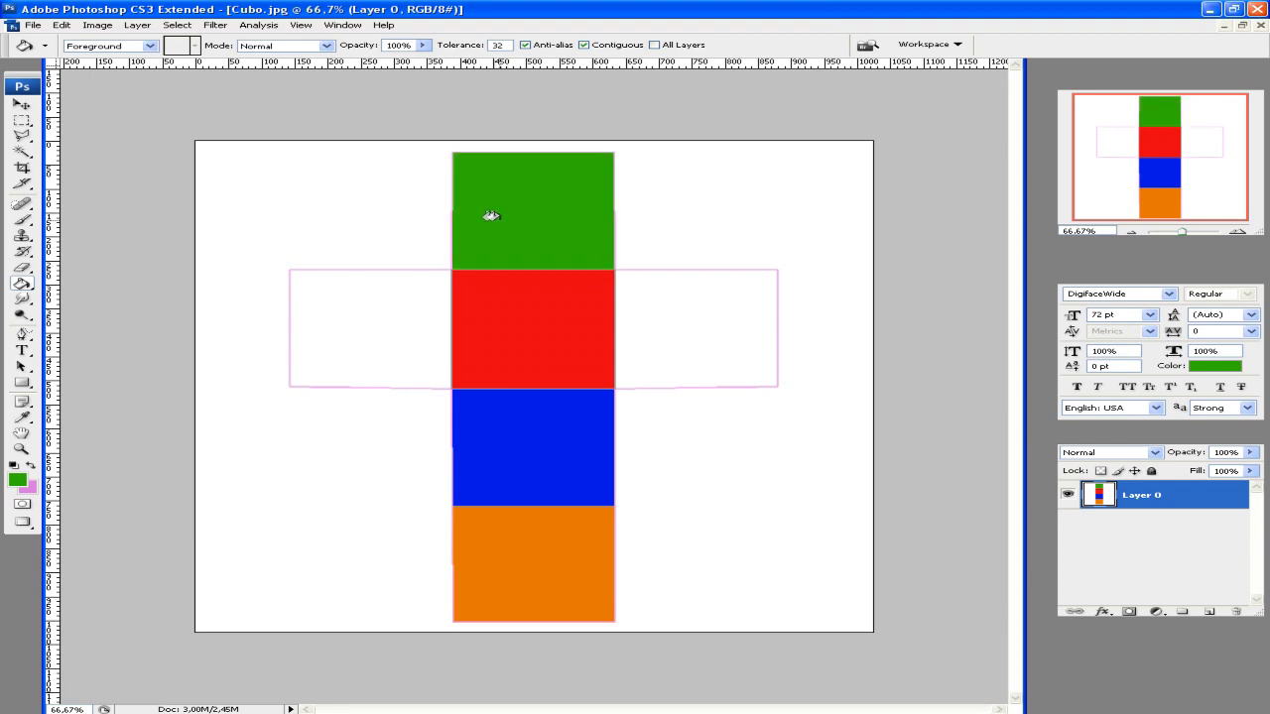
Fill the left square with magenta.
left_click(16, 482)
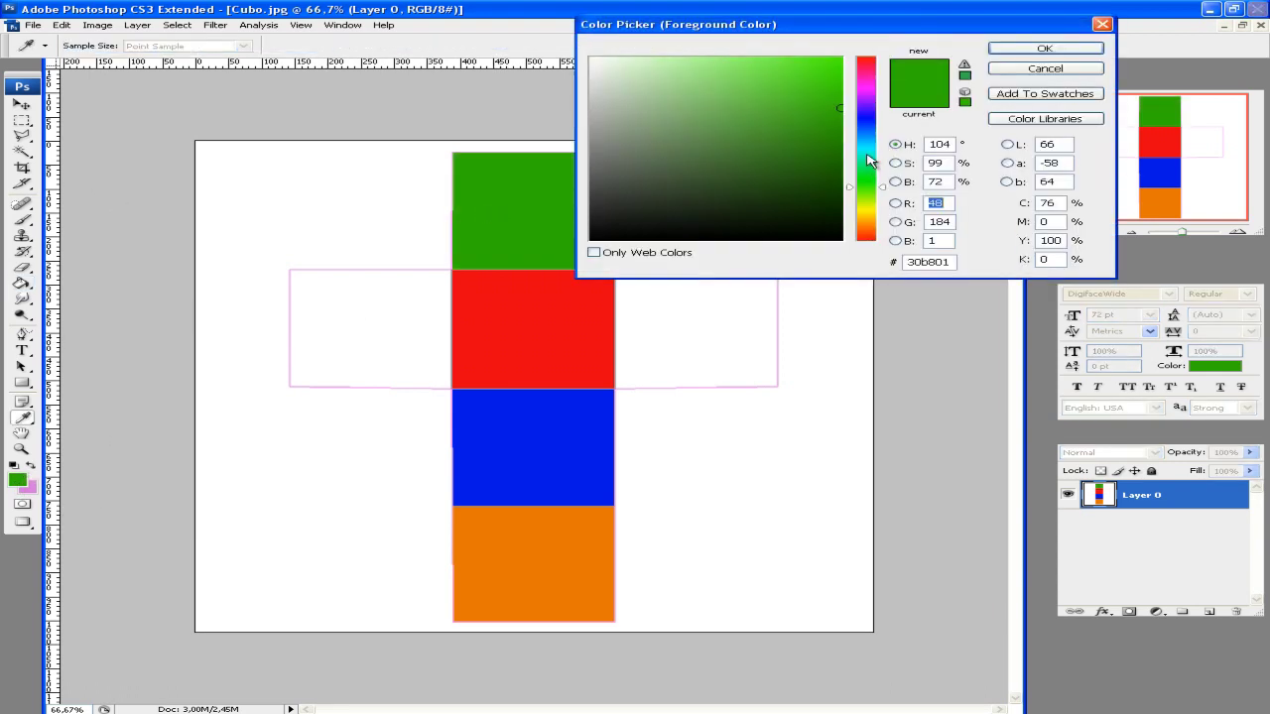
left_click_drag(869, 98, 869, 85)
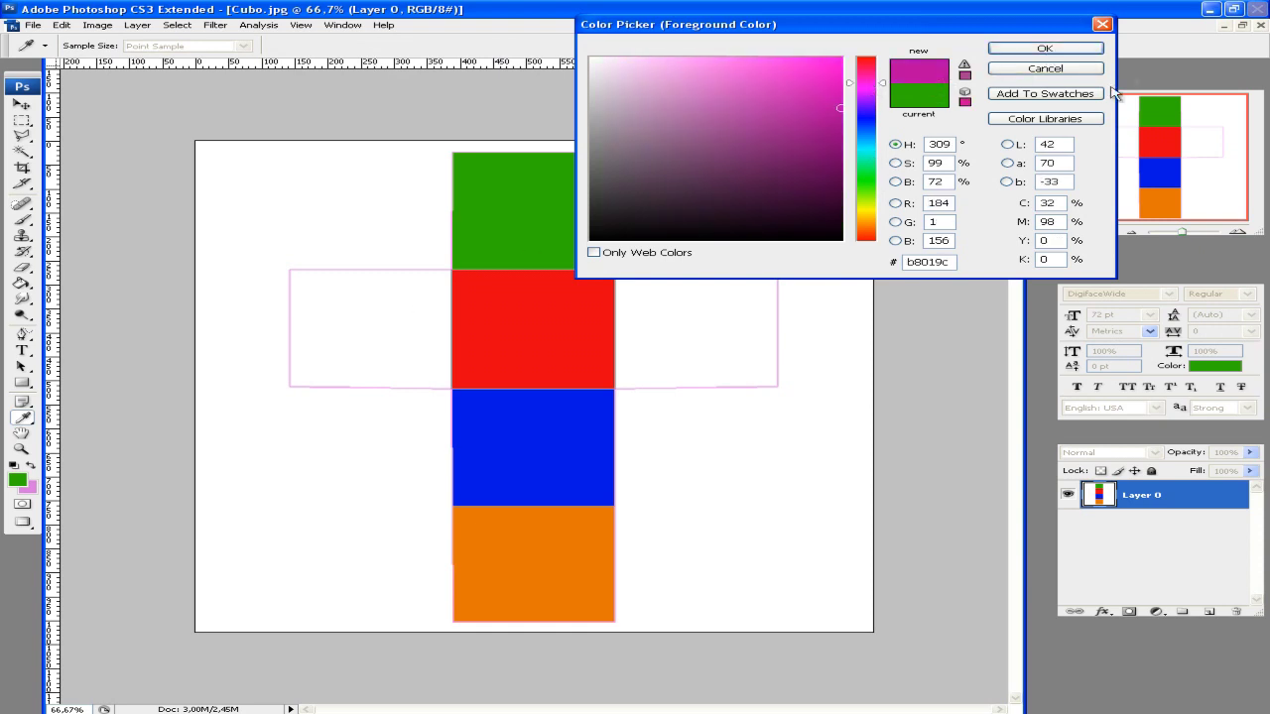
left_click(1088, 53)
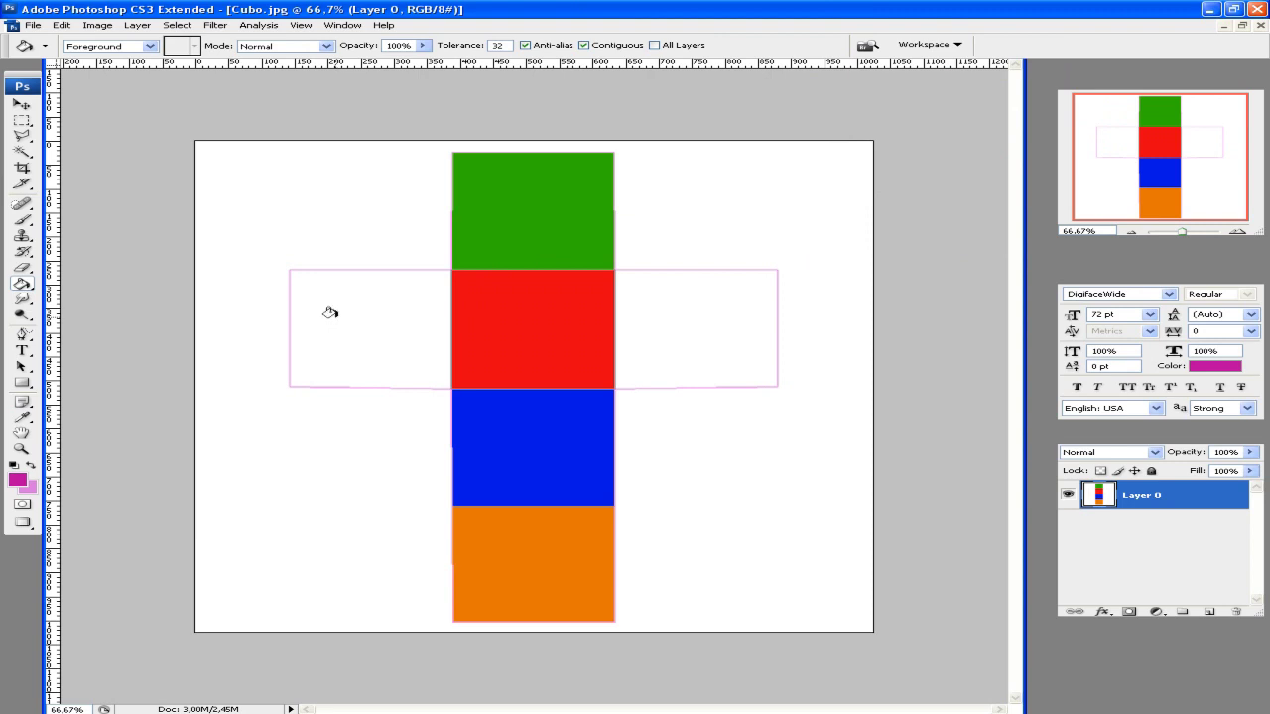
left_click(328, 312)
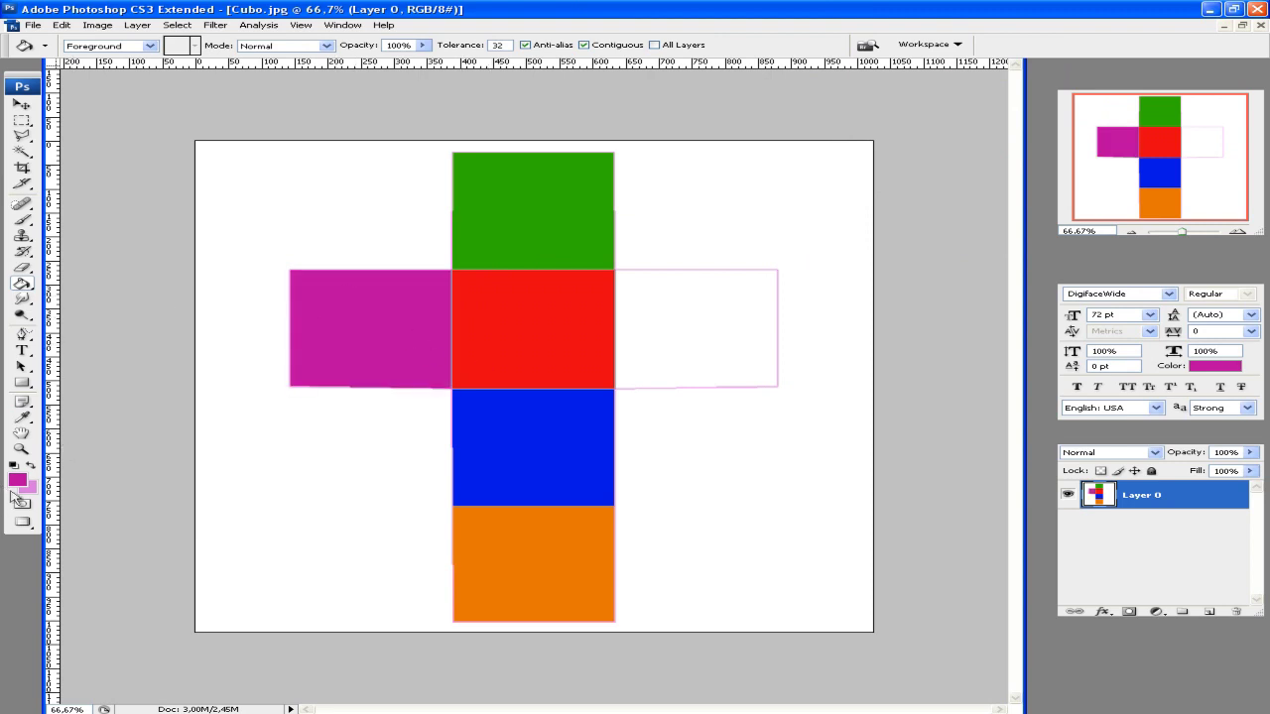
Fill the right square with a bright saturated yellow.
left_click(16, 480)
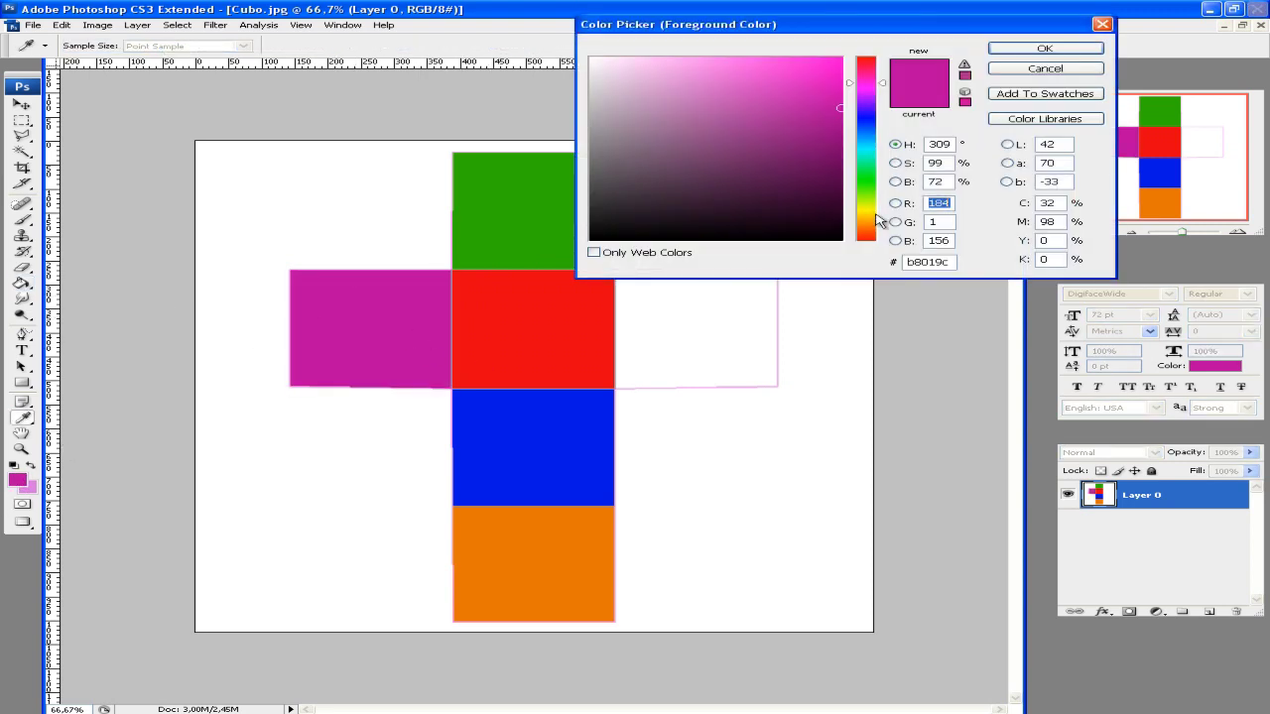
left_click(872, 213)
left_click_drag(839, 103, 841, 61)
left_click(1044, 48)
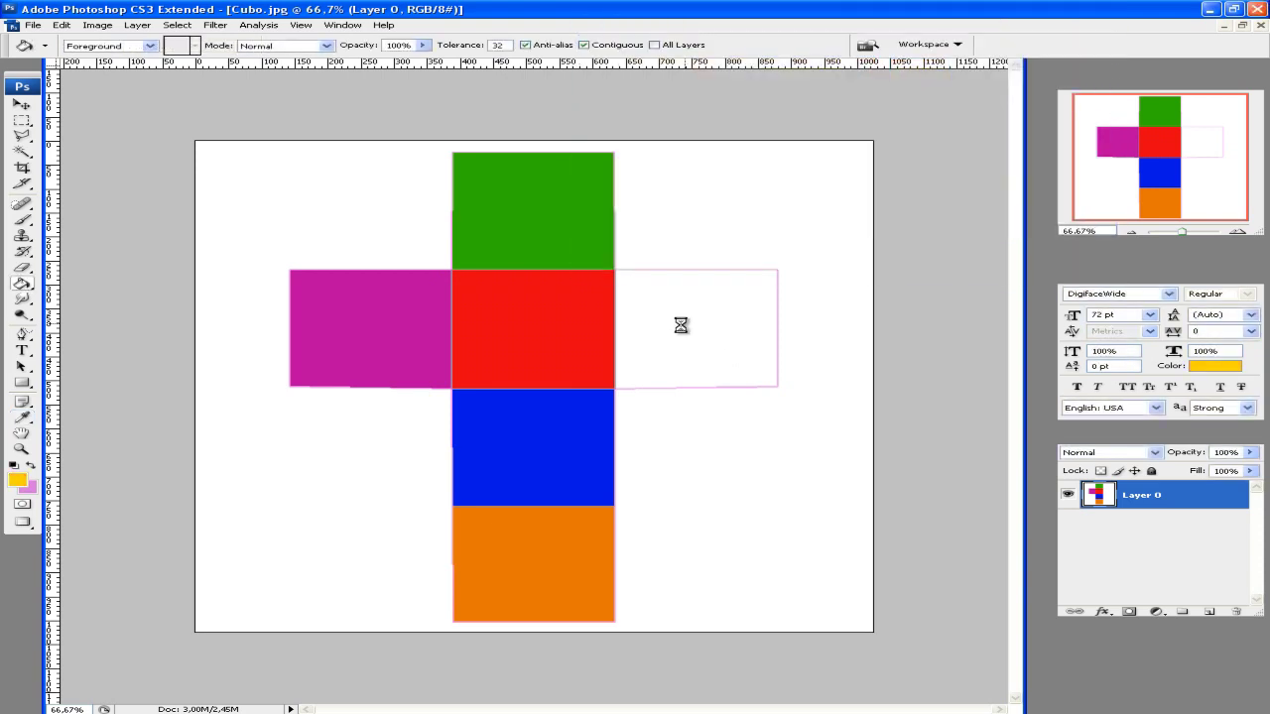
left_click(672, 320)
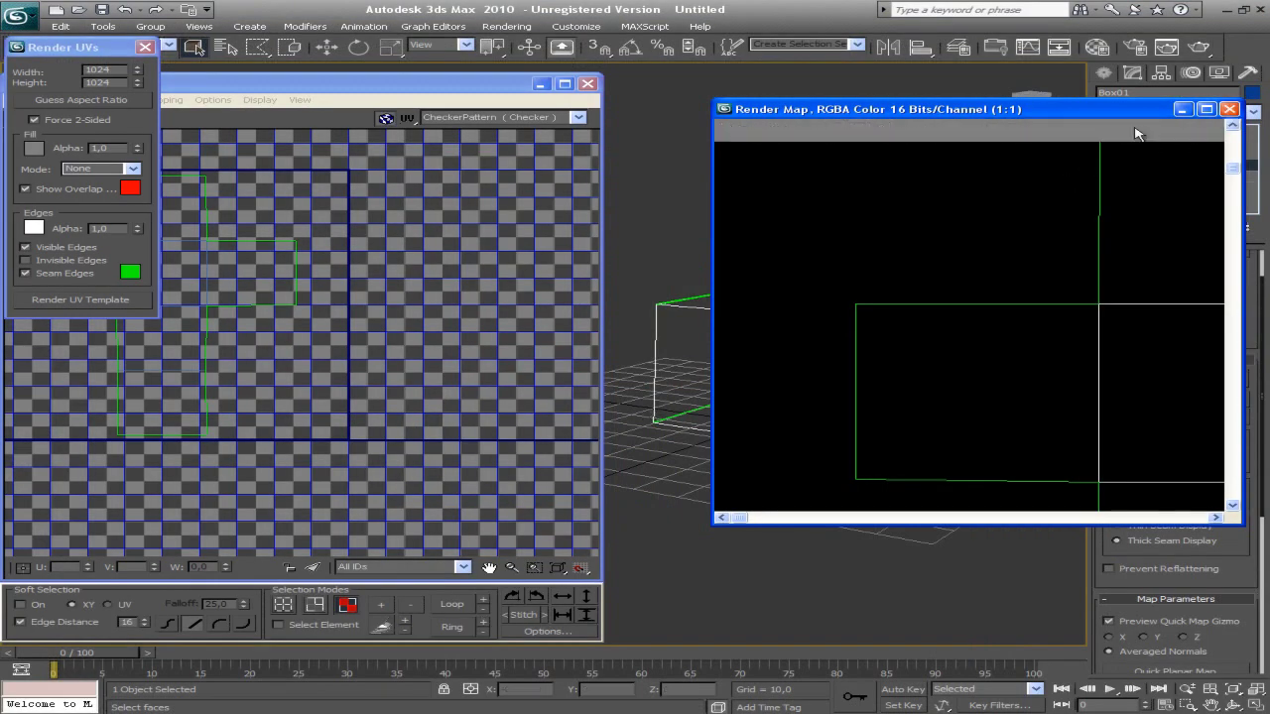
Close the Render Map and UV editing windows and recentre the view on the box.
left_click(1229, 109)
left_click(588, 84)
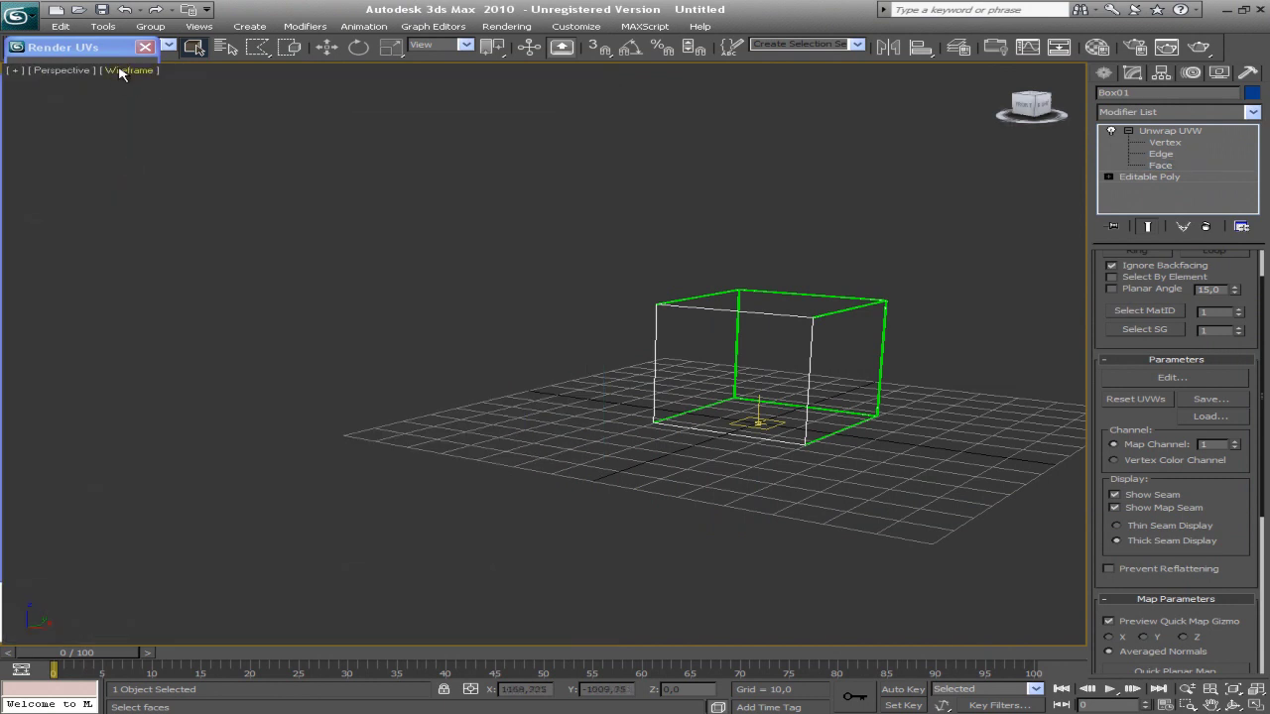
middle_click_drag(634, 307, 567, 311)
scroll(646, 339, "up", 3)
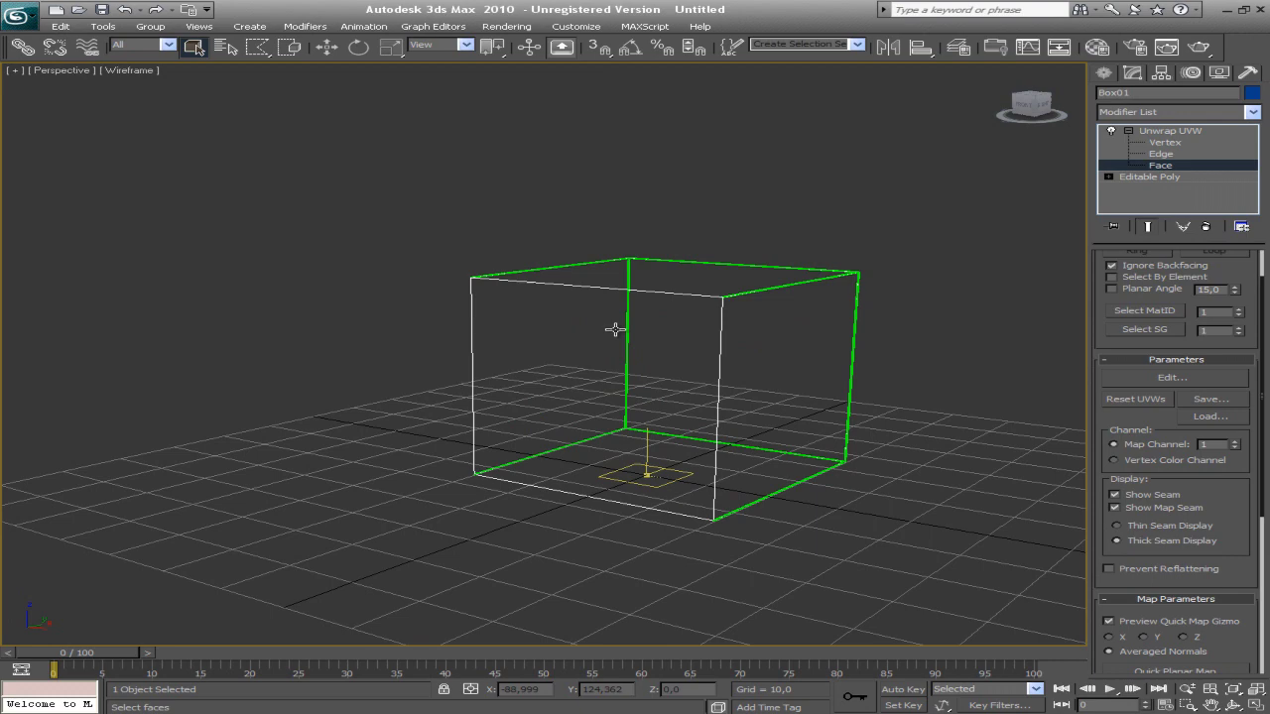
Switch the box to Smooth + Highlights shading and orbit to a frontal view.
key("F3")
mouse_move(658, 355)
middle_mouse_down("alt")
mouse_move(635, 327)
mouse_move(618, 334)
middle_mouse_up("alt")
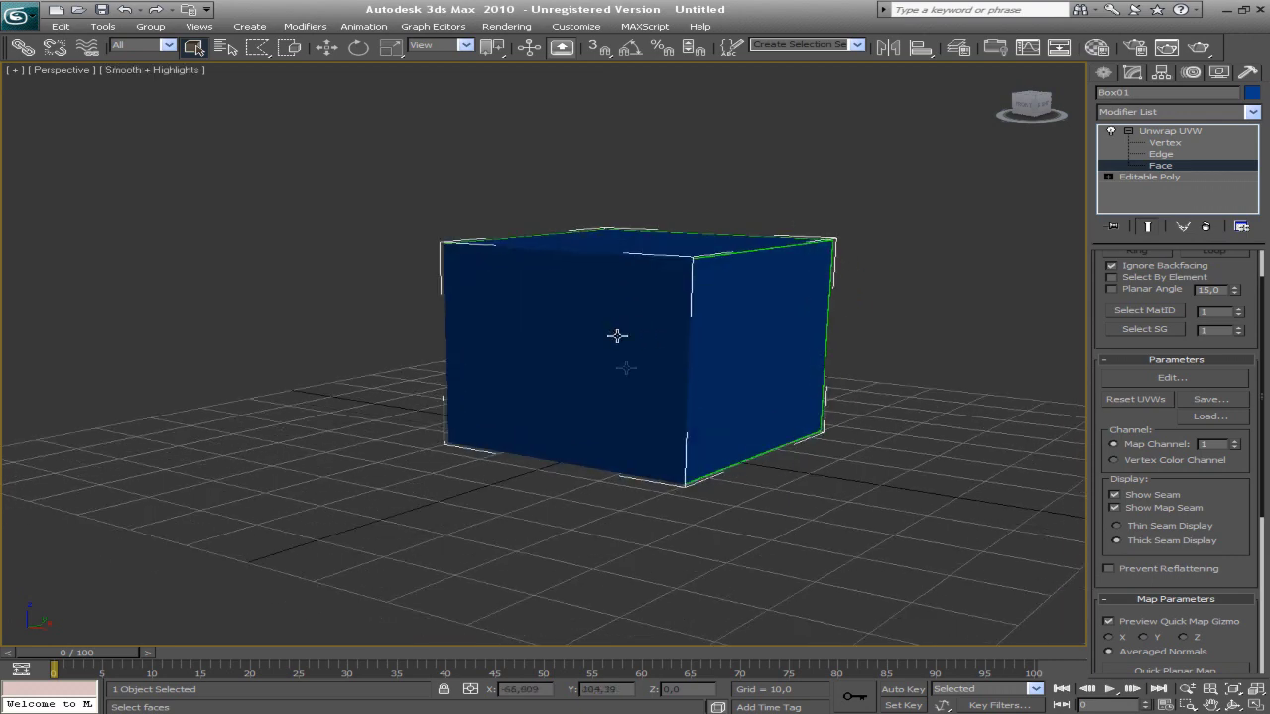
middle_click_drag(508, 289, 489, 291)
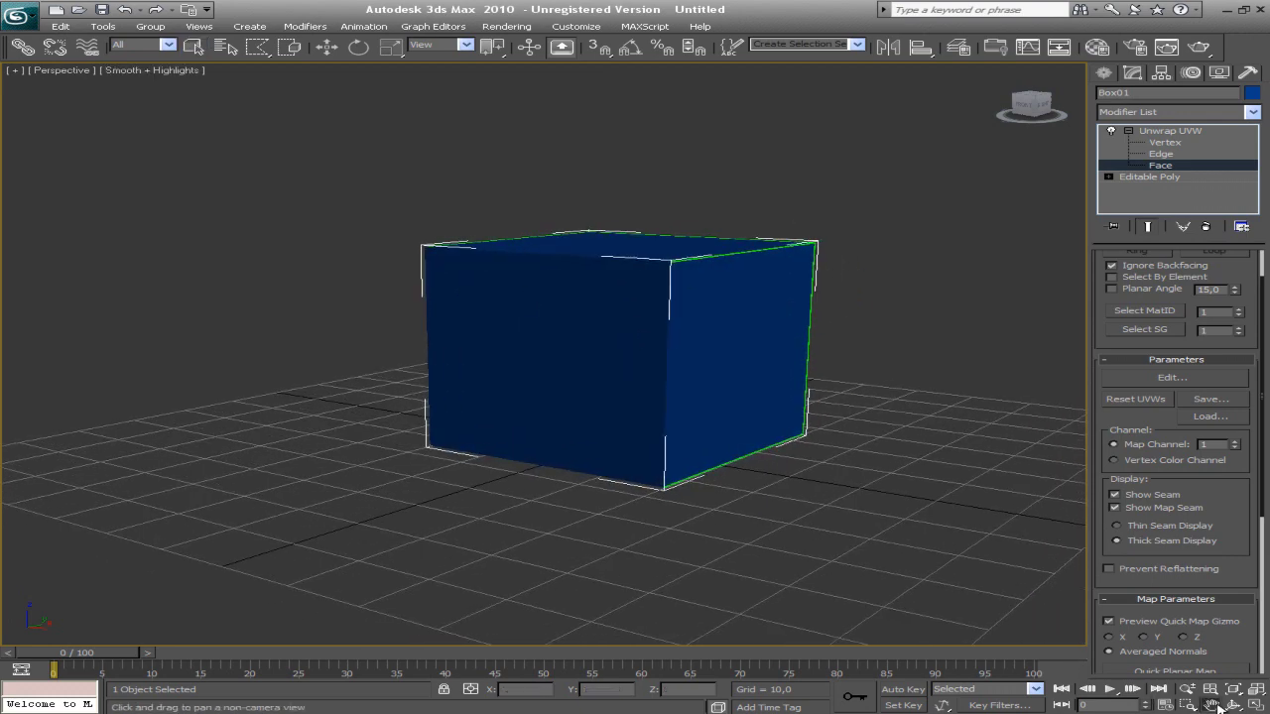
left_click(1231, 705)
mouse_move(655, 451)
left_mouse_down()
mouse_move(731, 447)
mouse_move(526, 393)
mouse_move(567, 377)
mouse_move(523, 371)
left_mouse_up()
right_click(519, 368)
mouse_move(581, 363)
middle_mouse_down("alt")
mouse_move(470, 360)
mouse_move(612, 311)
middle_mouse_up("alt")
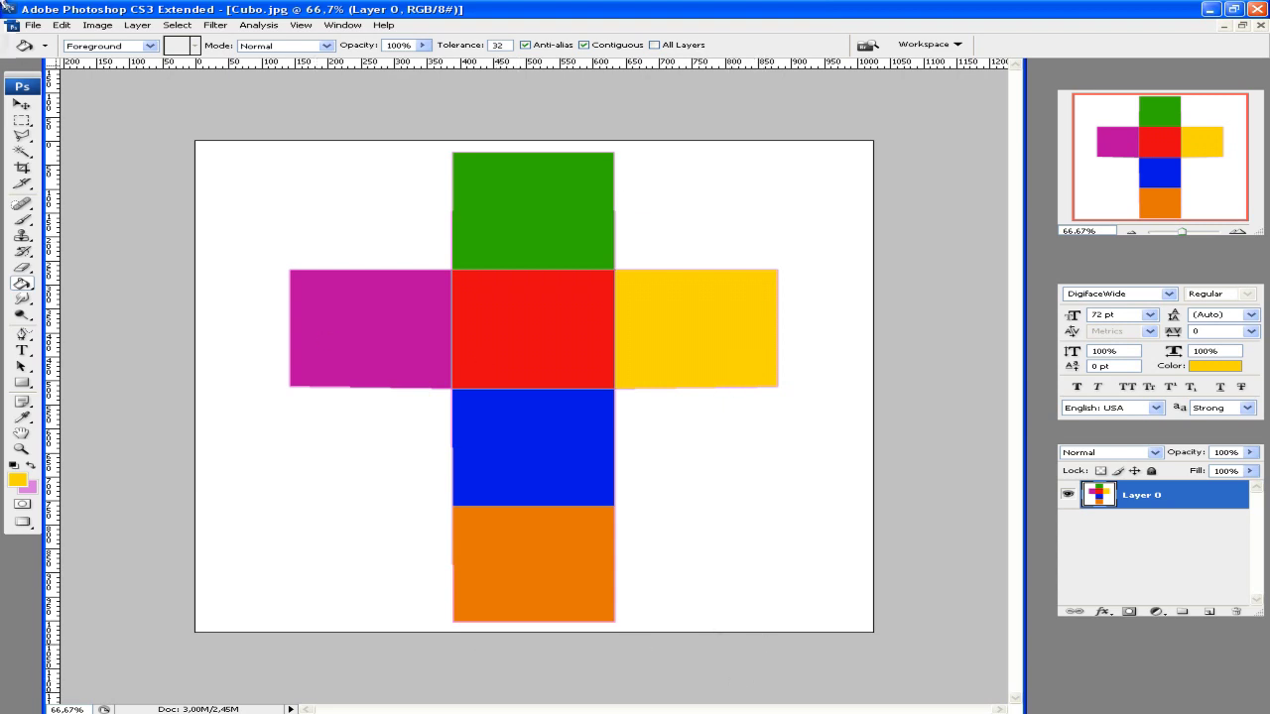
Save the coloured net in PSD format as Cubo in the Texturas folder.
left_click(33, 24)
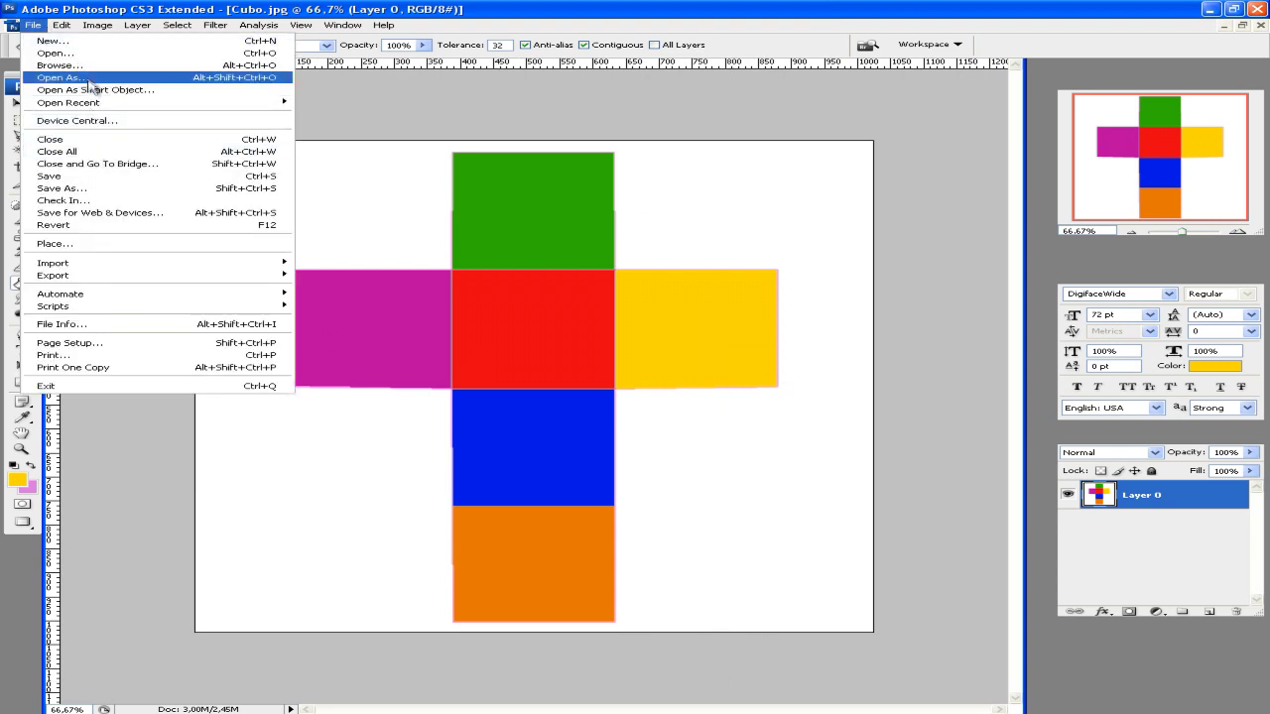
left_click(66, 176)
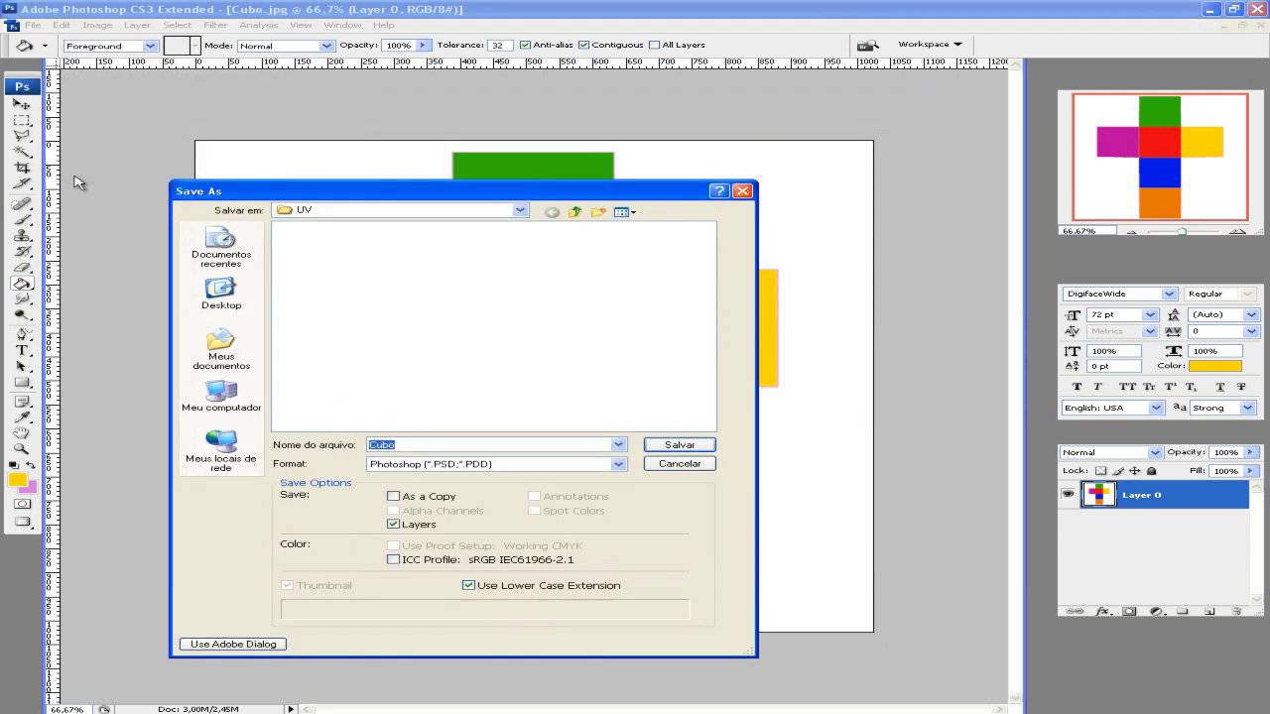
left_click(575, 212)
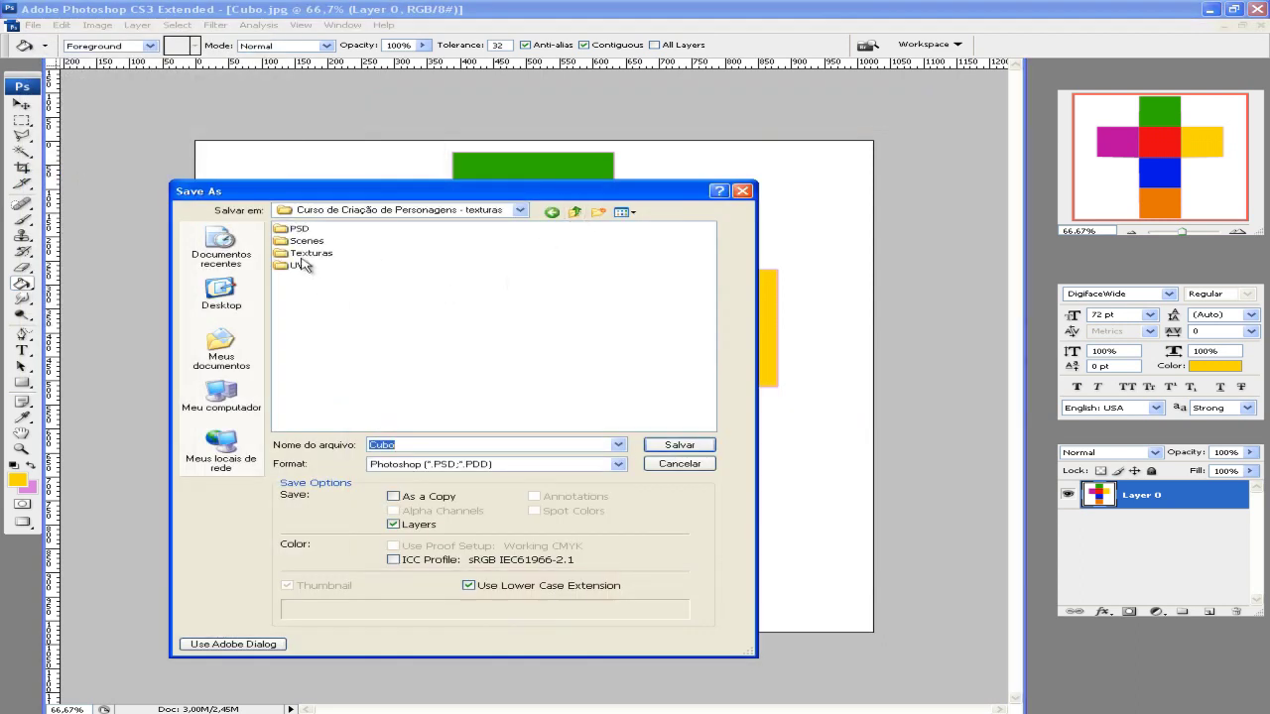
left_click(305, 255)
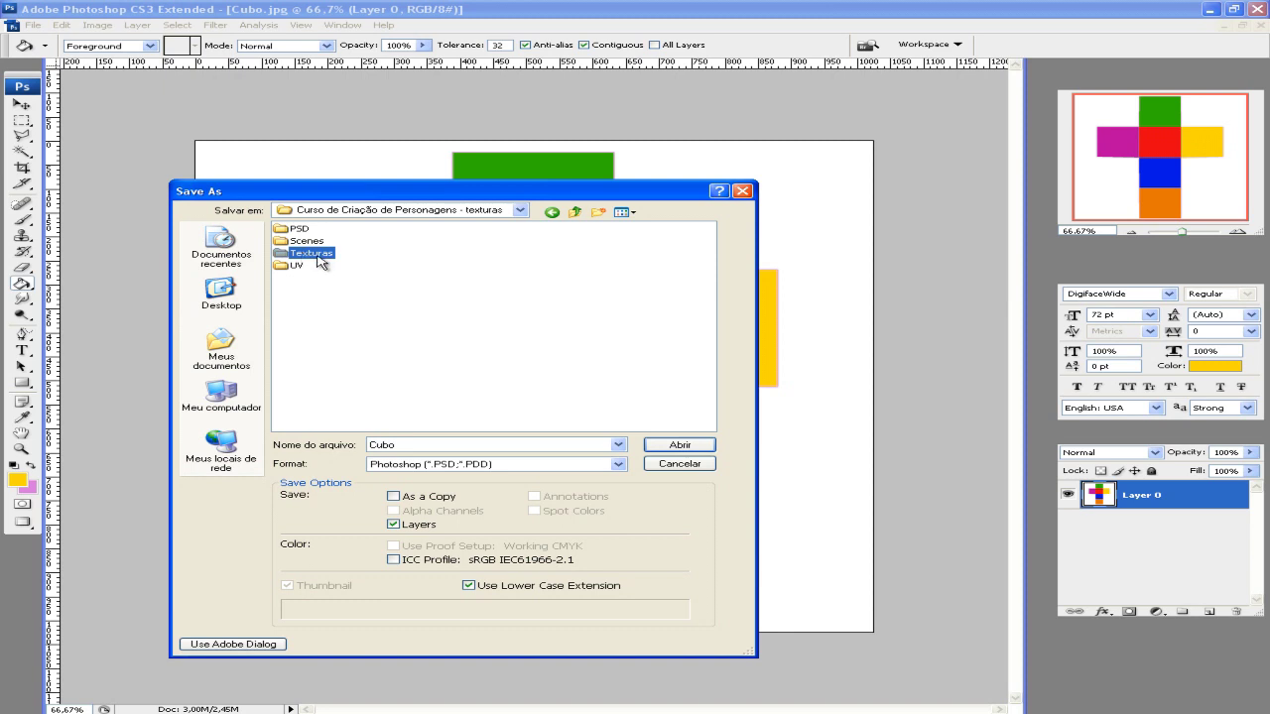
double_click(316, 256)
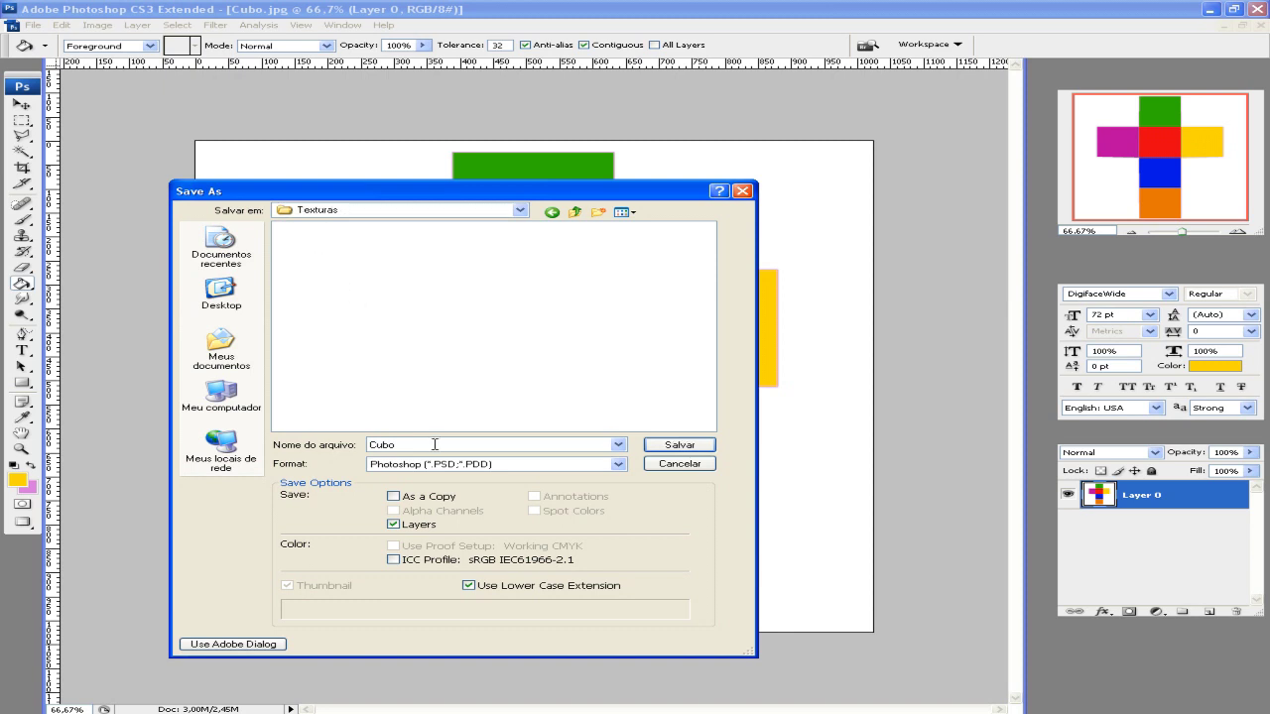
left_click(663, 444)
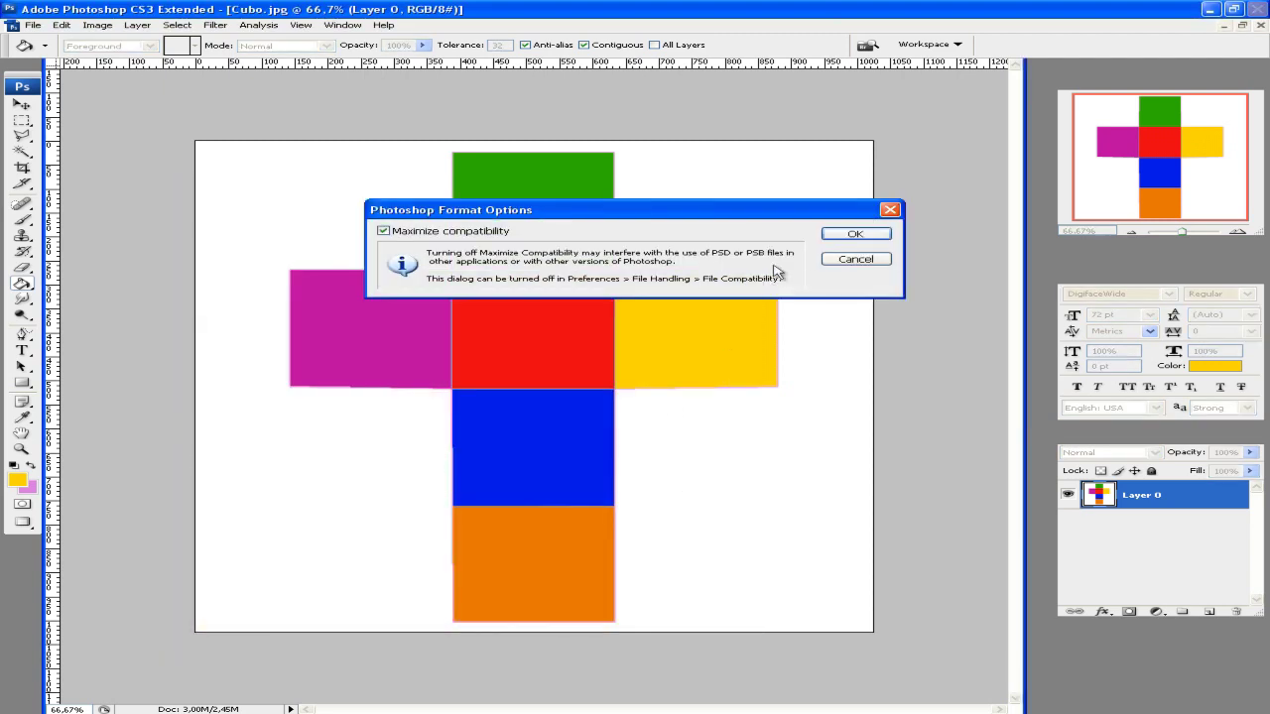
left_click(853, 236)
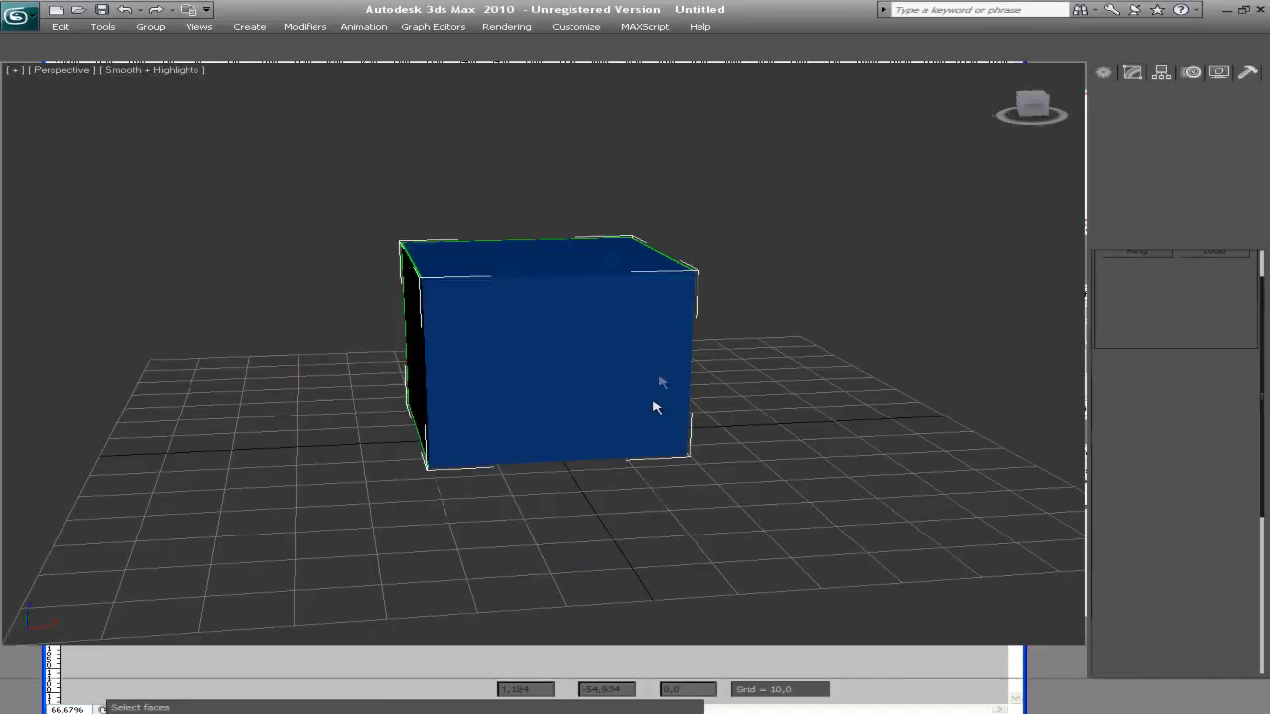
Drag the first Material Editor sample slot onto the cube to apply it.
middle_click_drag(733, 214, 751, 207)
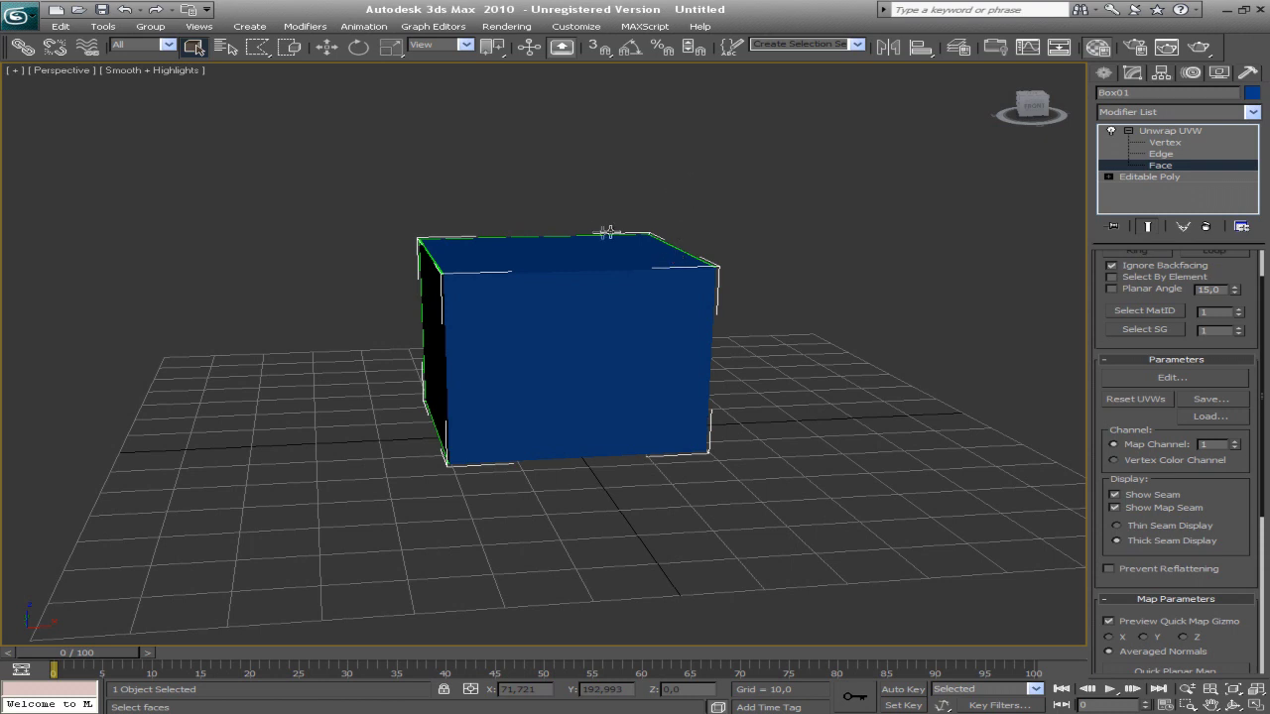
key("m")
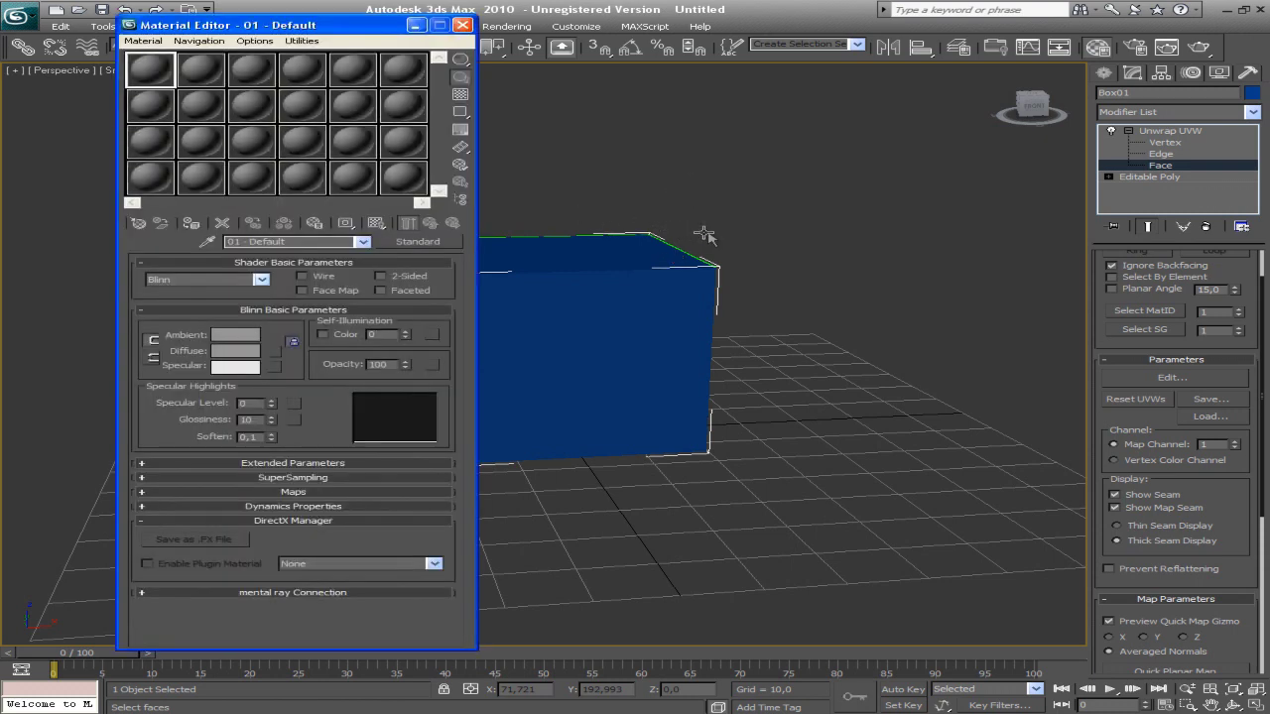
key("z")
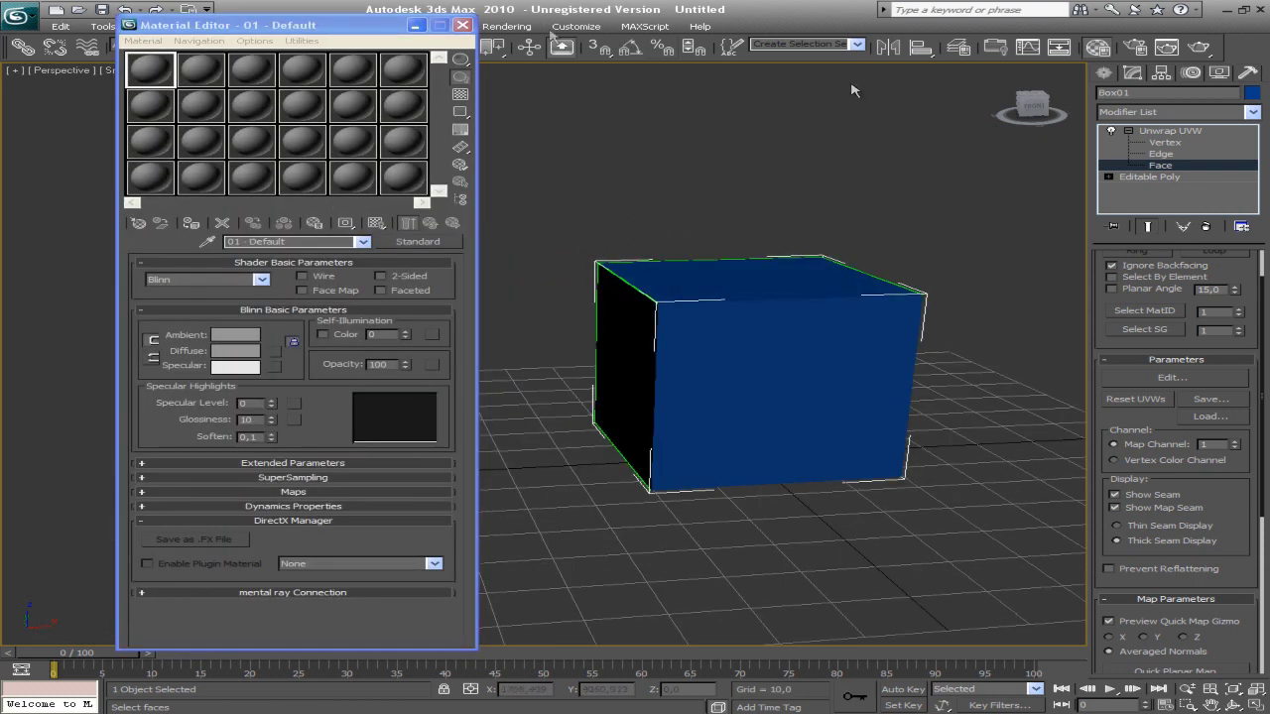
left_click(462, 23)
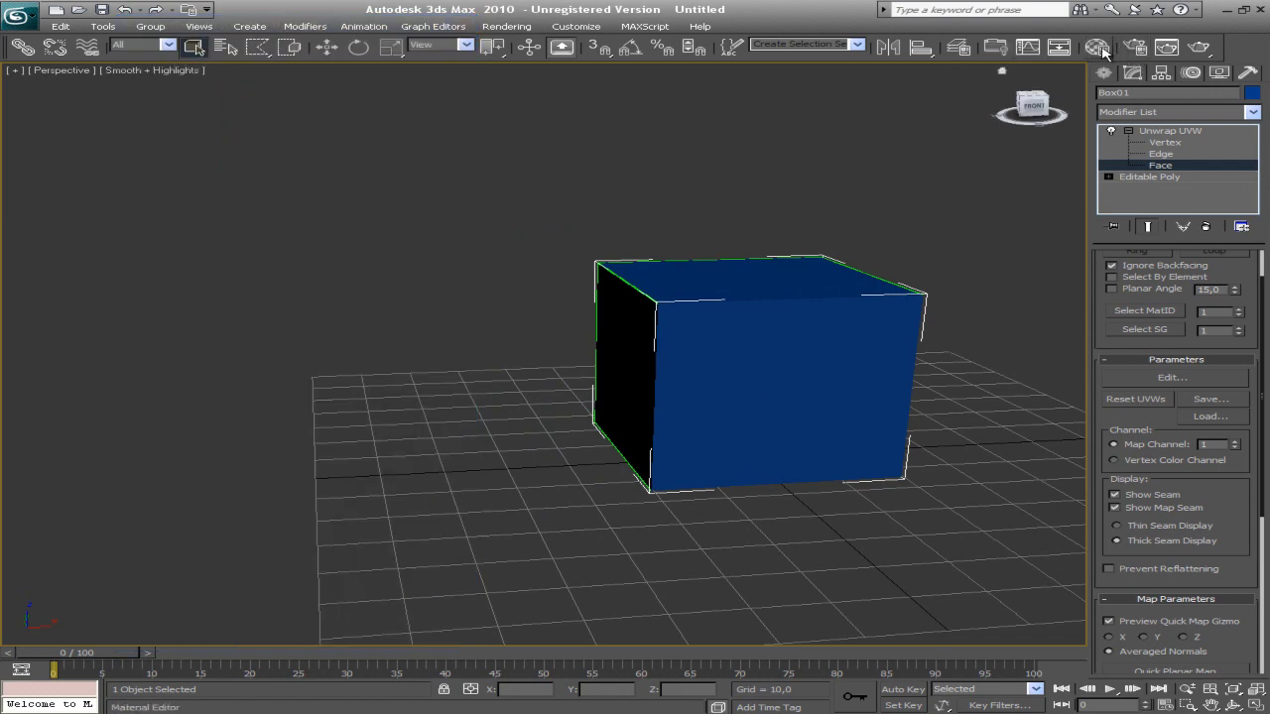
key("m")
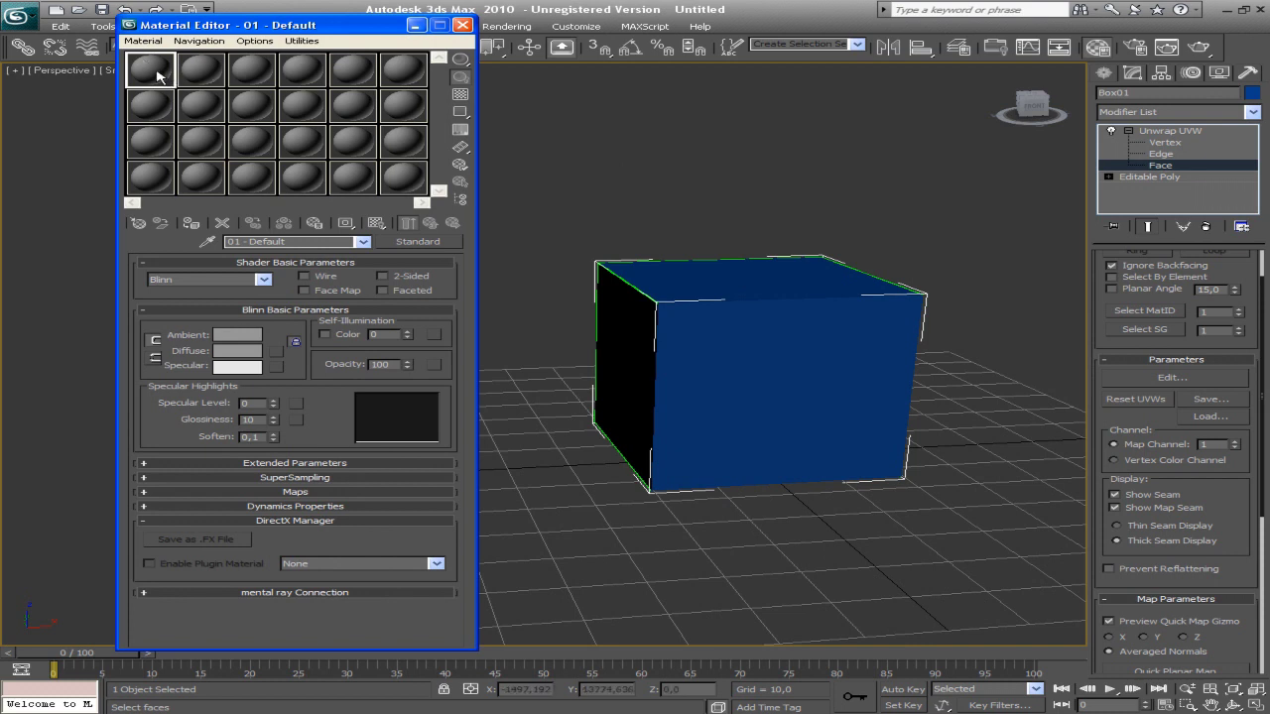
left_click_drag(149, 72, 716, 329)
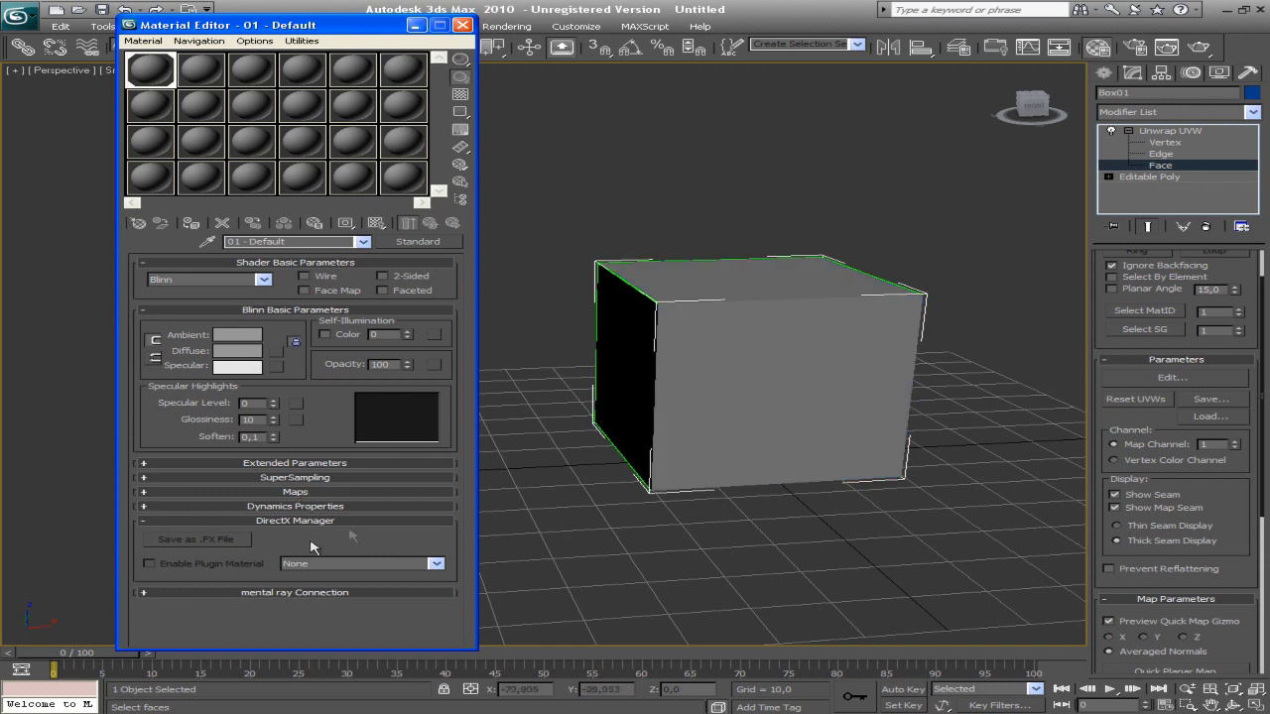
Expand the material's Maps rollout and assign a Bitmap to Diffuse Color.
left_click(364, 493)
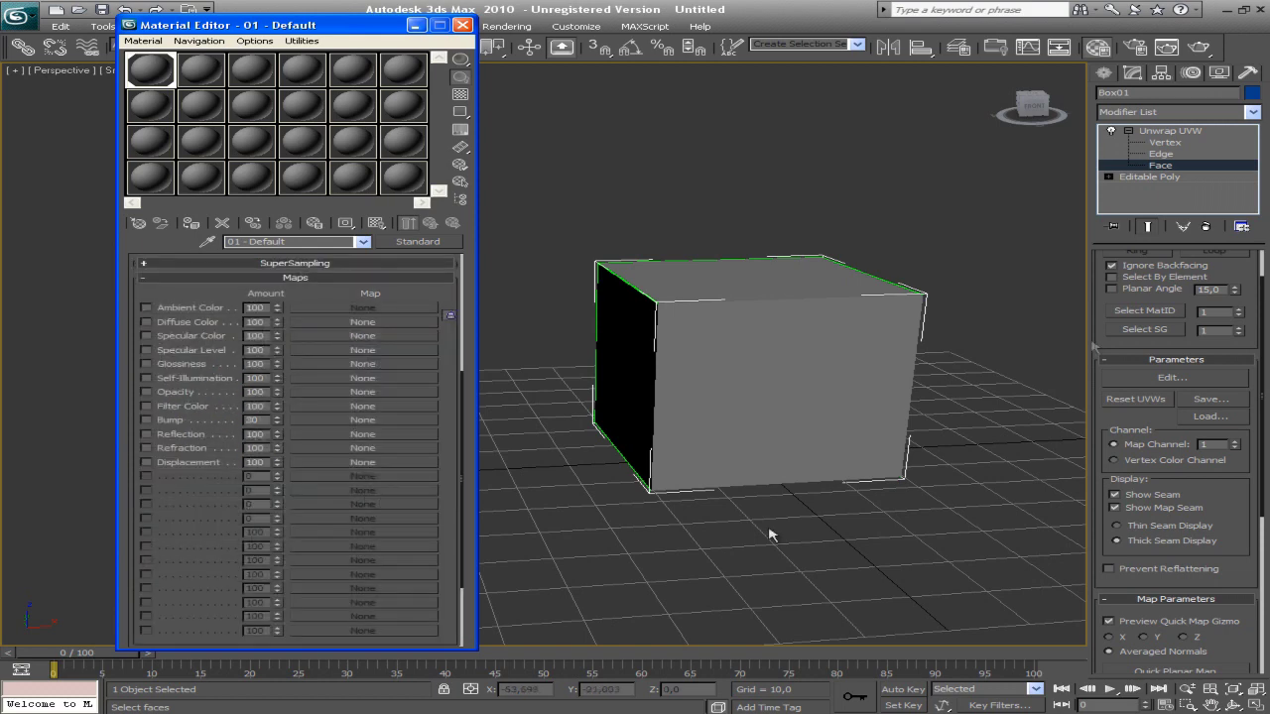
left_click_drag(461, 389, 465, 536)
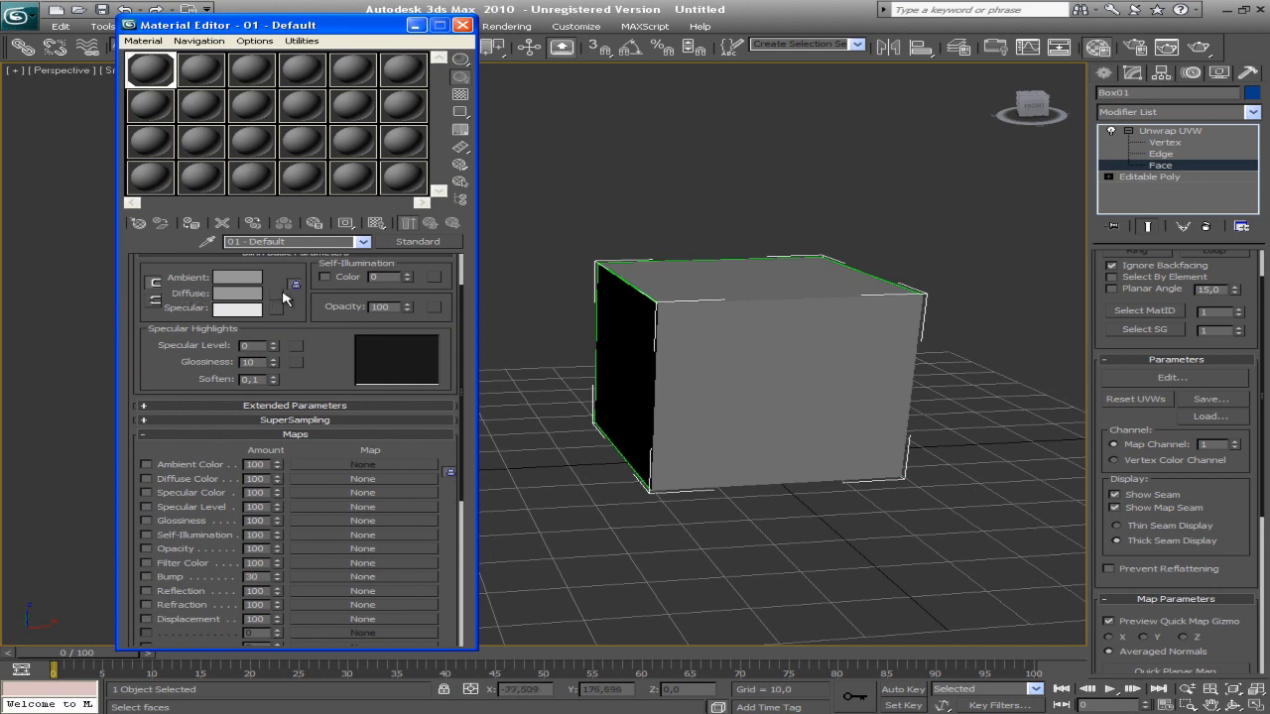
left_click(335, 436)
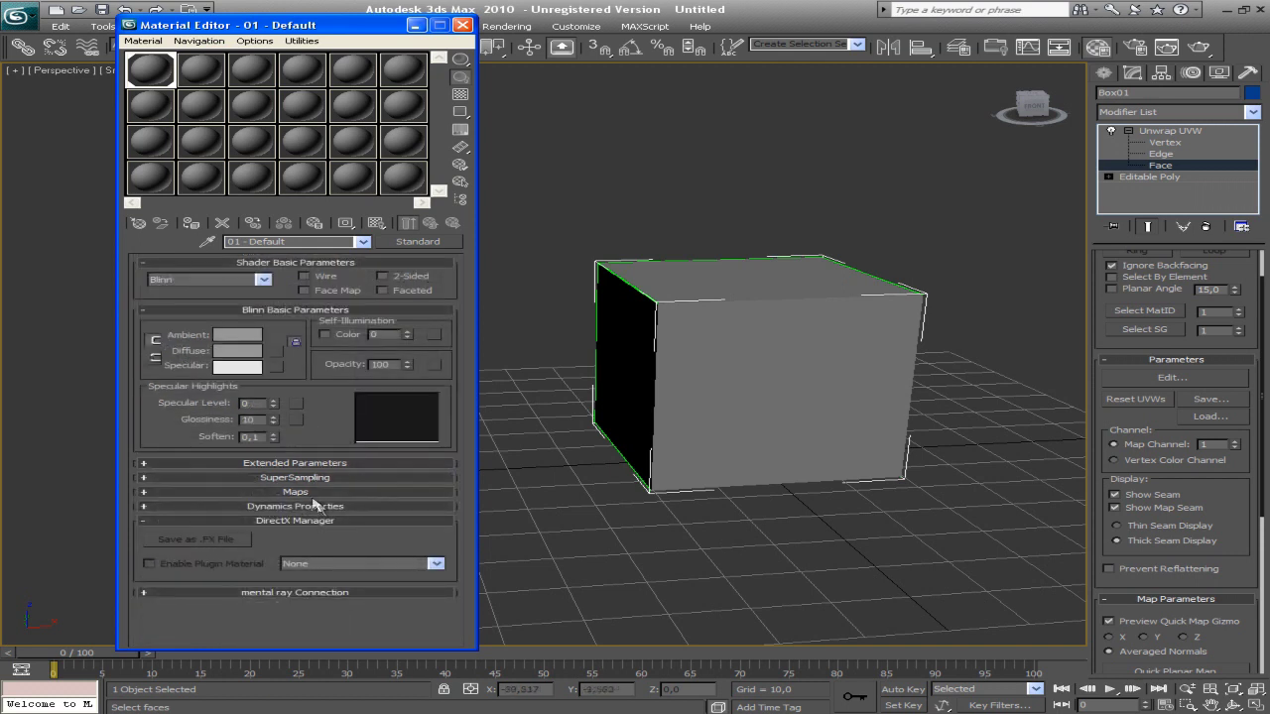
left_click(313, 495)
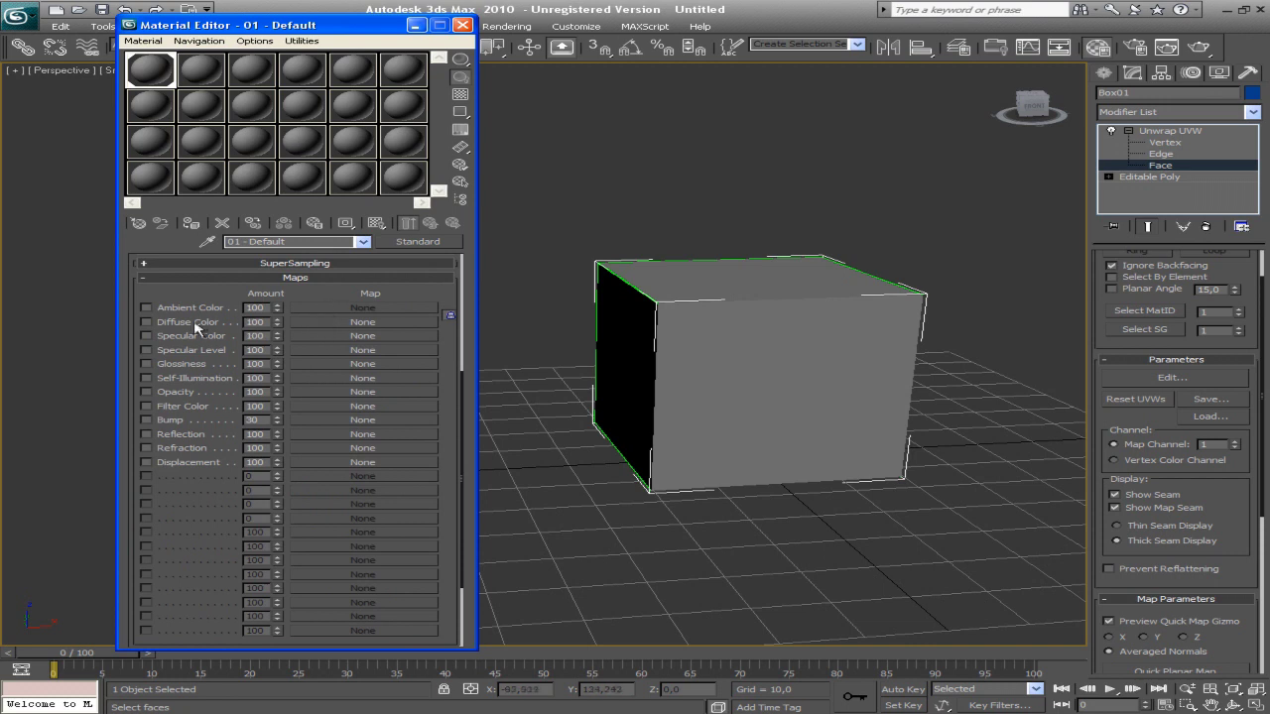
left_click(351, 323)
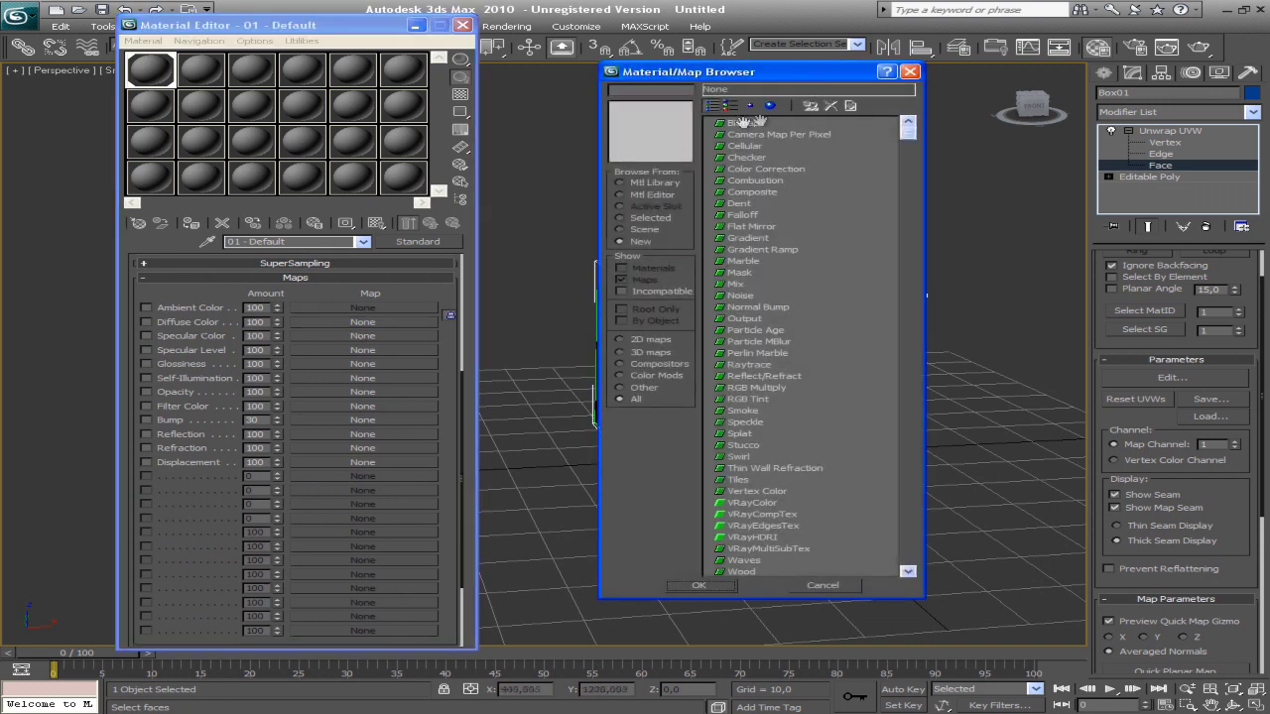
left_click(833, 587)
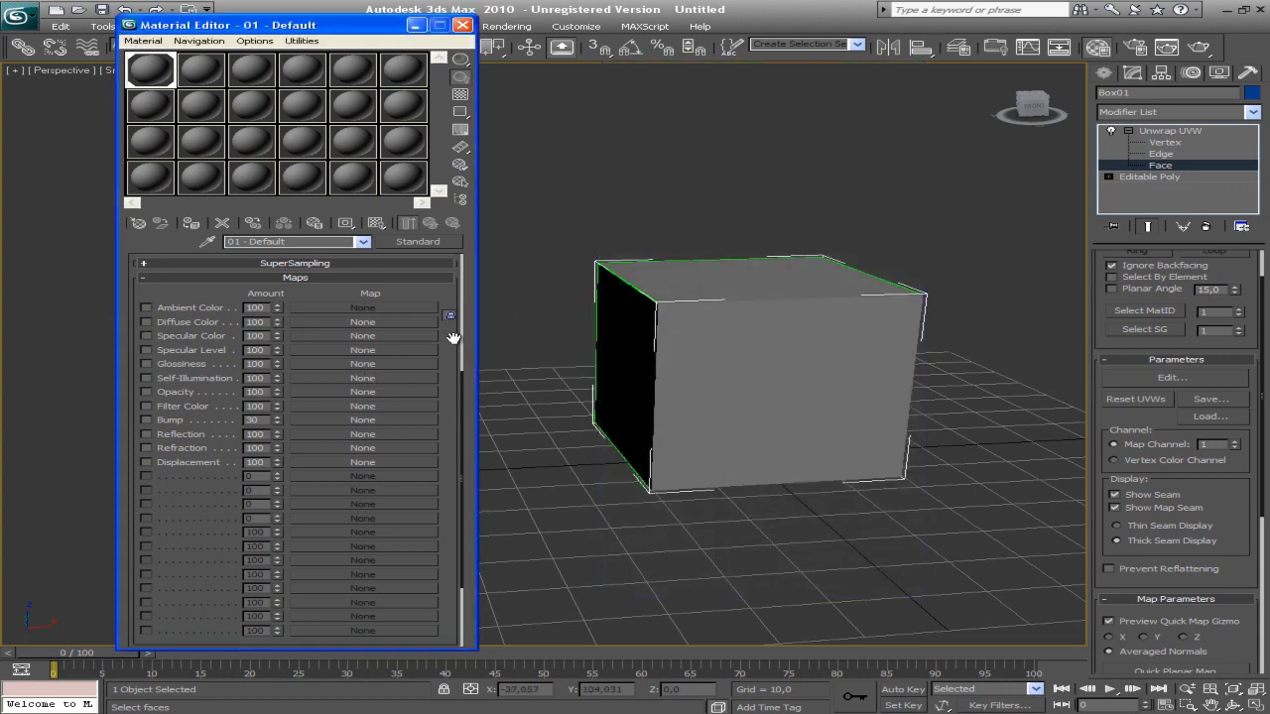
scroll(453, 338, "up", 5)
scroll(462, 339, "down", 2)
scroll(463, 377, "down", 2)
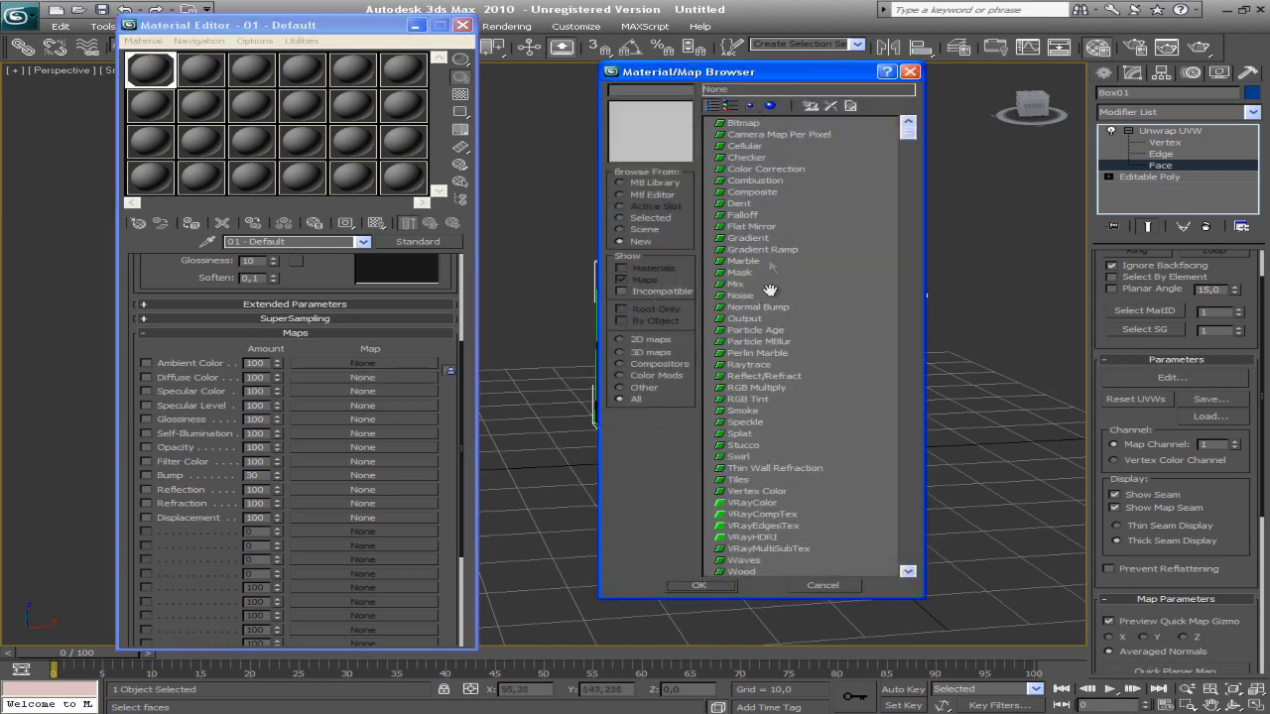
left_click(739, 124)
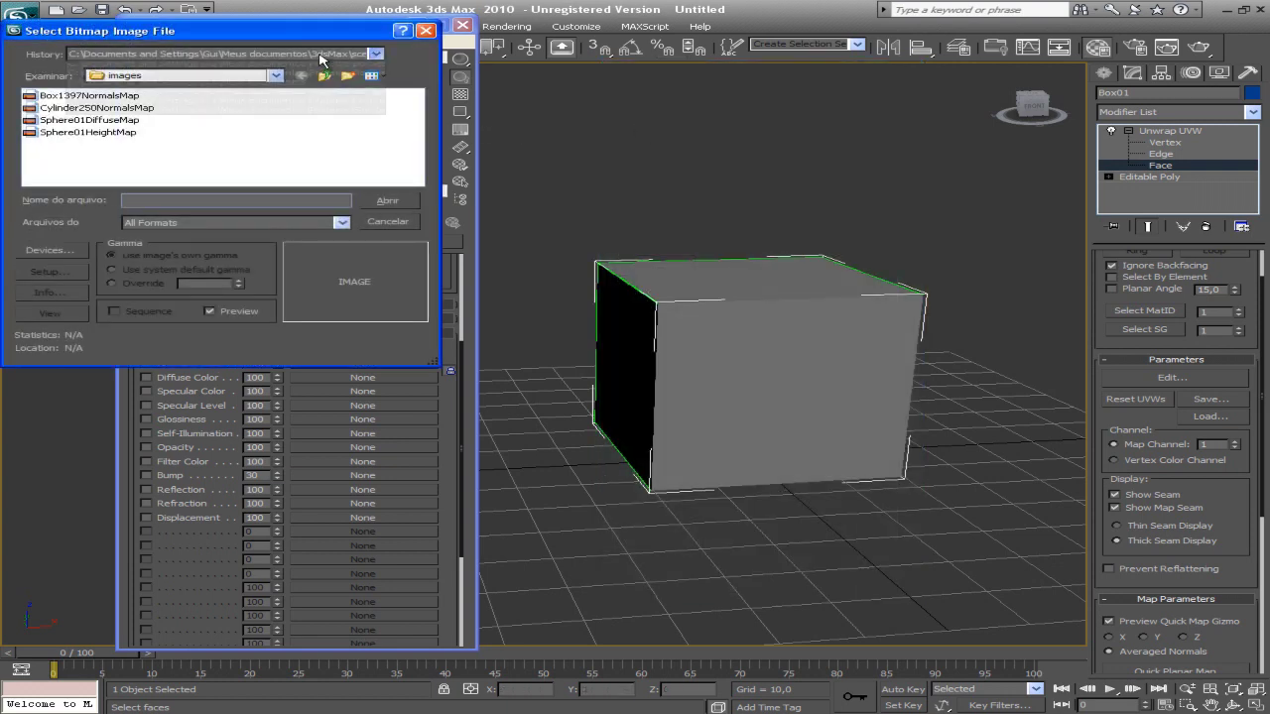
Browse to the PSD folder's Cubo image, then close the file picker without loading it.
left_click(318, 57)
left_click(312, 74)
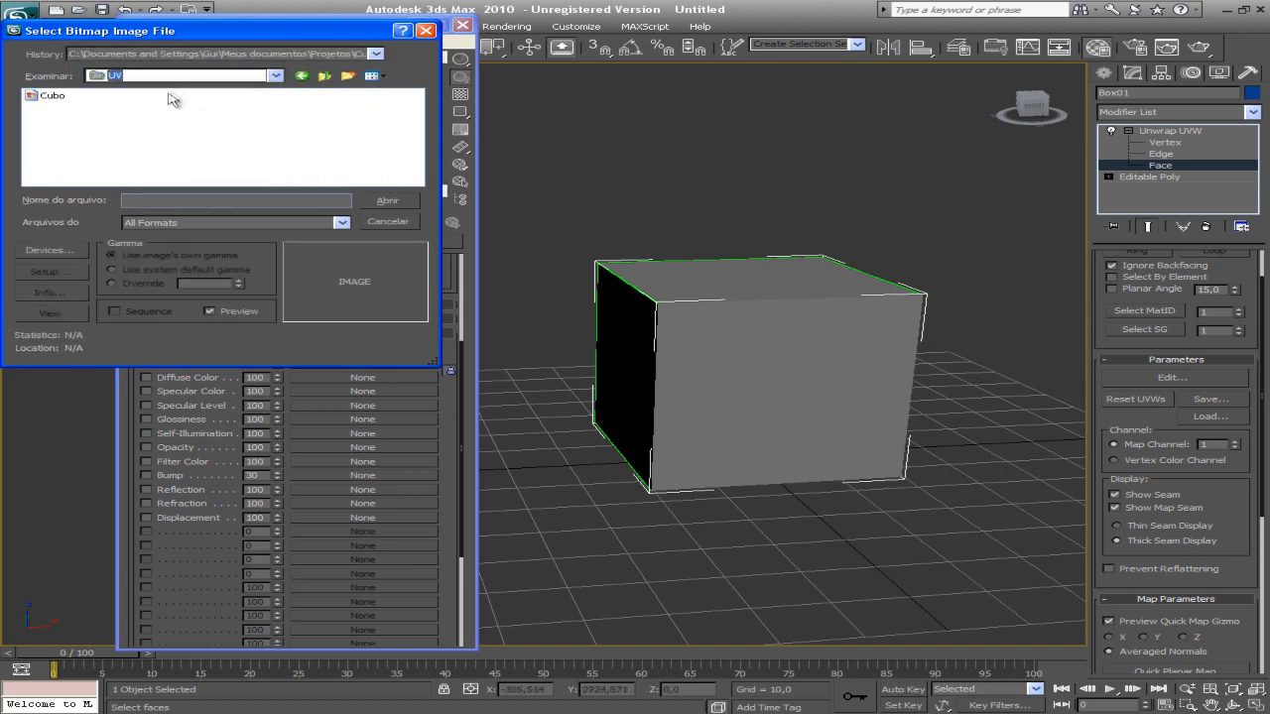
left_click(324, 77)
double_click(52, 96)
left_click(57, 99)
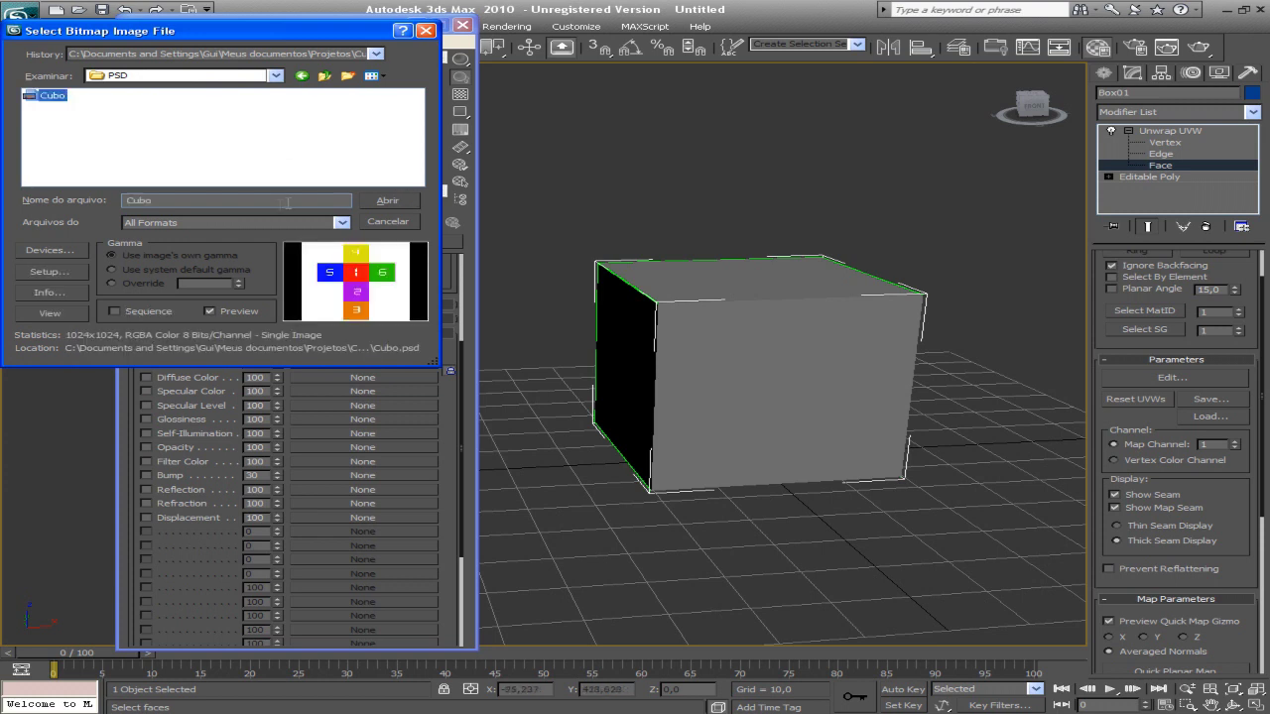
left_click(340, 223)
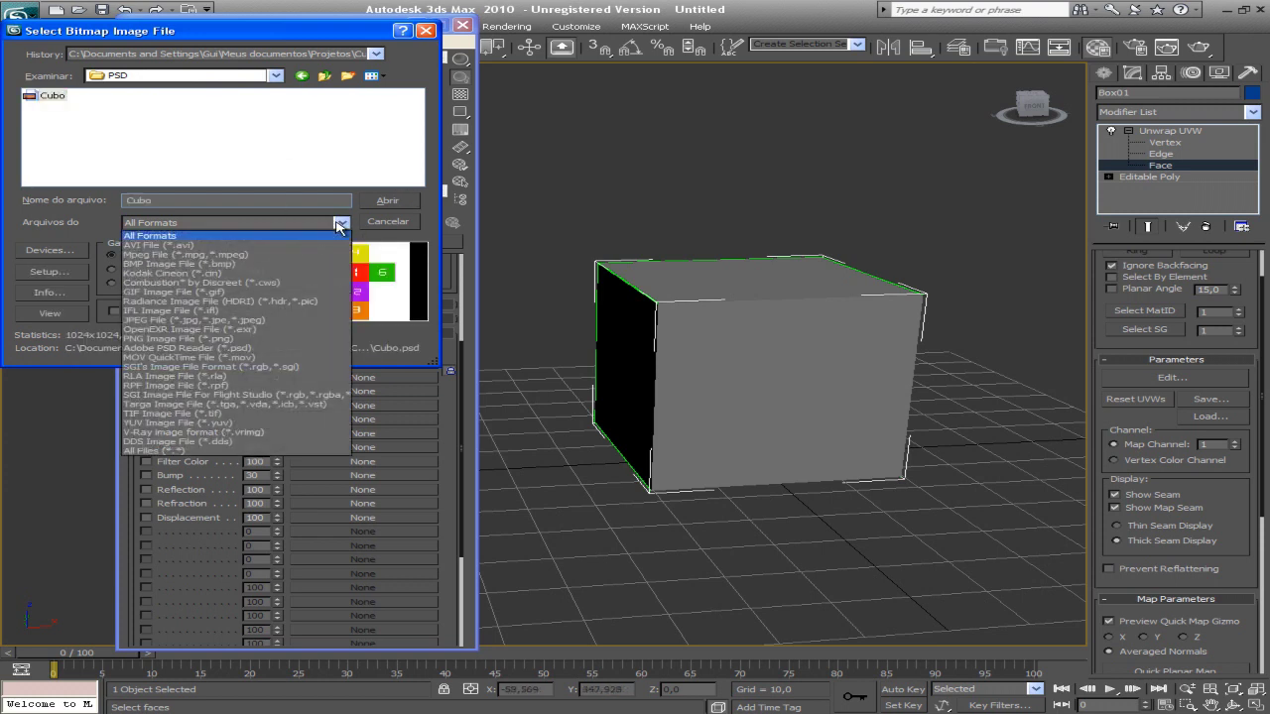
left_click(371, 228)
left_click(369, 224)
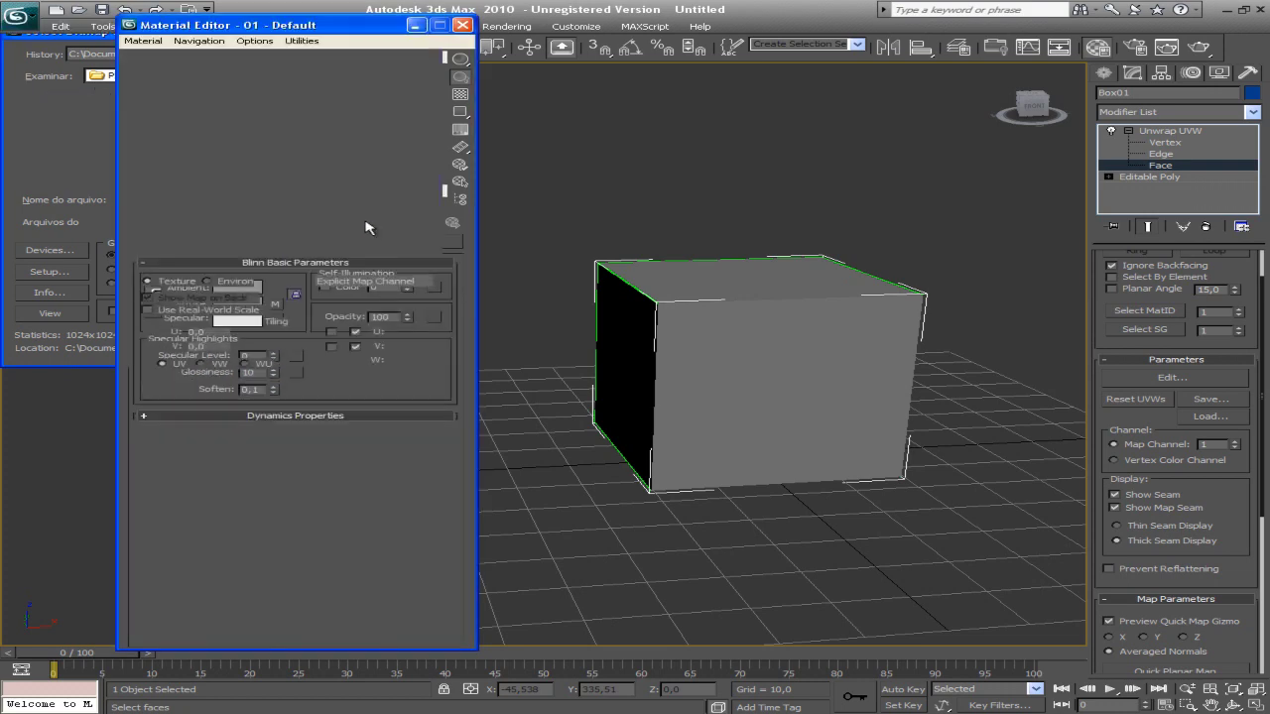
key("alt+Tab")
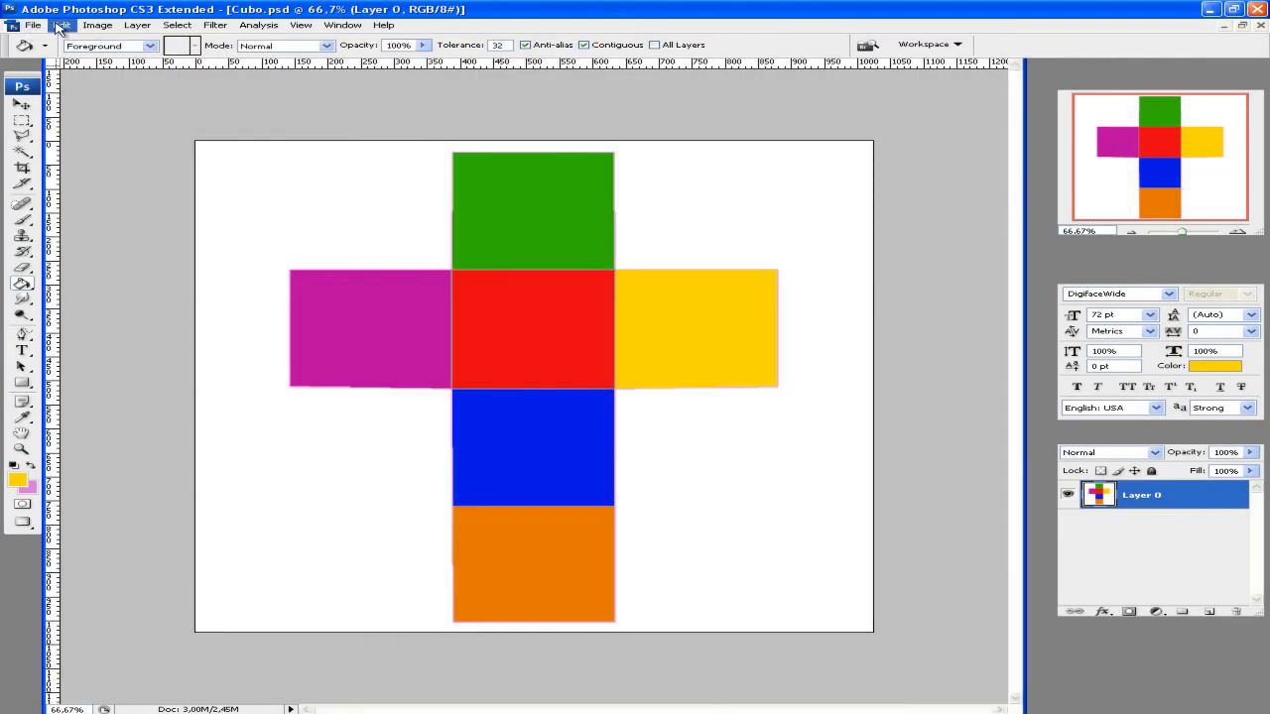
Save a copy named Cubo_Aula1 in Texturas, accepting the Photoshop format options.
left_click(29, 25)
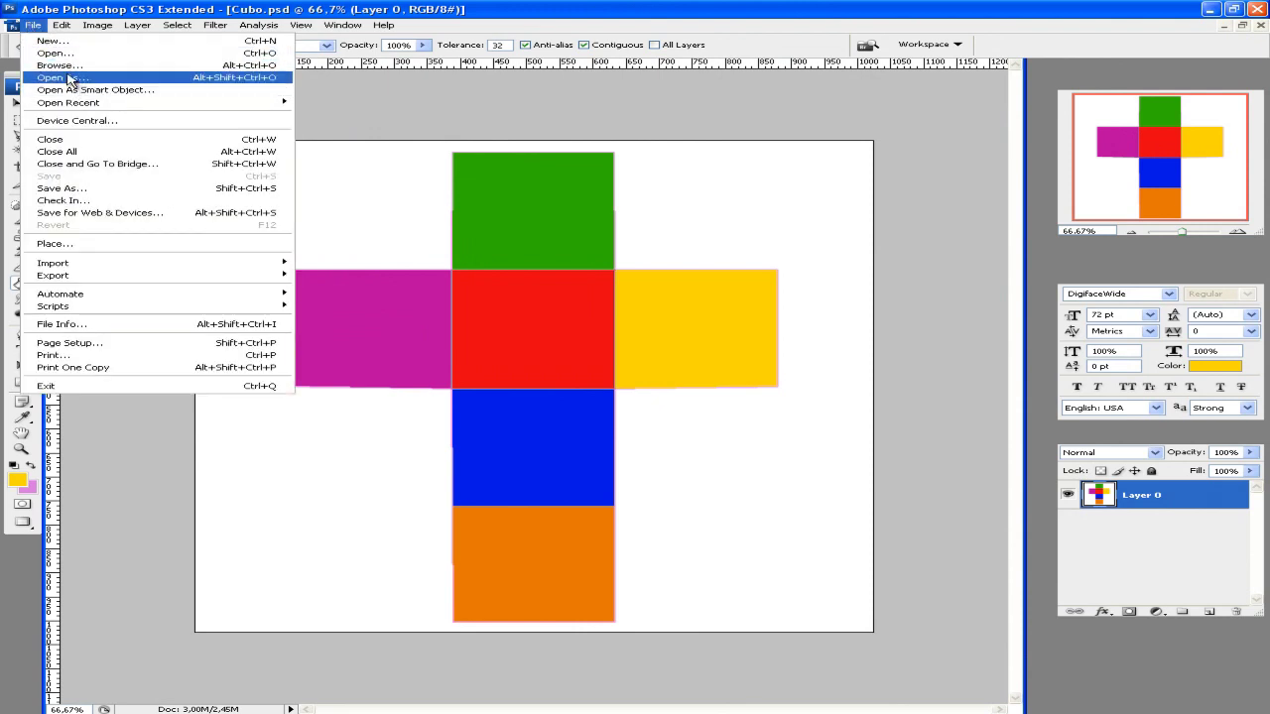
left_click(89, 189)
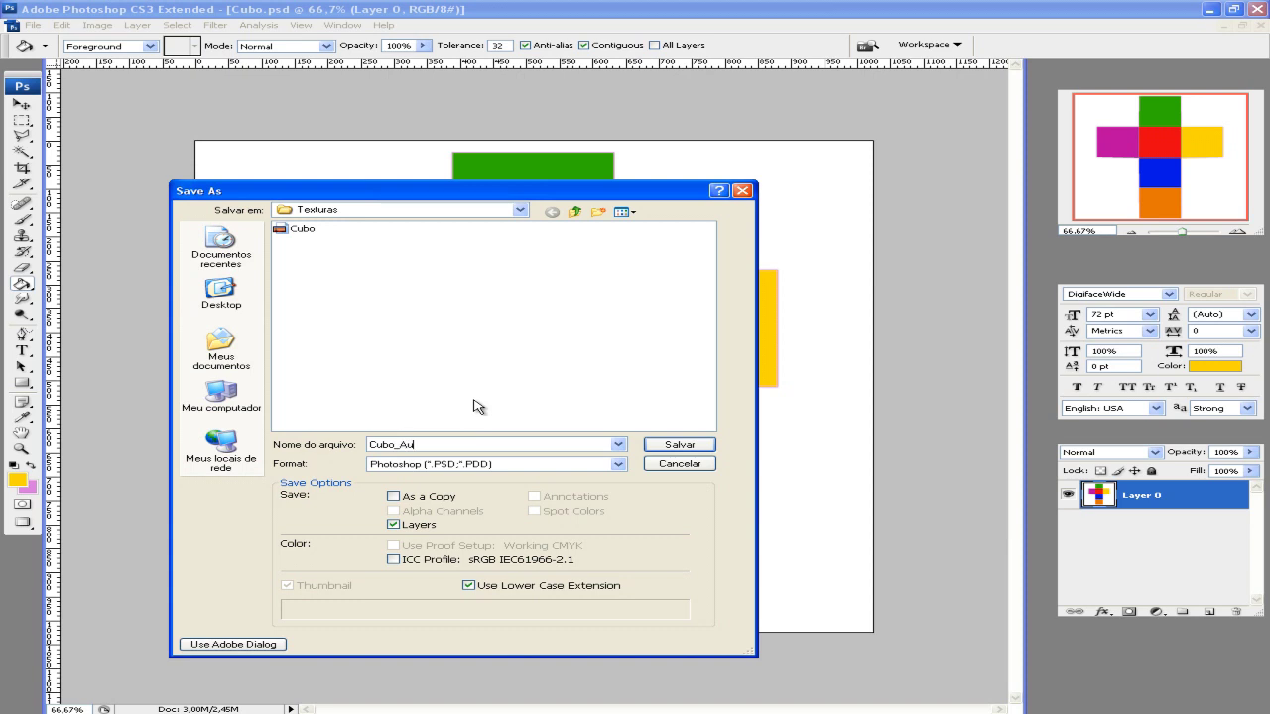
type("Cubo_Aula1")
left_click(652, 444)
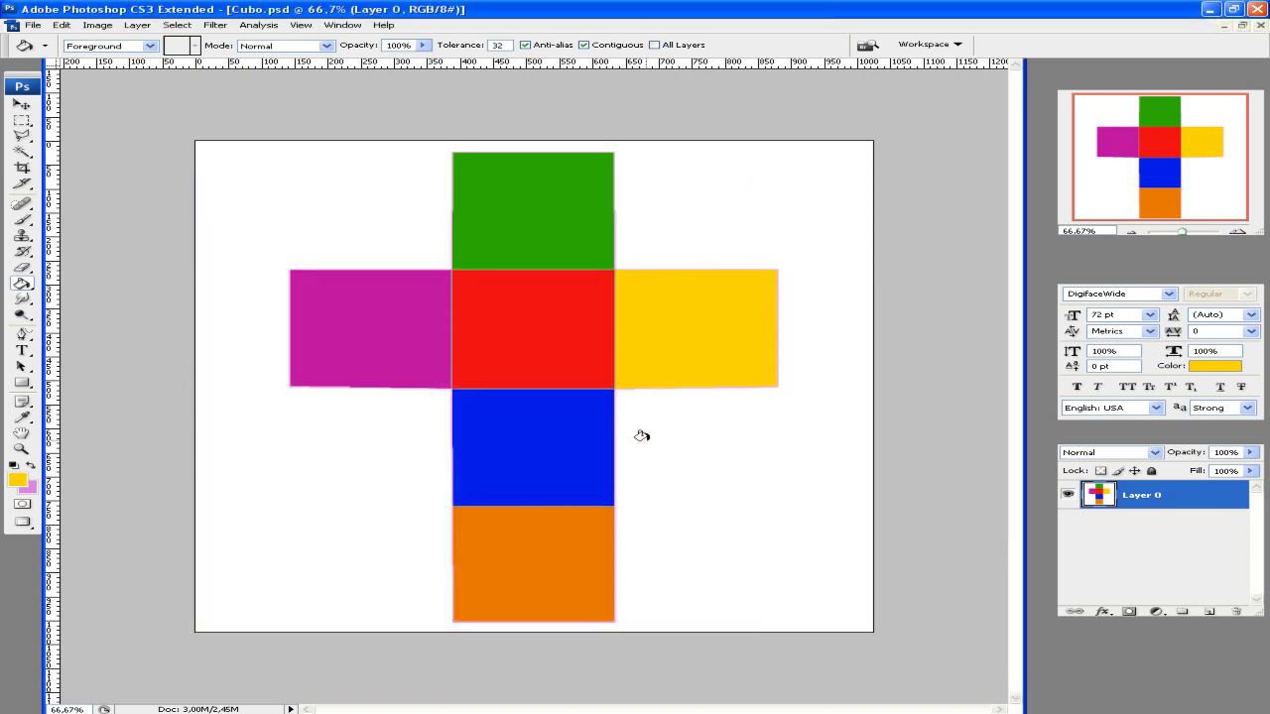
left_click(855, 234)
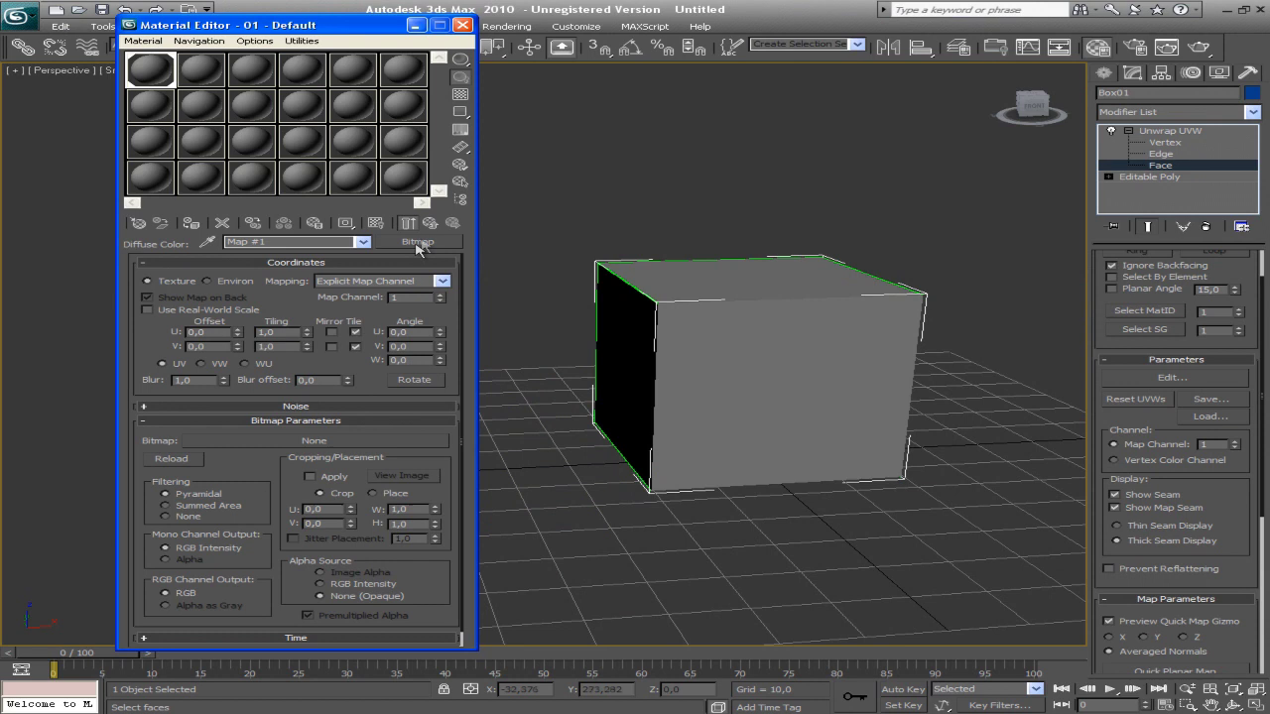
Replace the Diffuse Color map with a new Bitmap map.
left_click(432, 225)
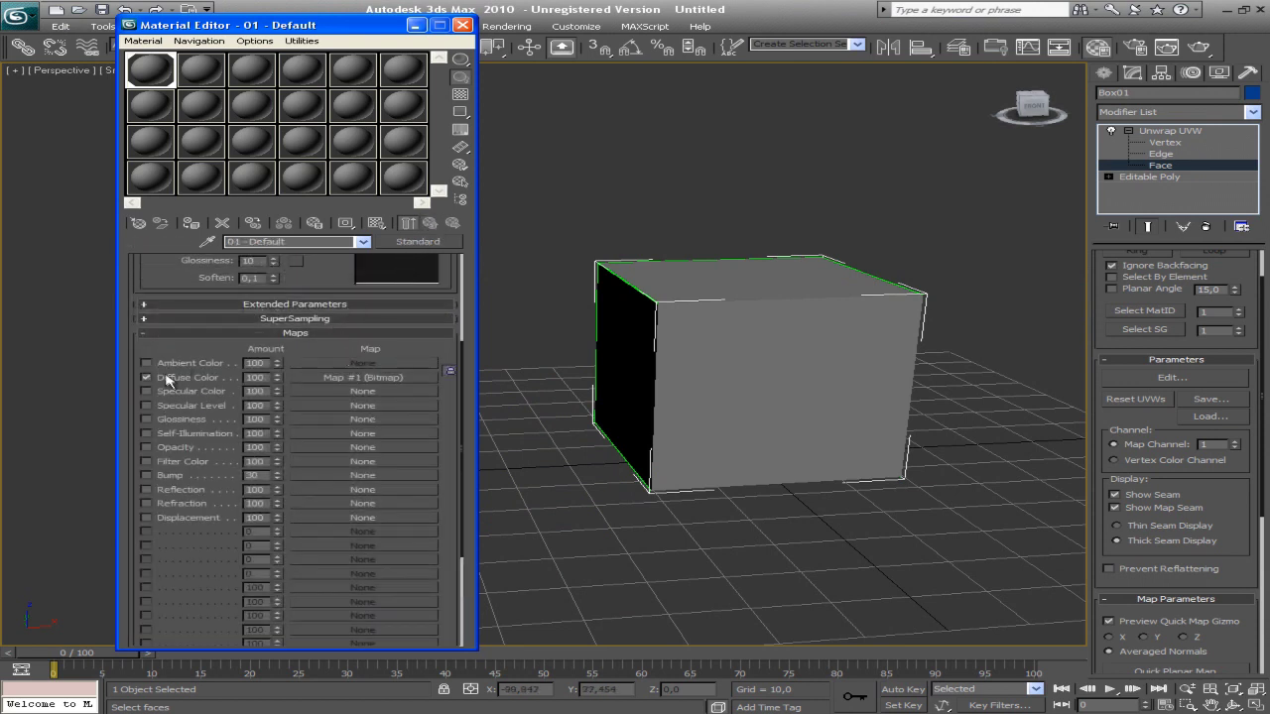
left_click(322, 378)
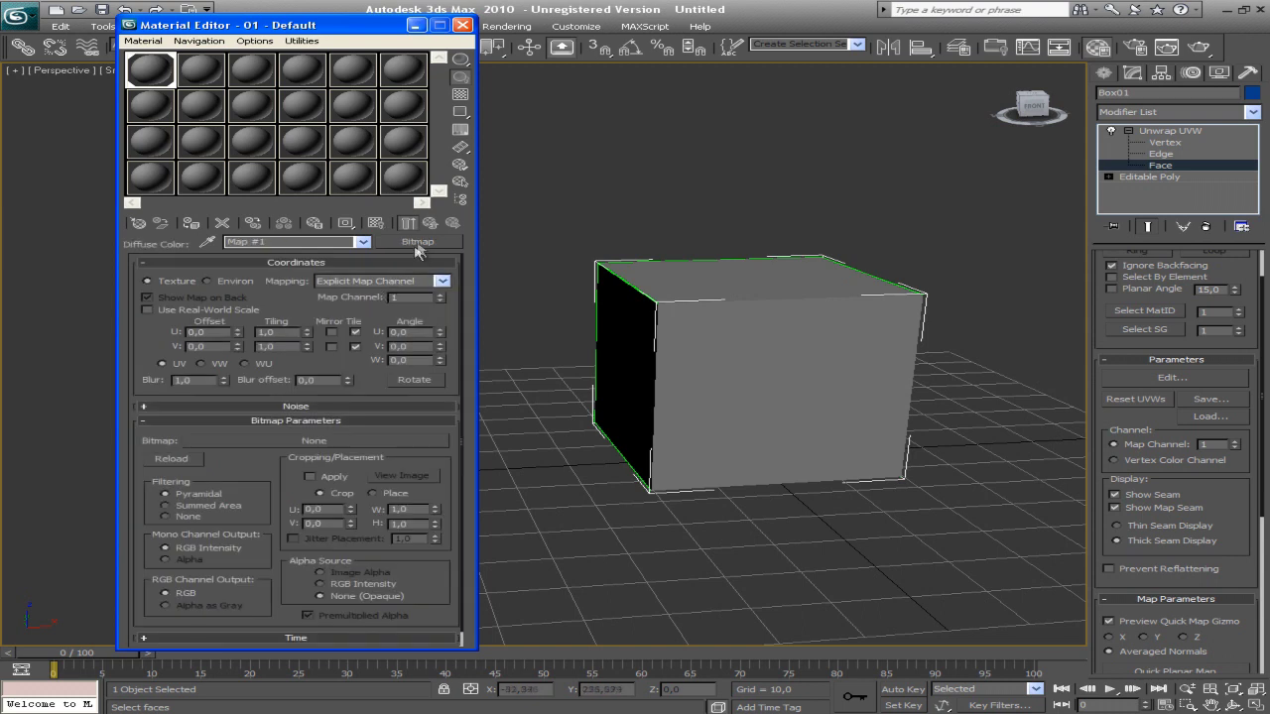
left_click(418, 243)
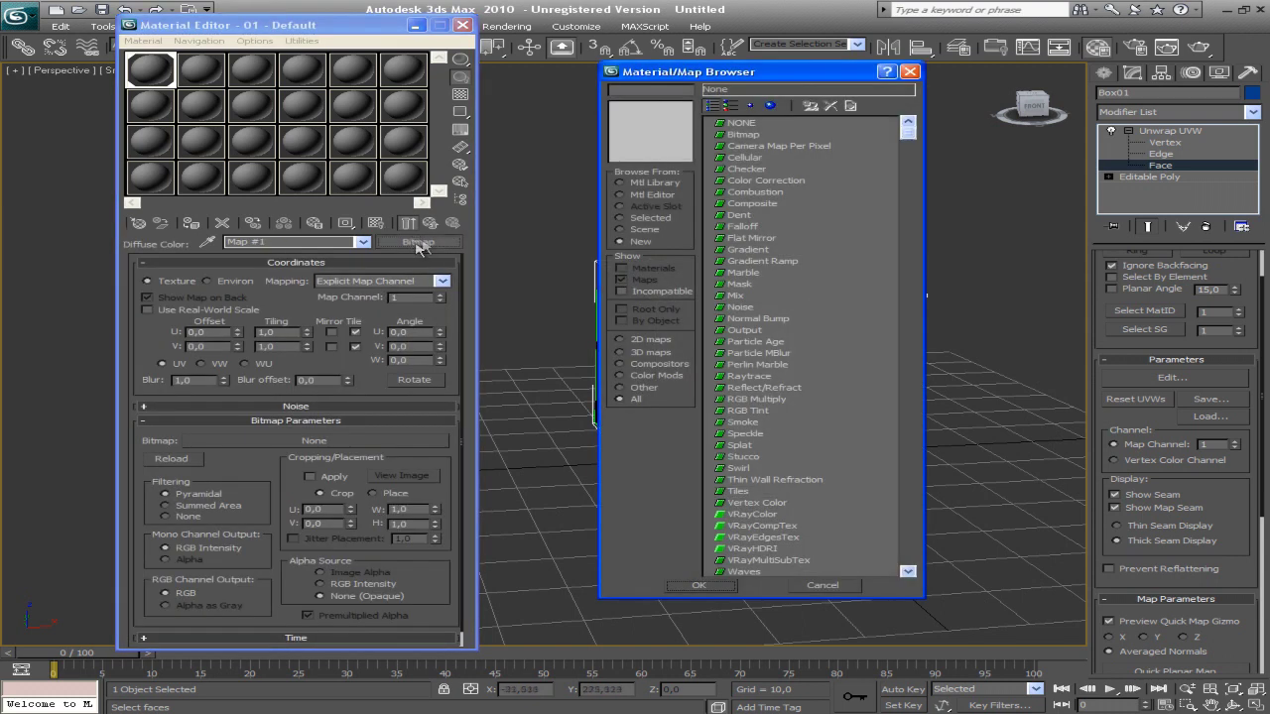
double_click(741, 123)
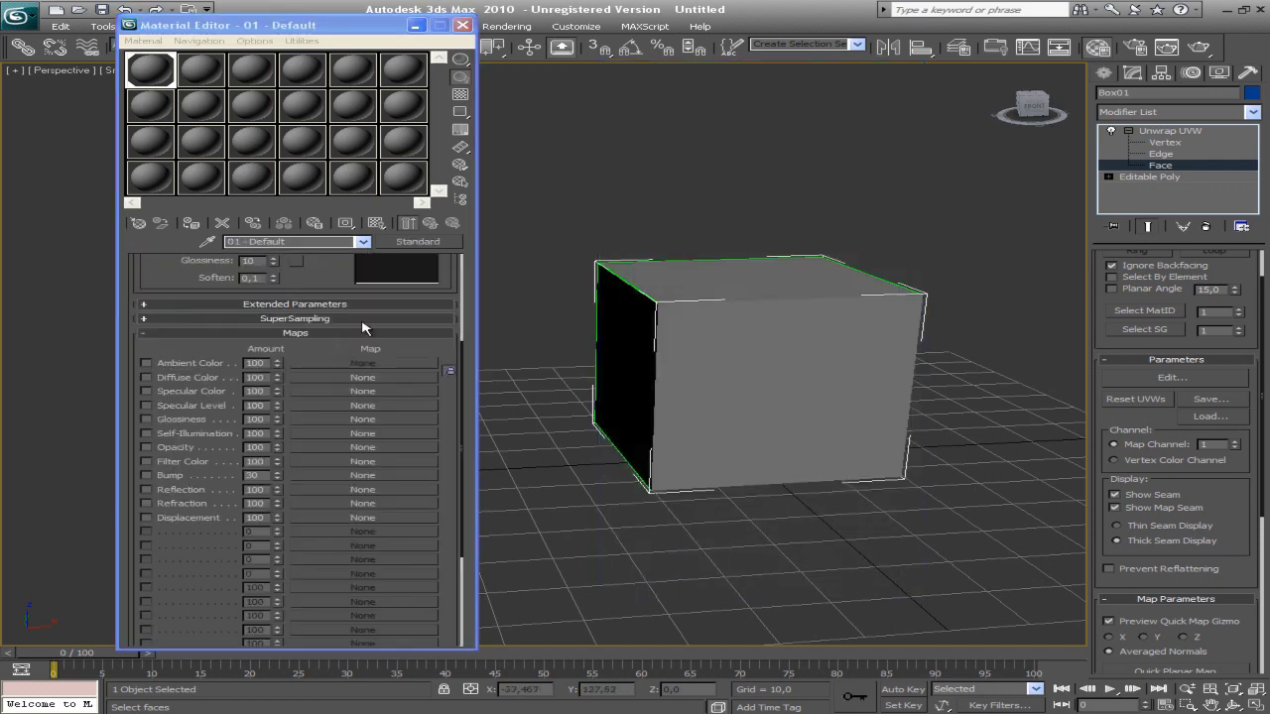
left_click(336, 379)
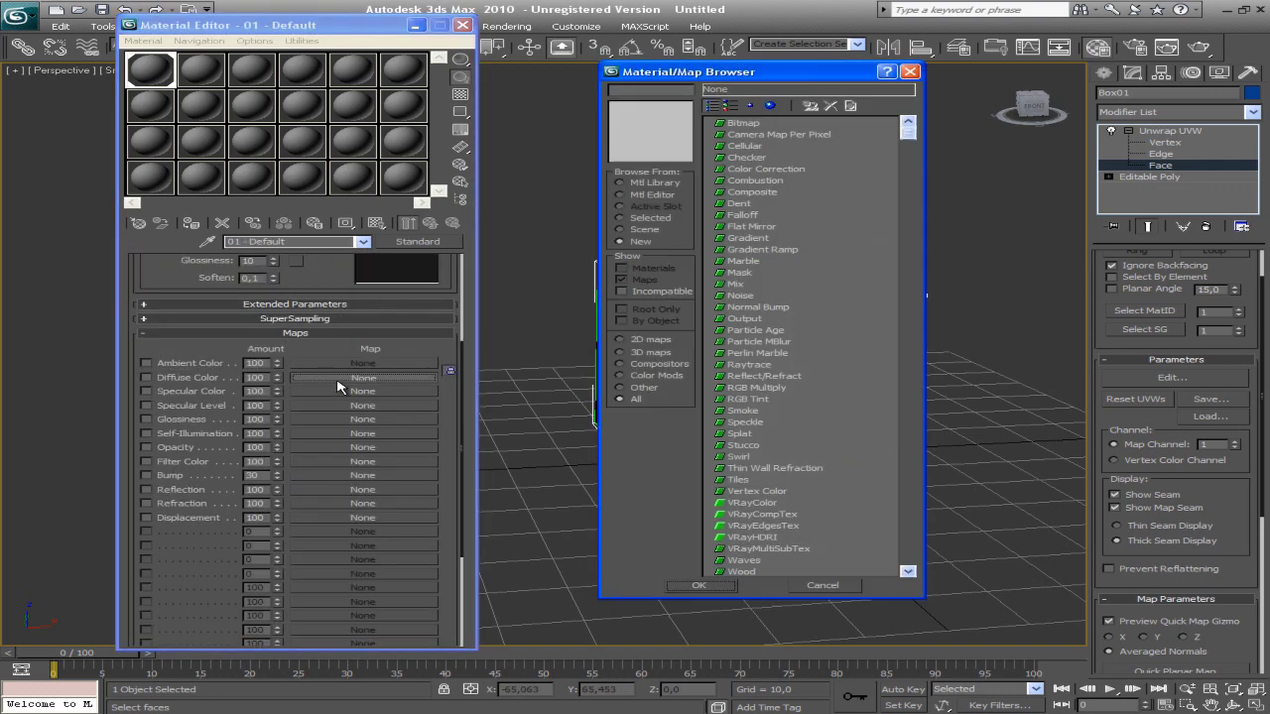
double_click(746, 127)
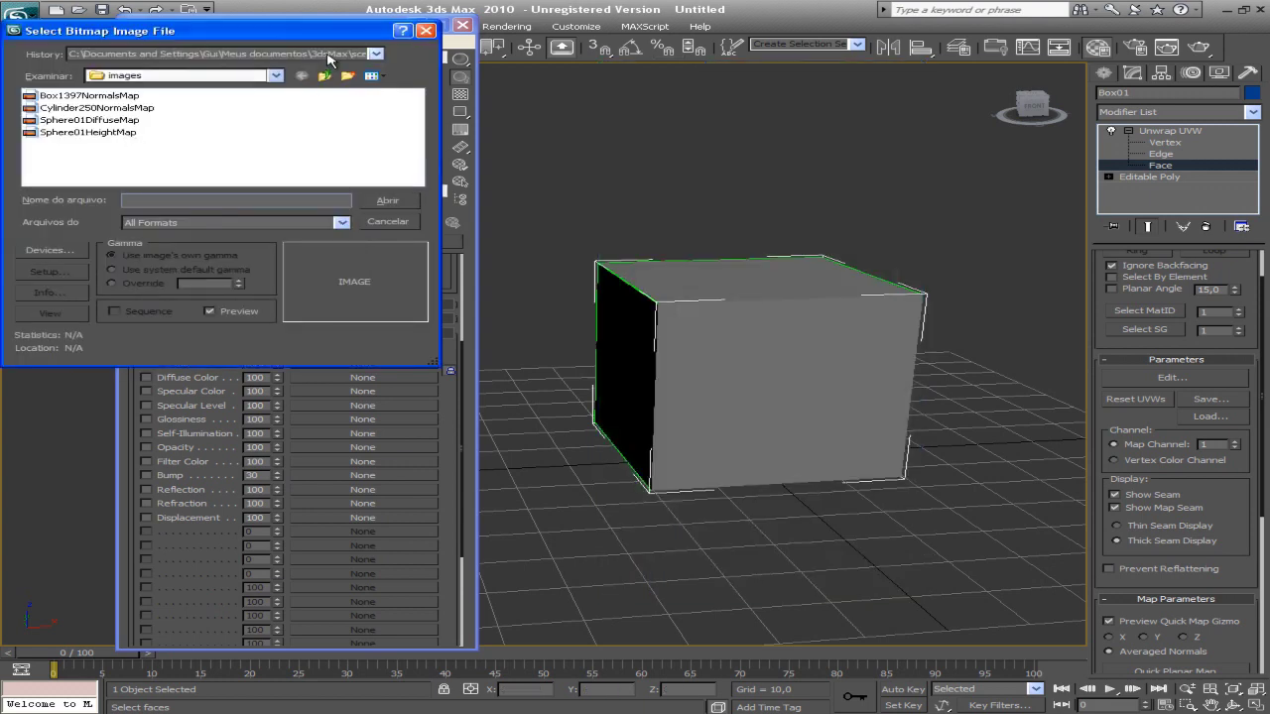
Navigate to the Texturas folder and preview the Cubo and Cubo_Aula1 files.
left_click(329, 56)
left_click(323, 76)
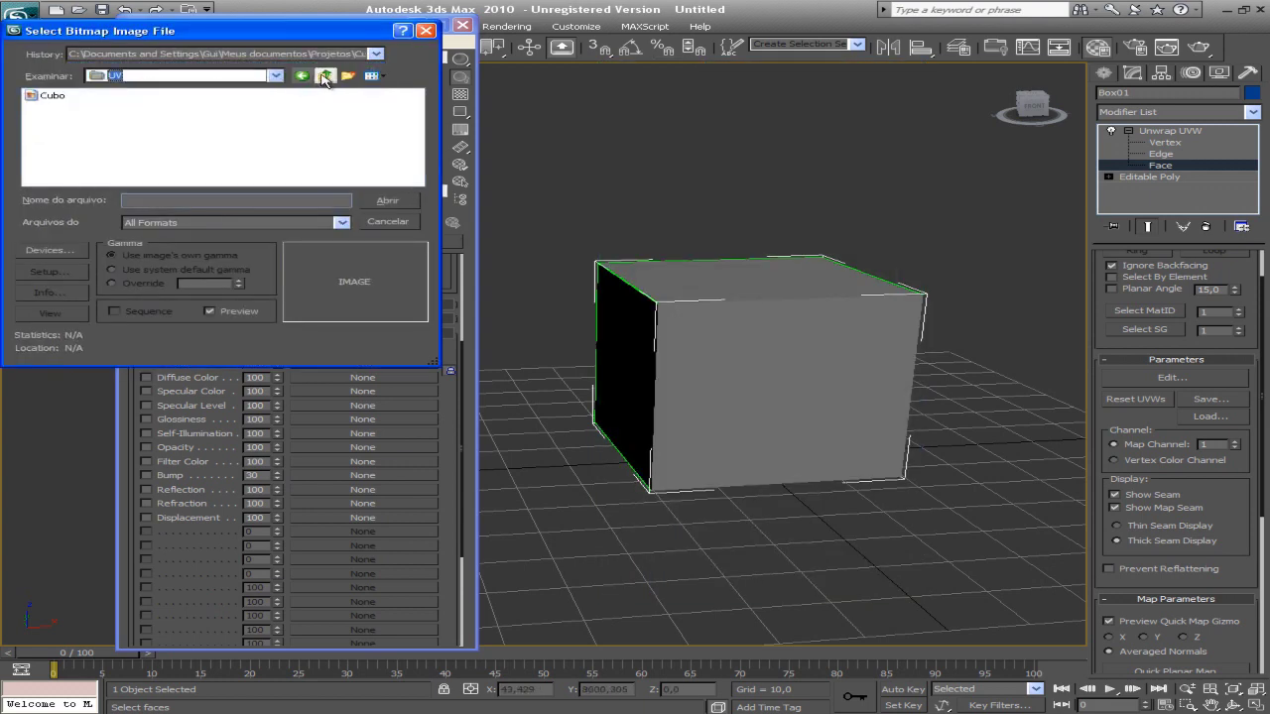
left_click(325, 76)
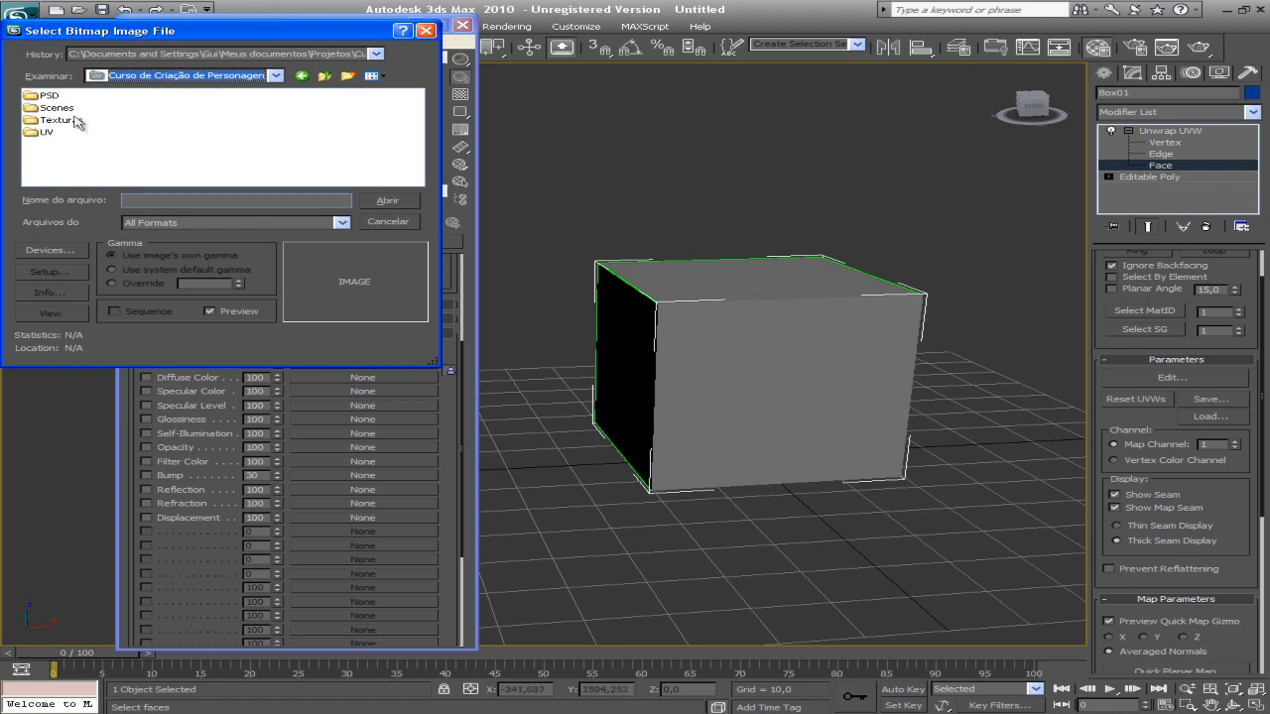
double_click(46, 95)
left_click(324, 76)
double_click(57, 119)
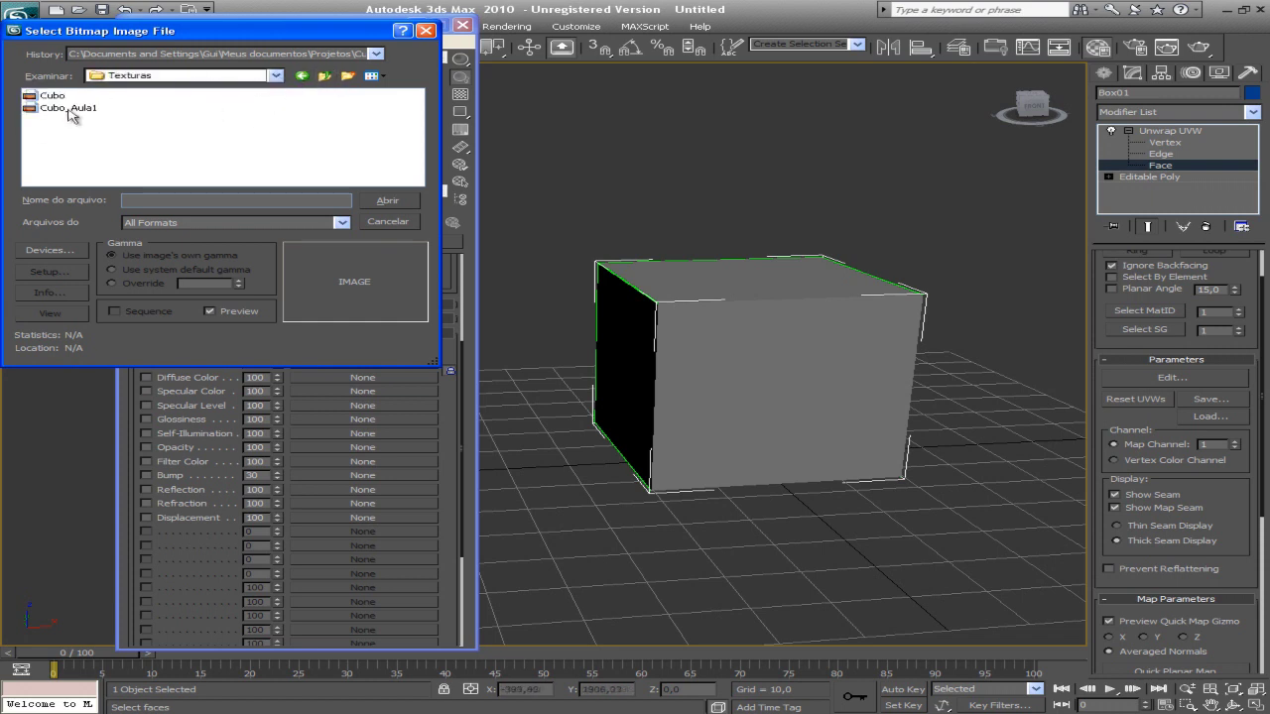
left_click(55, 96)
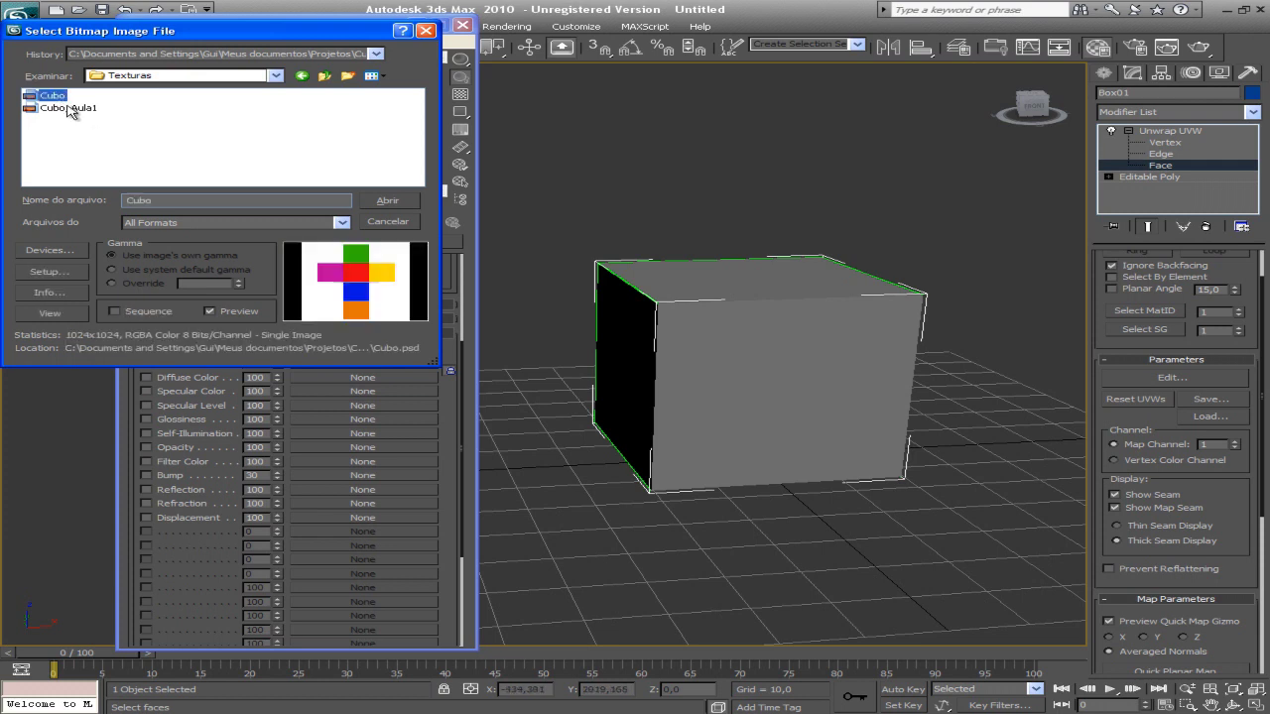
left_click(67, 107)
left_click(150, 125)
left_click(68, 109)
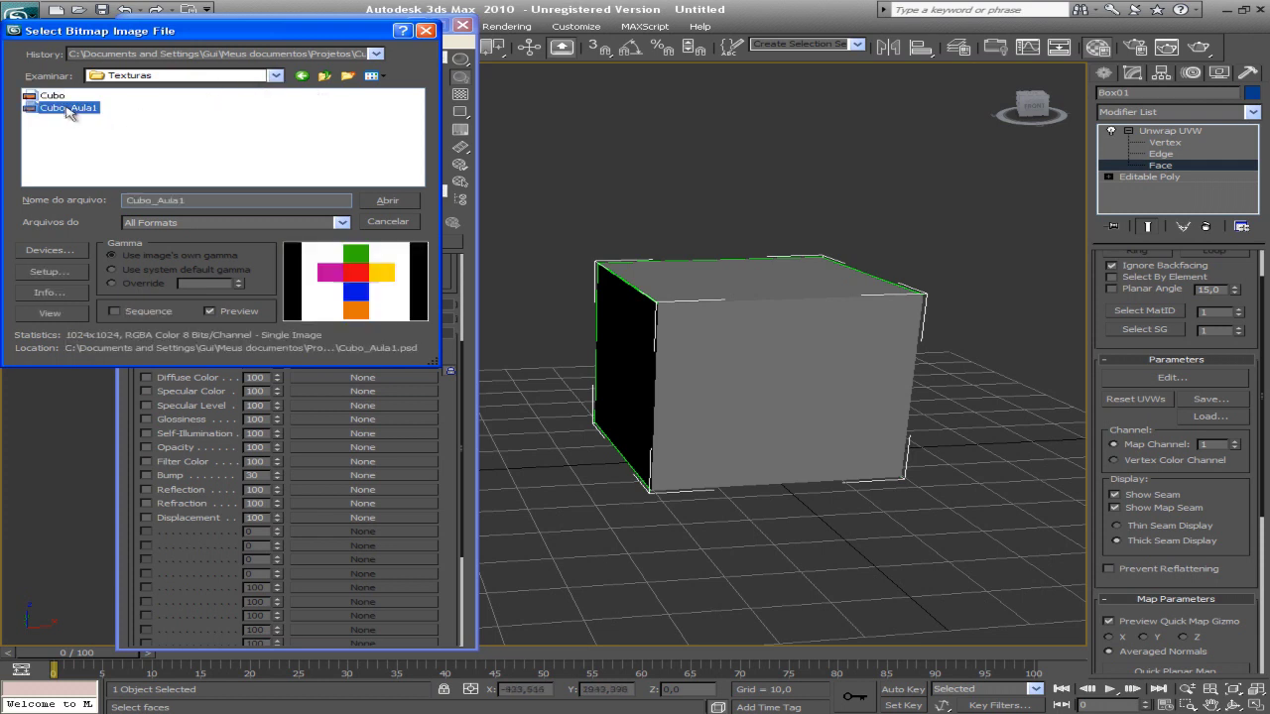
Delete the spare Cubo_Aula1 file to the Recycle Bin and open Cubo.psd.
left_click(65, 94)
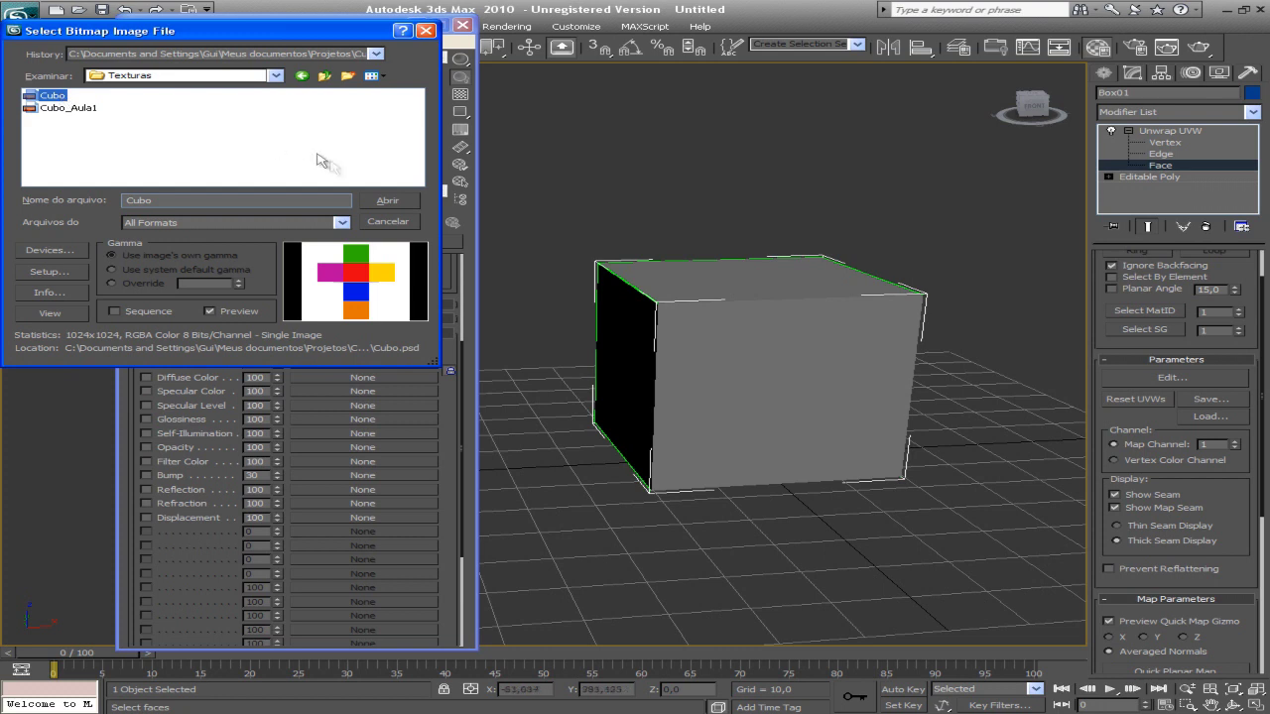
left_click(80, 111)
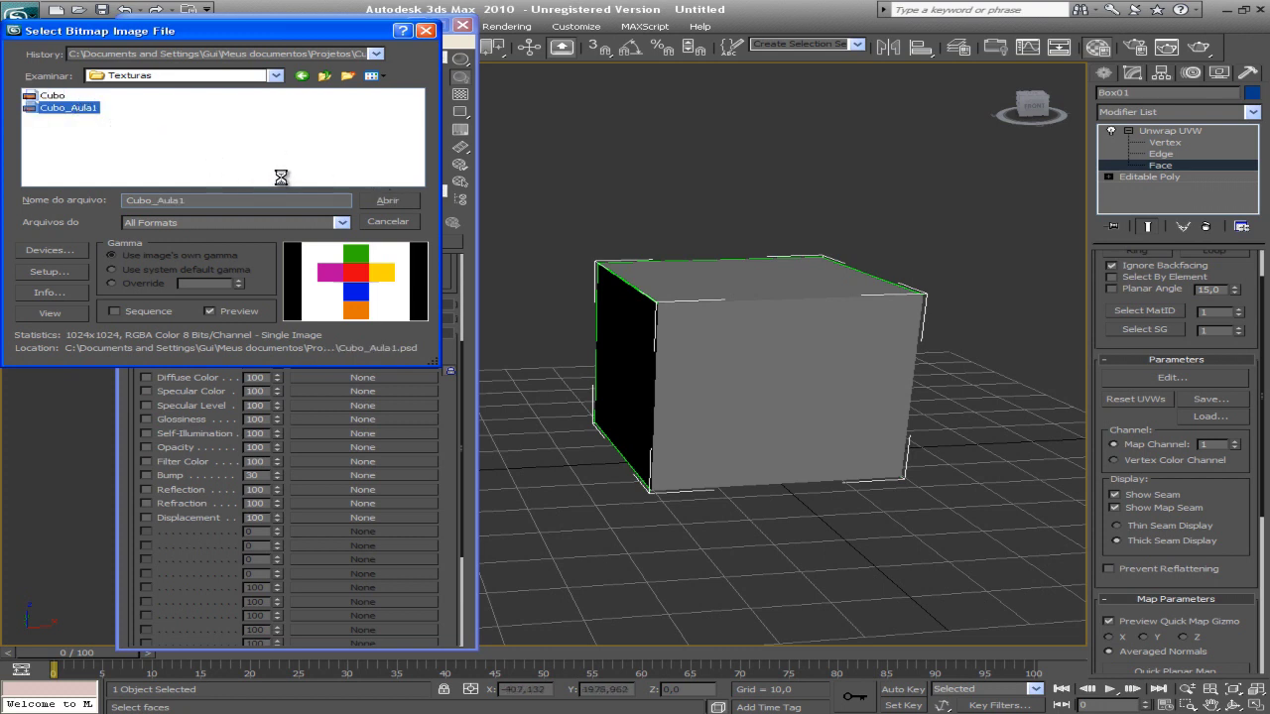
key("Delete")
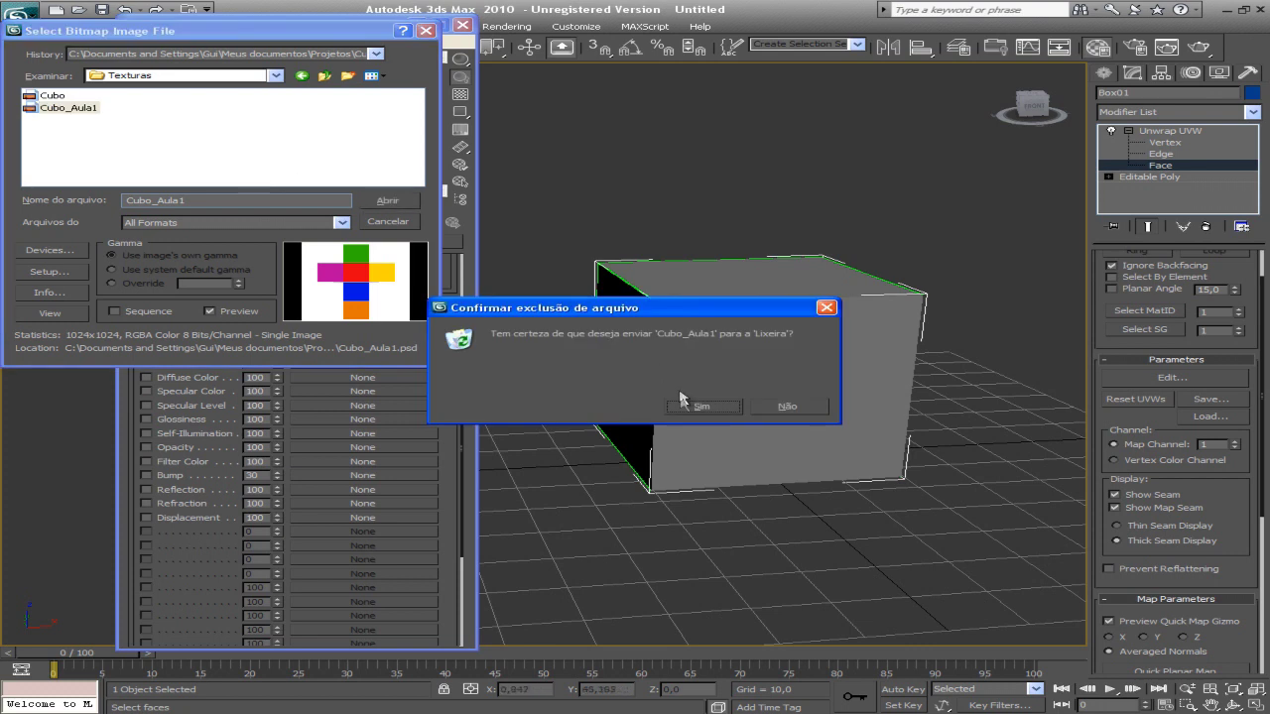
left_click(694, 406)
left_click(47, 96)
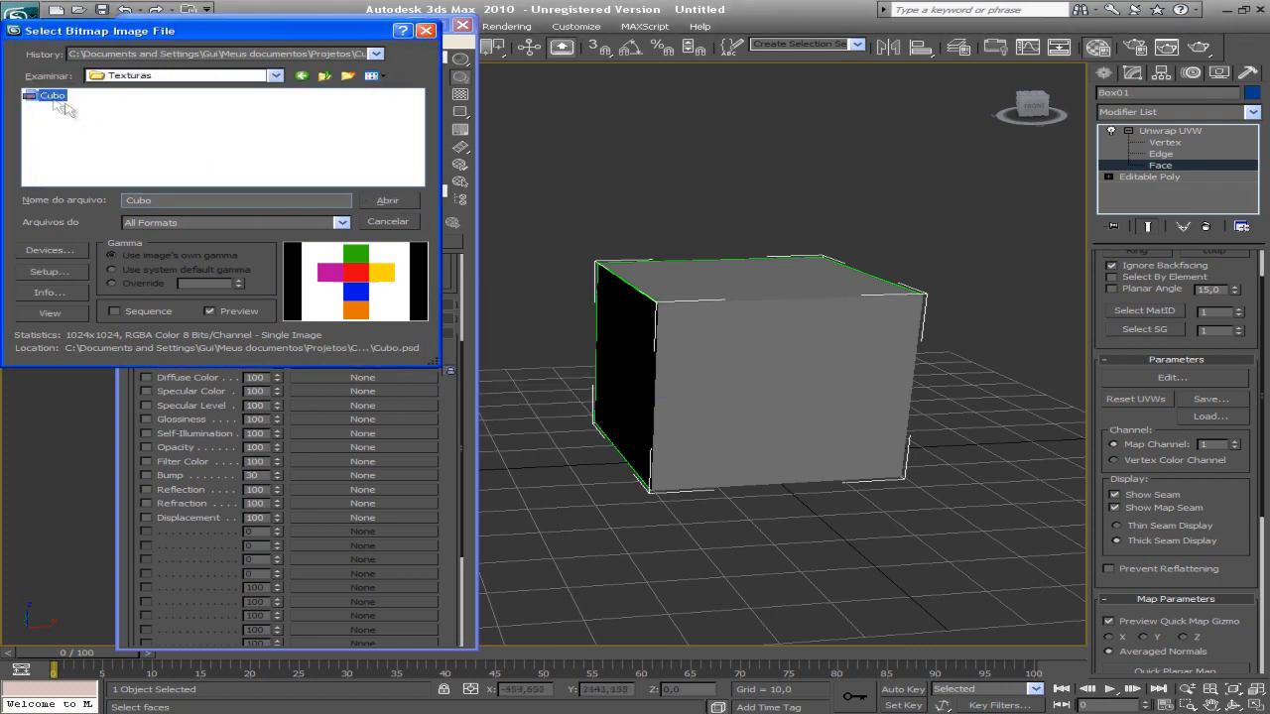
left_click(400, 204)
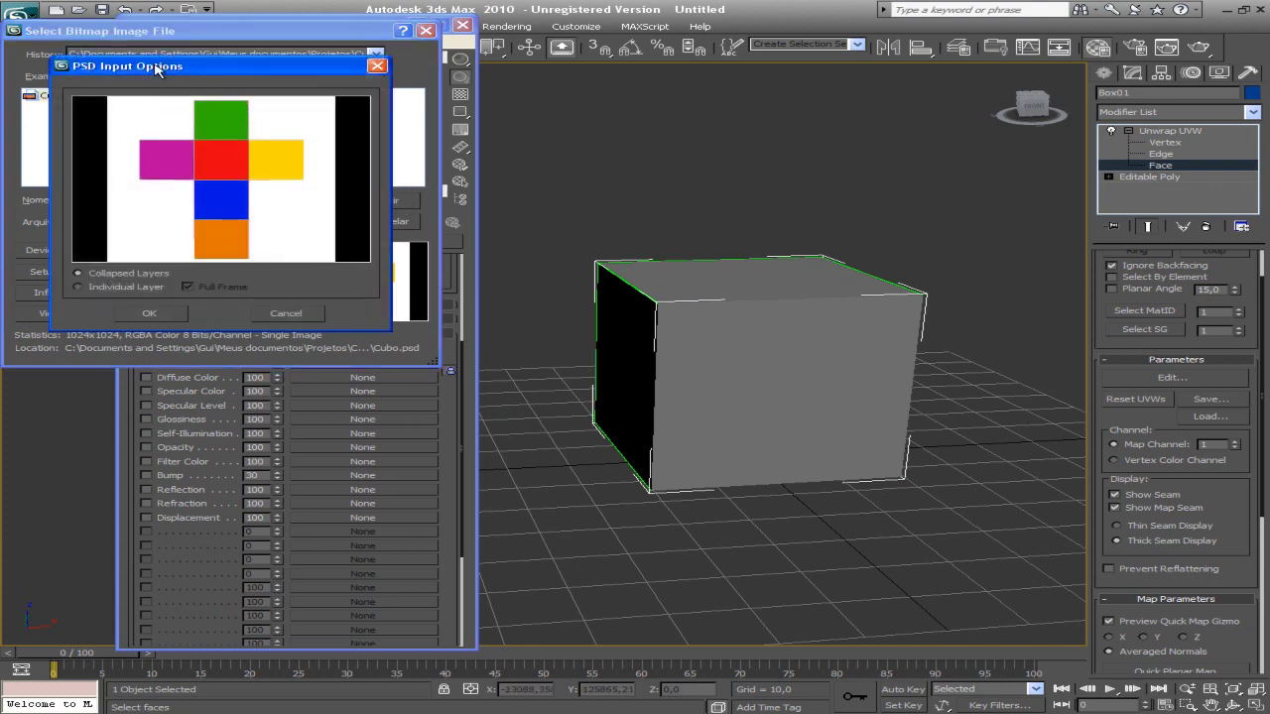
Accept Cubo.psd import with Collapsed Layers instead of Individual Layer.
left_click_drag(155, 69, 381, 106)
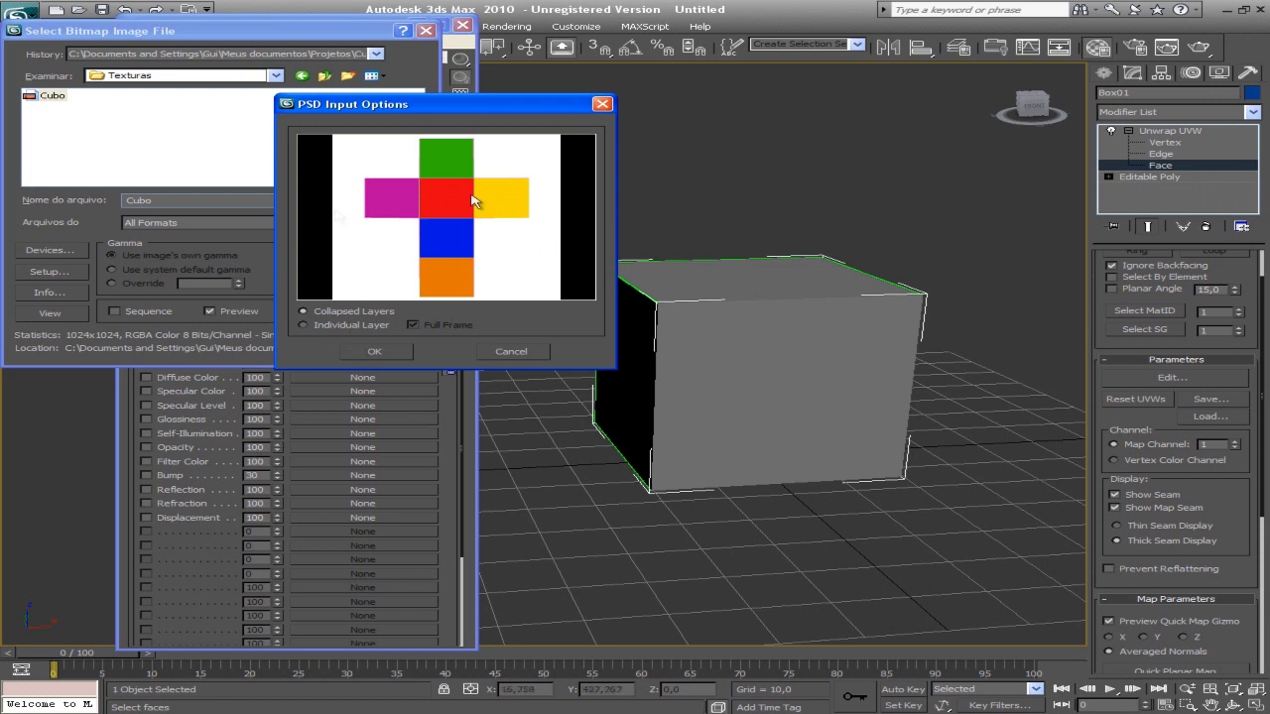
left_click(366, 325)
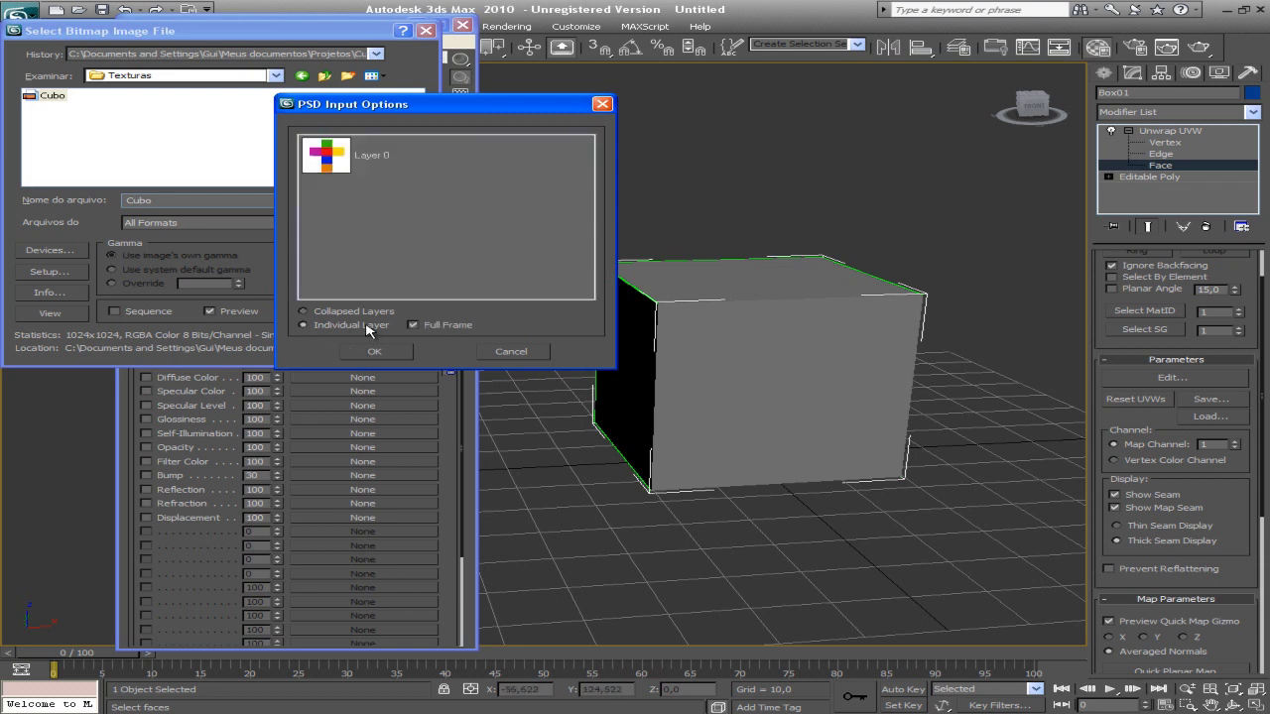
left_click(372, 312)
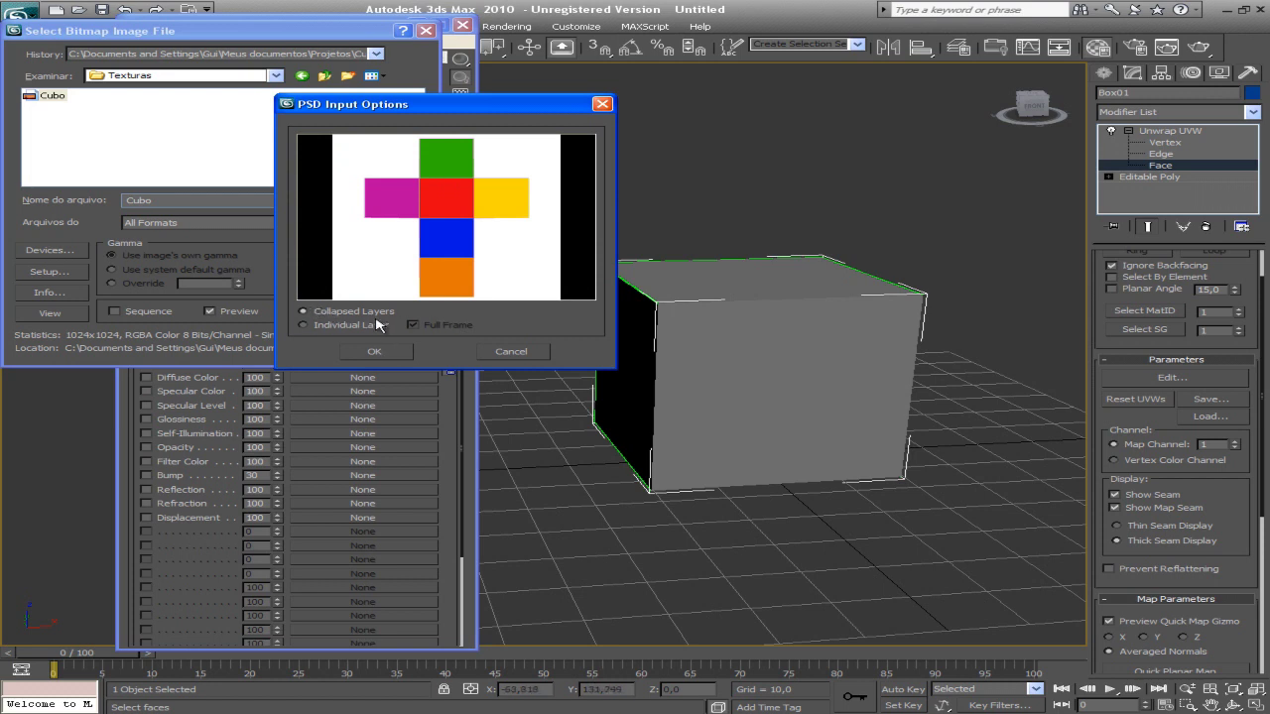
left_click(374, 355)
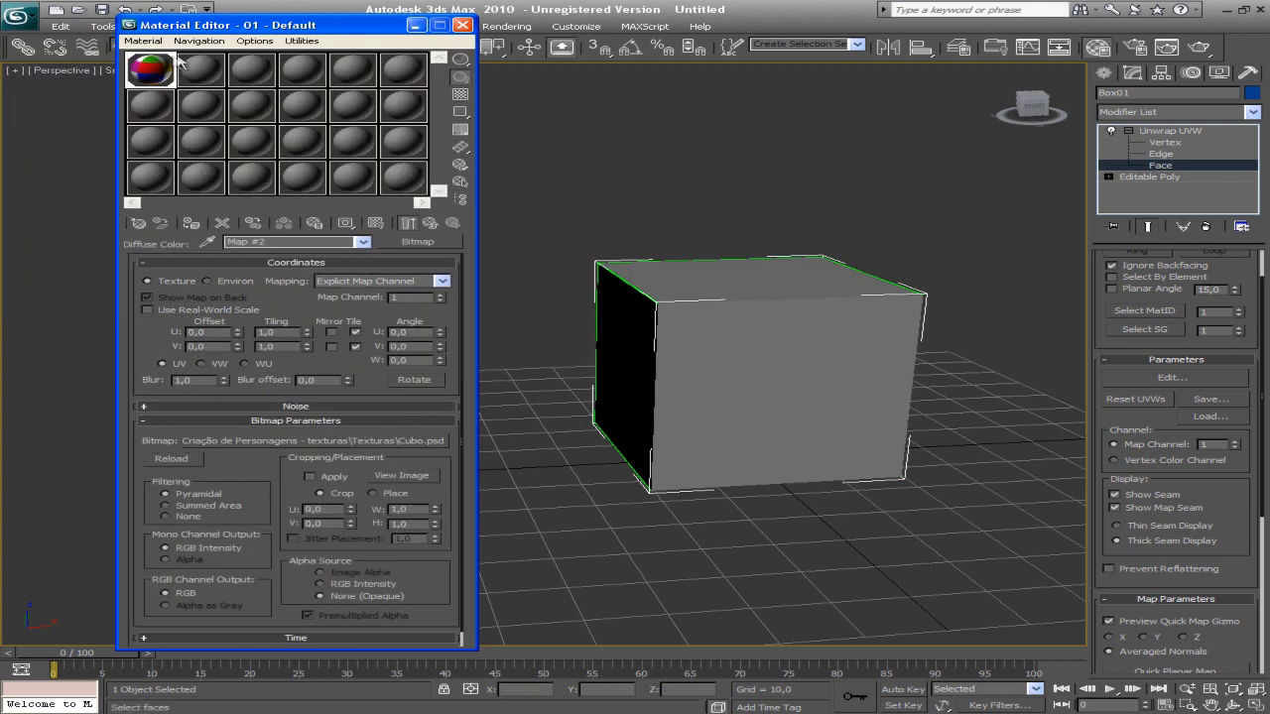
double_click(150, 77)
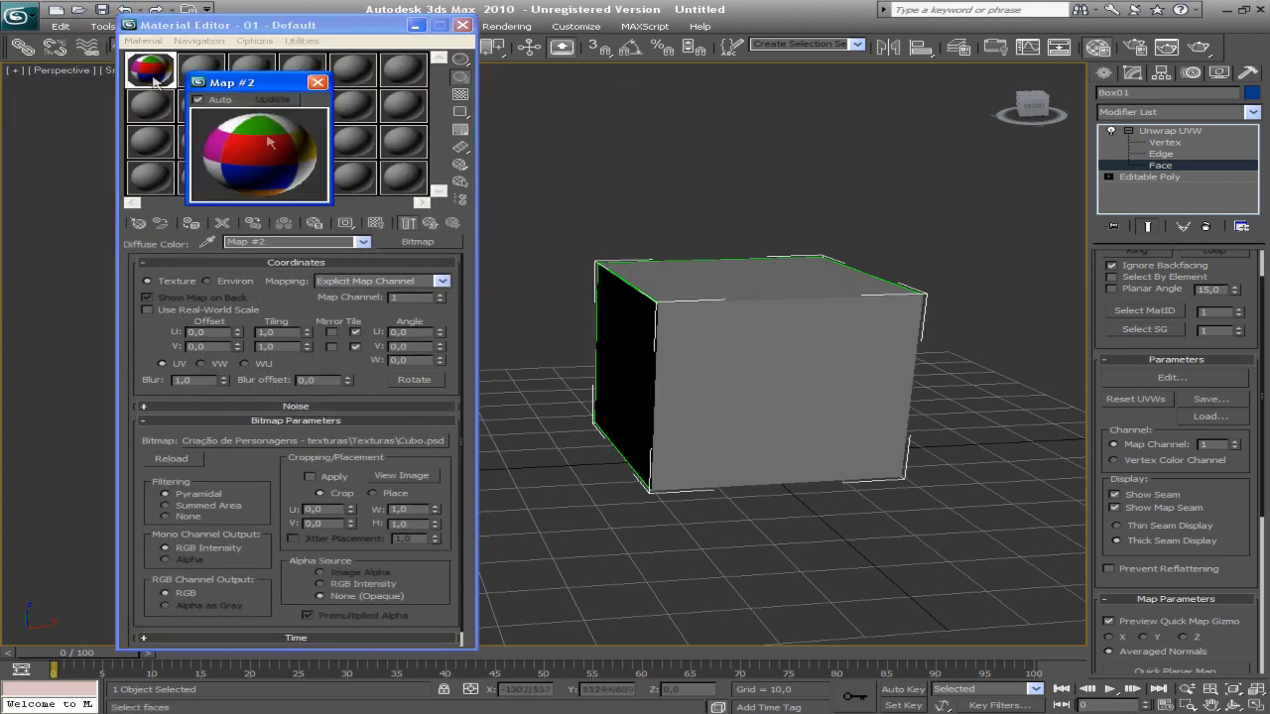
left_click_drag(240, 87, 694, 115)
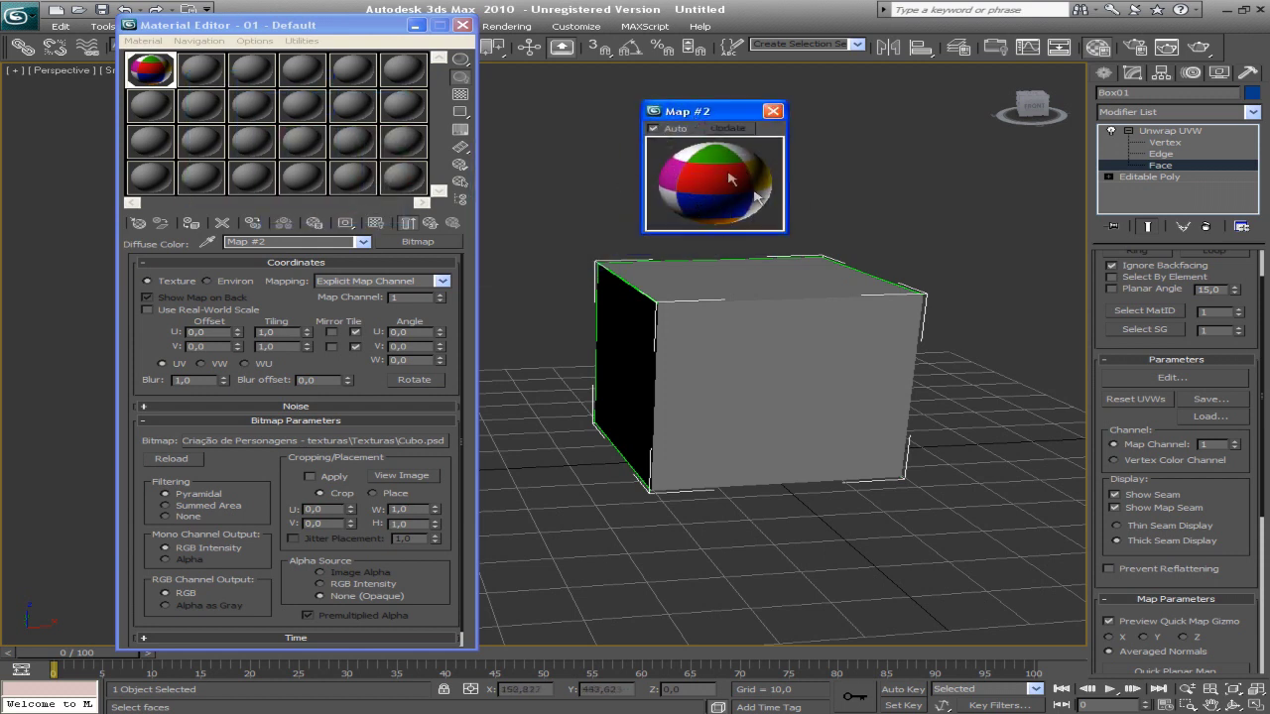
left_click(773, 111)
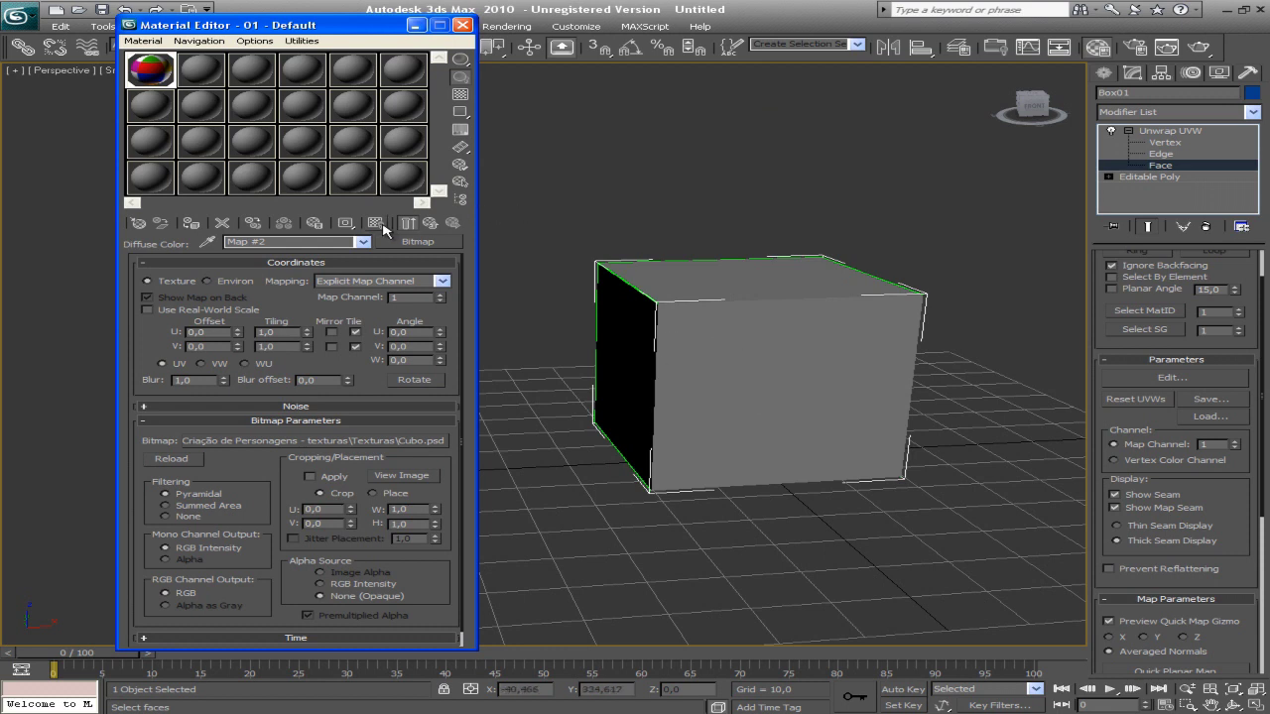
left_click(381, 225)
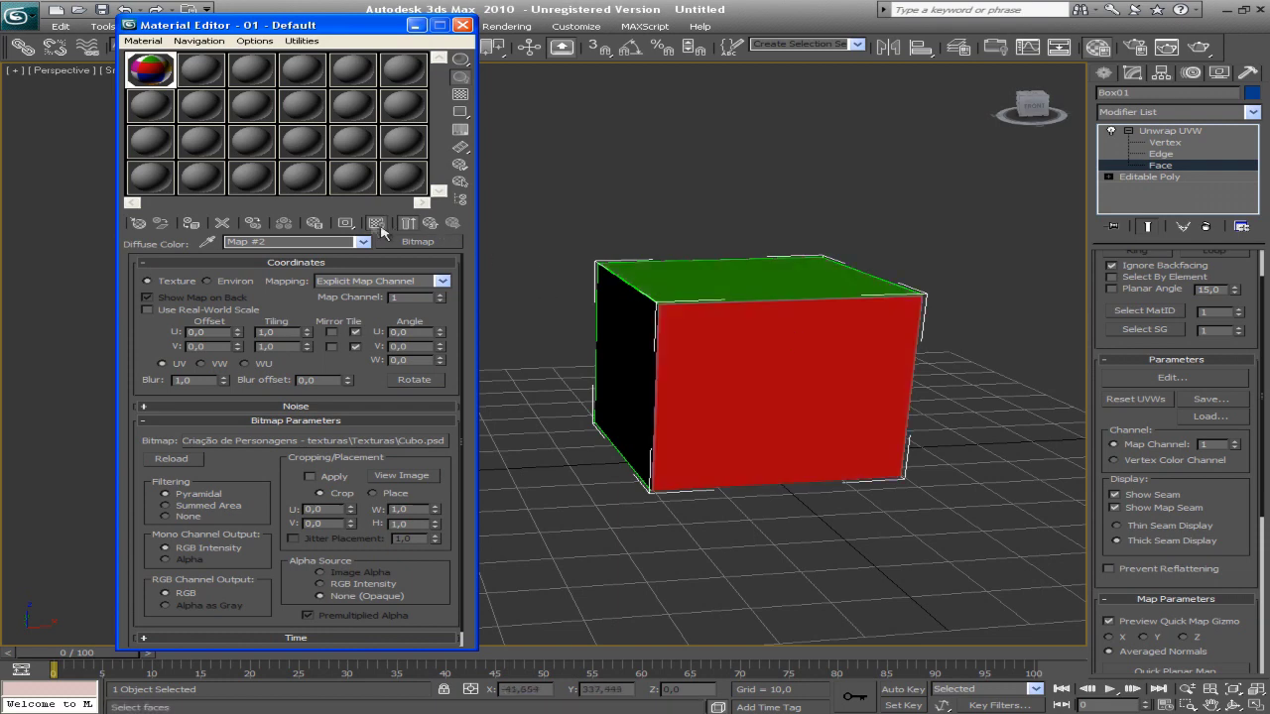
Orbit around the textured cube, exit unwrap face editing and deselect the cube.
left_click_drag(773, 260, 685, 266)
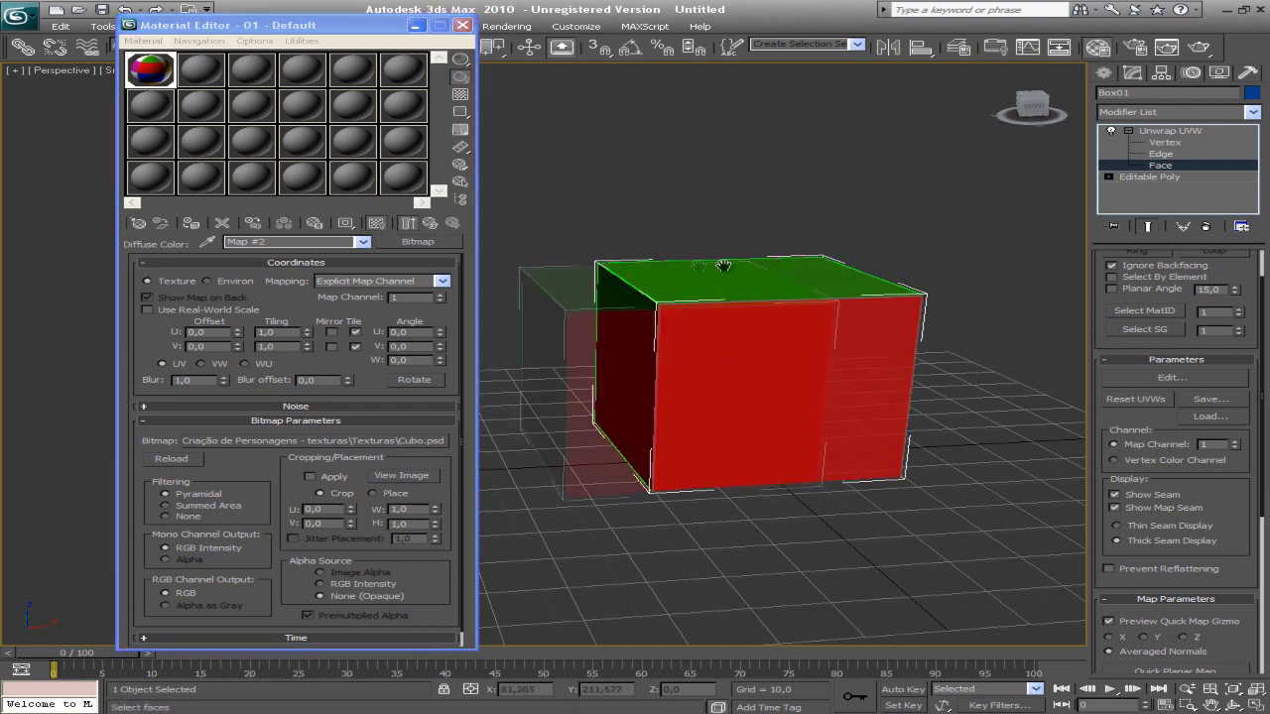
mouse_move(877, 482)
left_mouse_down()
mouse_move(730, 354)
mouse_move(751, 363)
mouse_move(645, 408)
left_mouse_up()
middle_click_drag(646, 407, 642, 408)
scroll(744, 311, "down", 5)
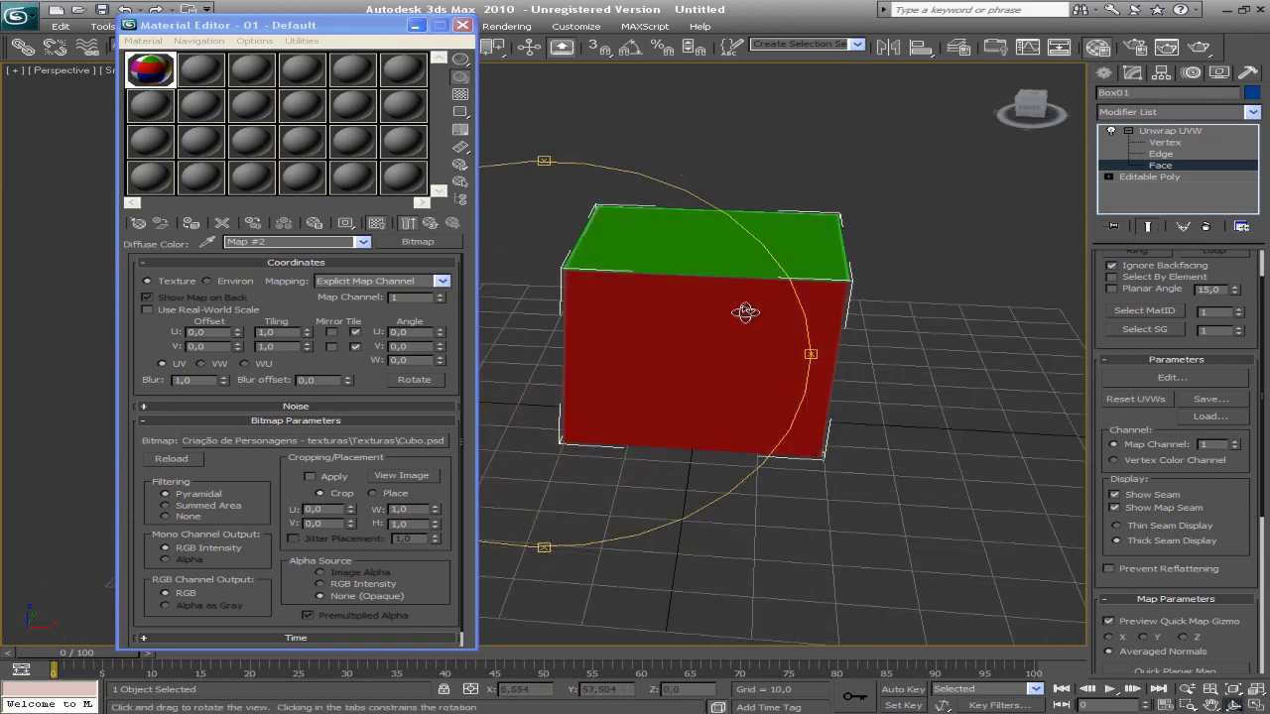
mouse_move(731, 351)
left_mouse_down()
mouse_move(685, 290)
mouse_move(695, 321)
left_mouse_up()
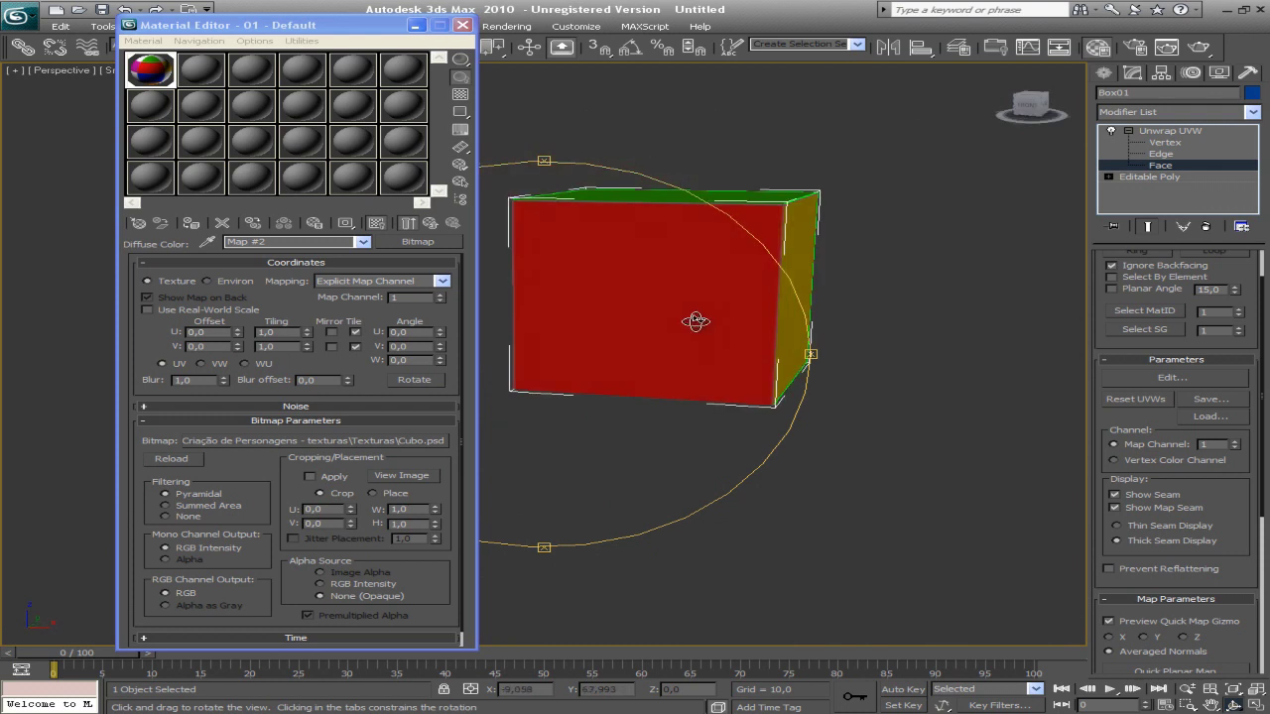
right_click(704, 317)
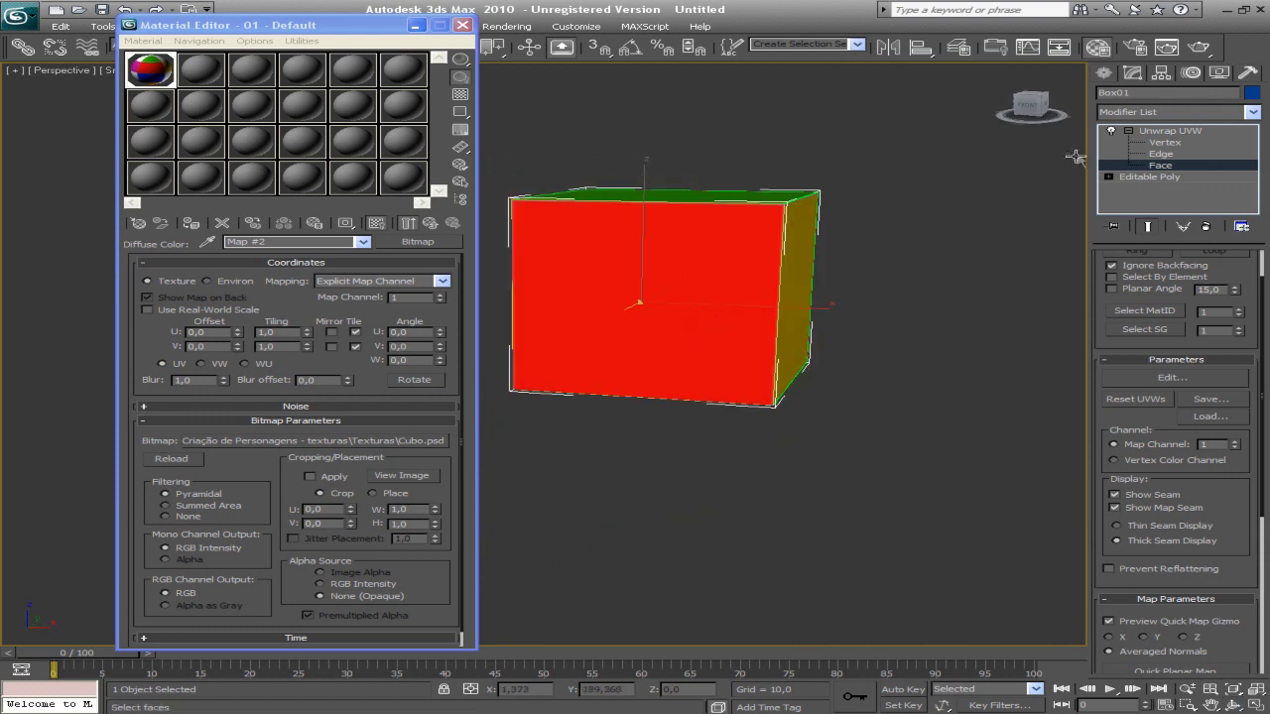
left_click(1168, 131)
scroll(713, 261, "up", 2)
scroll(773, 284, "up", 2)
mouse_move(823, 266)
middle_mouse_down()
mouse_move(751, 307)
mouse_move(887, 354)
middle_mouse_up()
left_click(893, 357)
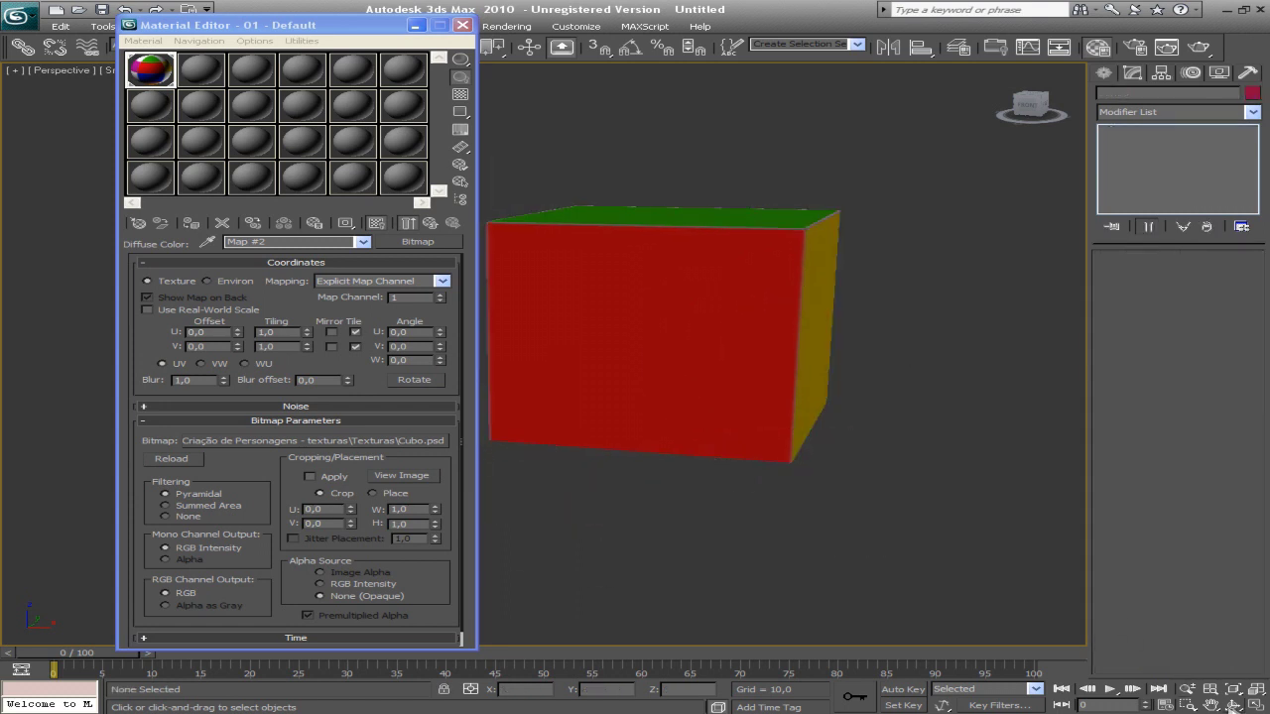
Orbit to inspect the green top, yellow side and red front, then switch to Photoshop.
left_click(1233, 704)
mouse_move(760, 417)
left_mouse_down()
mouse_move(723, 433)
mouse_move(870, 366)
mouse_move(808, 357)
mouse_move(760, 420)
left_mouse_up()
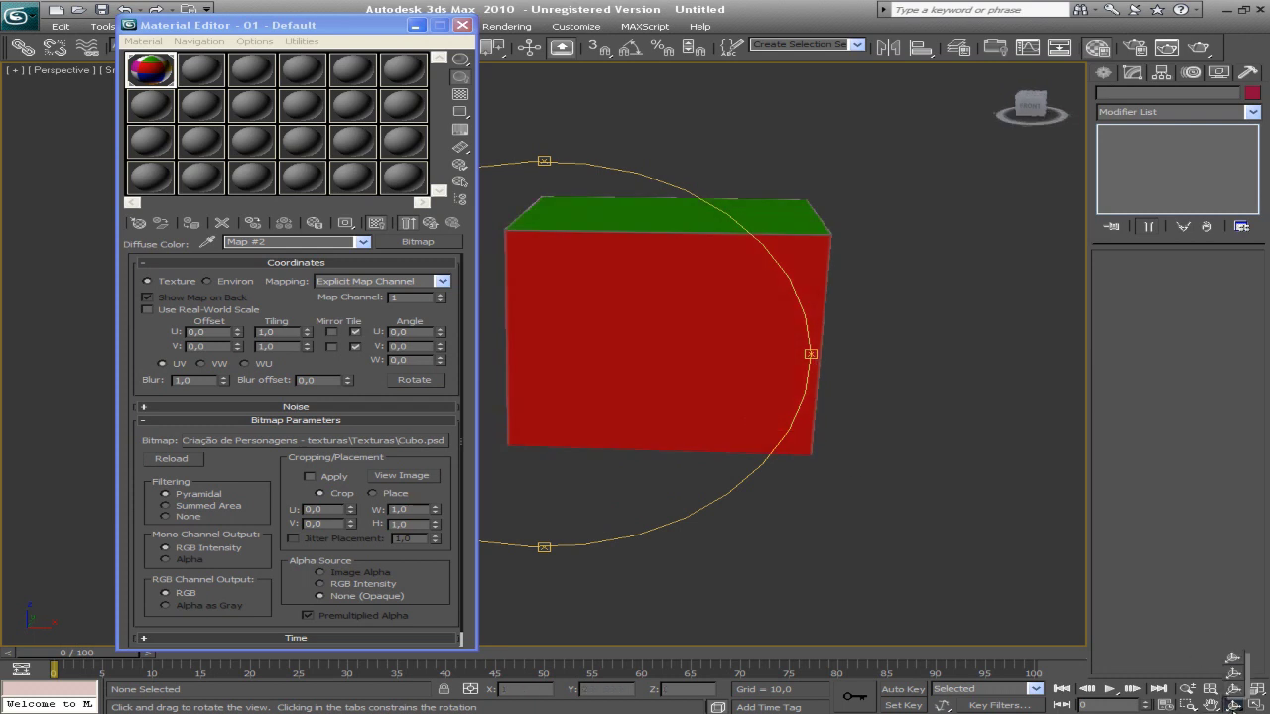
left_click_drag(1233, 702, 1235, 663)
mouse_move(691, 431)
left_mouse_down()
mouse_move(691, 363)
mouse_move(779, 368)
mouse_move(654, 400)
mouse_move(645, 377)
mouse_move(697, 377)
left_mouse_up()
left_click_drag(799, 453, 654, 389)
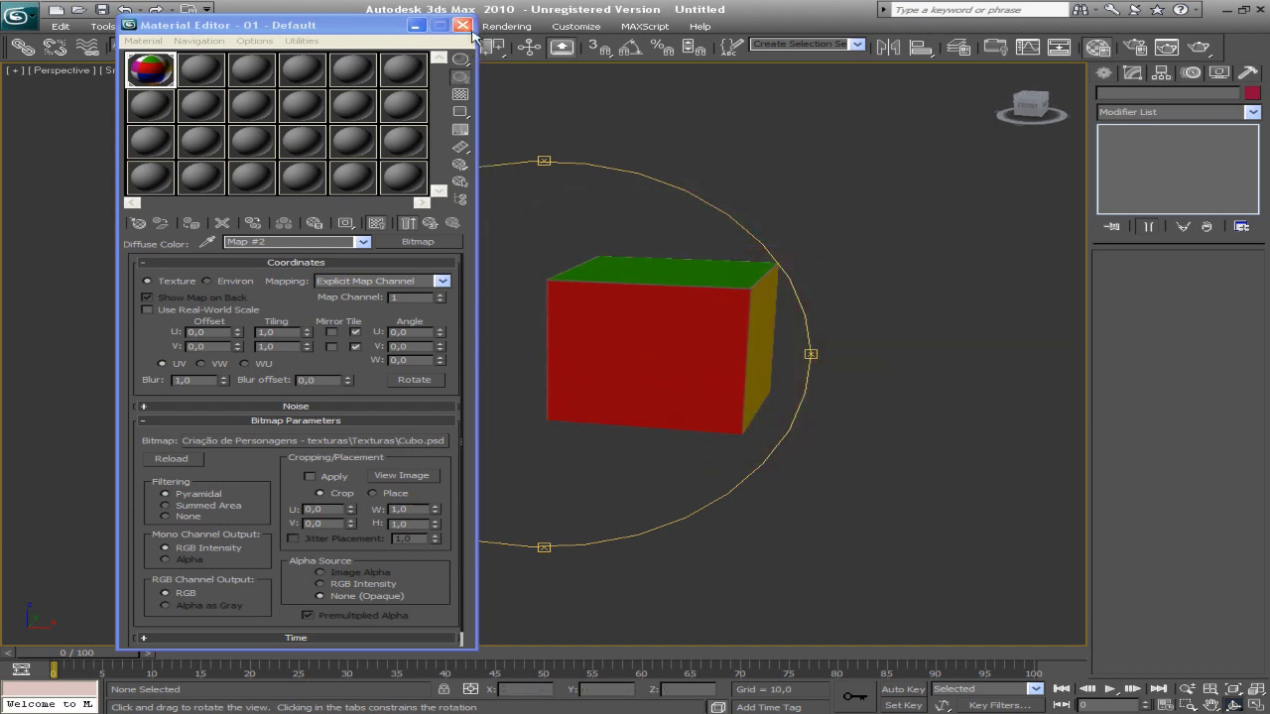
mouse_move(632, 292)
left_mouse_down()
mouse_move(681, 312)
mouse_move(669, 320)
mouse_move(689, 348)
mouse_move(610, 325)
left_mouse_up()
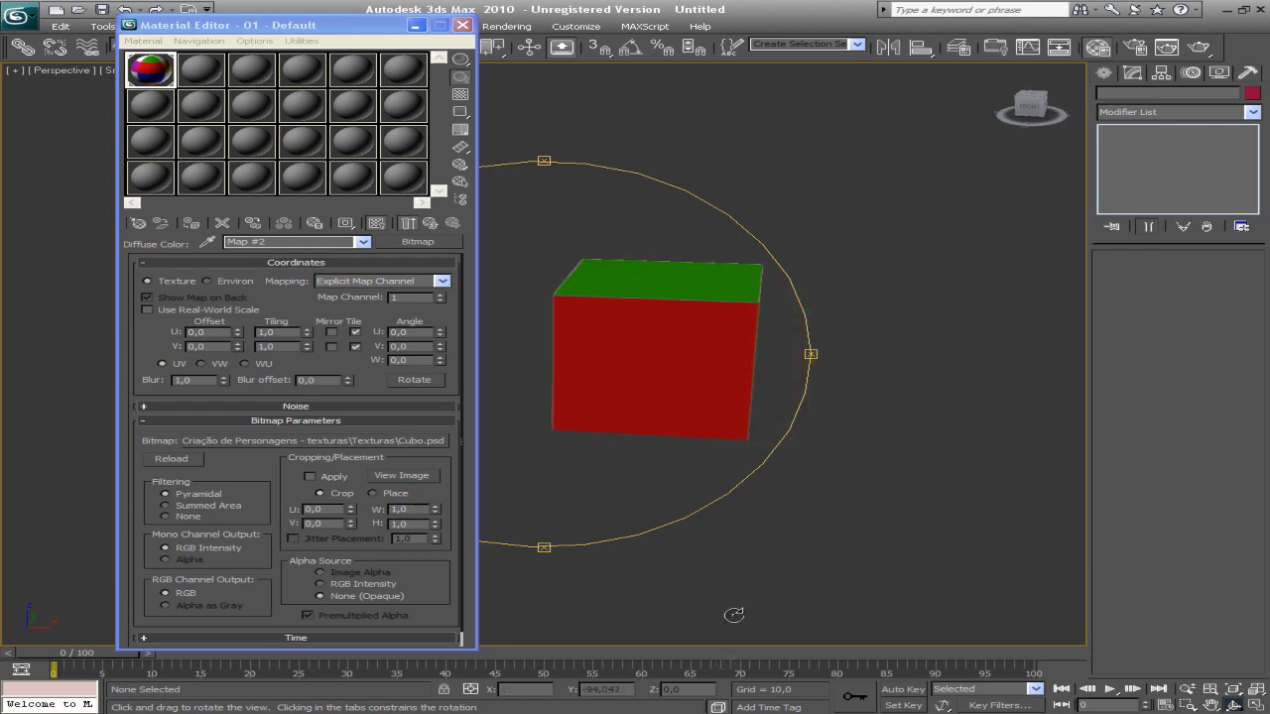
right_click(651, 320)
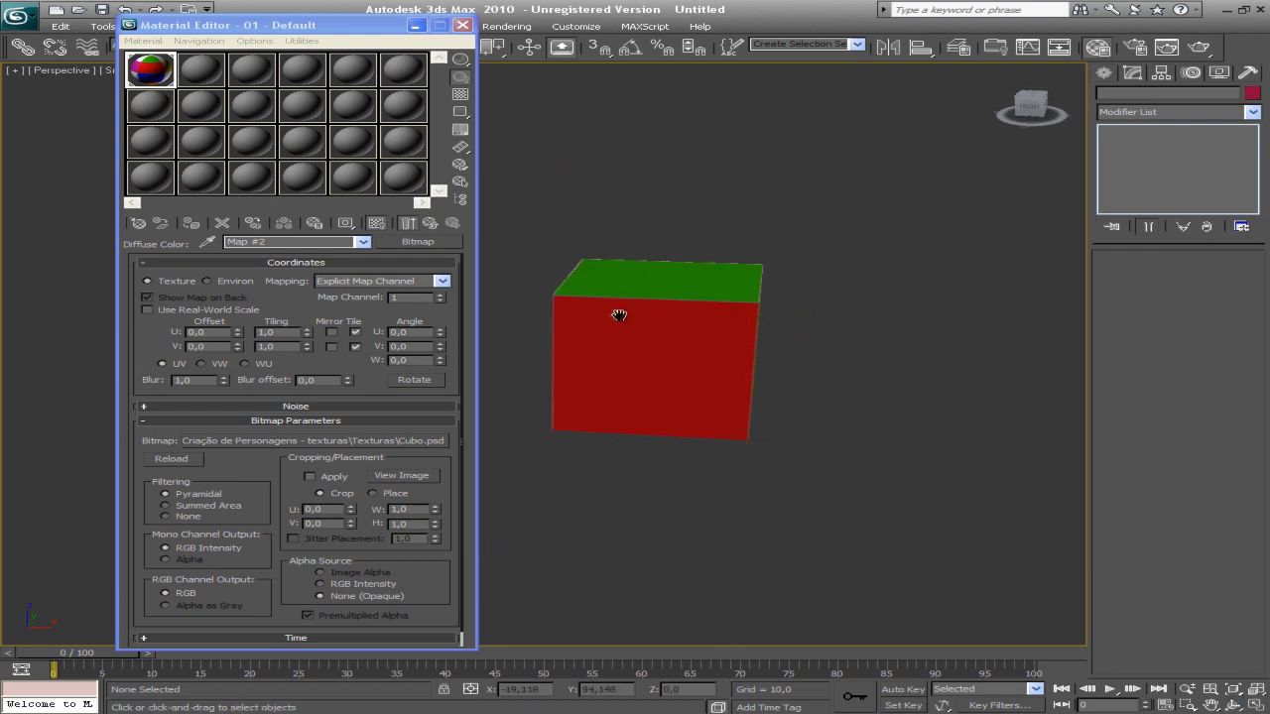
middle_click_drag(634, 312, 598, 334)
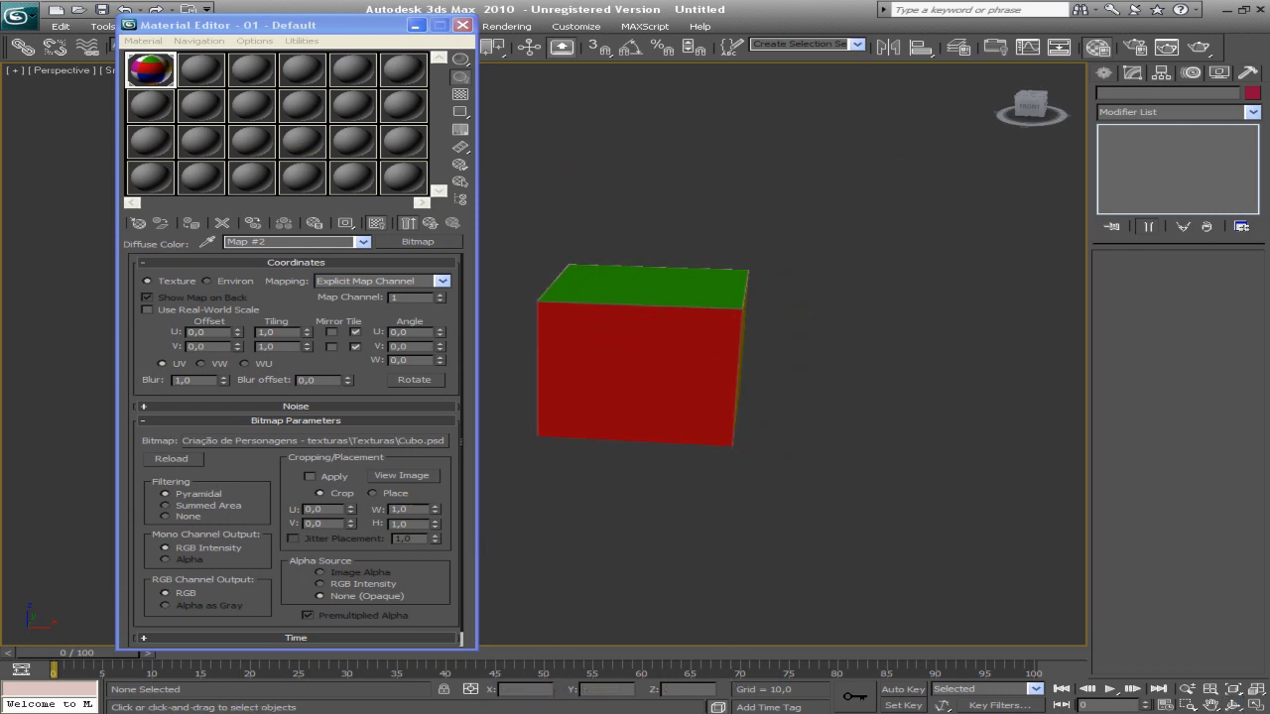
key("alt+Tab")
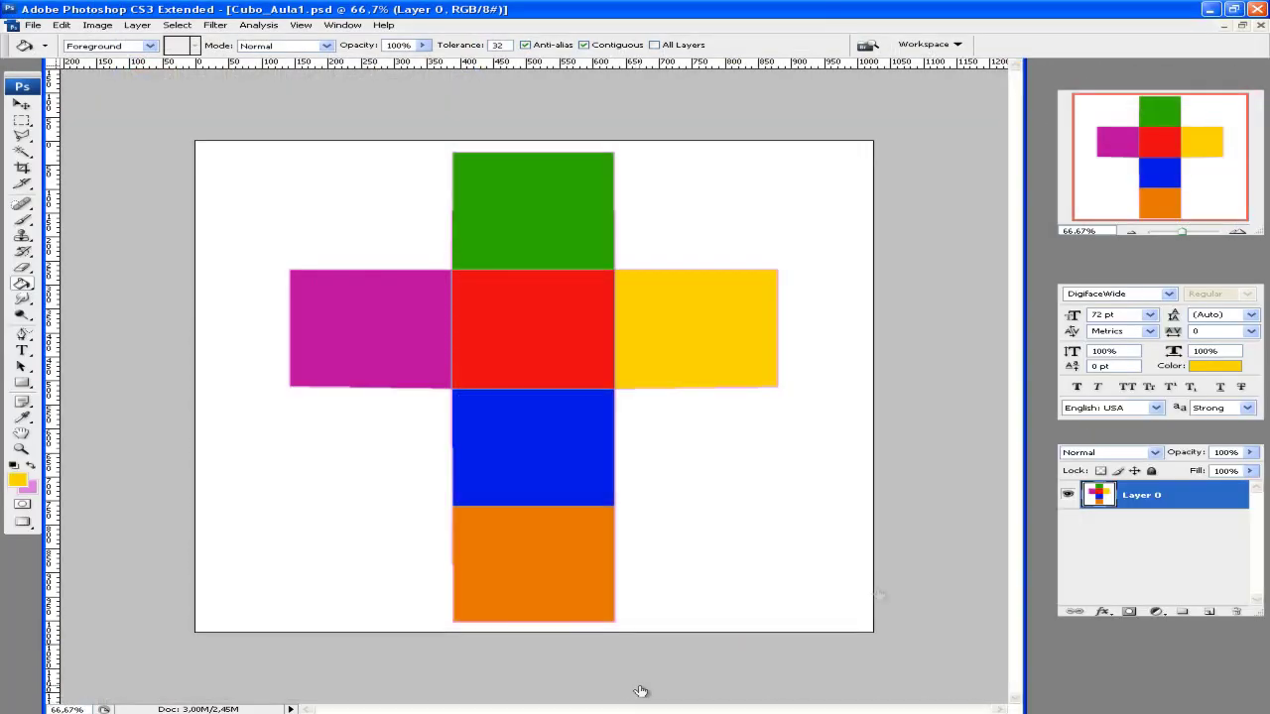
Add a new empty layer above the cube net, redoing a discarded first attempt.
left_click(1211, 612)
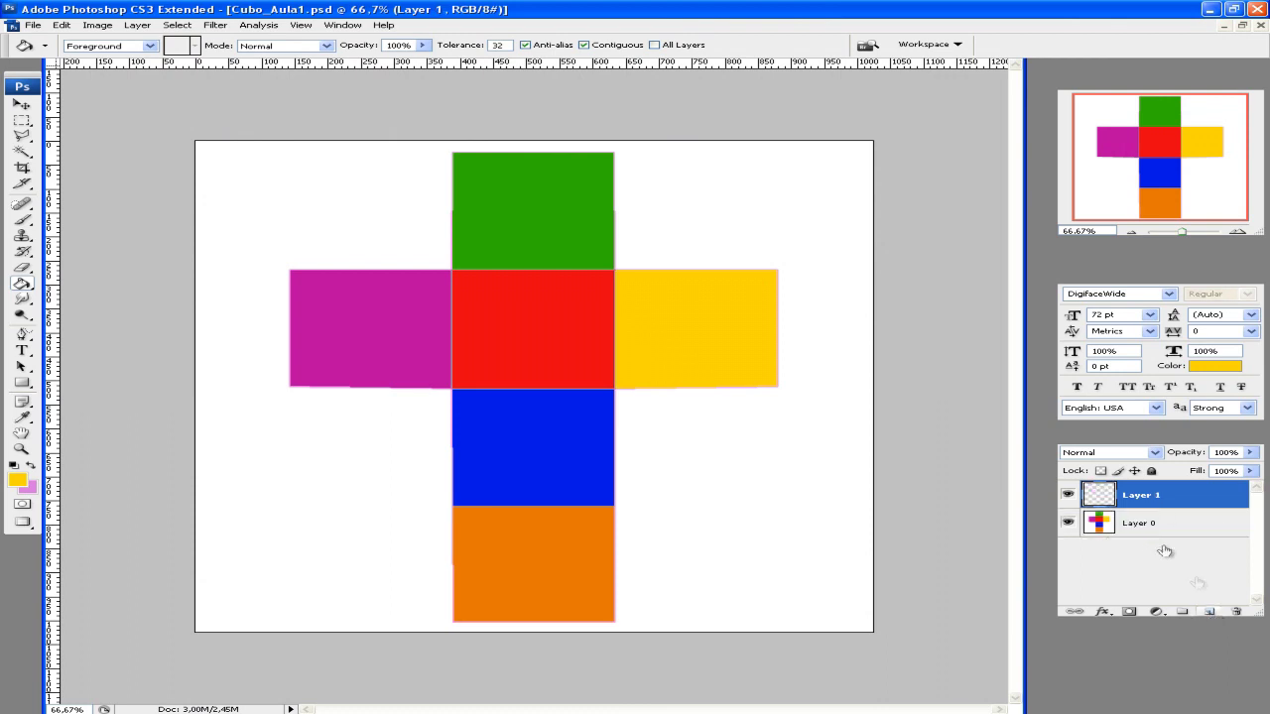
left_click(1236, 613)
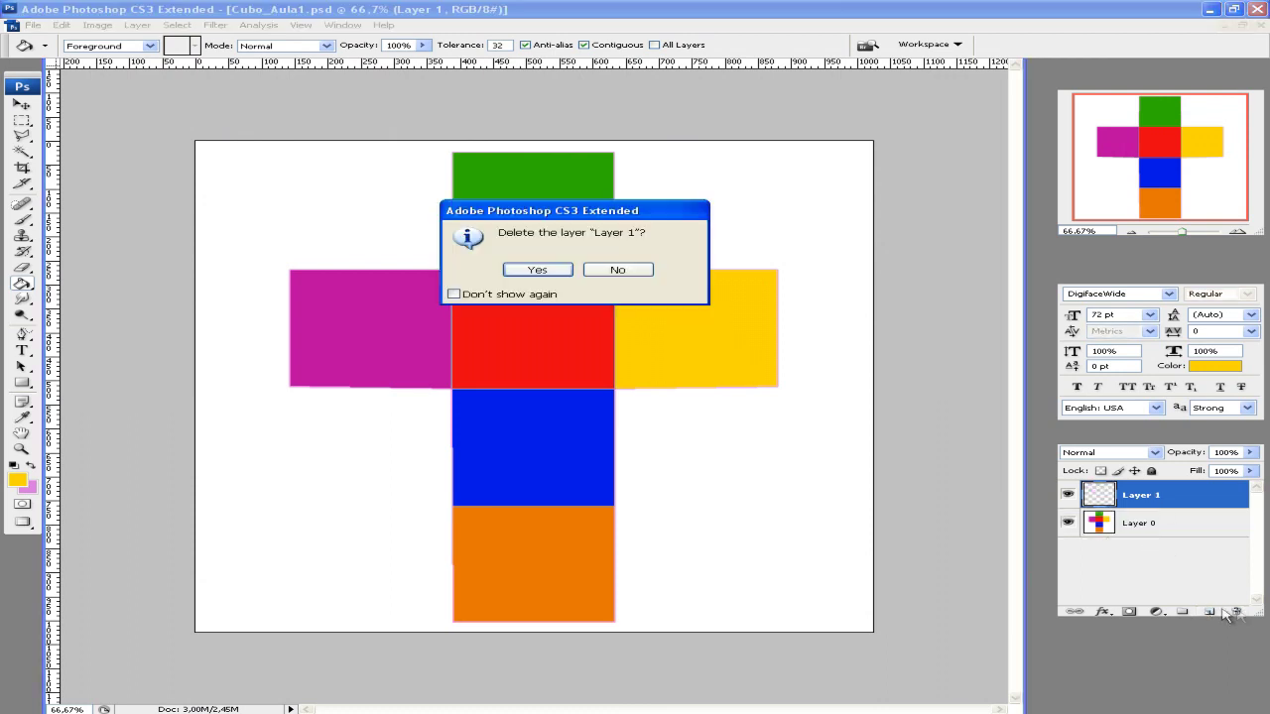
left_click(537, 269)
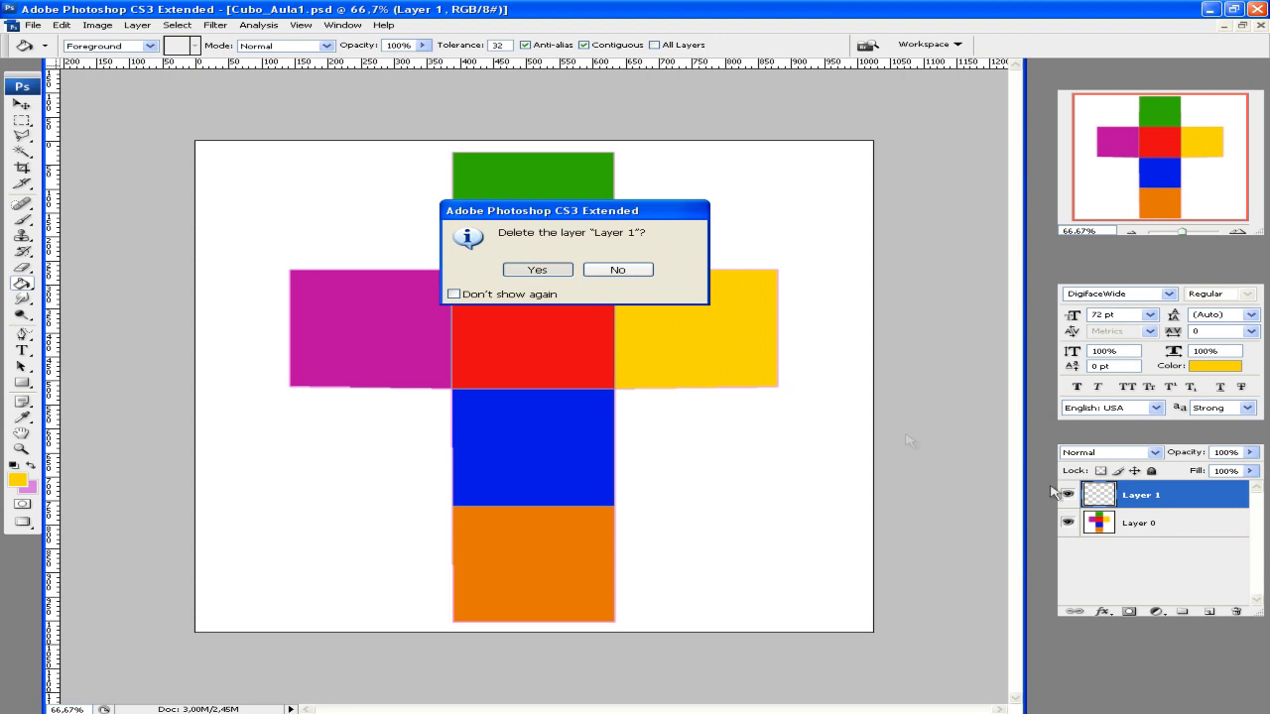
left_click(1209, 614)
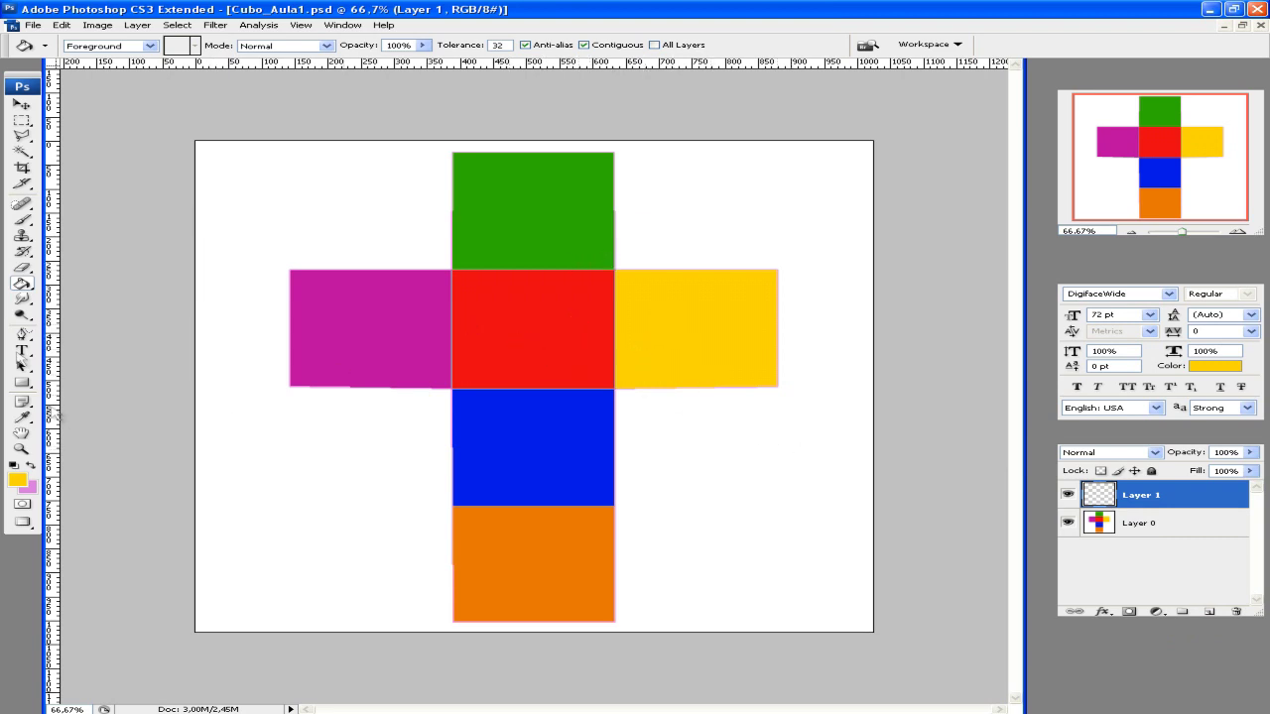
Type a near-white "1" on the red centre square with the Horizontal Type tool.
left_click(28, 348)
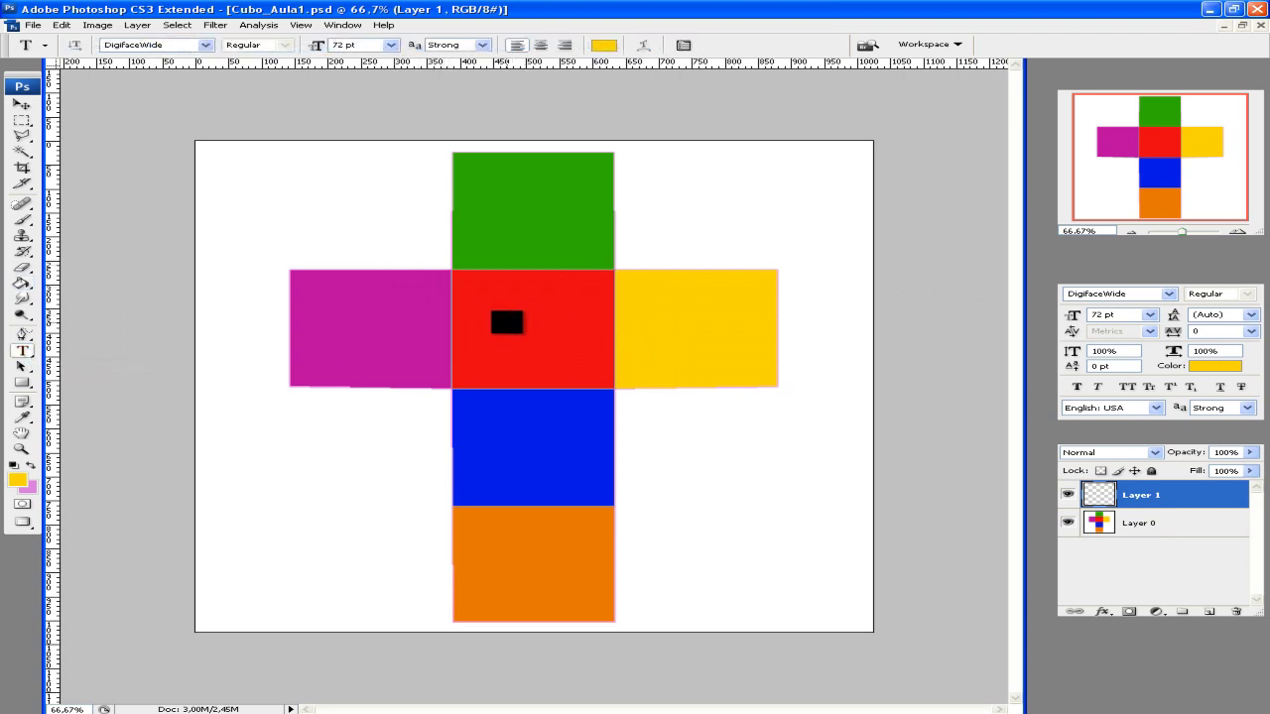
left_click(506, 323)
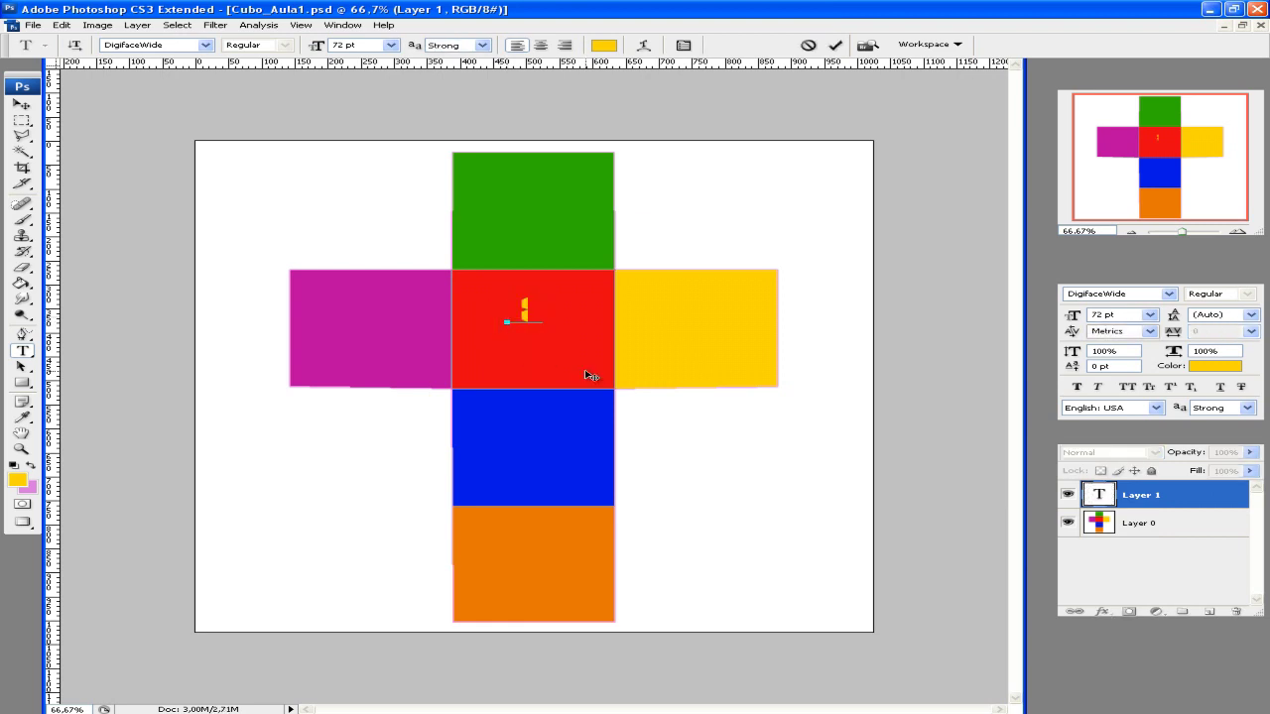
key("BackSpace")
left_click(15, 480)
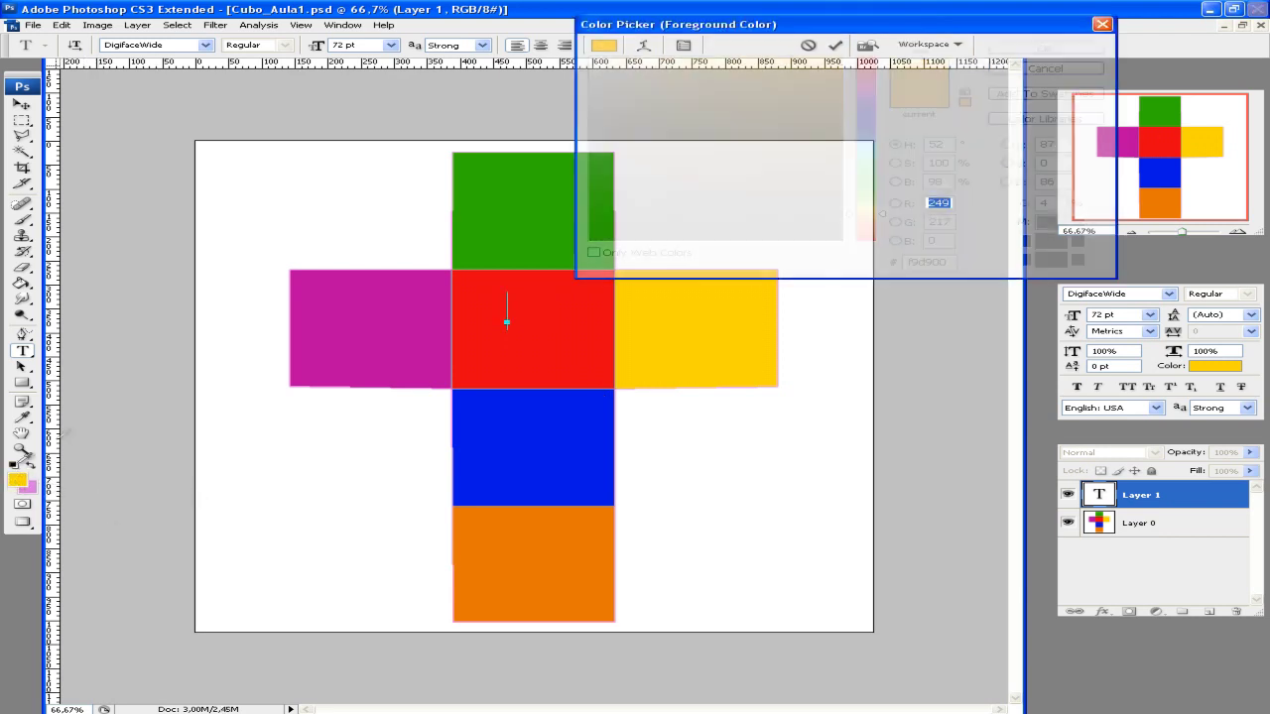
left_click_drag(602, 77, 591, 63)
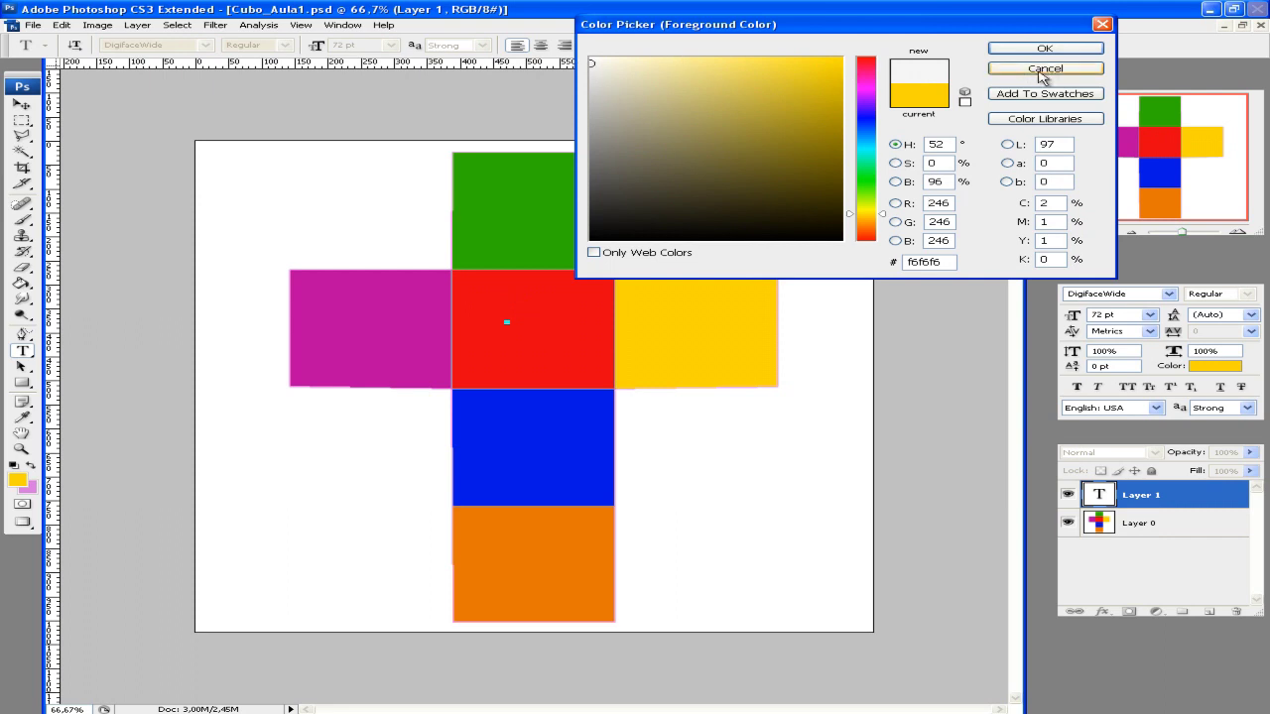
left_click(1044, 48)
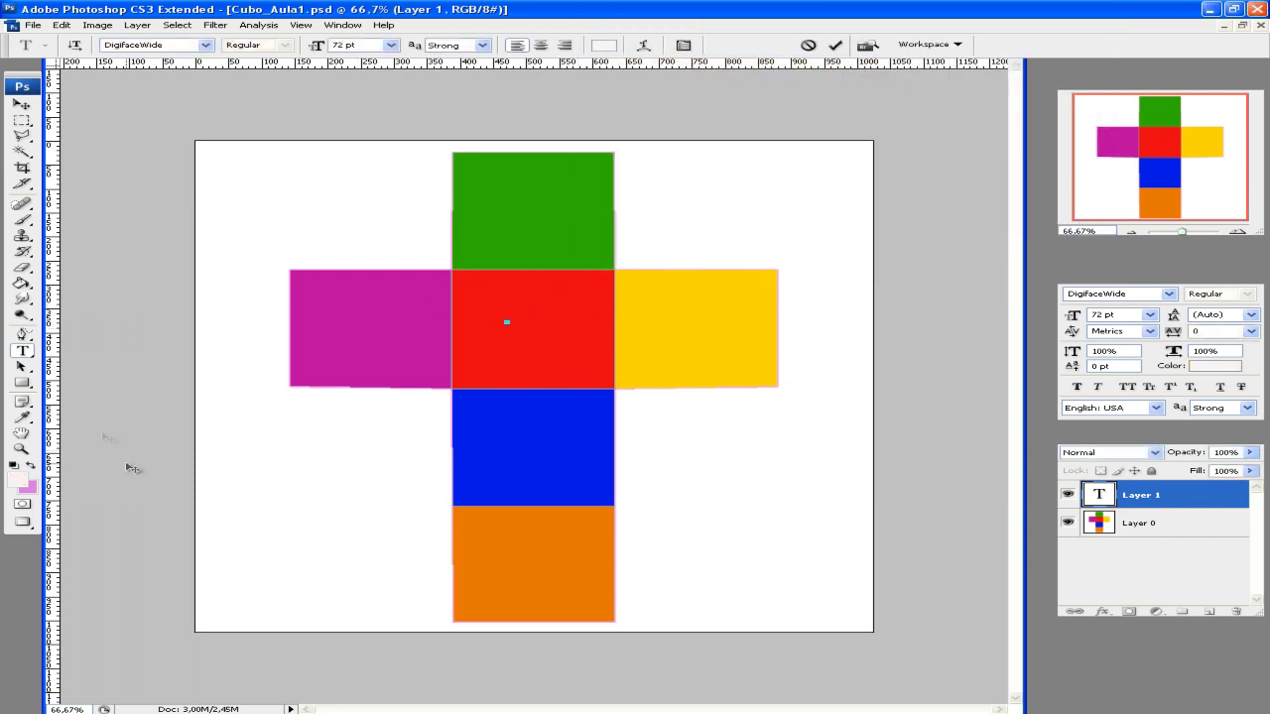
type("1")
left_click(22, 105)
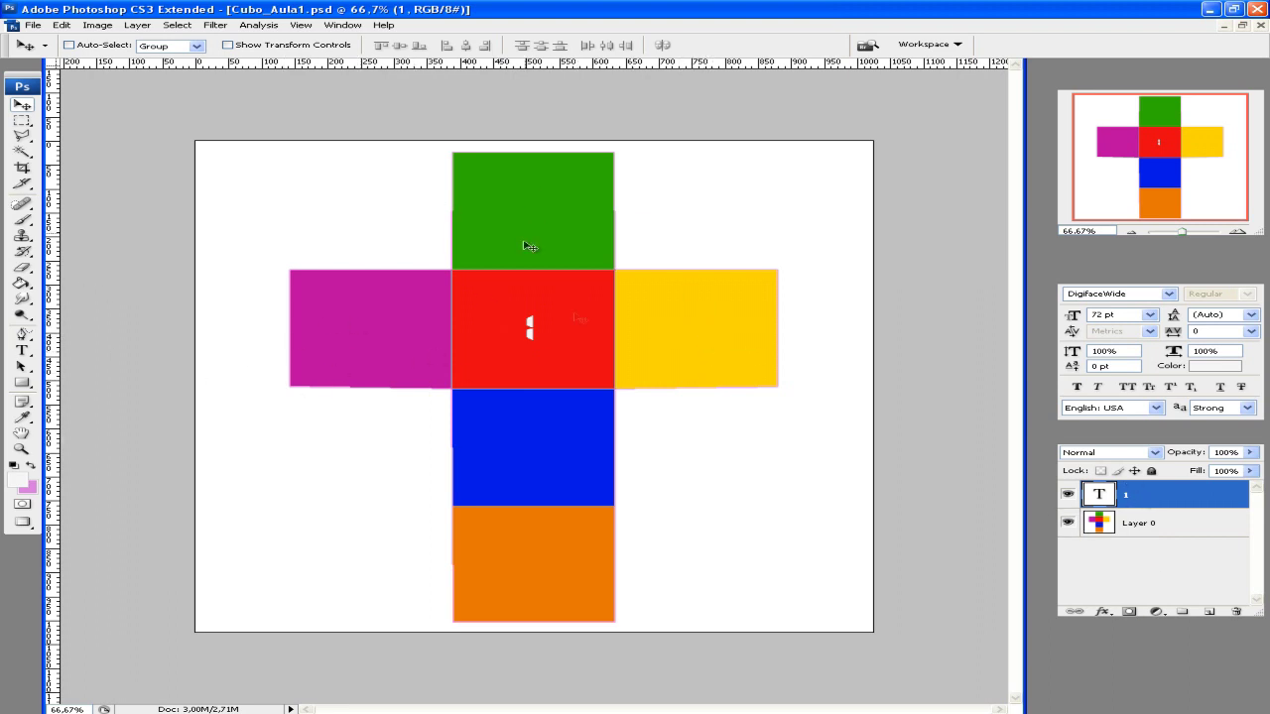
Duplicate the white 1 text layer as a new layer named 2.
right_click(1109, 504)
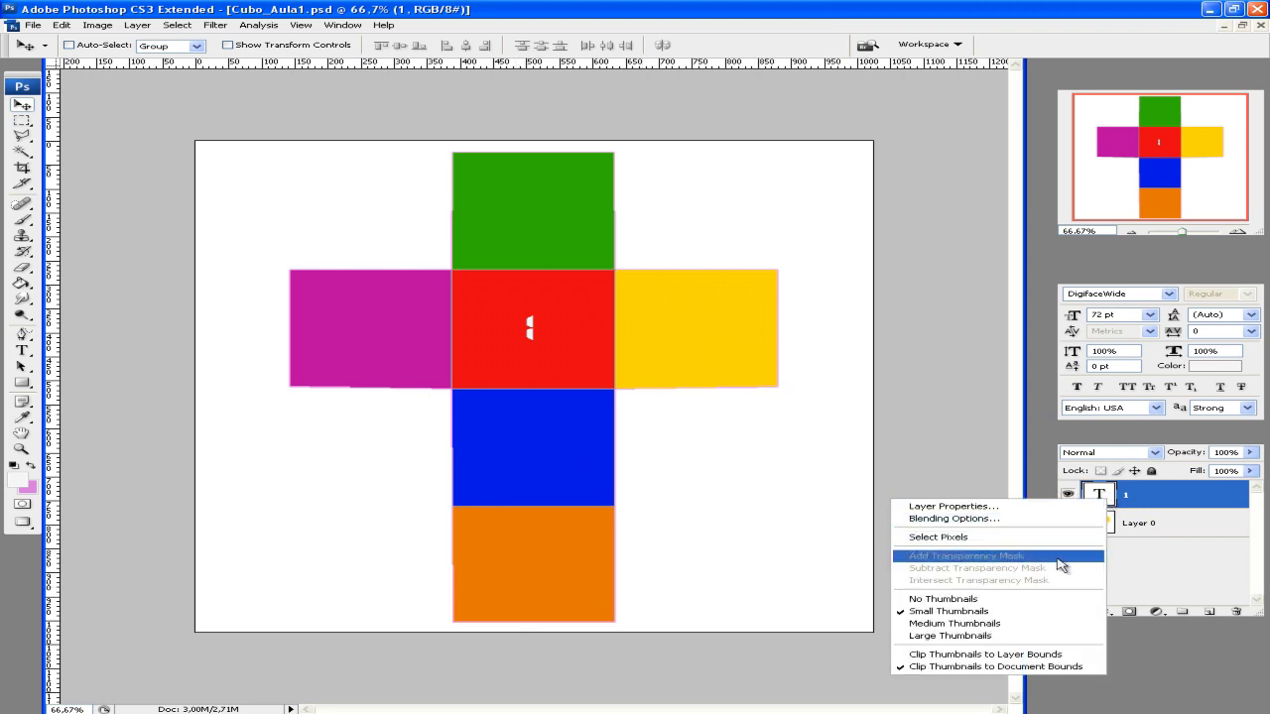
left_click(1160, 504)
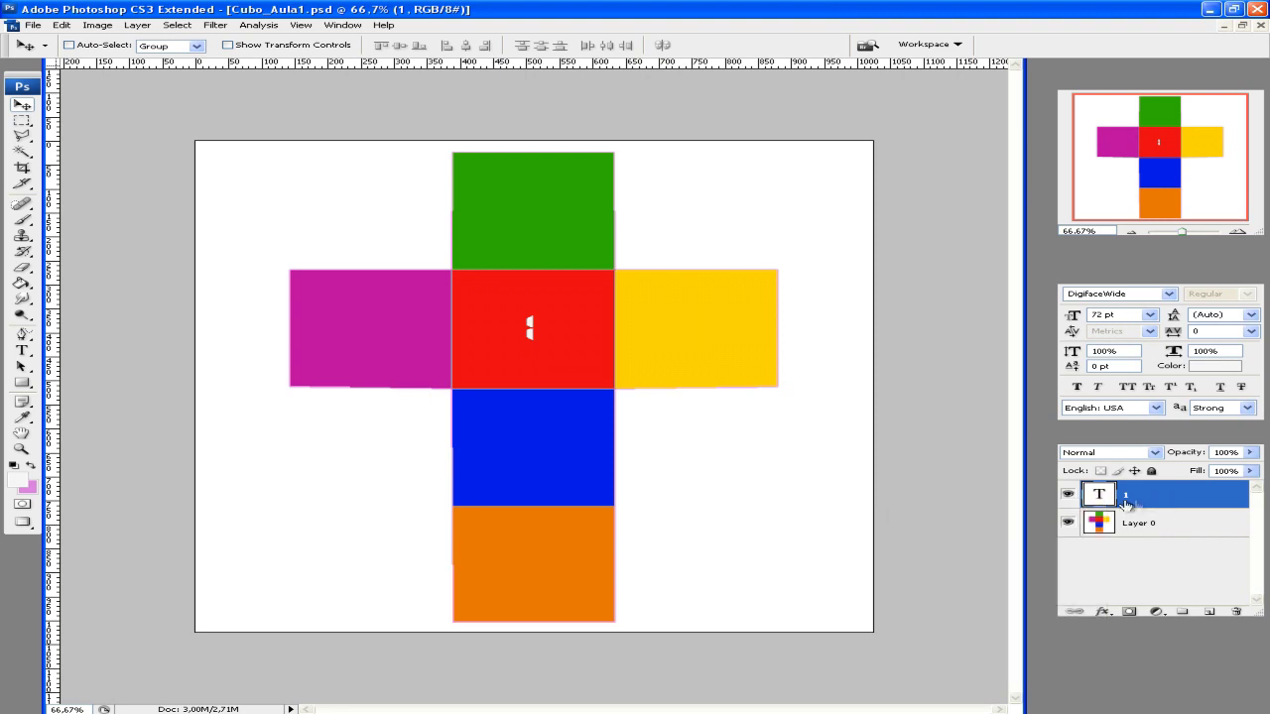
right_click(1156, 502)
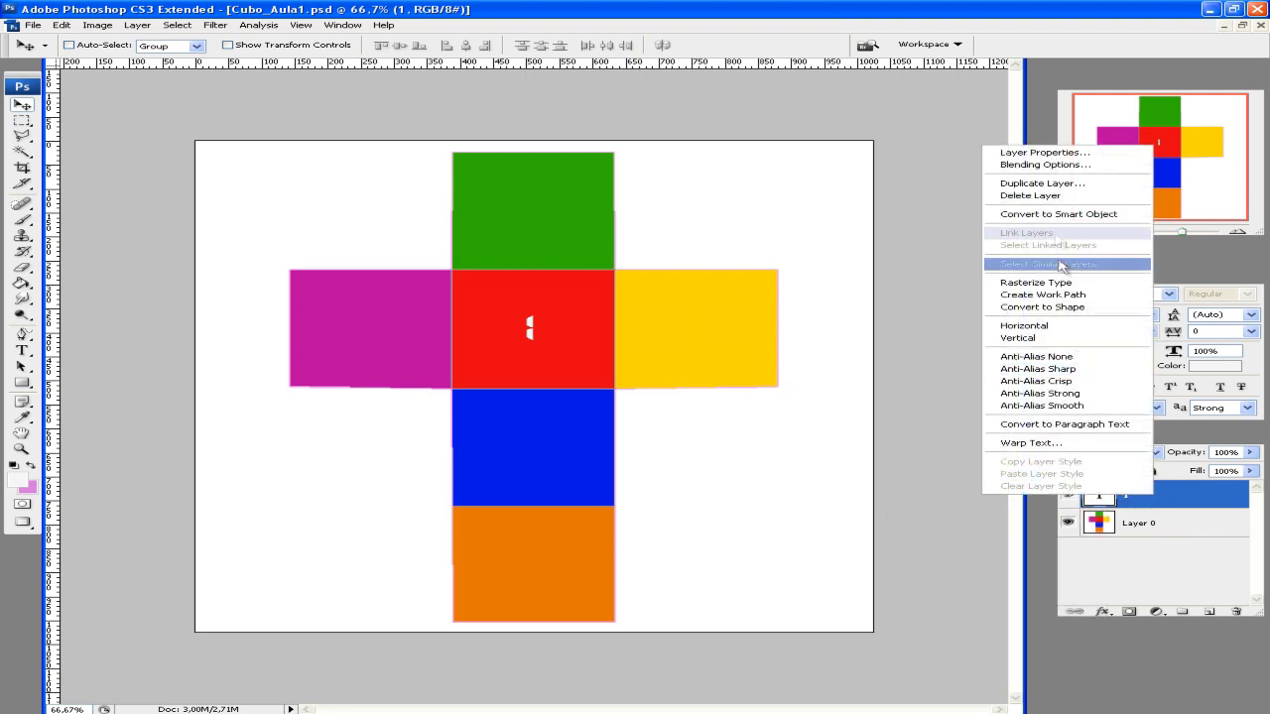
left_click(1035, 185)
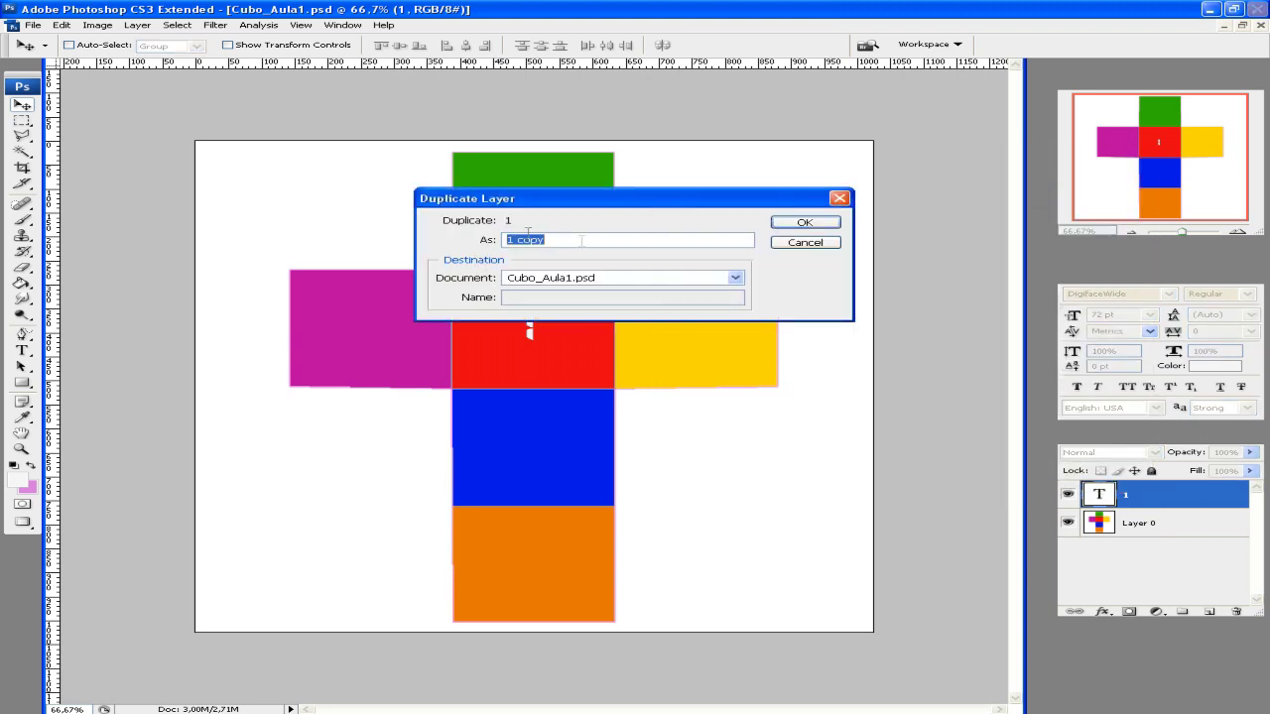
left_click(644, 241)
type("2")
left_click(807, 223)
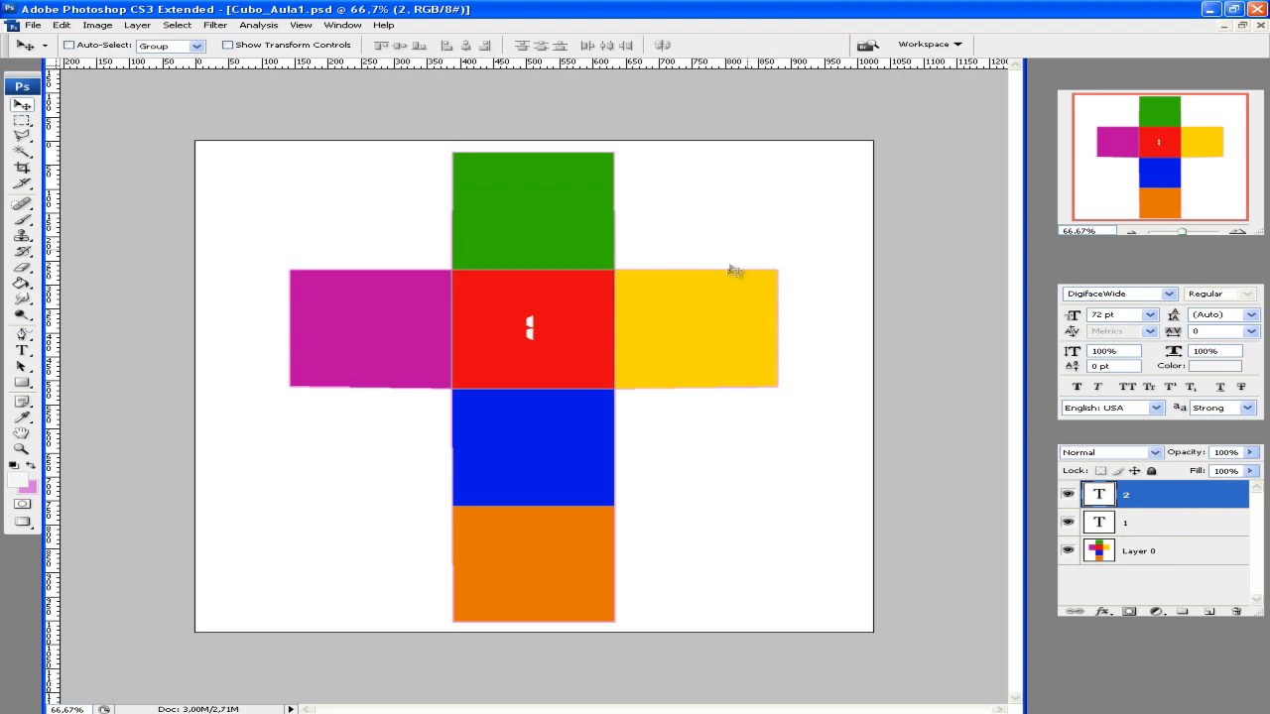
Move the copied 1 onto the yellow square.
left_click_drag(523, 308, 538, 336)
left_click_drag(644, 340, 706, 339)
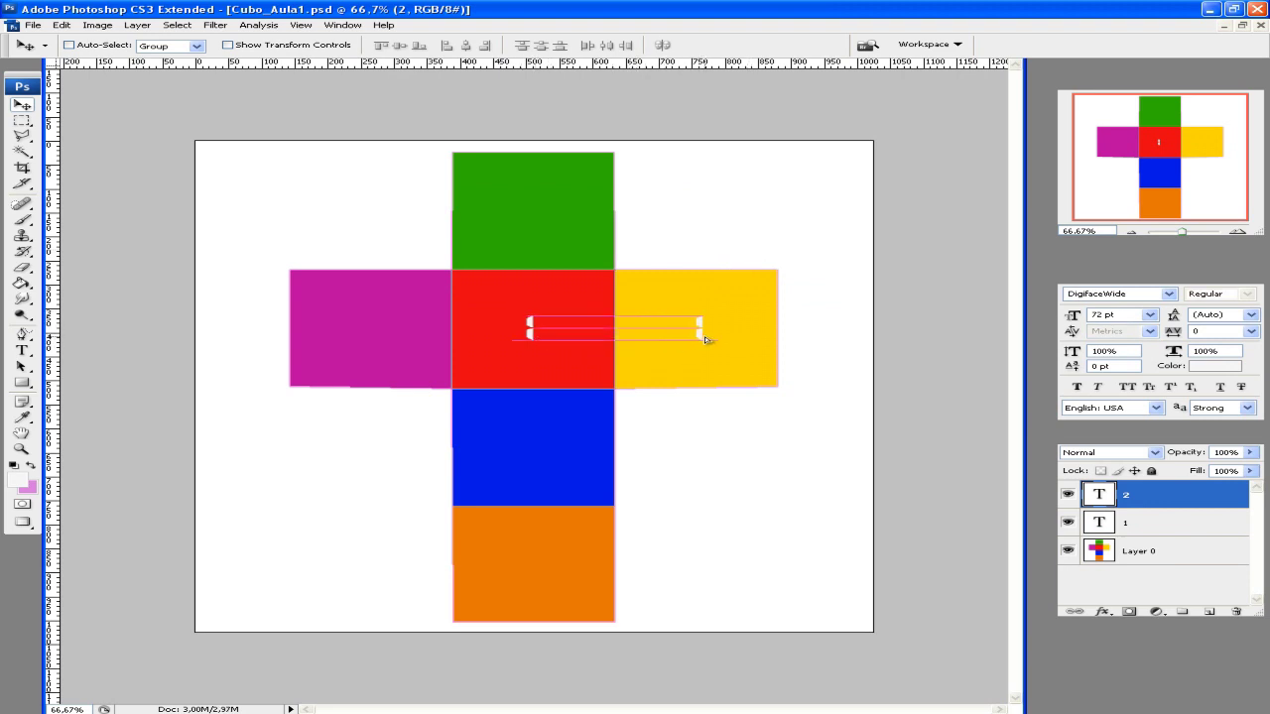
left_click_drag(705, 339, 710, 342)
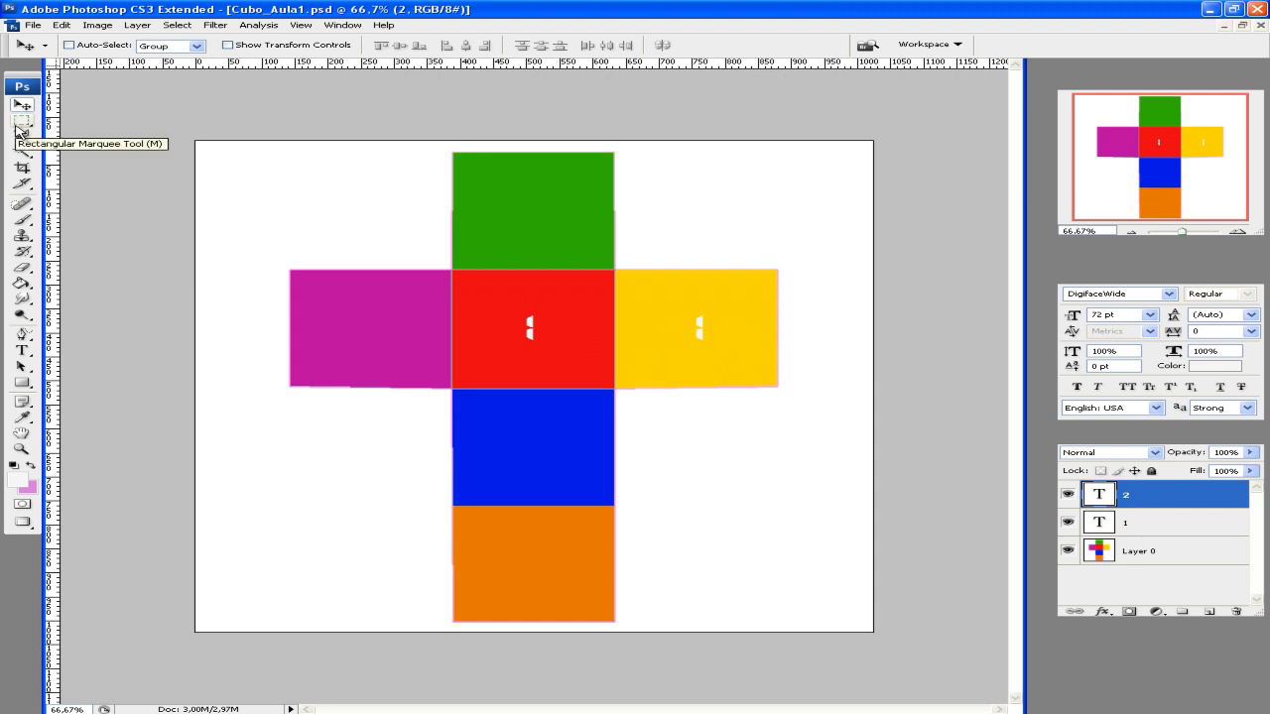
Change the numeral on the yellow square from 1 to 2.
left_click(23, 351)
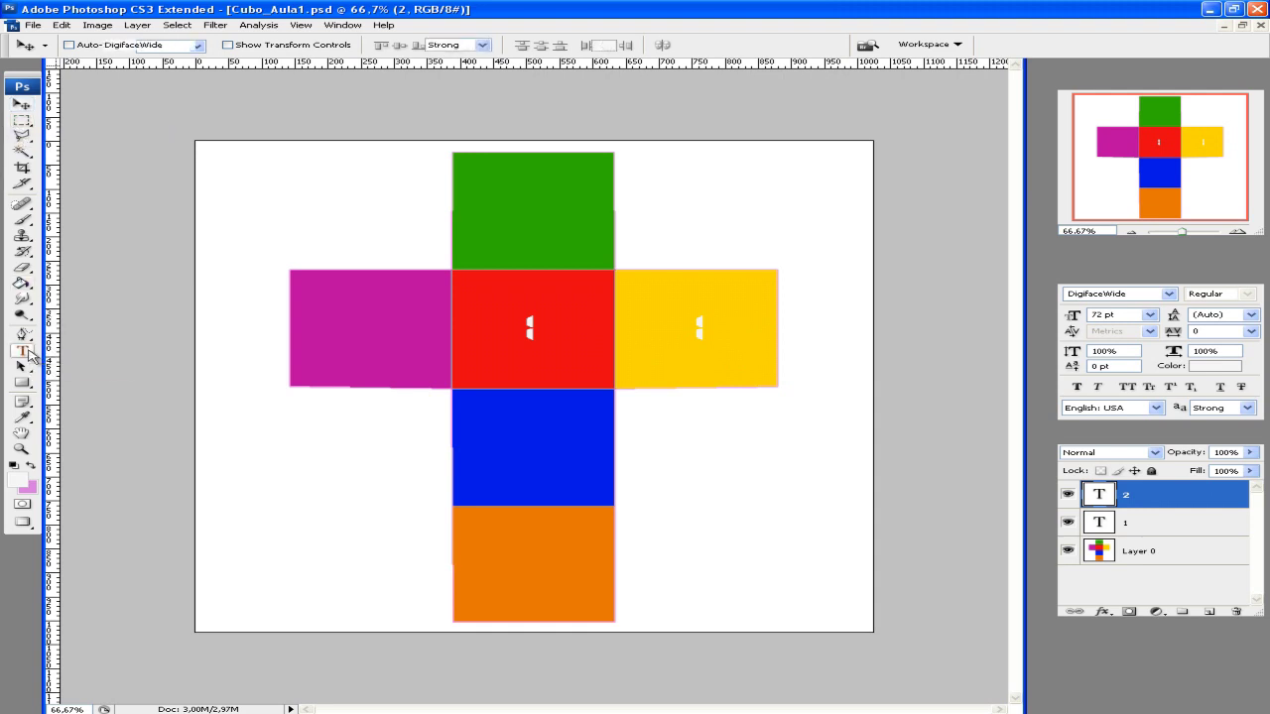
double_click(699, 329)
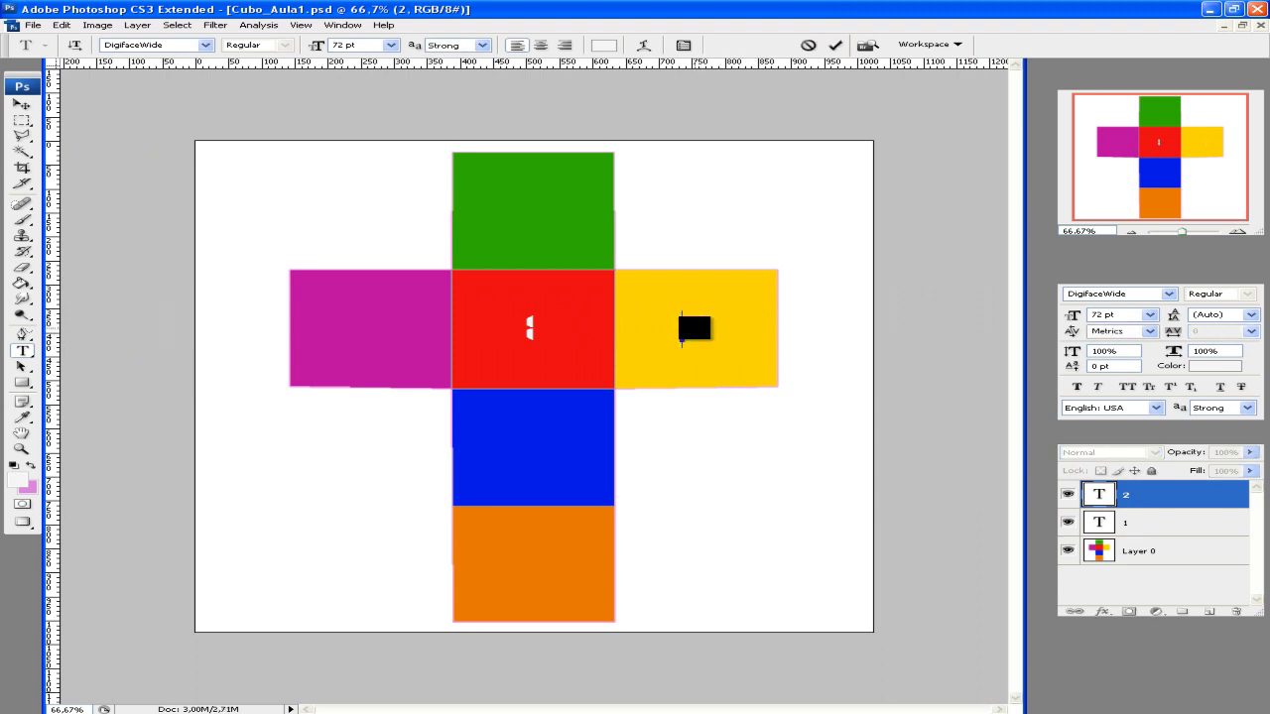
type("2")
left_click(22, 103)
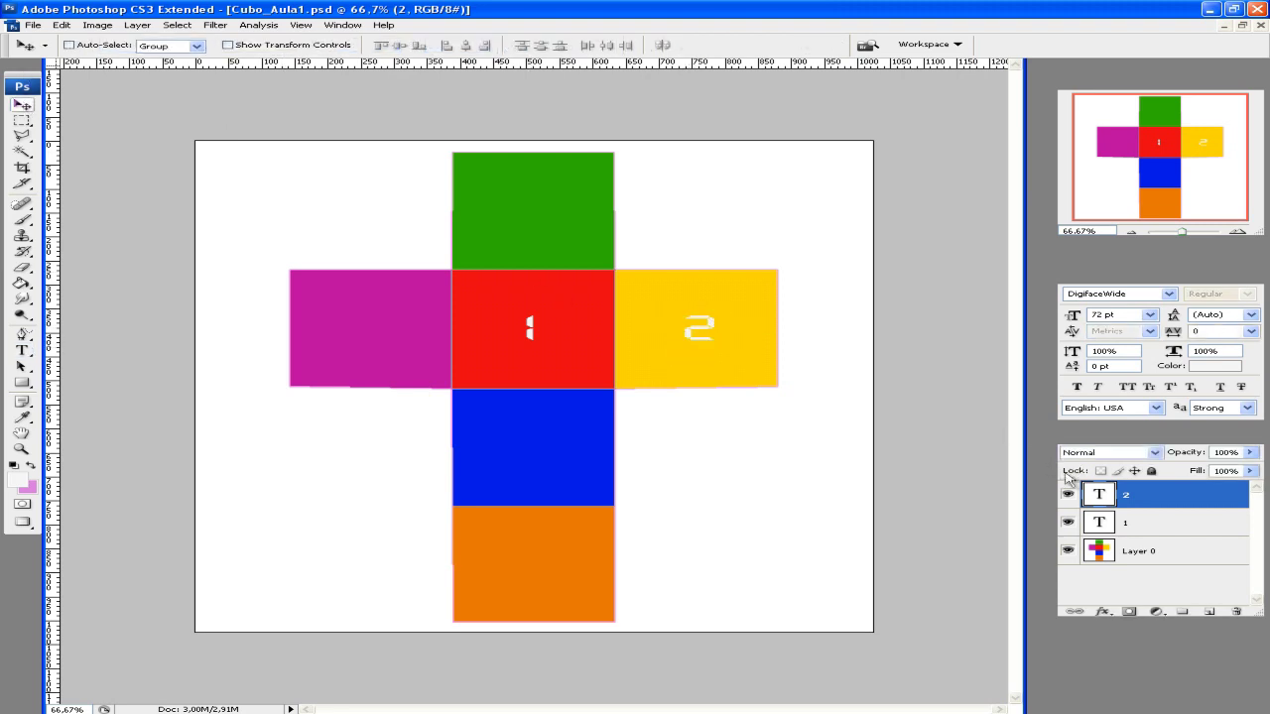
Duplicate layer 2, rename the copy 3, and move it onto the magenta square.
right_click(1158, 497)
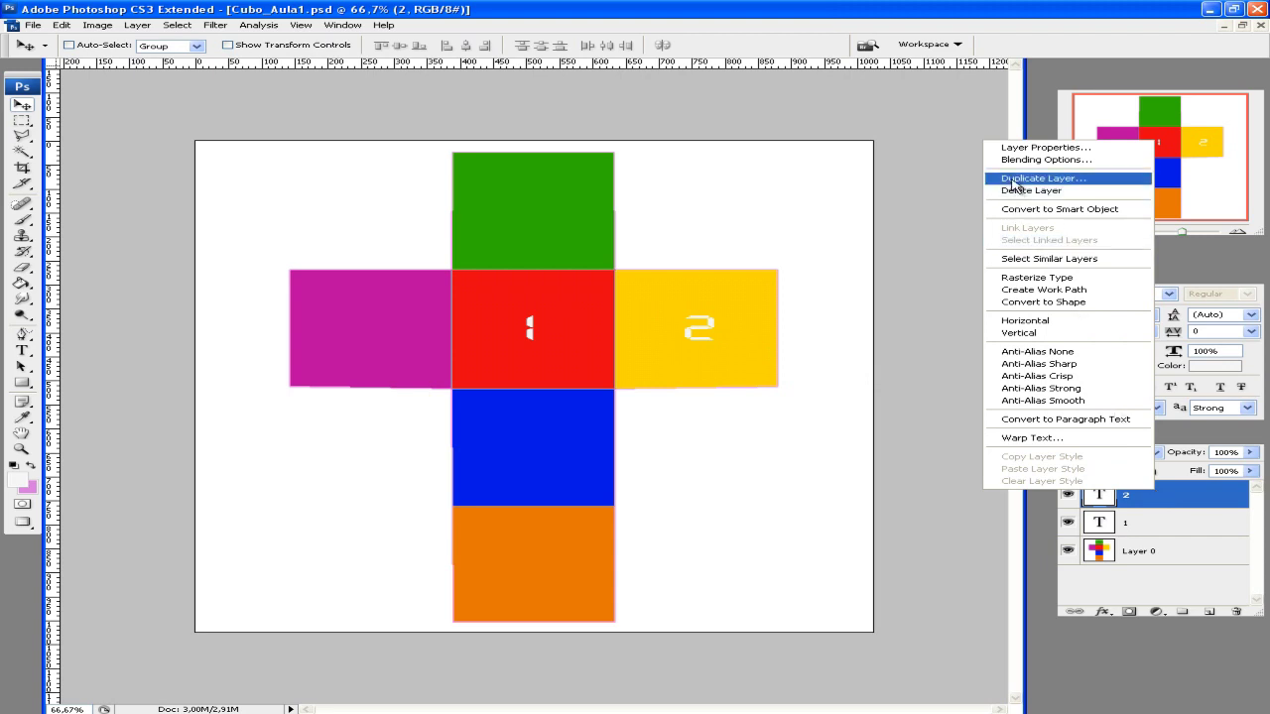
left_click(1042, 179)
left_click(805, 223)
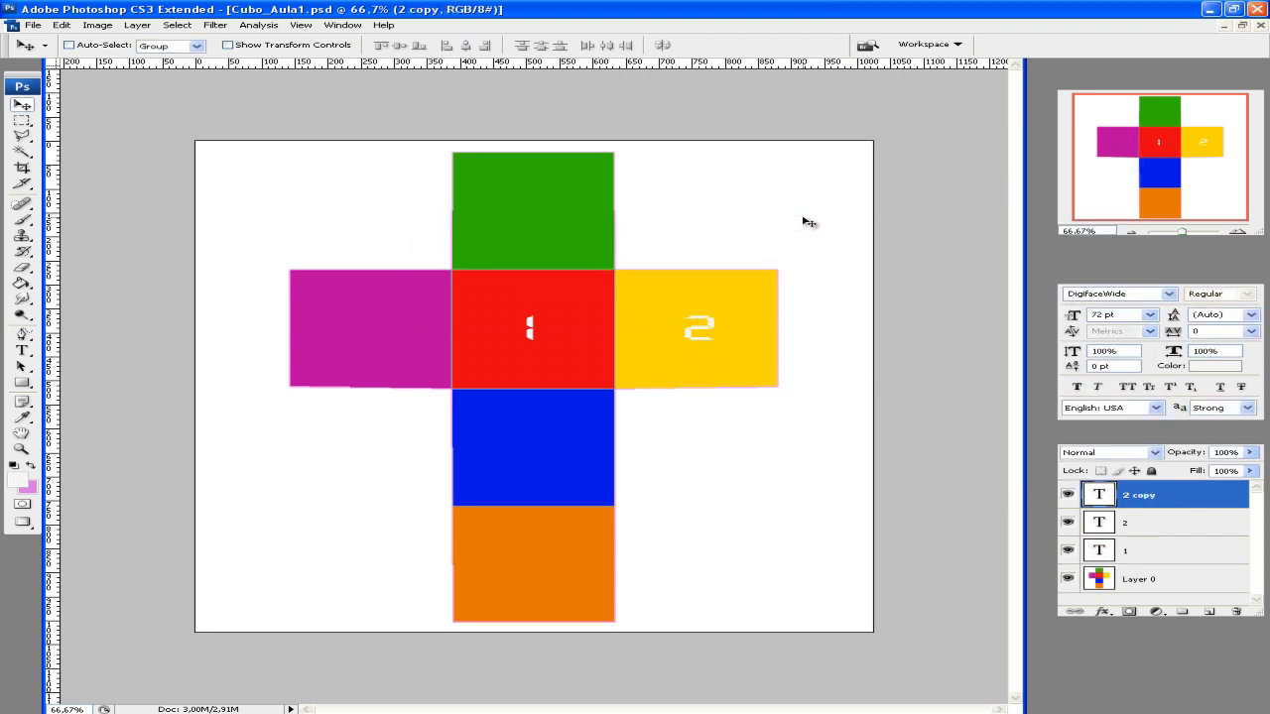
double_click(1143, 495)
type("3")
key("Return")
left_click_drag(674, 328, 370, 333)
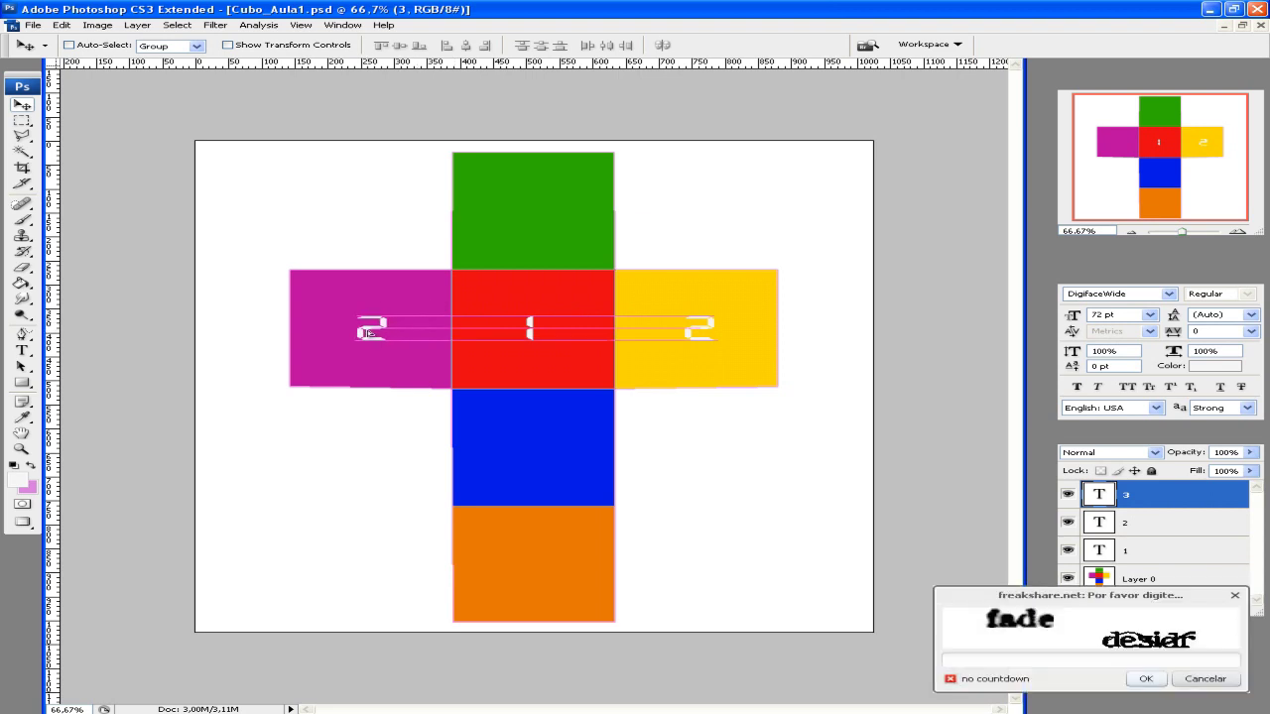
Retype the numeral on the magenta square as 3.
left_click(1200, 680)
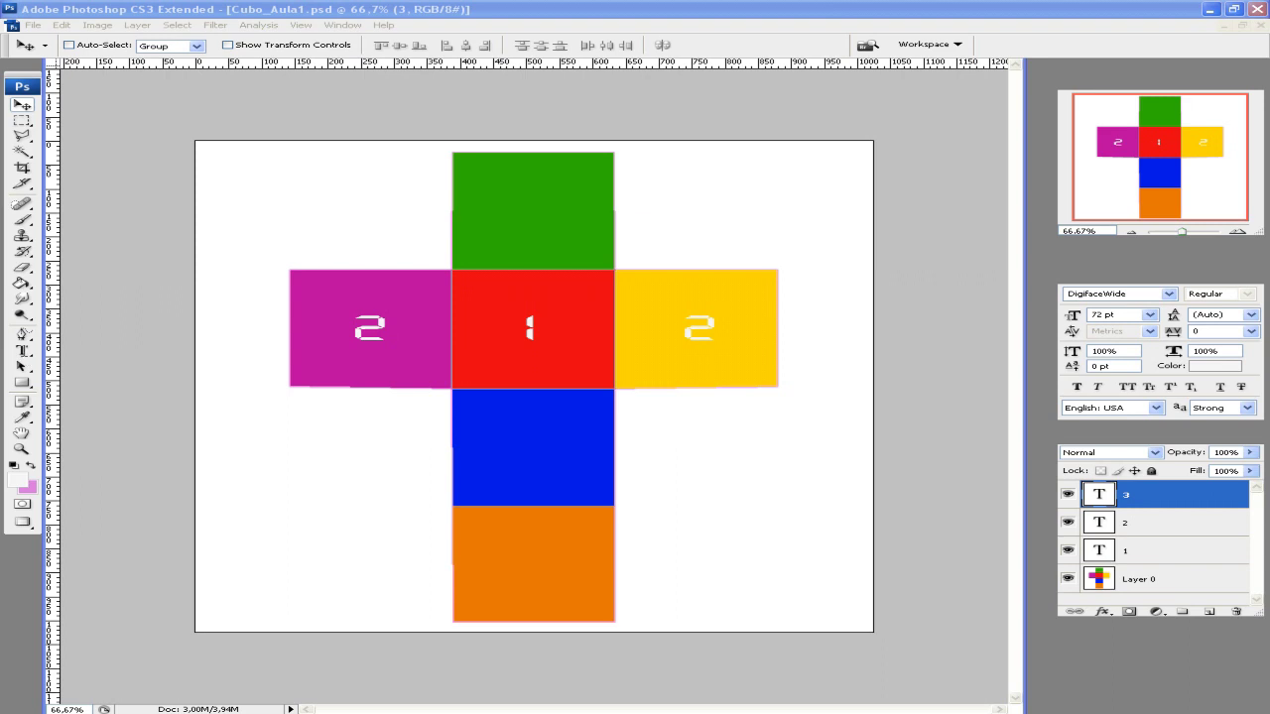
left_click(21, 350)
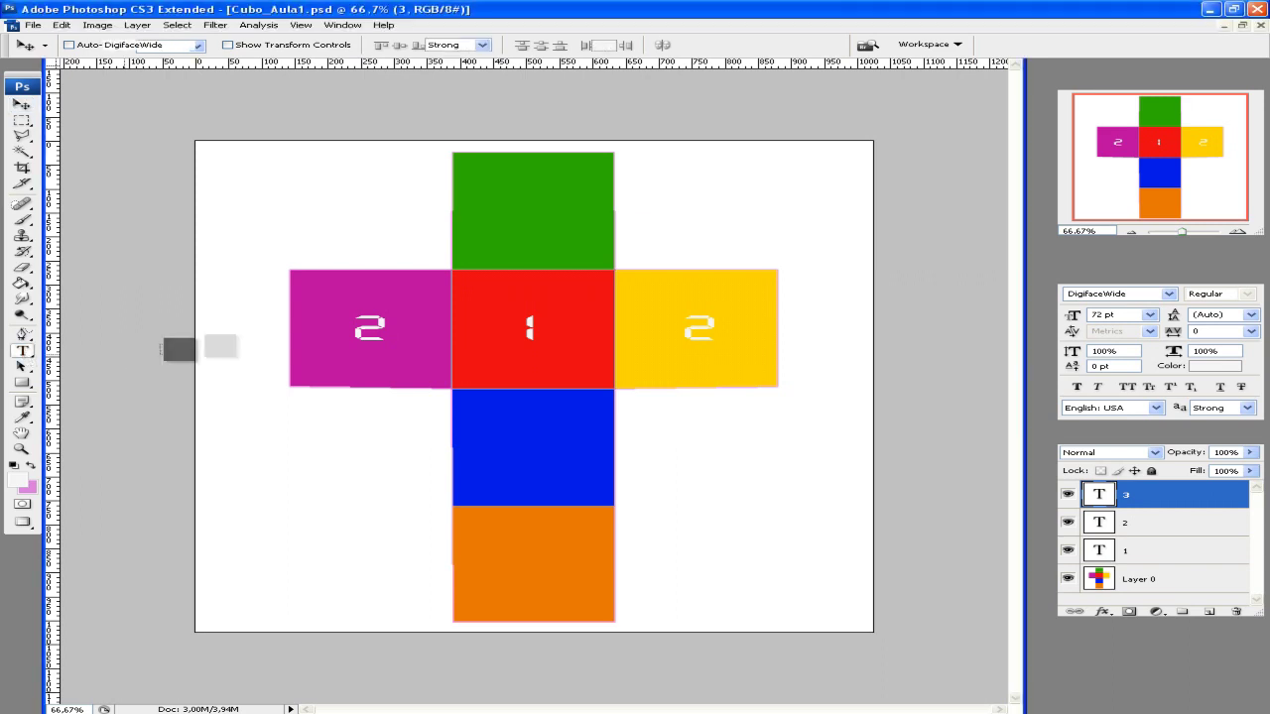
left_click(351, 328)
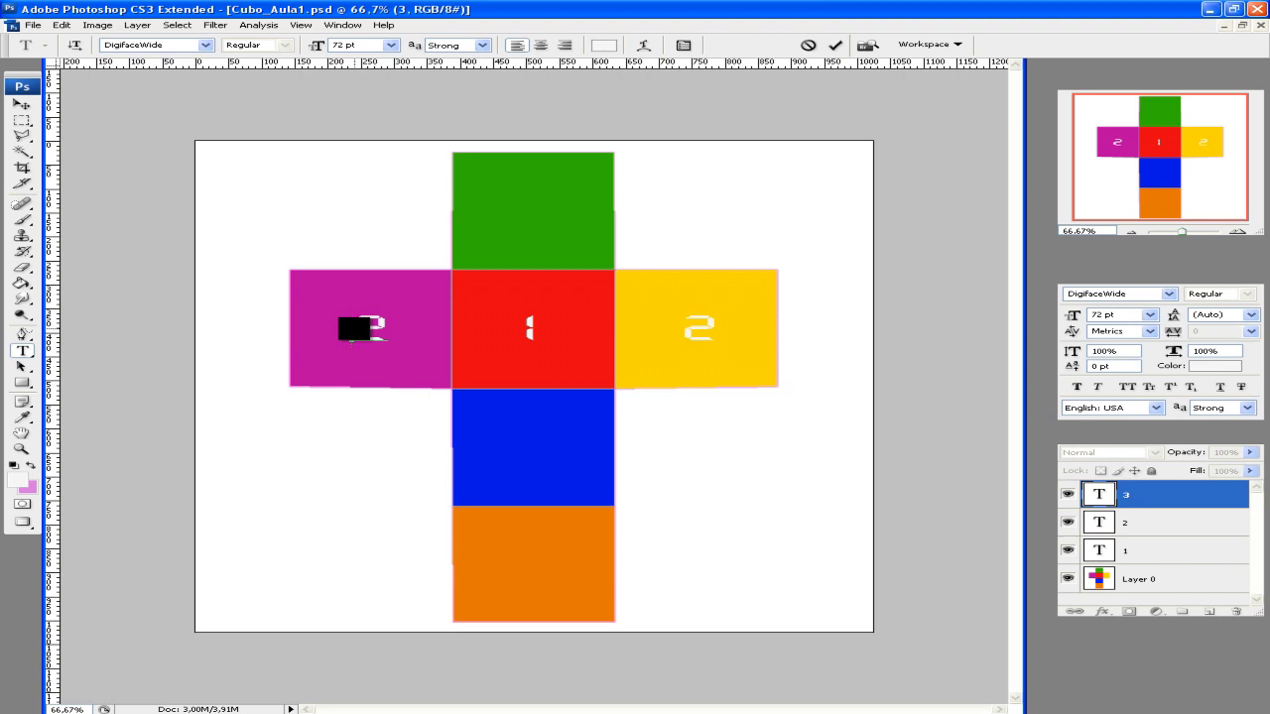
key("BackSpace")
left_click(21, 104)
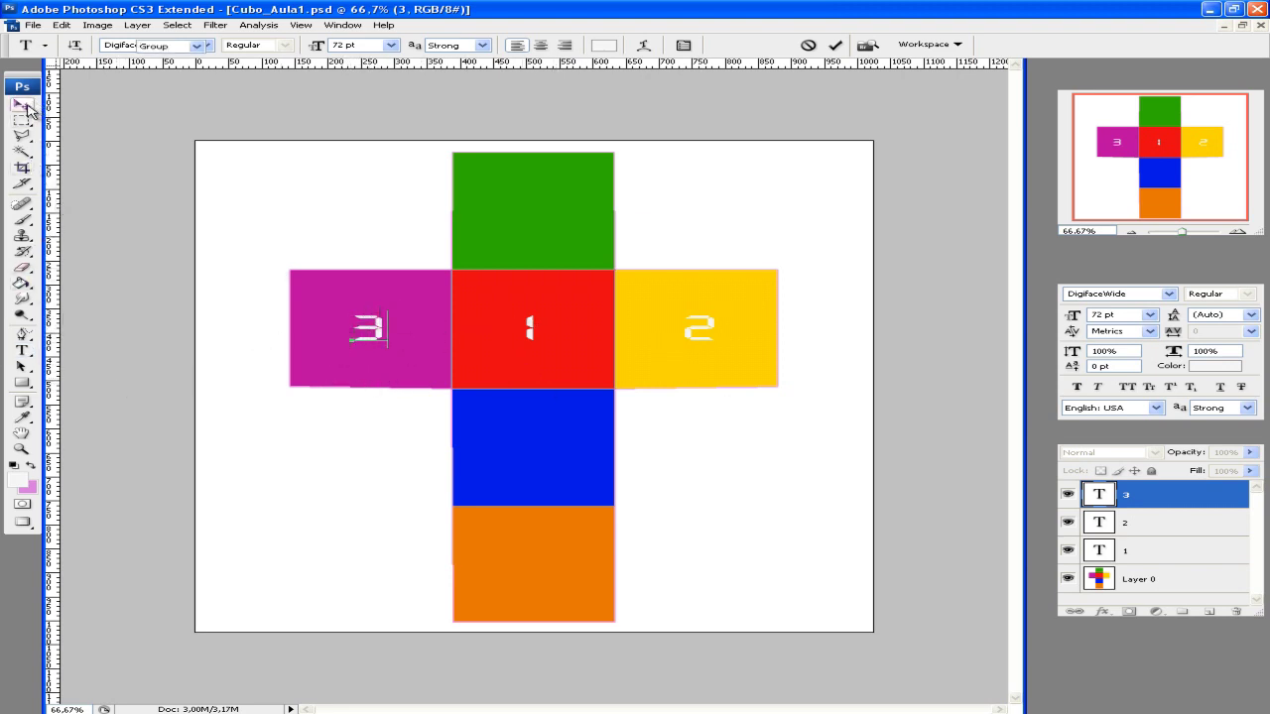
Duplicate layer 3 as a layer named 4, move it onto the blue square, and open the View menu.
right_click(1127, 496)
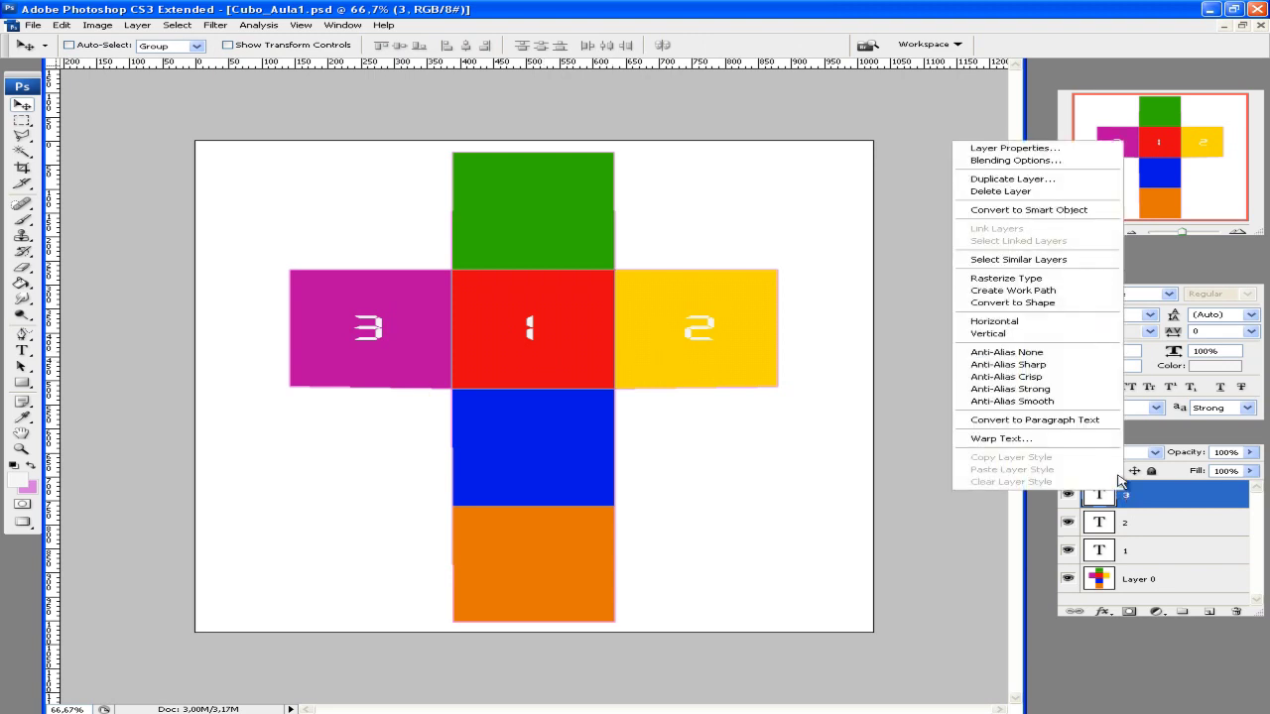
left_click(1040, 179)
left_click(652, 240)
left_click_drag(652, 240, 517, 239)
type("4")
left_click(790, 224)
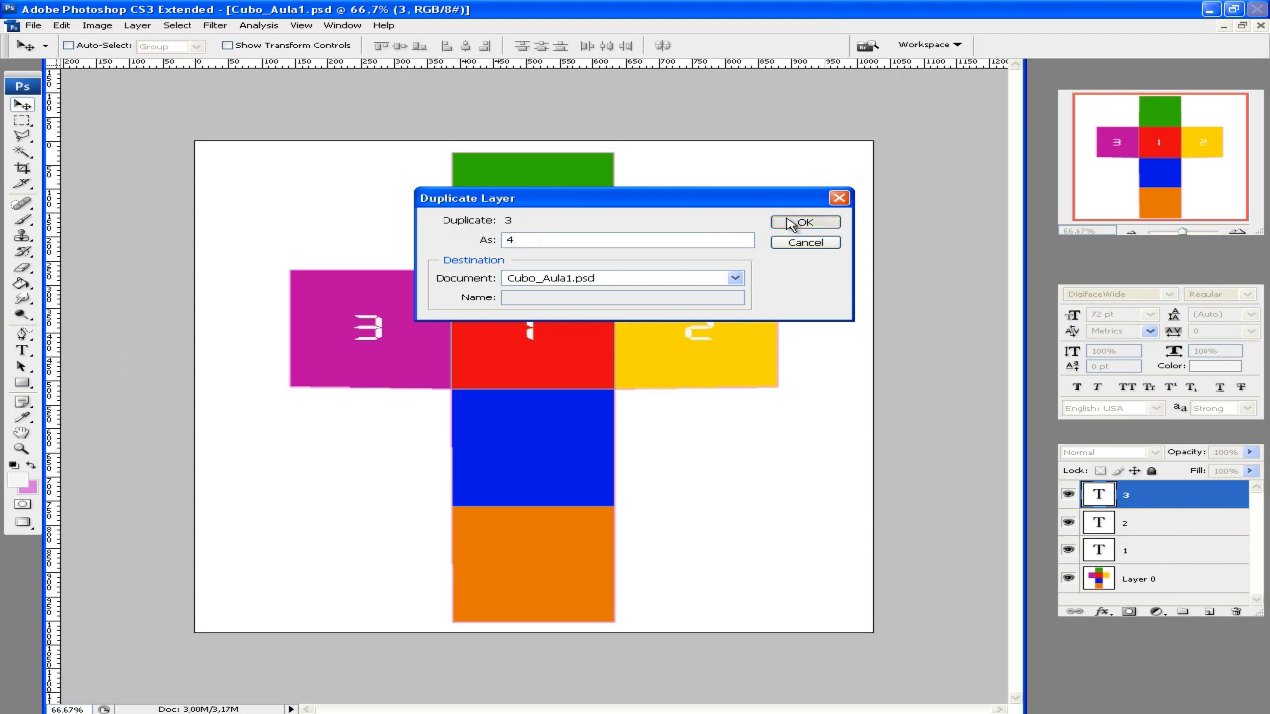
left_click_drag(359, 333, 520, 457)
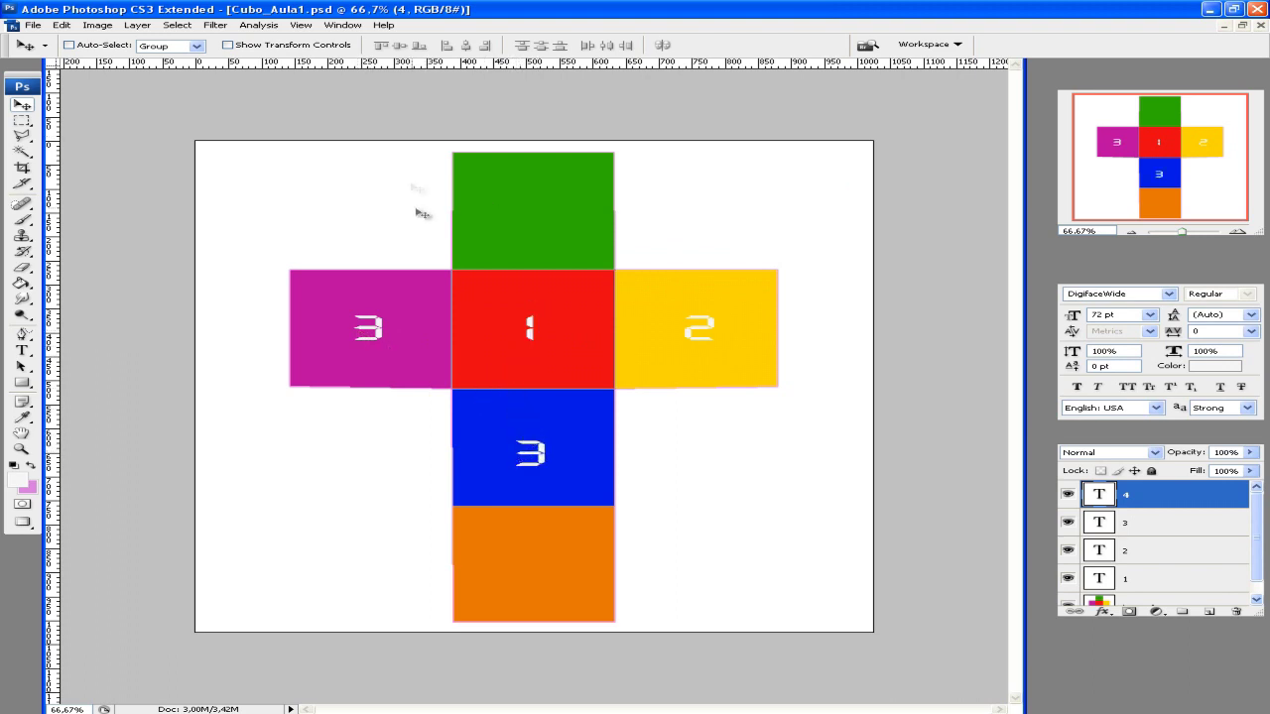
left_click(293, 26)
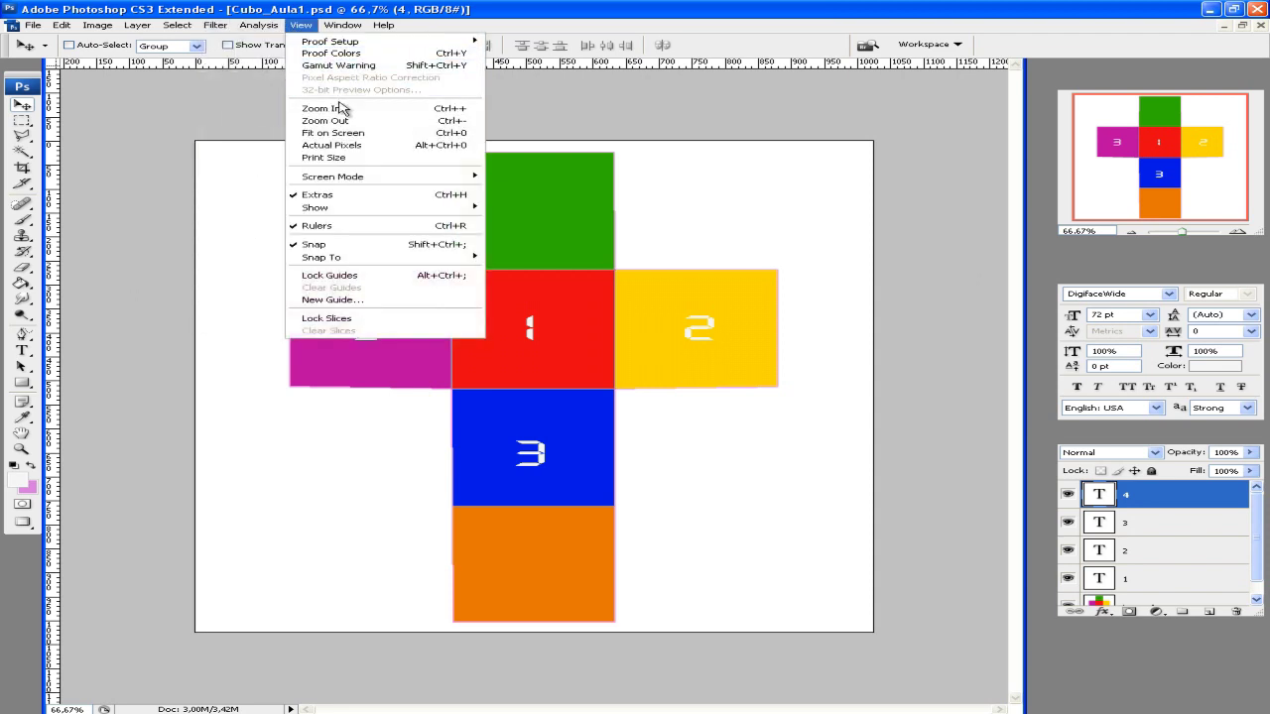
Turn the rulers off and then back on from the View menu.
left_click(356, 230)
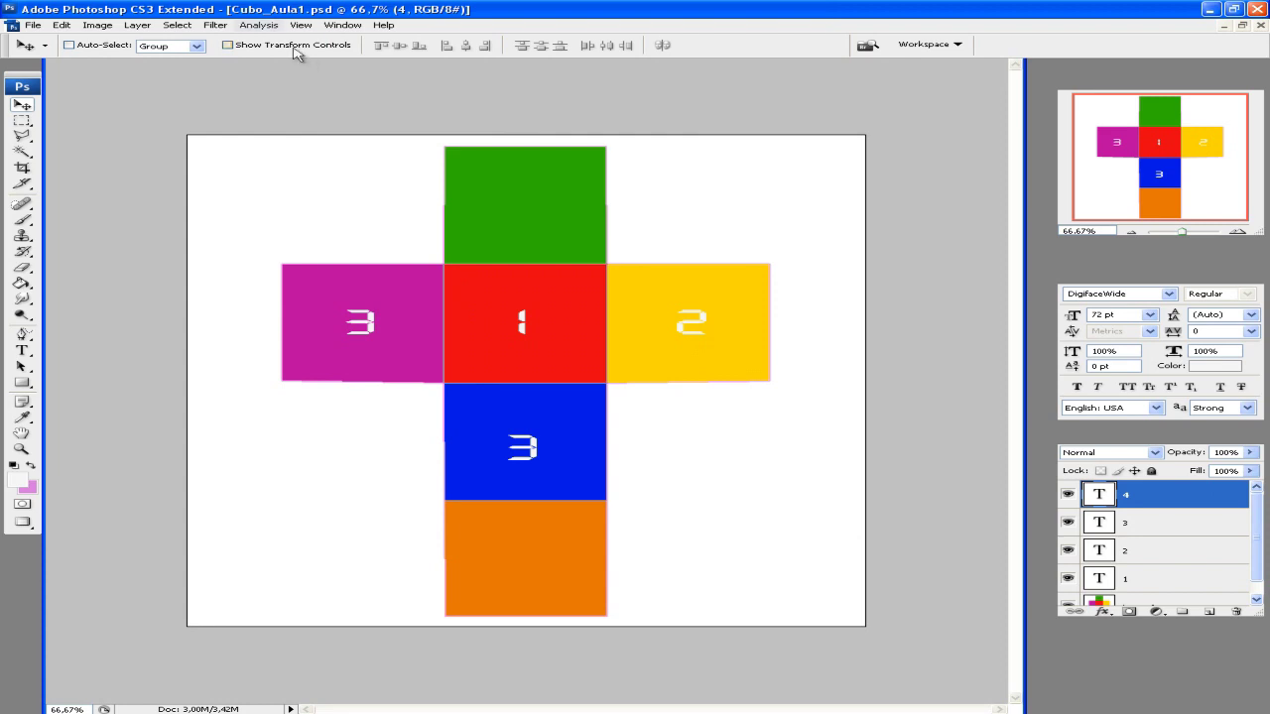
left_click(257, 25)
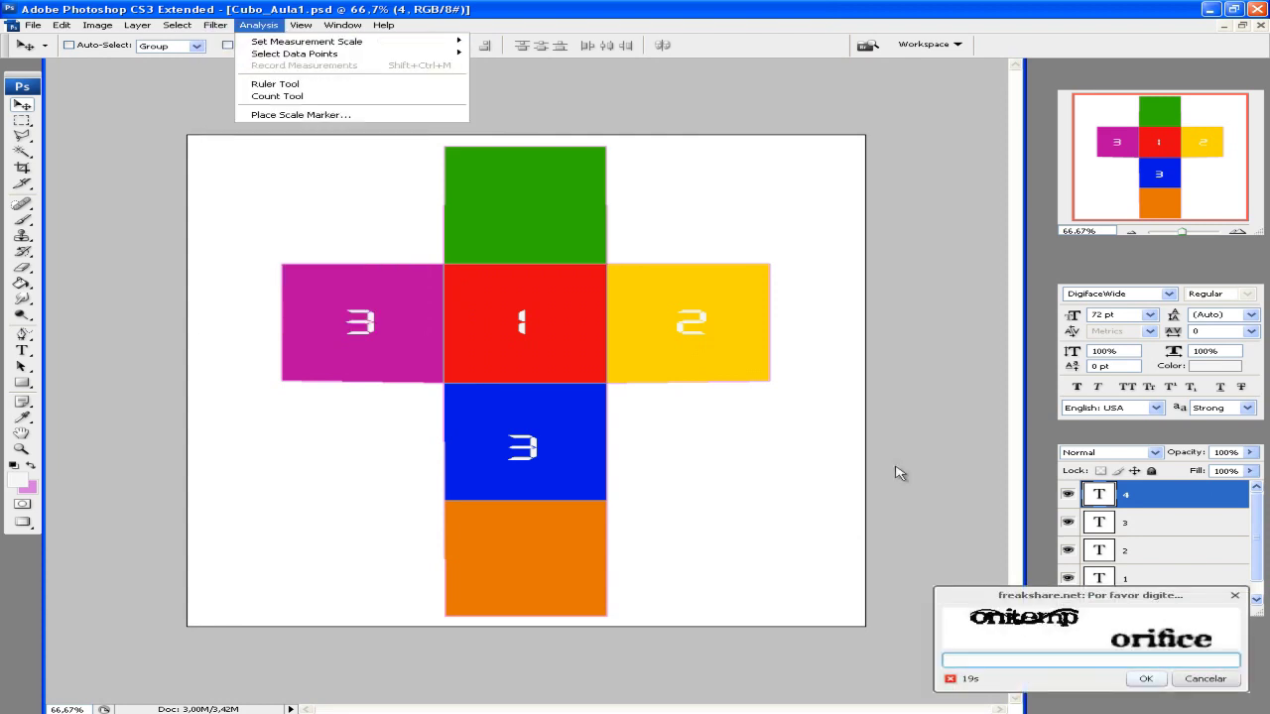
left_click(1205, 681)
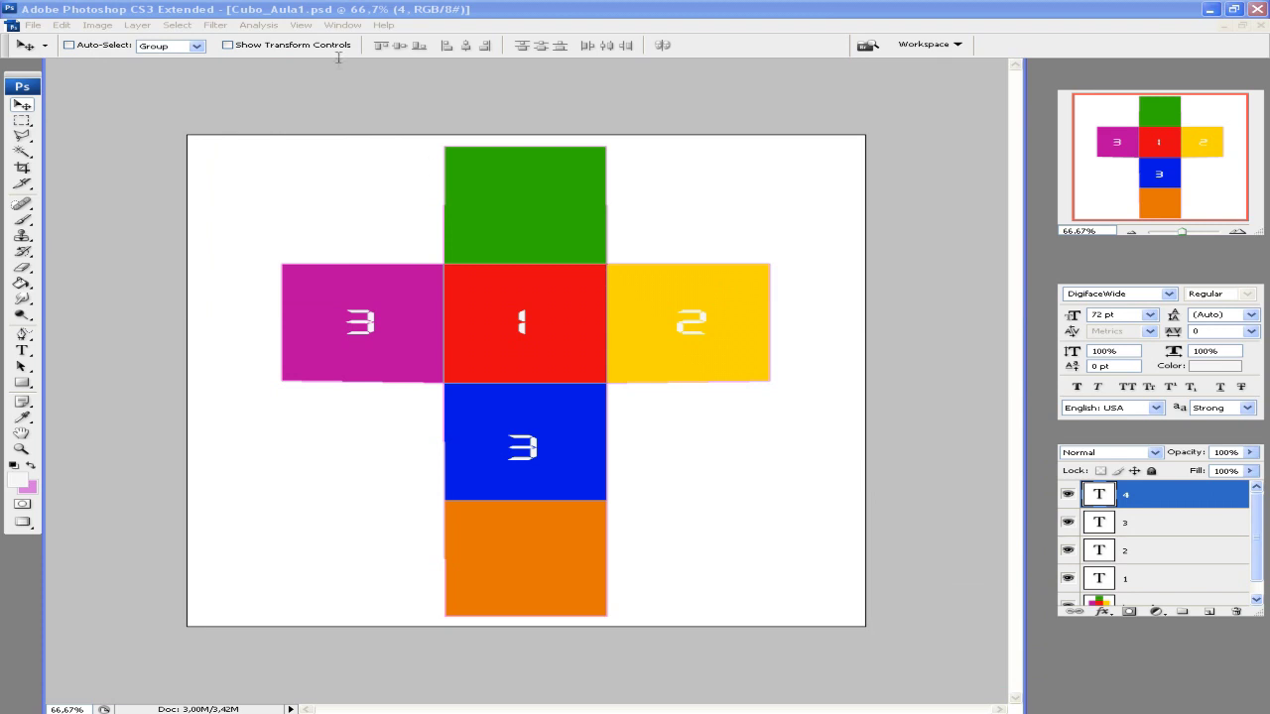
left_click(302, 28)
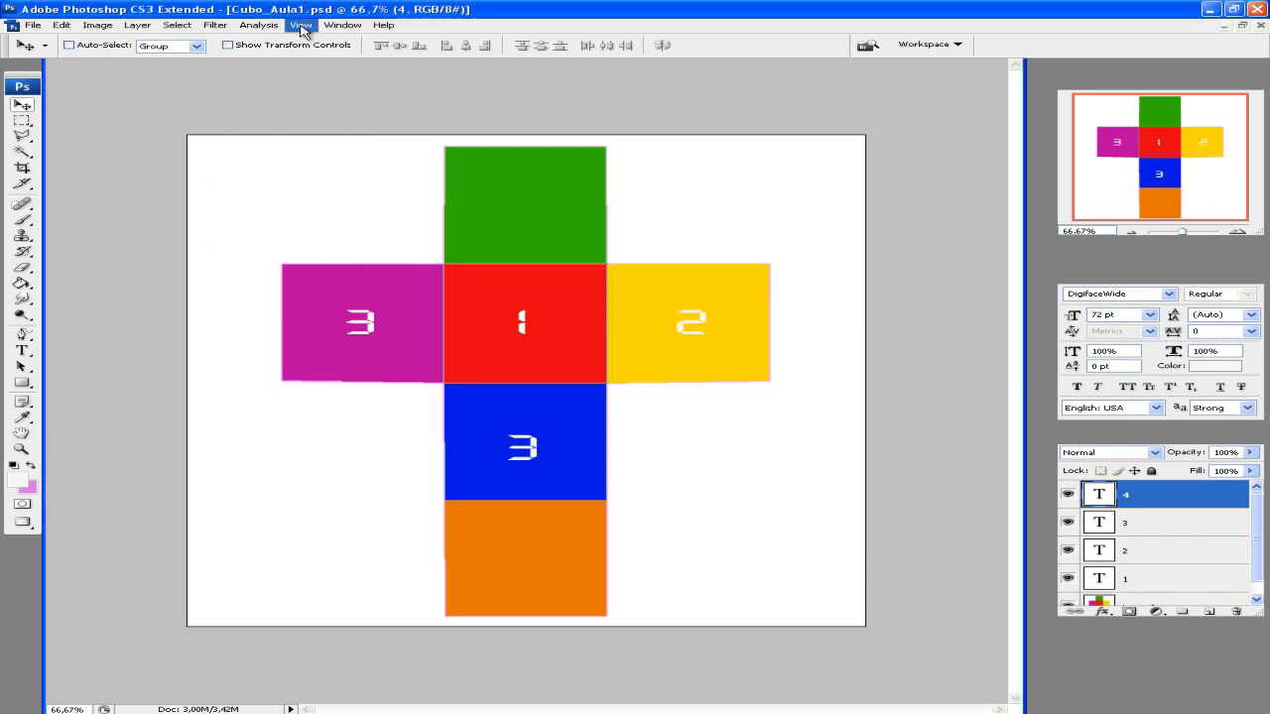
left_click(301, 28)
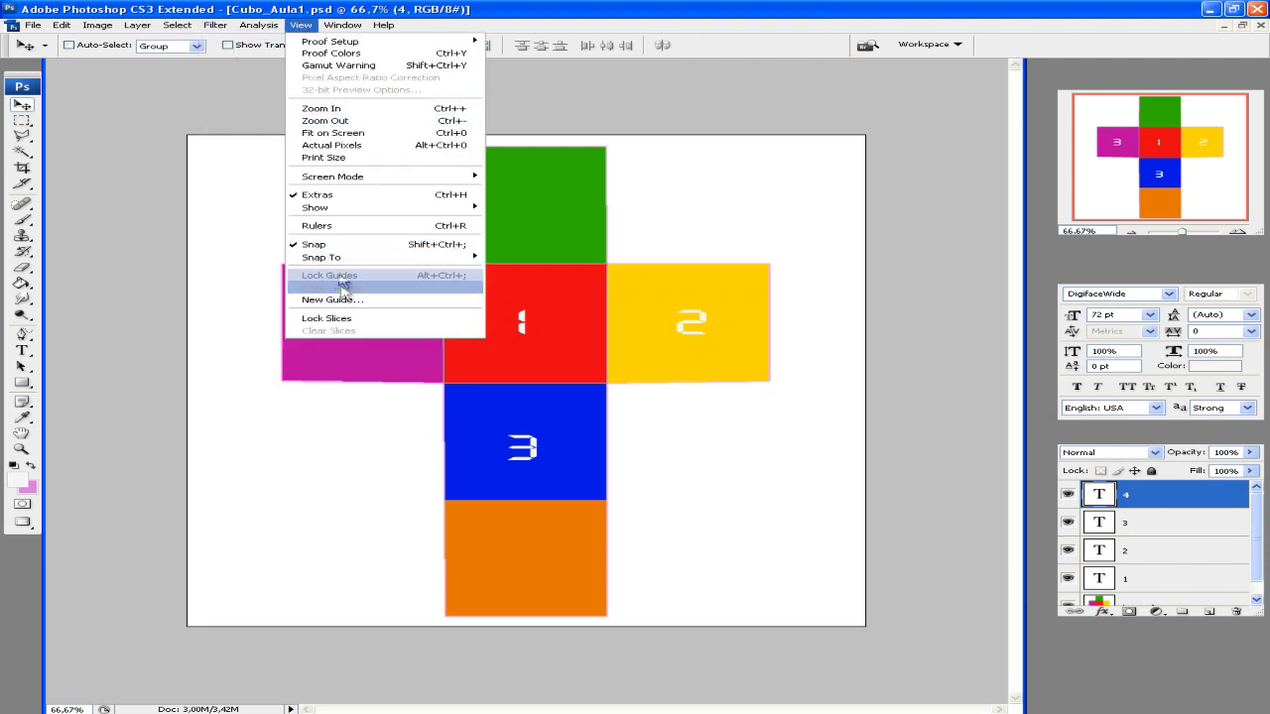
left_click(330, 228)
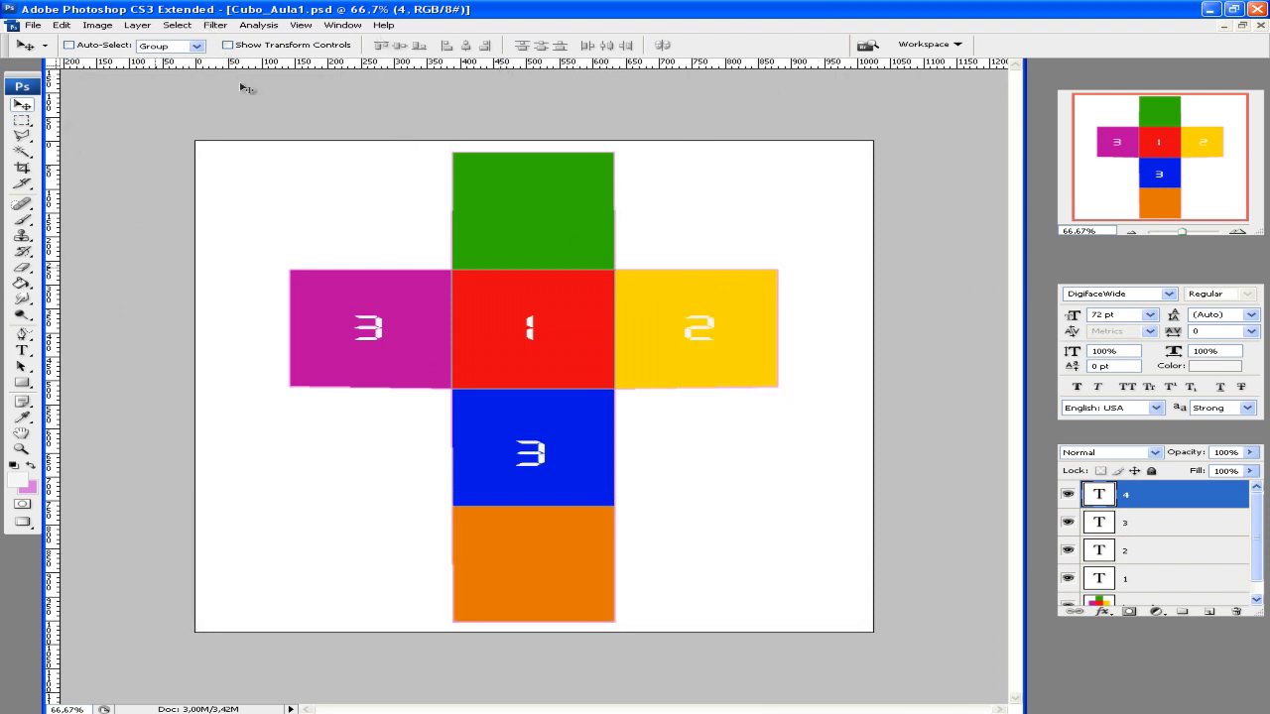
Enable Smart Guides and centre the copied 3 on the blue square.
left_click(301, 25)
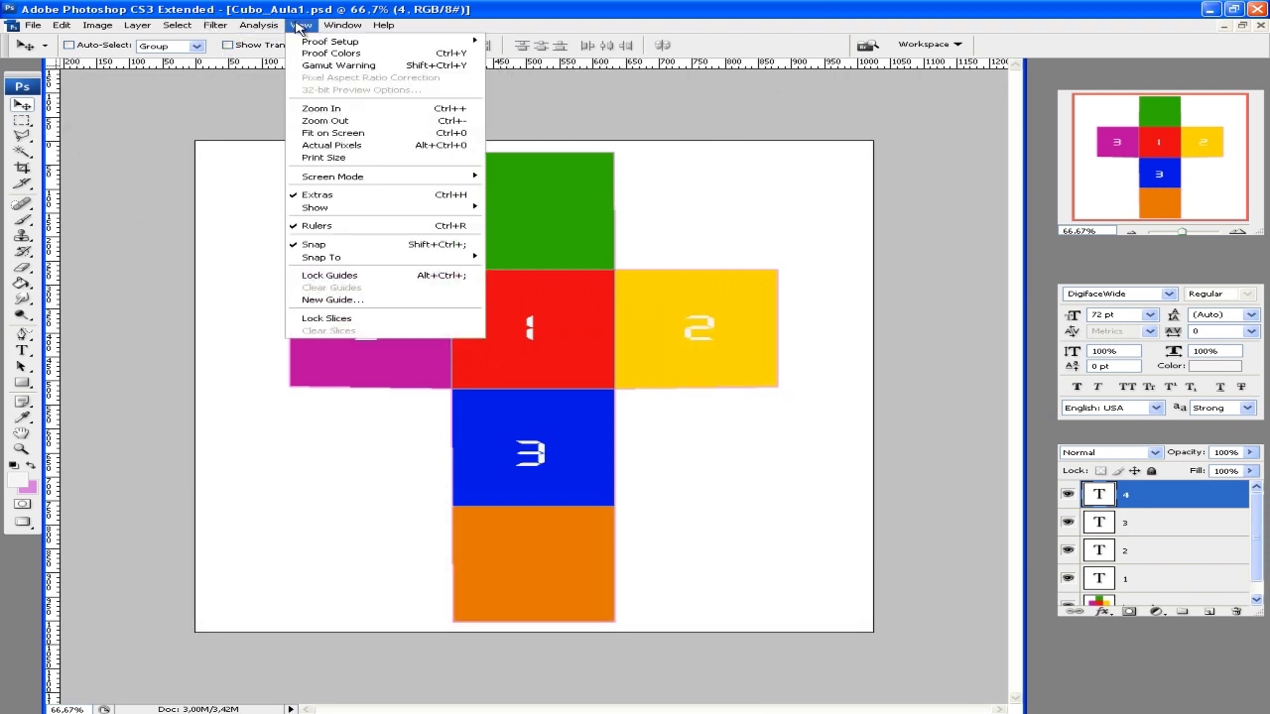
mouse_move(337, 208)
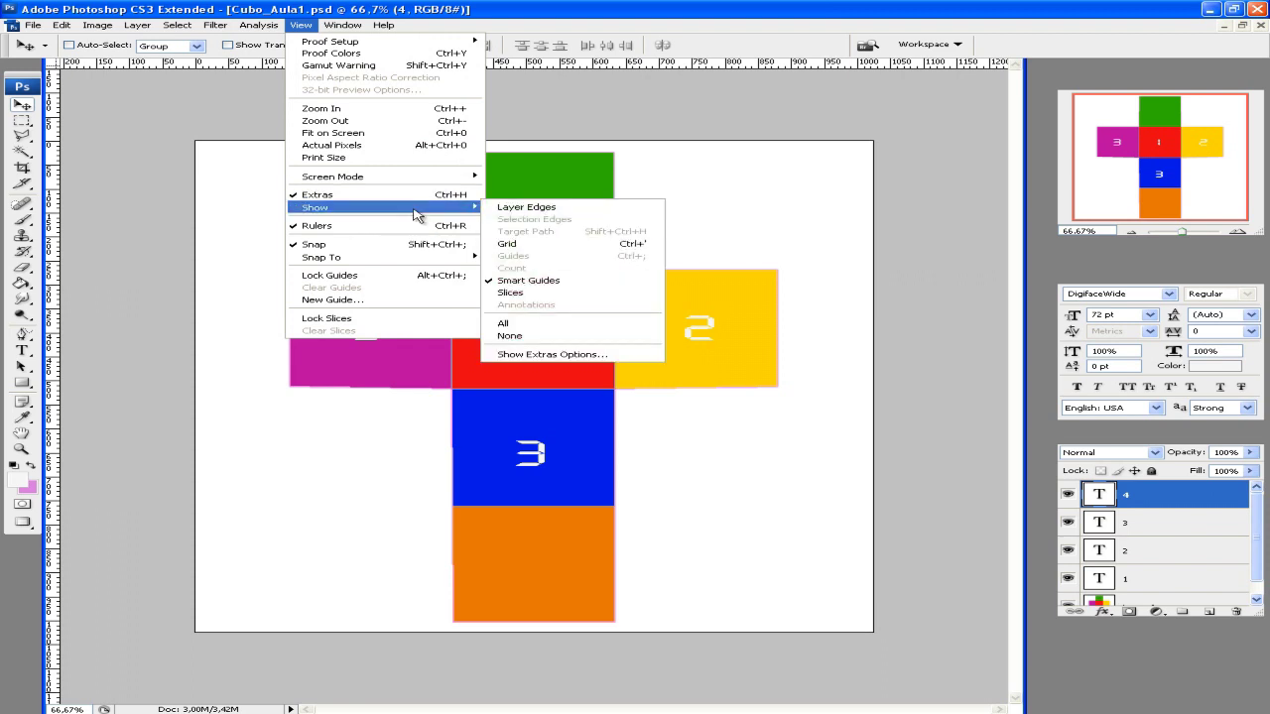
left_click(536, 281)
left_click_drag(496, 442, 528, 446)
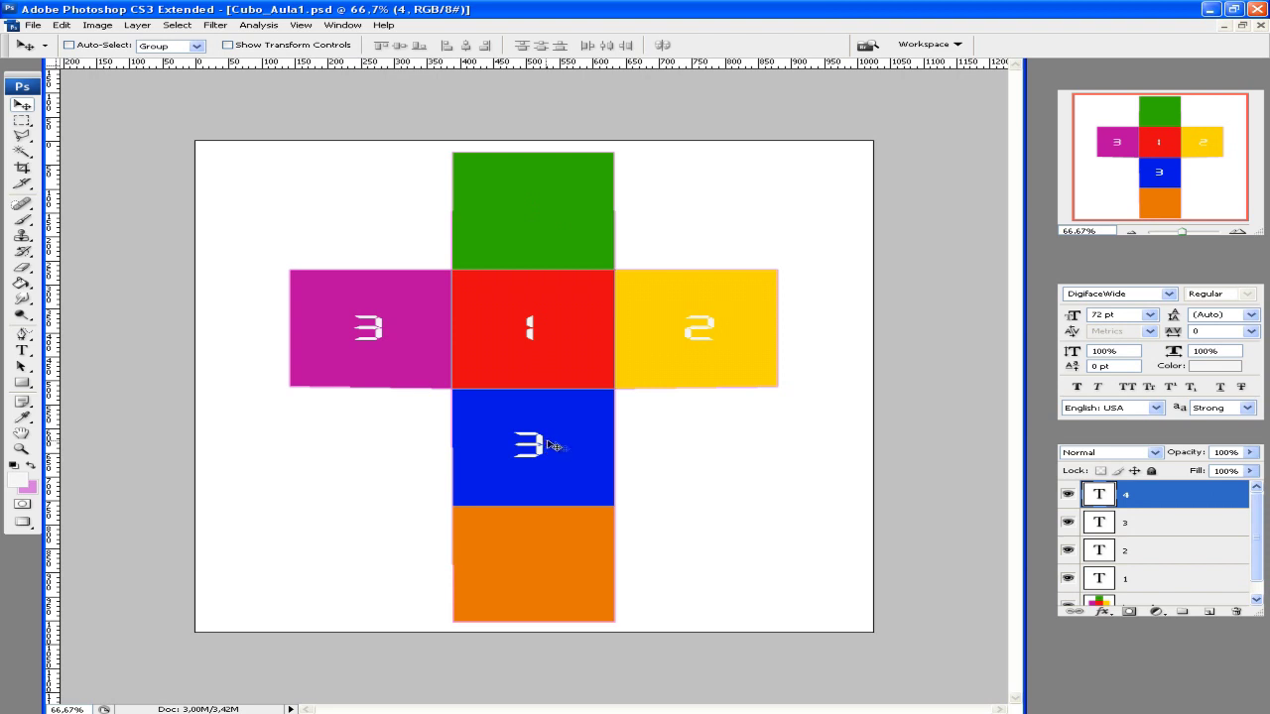
left_click(301, 25)
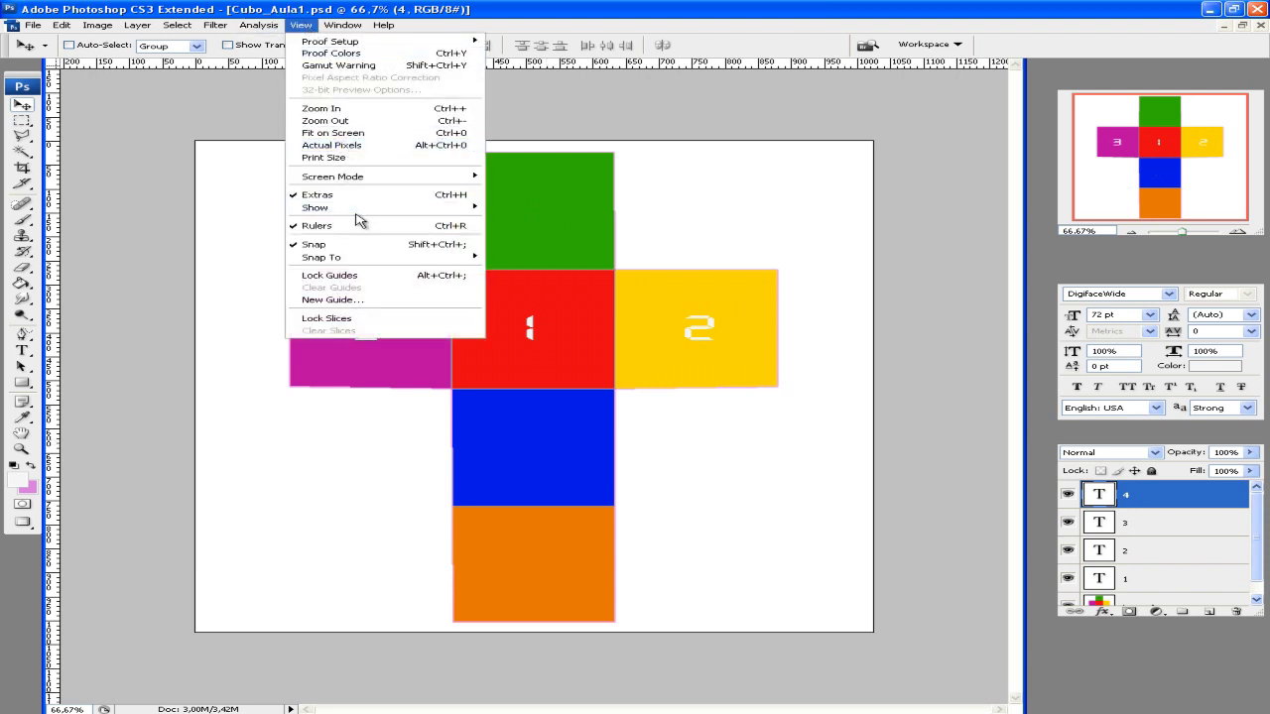
mouse_move(315, 208)
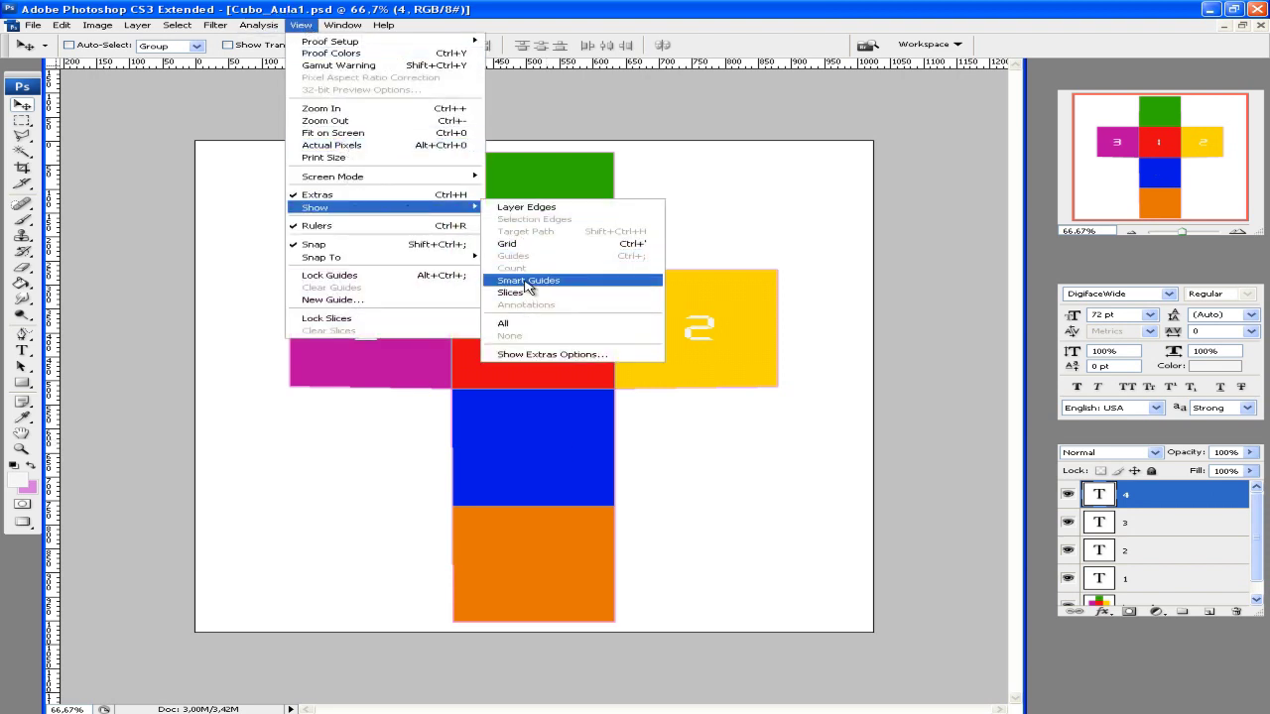
left_click(526, 282)
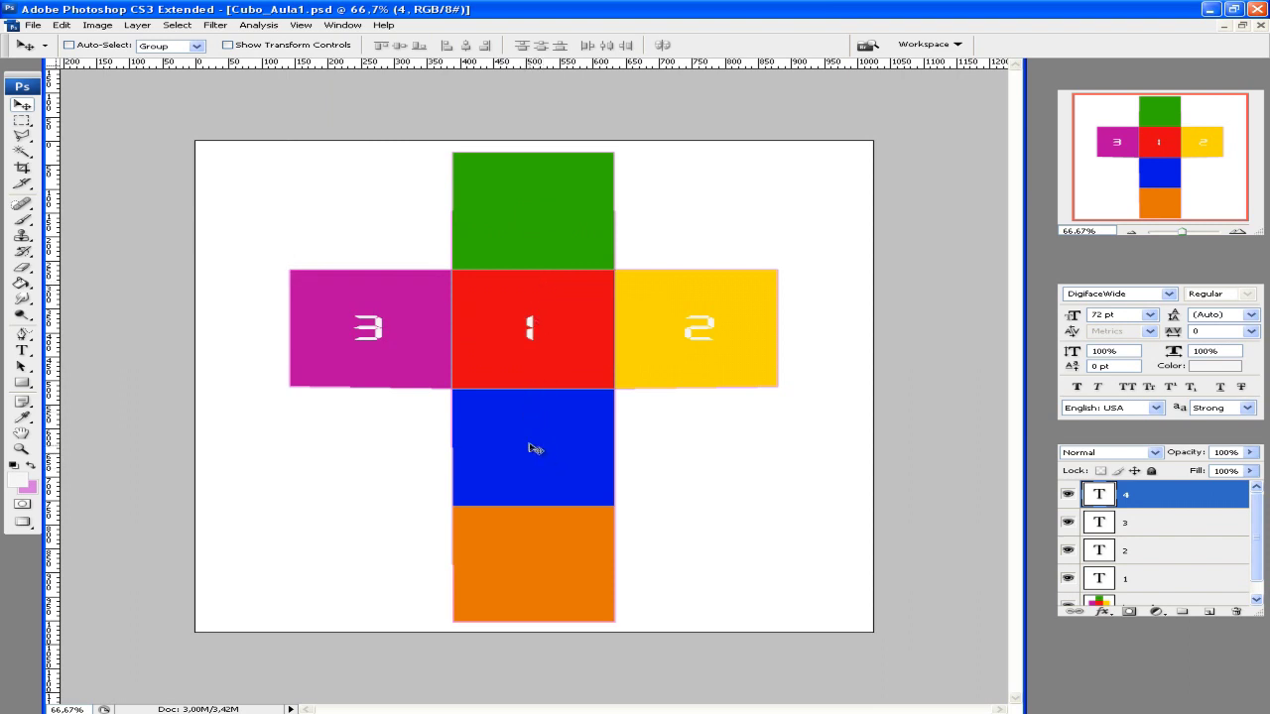
left_click_drag(376, 338, 532, 455)
Replace the 3 on the blue square with a 4 and commit the text.
left_click(22, 351)
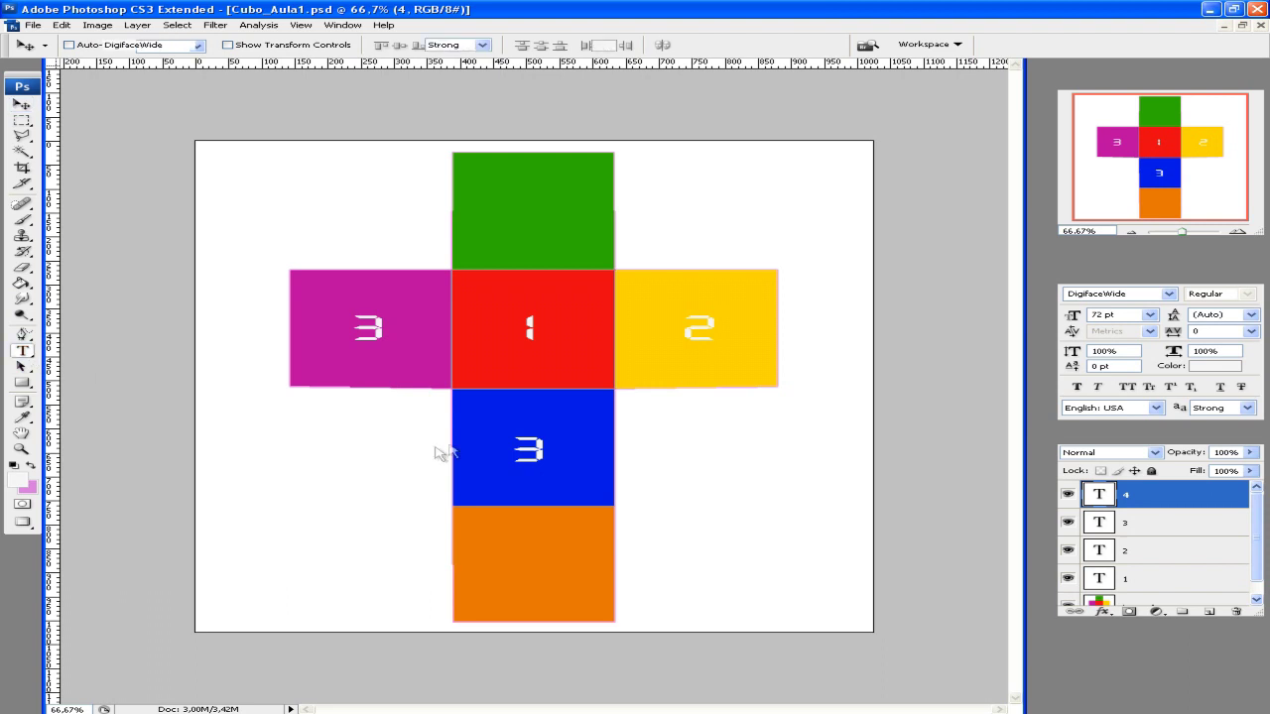
double_click(511, 450)
key("ctrl+a")
key("BackSpace")
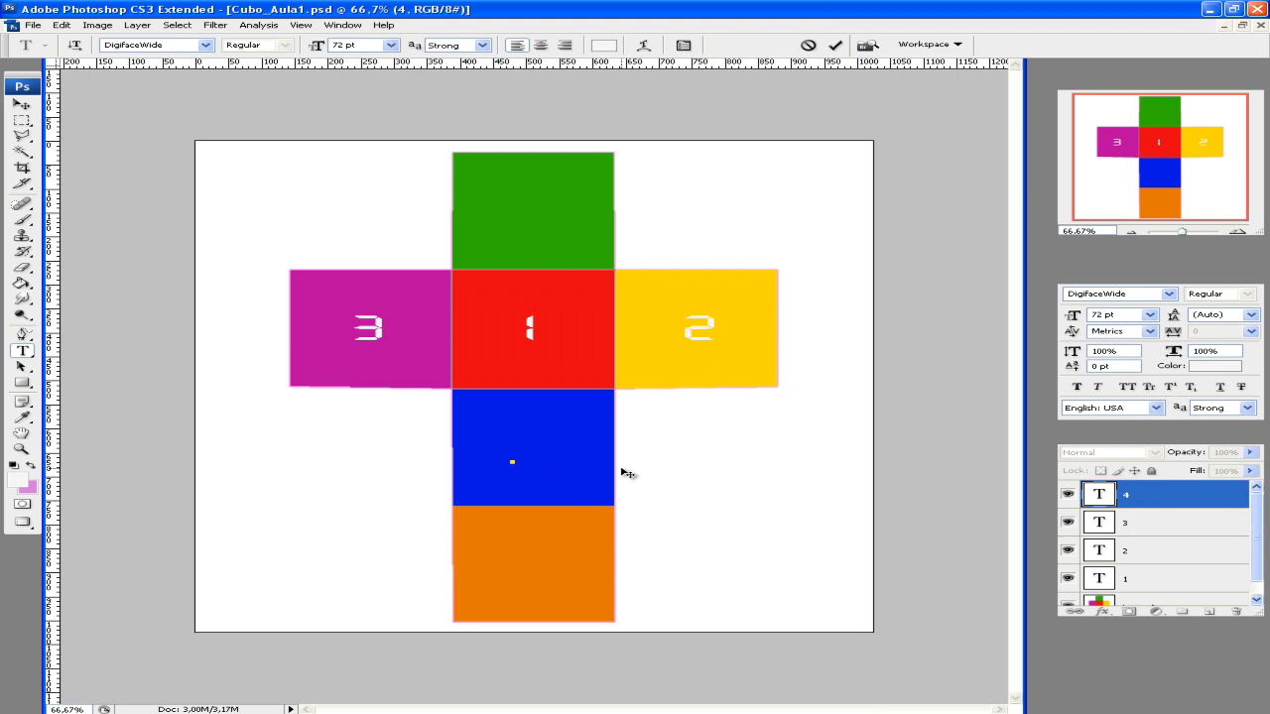
type("4")
double_click(546, 446)
key("ctrl+Return")
Duplicate layer 4 as a layer named 4 and move it onto the orange square.
left_click(22, 104)
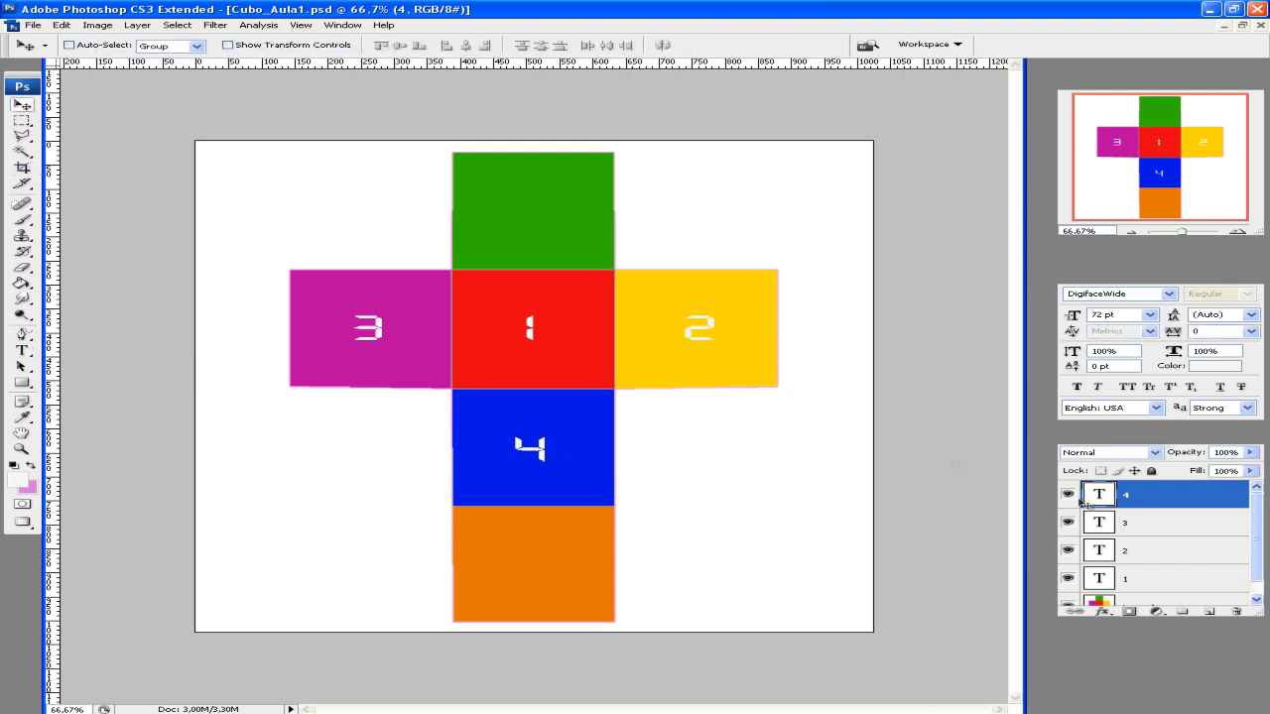
right_click(1184, 503)
left_click(1061, 185)
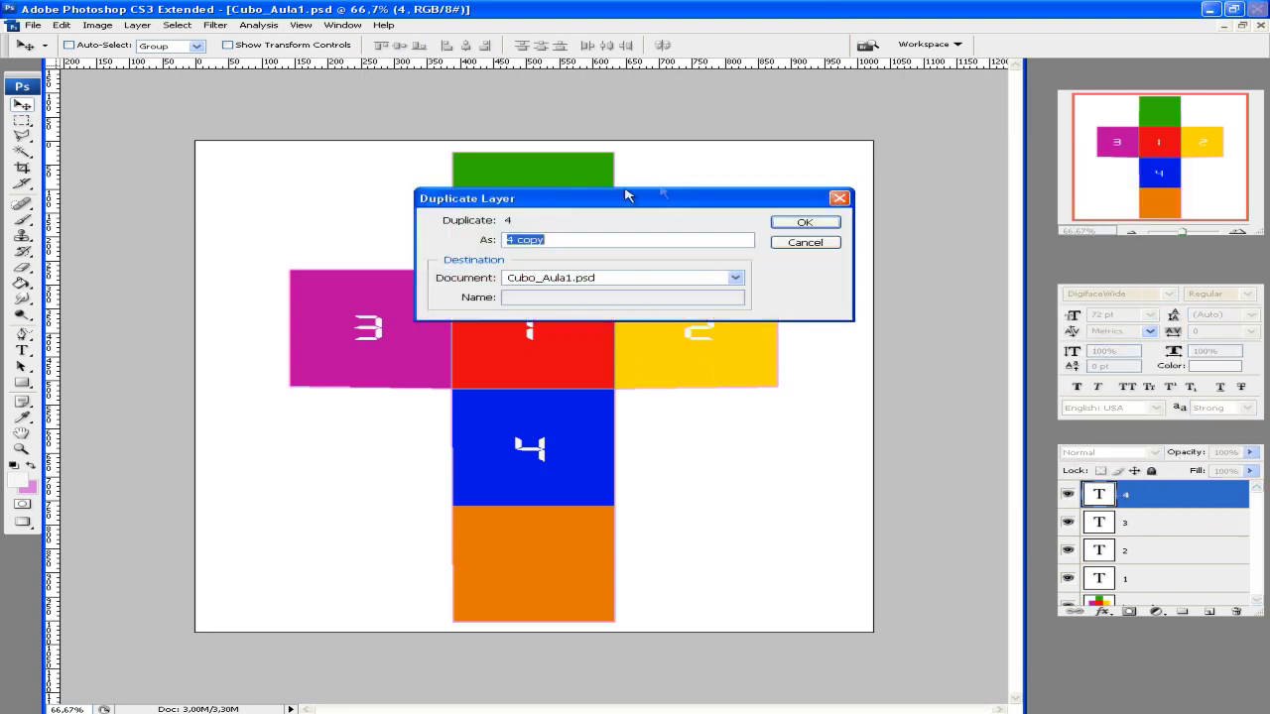
left_click(663, 239)
left_click_drag(661, 239, 449, 227)
type("4")
left_click(804, 222)
left_click_drag(531, 531, 532, 560)
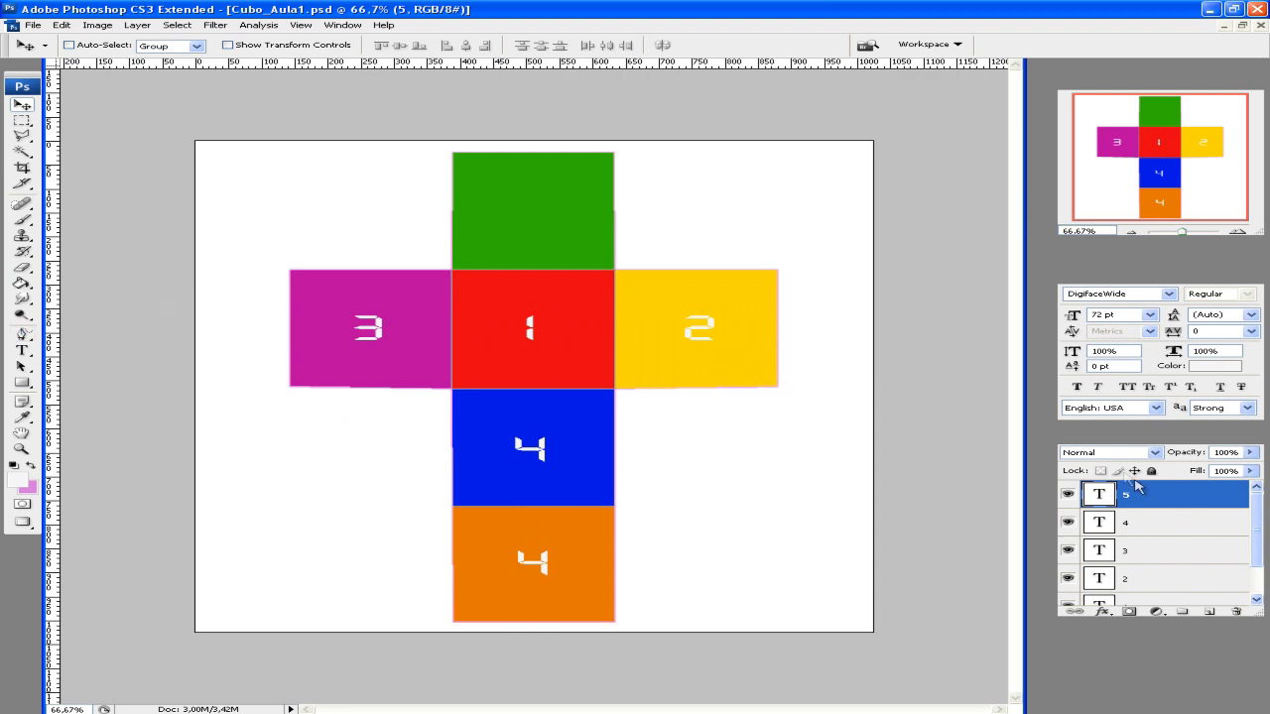
Retype the numeral on the orange square as 5 and commit it.
left_click(28, 351)
double_click(532, 560)
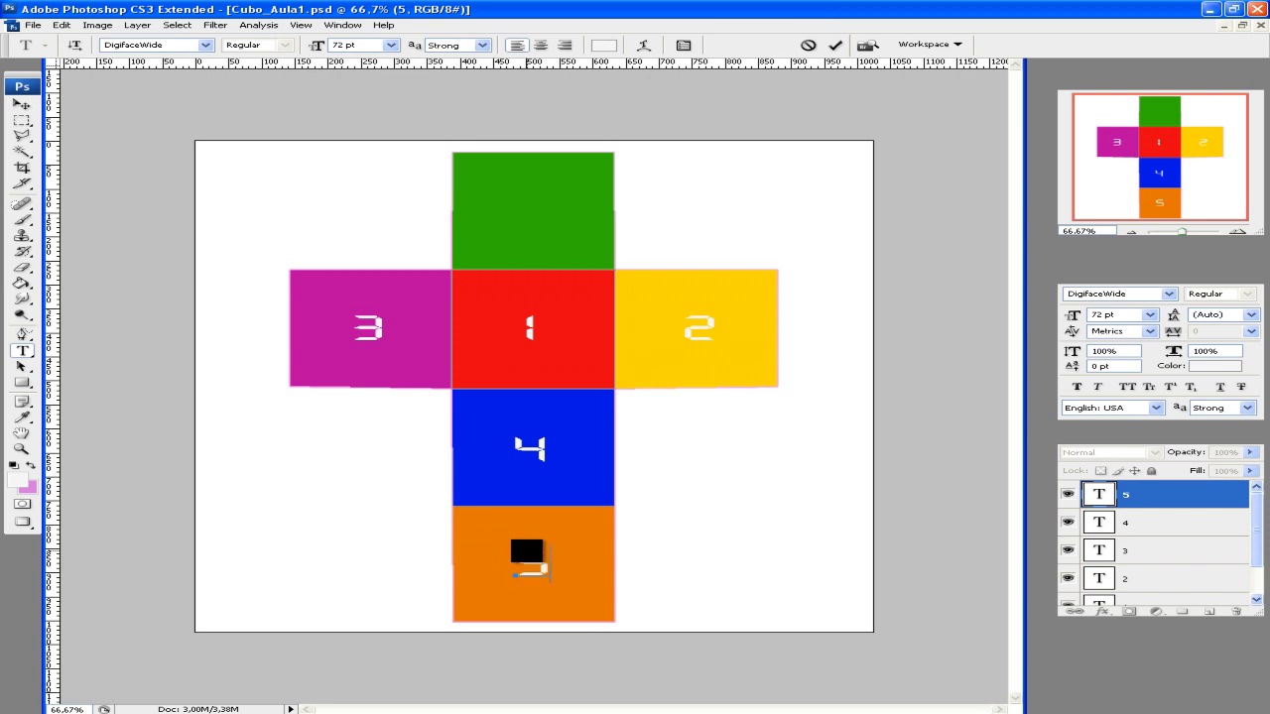
type("5")
left_click(22, 104)
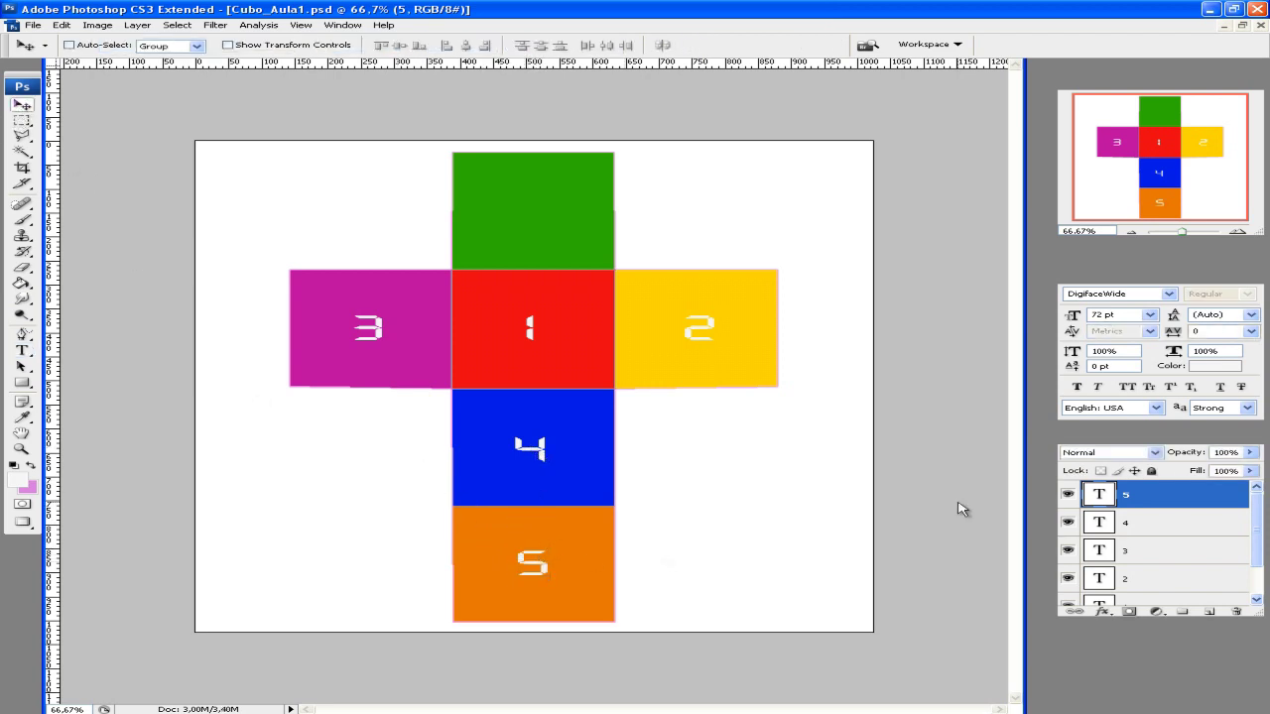
Duplicate layer 5 as a layer named 6 and move it onto the green square.
right_click(1161, 498)
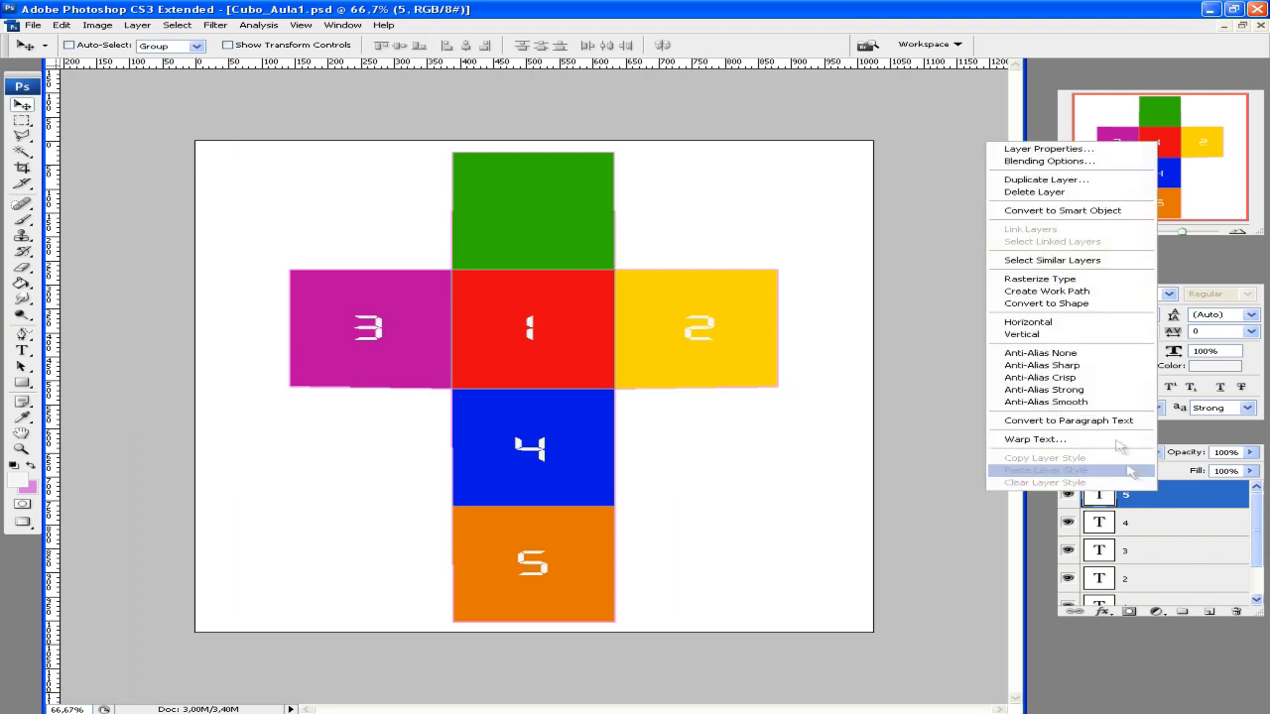
left_click(1040, 180)
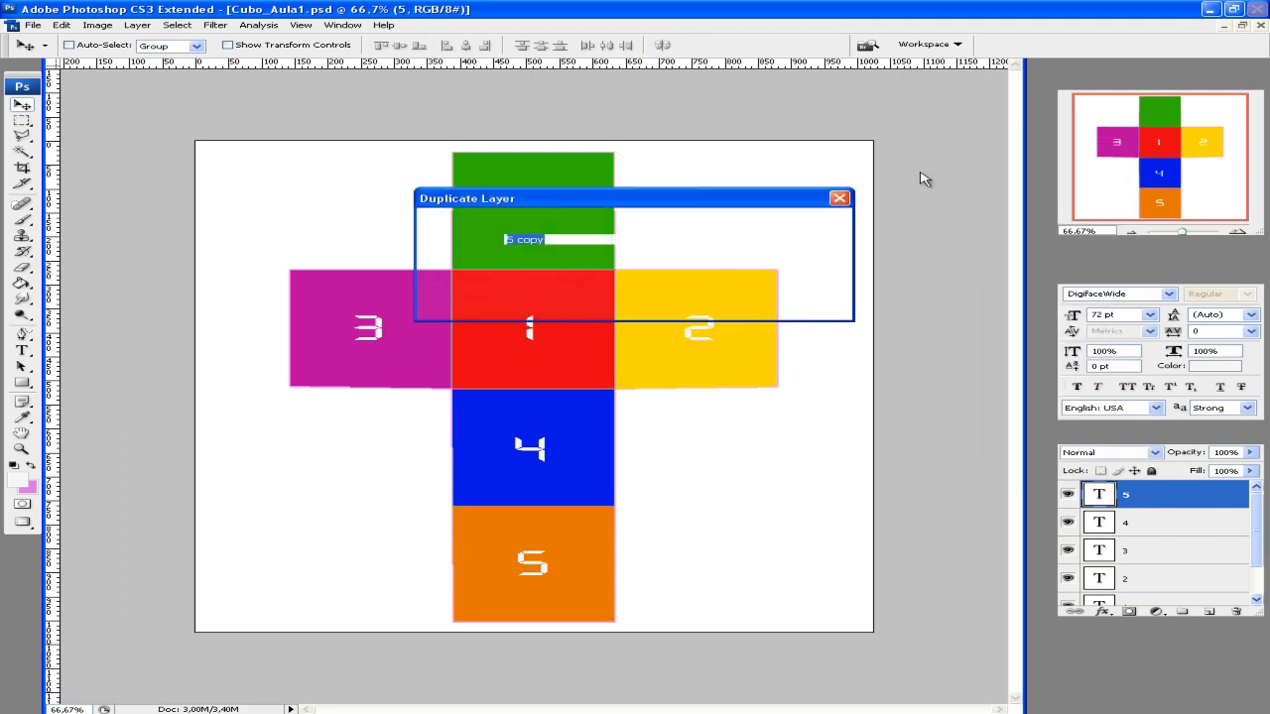
left_click_drag(629, 239, 494, 241)
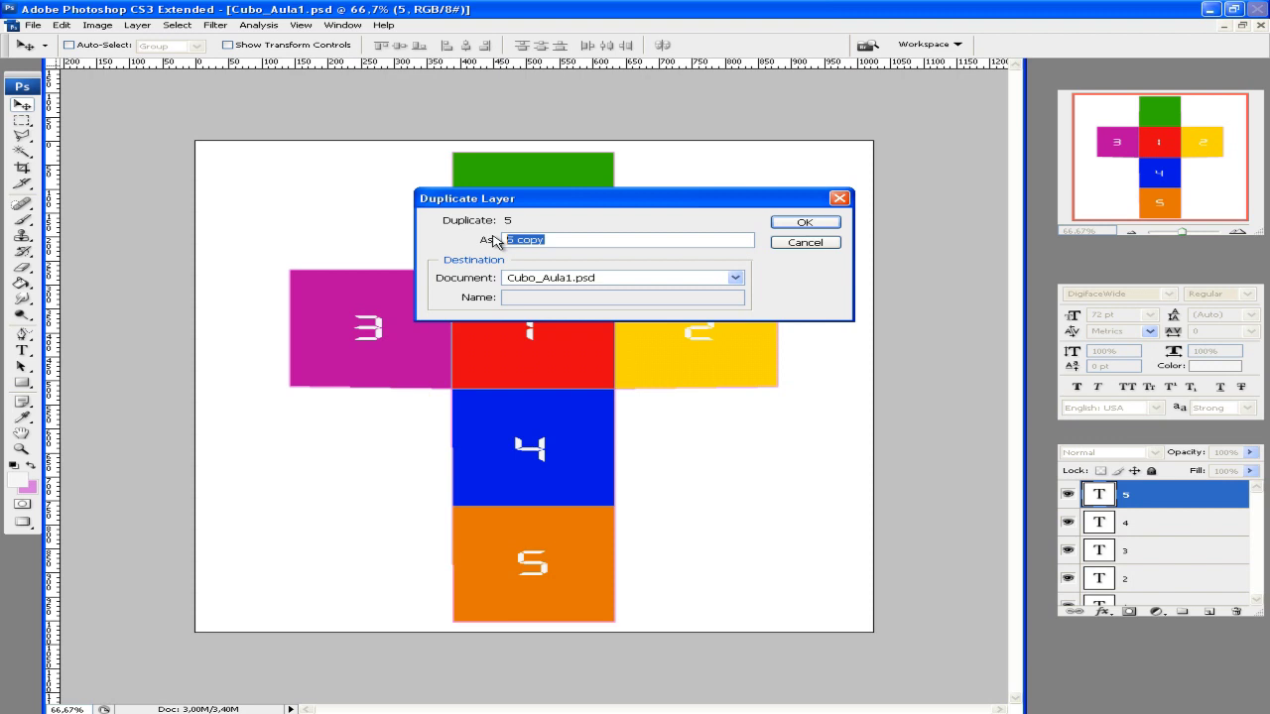
type("6")
left_click(805, 223)
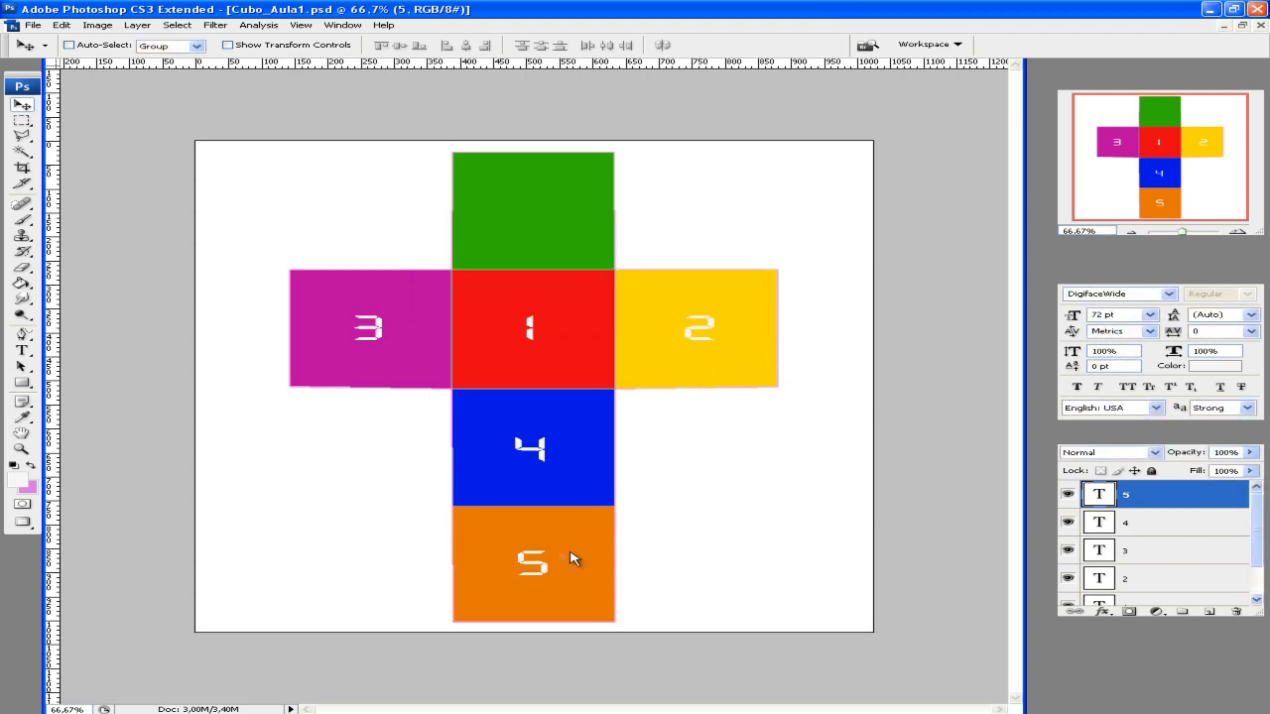
left_click_drag(533, 569, 532, 215)
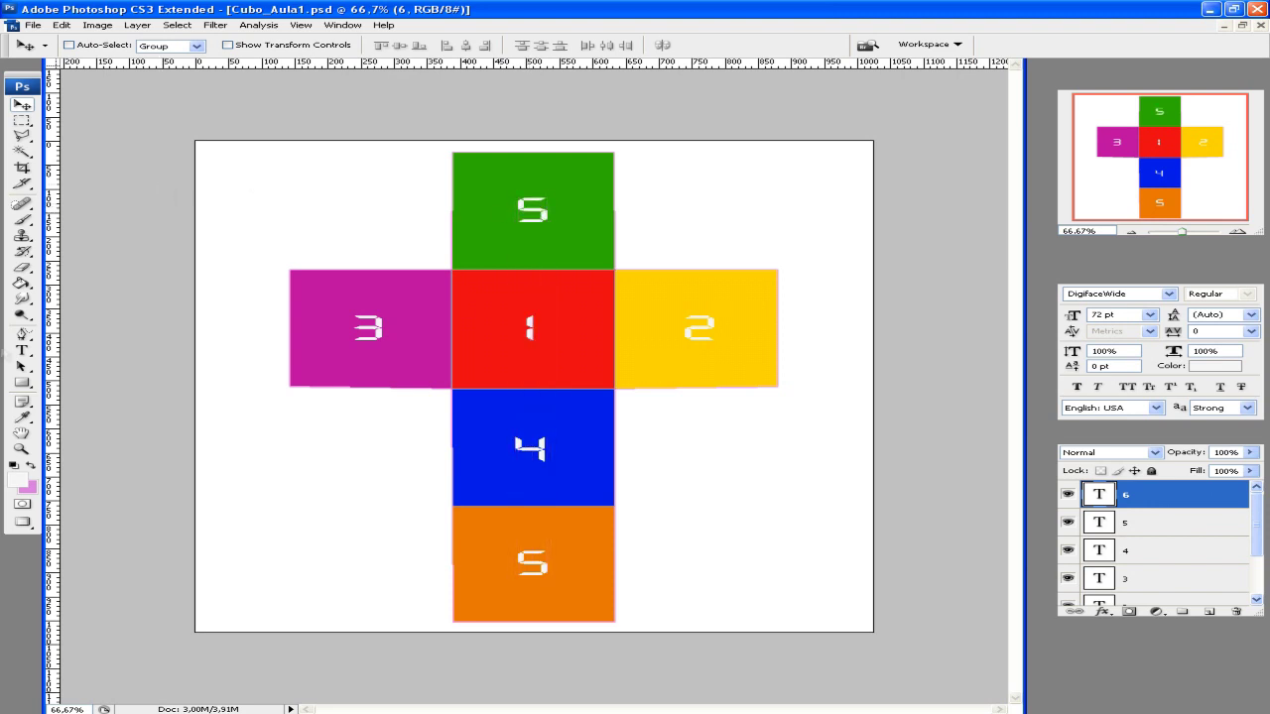
Change the digit on the green square to 6 and commit the edit.
left_click(22, 350)
double_click(539, 208)
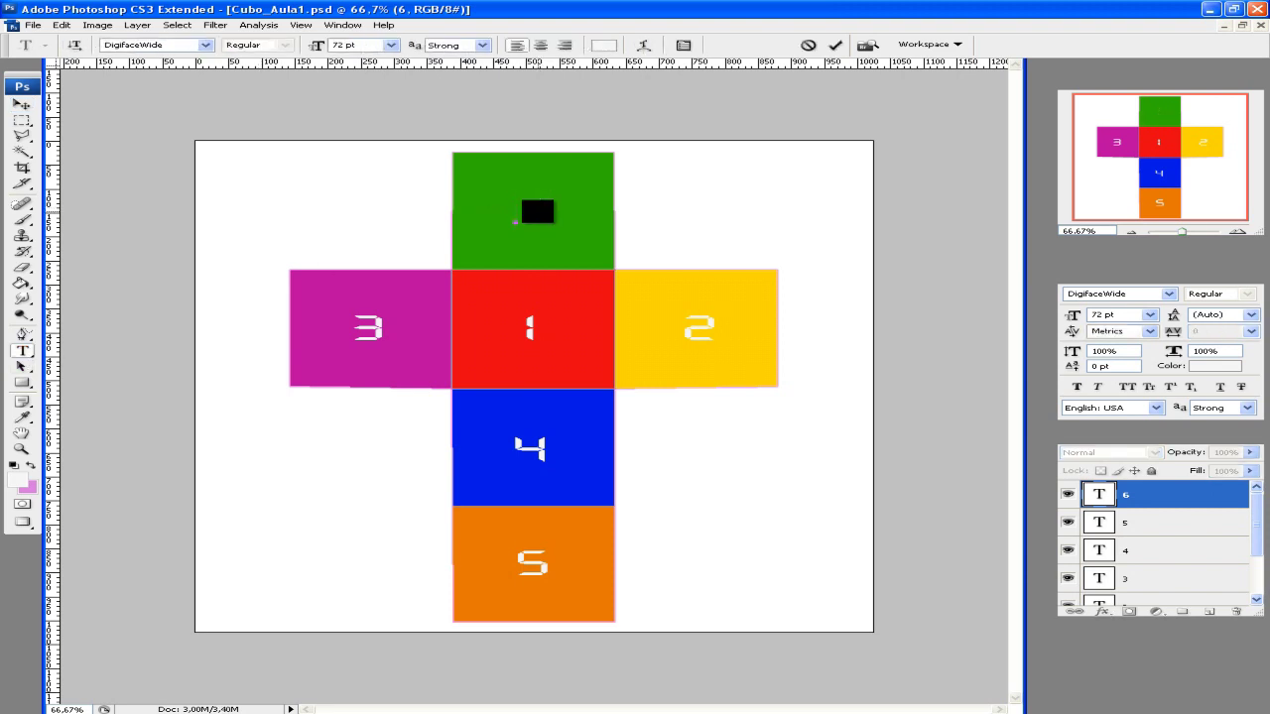
type("6")
key("ctrl+Return")
left_click(22, 103)
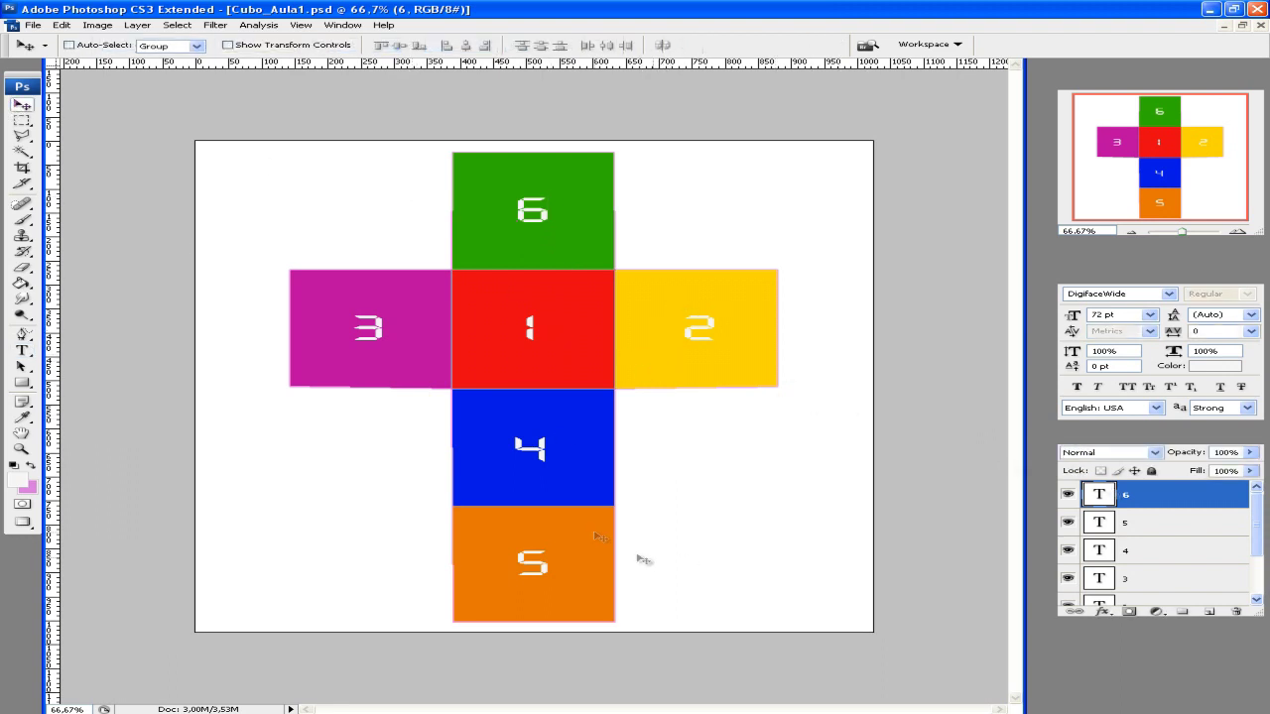
left_click_drag(1256, 515, 1262, 570)
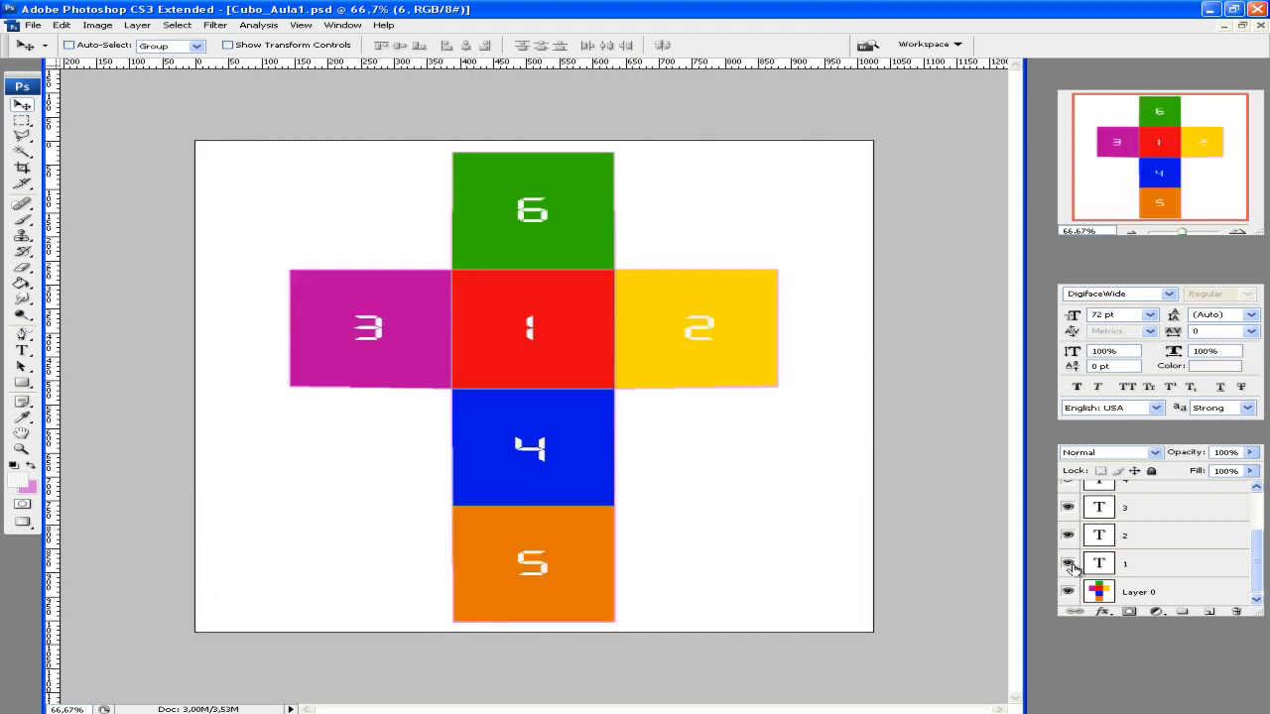
Toggle the number layers' visibility to check the 1, 2, 3 and 6 faces.
left_click(1068, 564)
left_click(1069, 535)
left_click(1069, 510)
left_click(1070, 510)
scroll(1151, 519, "up", 2)
left_click(1067, 490)
left_click(1067, 490)
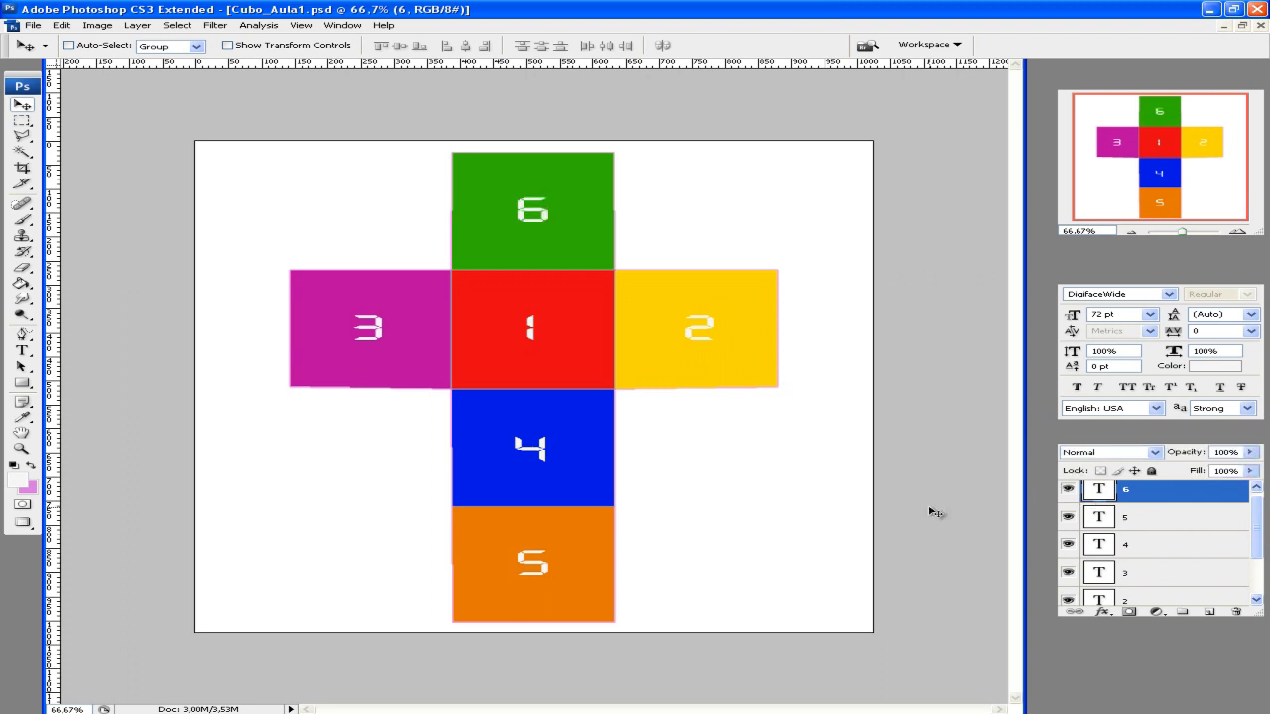
mouse_move(1258, 535)
left_mouse_down()
mouse_move(1261, 573)
mouse_move(1257, 506)
left_mouse_up()
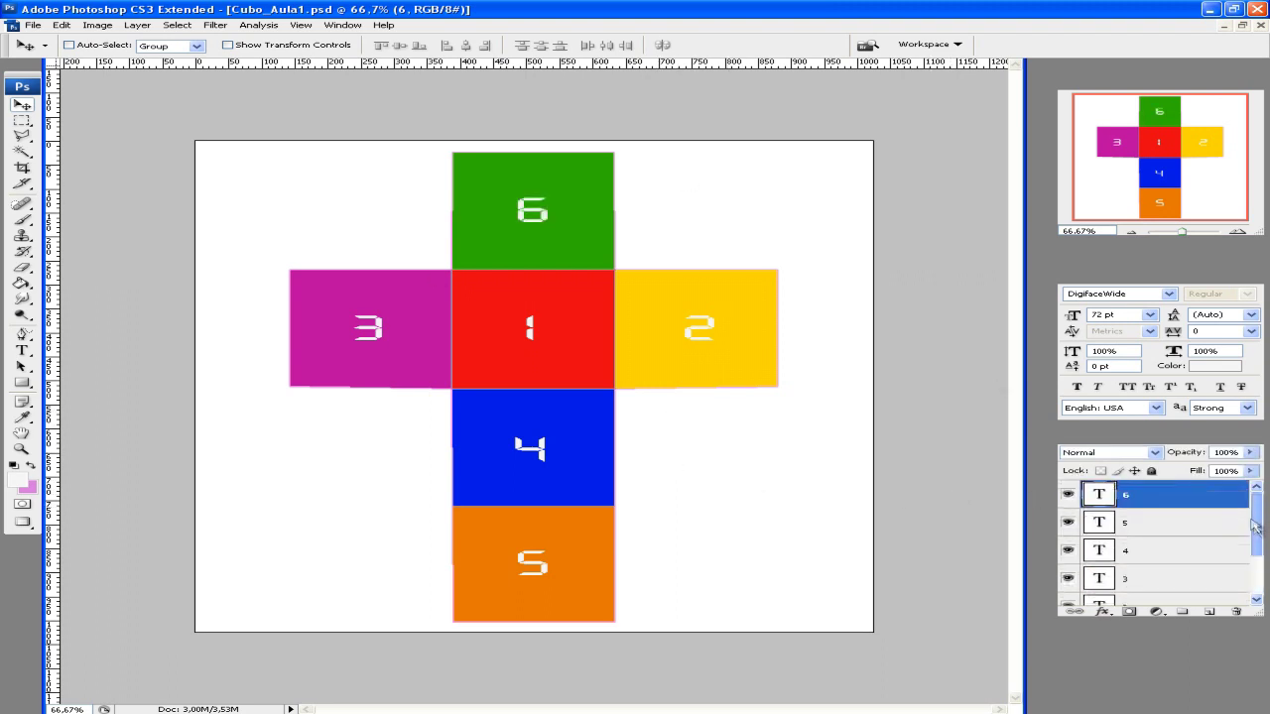
Save the document and switch back to 3ds Max to view the cube.
left_click(33, 25)
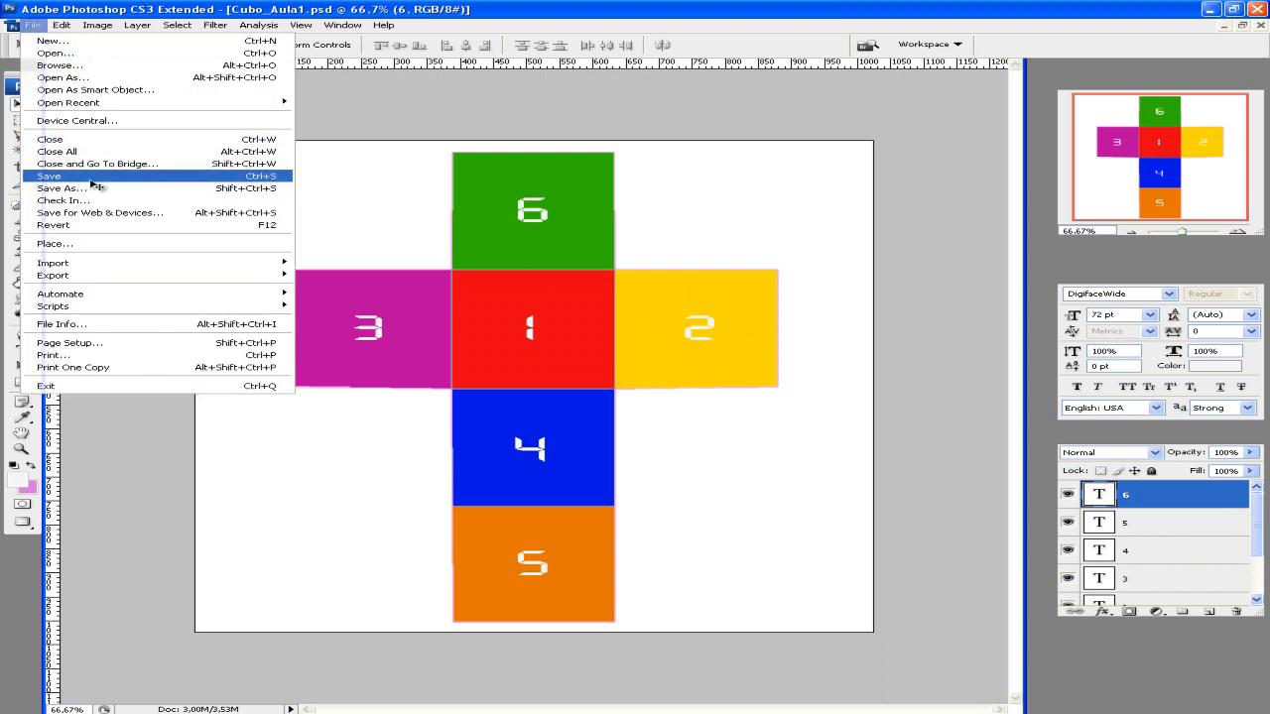
left_click(537, 297)
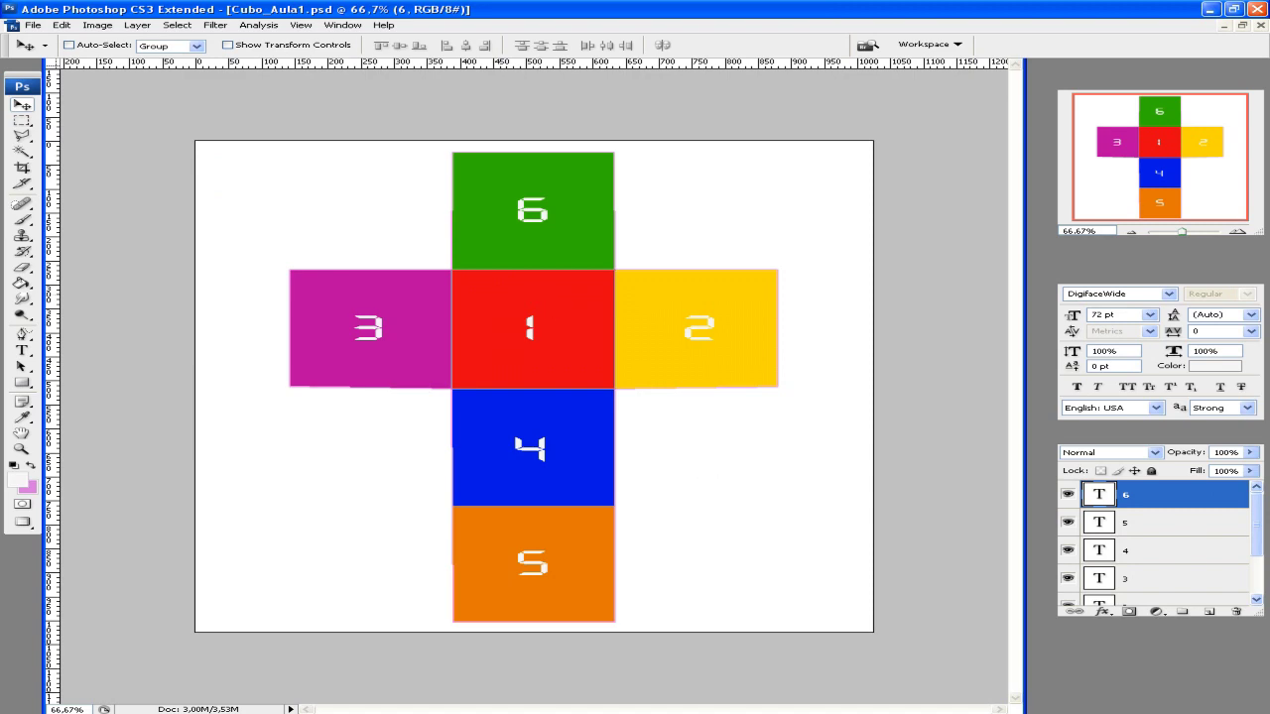
key("alt+Tab")
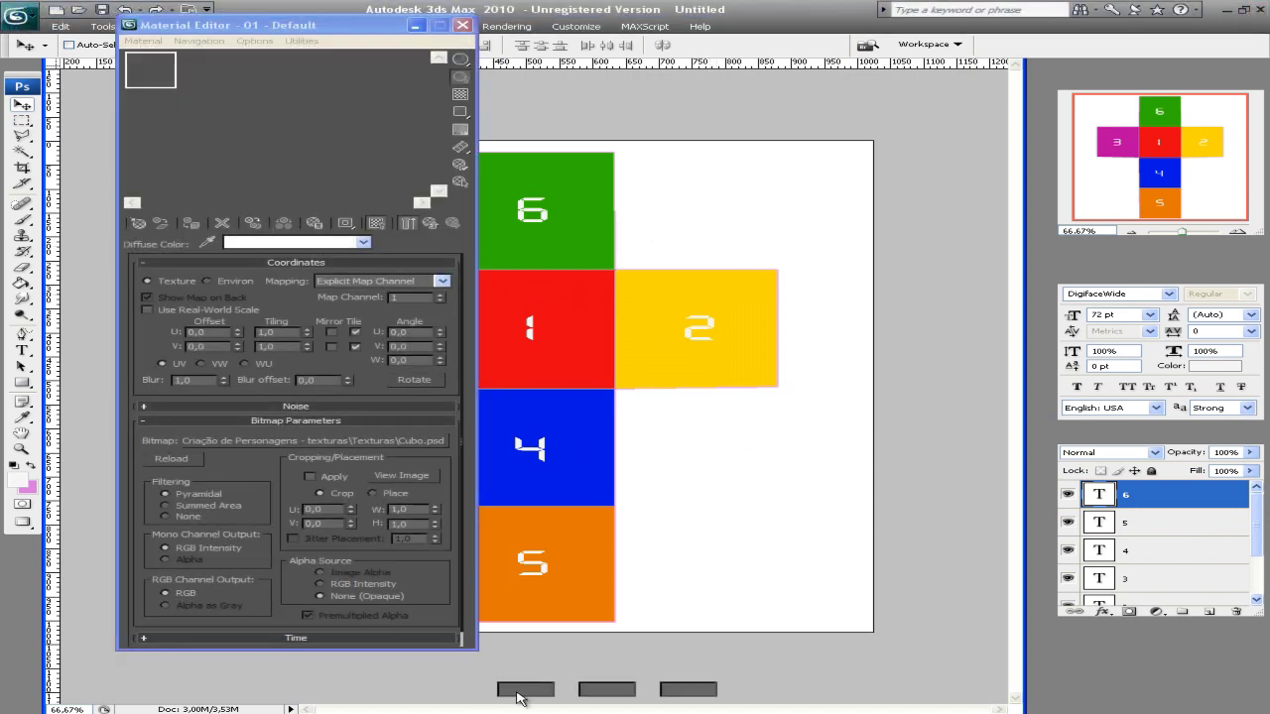
Recentre the cube in the 3ds Max viewport, then return to Photoshop.
middle_click_drag(612, 317, 617, 337)
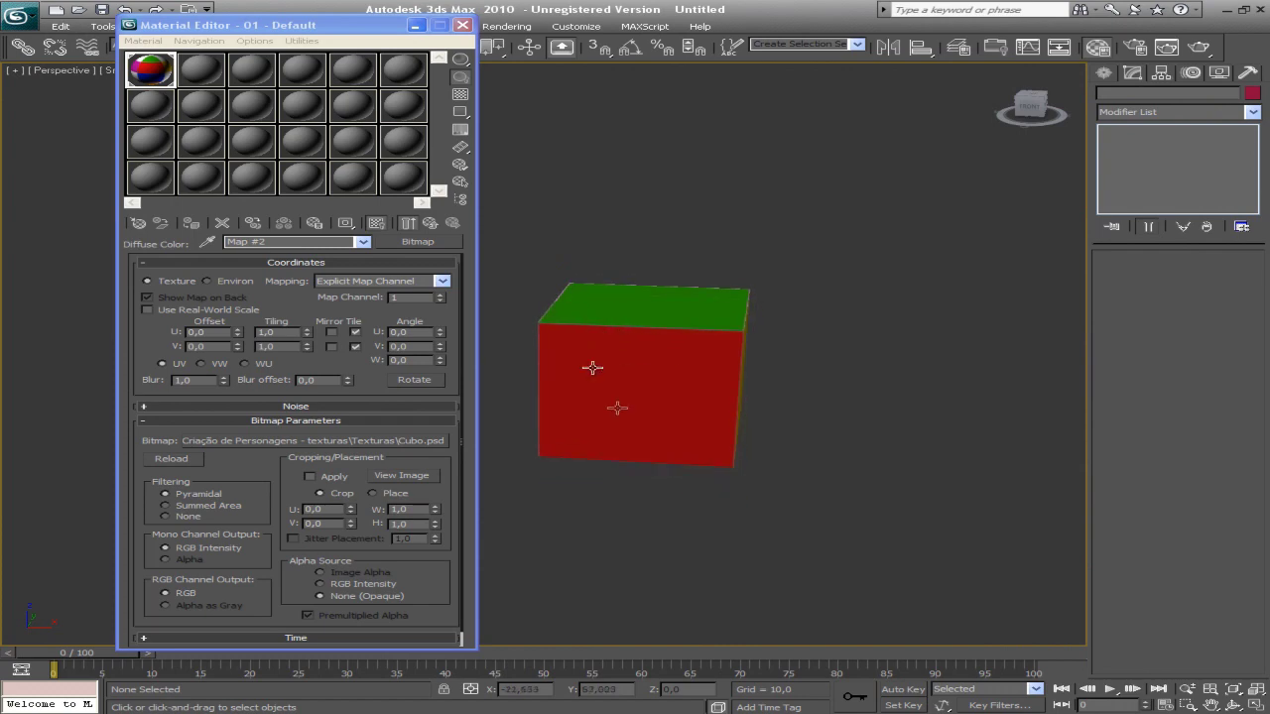
scroll(615, 388, "down", 4)
scroll(606, 402, "up", 2)
key("alt+Tab")
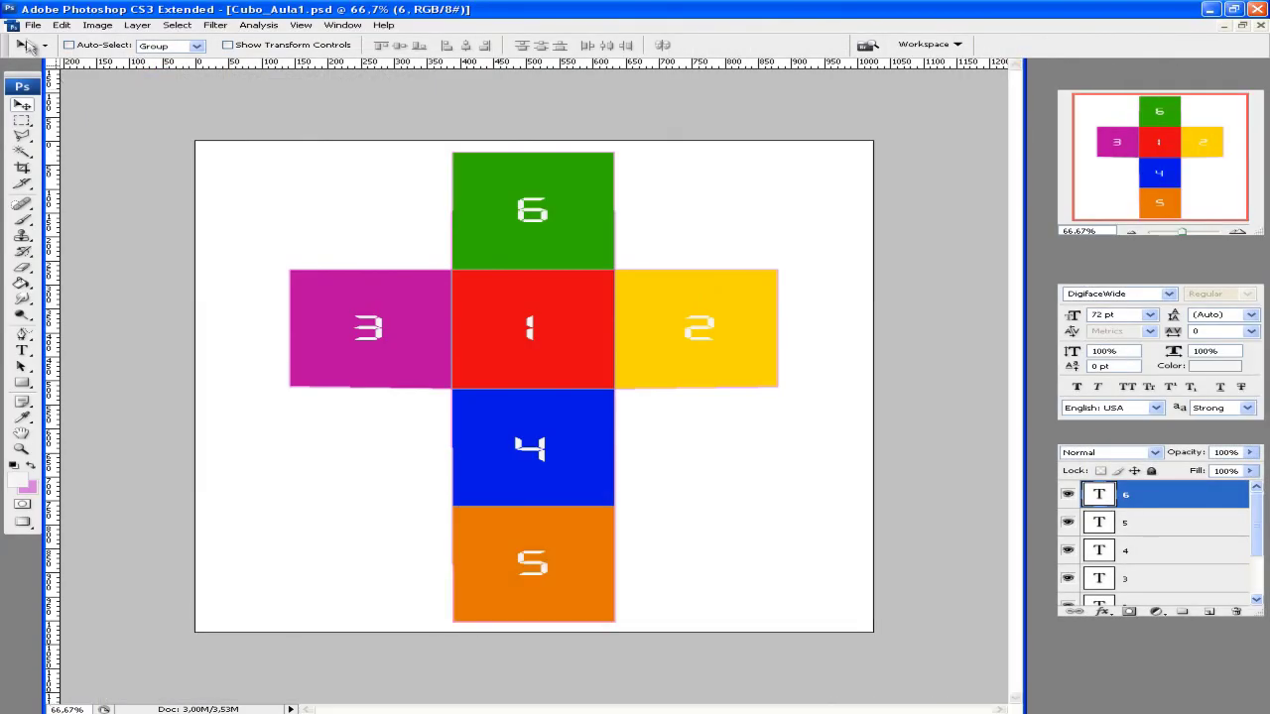
Save As over the existing Cubo.psd, confirming the replacement and Photoshop format options.
left_click(33, 25)
left_click(79, 187)
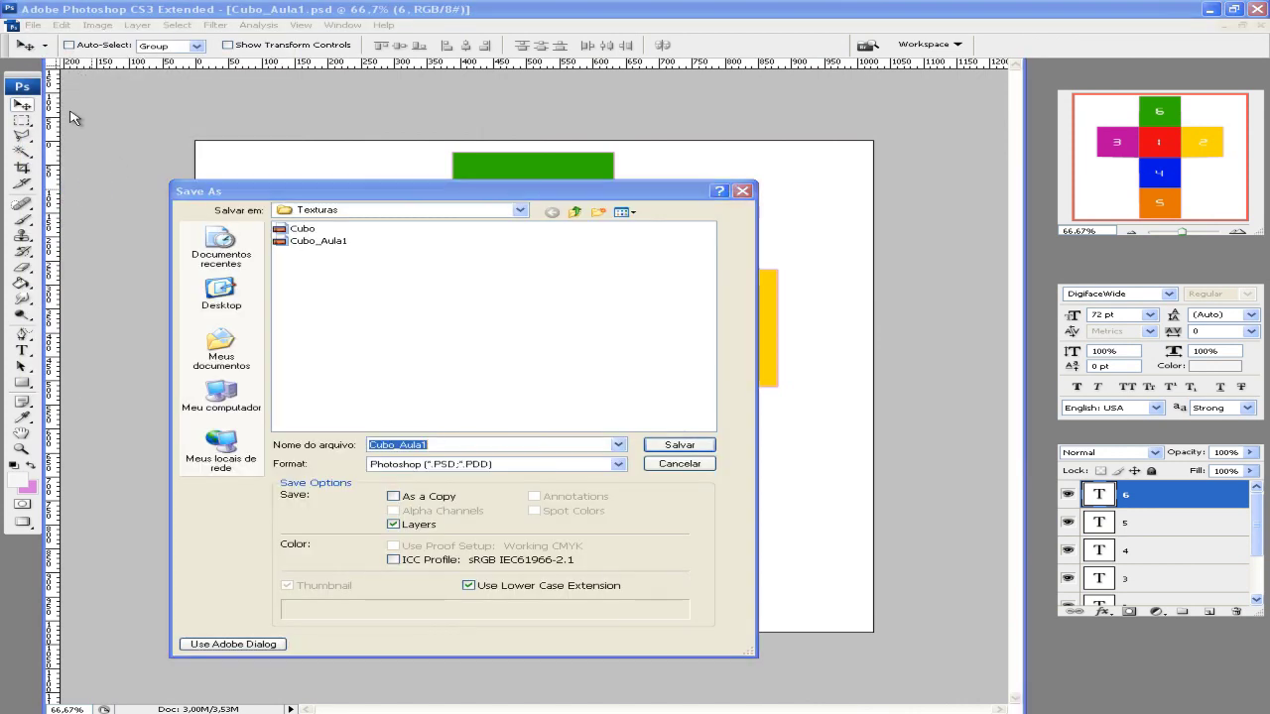
left_click(654, 465)
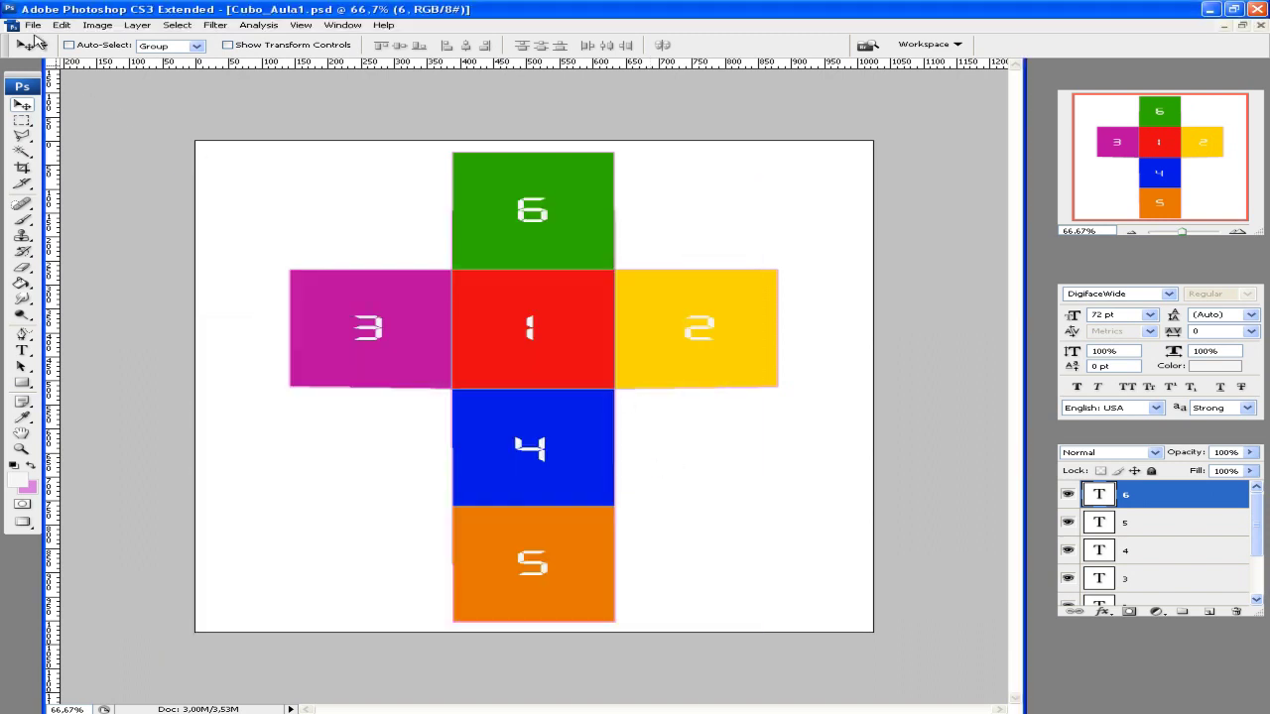
left_click(33, 25)
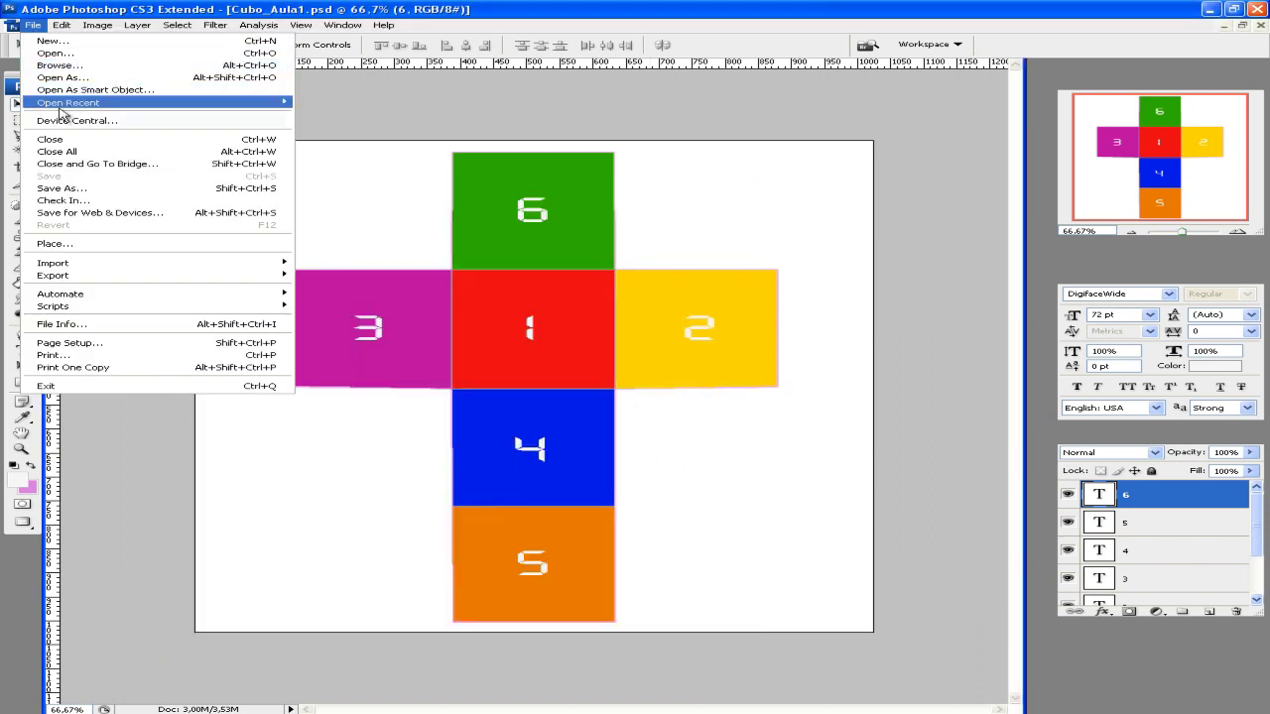
left_click(84, 193)
left_click(301, 229)
left_click(706, 446)
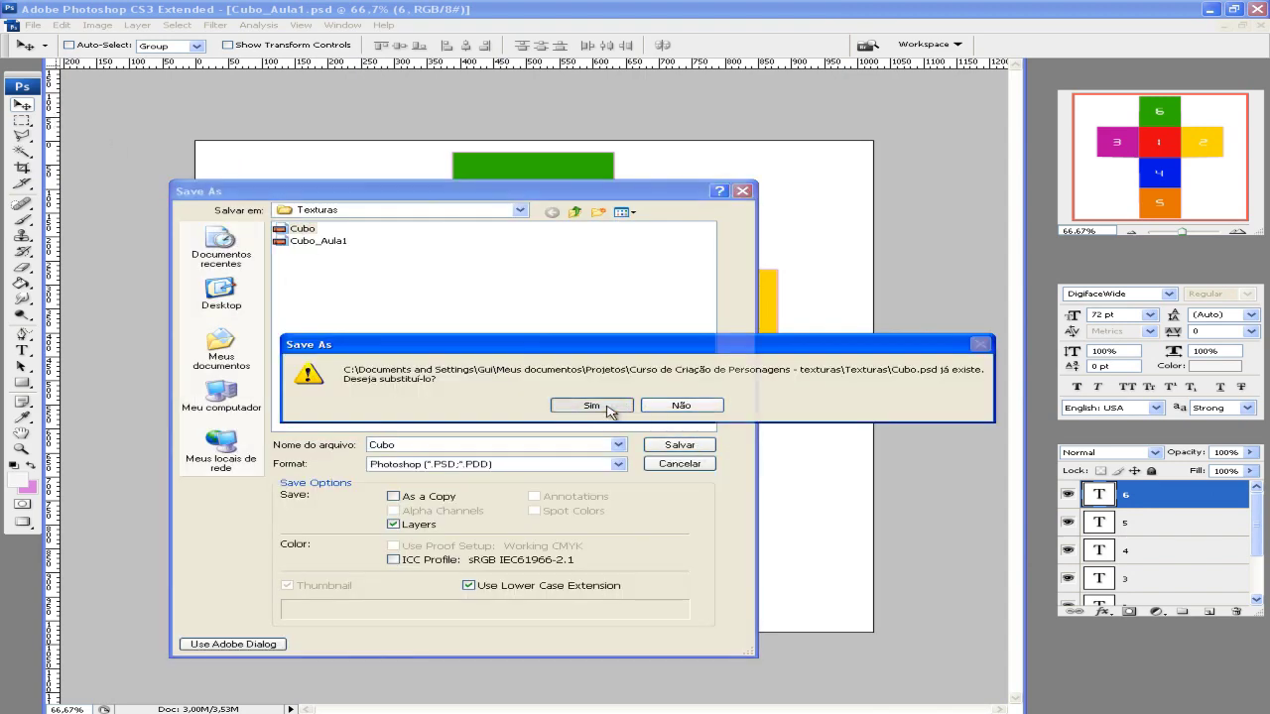
left_click(592, 409)
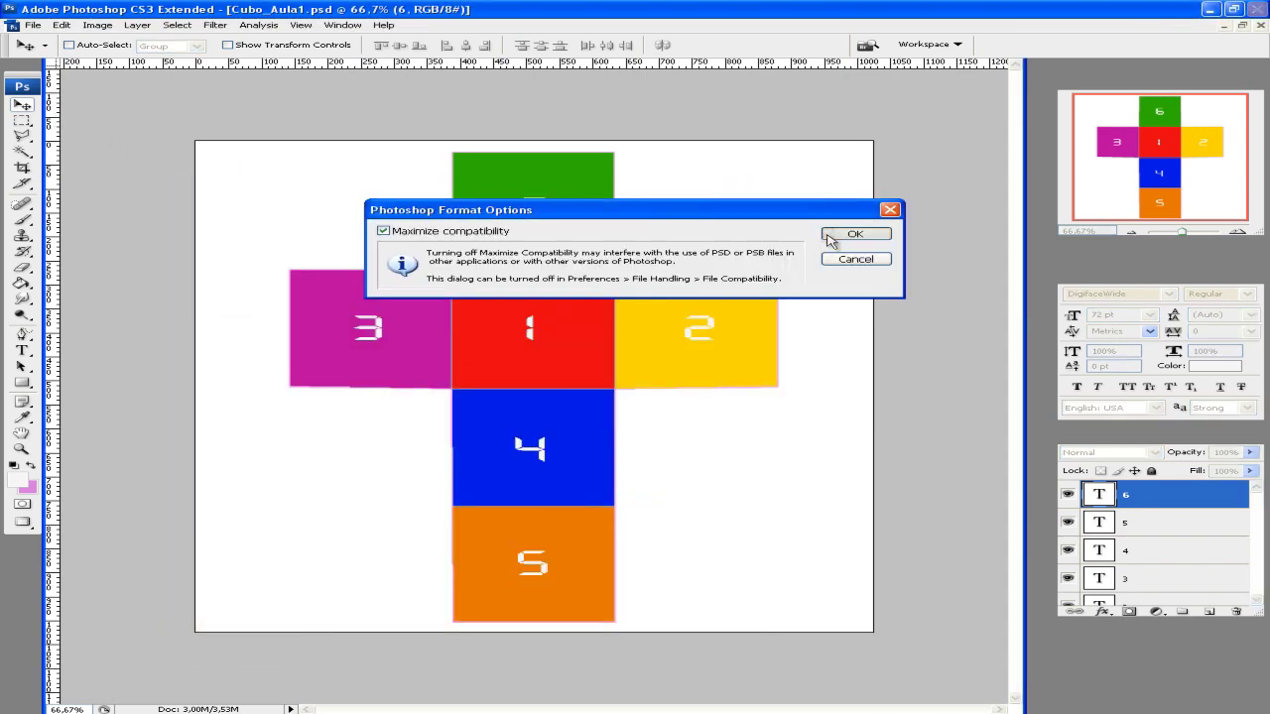
left_click(841, 236)
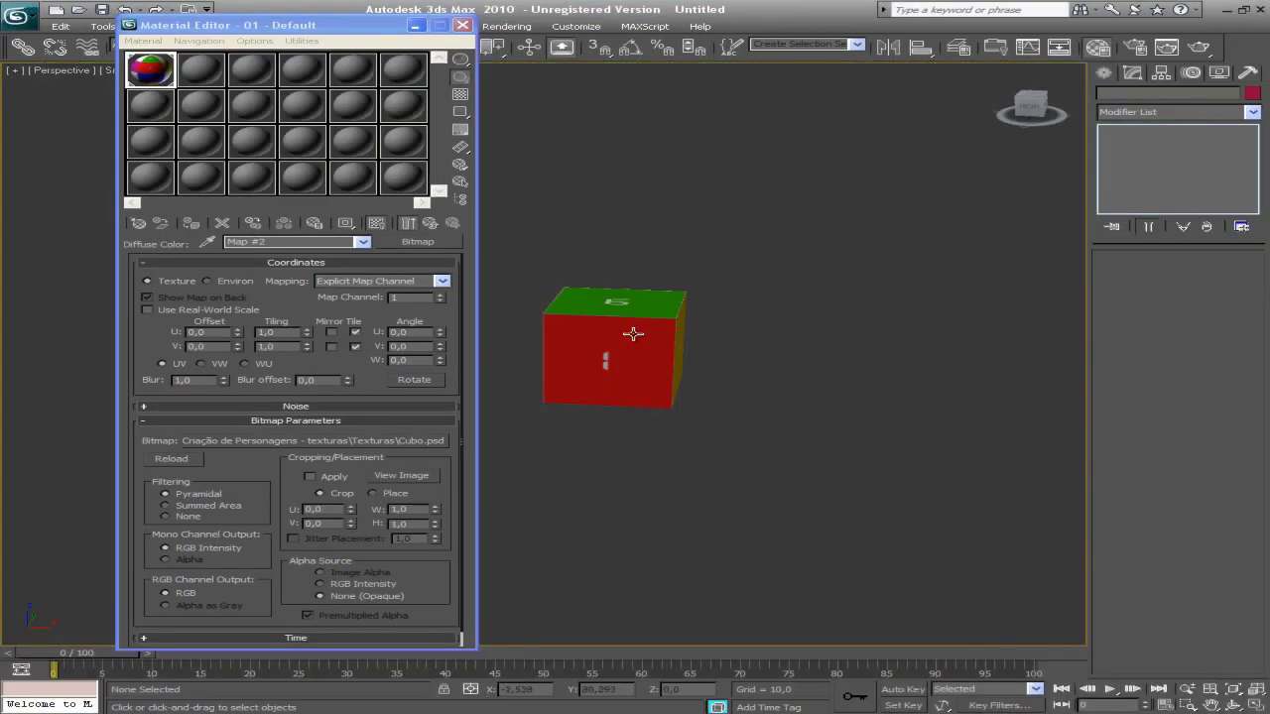
Close the Material Editor with M and orbit the Perspective view around the cube.
scroll(632, 334, "up", 2)
scroll(635, 334, "up", 3)
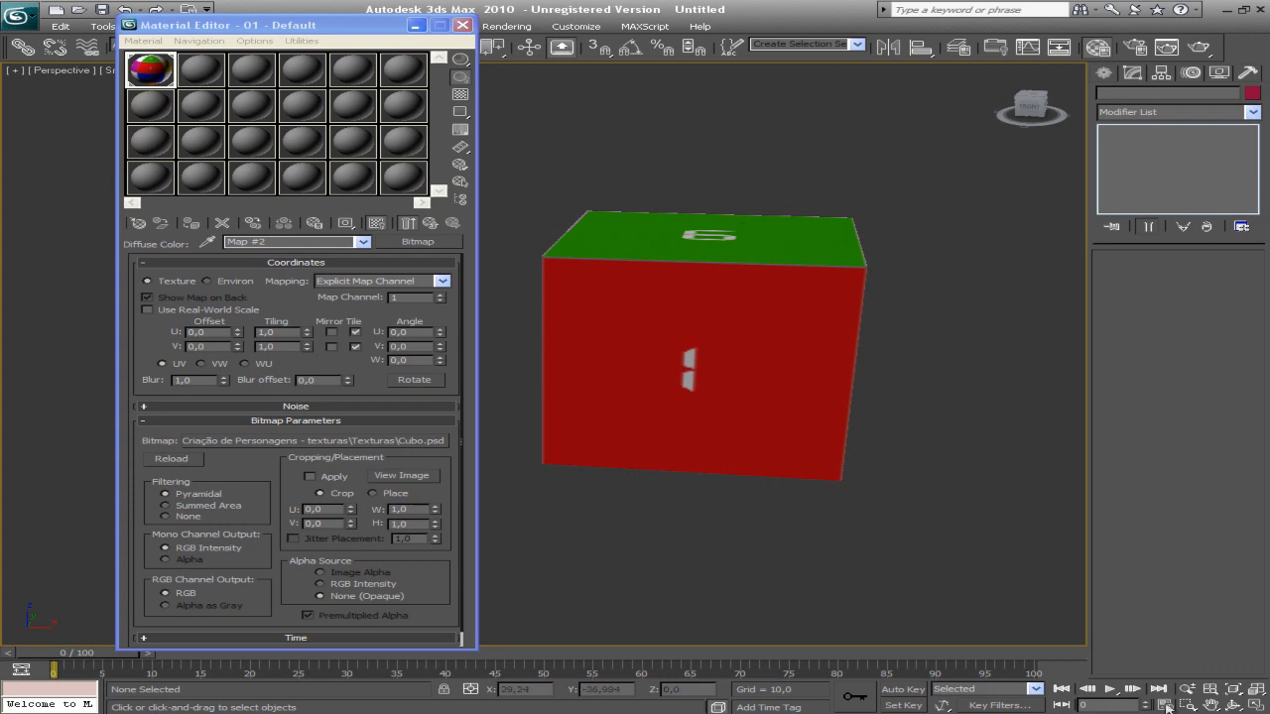
key("ctrl+r")
mouse_move(662, 368)
left_mouse_down()
mouse_move(650, 311)
mouse_move(688, 264)
mouse_move(680, 355)
mouse_move(546, 366)
mouse_move(680, 357)
left_mouse_up()
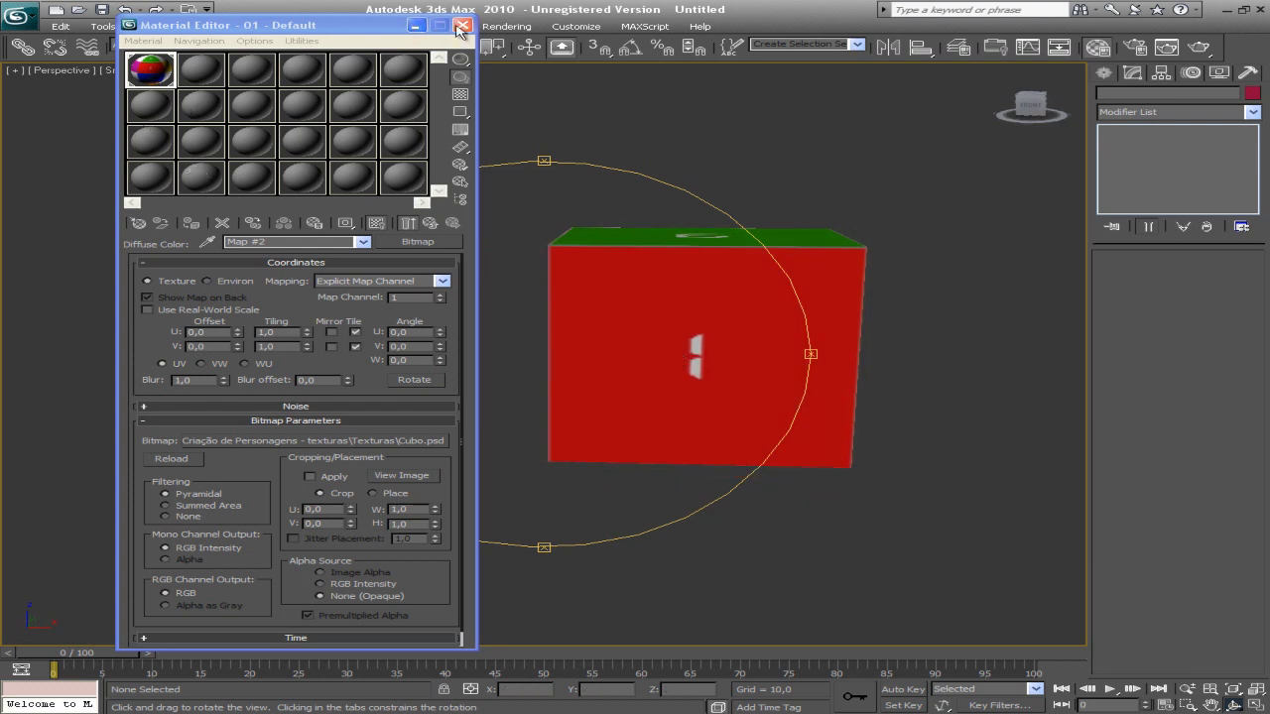
key("m")
mouse_move(567, 354)
left_mouse_down()
mouse_move(482, 363)
mouse_move(513, 366)
left_mouse_up()
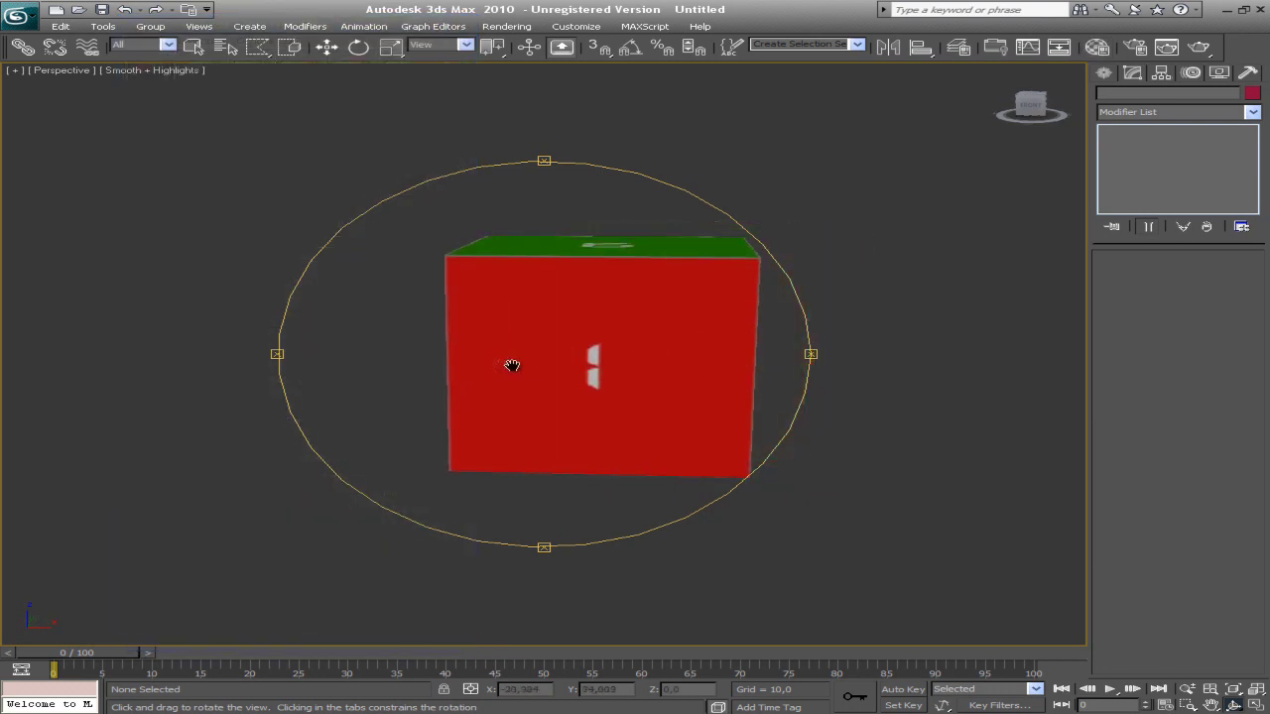
right_click(513, 366)
Select the cube and orbit to see two numbered faces, then return to Photoshop.
left_click(533, 368)
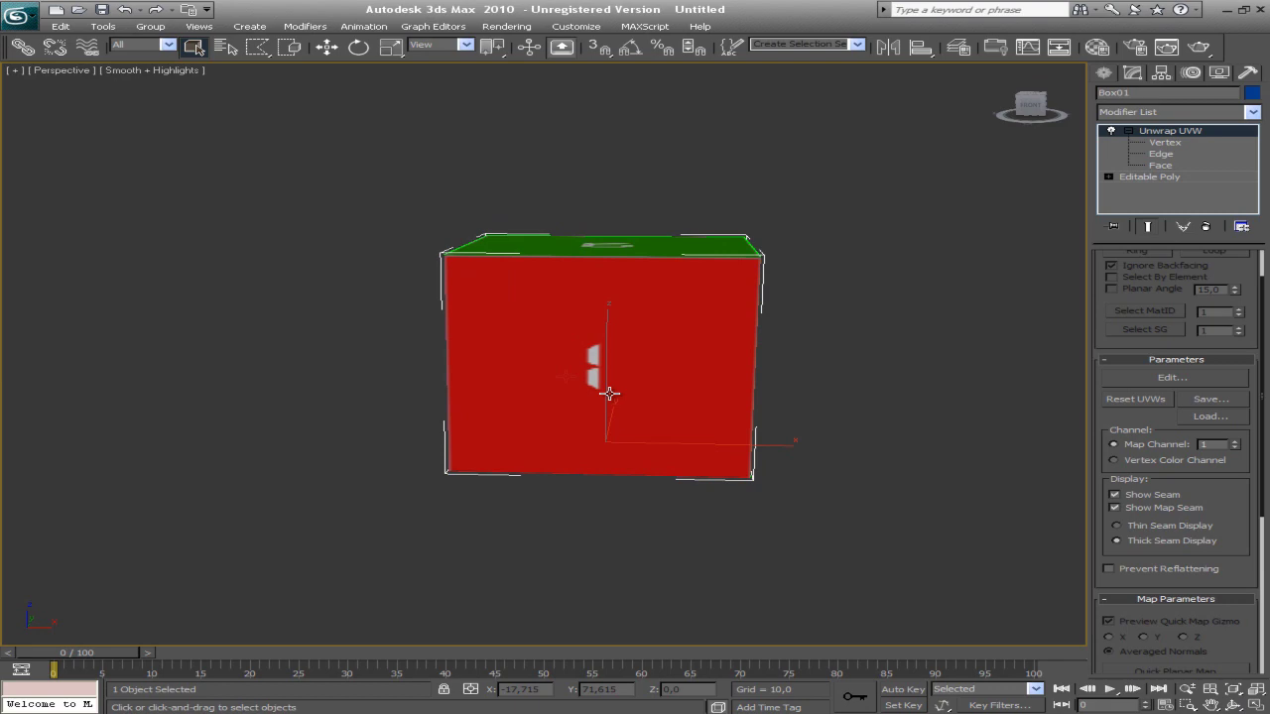
scroll(609, 394, "up", 3)
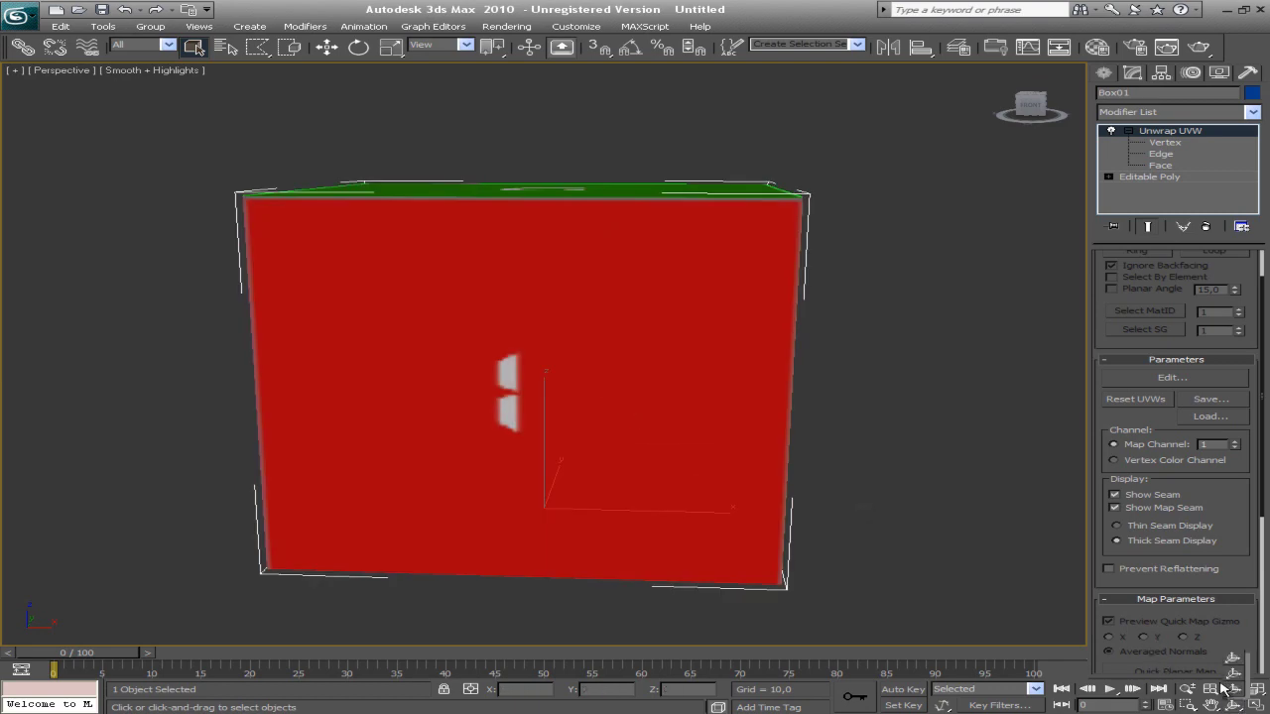
left_click(1233, 704)
mouse_move(549, 406)
left_mouse_down()
mouse_move(648, 366)
mouse_move(640, 311)
mouse_move(665, 454)
mouse_move(621, 194)
mouse_move(539, 298)
mouse_move(552, 426)
mouse_move(672, 420)
mouse_move(366, 413)
mouse_move(606, 420)
left_mouse_up()
key("alt+Tab")
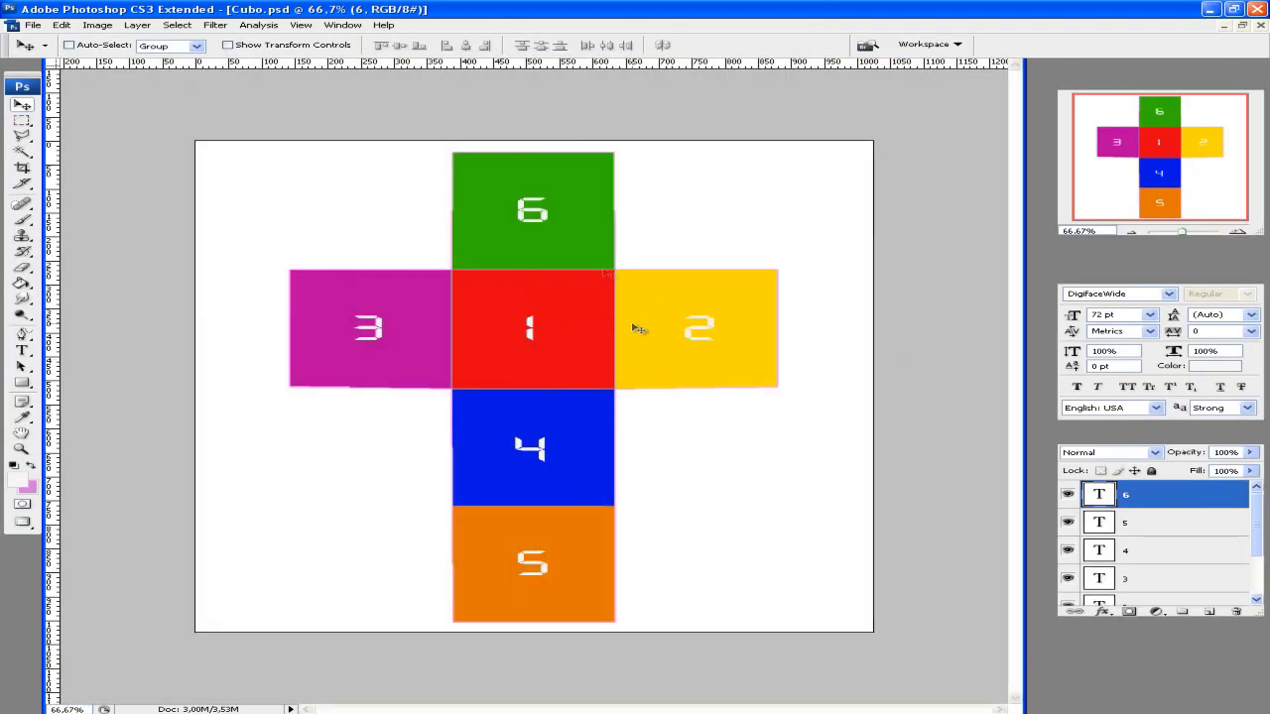
Back in 3ds Max, orbit, zoom and pan the textured cube to check face 3 beside face 1.
key("alt+Tab")
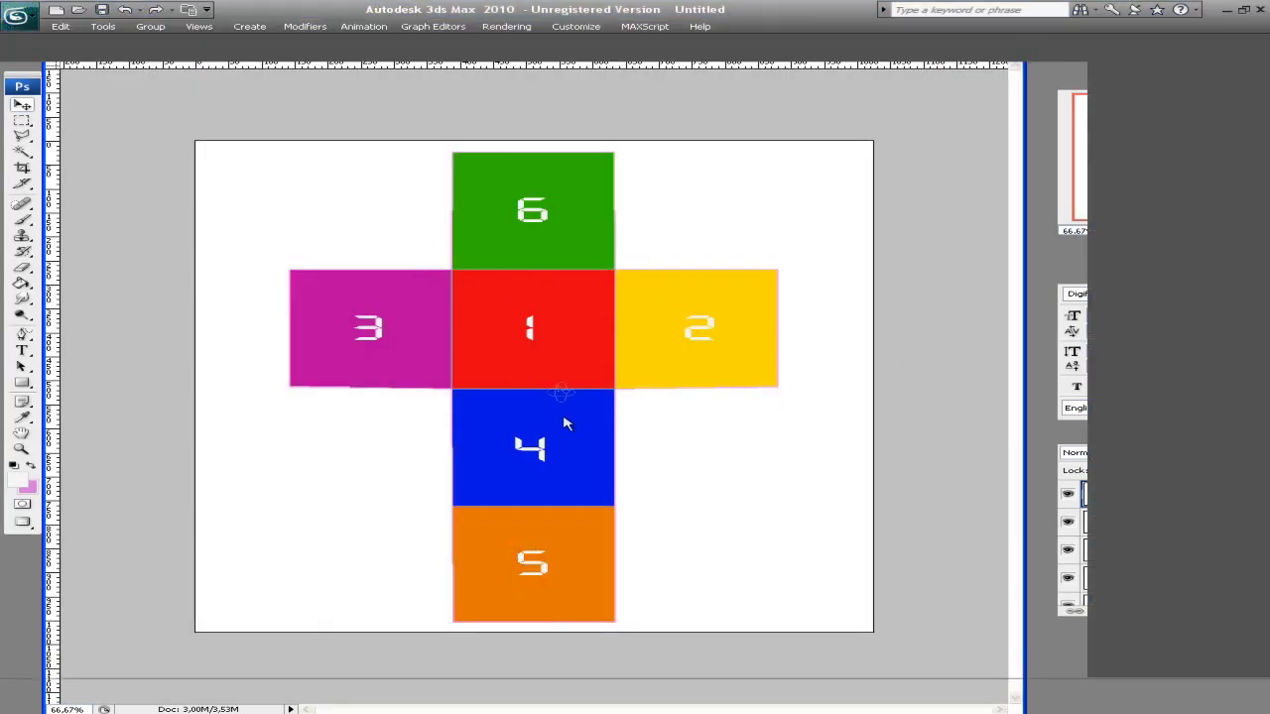
mouse_move(559, 371)
left_mouse_down()
mouse_move(505, 362)
mouse_move(575, 354)
mouse_move(530, 360)
mouse_move(516, 379)
left_mouse_up()
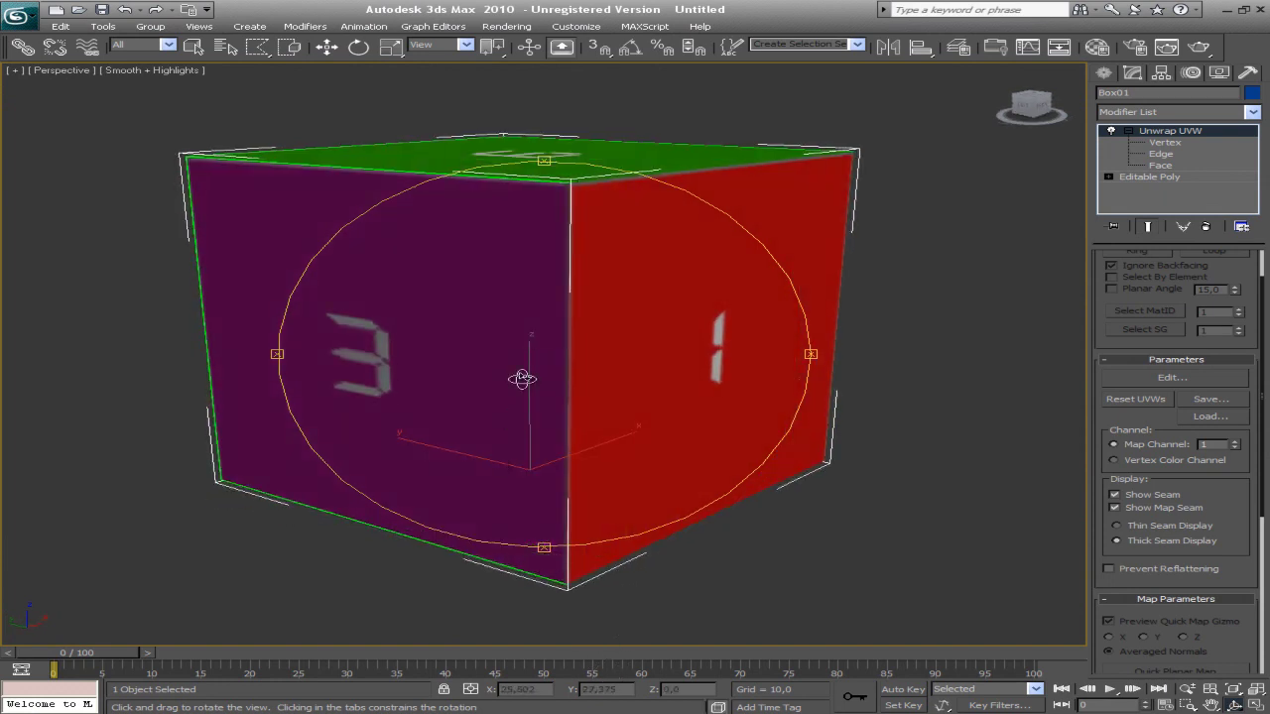
scroll(522, 380, "down", 3)
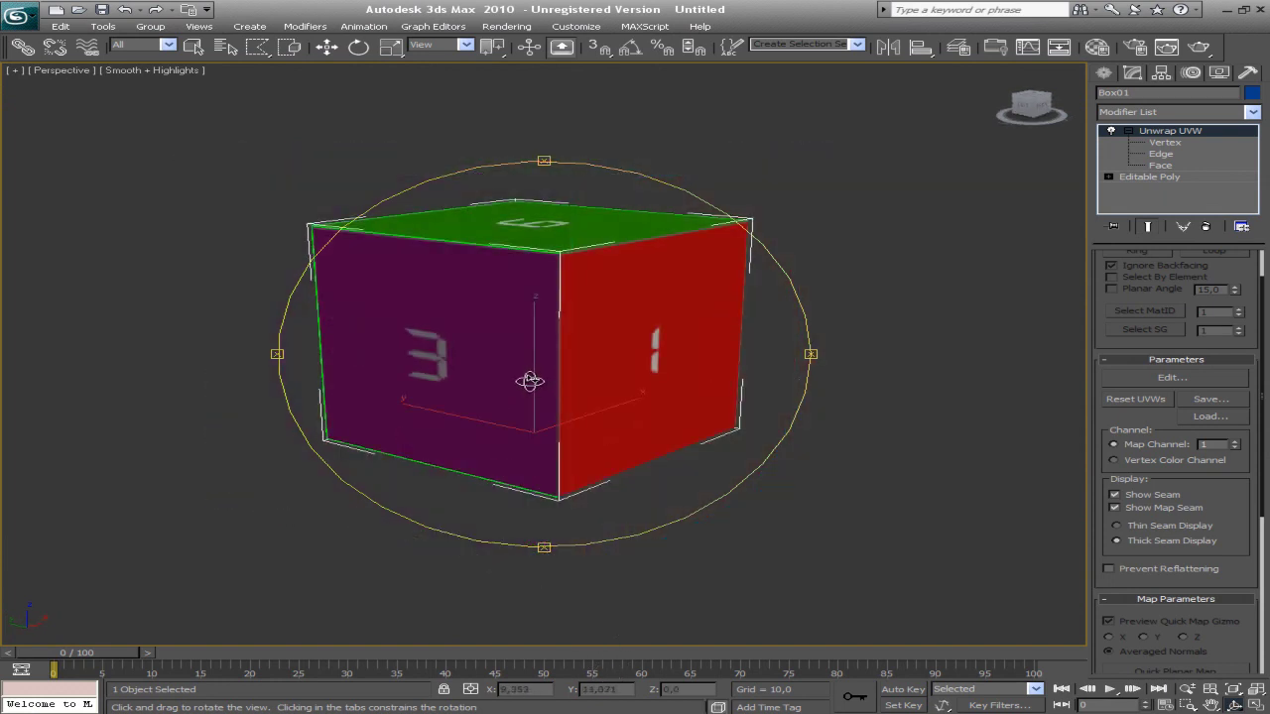
right_click(529, 381)
middle_click_drag(535, 374, 547, 378)
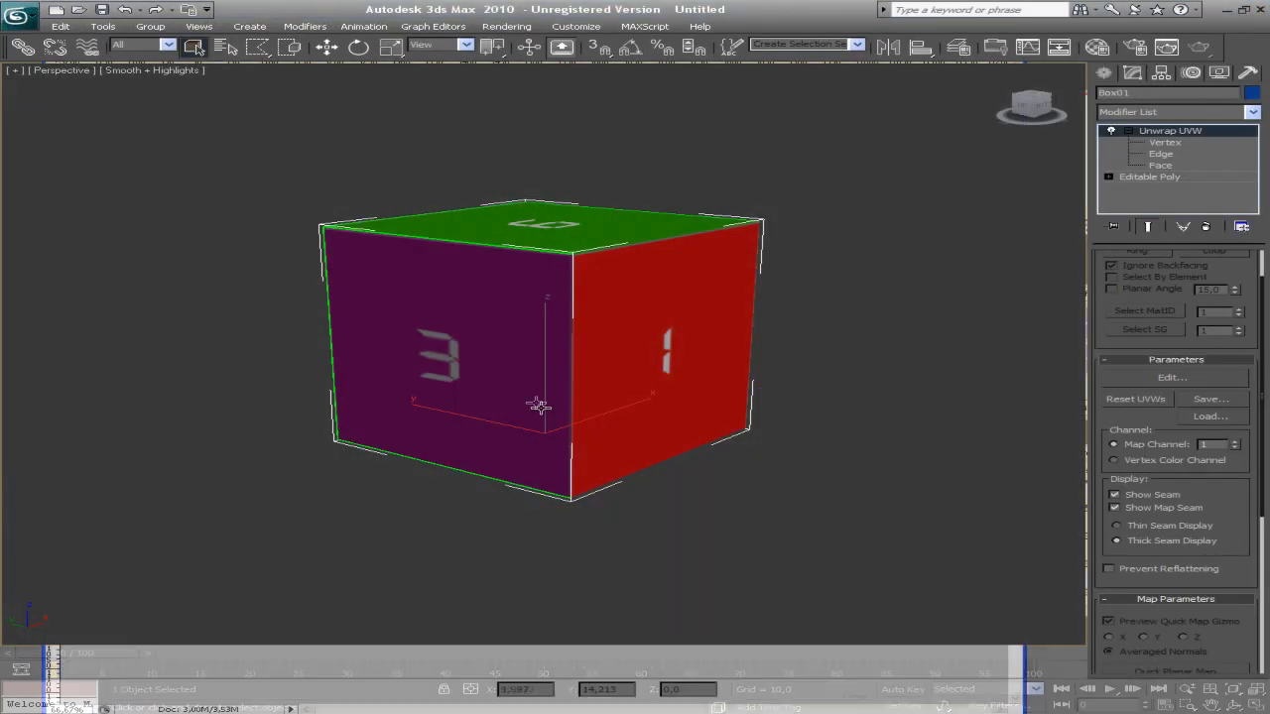
key("m")
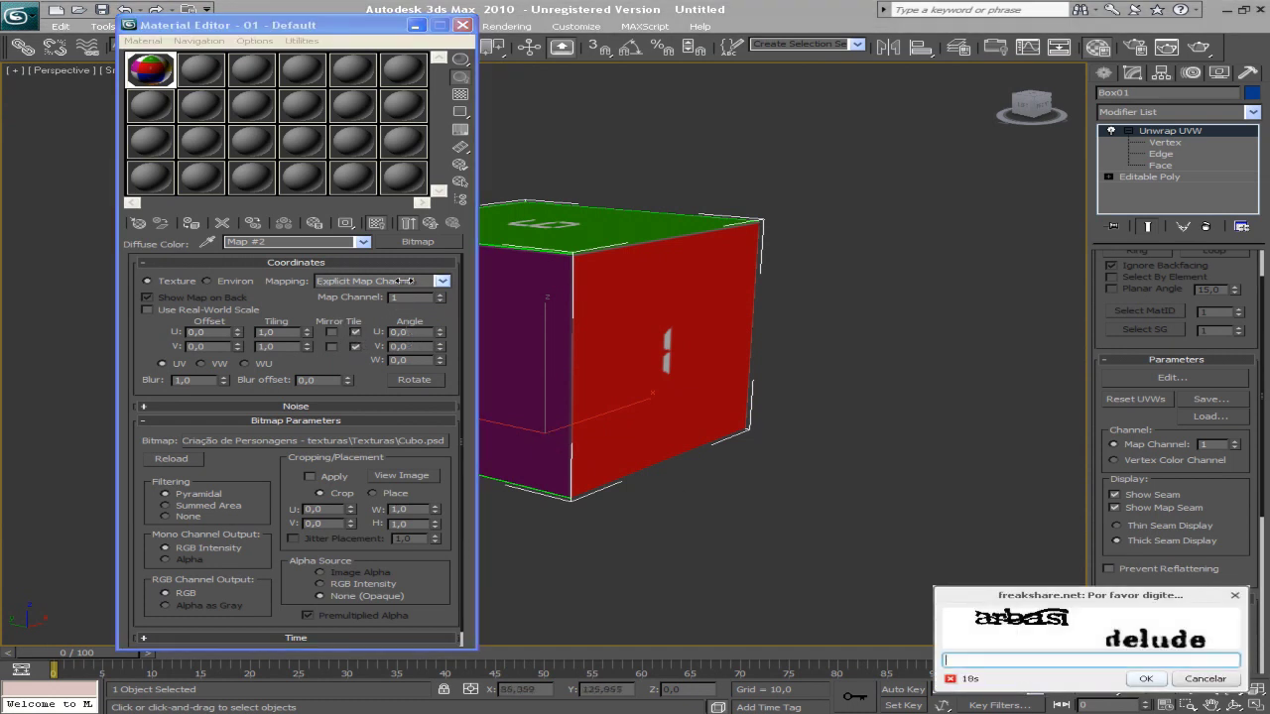
Dismiss the pop-up, review the Cubo.psd diffuse bitmap in the map browser, then orbit toward face 3.
left_click(1179, 677)
left_click(1178, 677)
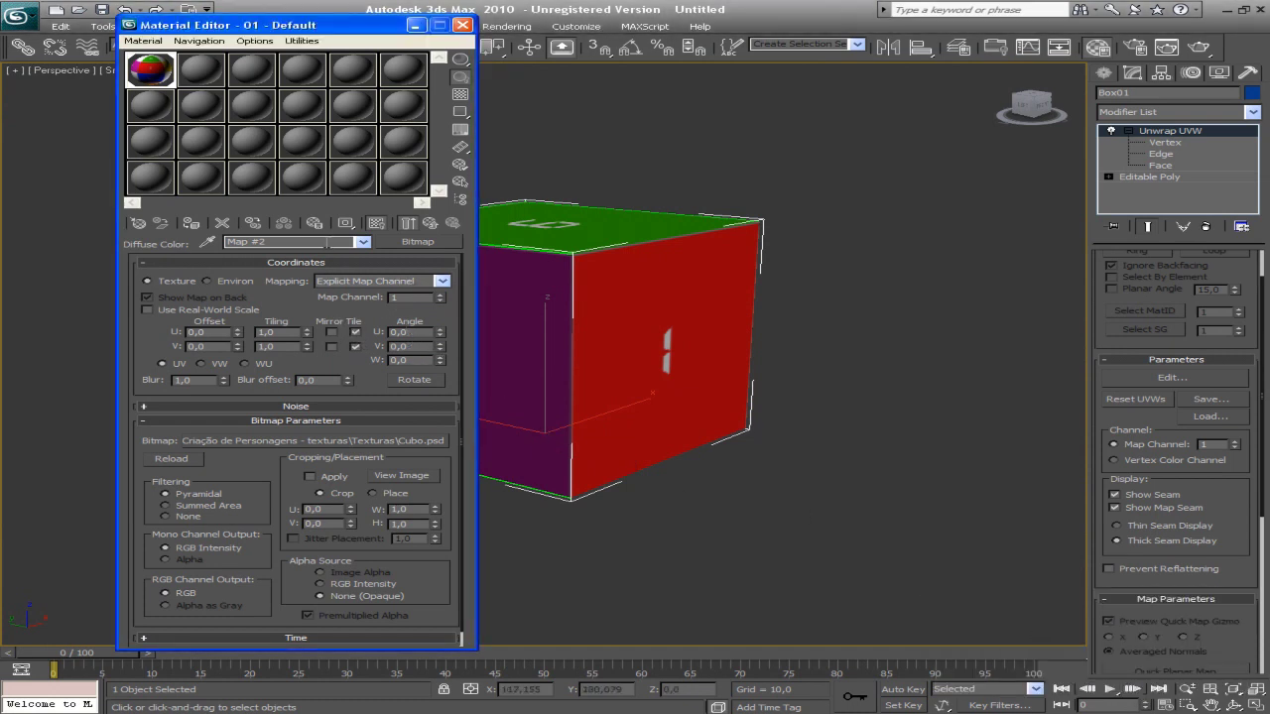
left_click(411, 243)
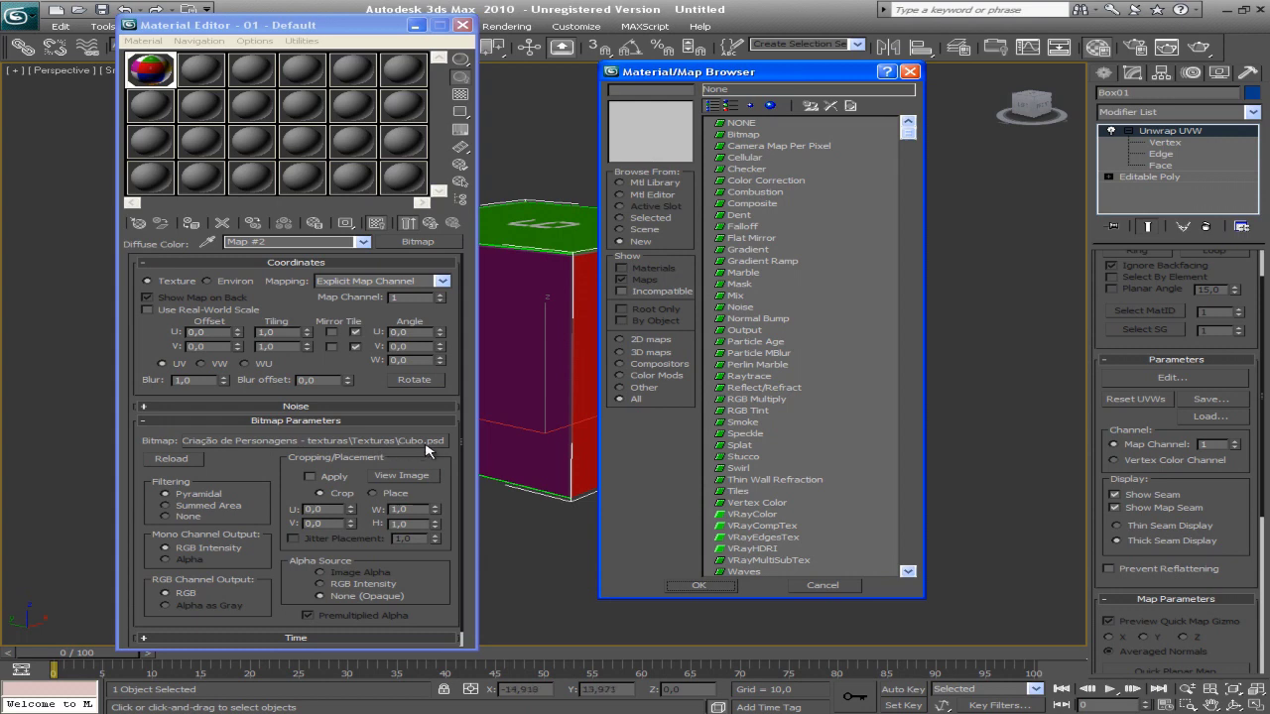
left_click(700, 585)
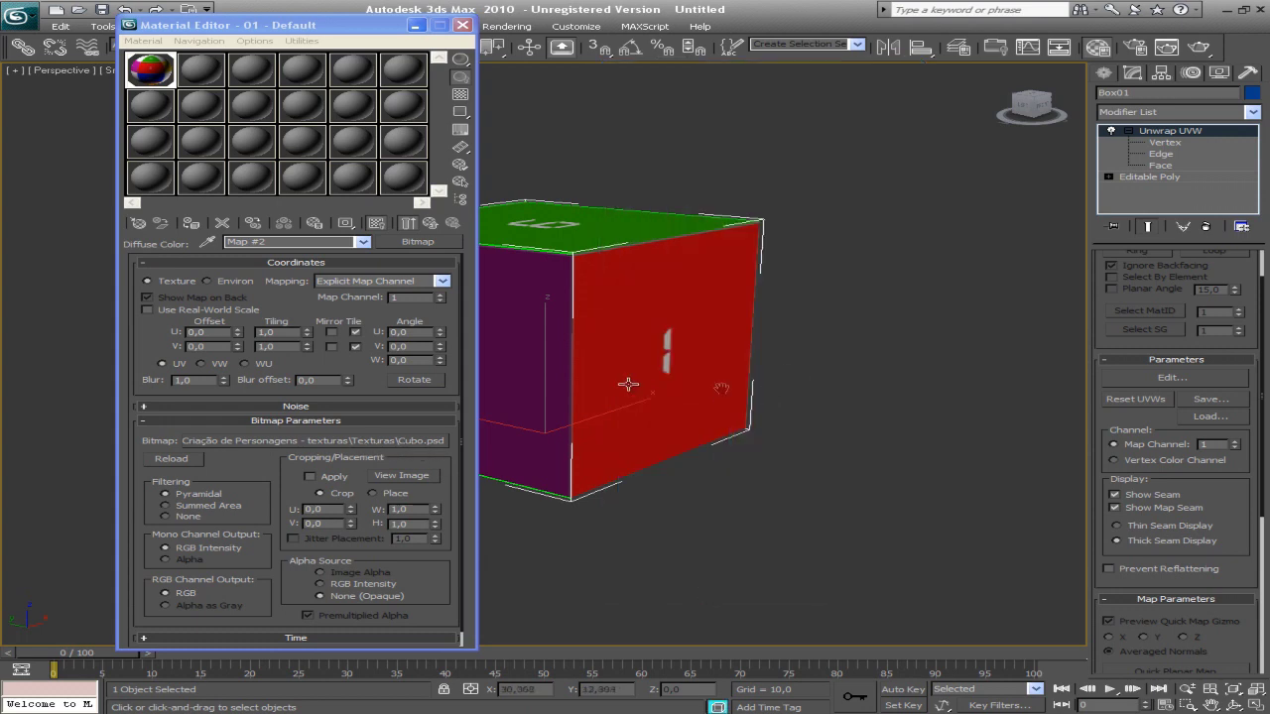
mouse_move(721, 389)
middle_mouse_down("alt")
mouse_move(693, 393)
mouse_move(653, 274)
middle_mouse_up("alt")
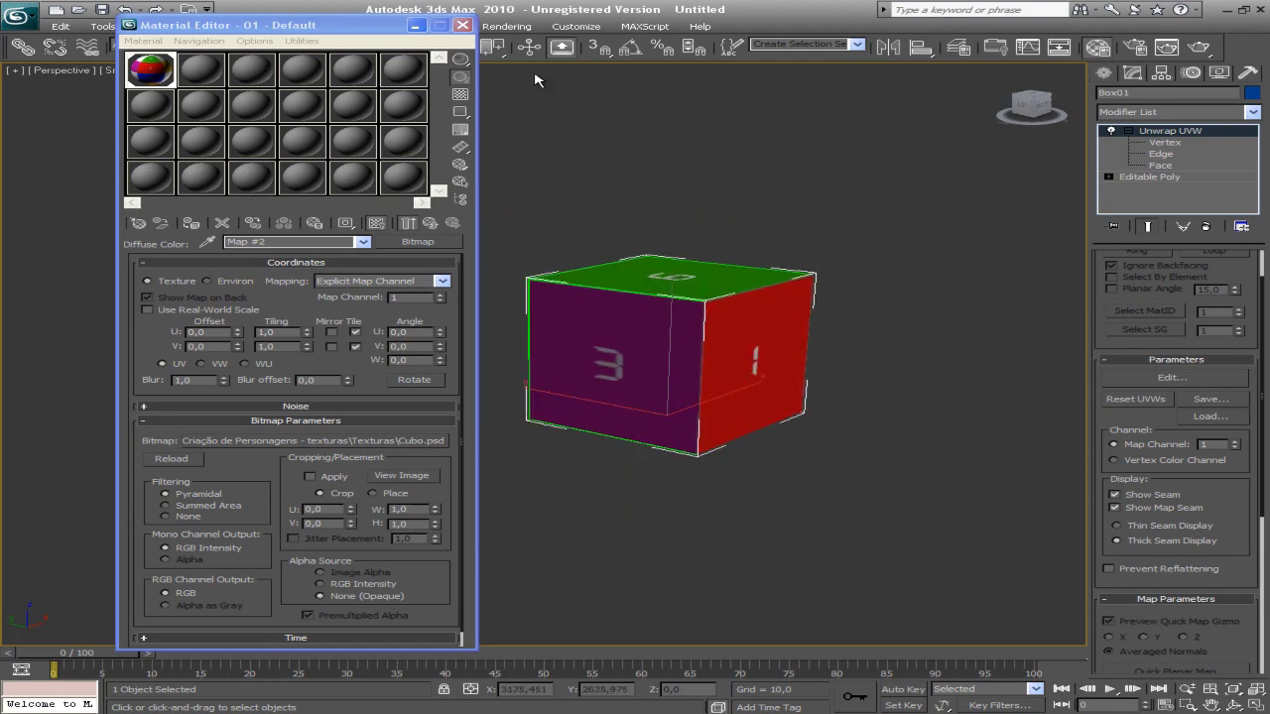
Close the Material Editor and pan and zoom the Perspective view to frame the cube.
left_click(462, 25)
middle_click_drag(655, 359, 530, 365)
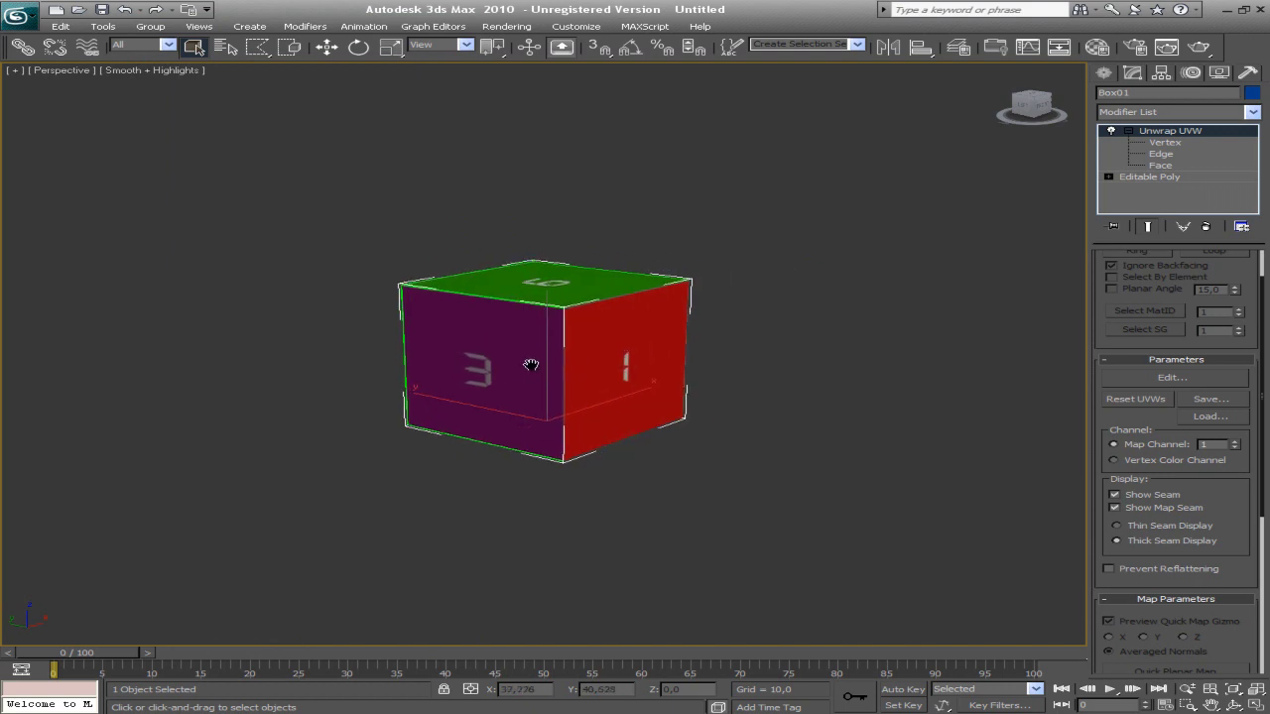
scroll(531, 365, "up", 3)
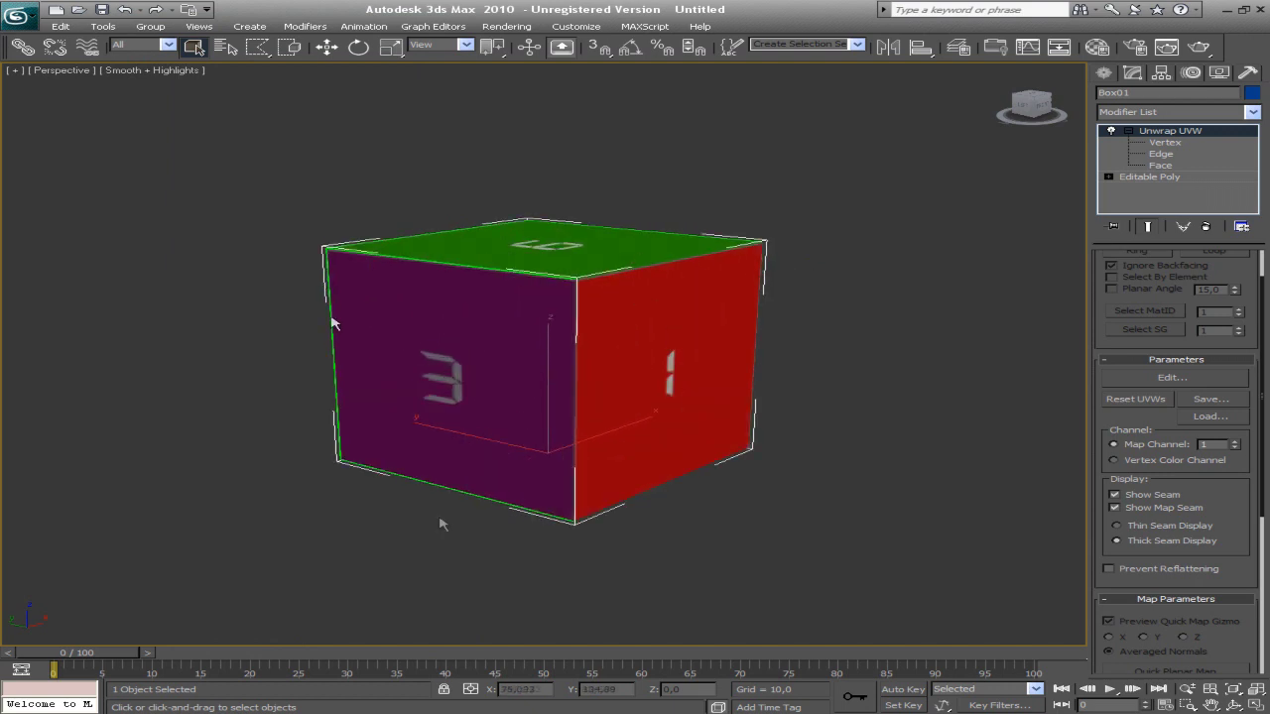
middle_click_drag(519, 374, 557, 371)
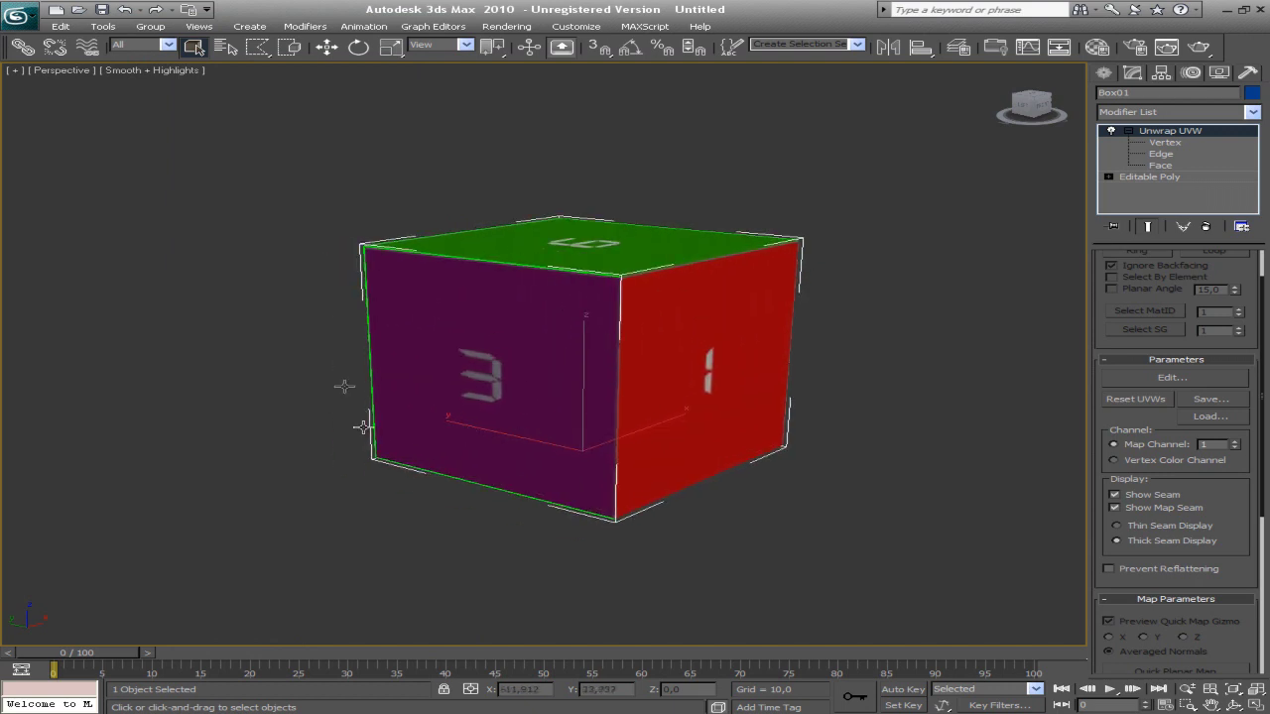
middle_click_drag(521, 416, 496, 406)
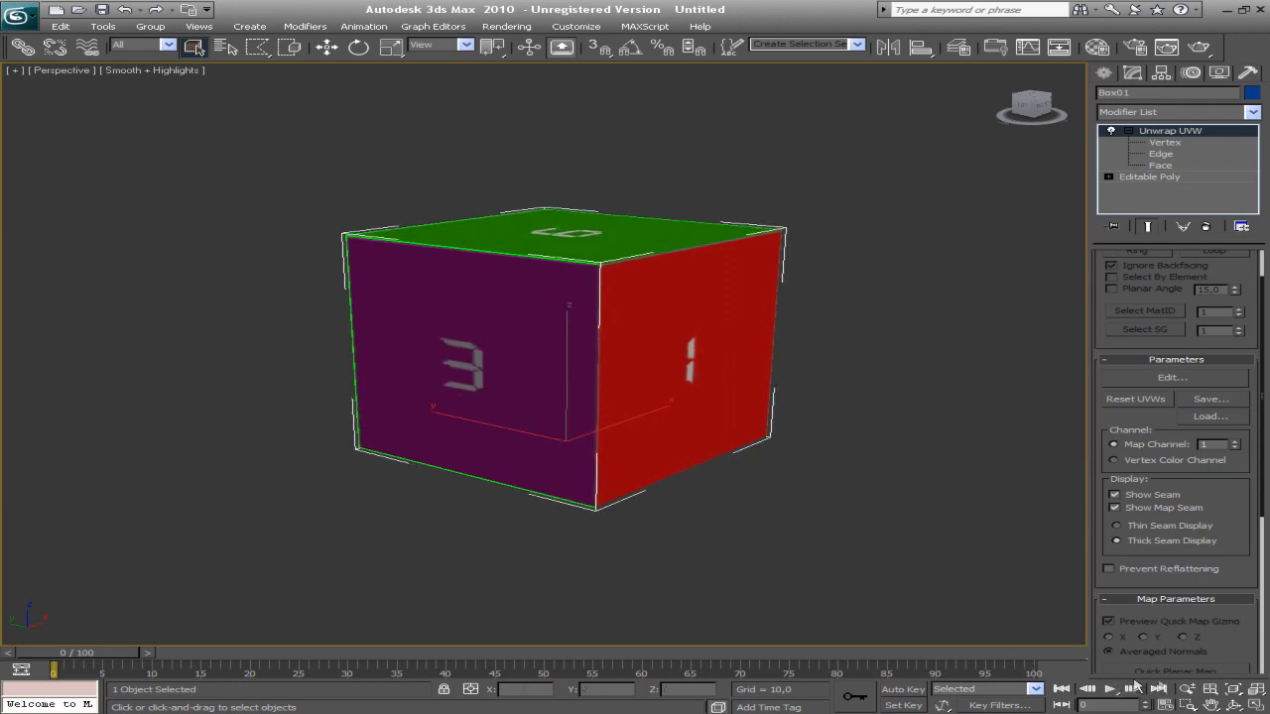
Arc Rotate the view to show the red face 1 and the yellow face 2.
left_click(1236, 705)
mouse_move(765, 398)
left_mouse_down()
mouse_move(568, 373)
mouse_move(622, 387)
mouse_move(567, 363)
mouse_move(518, 383)
mouse_move(566, 284)
left_mouse_up()
right_click(566, 284)
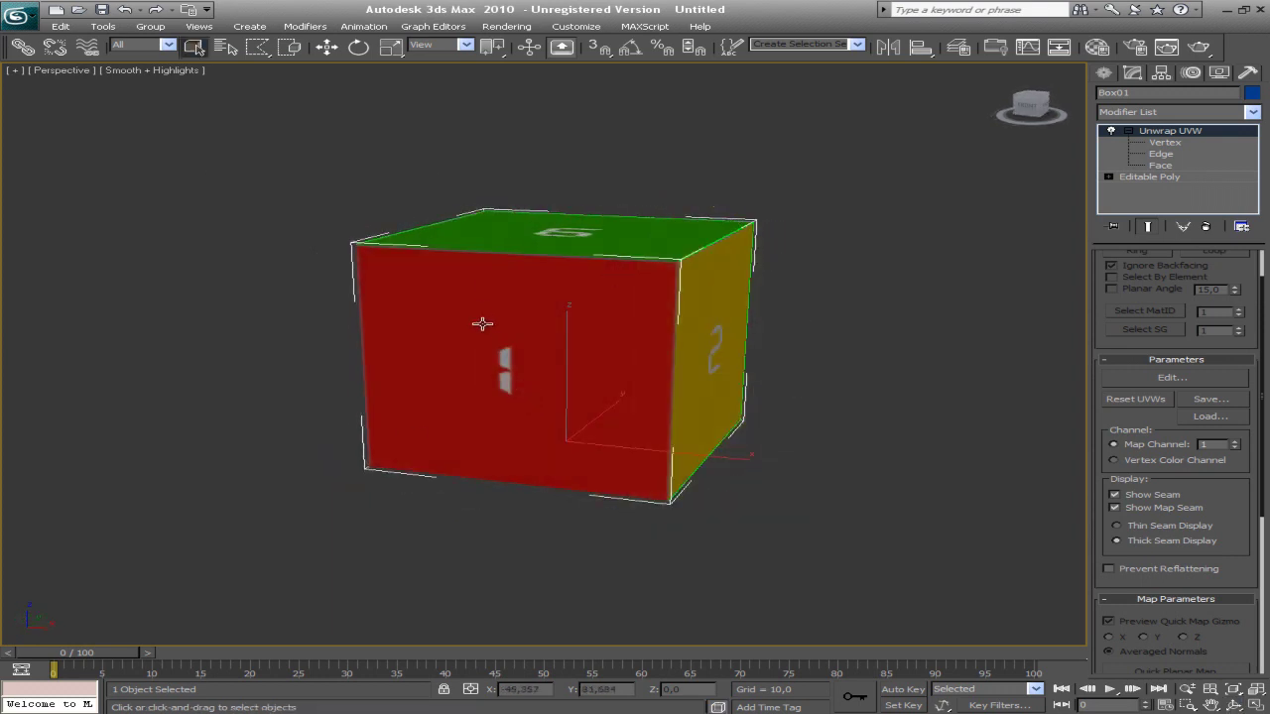